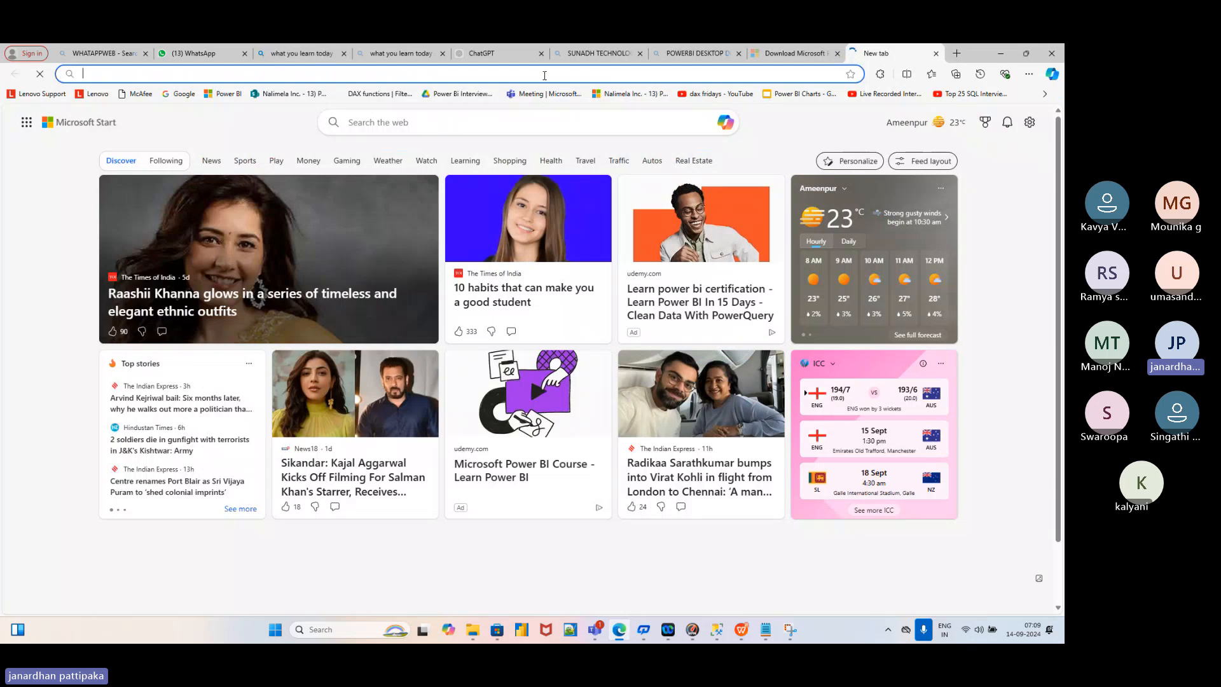
Search for 'power bi desktop download' and open Microsoft's official Power BI Desktop download result
click(546, 77)
text(po)
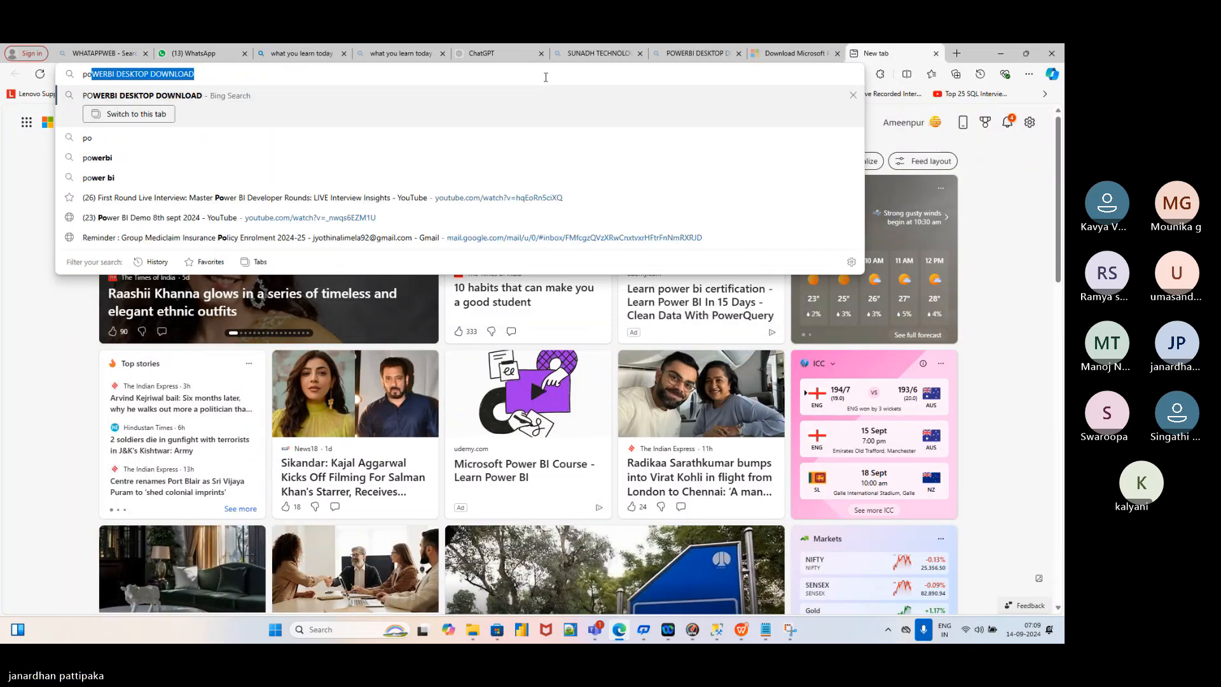
text(wer bi desktop )
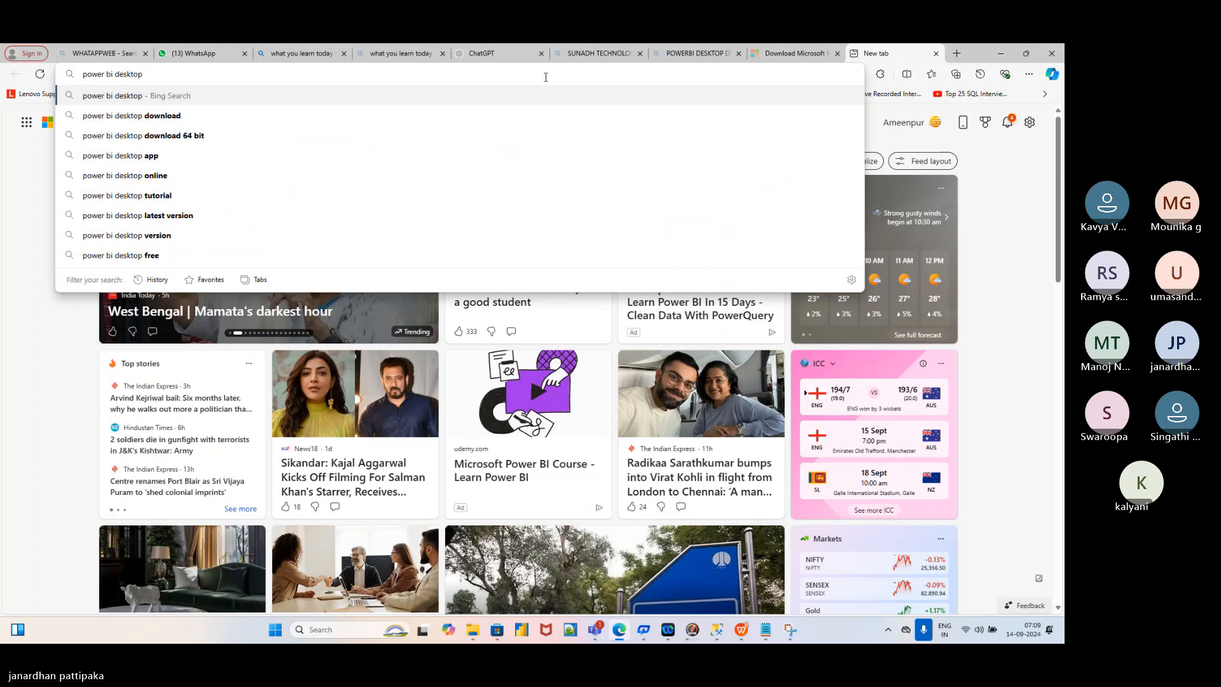
text(download)
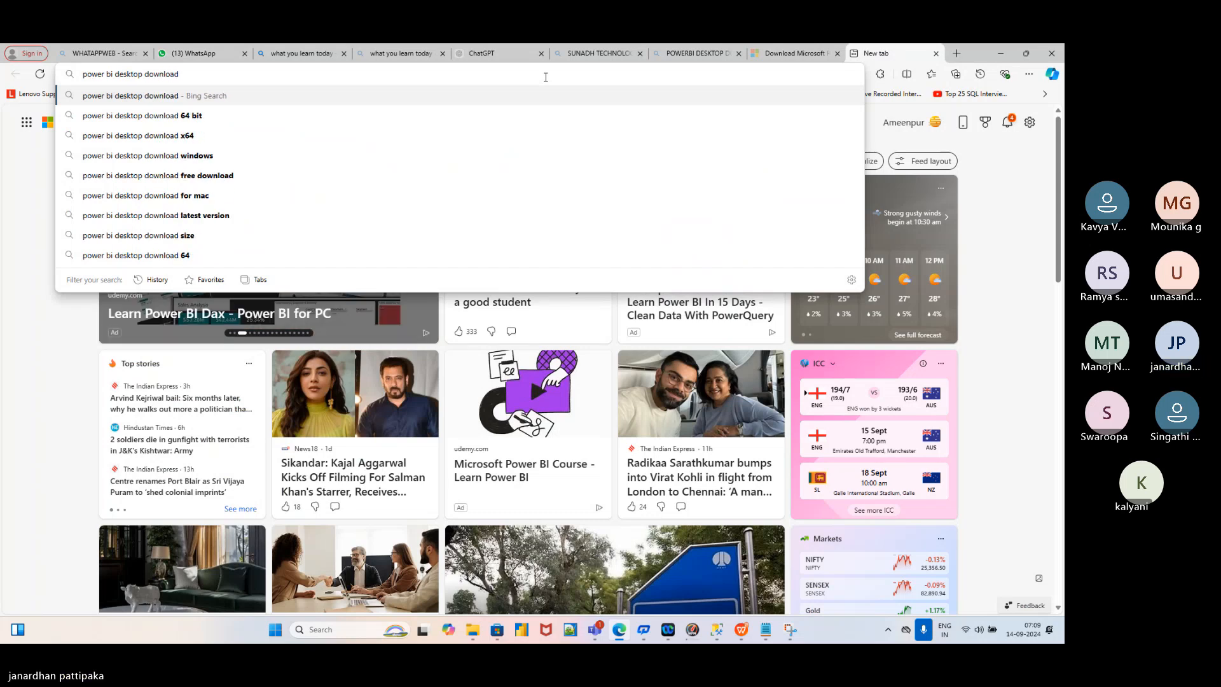
key(Return)
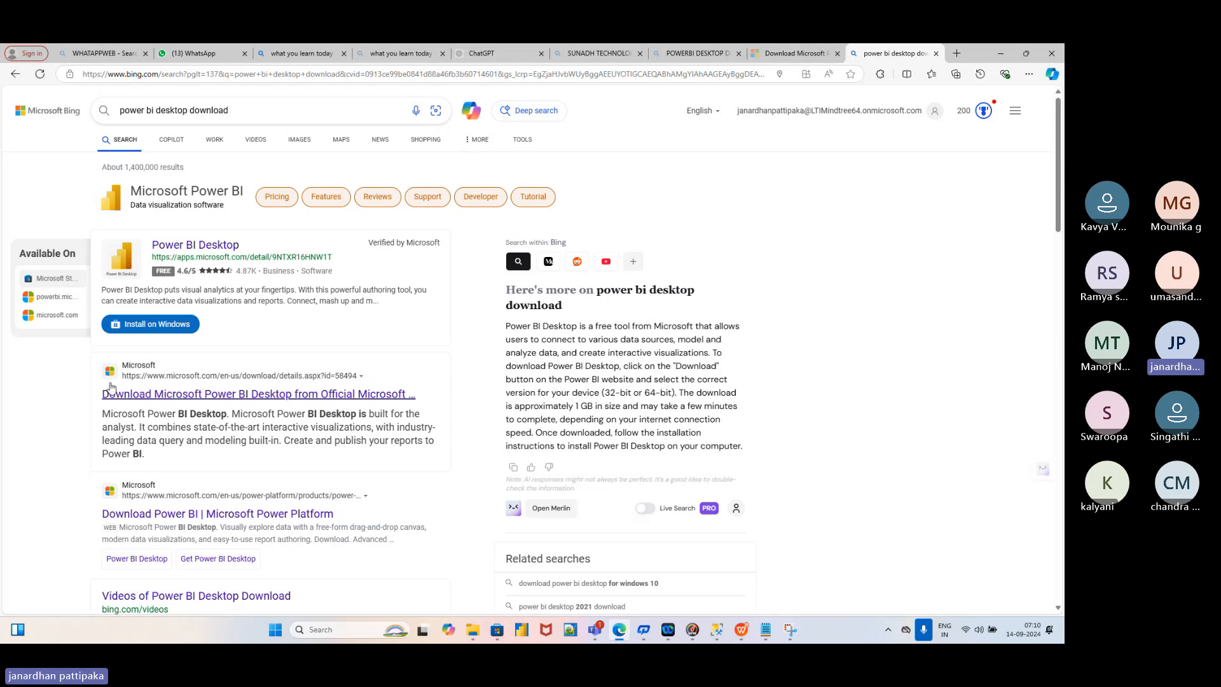
scroll(220, 509, down, 1)
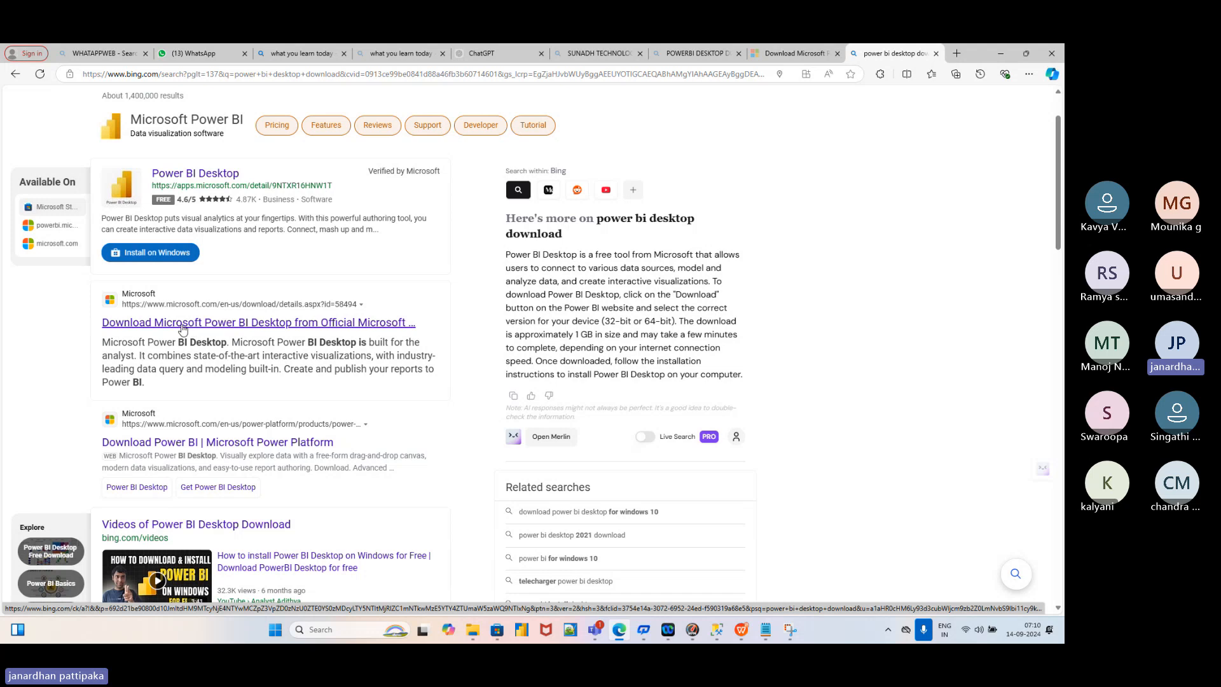
scroll(240, 198, up, 2)
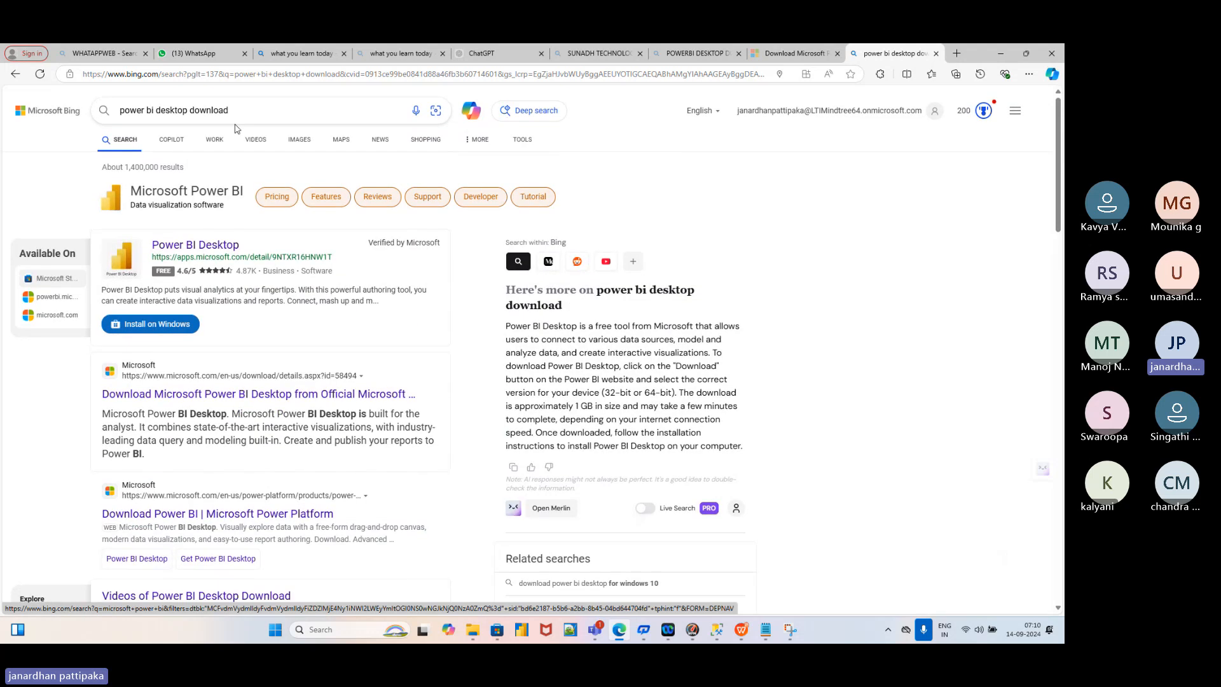
scroll(191, 305, down, 1)
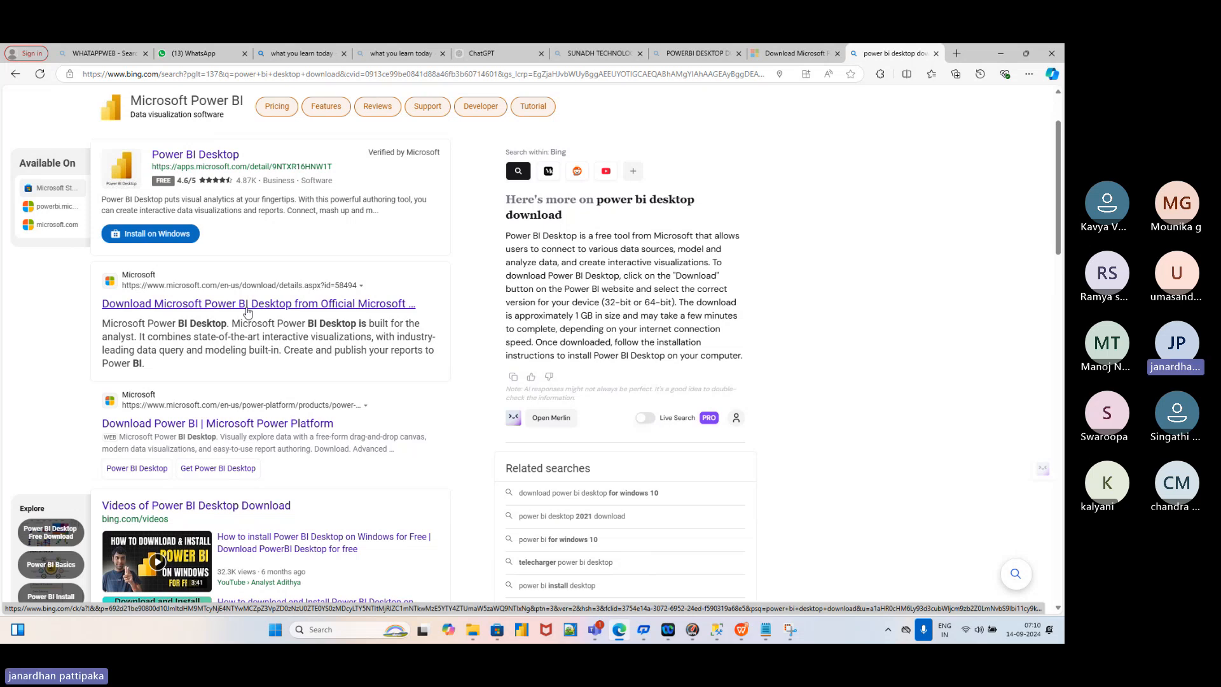
click(244, 306)
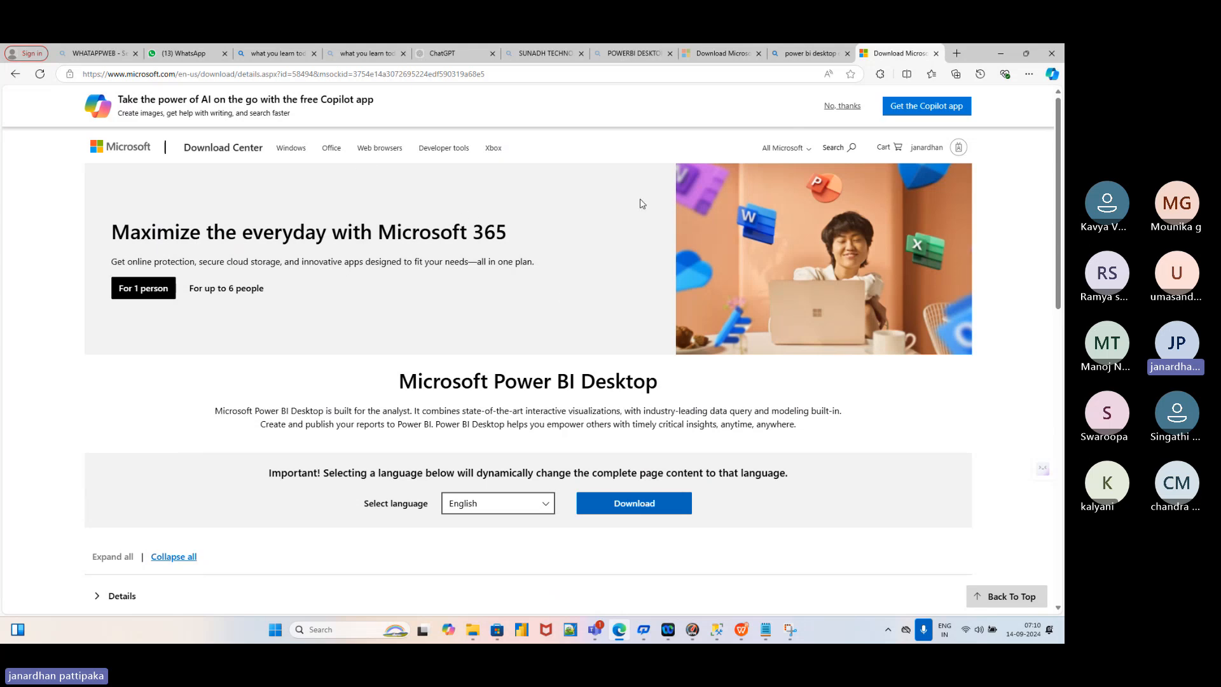
Keep English as the download language and bring up the list of installer files
click(539, 504)
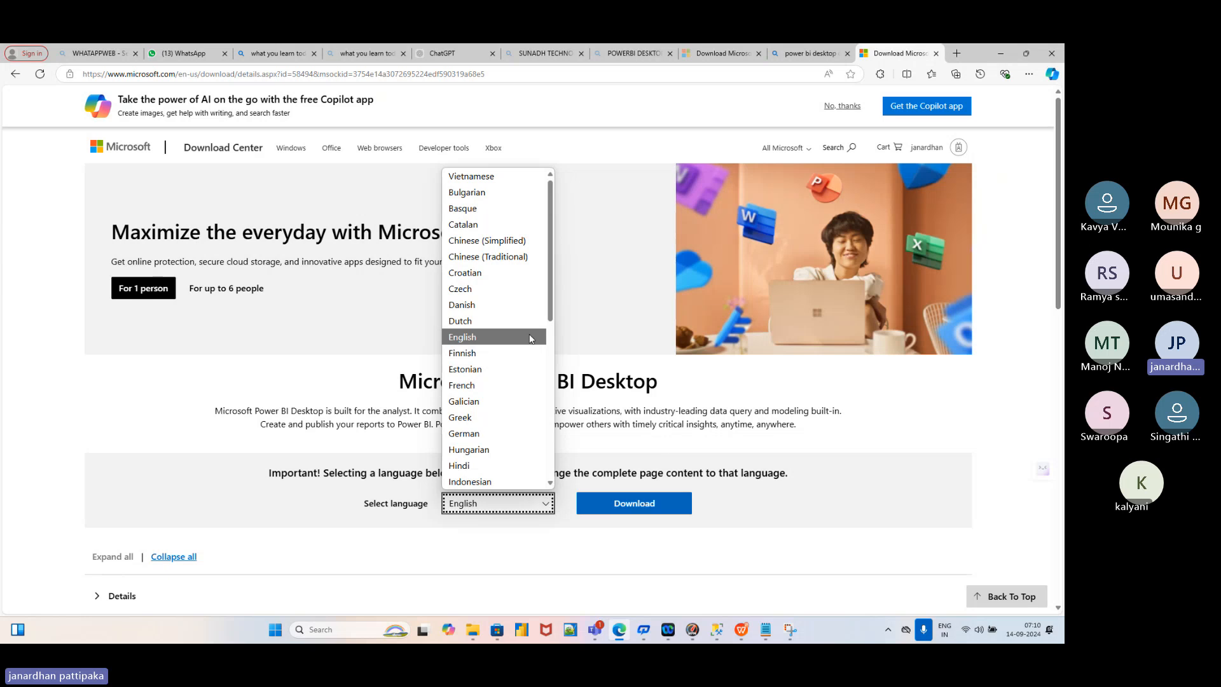
click(488, 342)
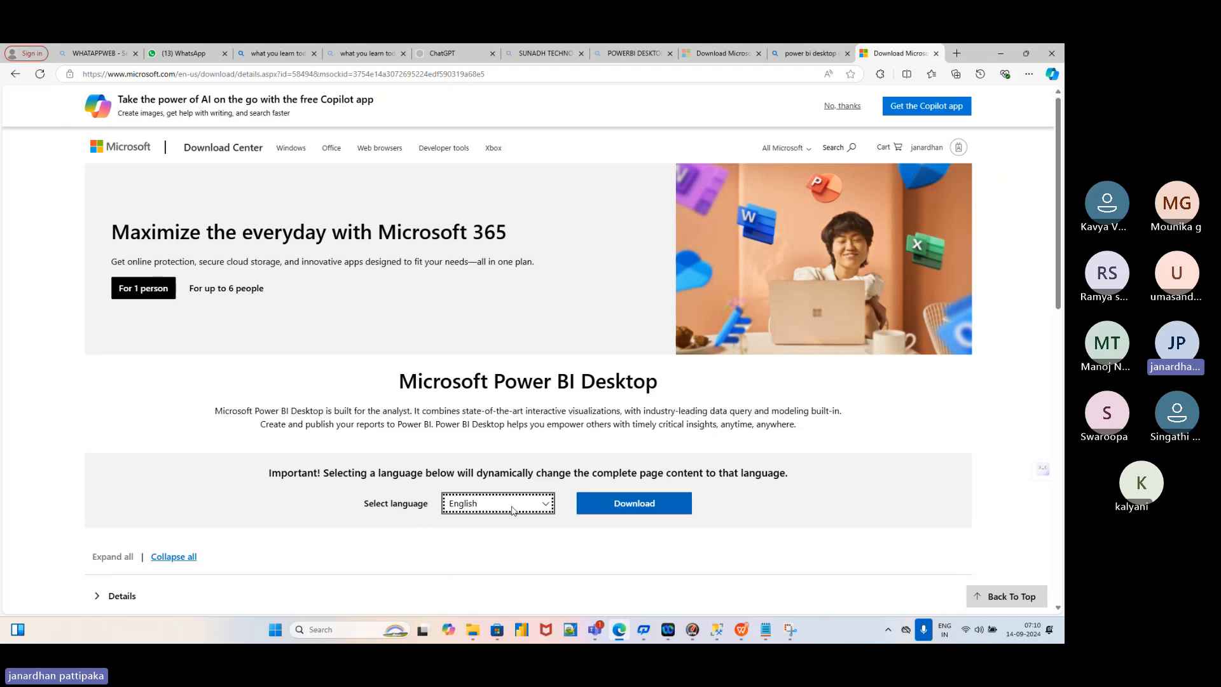
click(617, 505)
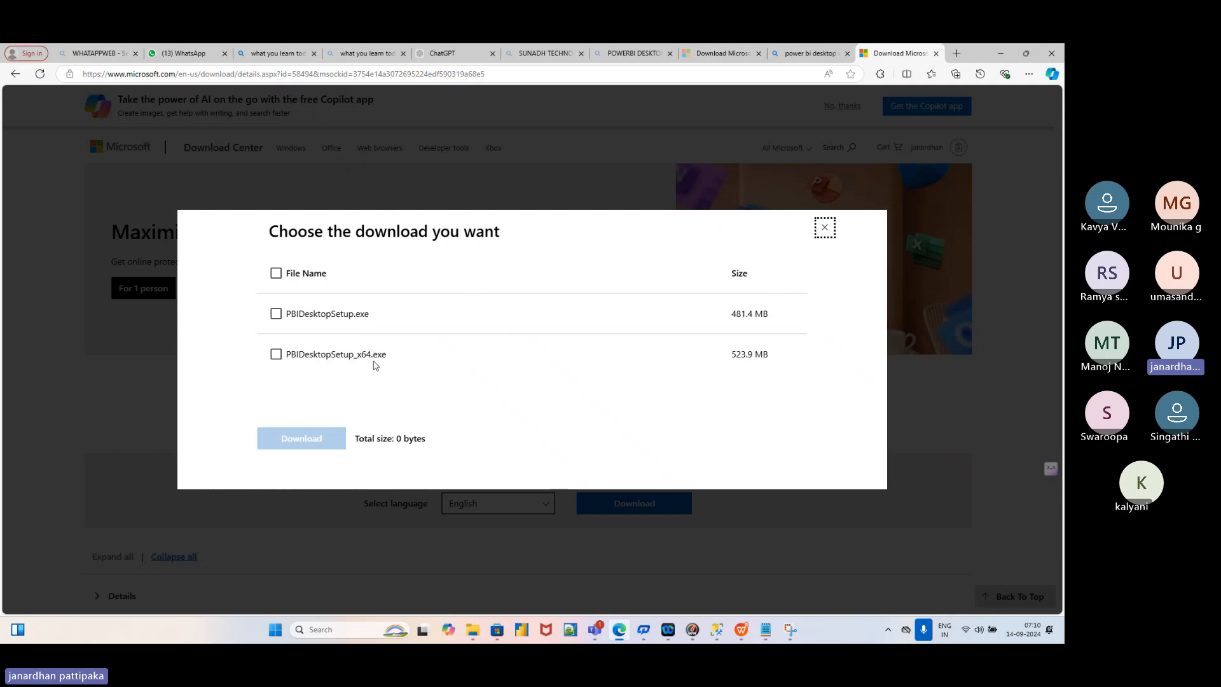
Select PBIDesktopSetup_x64.exe (523.9 MB) and start downloading it
click(276, 355)
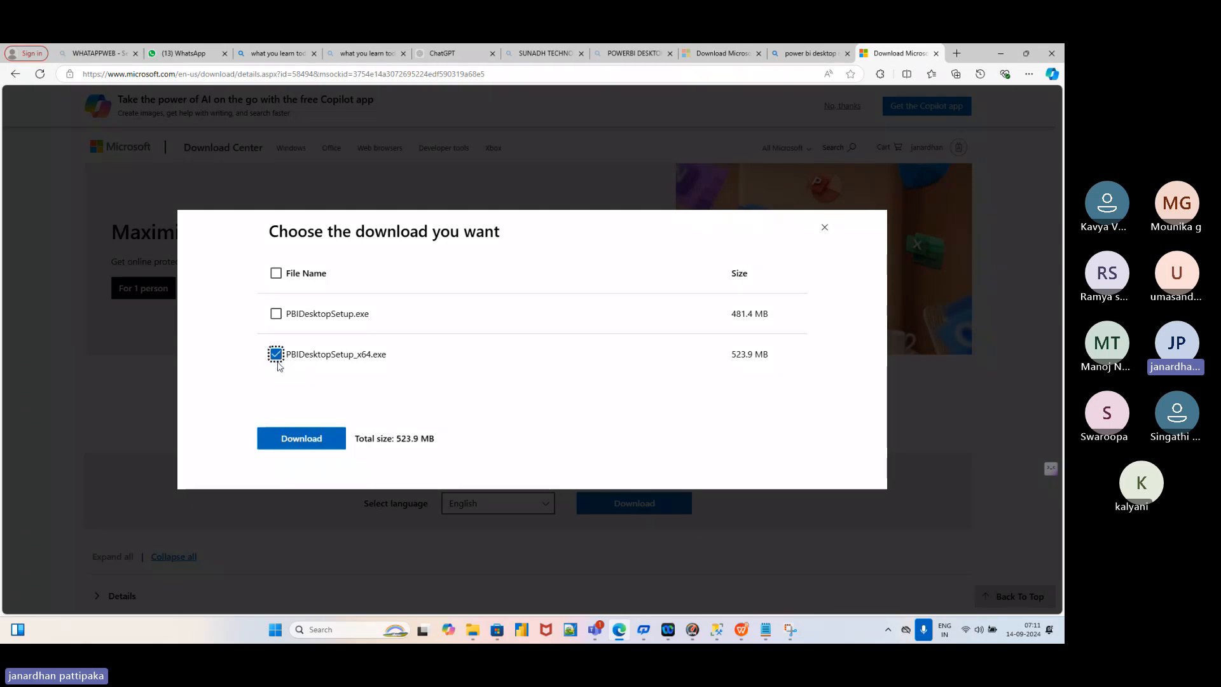
click(296, 440)
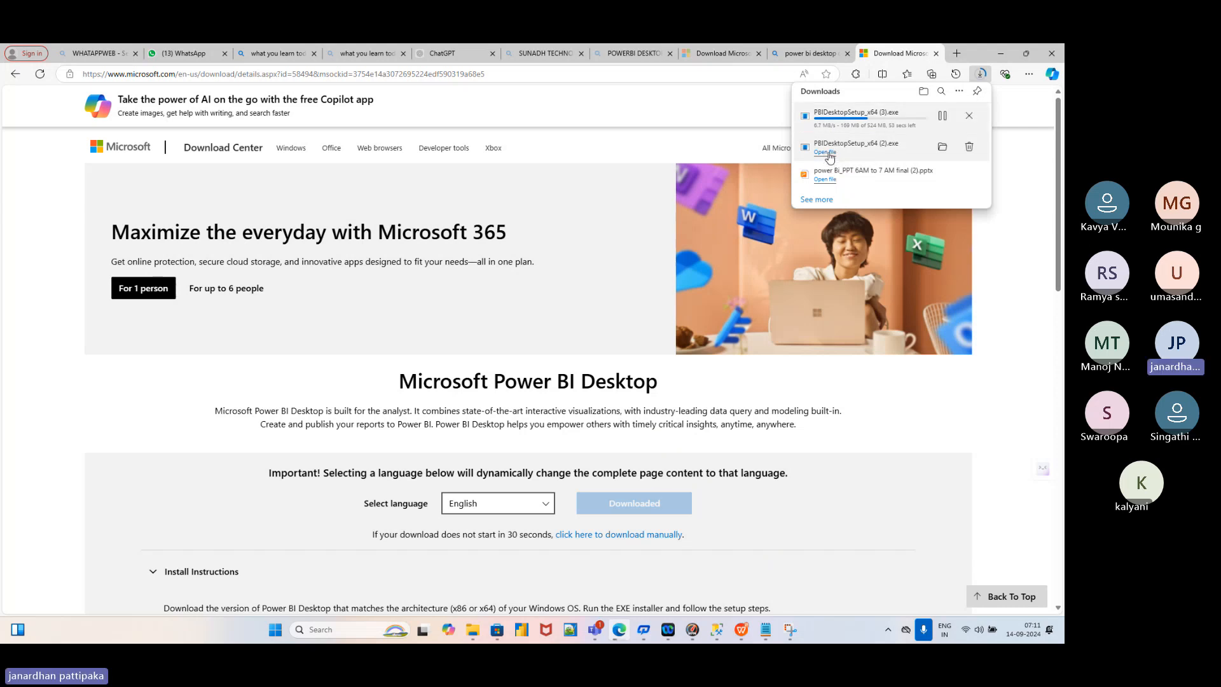
Launch the downloaded installer, cancel its setup wizard, and open a fresh Edge tab
click(826, 152)
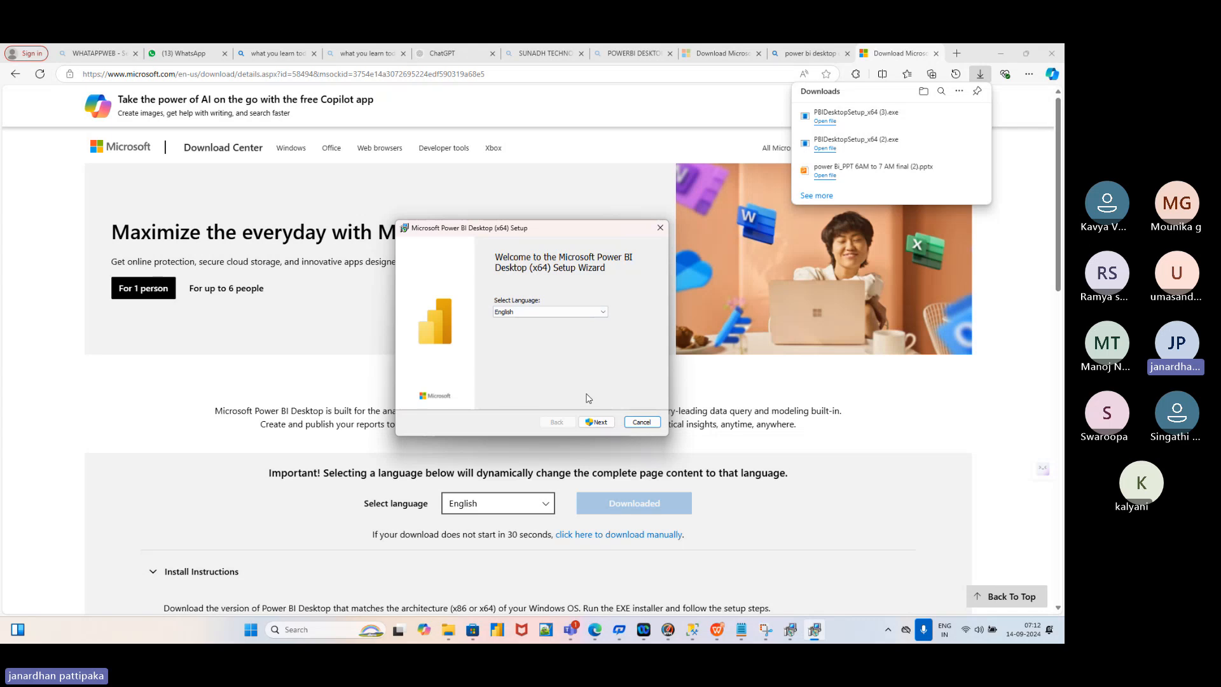
click(662, 229)
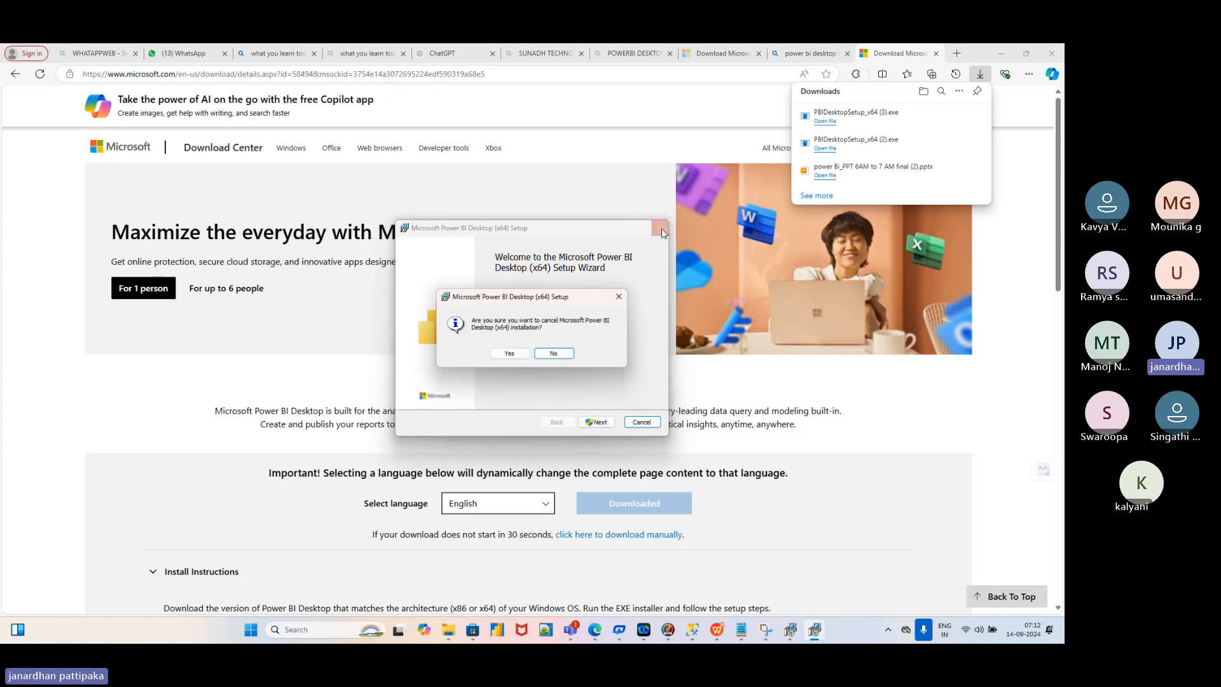
click(509, 353)
click(958, 53)
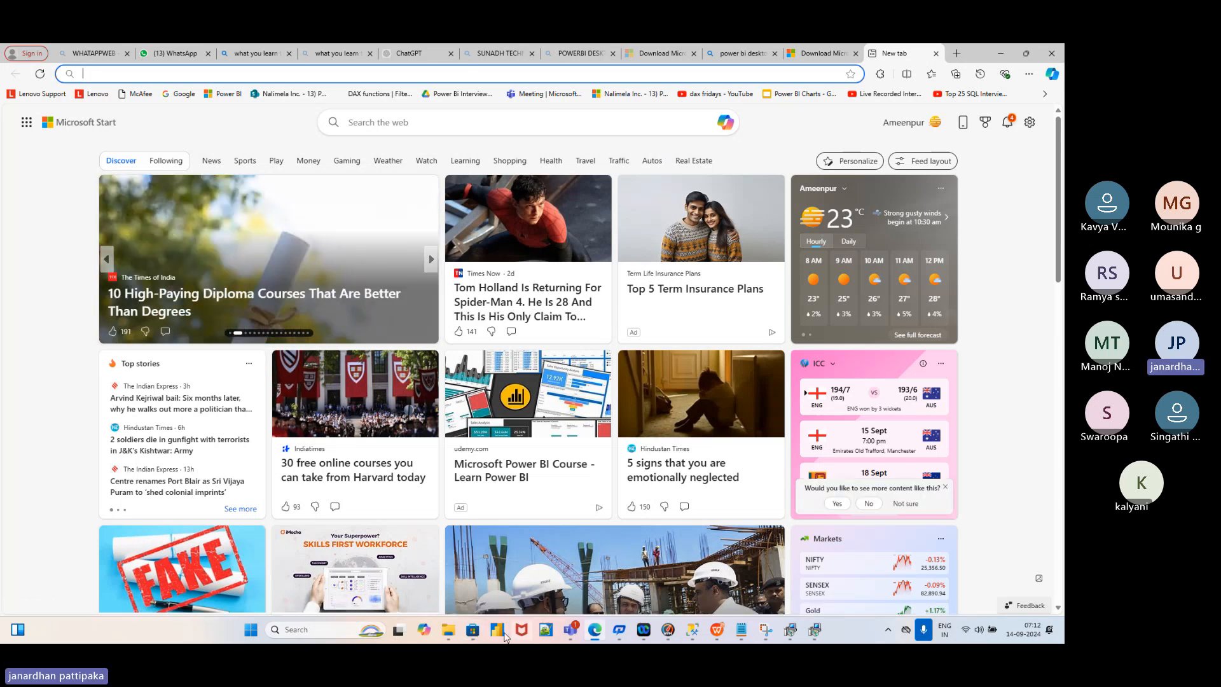
Switch to the running Power BI Desktop window from the taskbar to reach its start screen
click(498, 631)
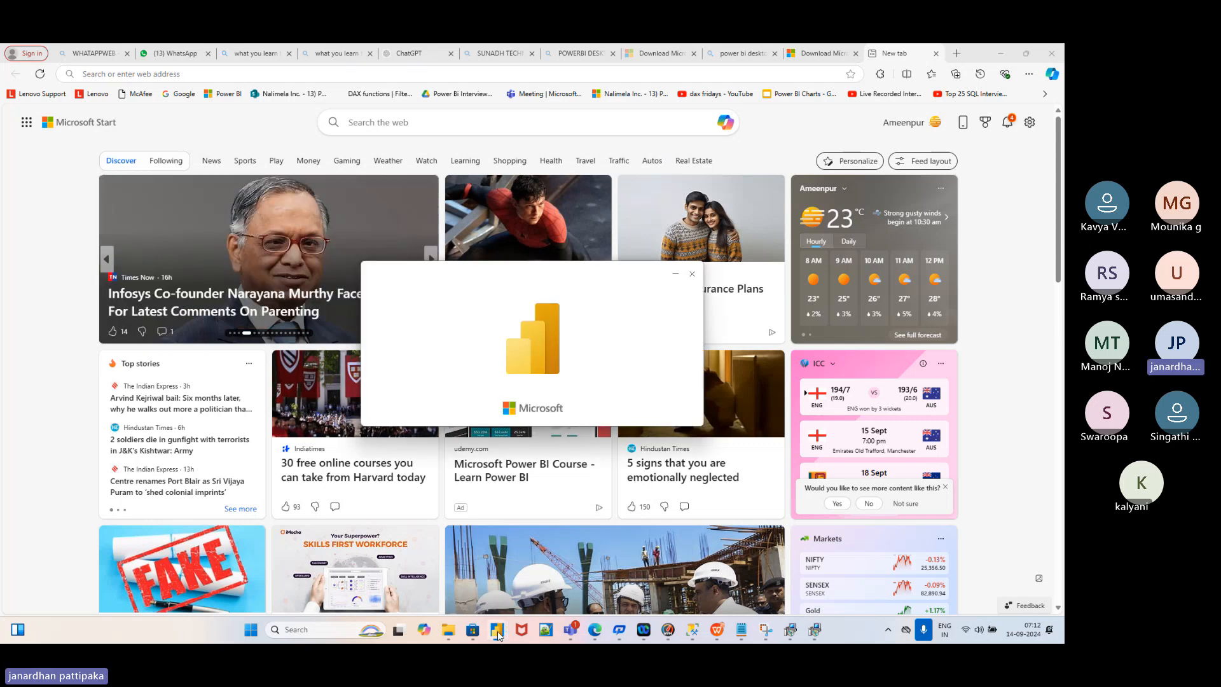
mouse_move(499, 636)
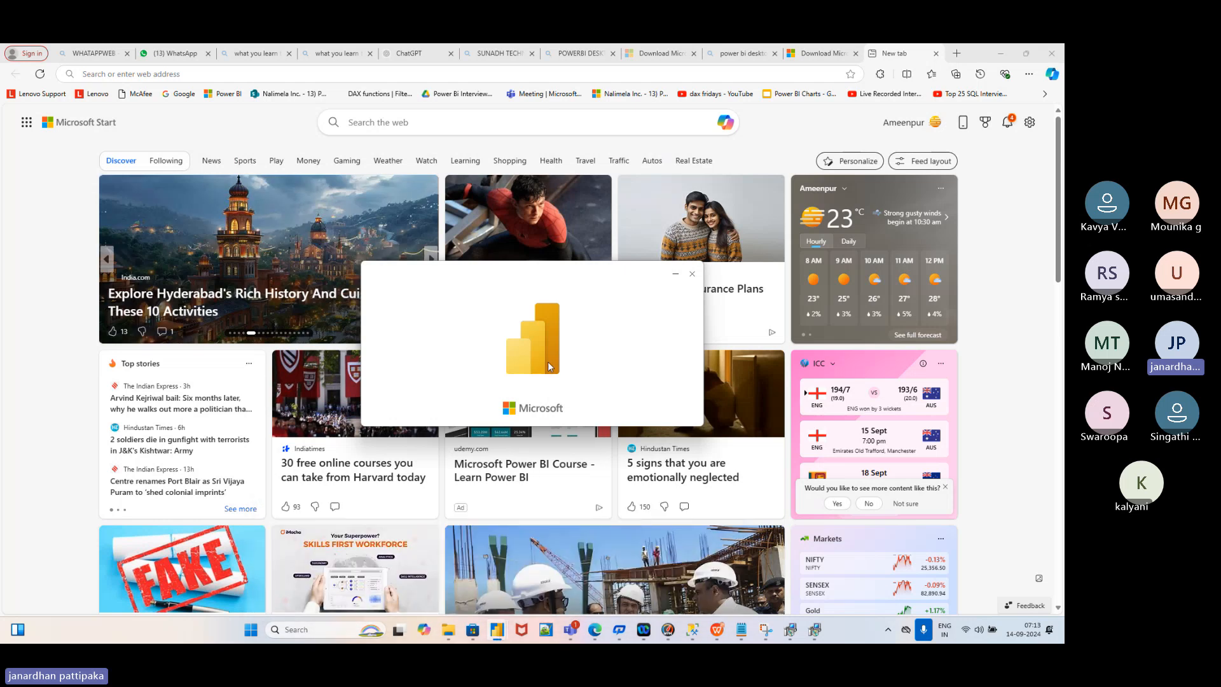
mouse_move(502, 635)
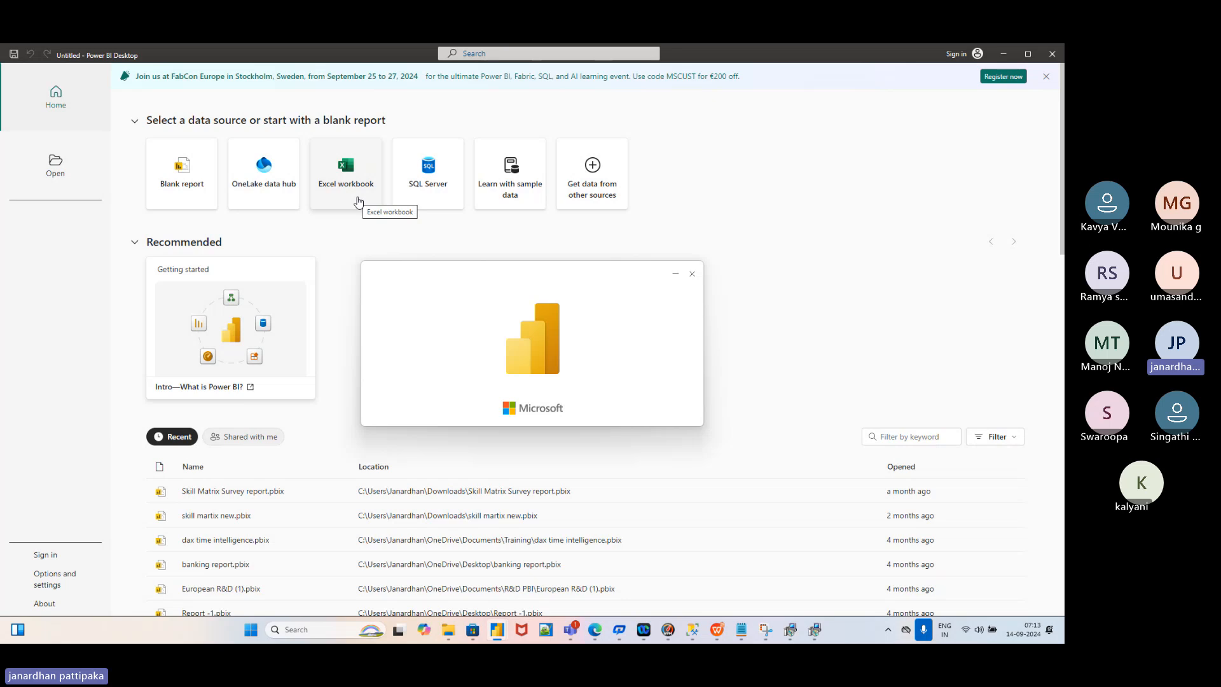
click(291, 629)
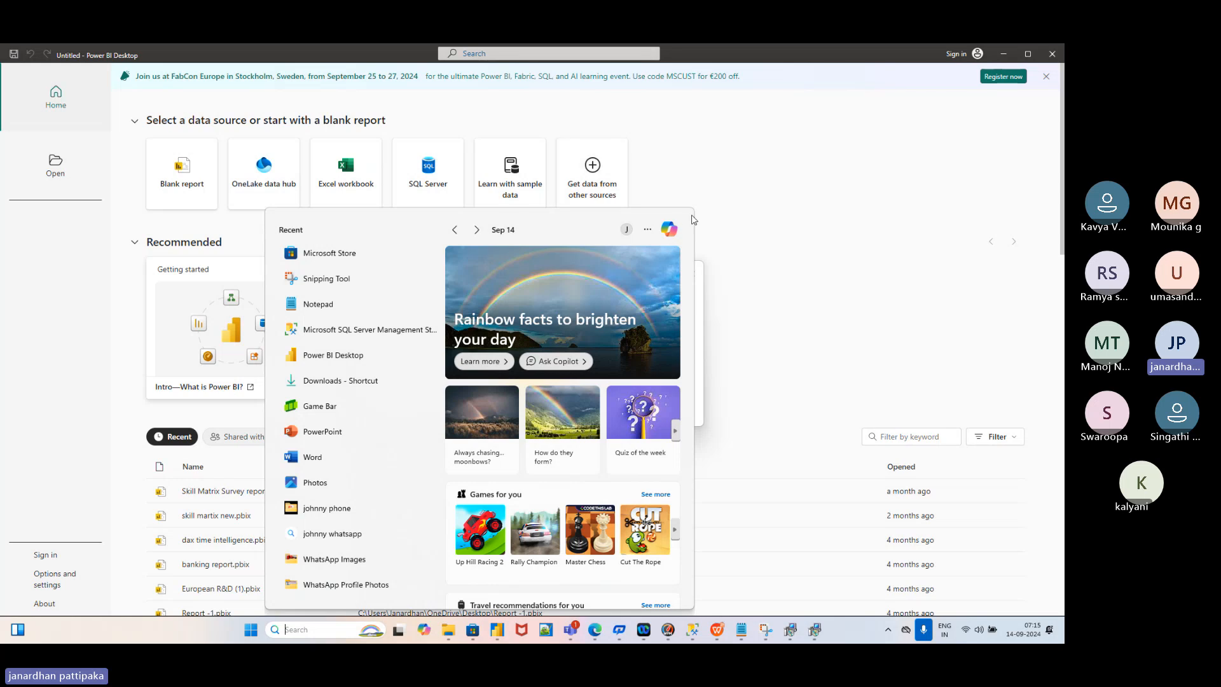
click(793, 248)
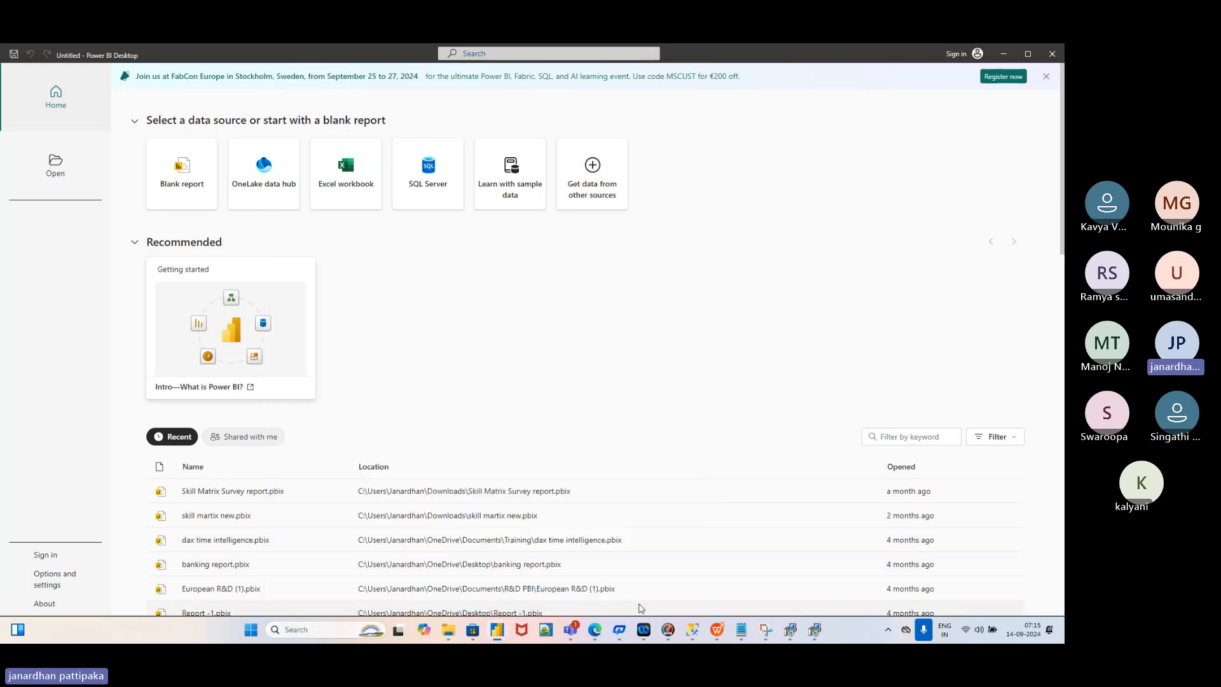
mouse_move(500, 636)
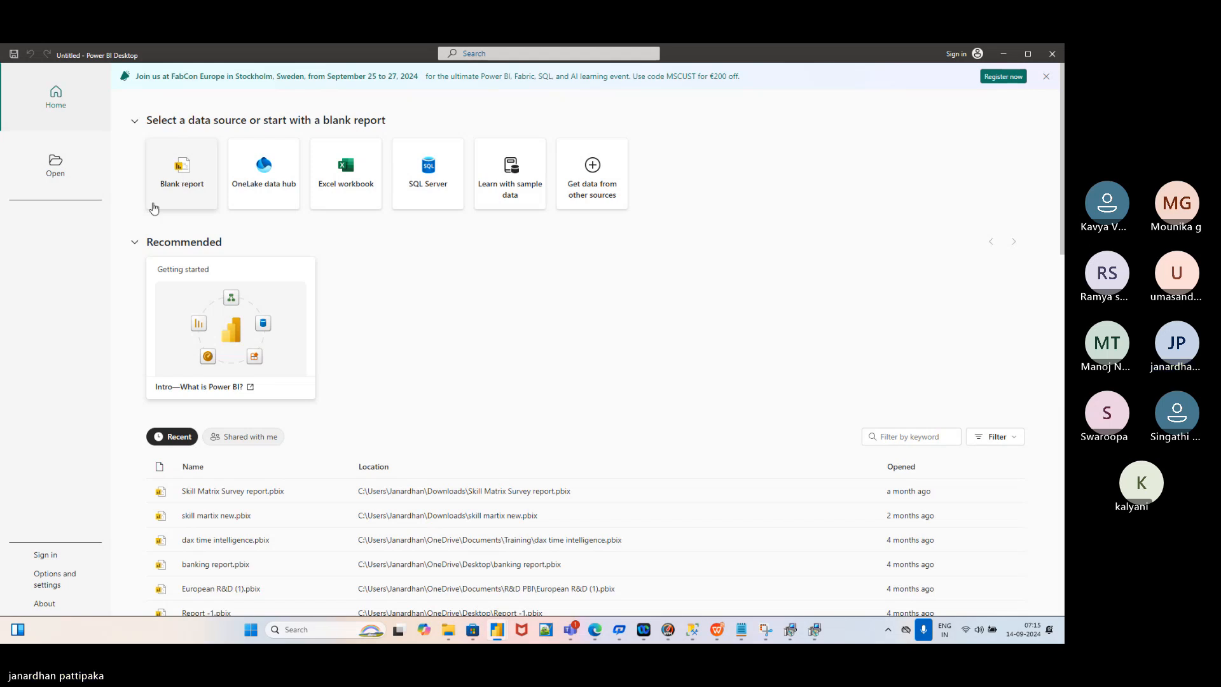
Choose Blank report to get an empty Untitled report
click(182, 177)
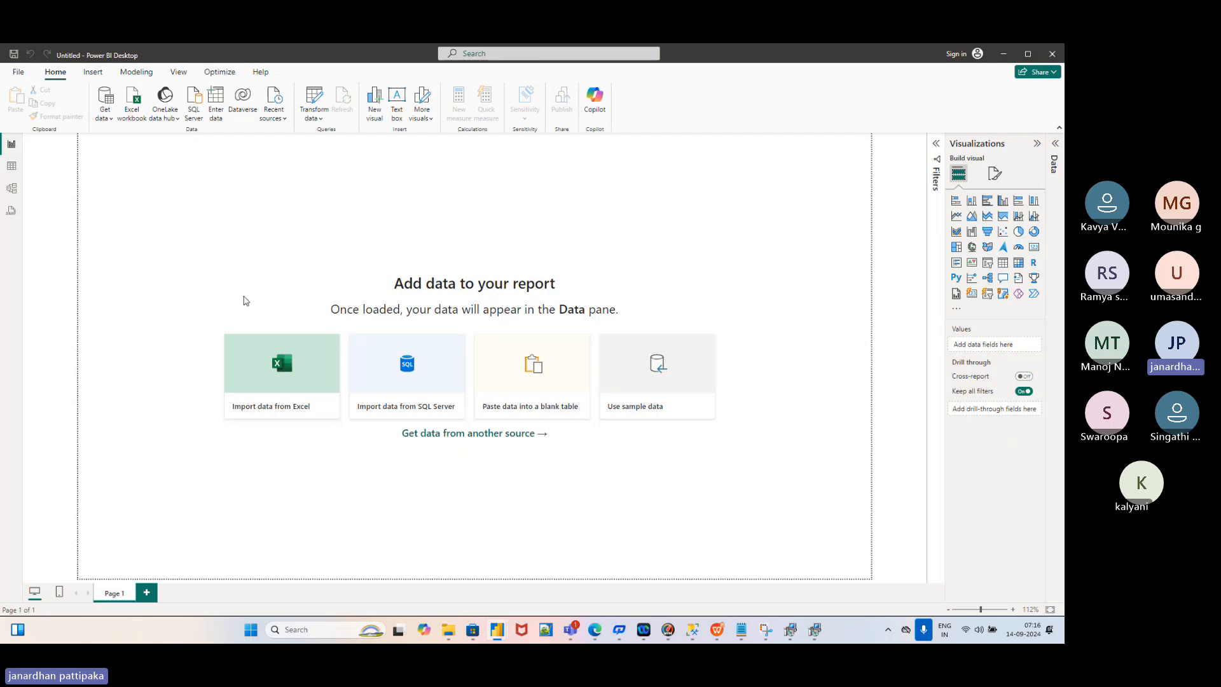
Choose Import data from Excel on the empty canvas to bring up the file picker
click(285, 411)
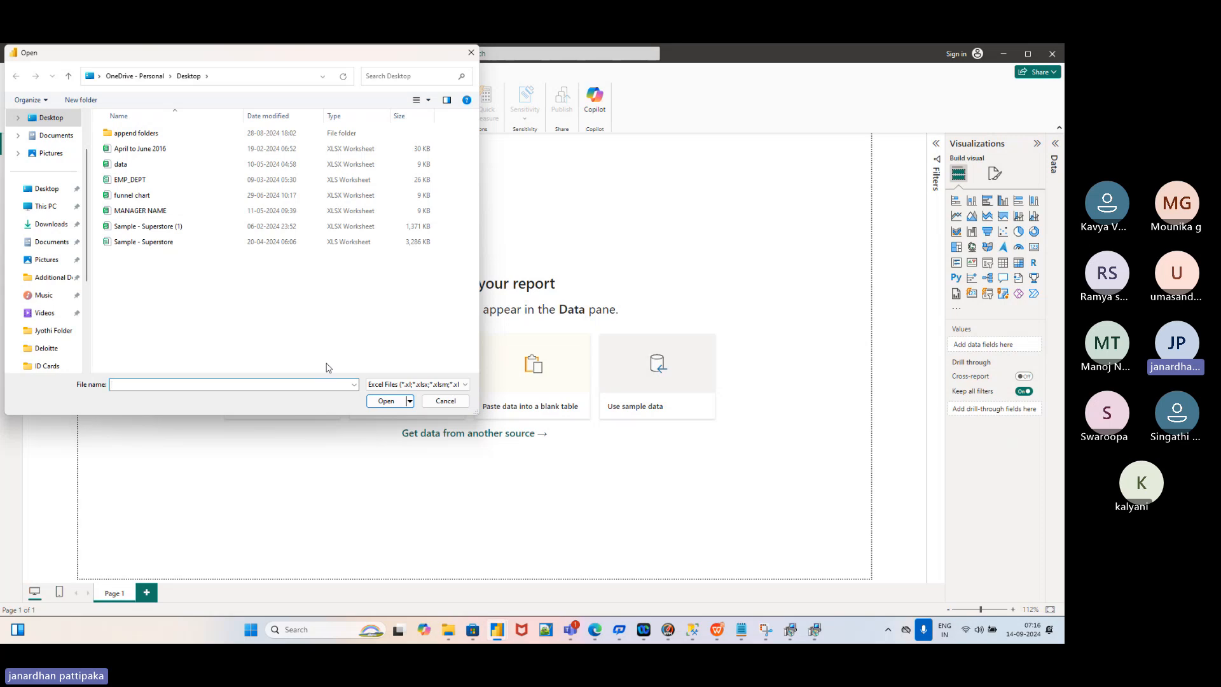
Open Sample - Superstore (1).xlsx from the Desktop folder as the data source
click(48, 195)
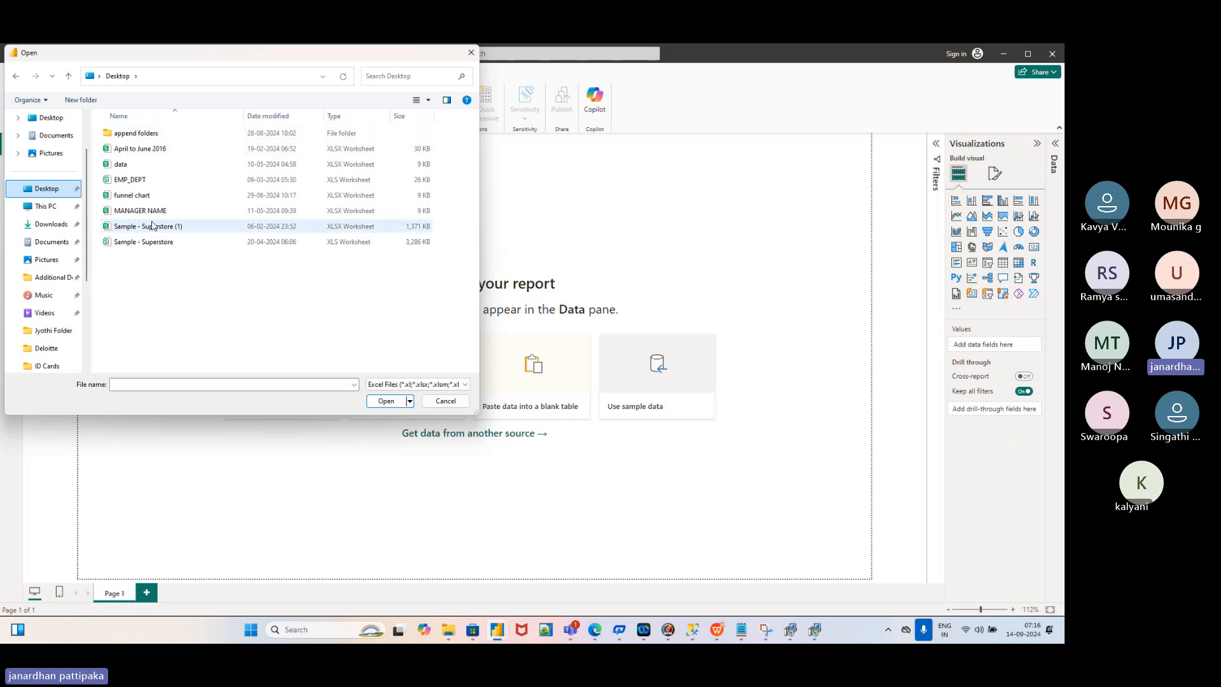
click(153, 231)
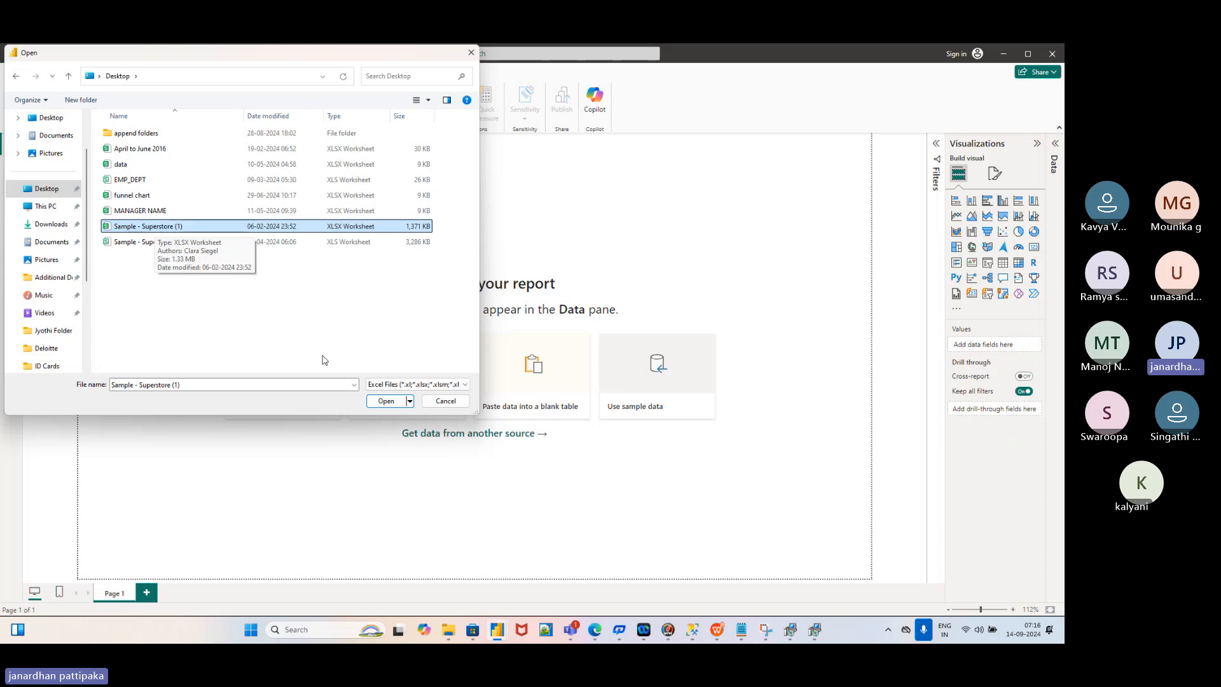
click(387, 401)
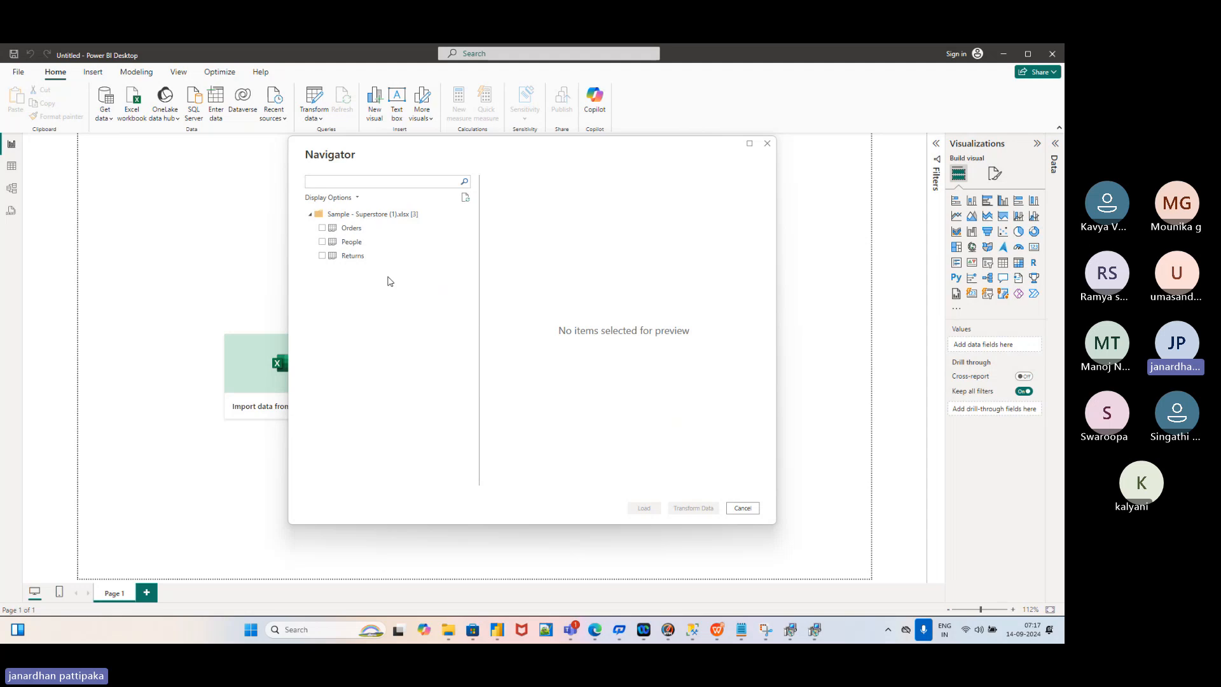
Tick the Orders sheet in Navigator and scroll through its preview columns
click(322, 228)
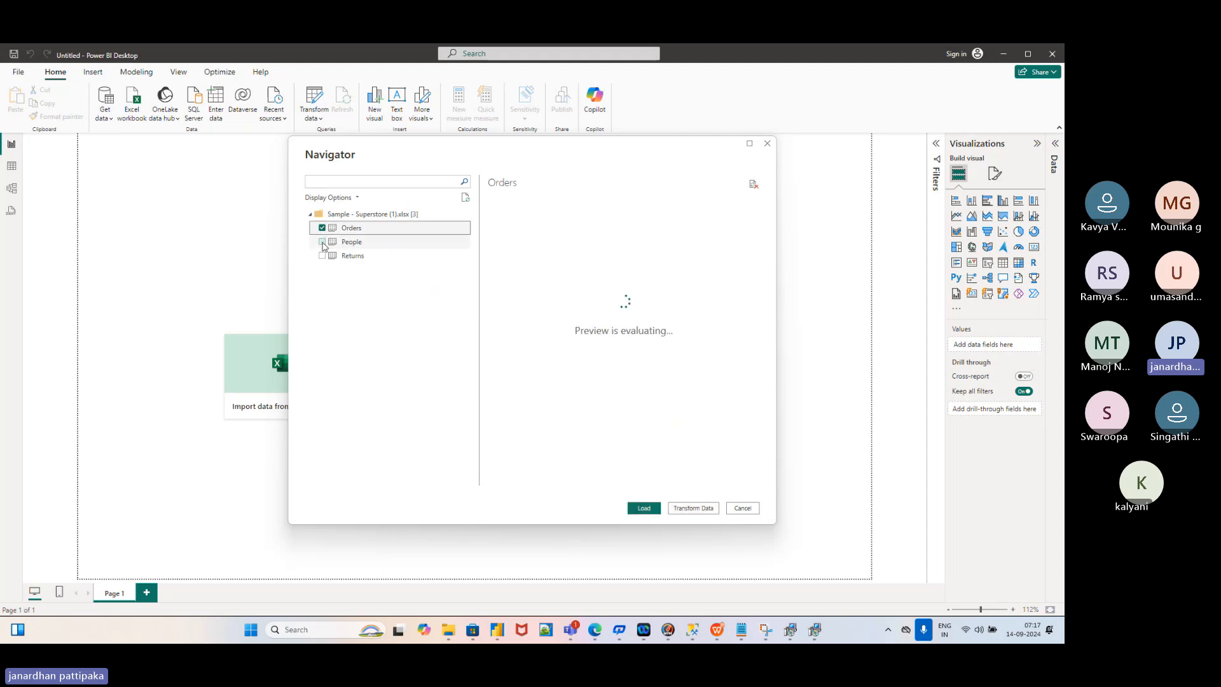
click(322, 242)
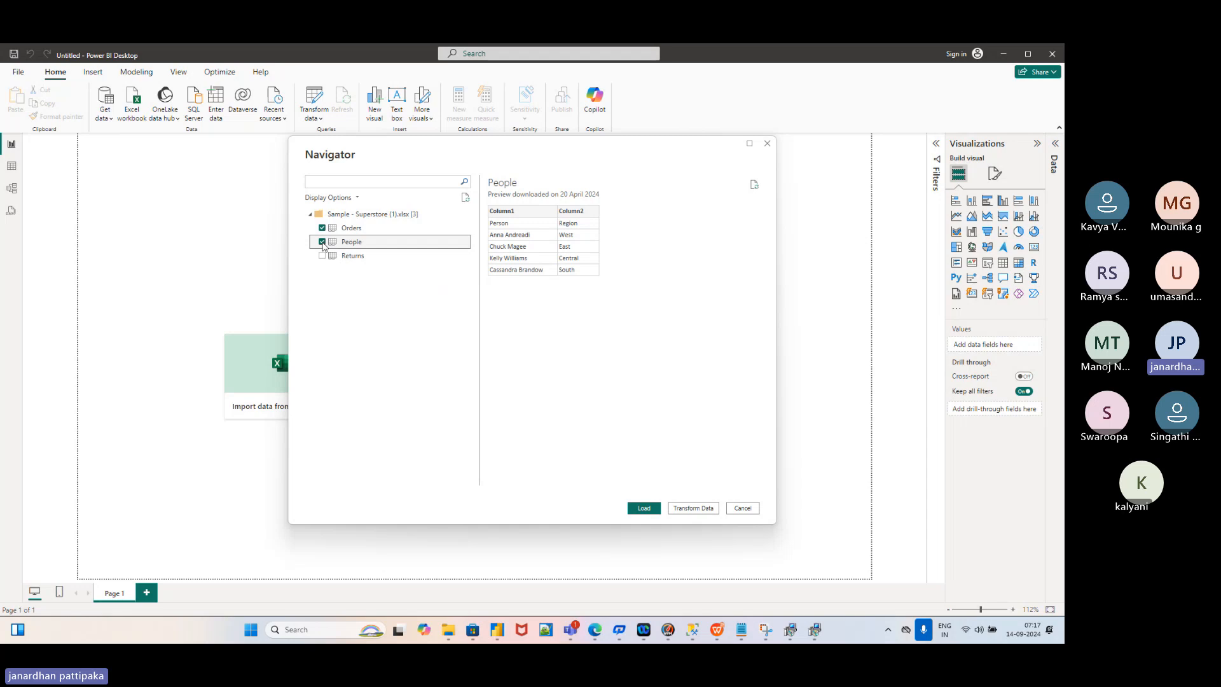
click(321, 242)
click(323, 229)
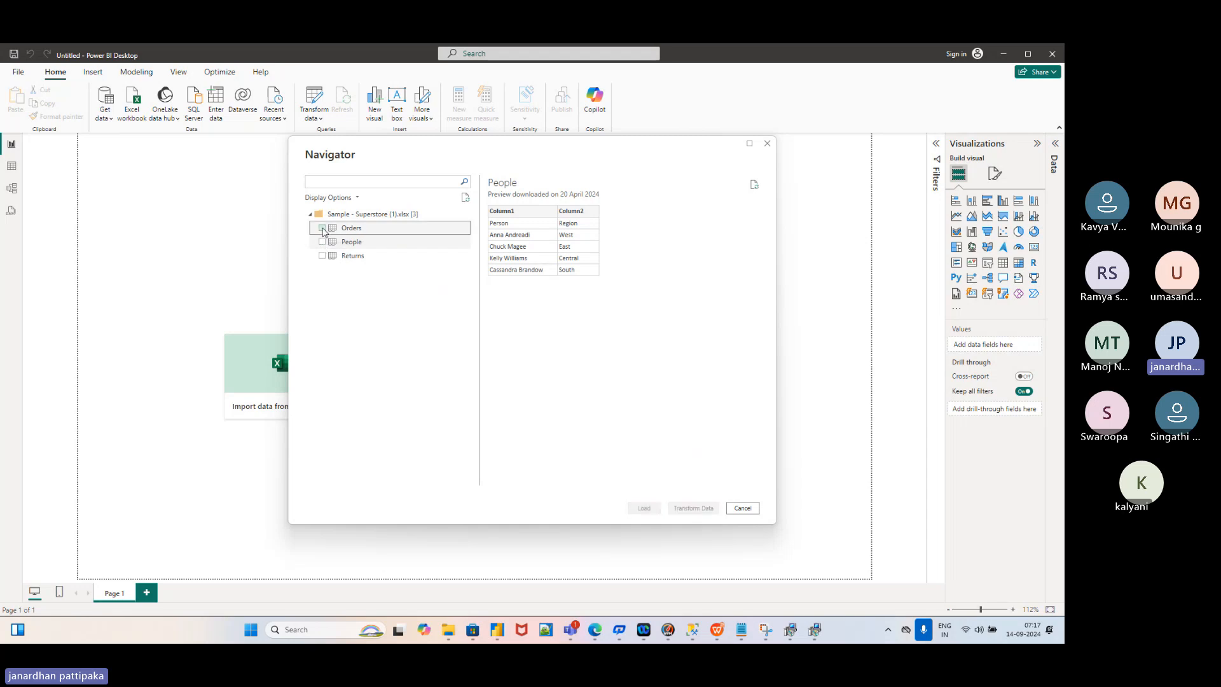
click(323, 229)
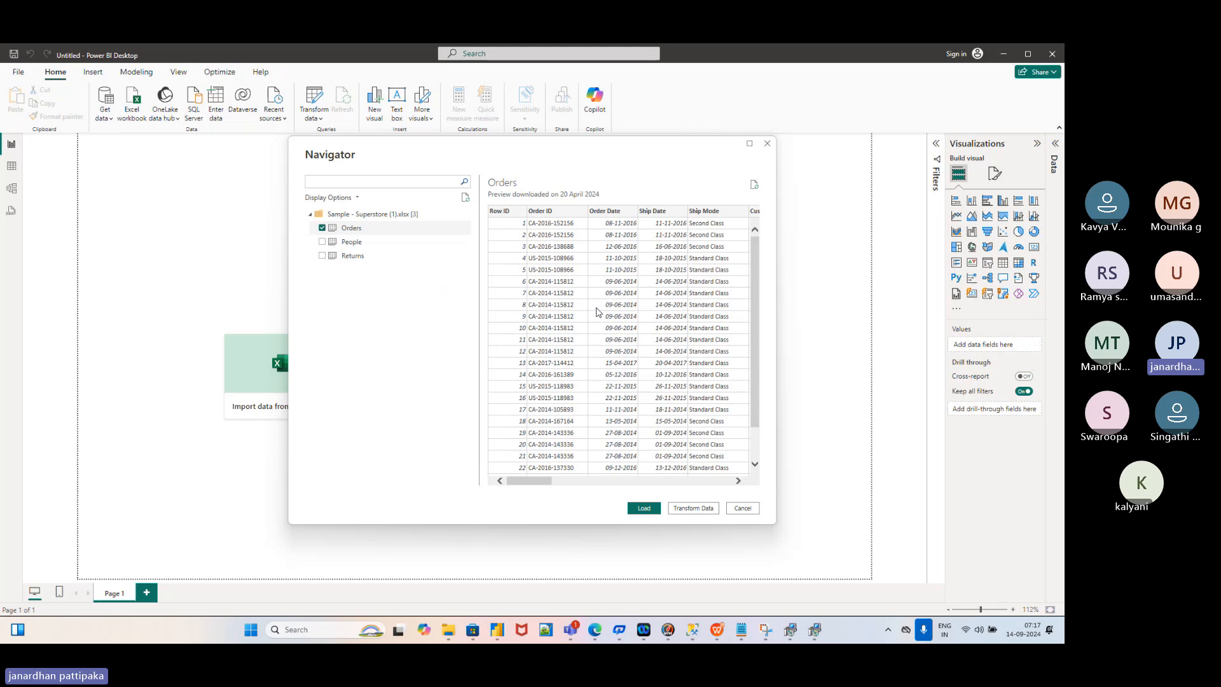
scroll(597, 311, right, 3)
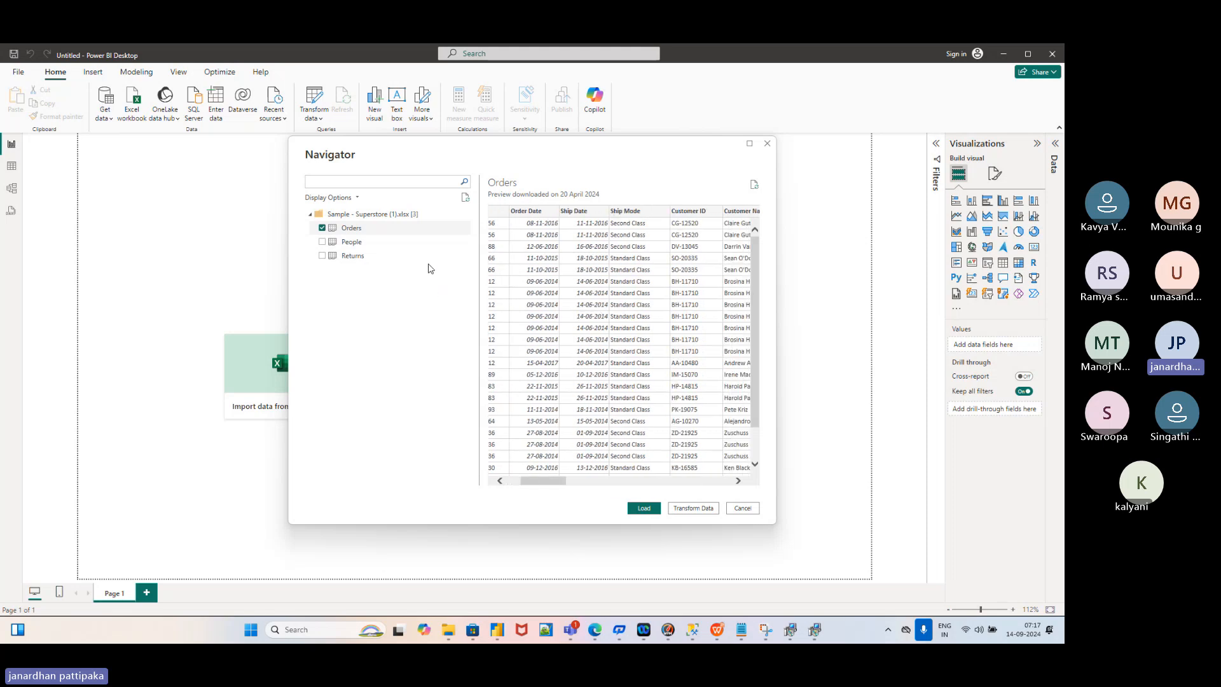
scroll(577, 262, right, 3)
scroll(577, 262, right, 4)
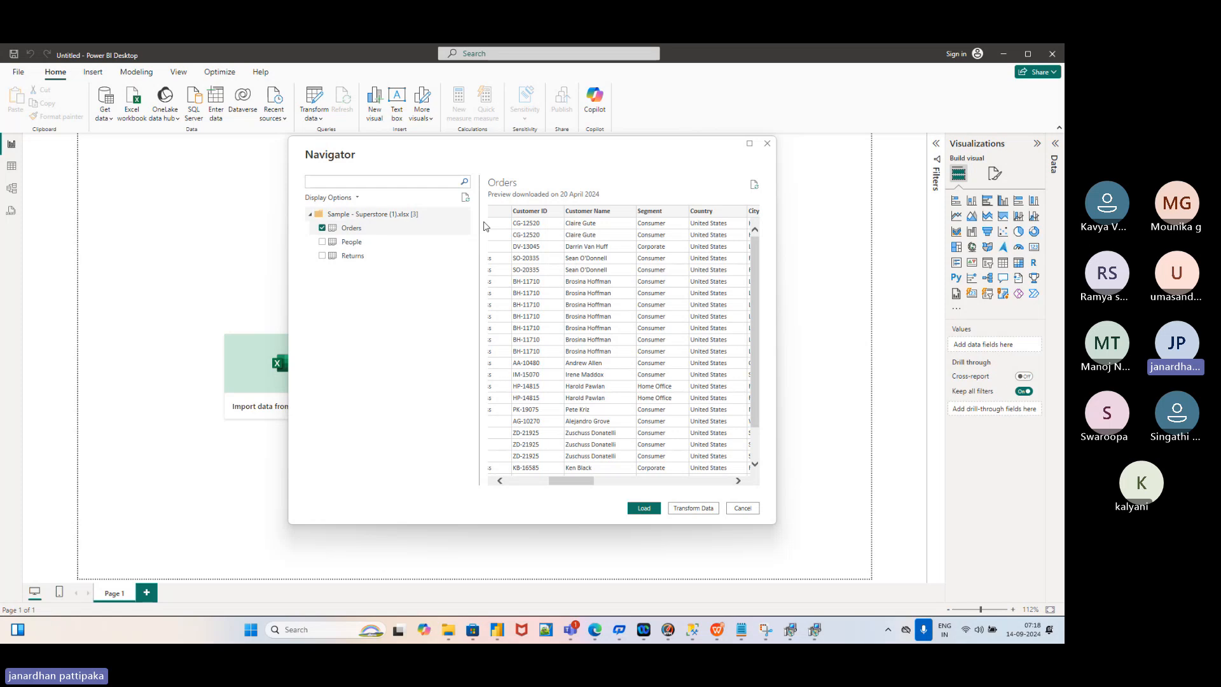
scroll(547, 257, left, 6)
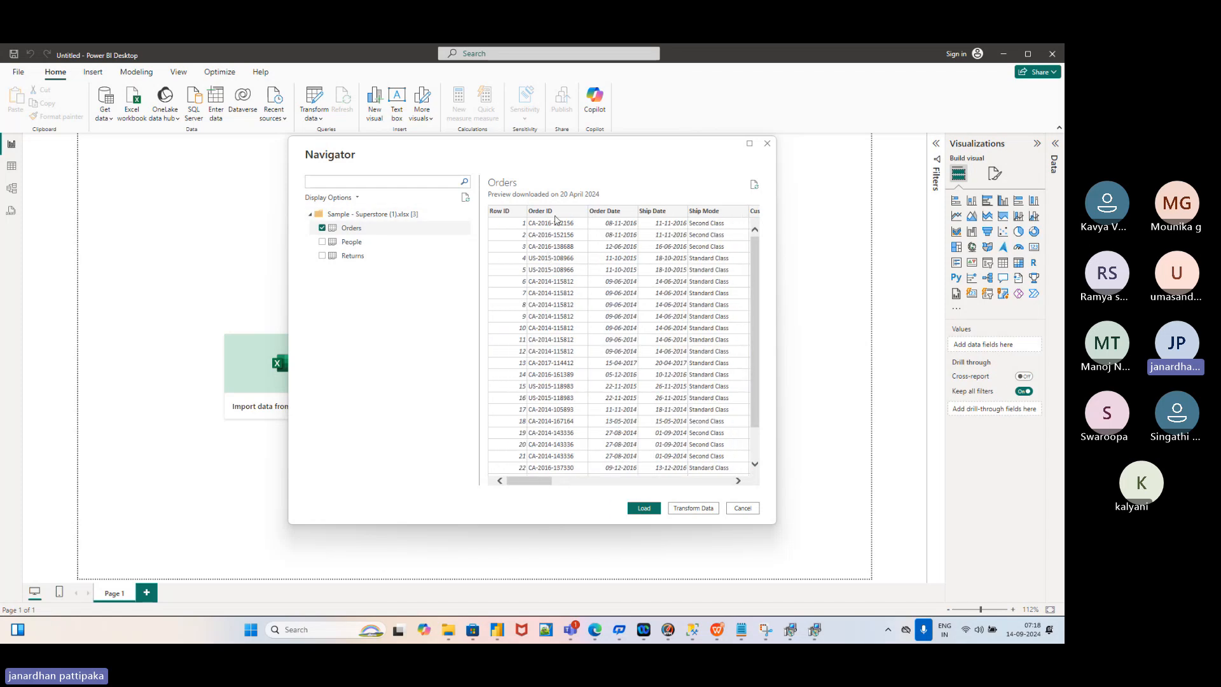
scroll(620, 228, right, 1)
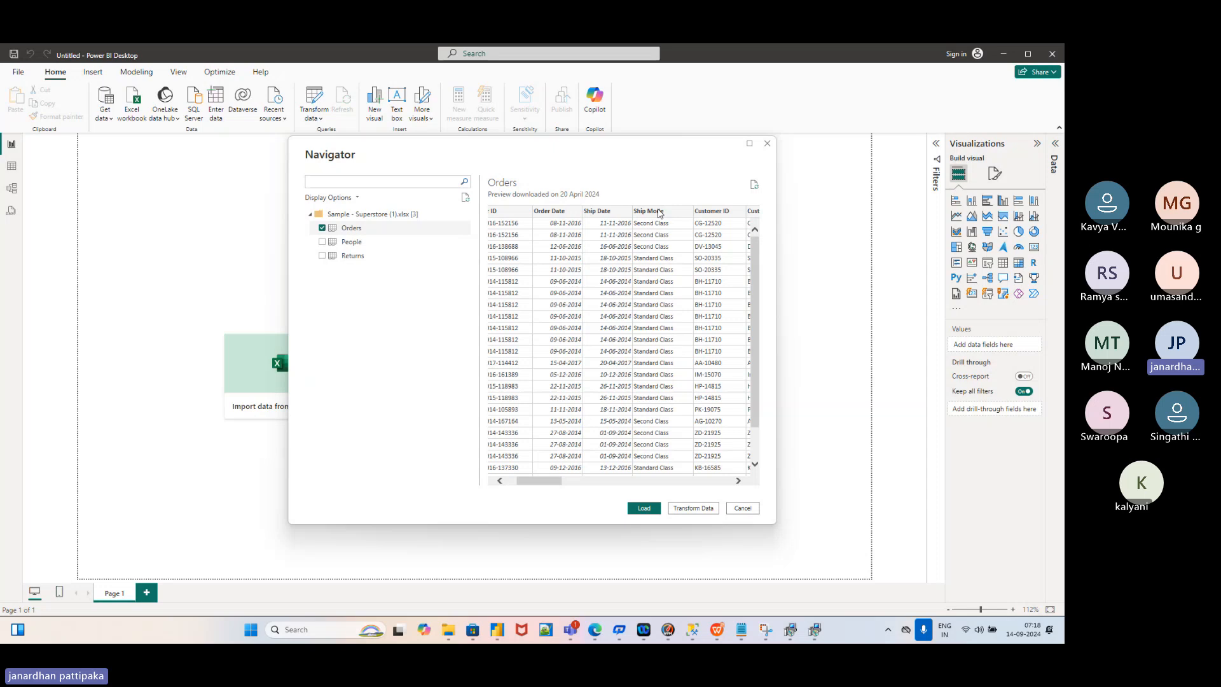
scroll(656, 227, right, 1)
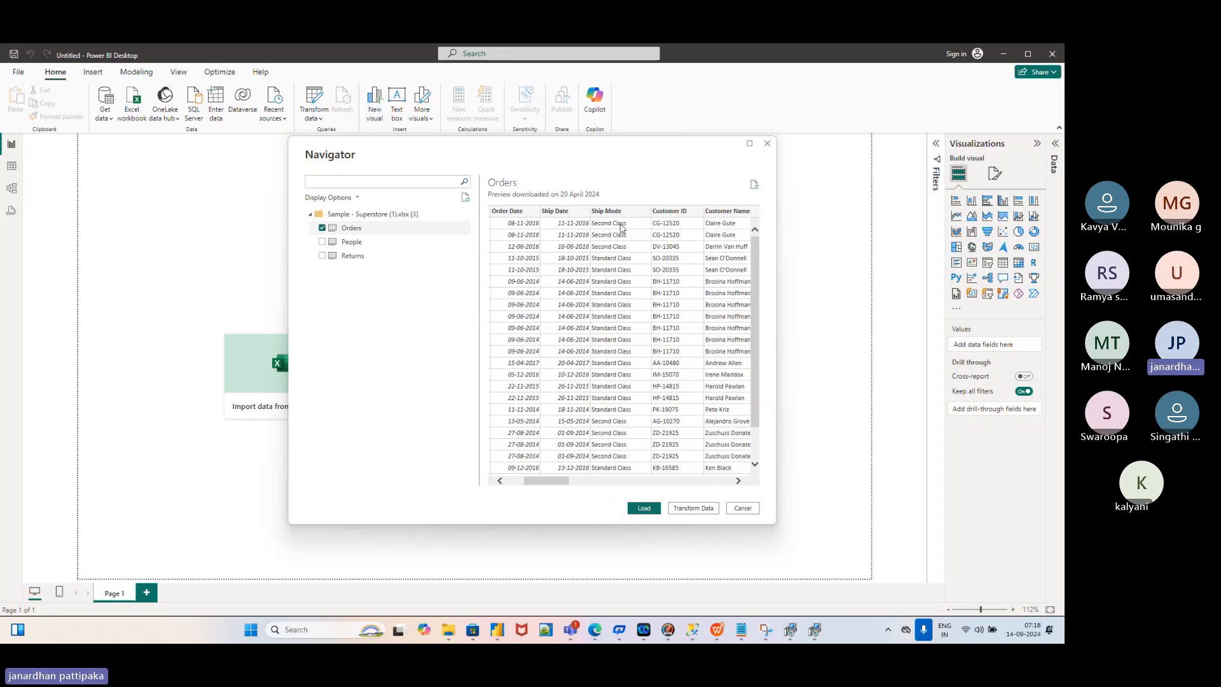
scroll(610, 283, right, 2)
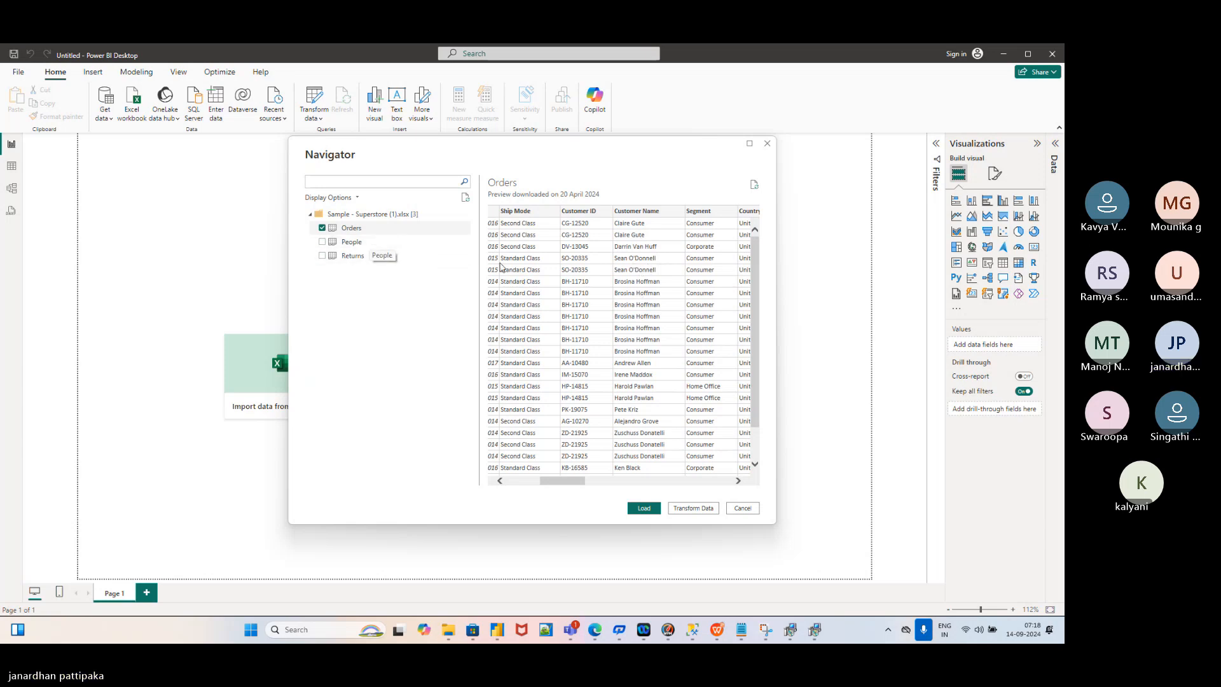
Add People and Returns alongside Orders and load all three sheets
click(322, 242)
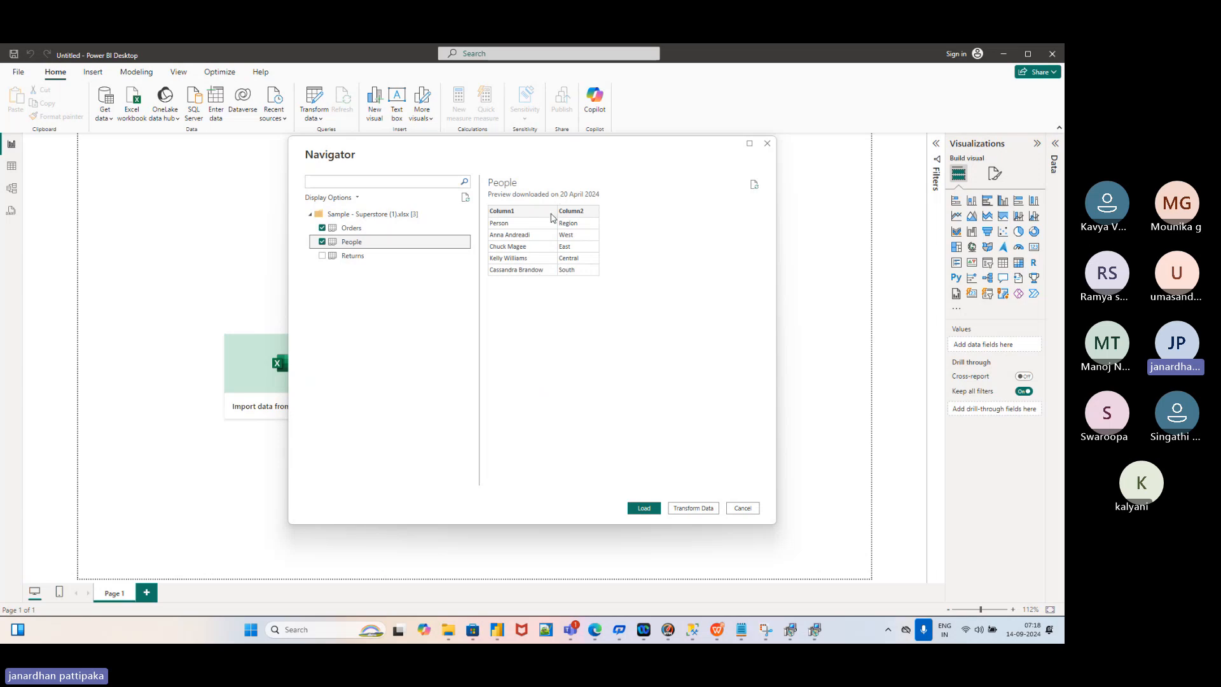
click(323, 256)
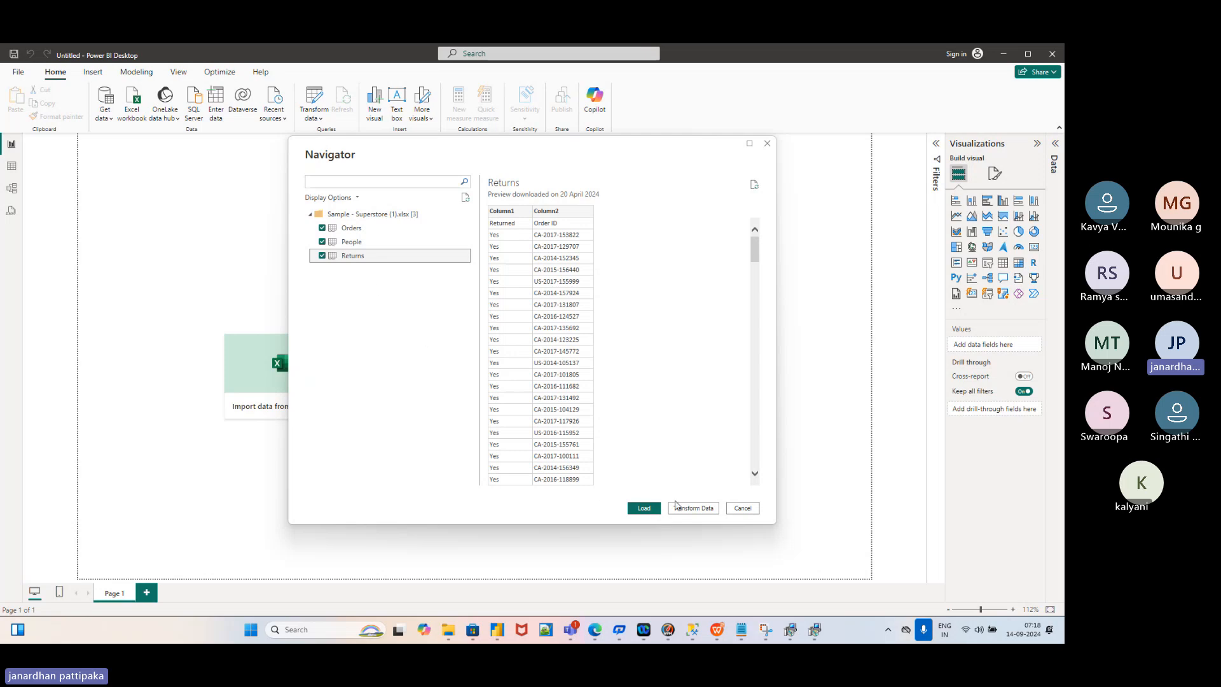
click(644, 509)
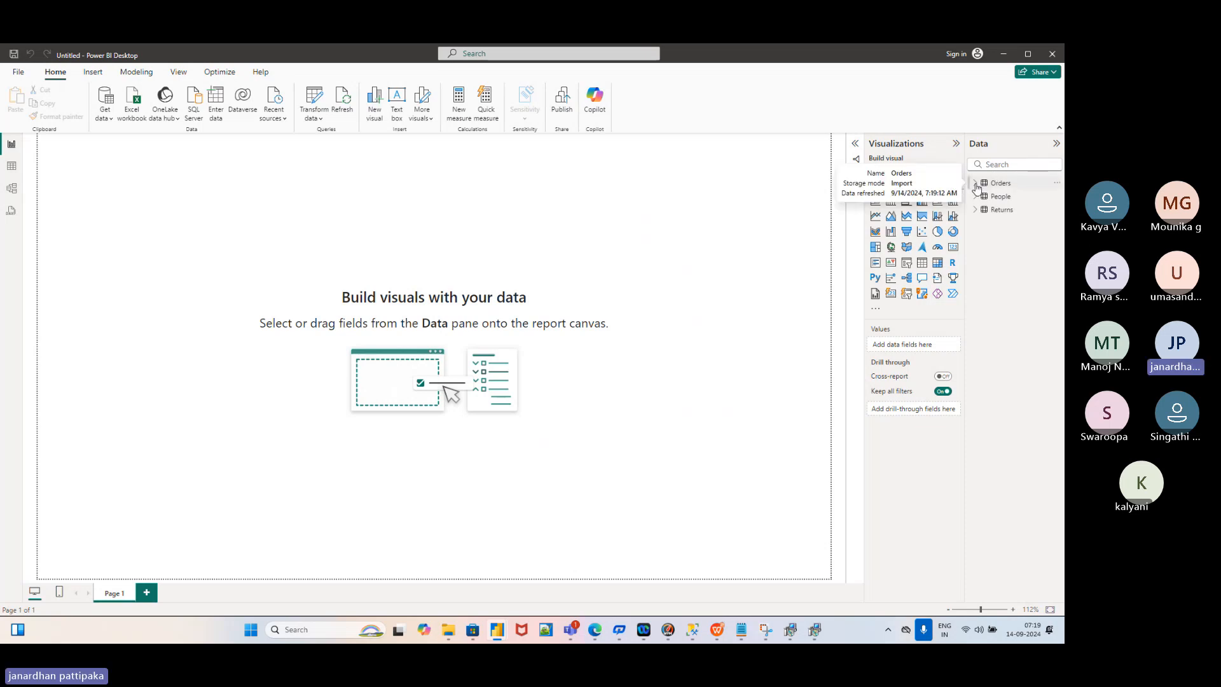
Expand and collapse Orders, People and Returns, noting Column1/Column2 in the last two, then show the desktop
click(977, 186)
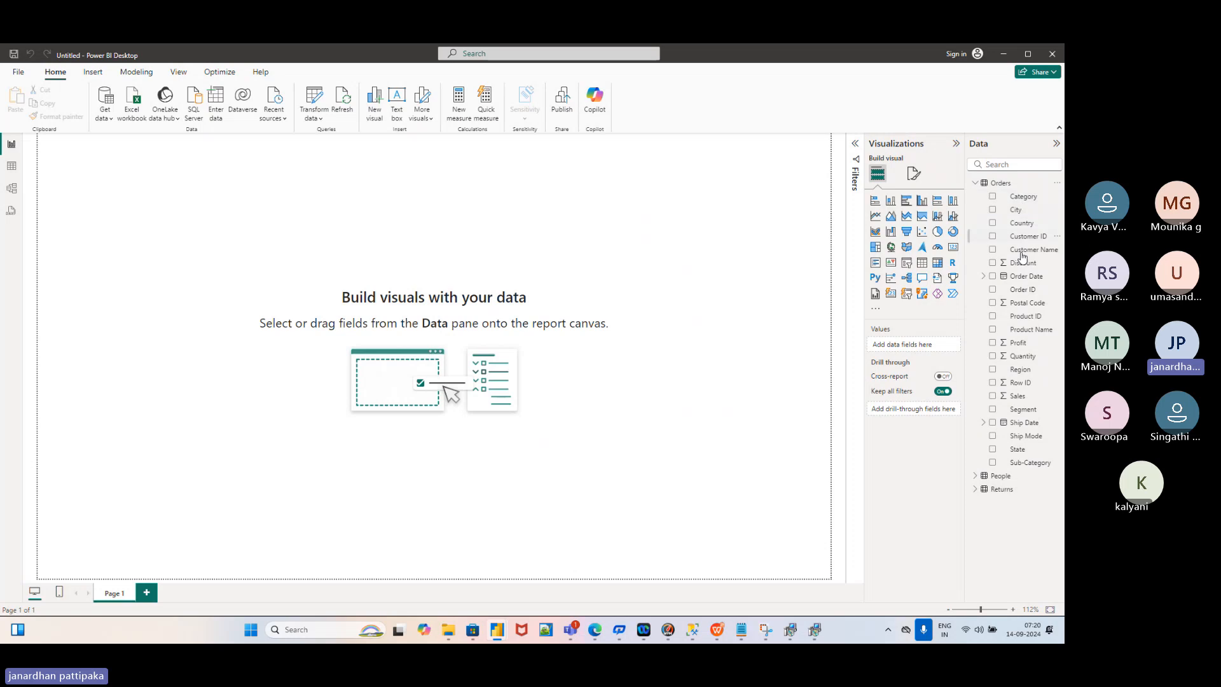
click(977, 184)
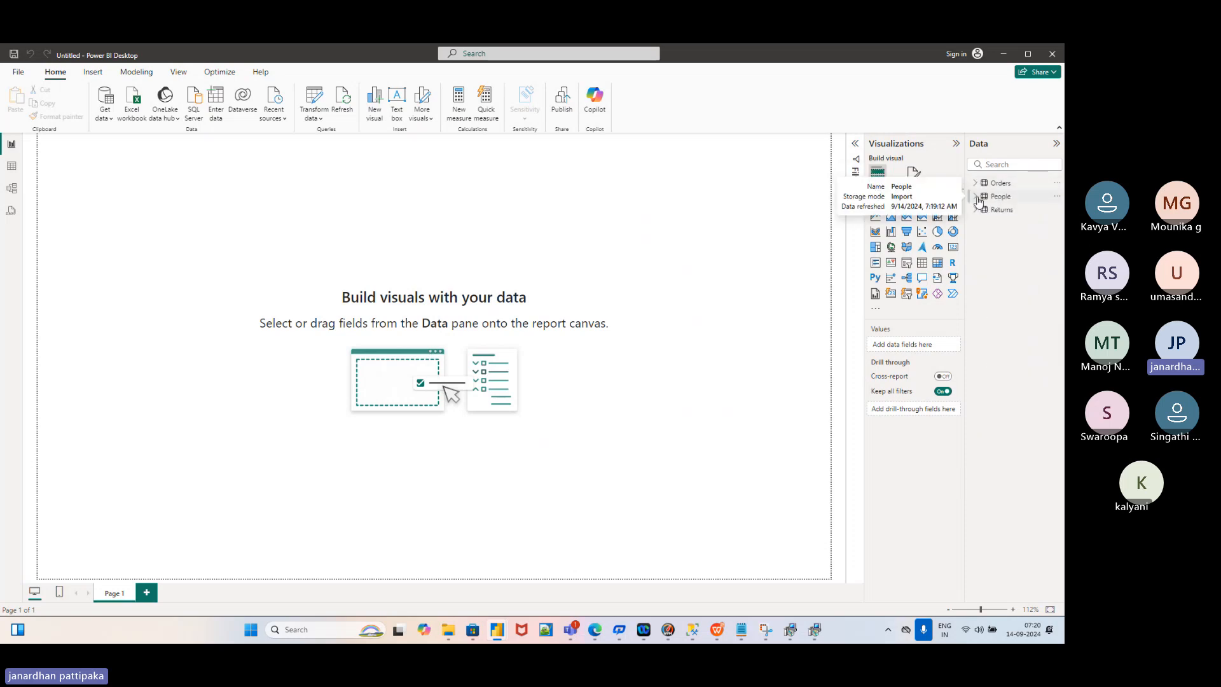
click(977, 196)
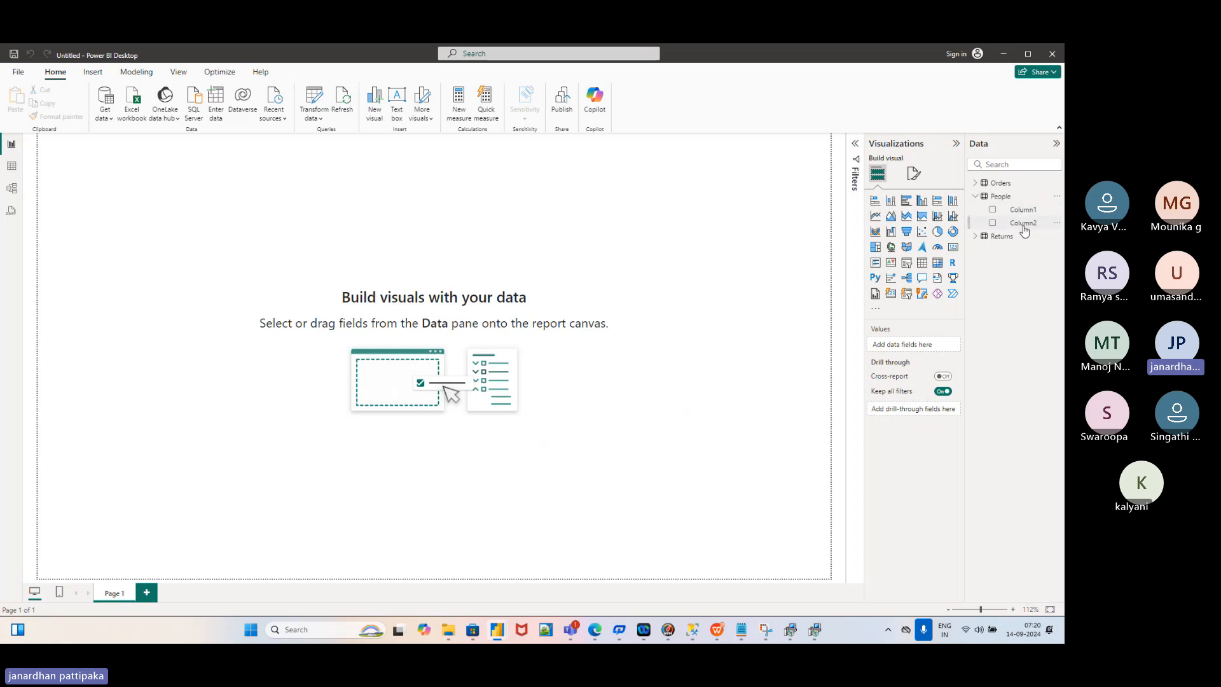
click(983, 198)
click(979, 211)
click(977, 211)
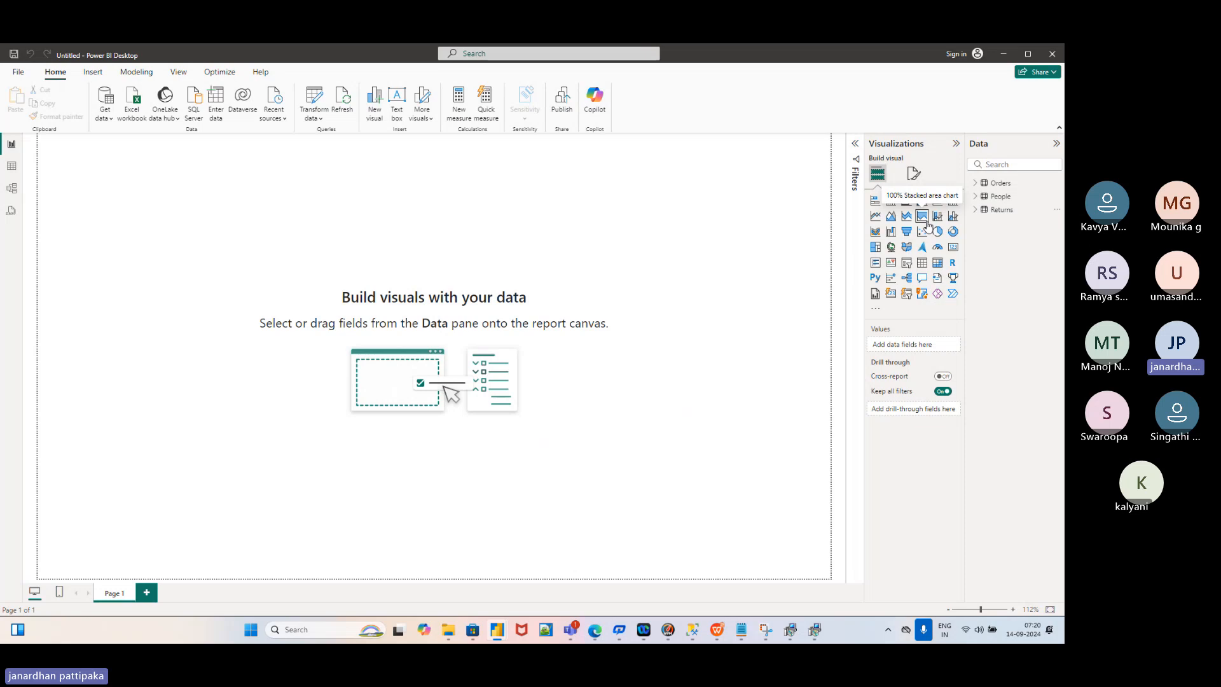
key(super+d)
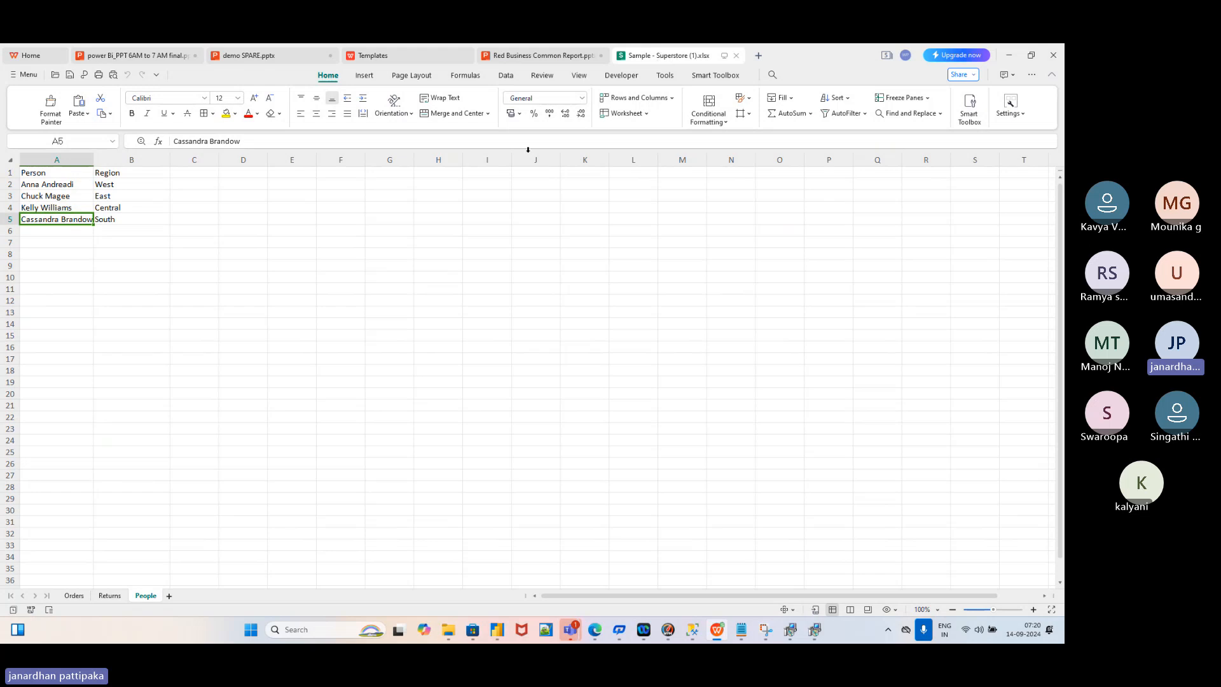
View the Orders sheet from column A, then return to Power BI Desktop
click(75, 599)
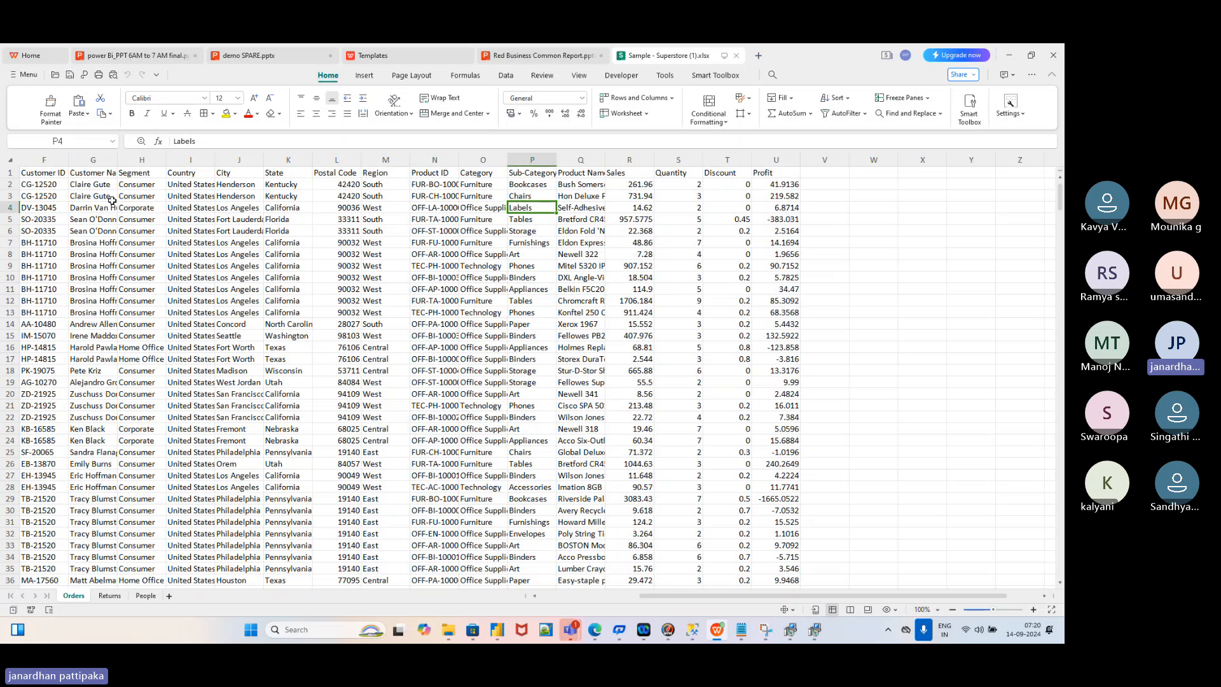
scroll(75, 176, left, 2)
scroll(75, 175, left, 3)
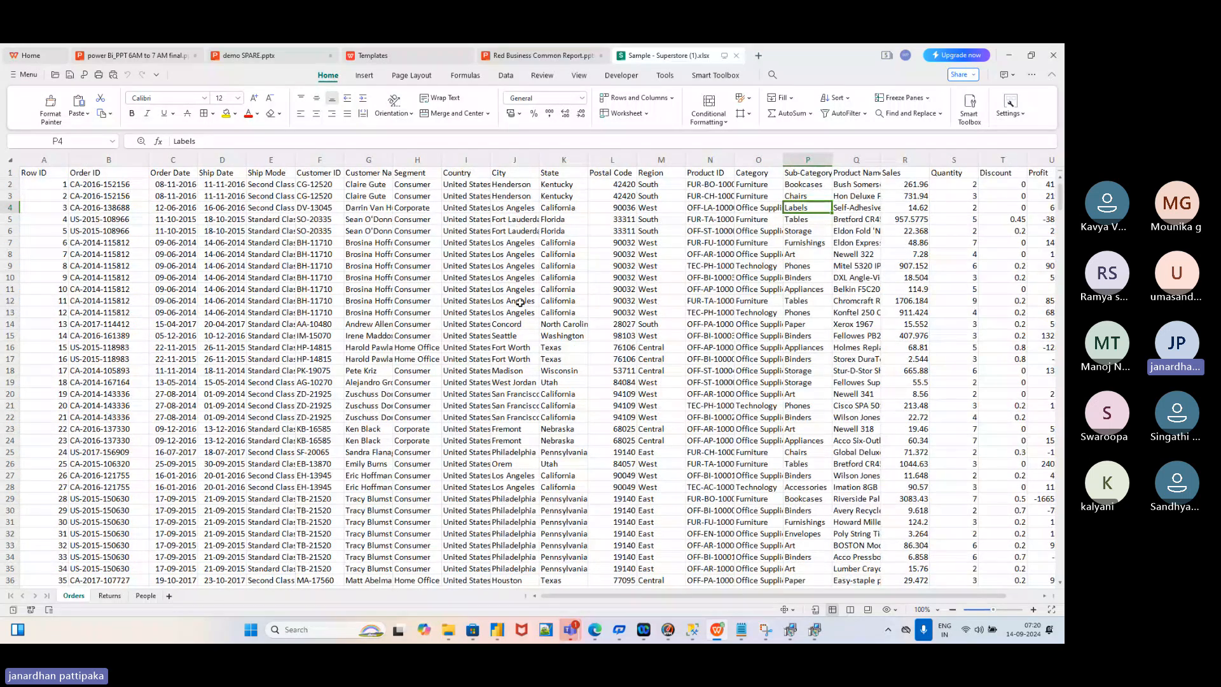
key(alt+Tab)
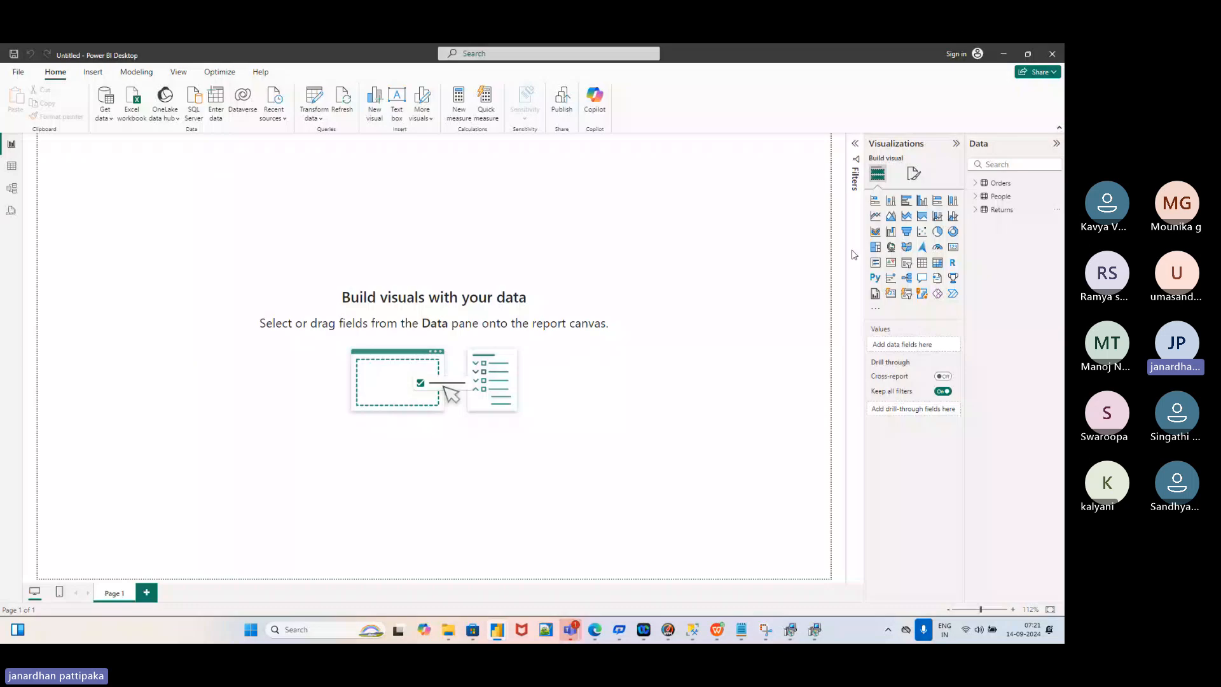
Compare the Orders fields with the workbook, collapse Orders, expand People, then switch to the spreadsheet
click(977, 186)
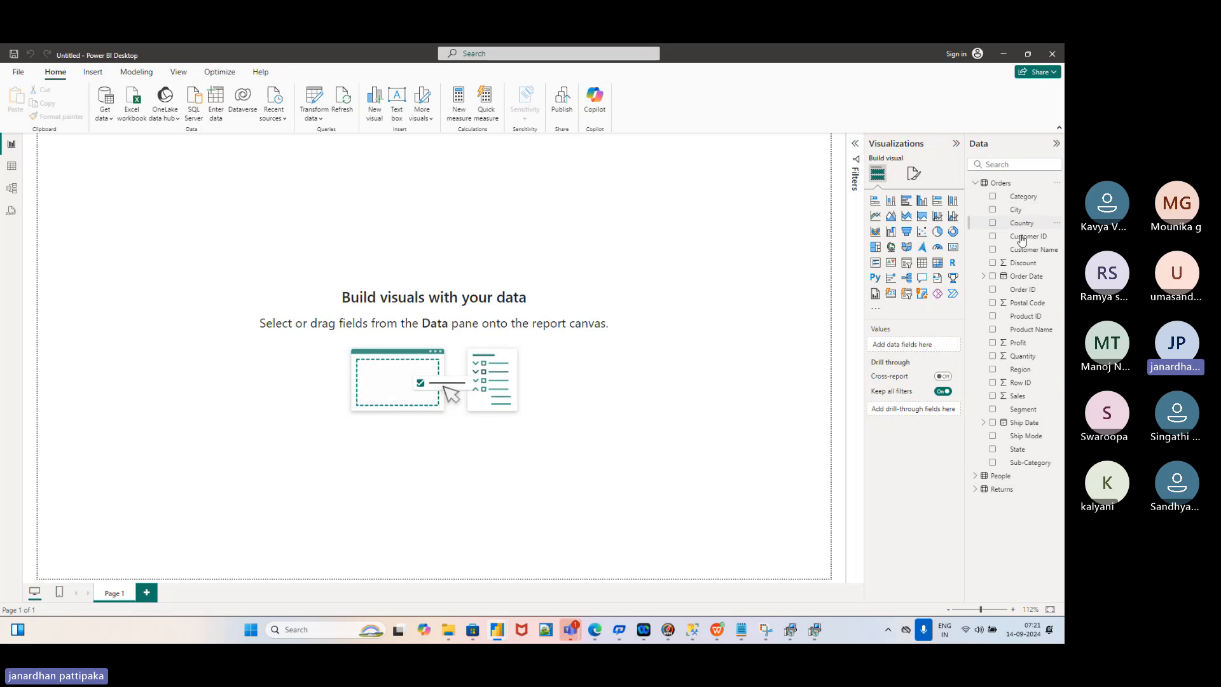
key(alt+Tab)
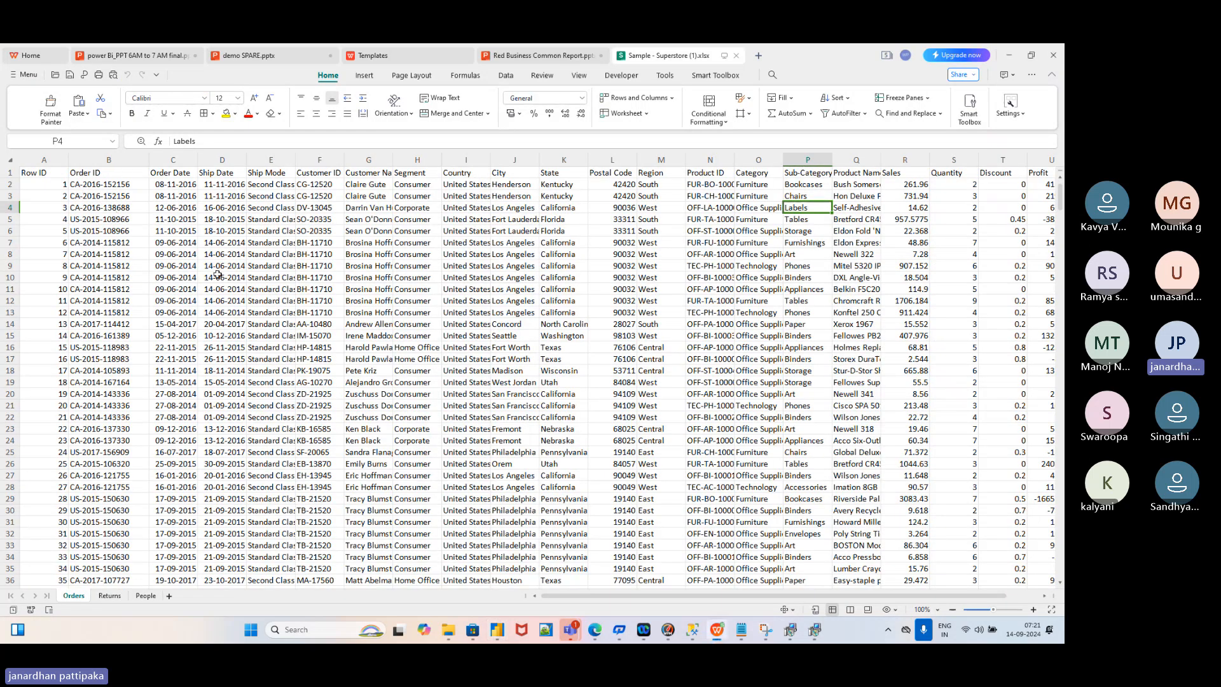
key(alt+Tab)
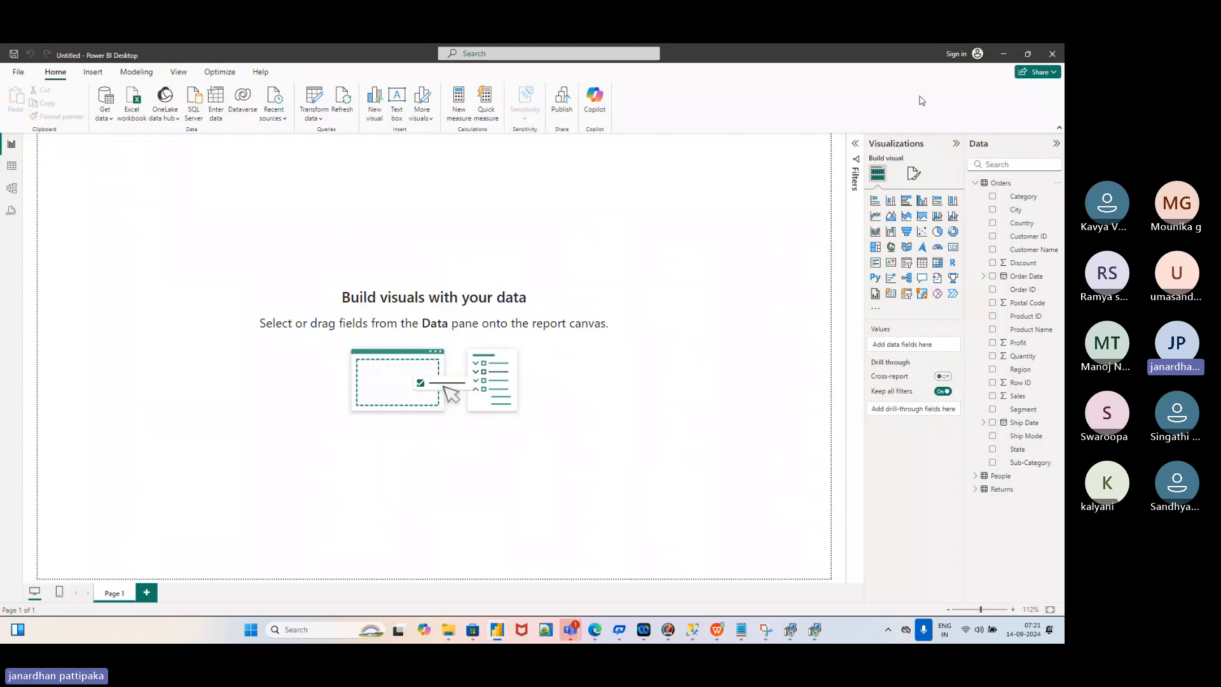
click(977, 184)
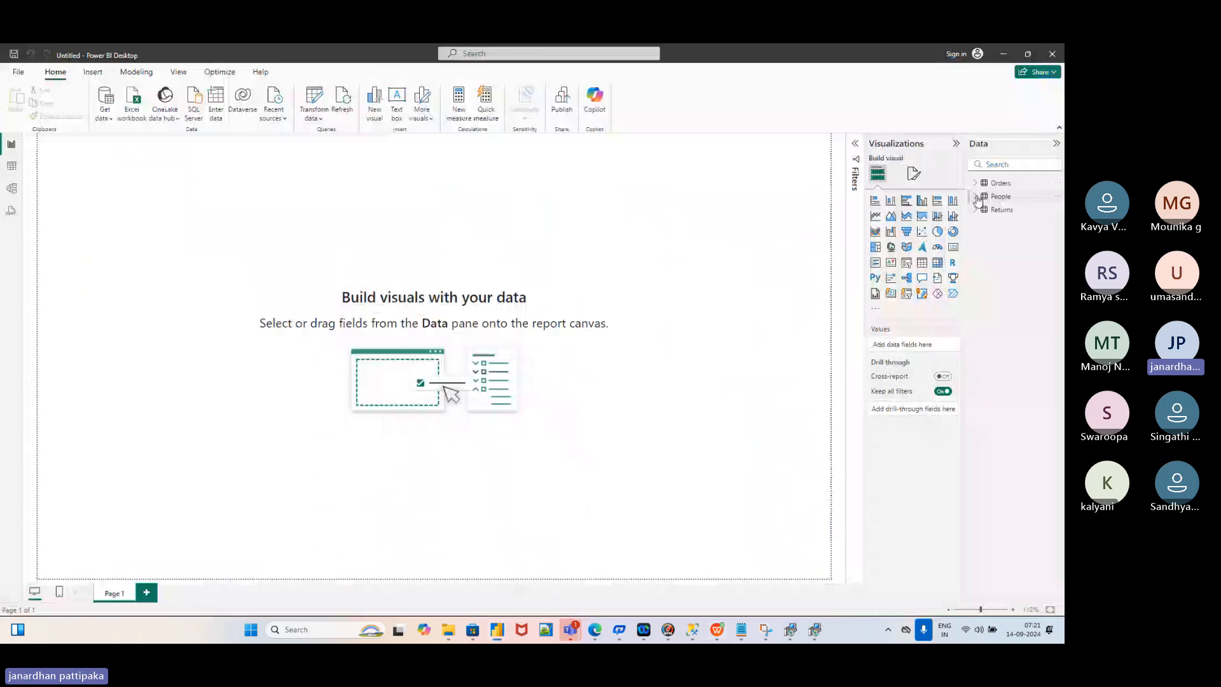
click(977, 197)
key(alt+Tab)
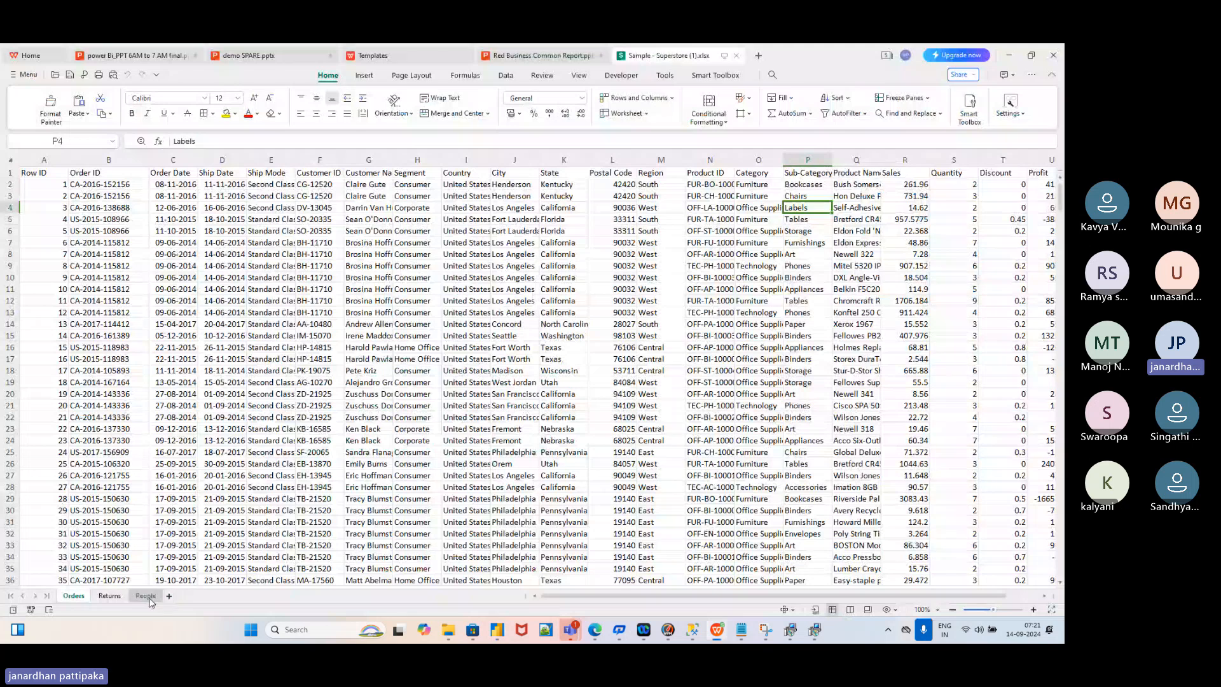
Check the People sheet's Person/Region headers, expand Returns in Power BI, then view the Returns sheet
click(147, 597)
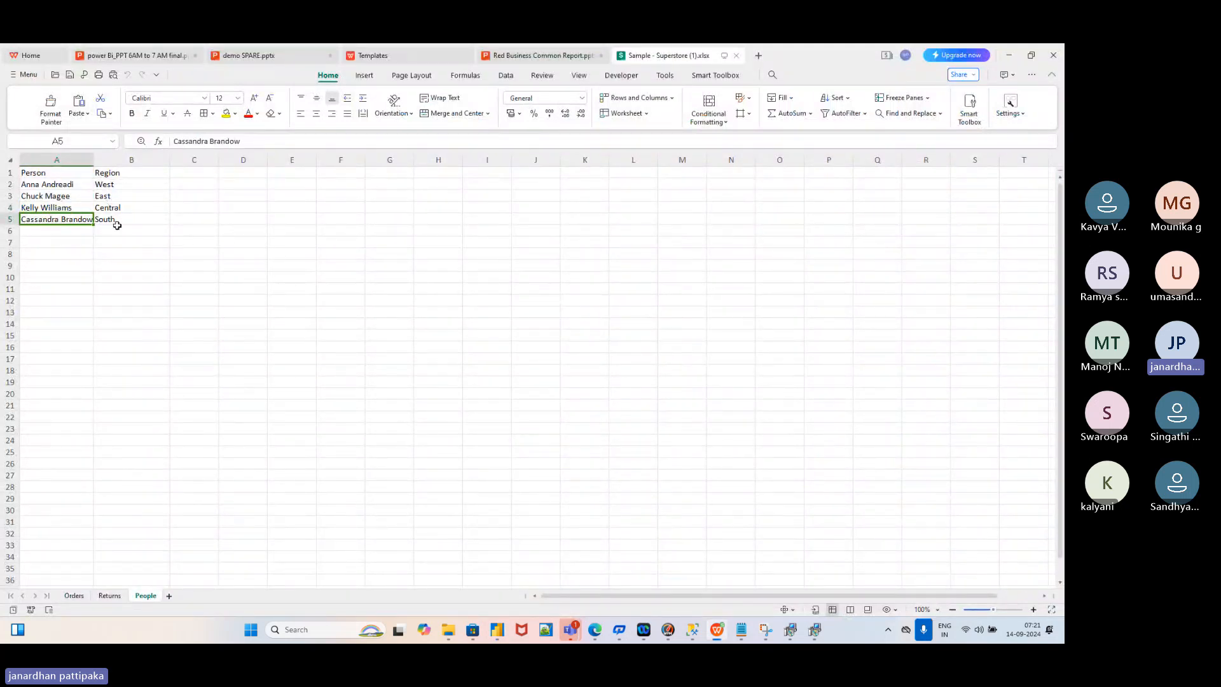
key(alt+Tab)
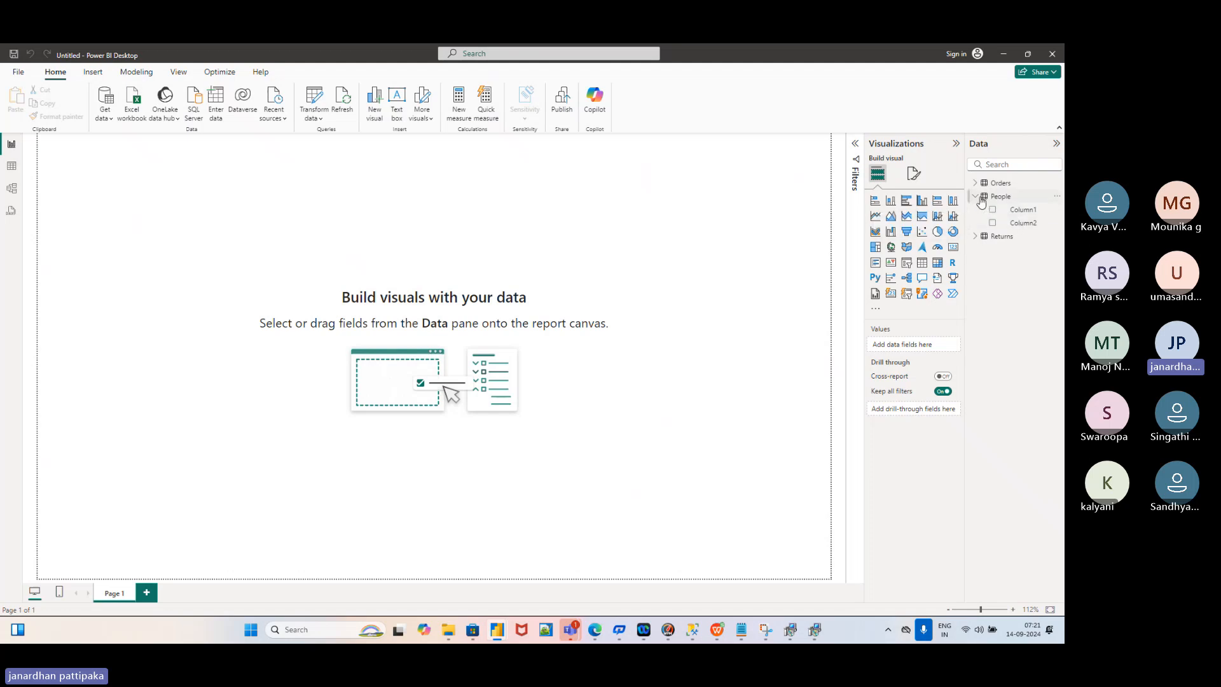
click(976, 197)
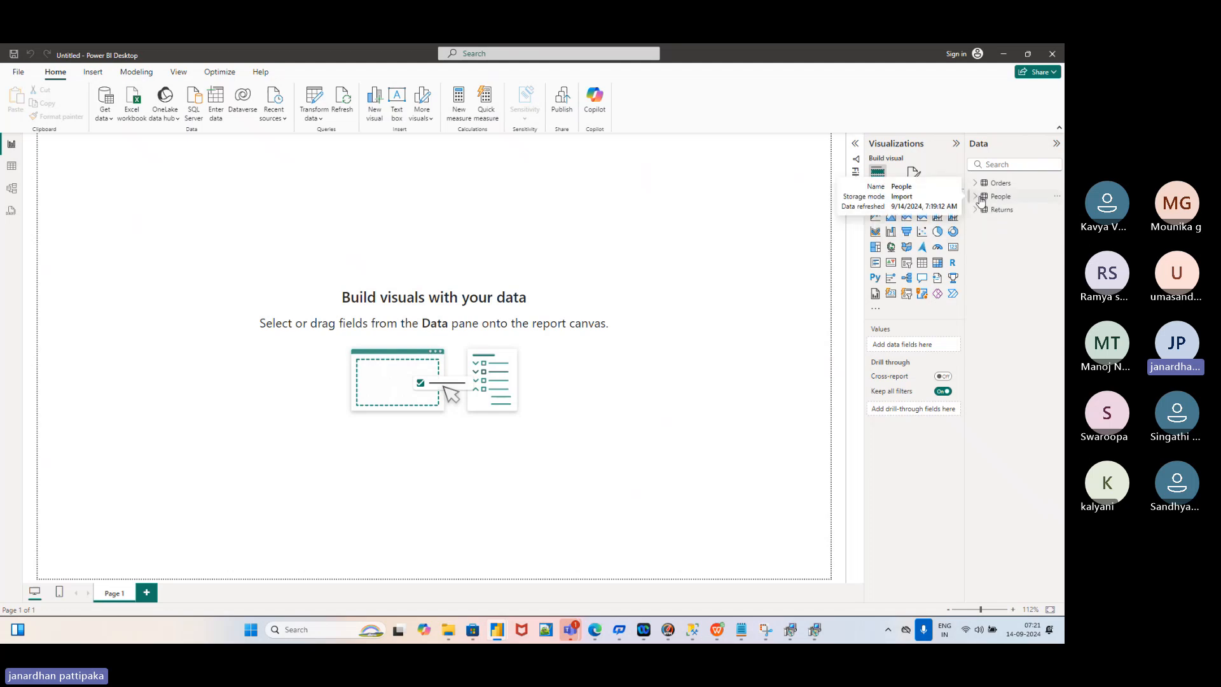
click(976, 210)
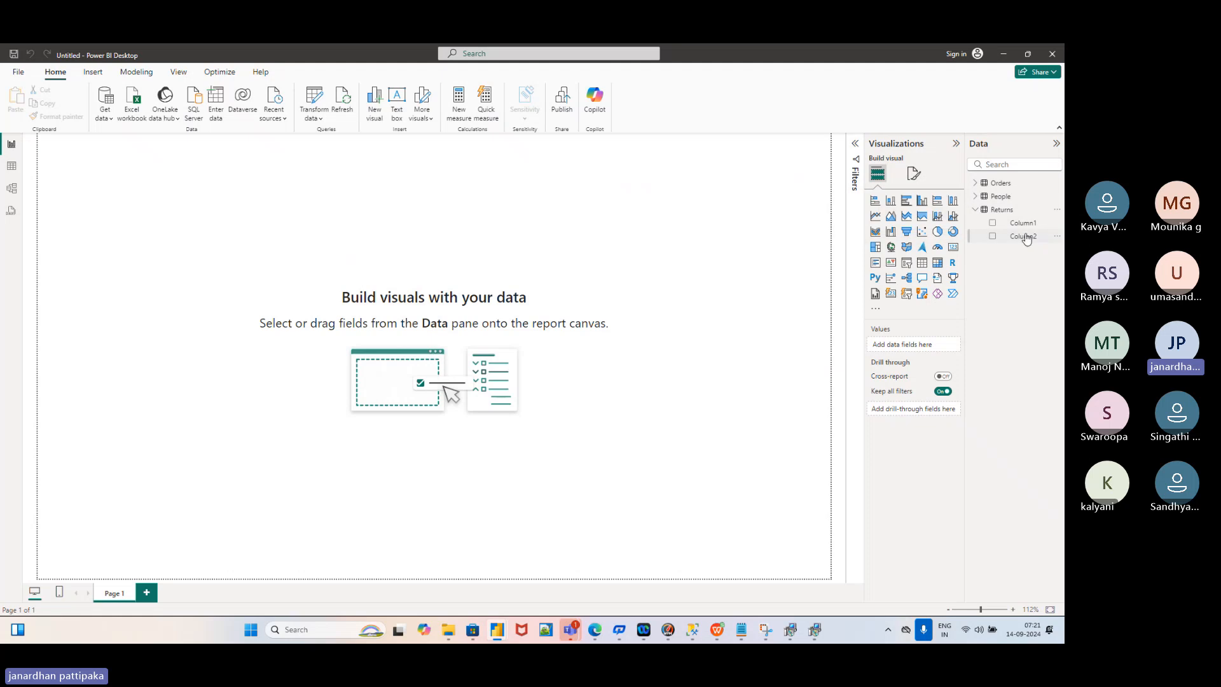
key(alt+Tab)
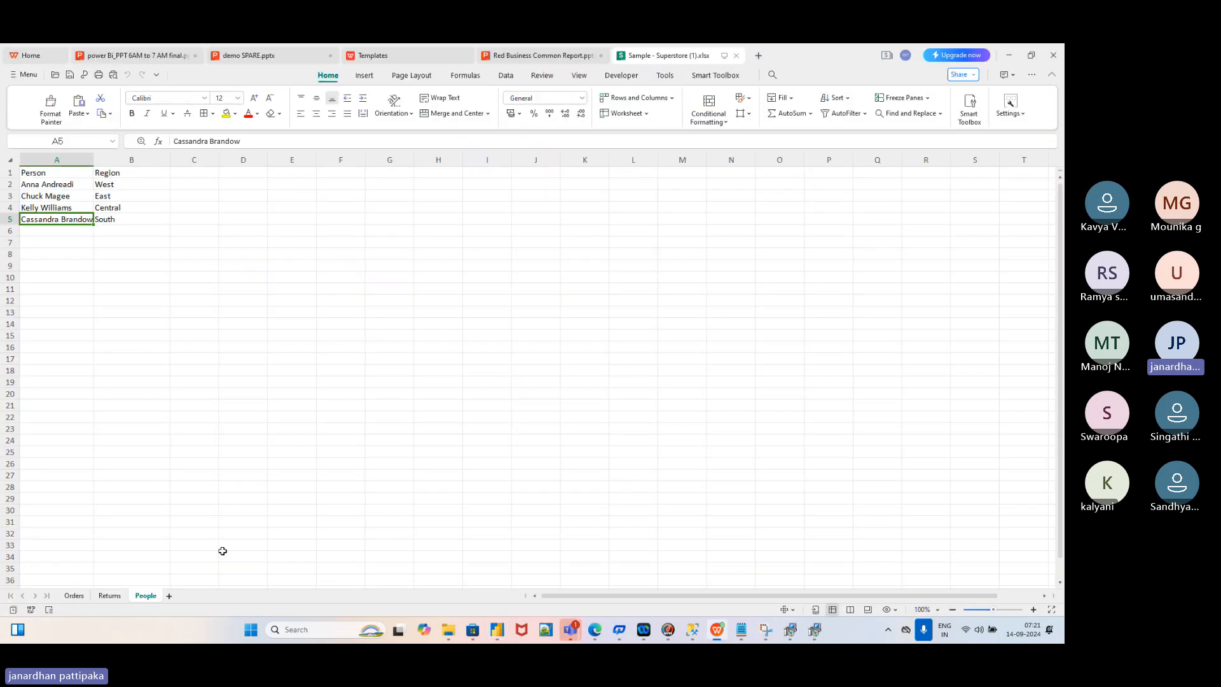
click(109, 596)
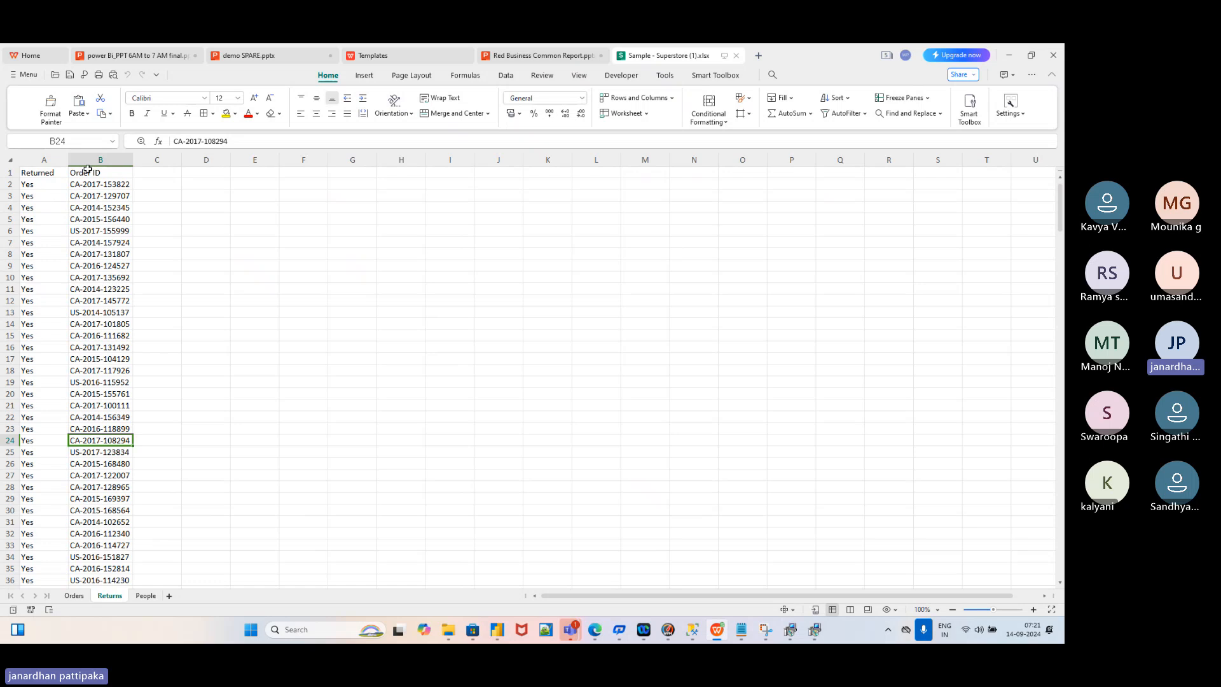
In the Data pane, re-expand People and Returns to show their Column1/Column2 fields, then switch to the workbook
key(alt+Tab)
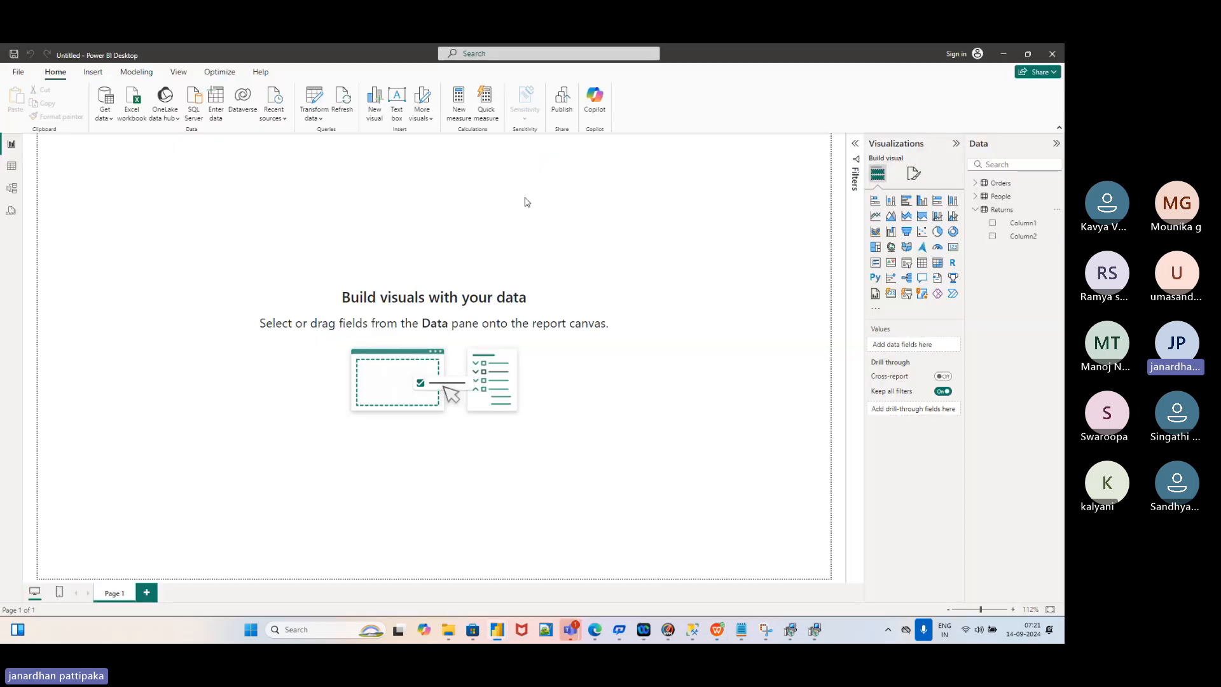
click(977, 211)
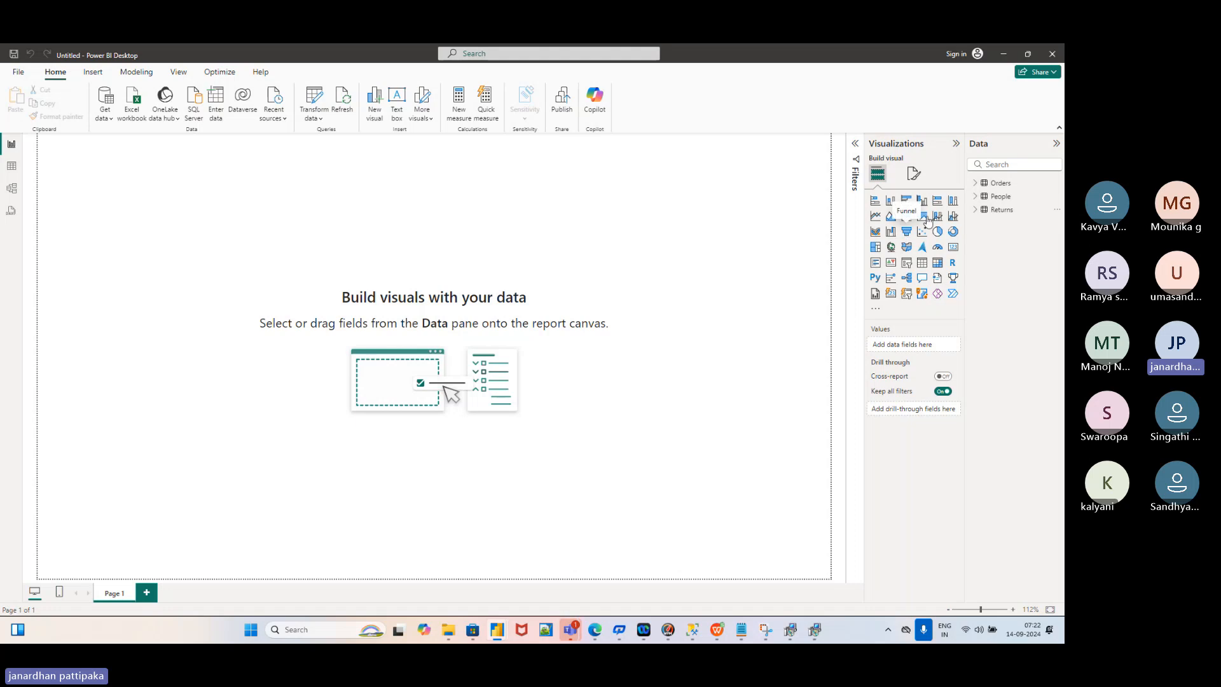
click(984, 196)
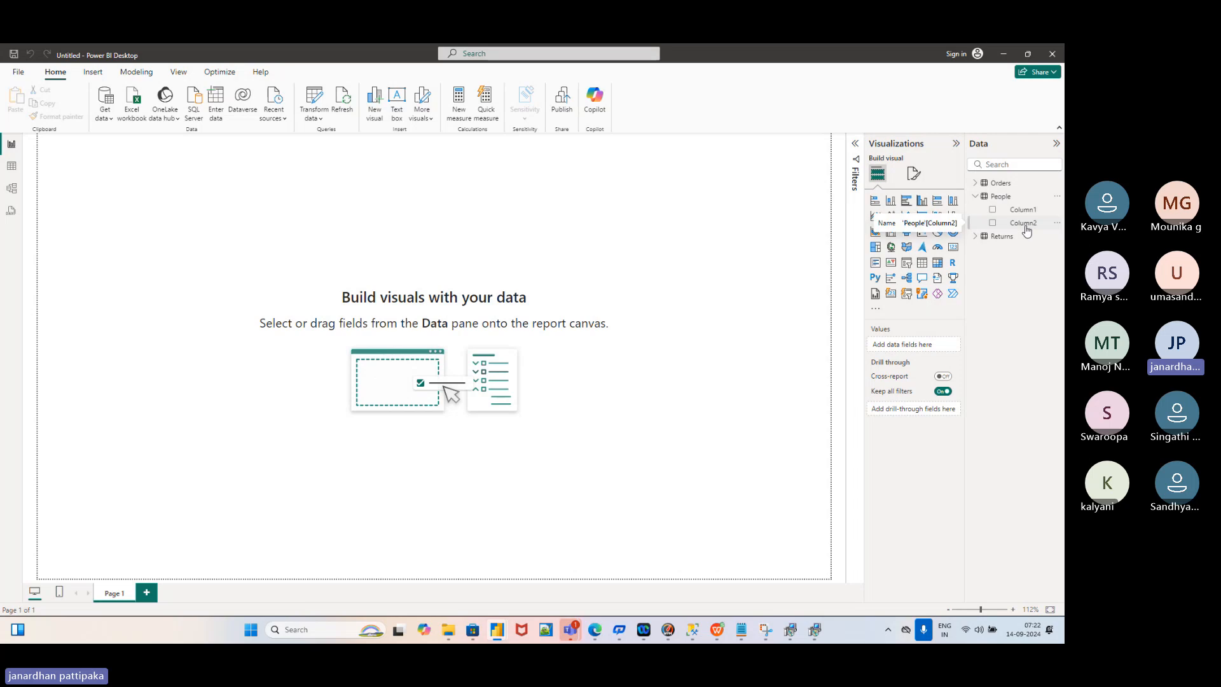
click(981, 240)
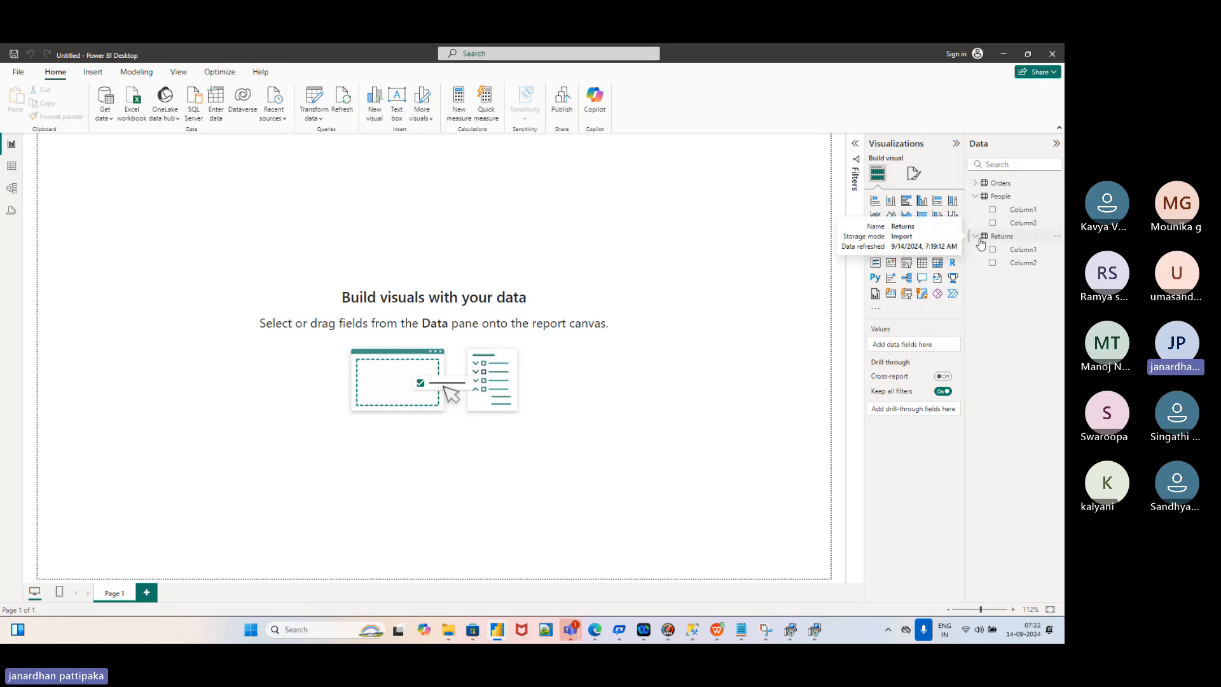
key(alt+Tab)
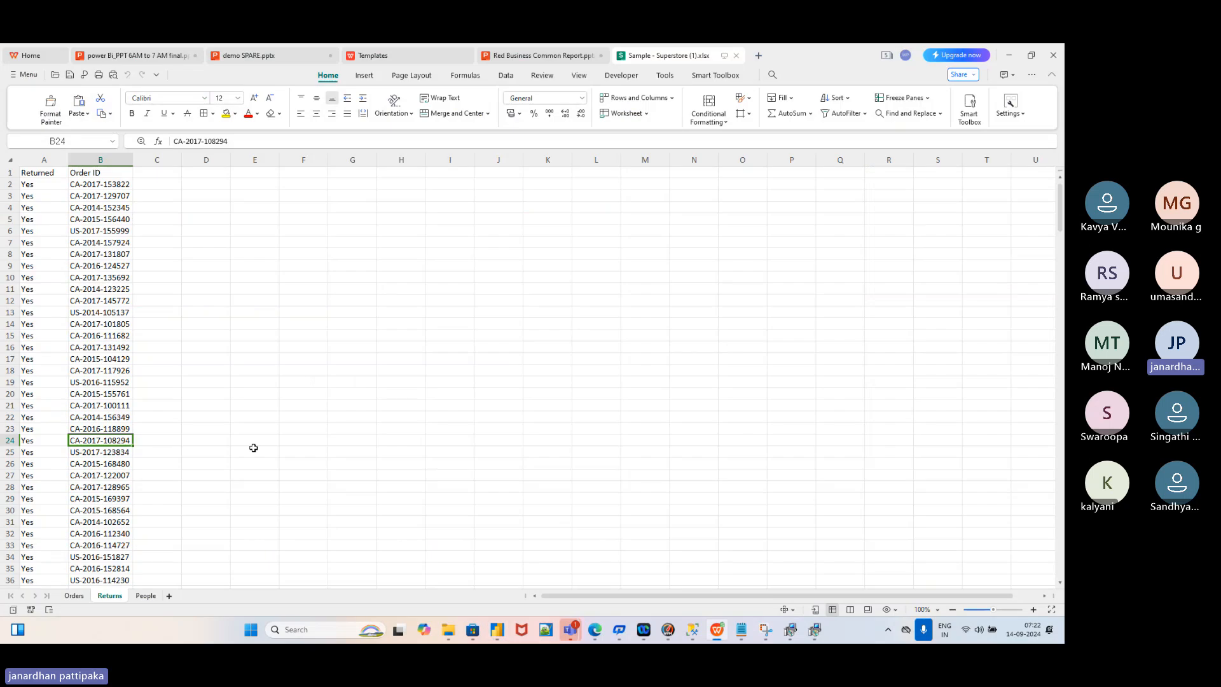
Look over the People and Returns sheets' header rows, then return to Power BI Desktop
click(146, 596)
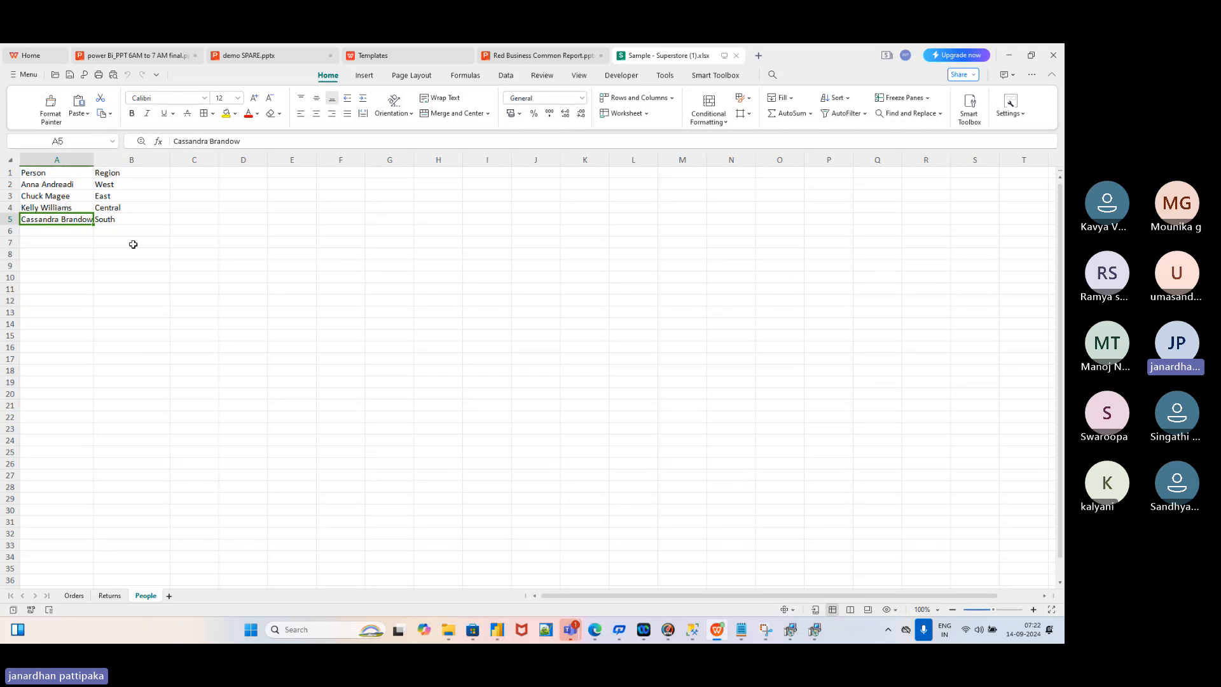
click(113, 598)
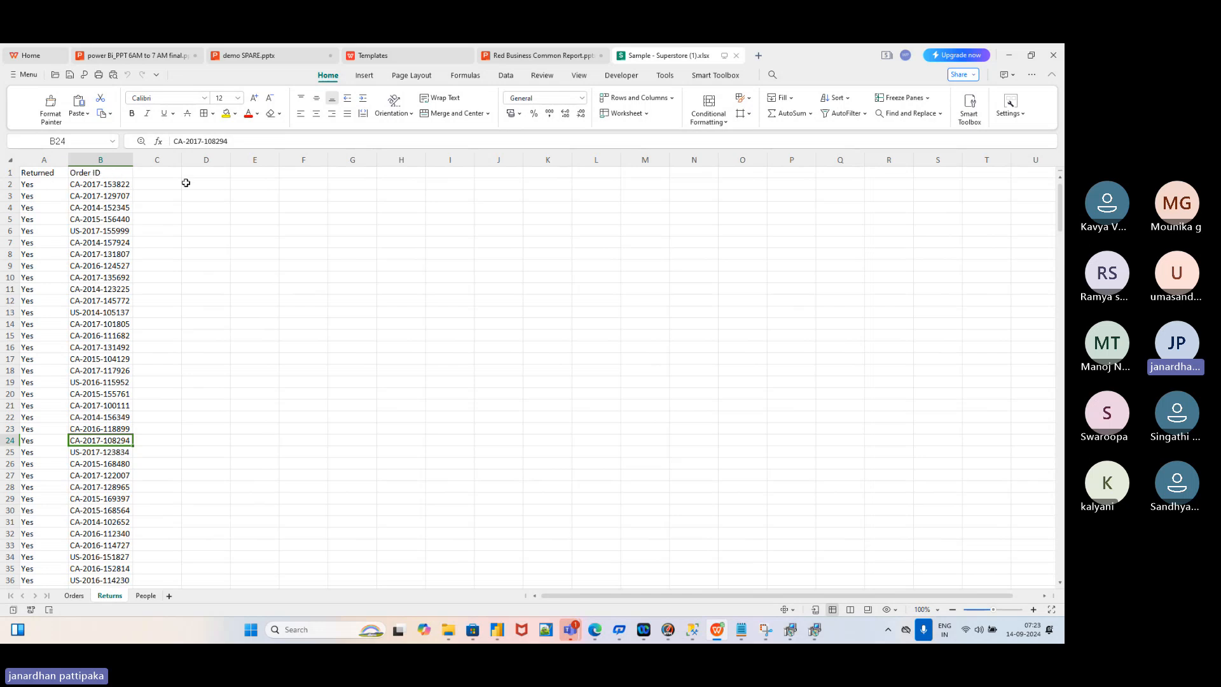
key(alt+Tab)
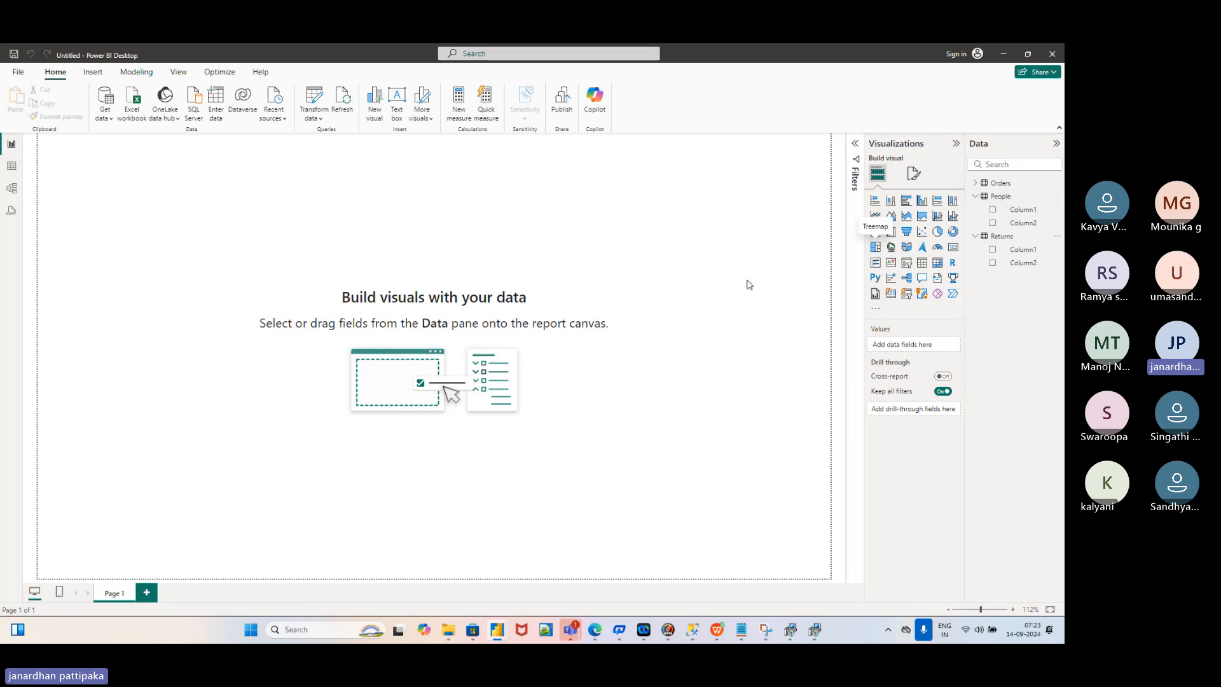
Collapse the People and Returns field lists and open the Transform data dropdown
key(alt+Tab)
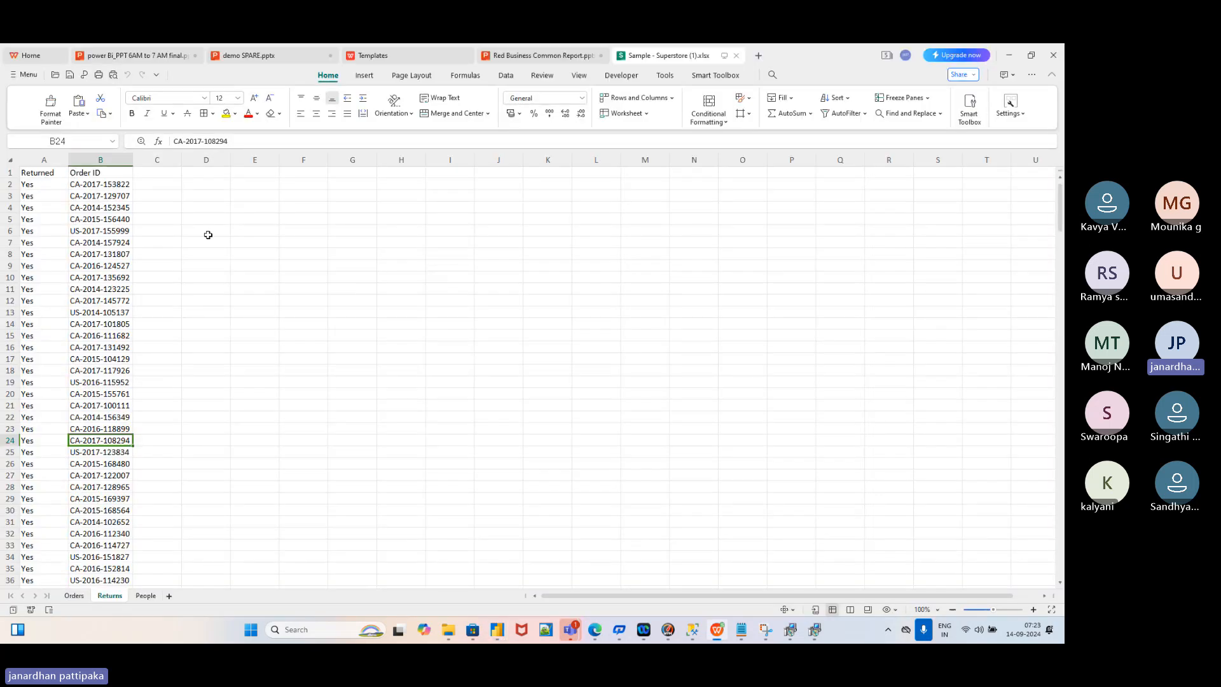
key(alt+Tab)
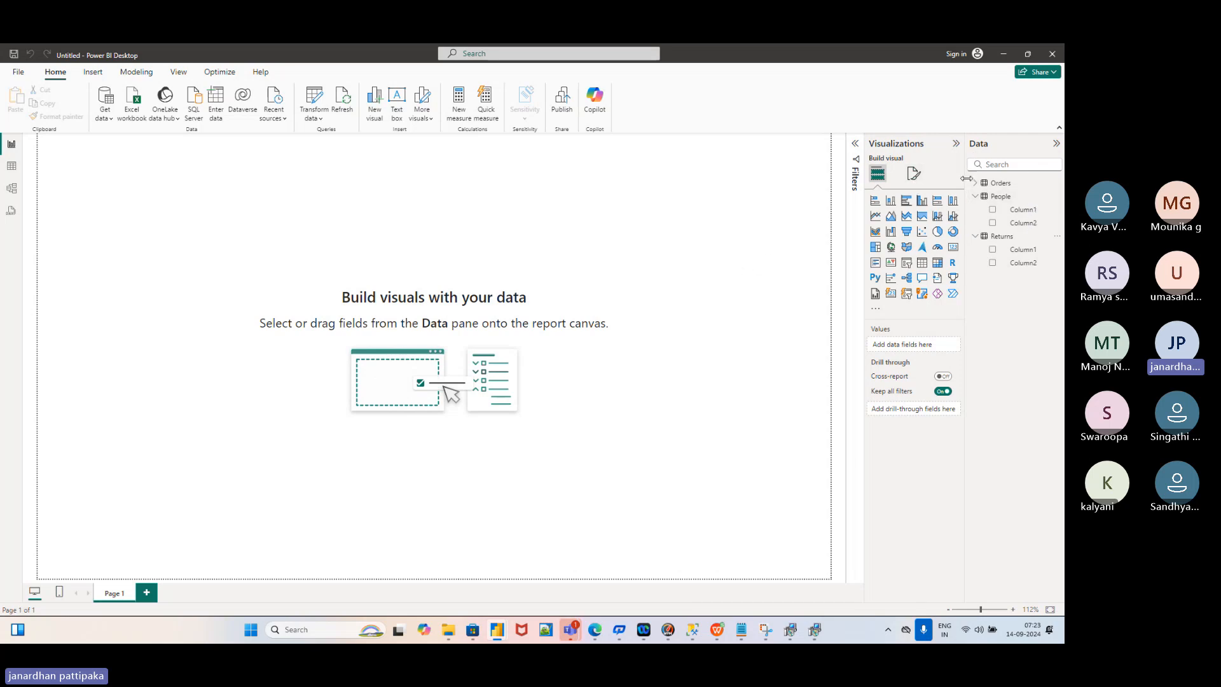
click(976, 196)
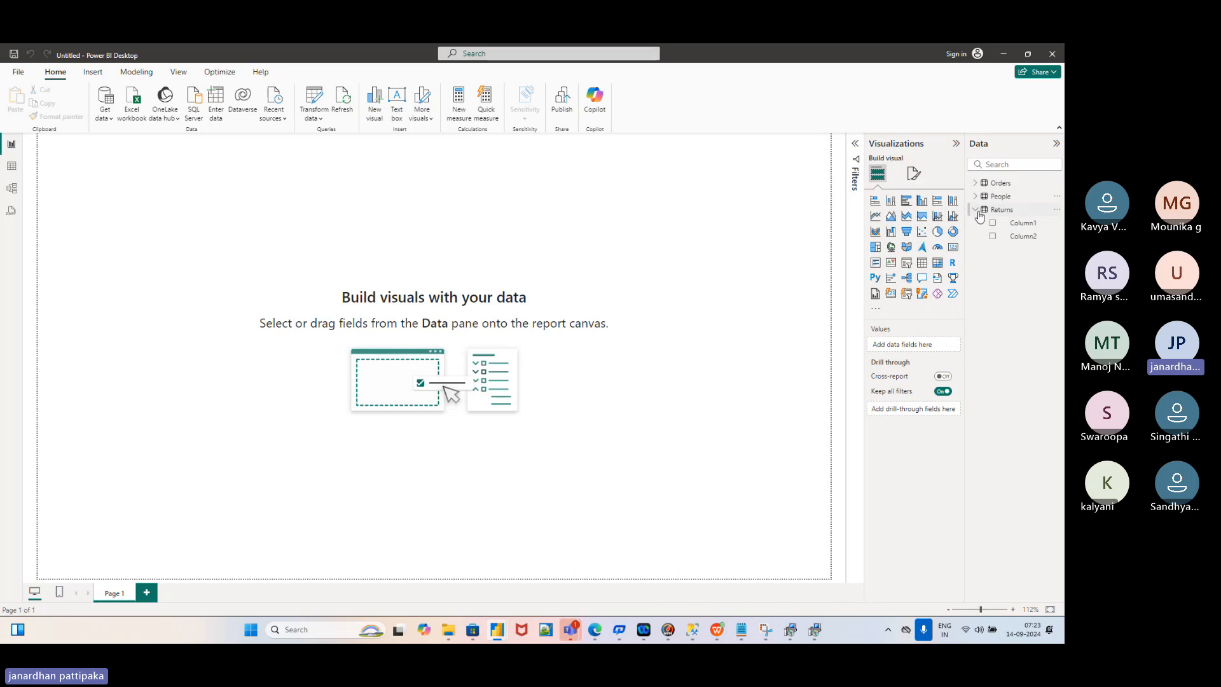
click(977, 210)
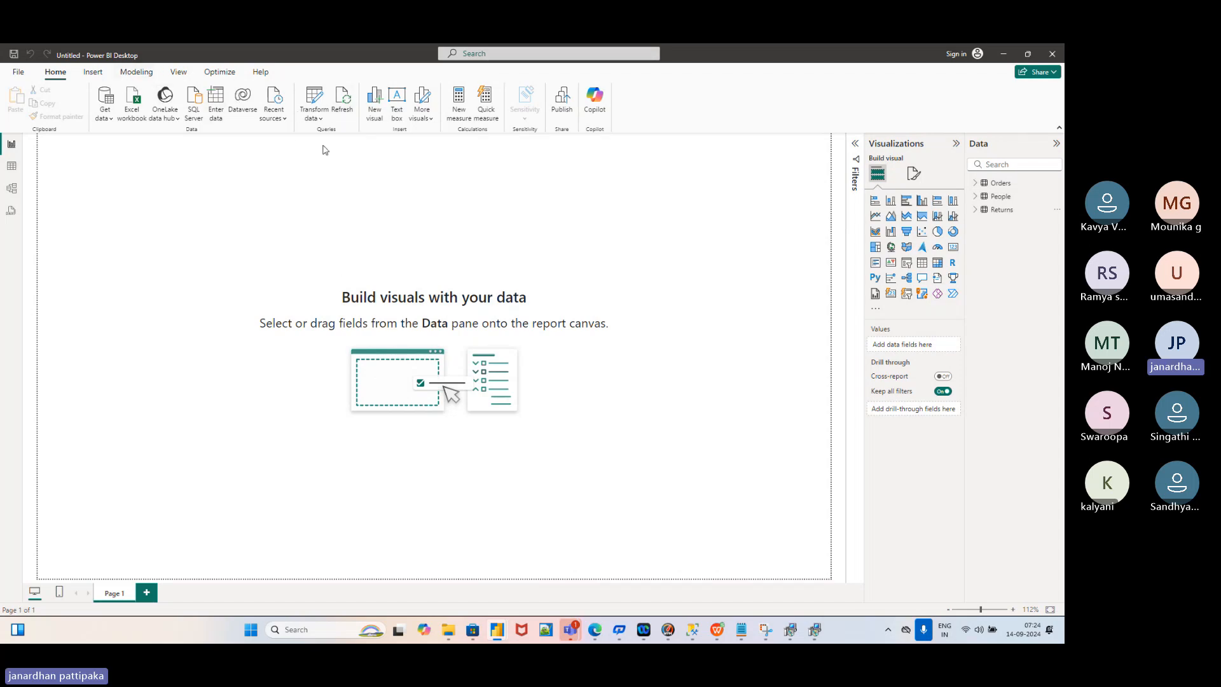
click(321, 120)
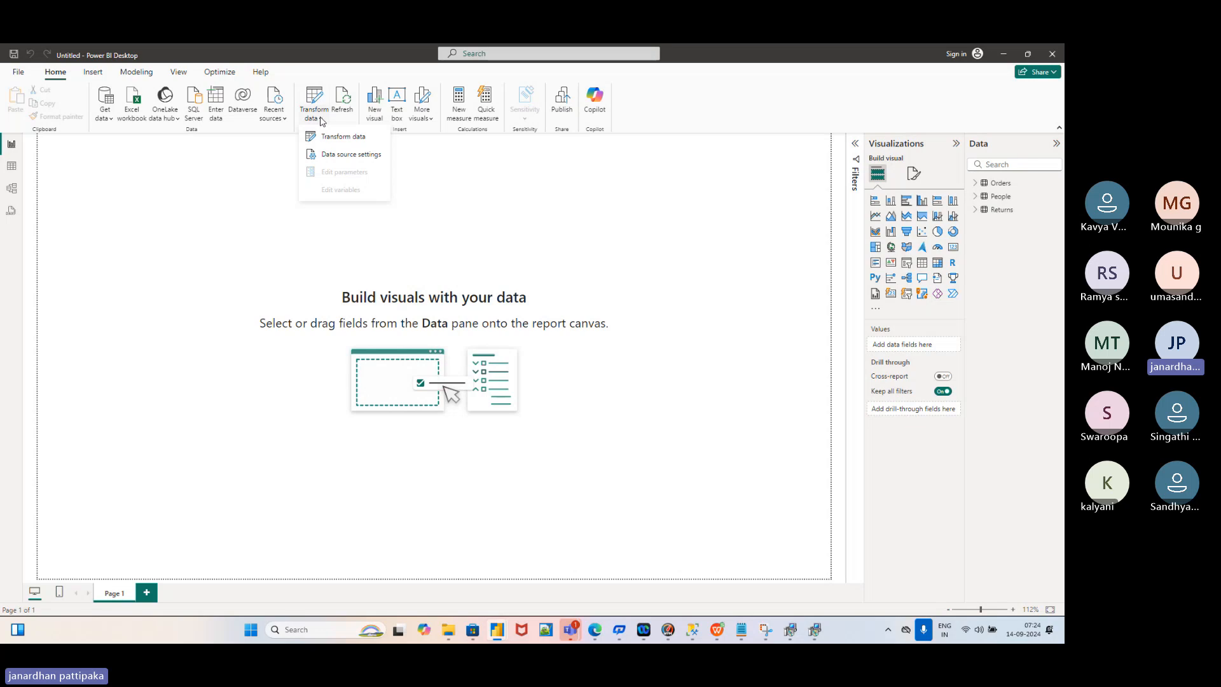
Launch the Power Query Editor via Transform data, landing on the Orders query
click(339, 140)
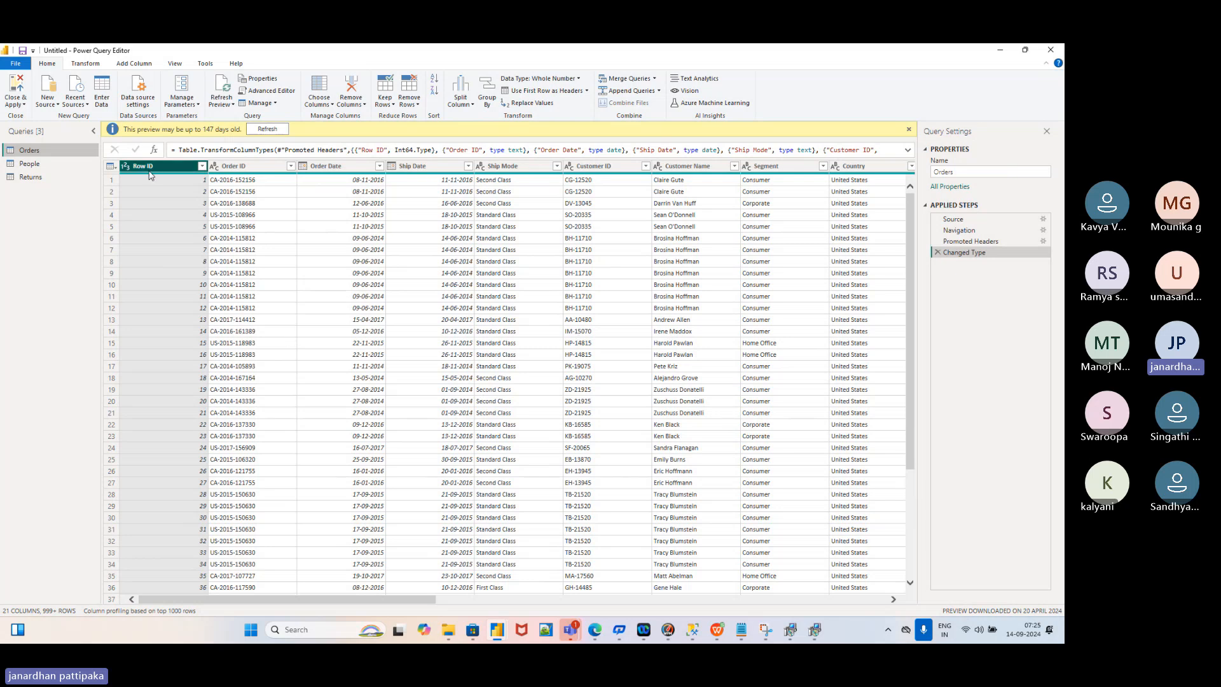
Select the People query, whose first row still holds Person and Region
click(30, 166)
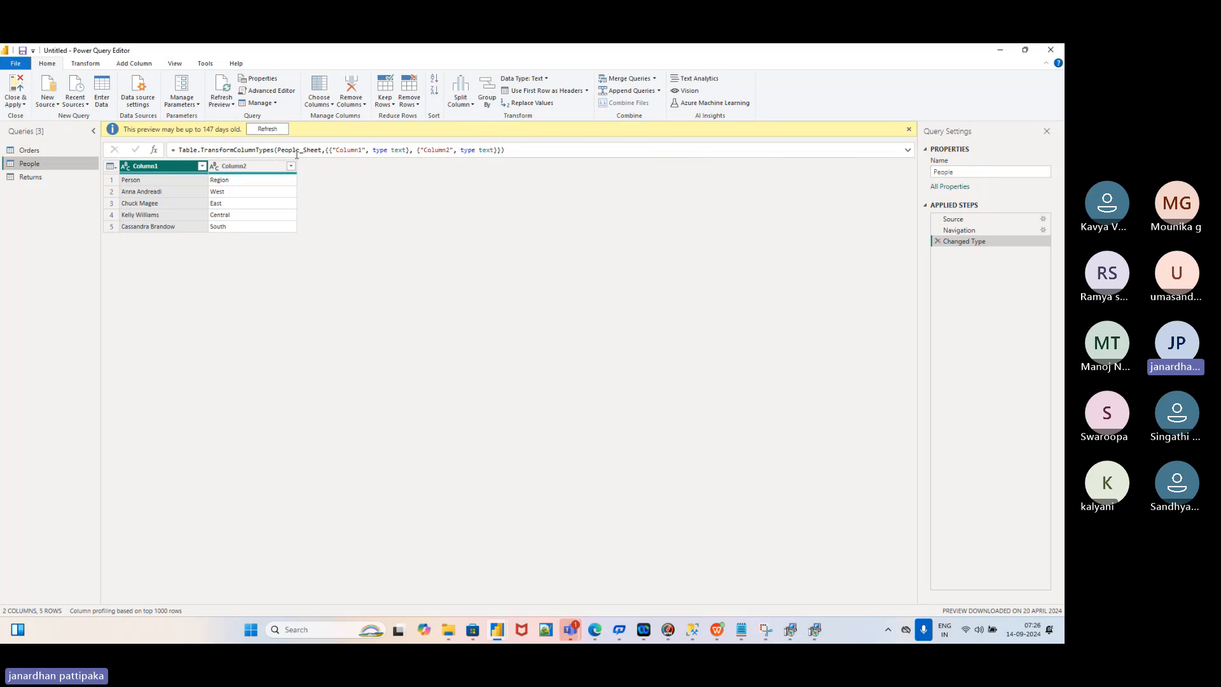
Promote People's first row to headers (Person, Region), then select the Returns query
click(587, 91)
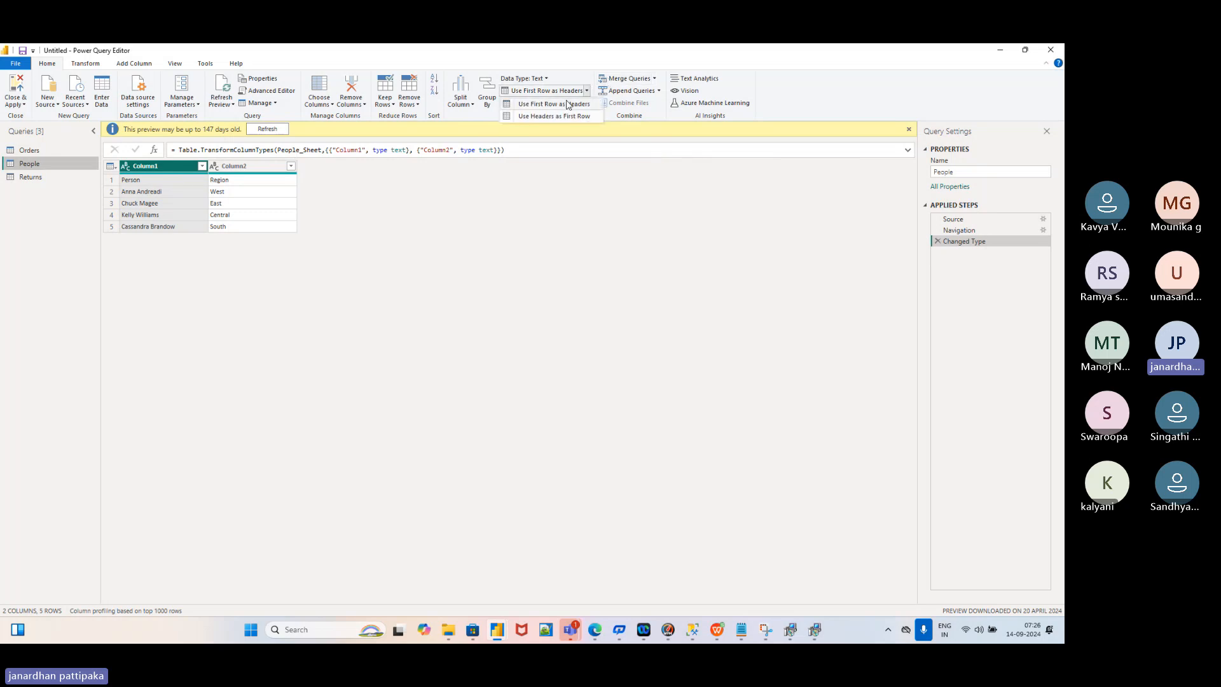
click(568, 104)
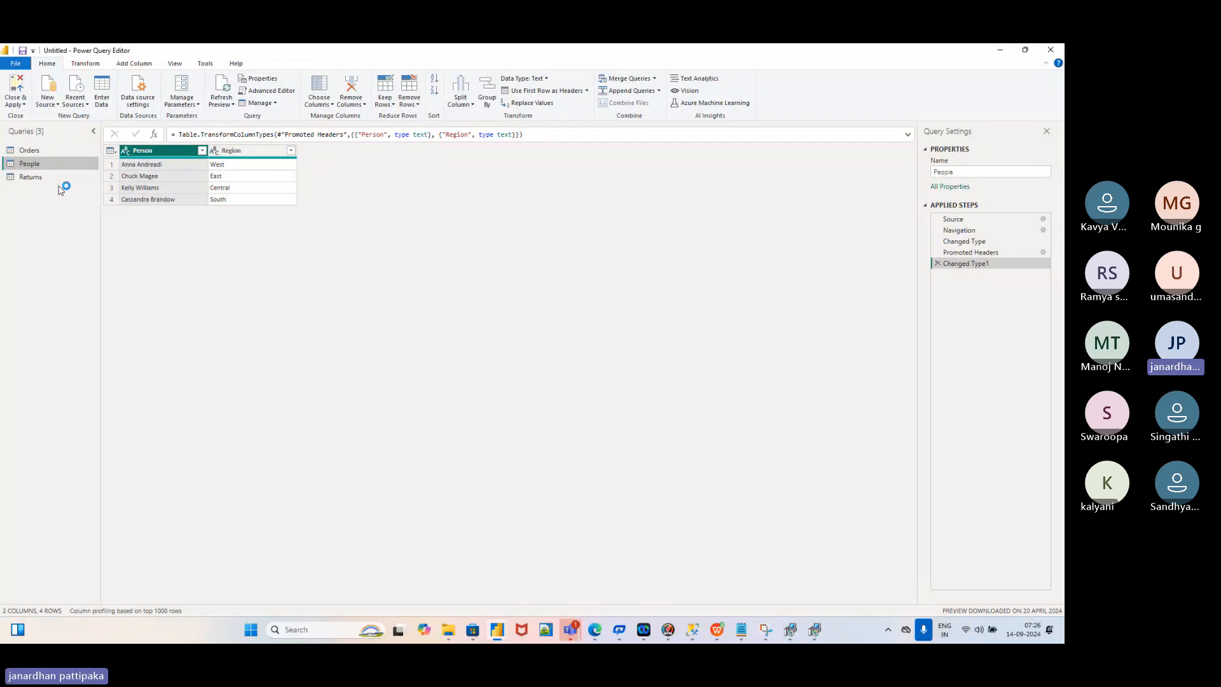
click(38, 183)
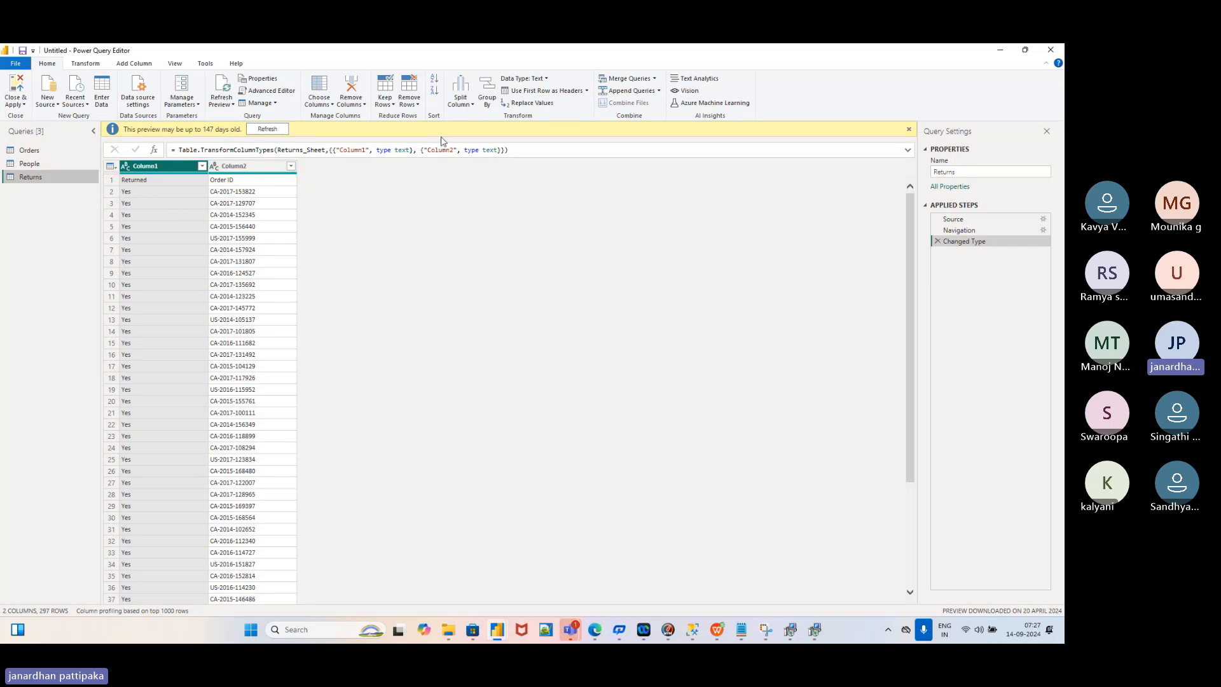
Promote the Returns query's first row to Returned and Order ID headers, then select the Returned column
click(587, 91)
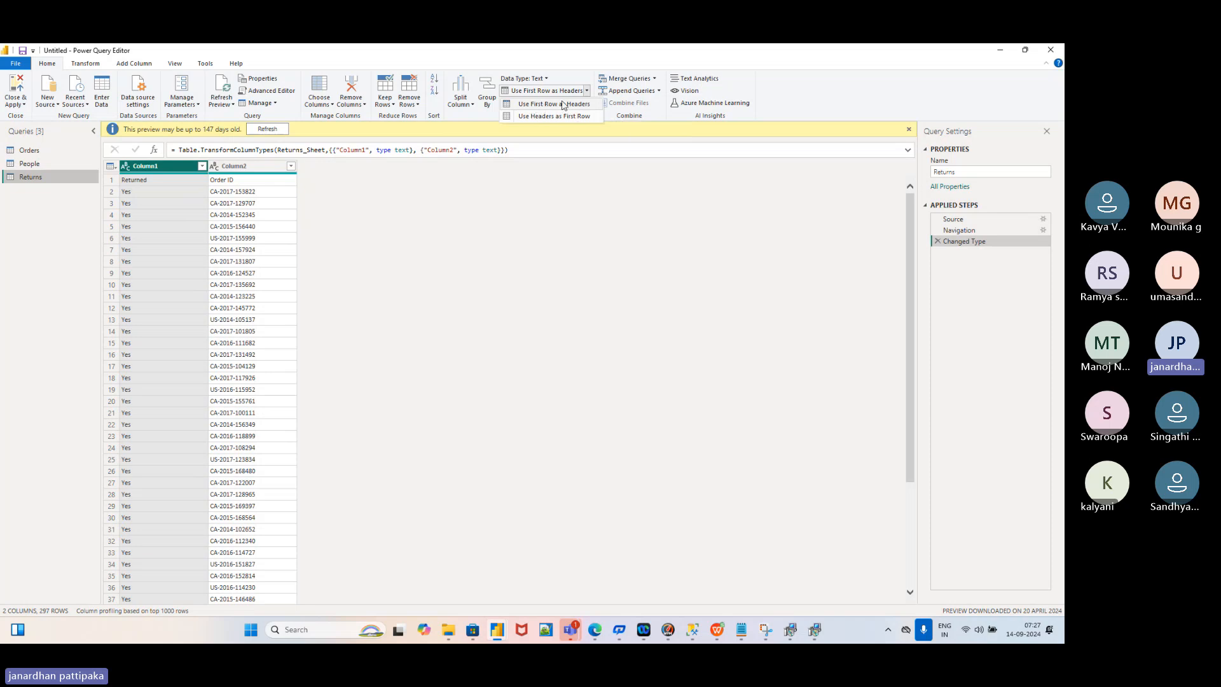
click(562, 105)
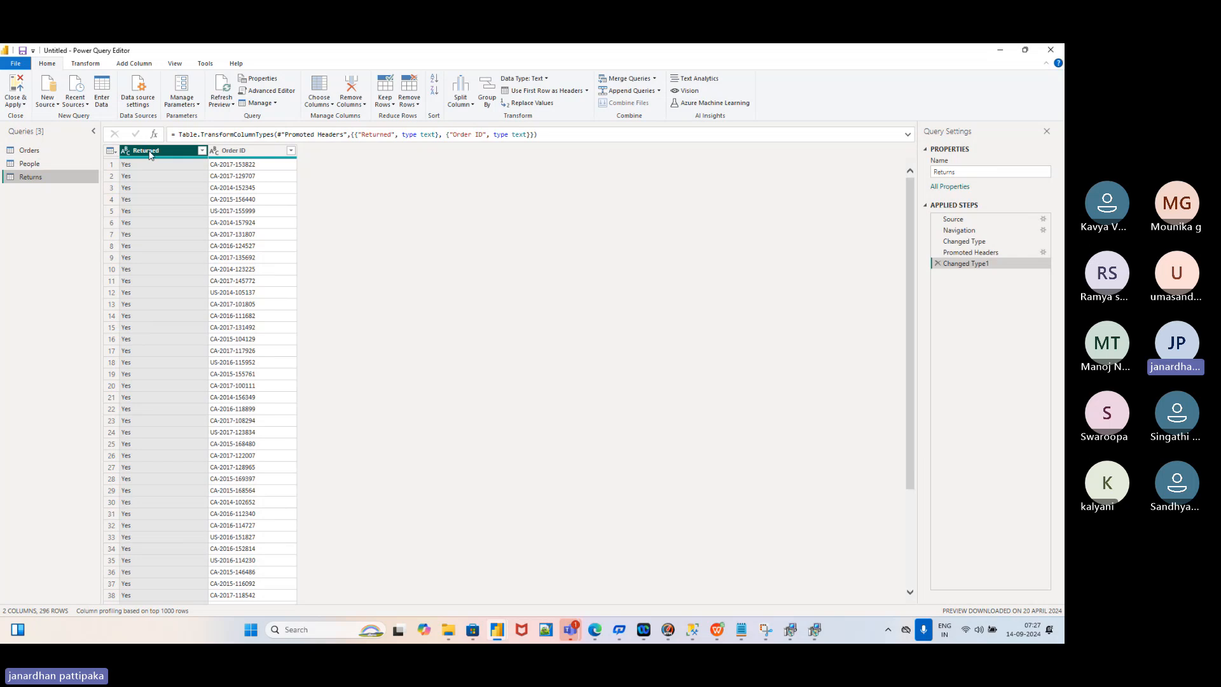
ctrl+click(218, 156)
click(156, 155)
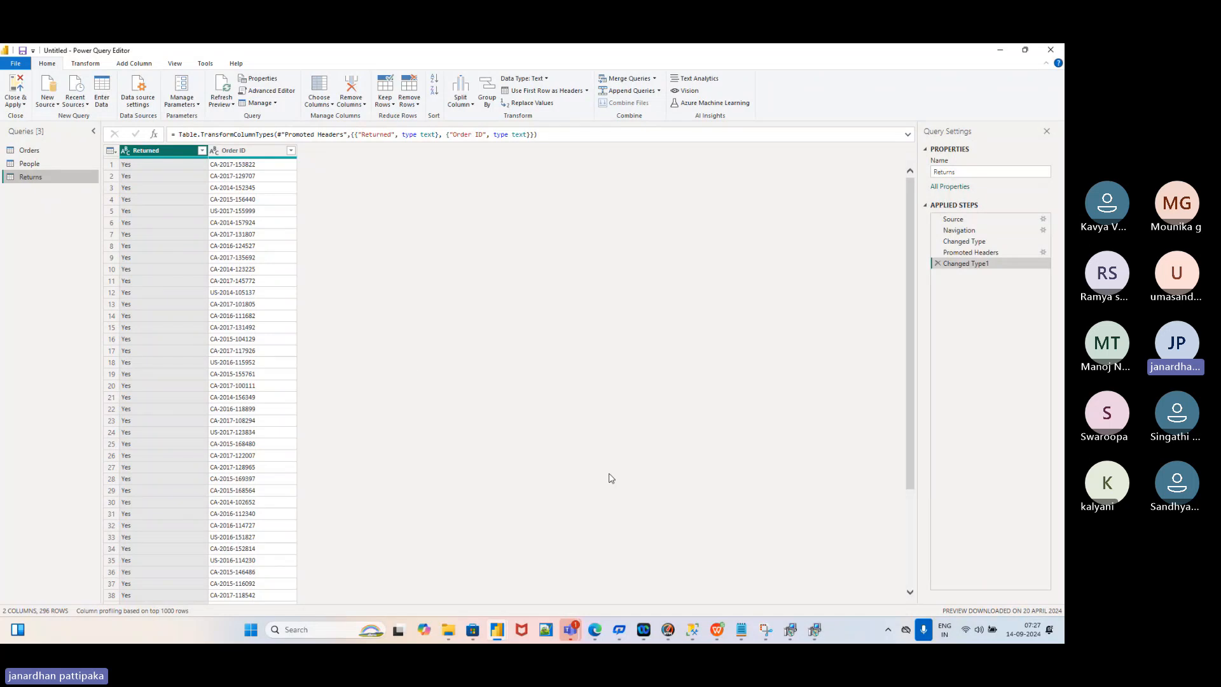
mouse_move(716, 630)
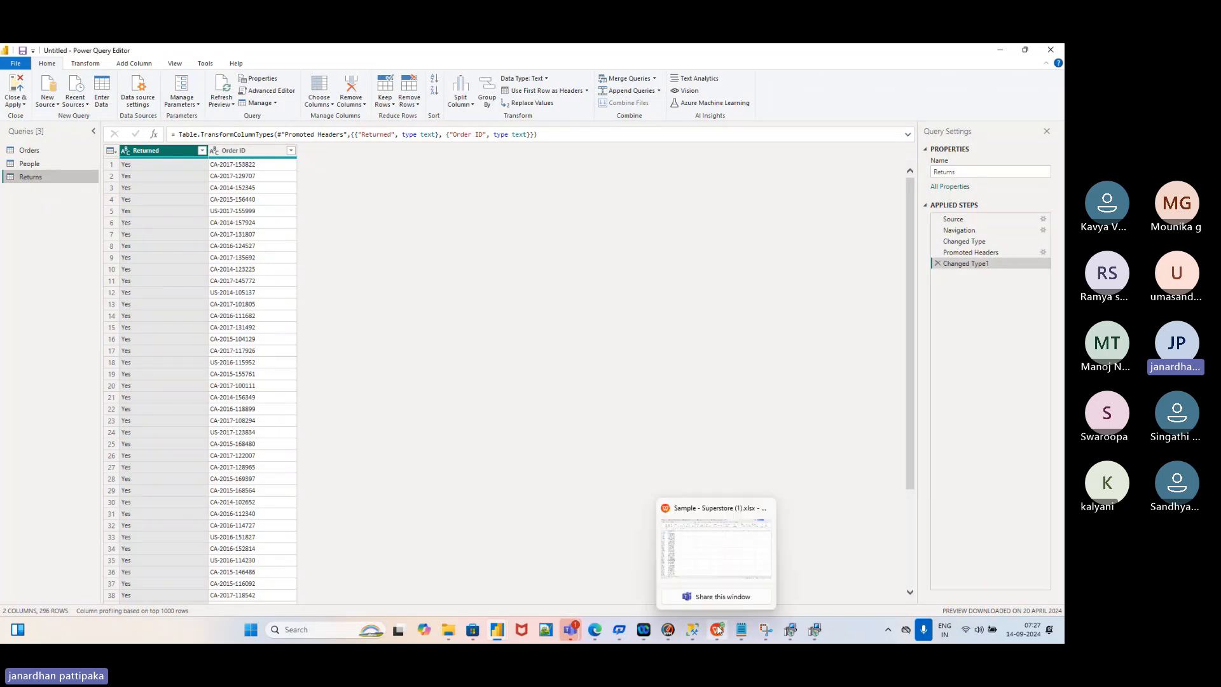
click(715, 578)
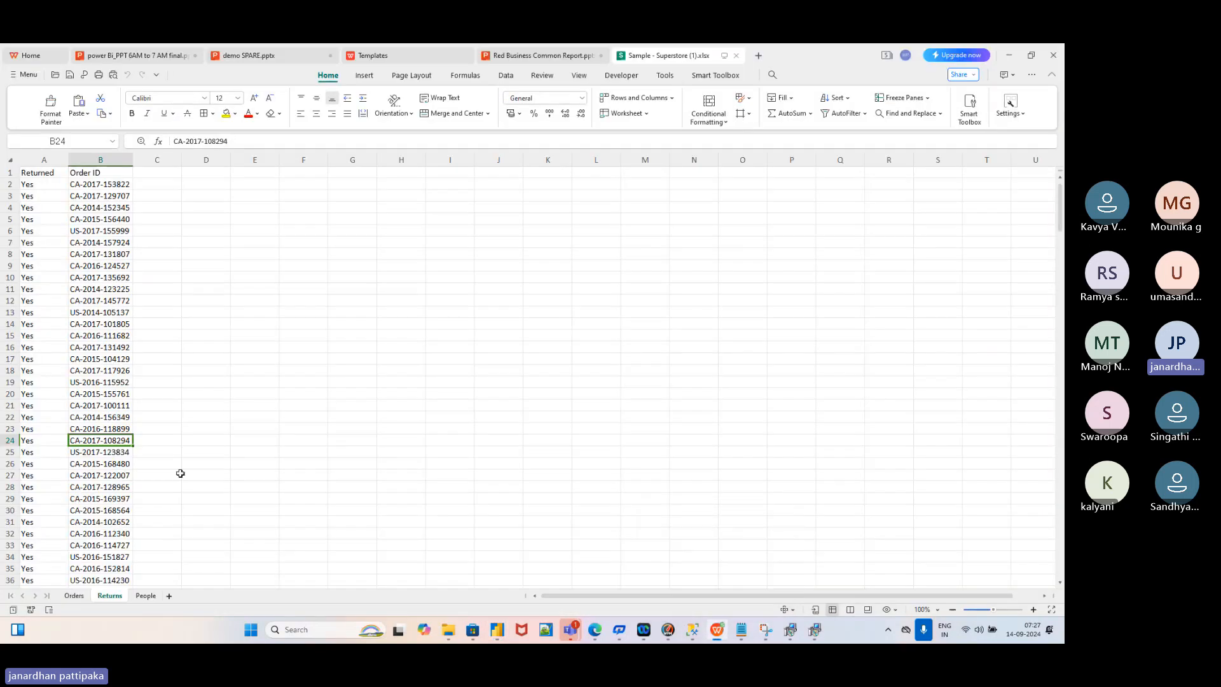
click(146, 596)
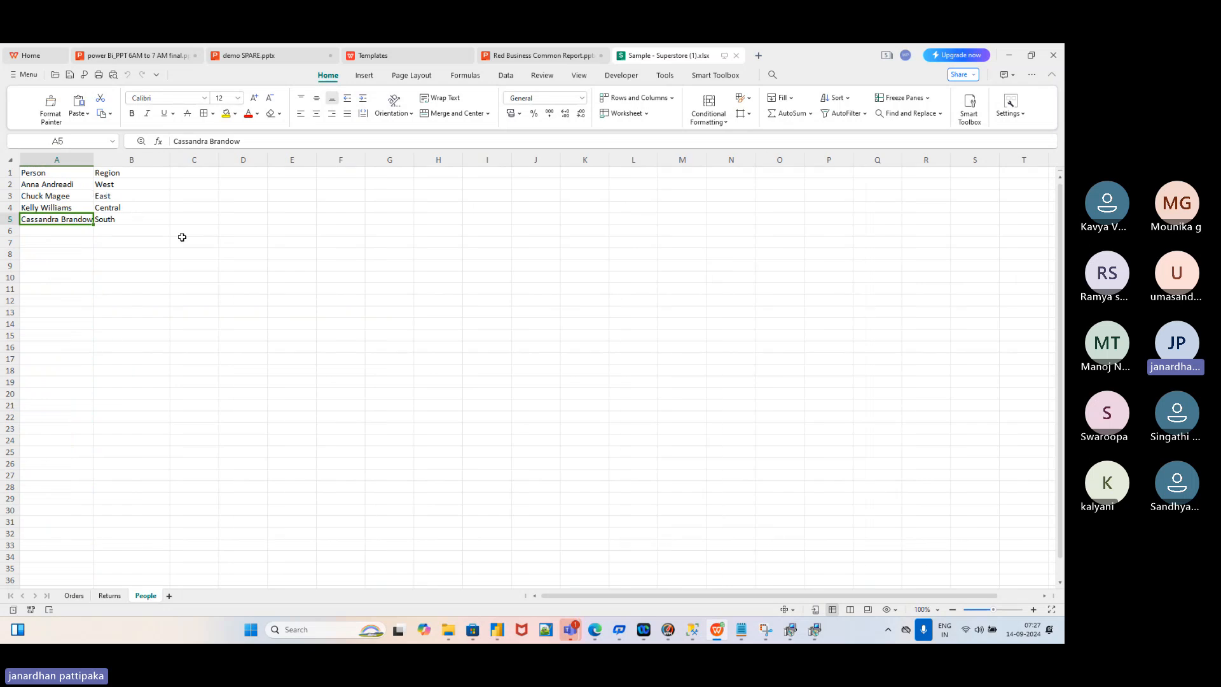
key(alt+Tab)
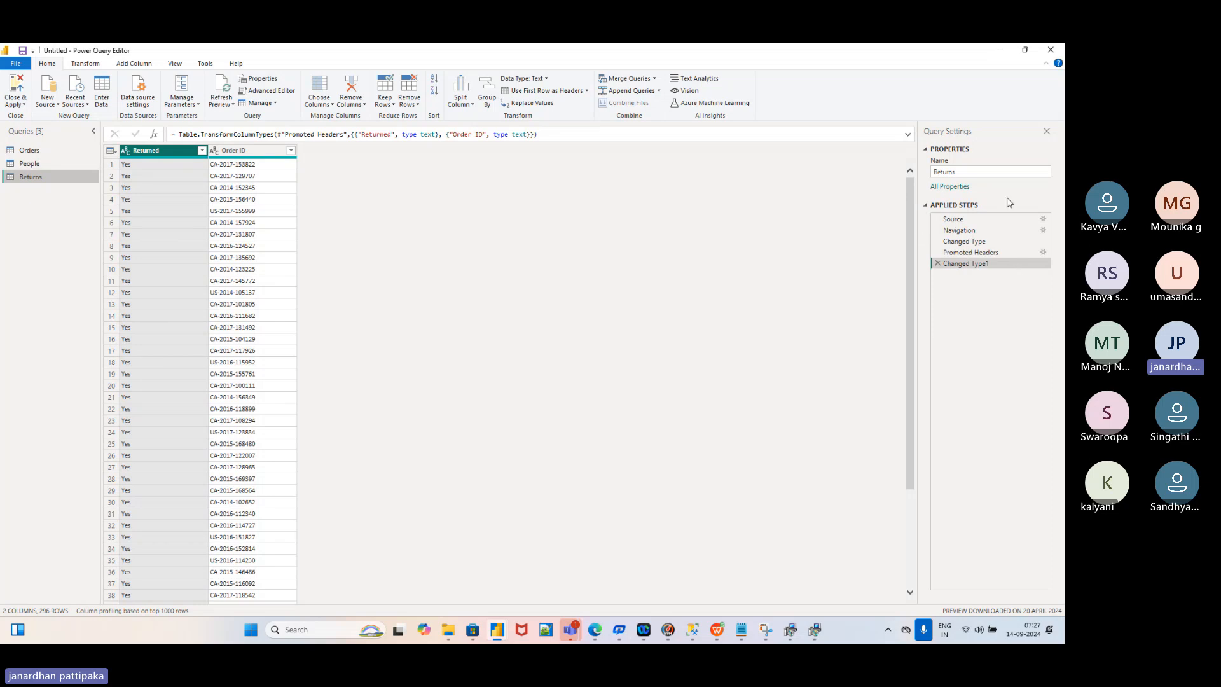
click(51, 164)
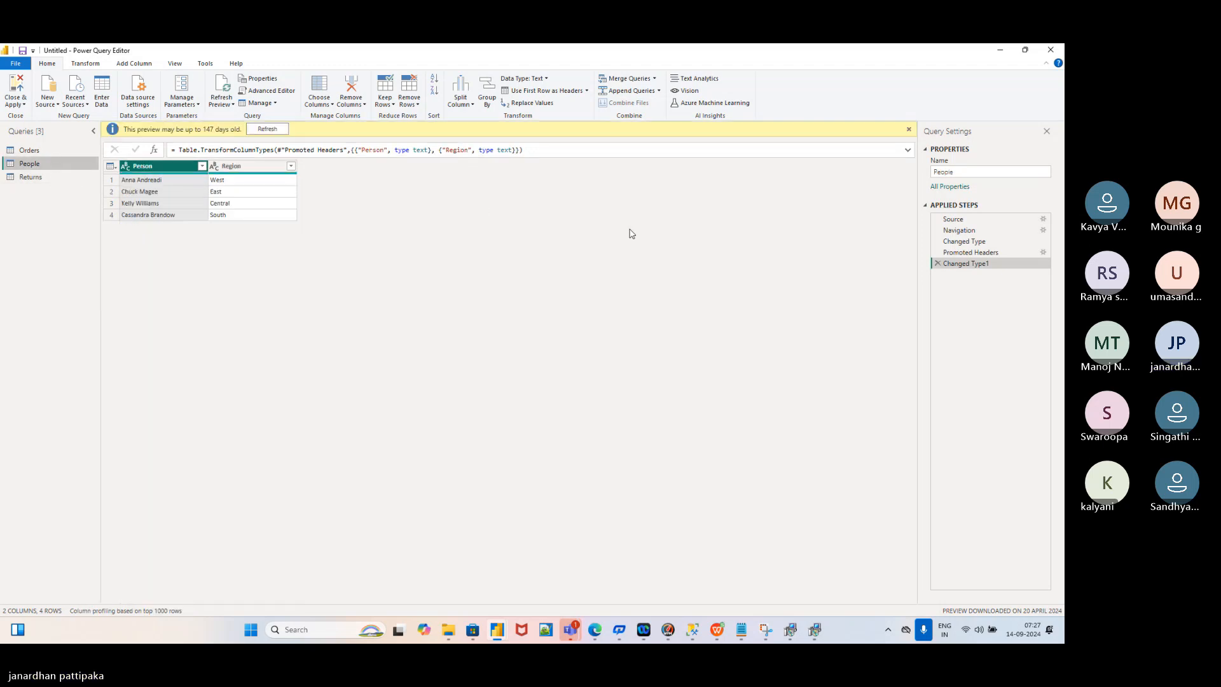
click(35, 178)
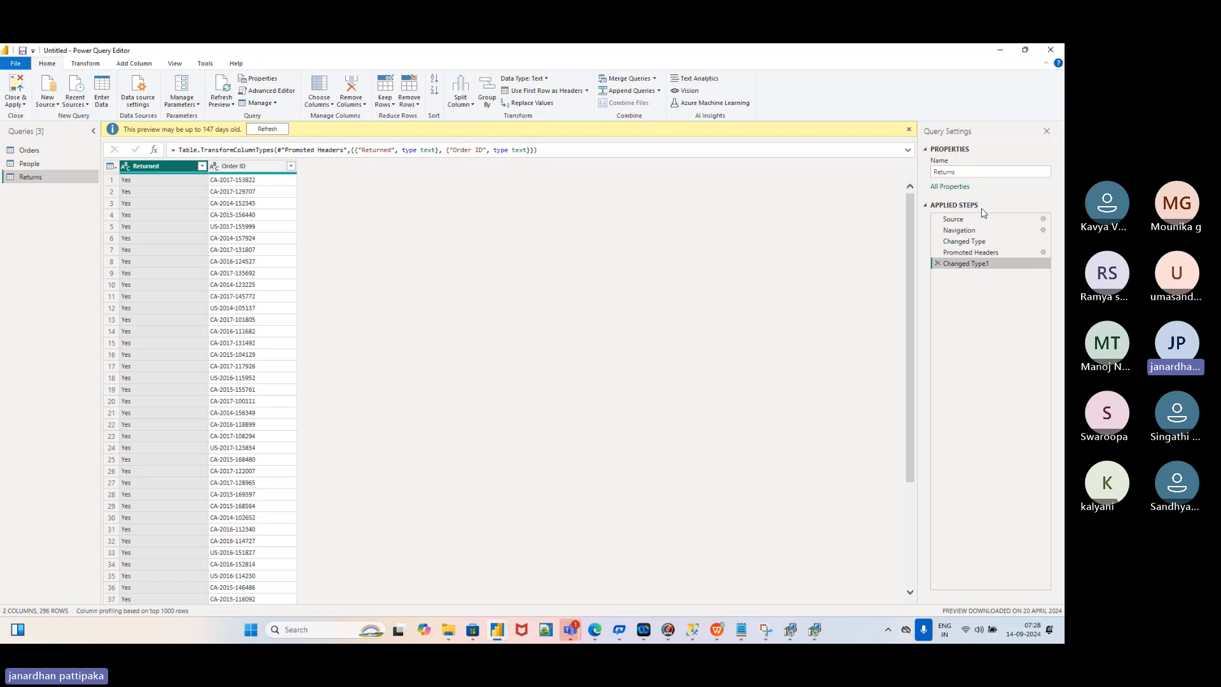
click(30, 163)
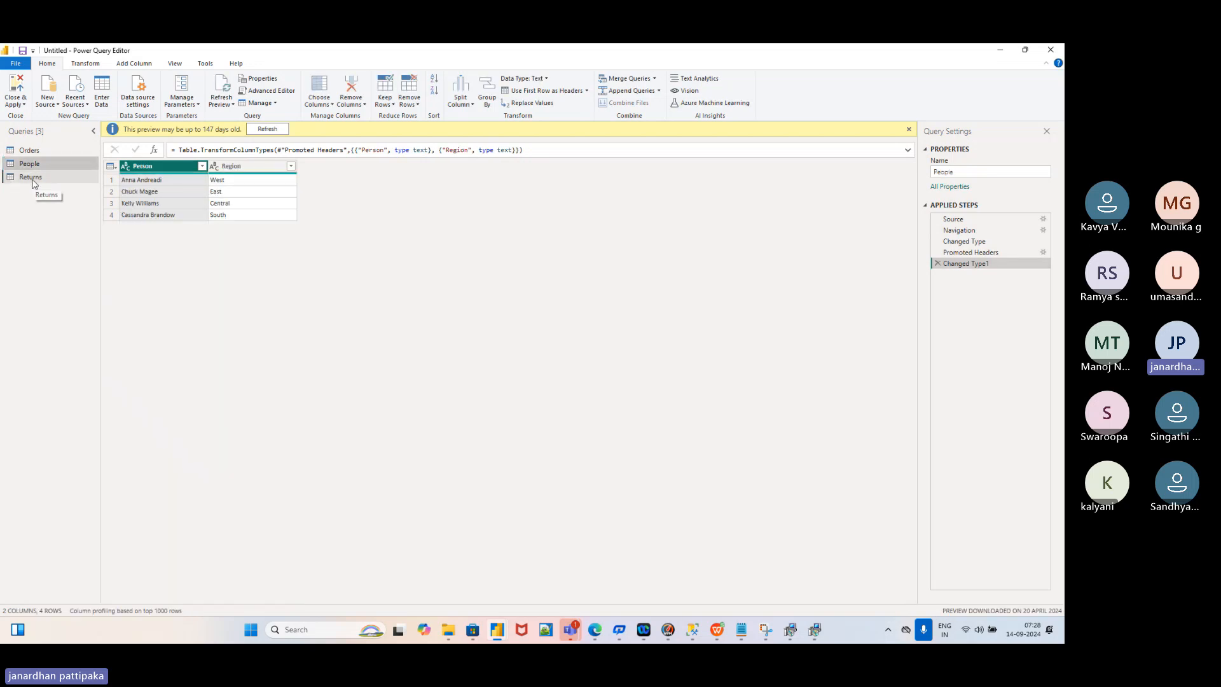
click(34, 182)
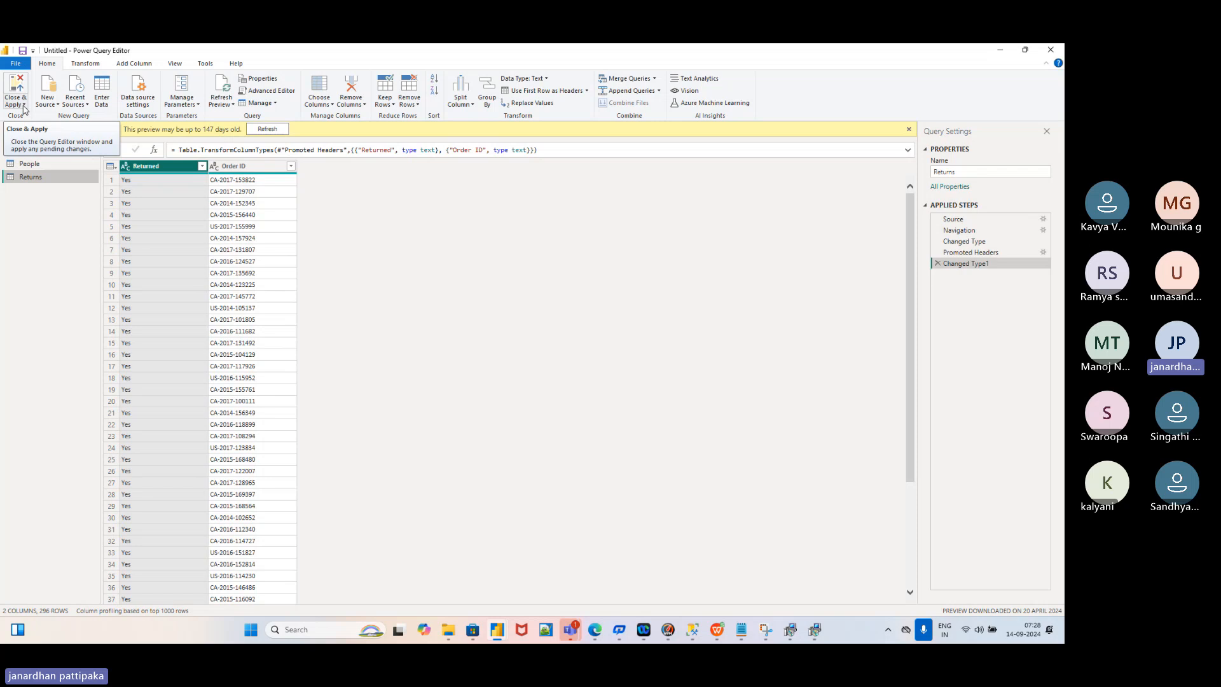
Use Close & Apply to apply the header changes and refresh the Returns table
click(24, 106)
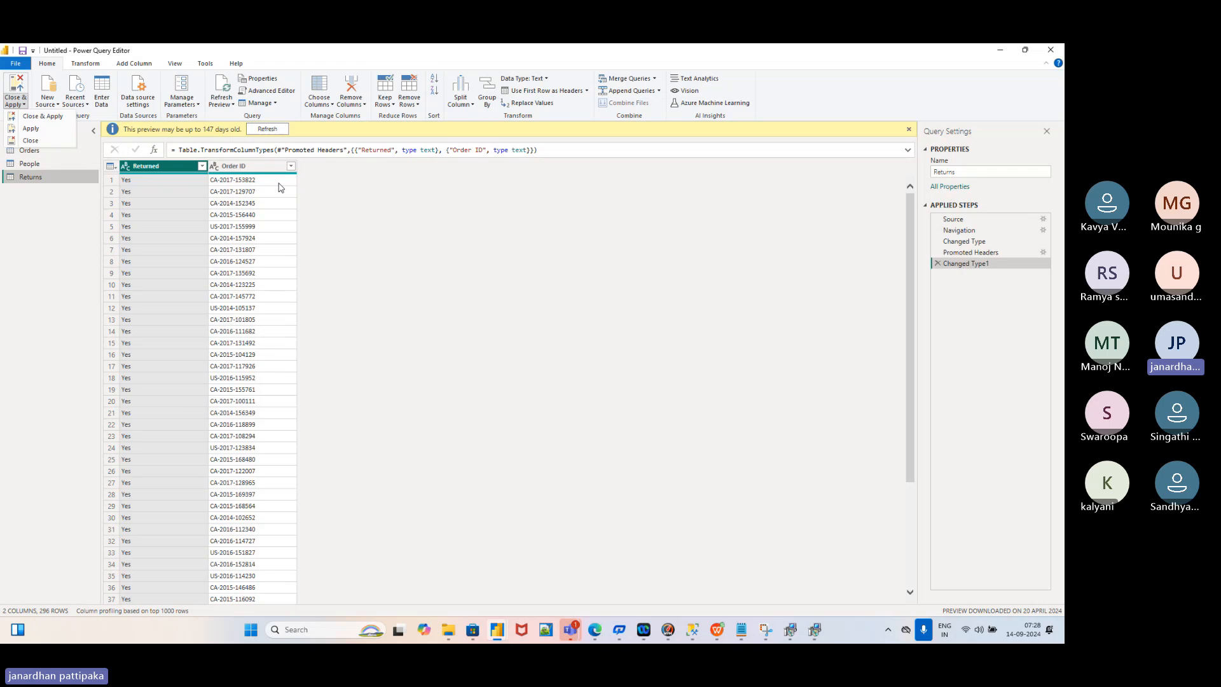
click(39, 117)
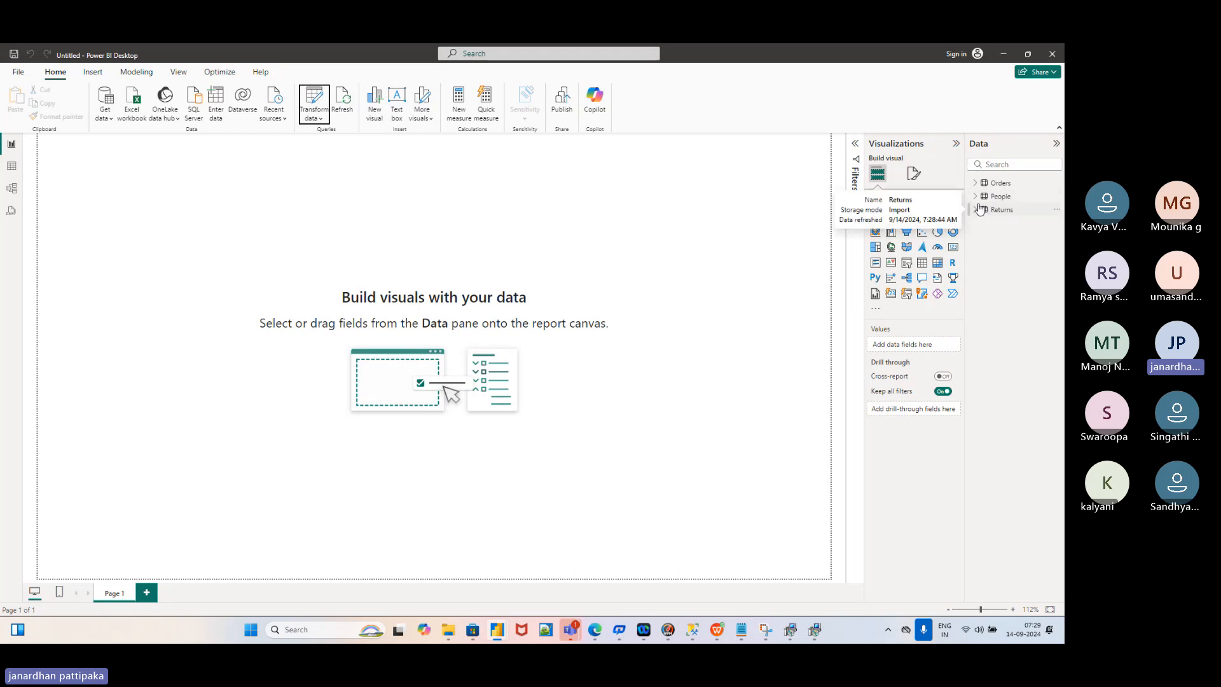
Expand People and Returns in the Data pane to show Person, Region, Order ID and Returned
click(977, 197)
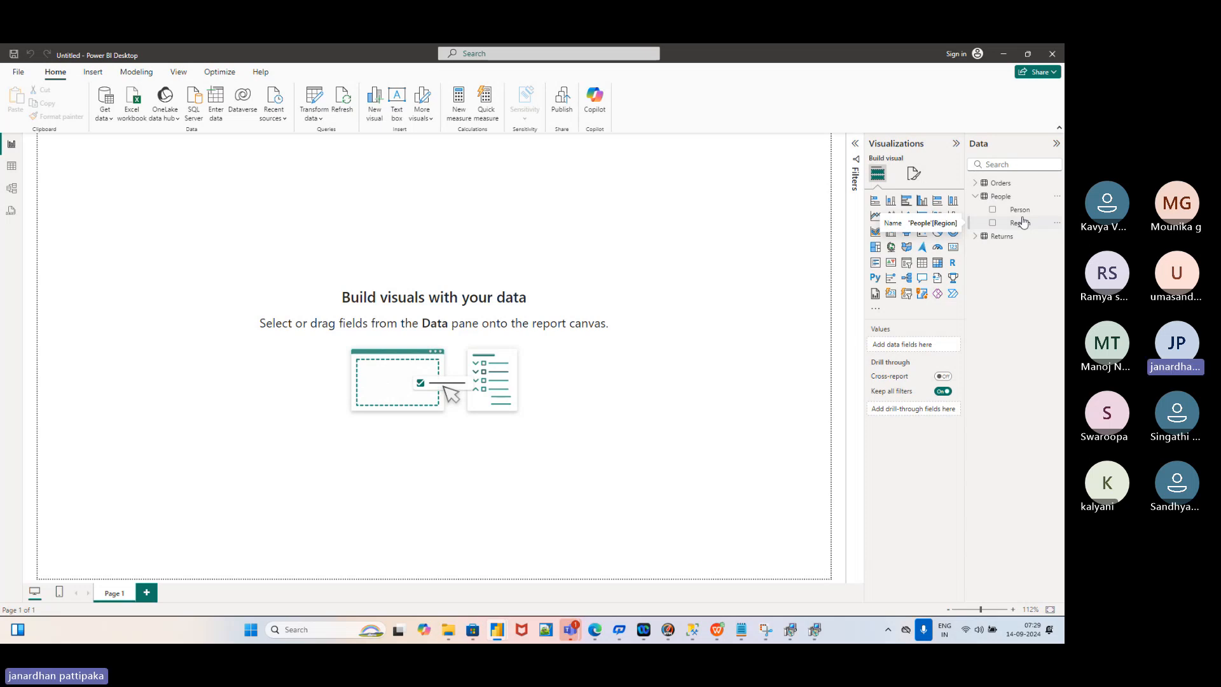
click(977, 236)
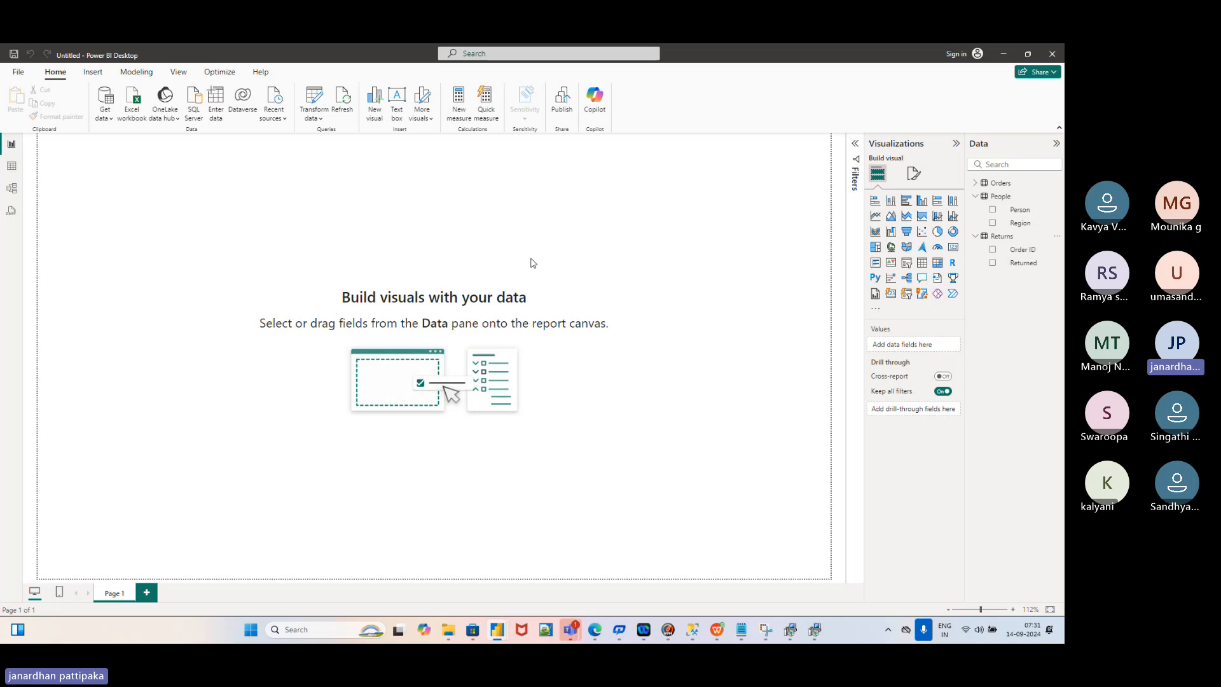
Open Power Query Editor from the Transform data menu to see the Orders, People and Returns queries
click(323, 119)
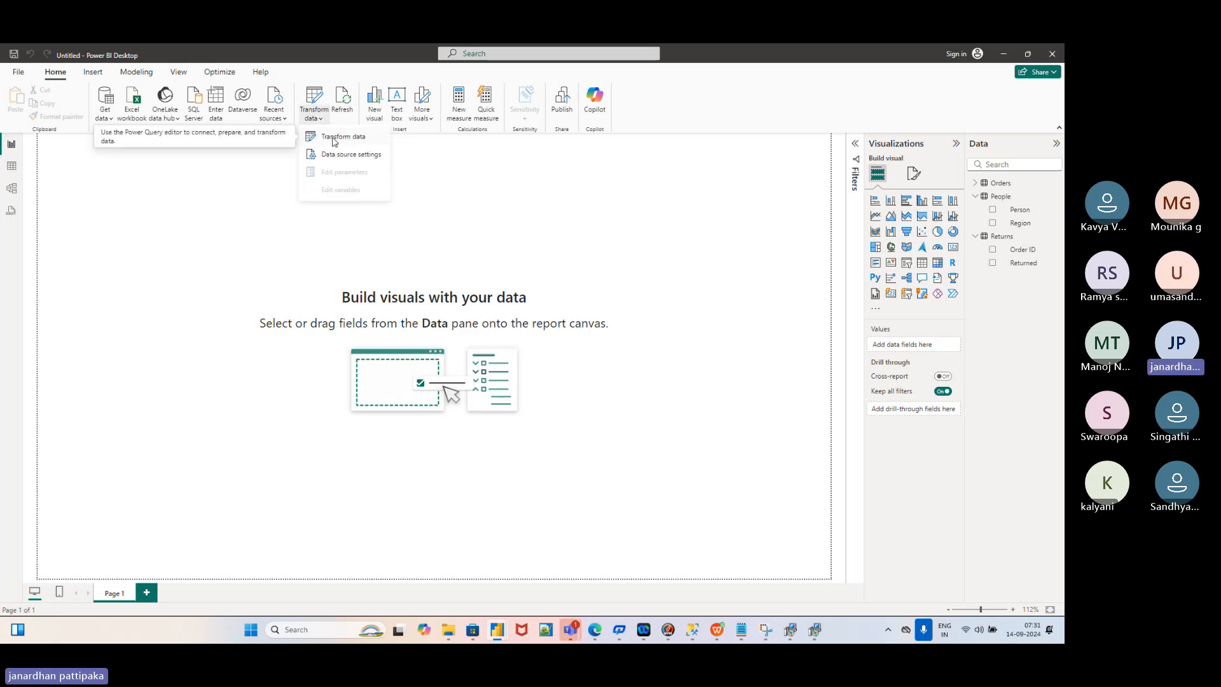
click(334, 139)
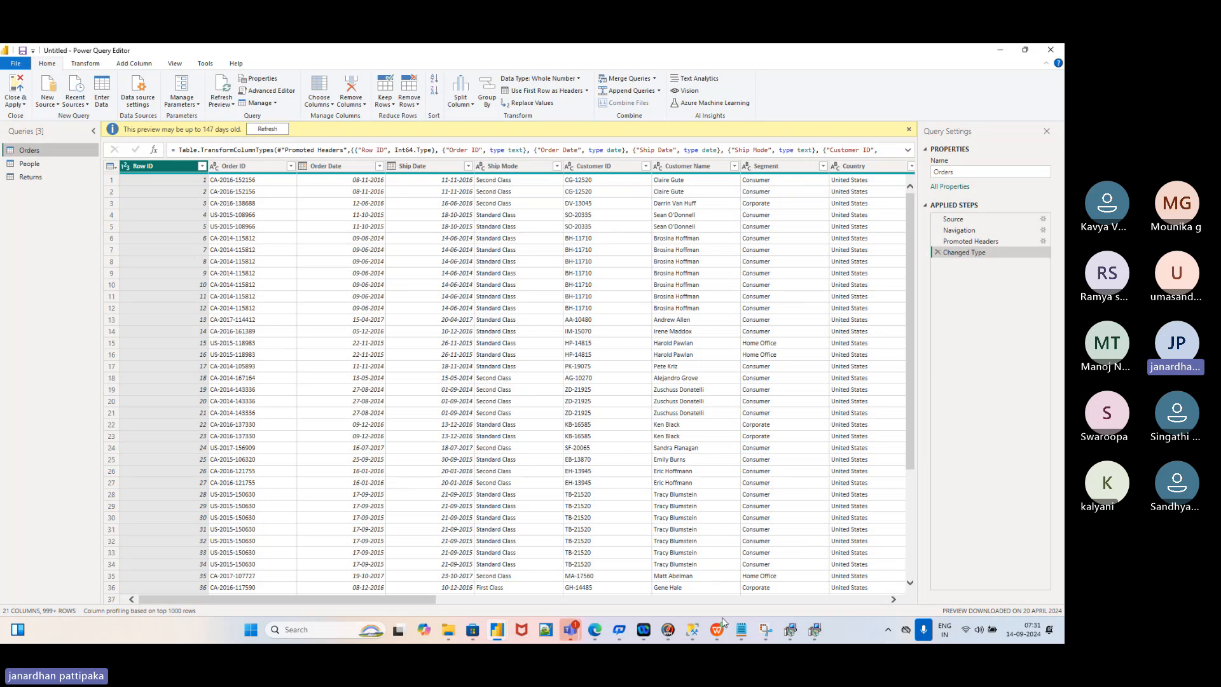
mouse_move(712, 622)
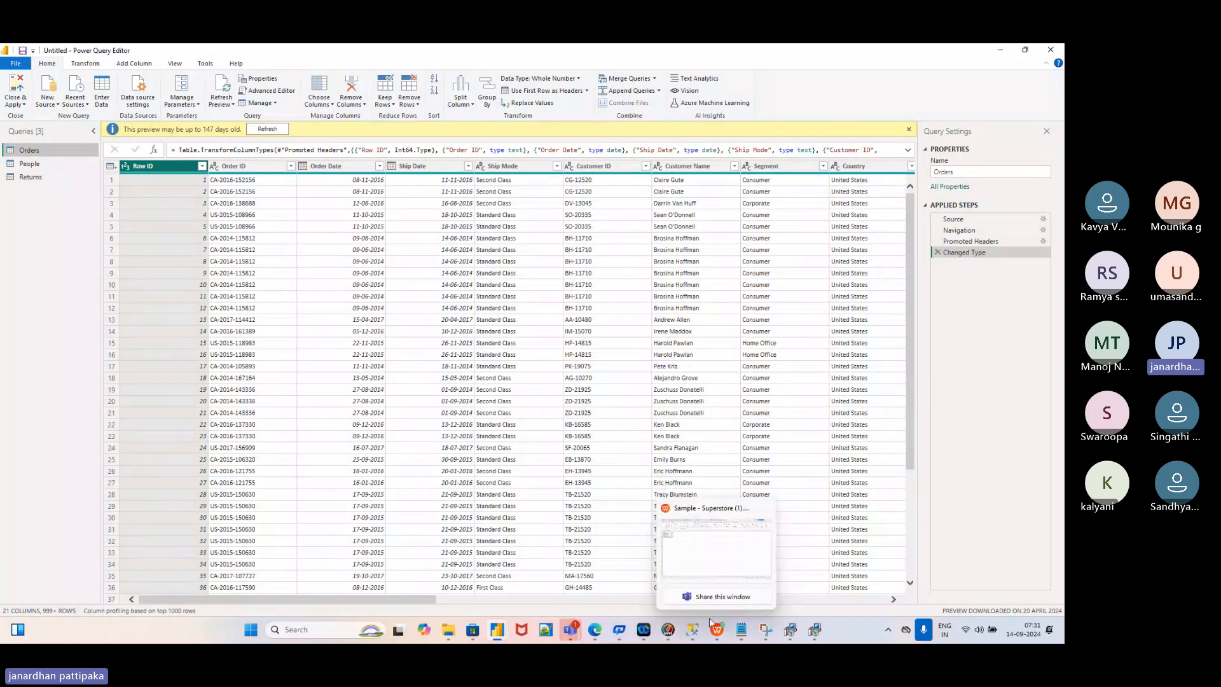
click(709, 561)
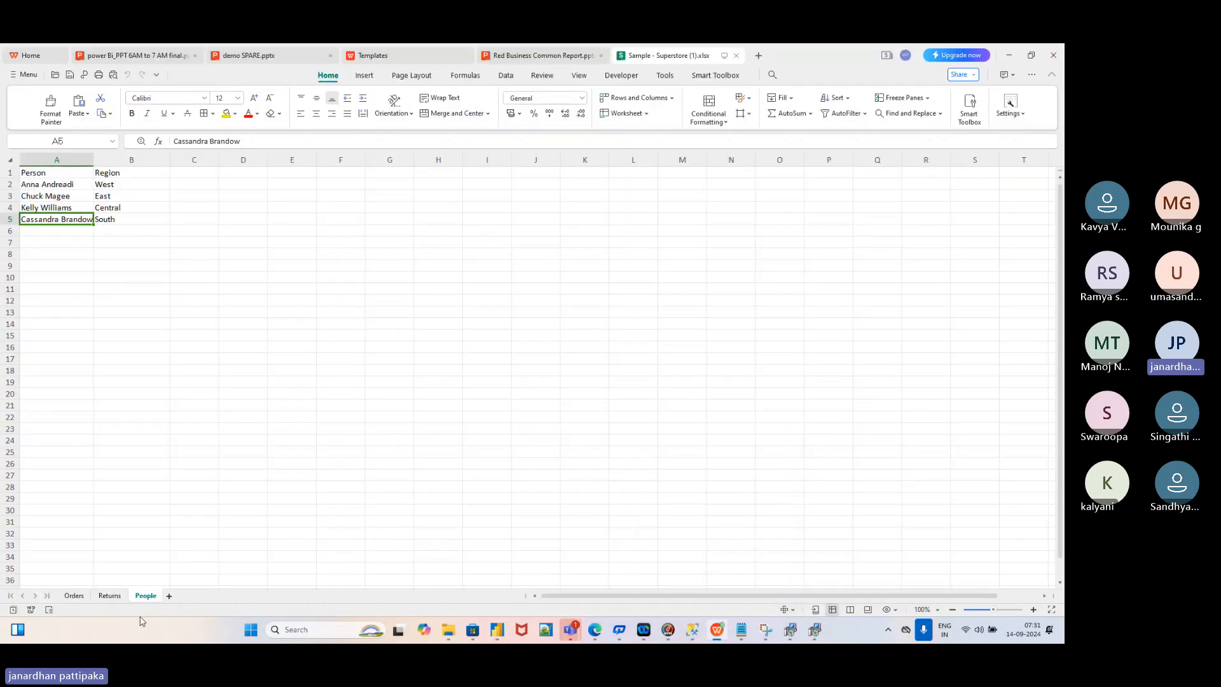
click(75, 596)
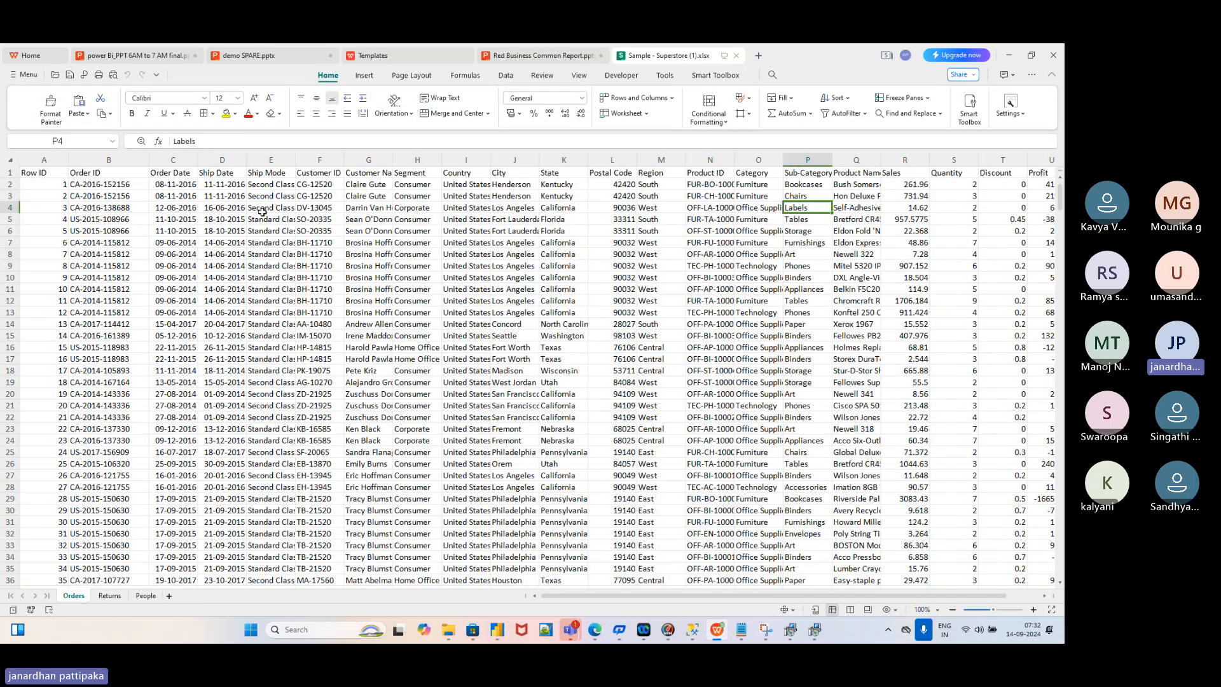
click(110, 596)
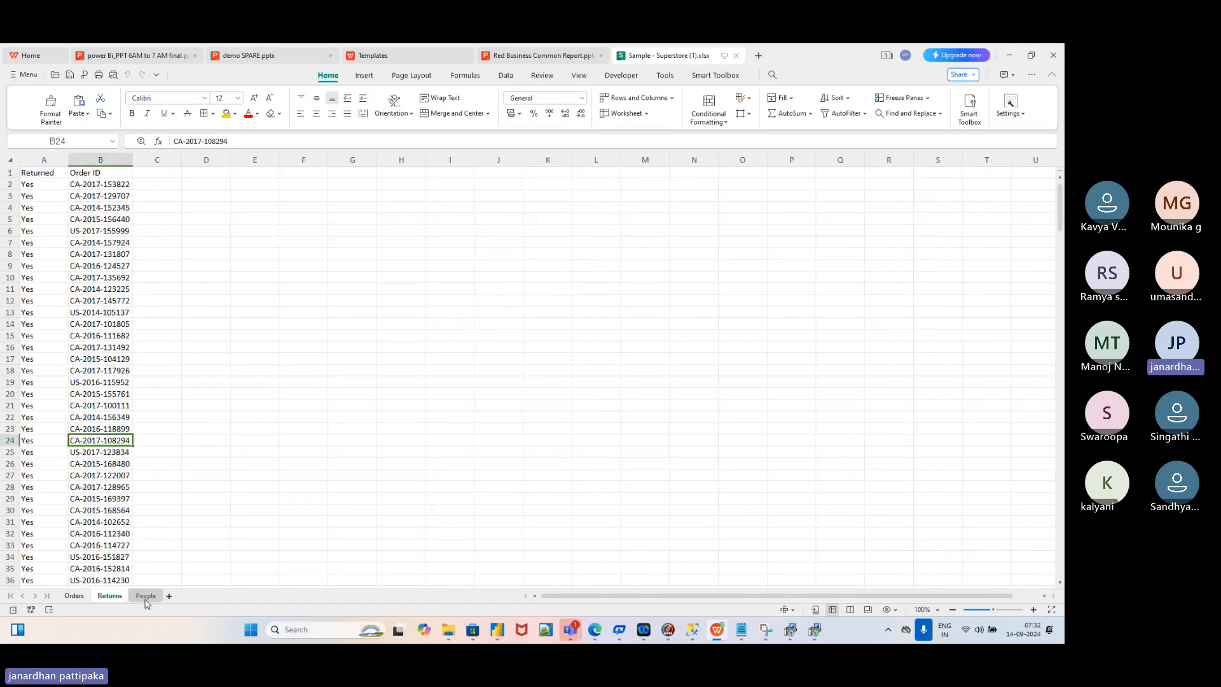
key(alt+Tab)
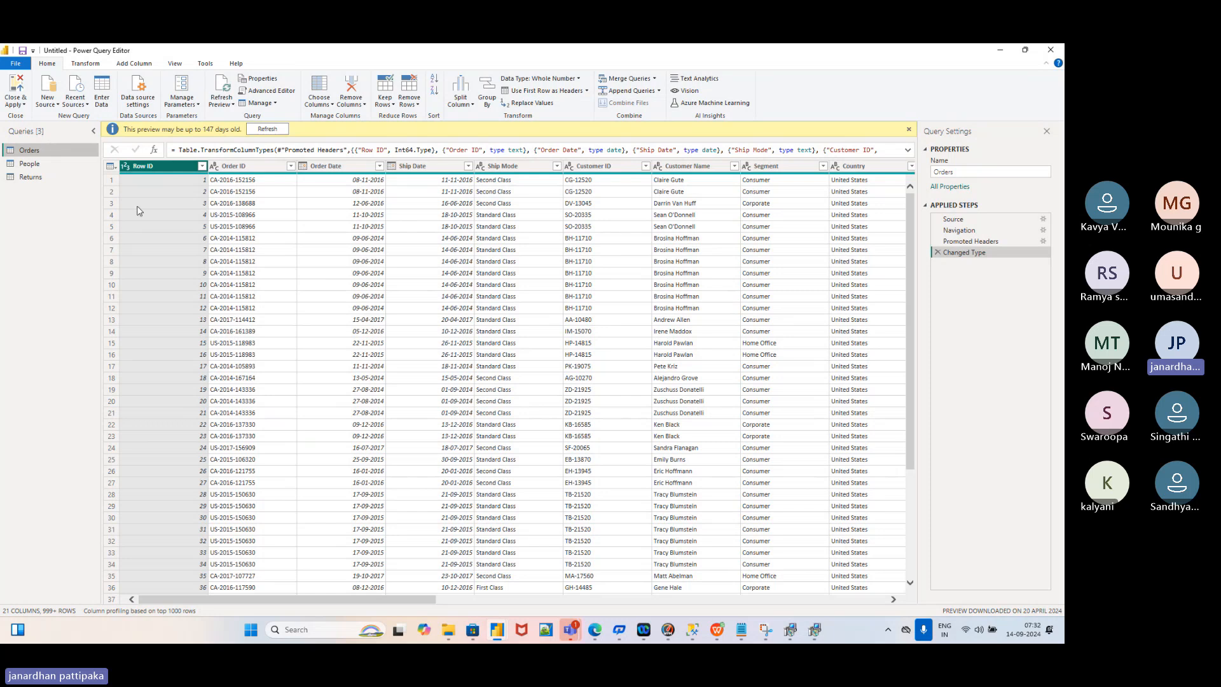
click(30, 164)
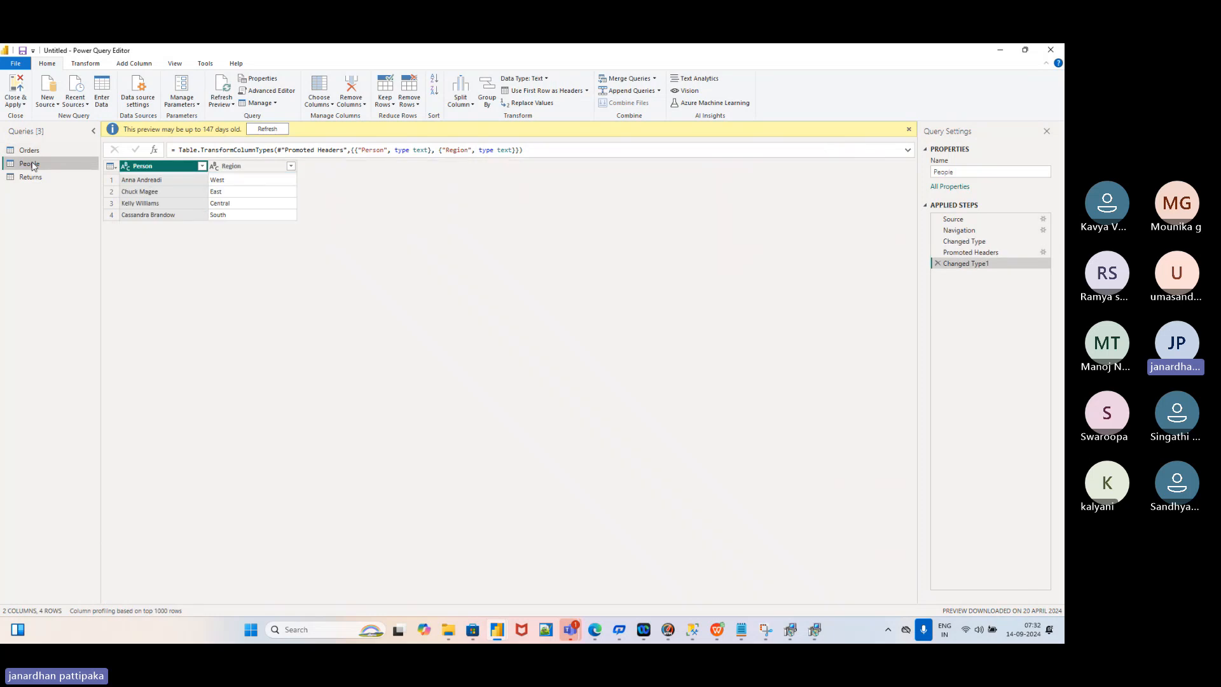
click(30, 178)
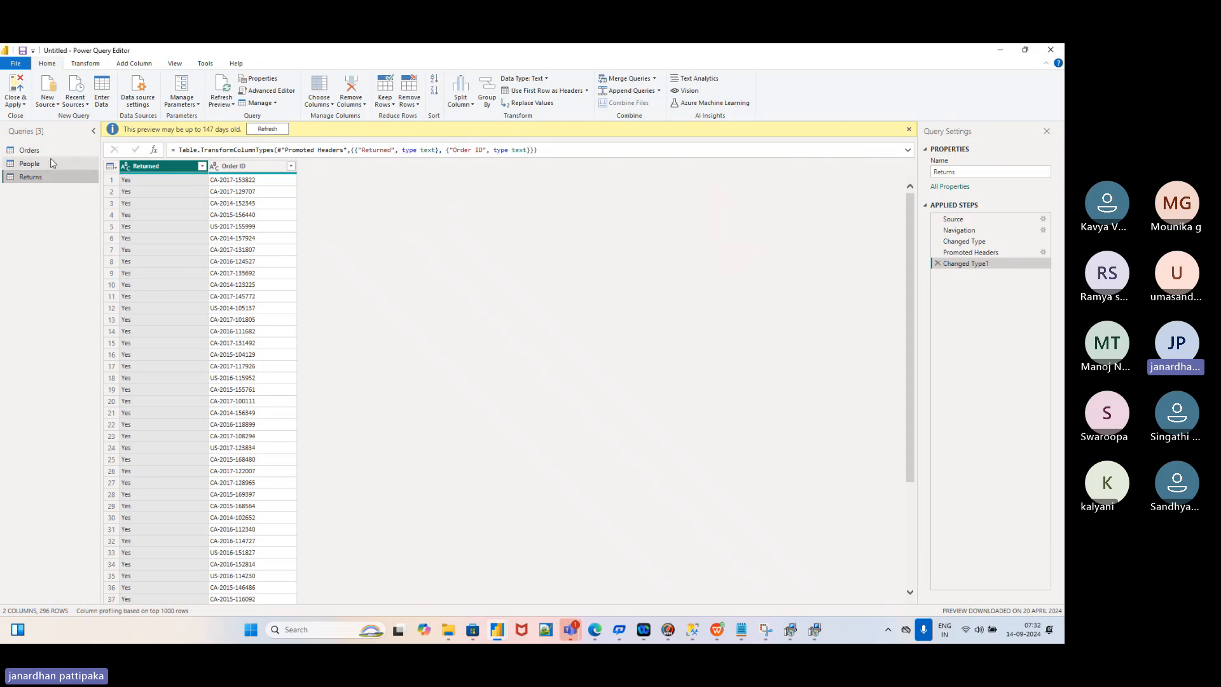
click(29, 151)
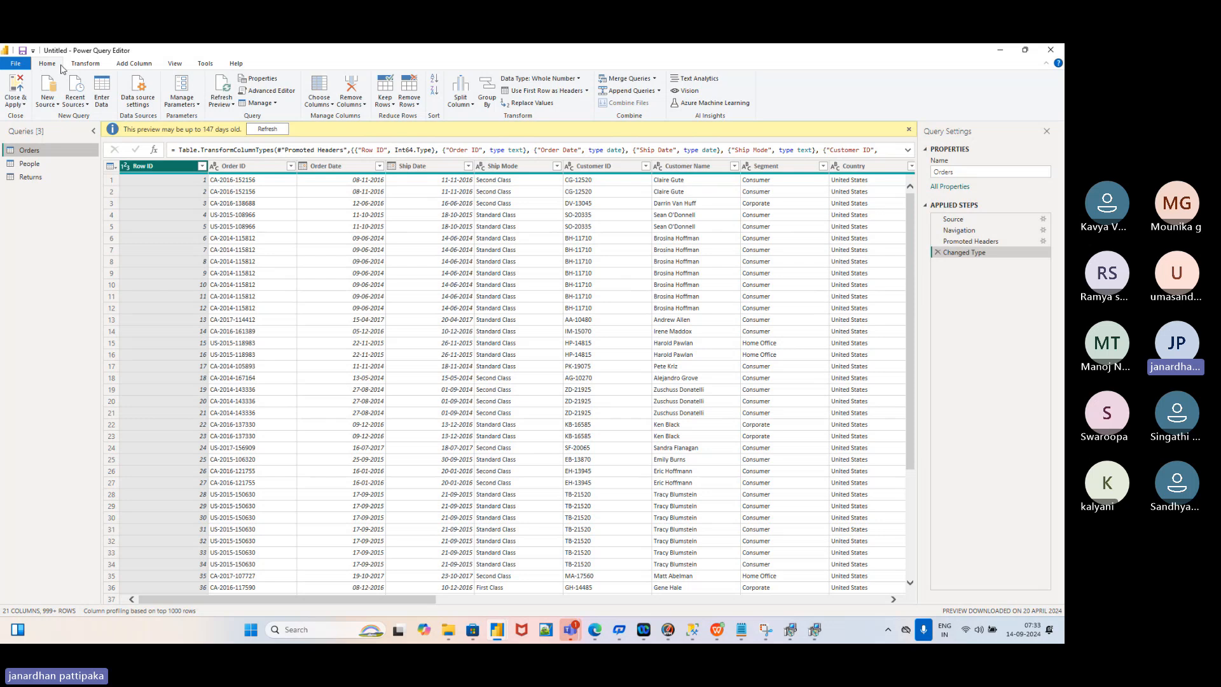
Browse the Transform, Add Column and View ribbons, then select the Orders query's Ship Mode column
click(86, 64)
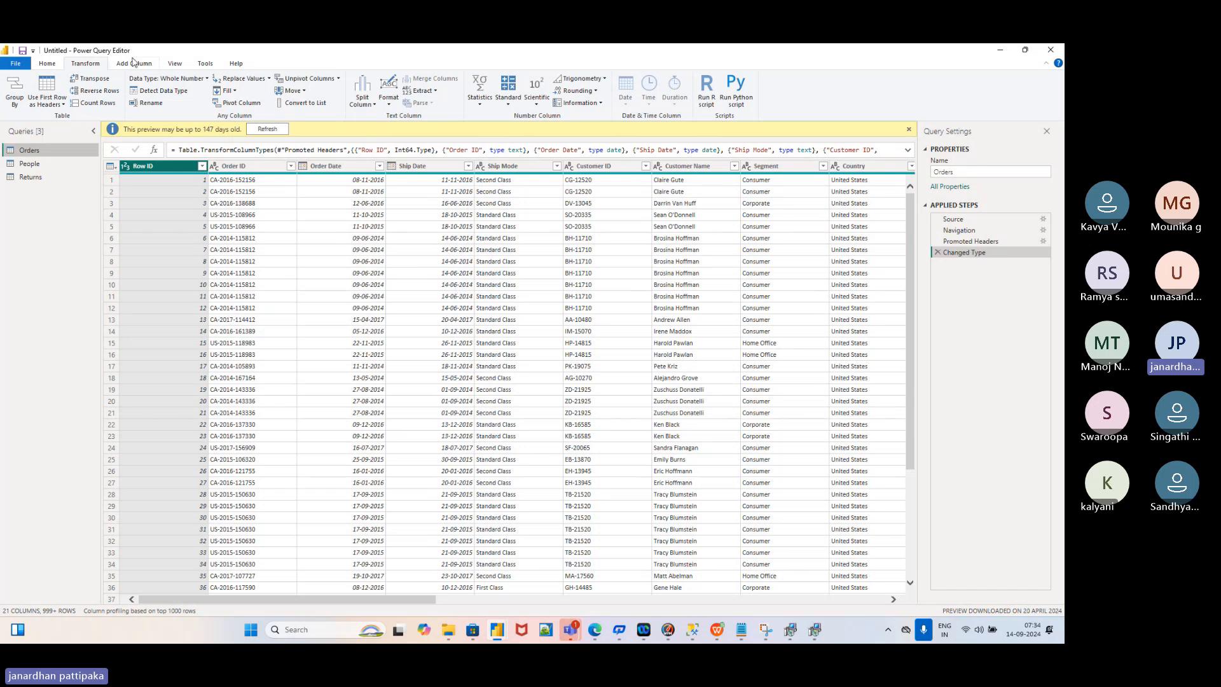
click(132, 65)
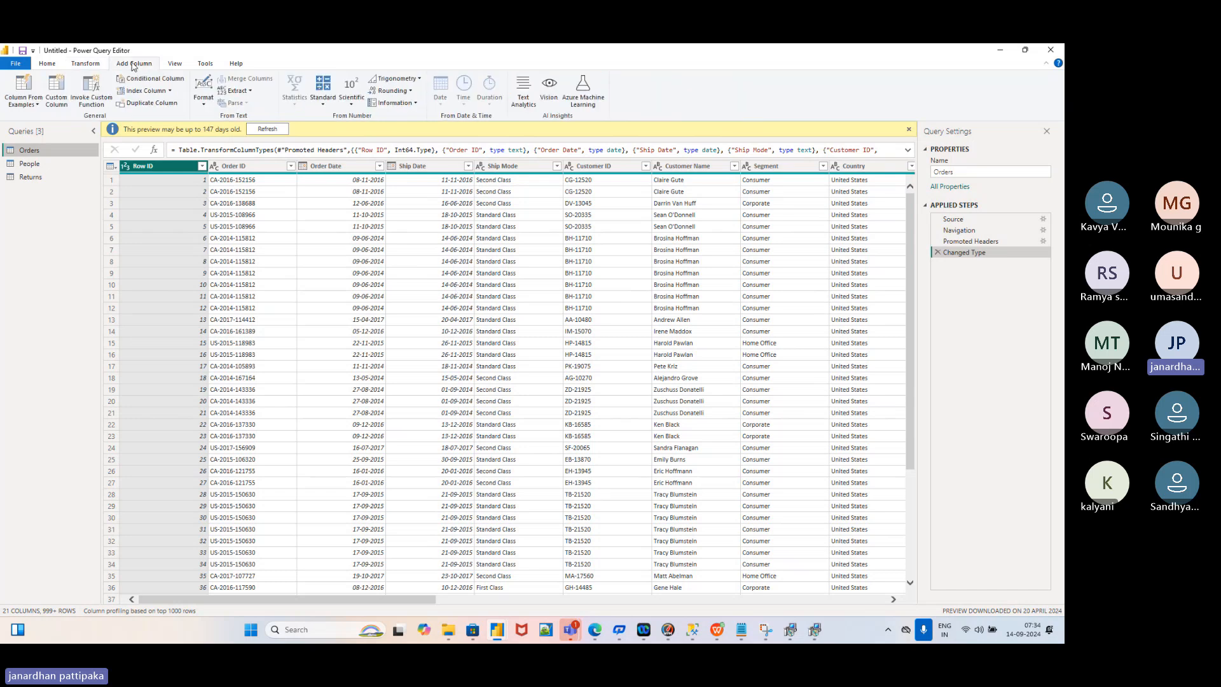
click(175, 66)
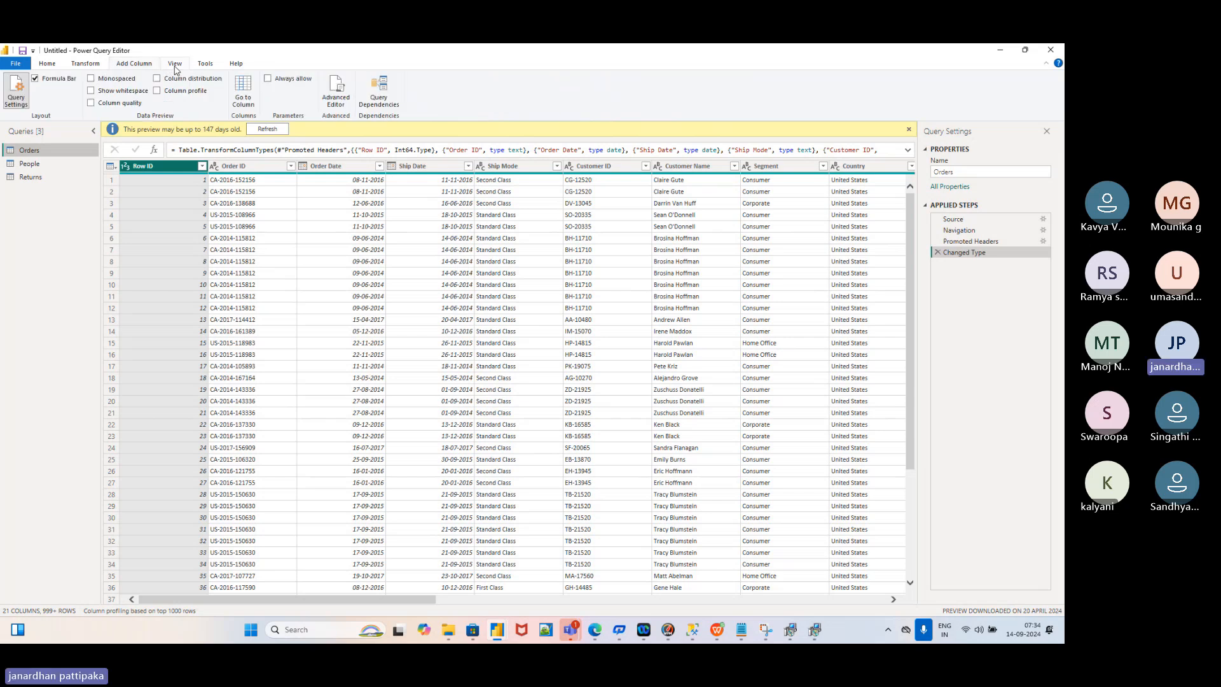
click(86, 66)
click(50, 66)
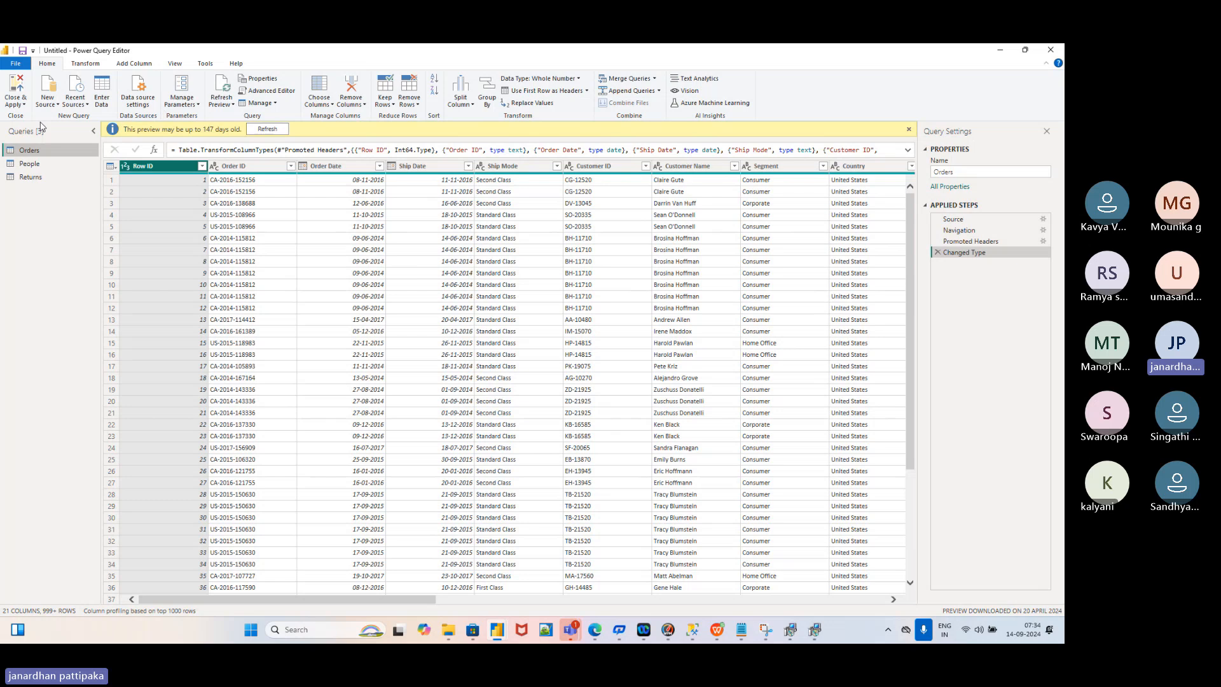
click(85, 66)
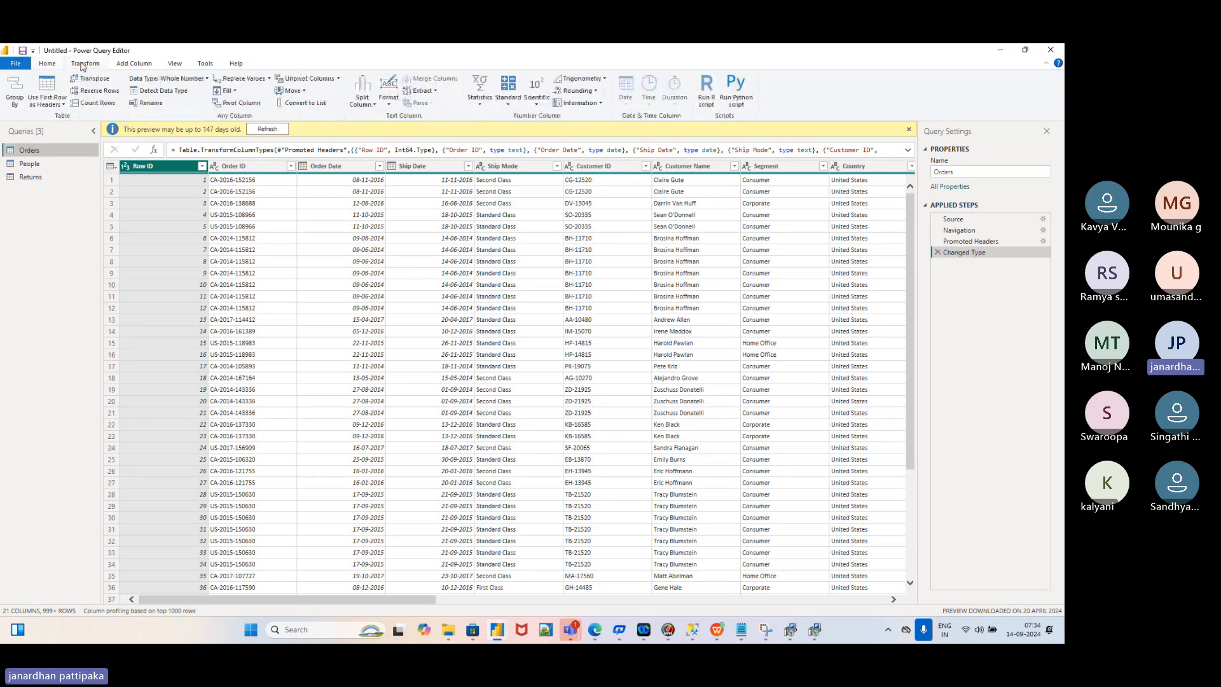
click(49, 65)
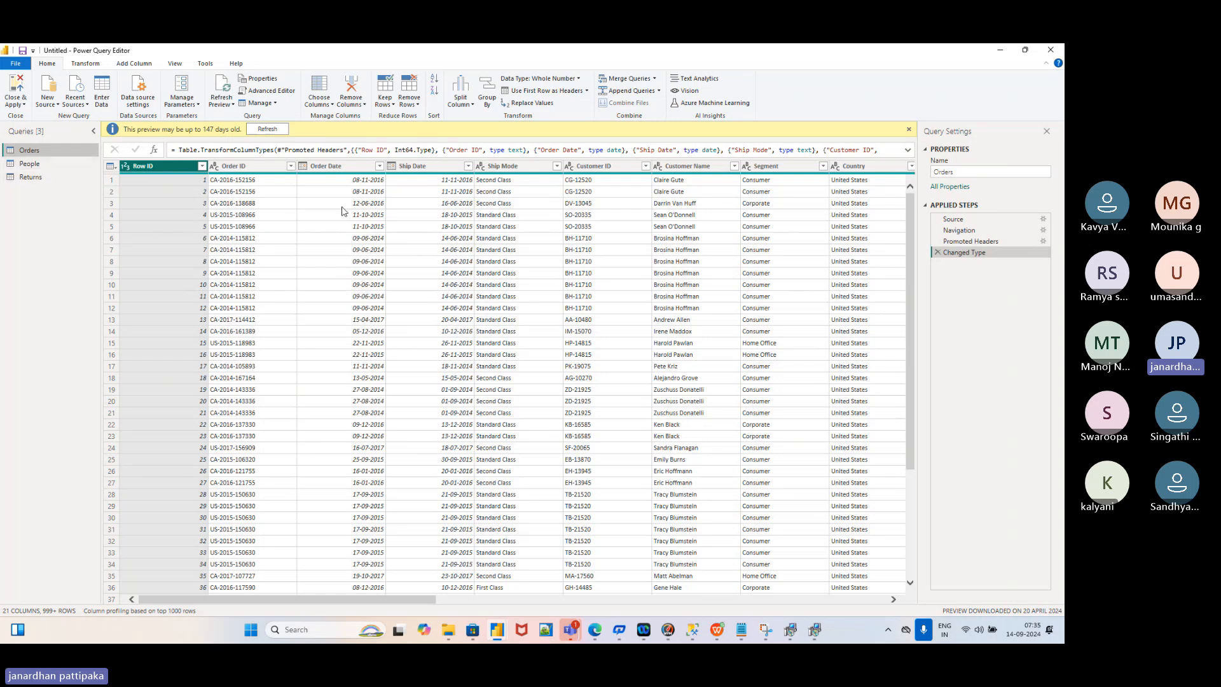
click(508, 169)
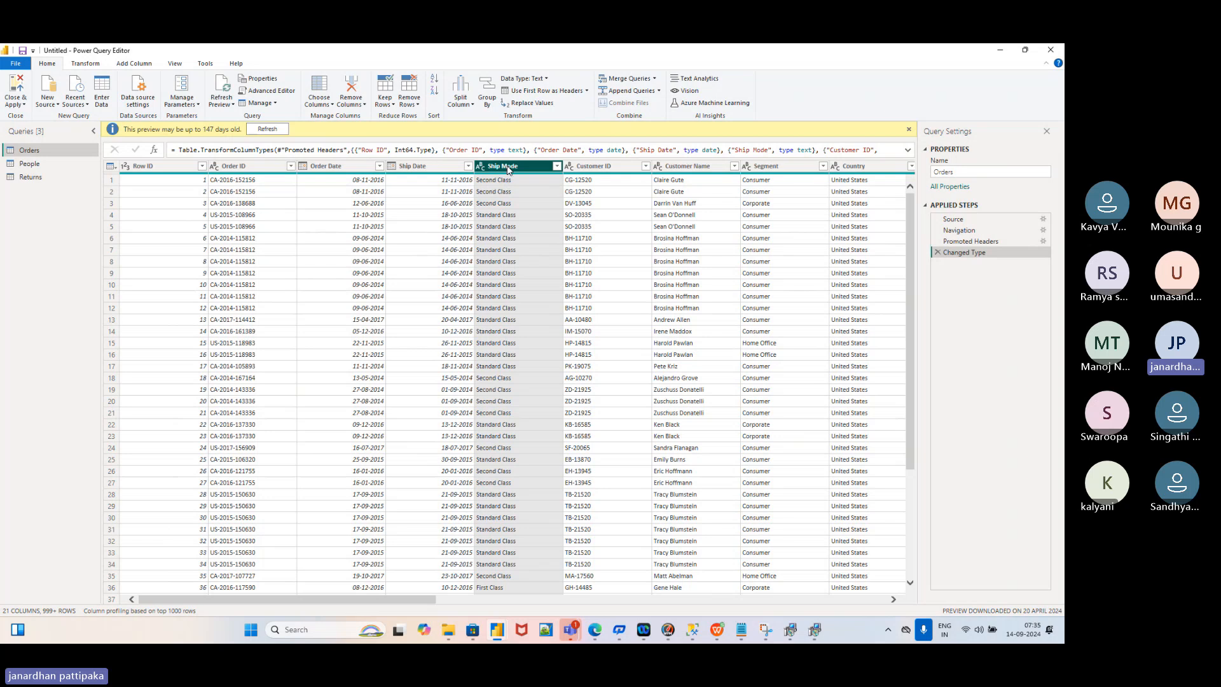
Convert the Ship Mode values to UPPERCASE with Transform > Format
click(86, 64)
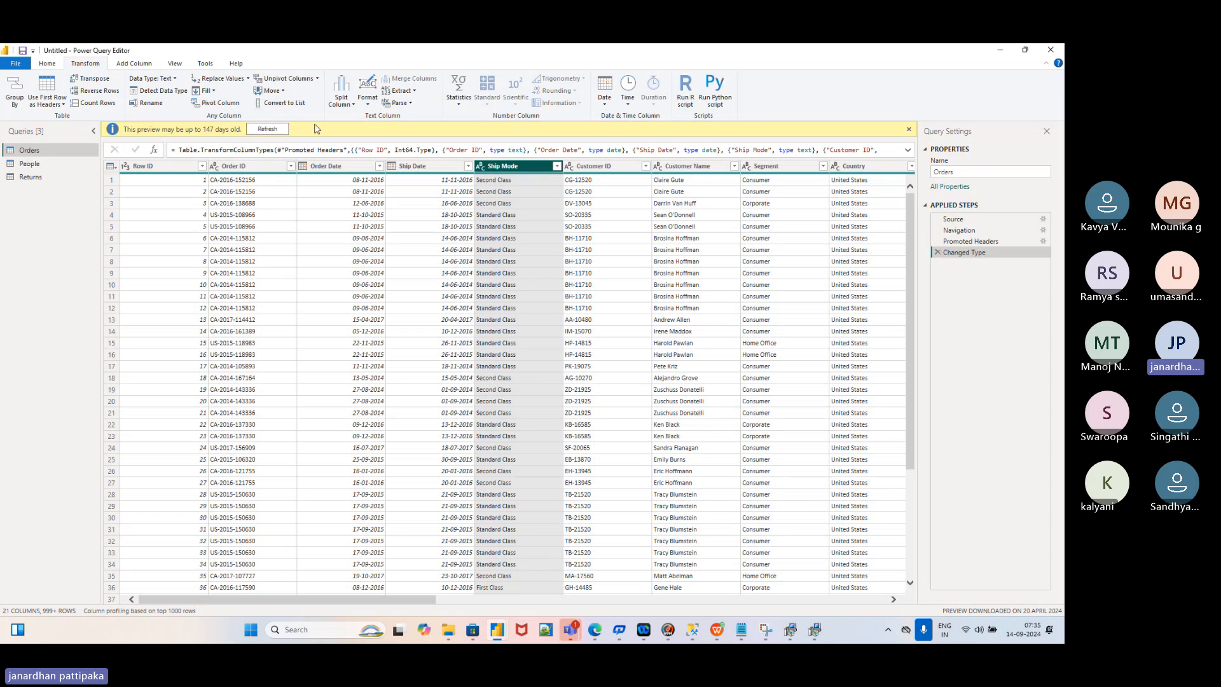
click(369, 105)
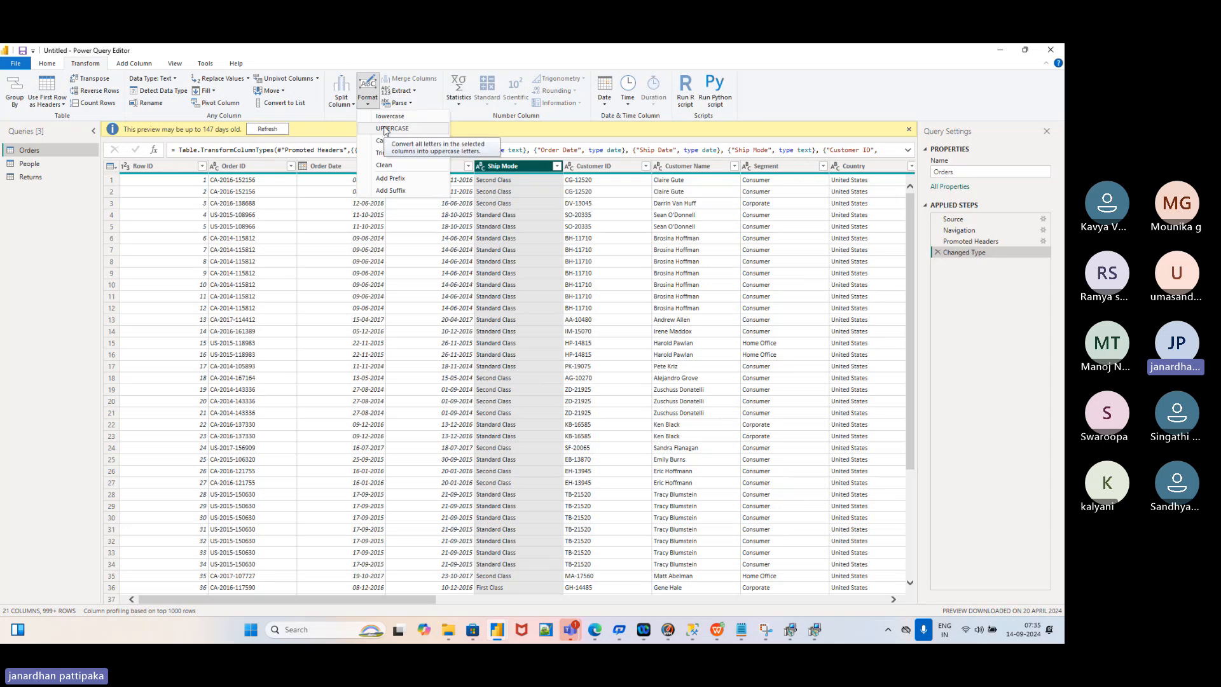
click(385, 130)
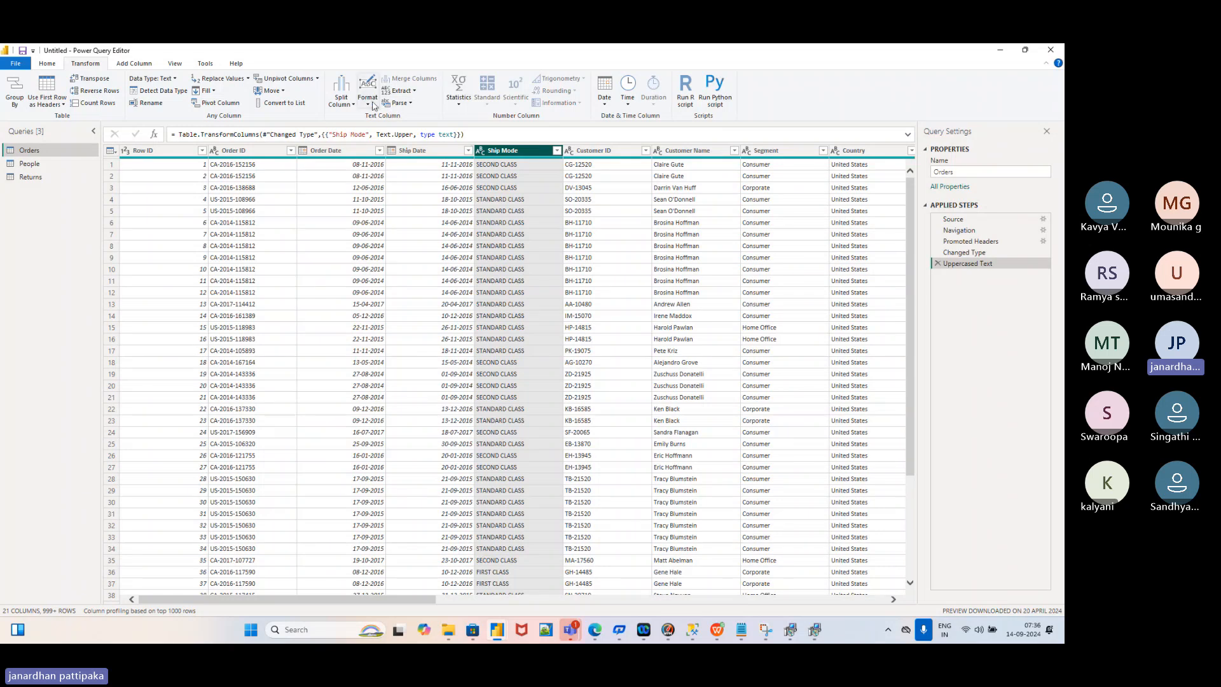
Inspect the Uppercased Text step's Table.TransformColumns formula in the formula bar
click(369, 103)
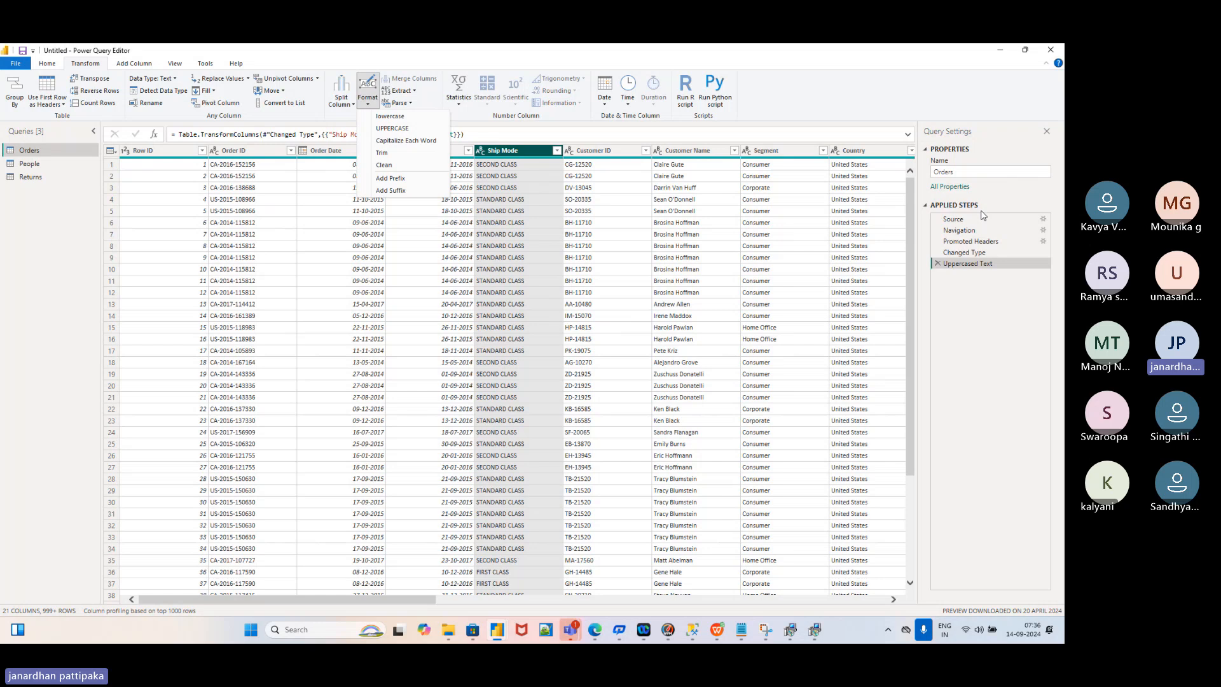
click(970, 298)
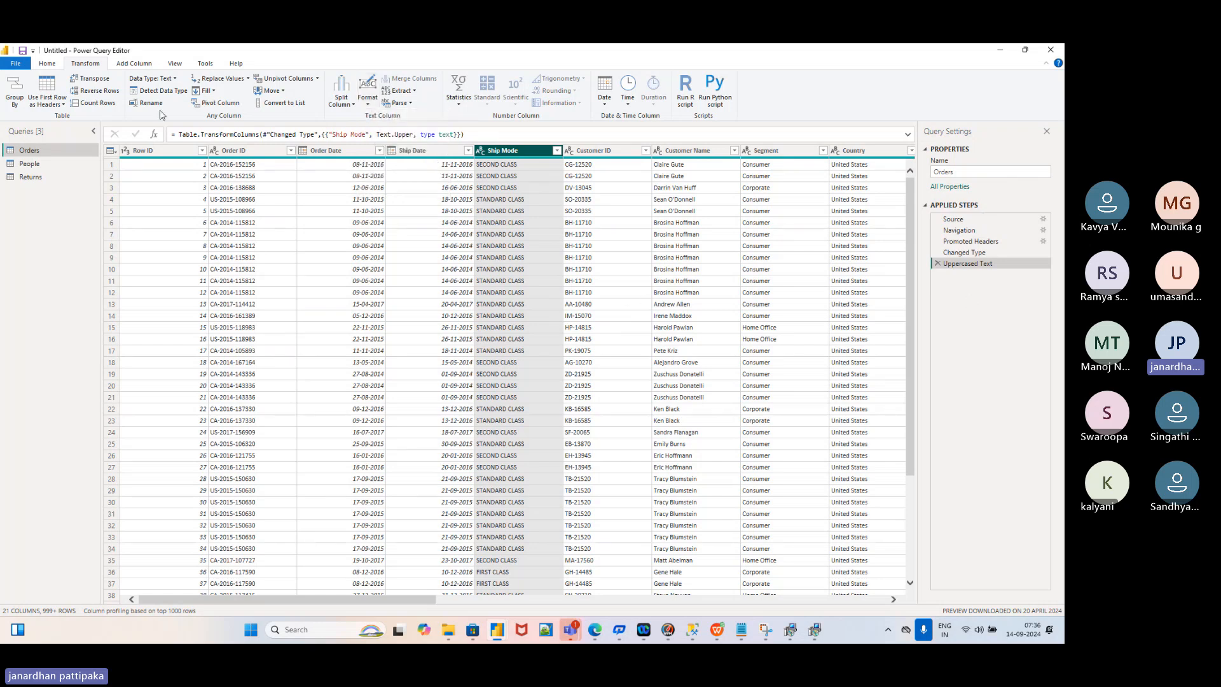
click(51, 64)
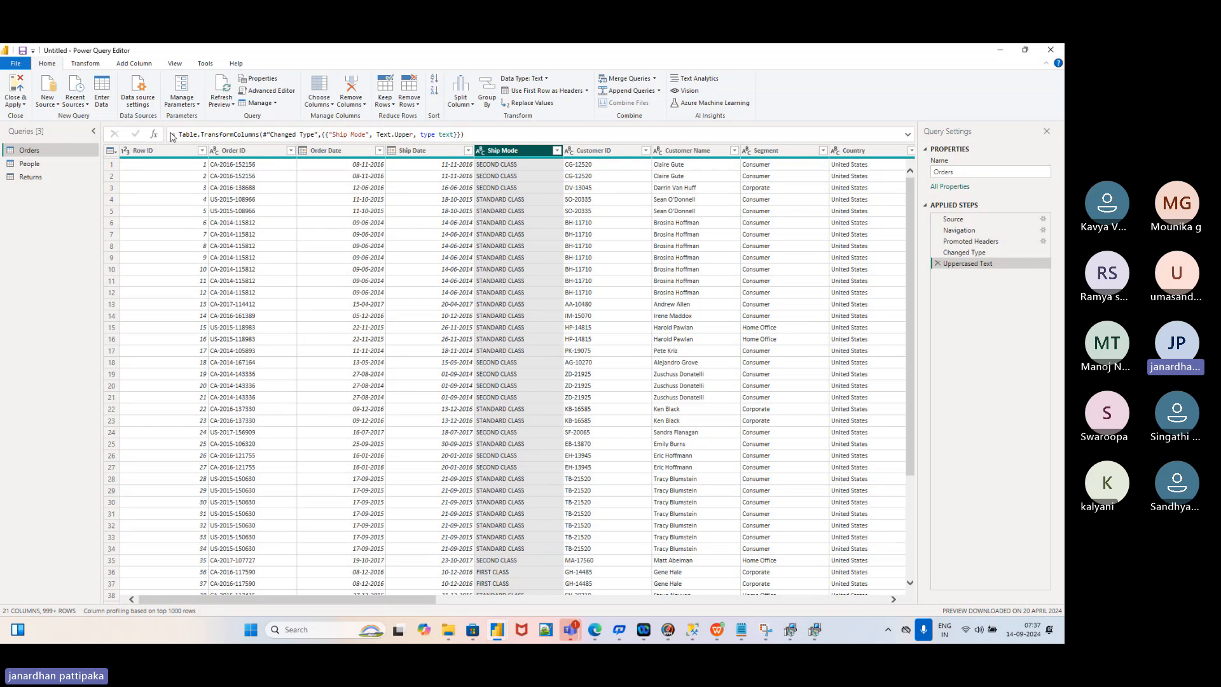
drag(173, 133, 473, 134)
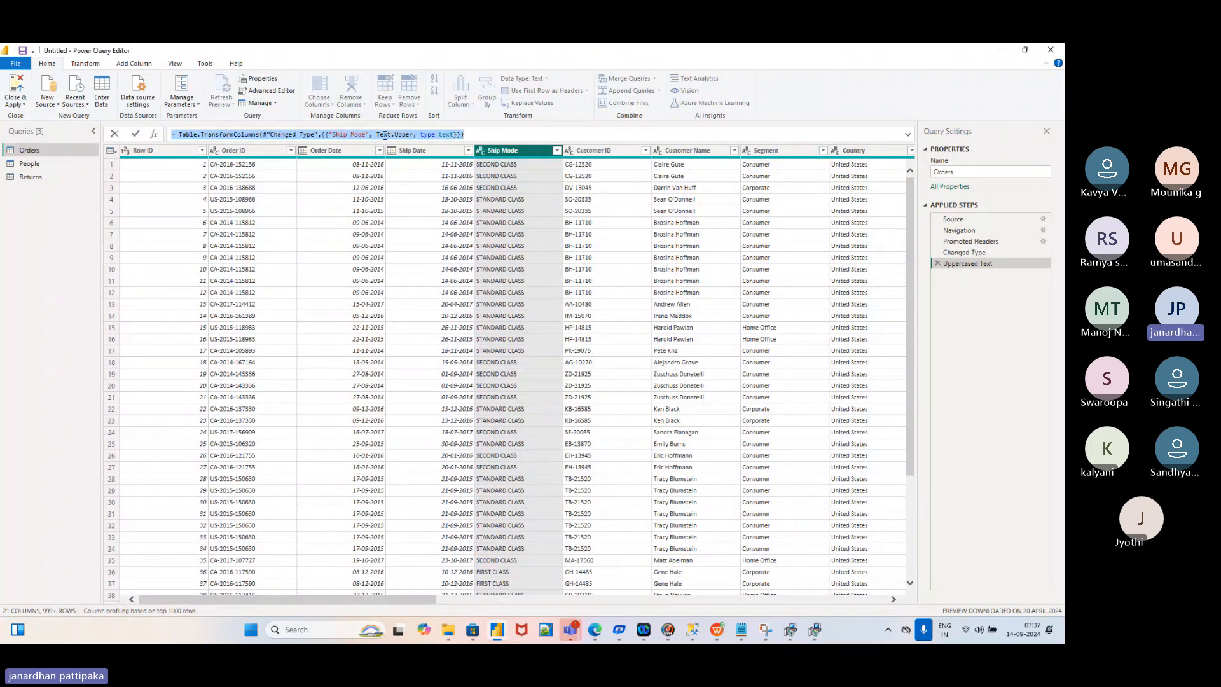
click(472, 134)
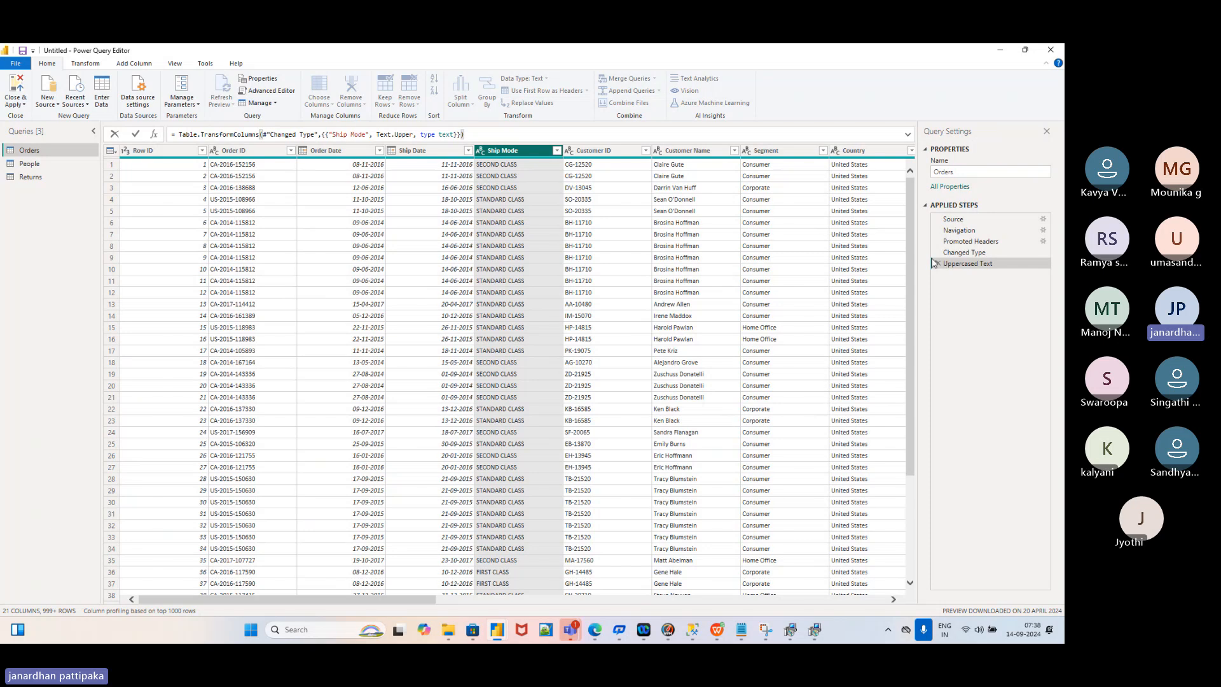
click(186, 134)
Close & Apply the query edits, then expand and collapse Orders in the Data pane
click(25, 106)
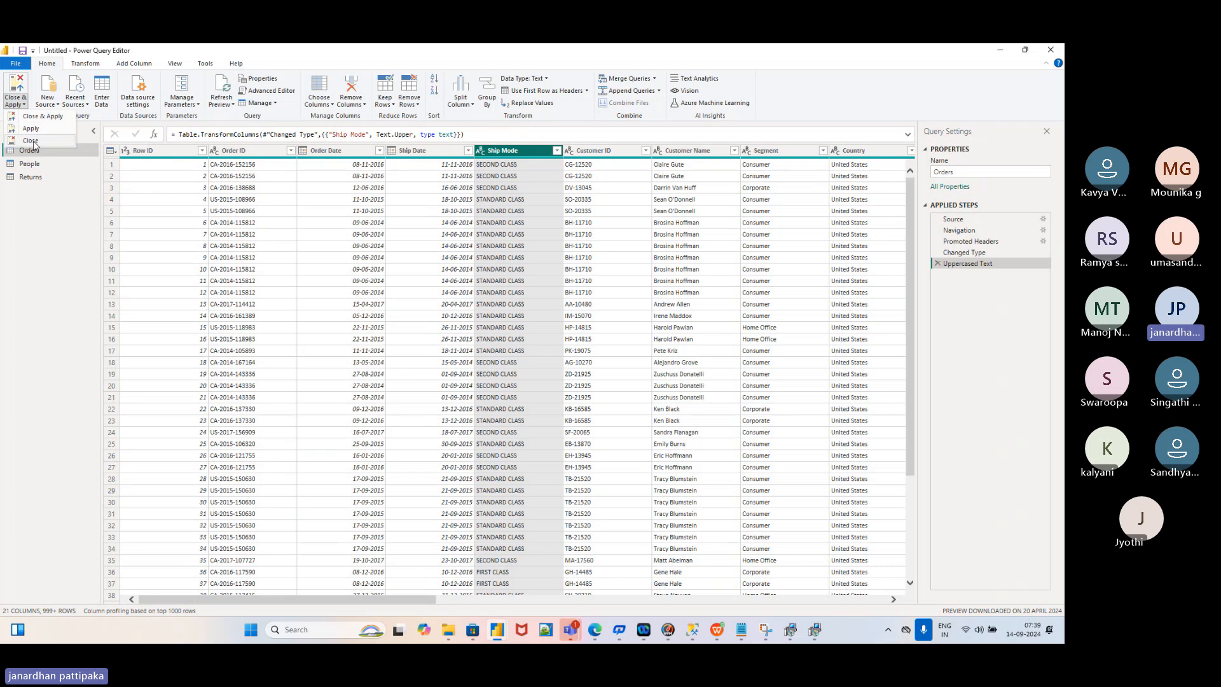
click(36, 121)
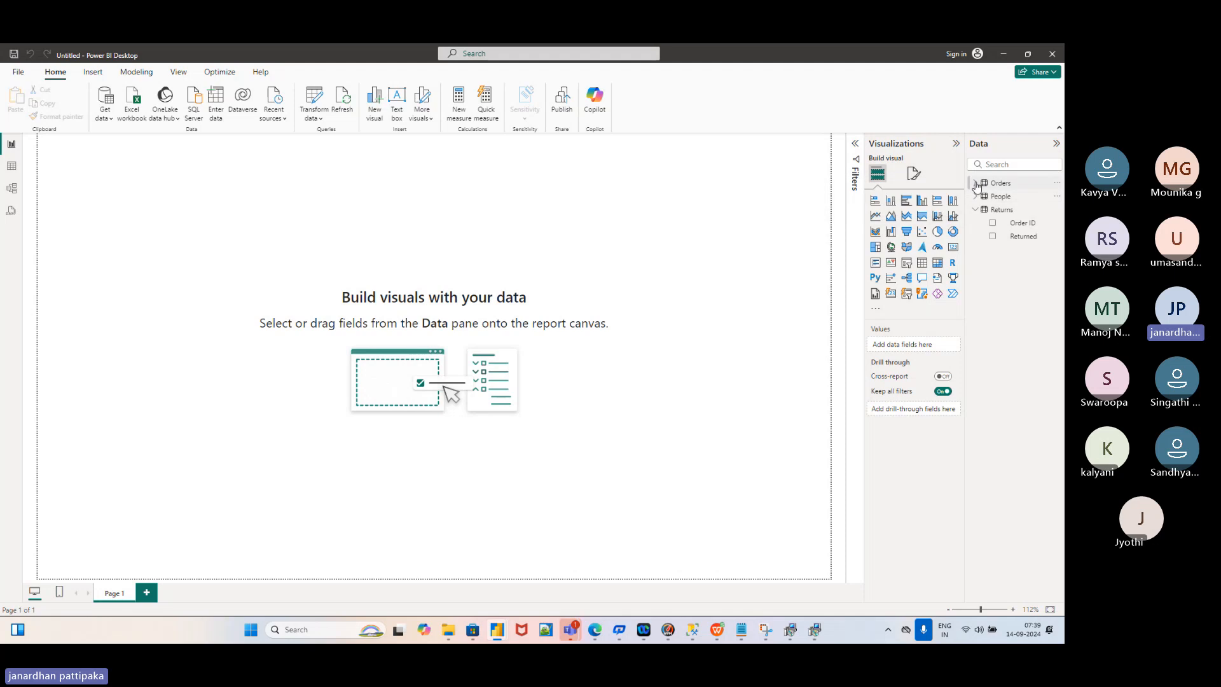
click(977, 210)
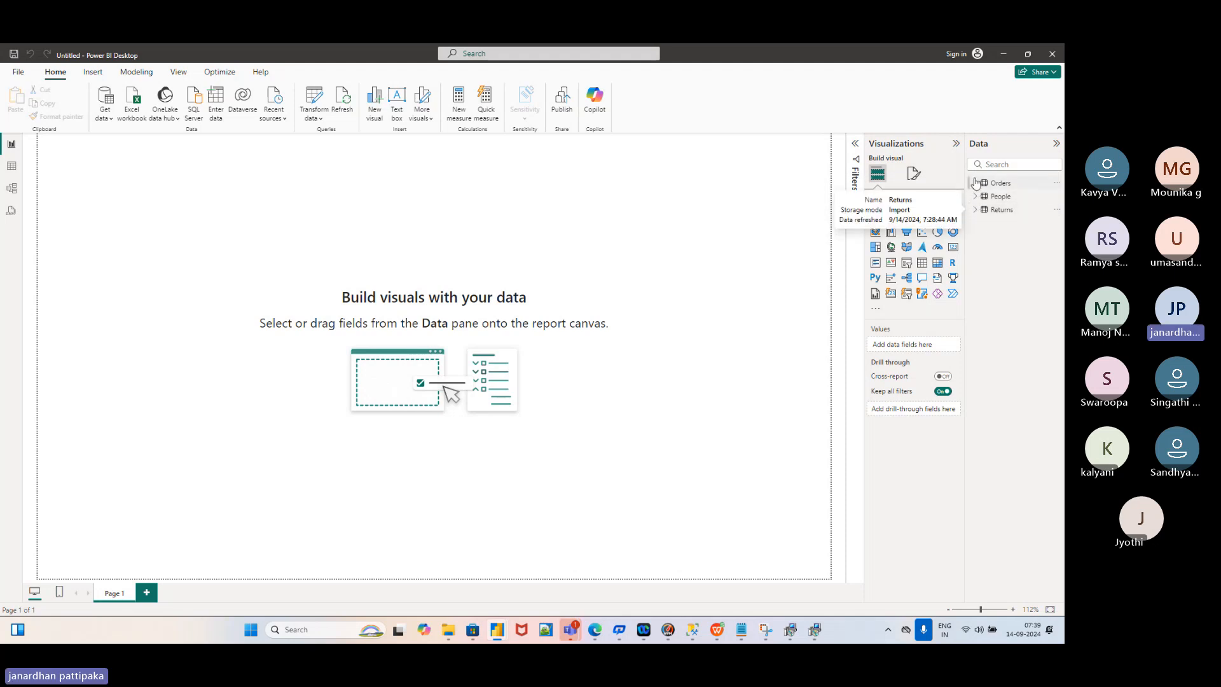
click(976, 183)
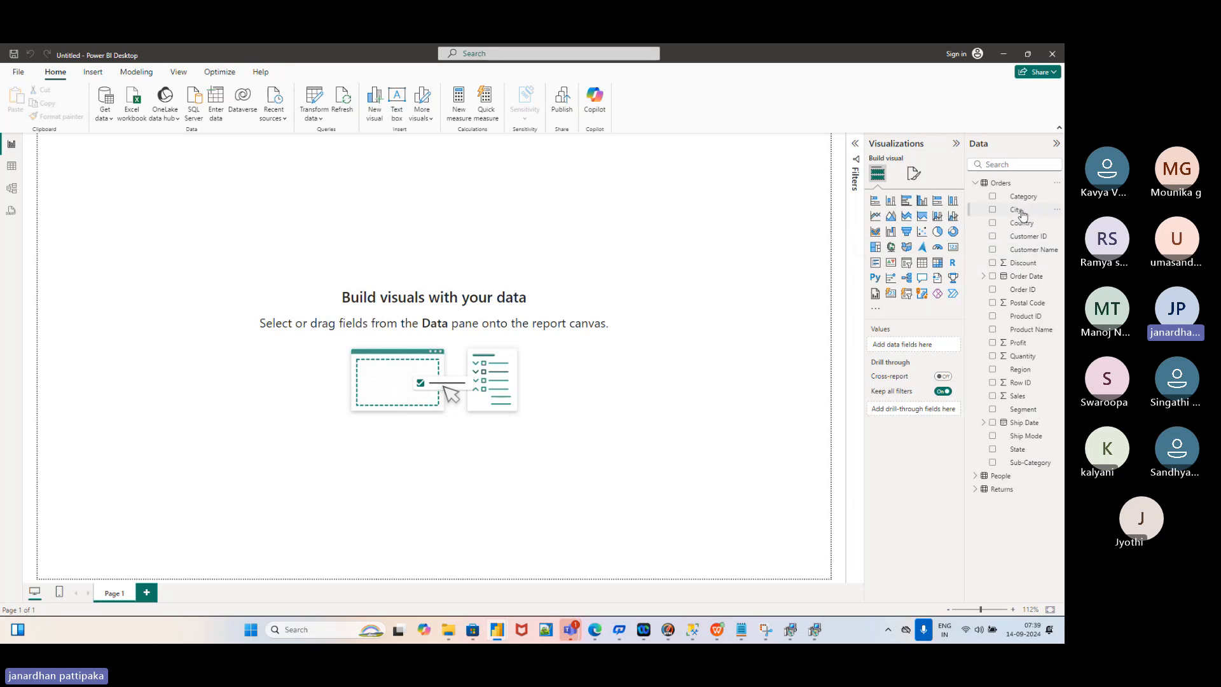
click(977, 188)
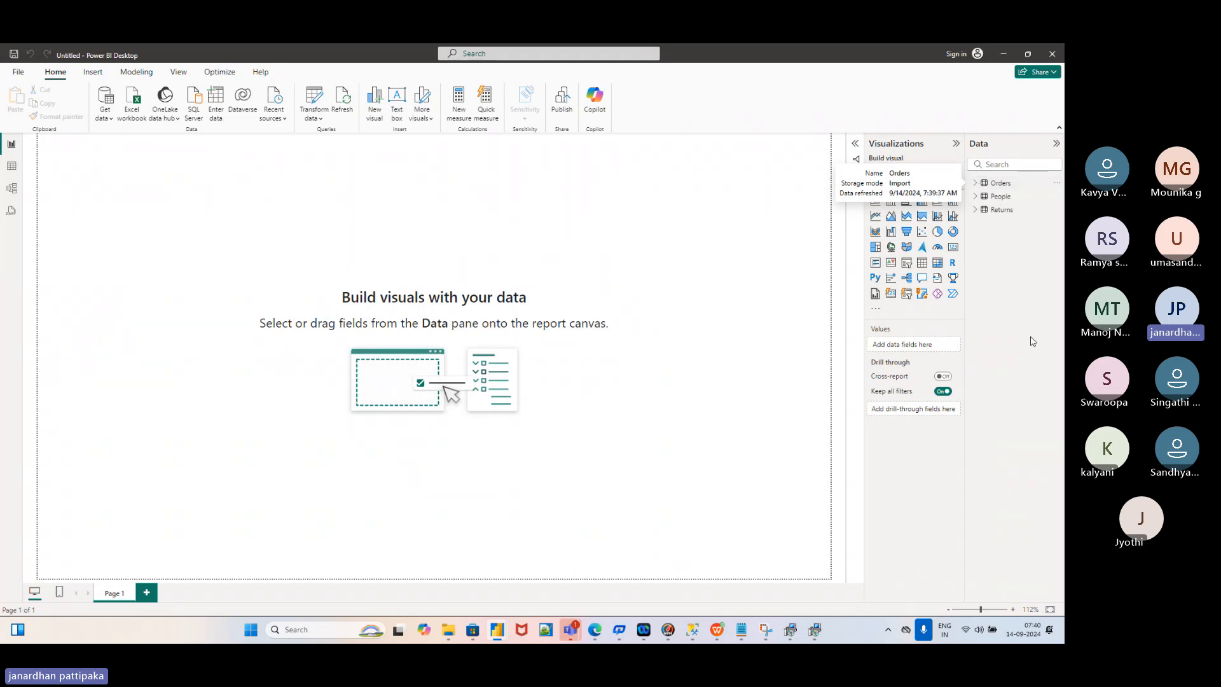
mouse_move(715, 635)
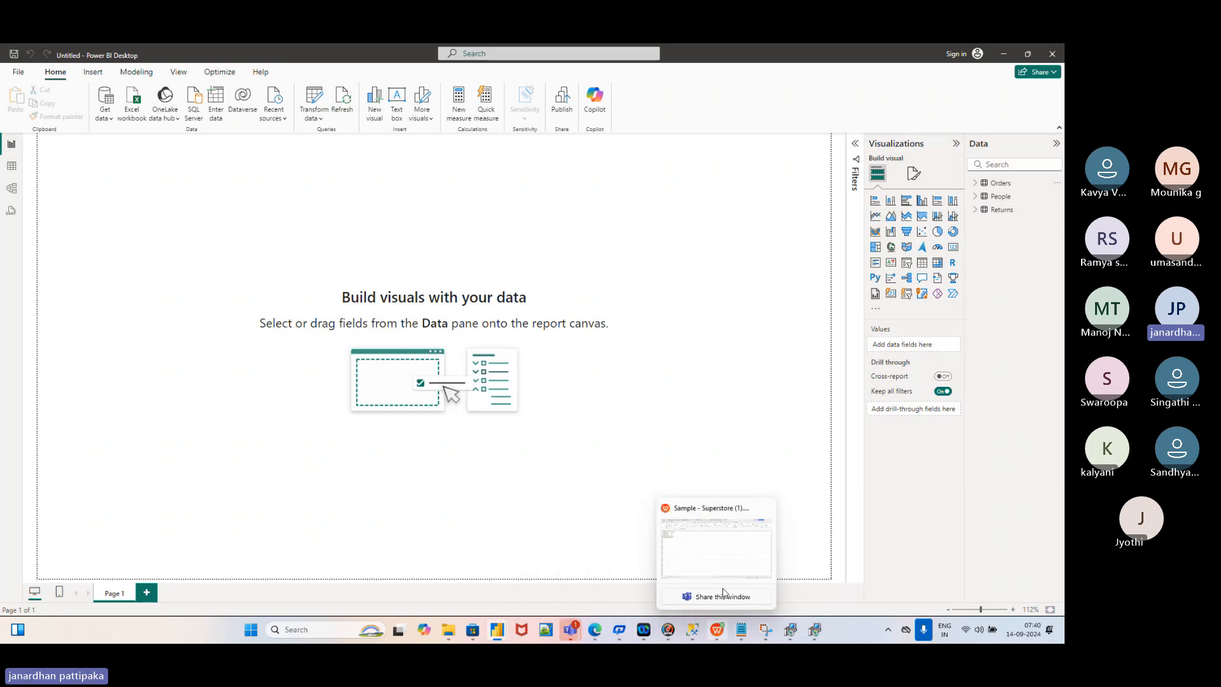
click(736, 543)
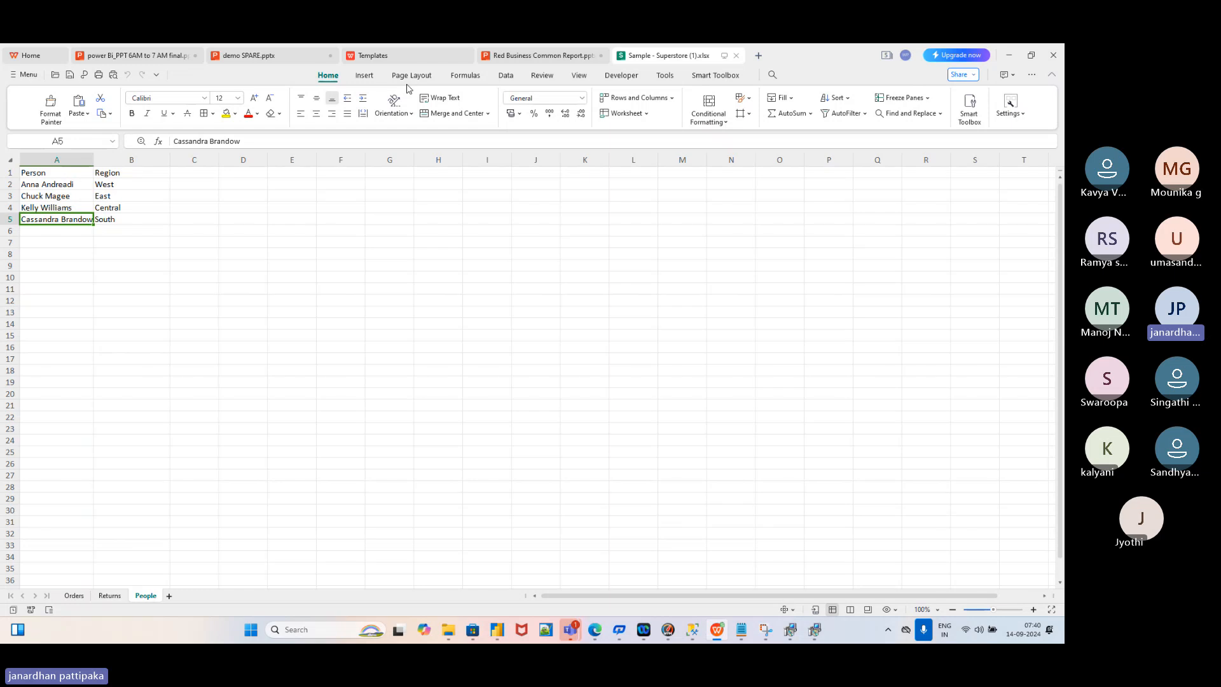
click(260, 56)
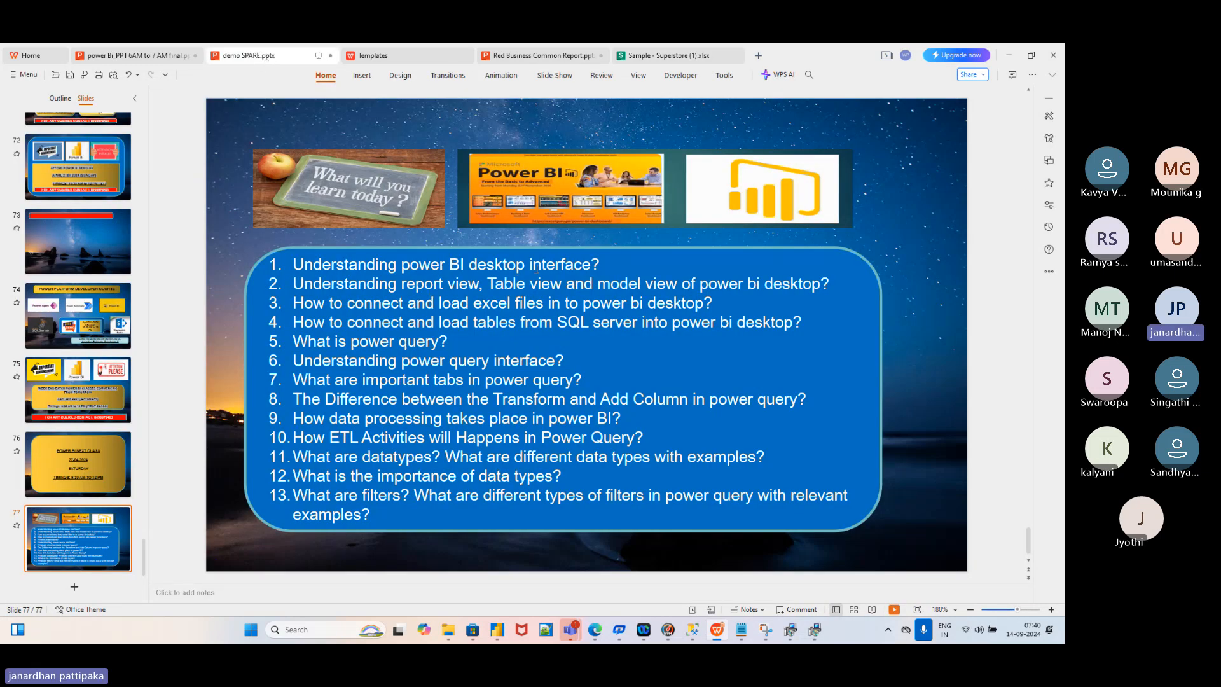
key(alt+Tab)
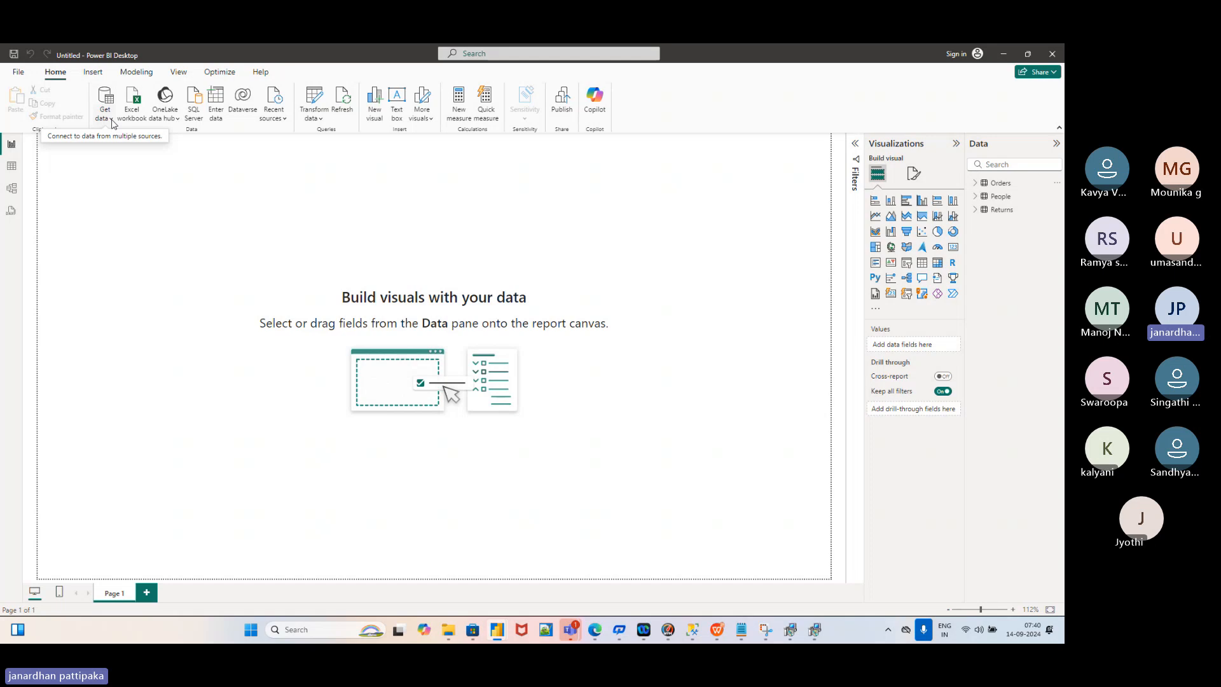
Choose Excel workbook from the Get data list to bring up the Open dialog
click(112, 119)
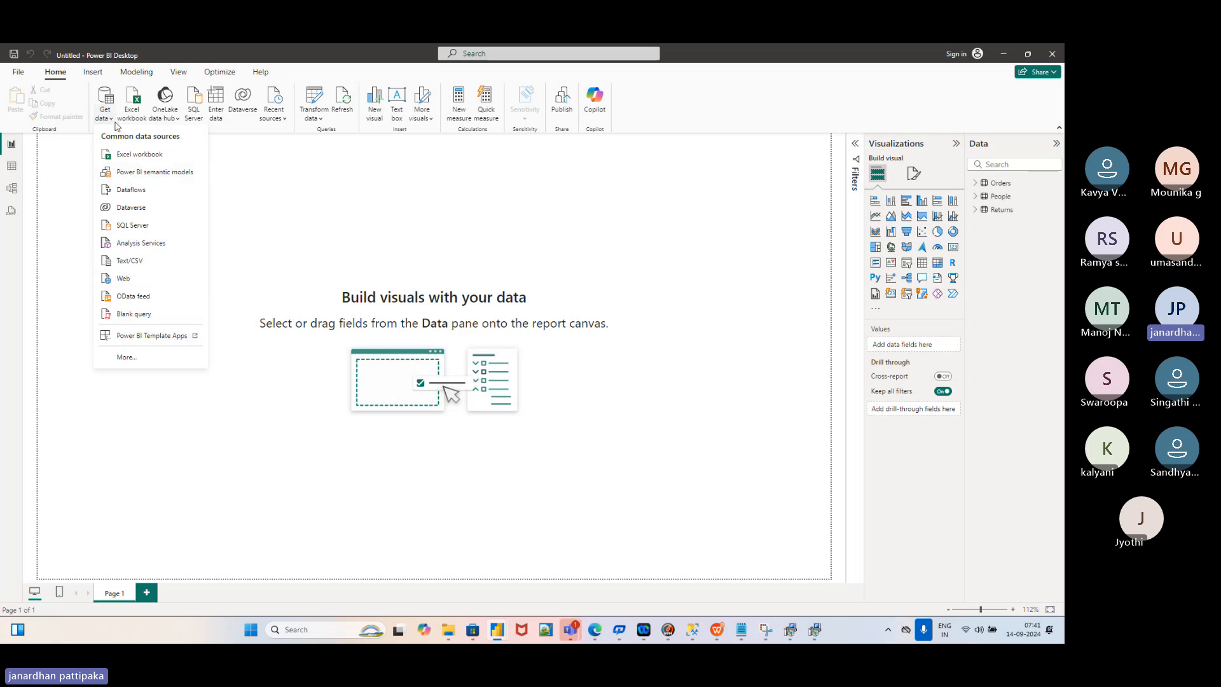
click(132, 158)
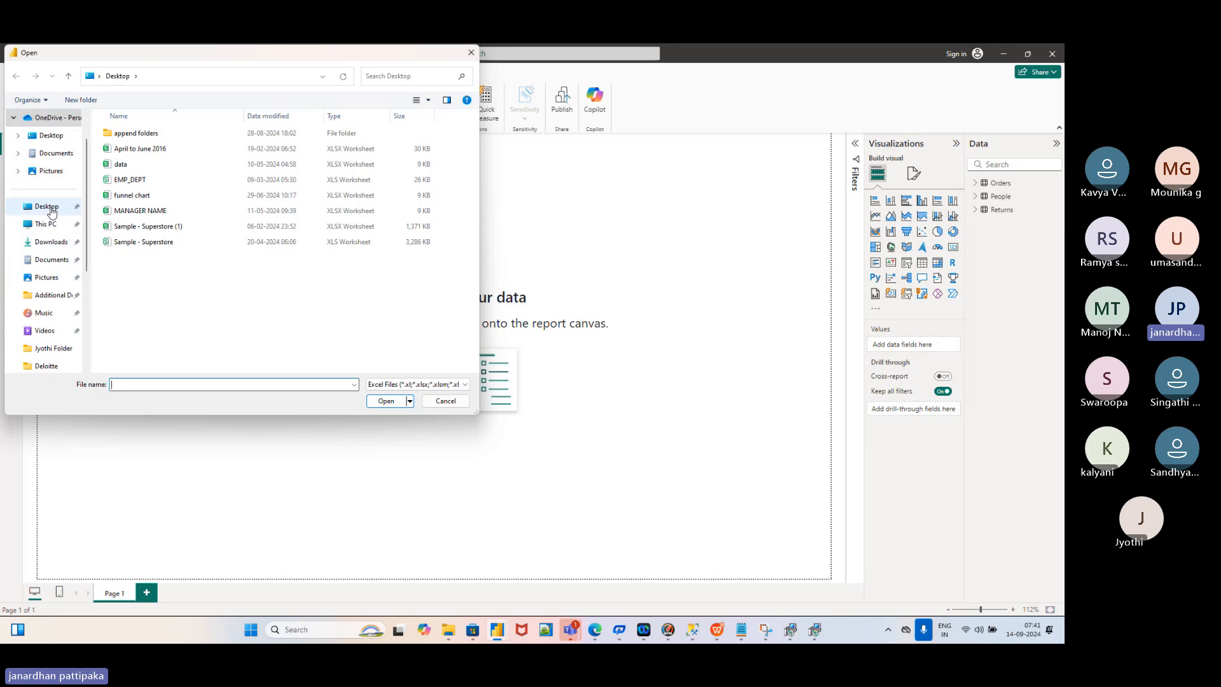
Select Sample - Superstore (1) on the Desktop, then cancel the Open dialog
click(51, 211)
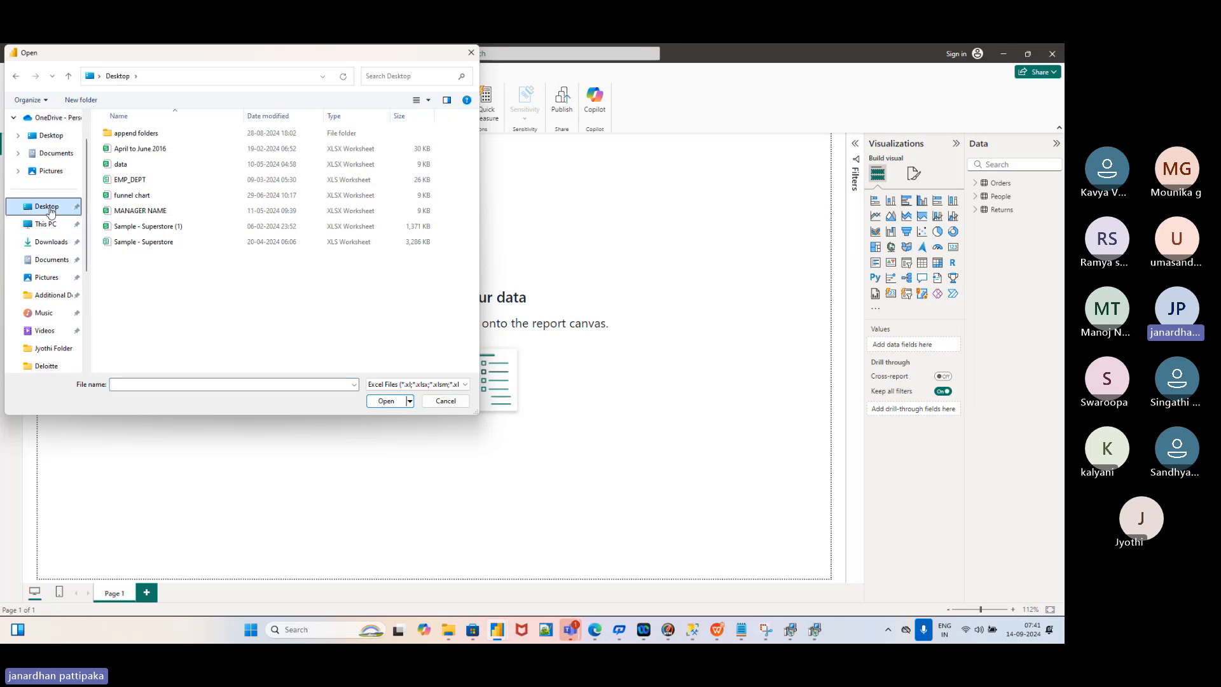
click(138, 228)
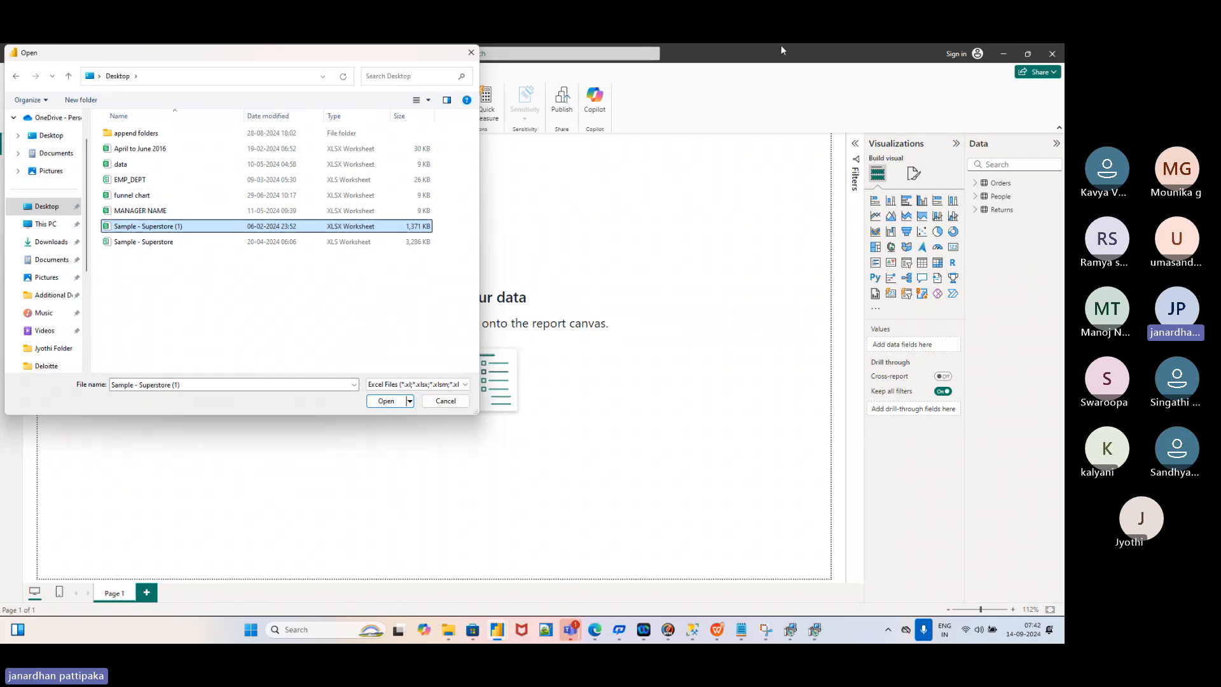
click(472, 53)
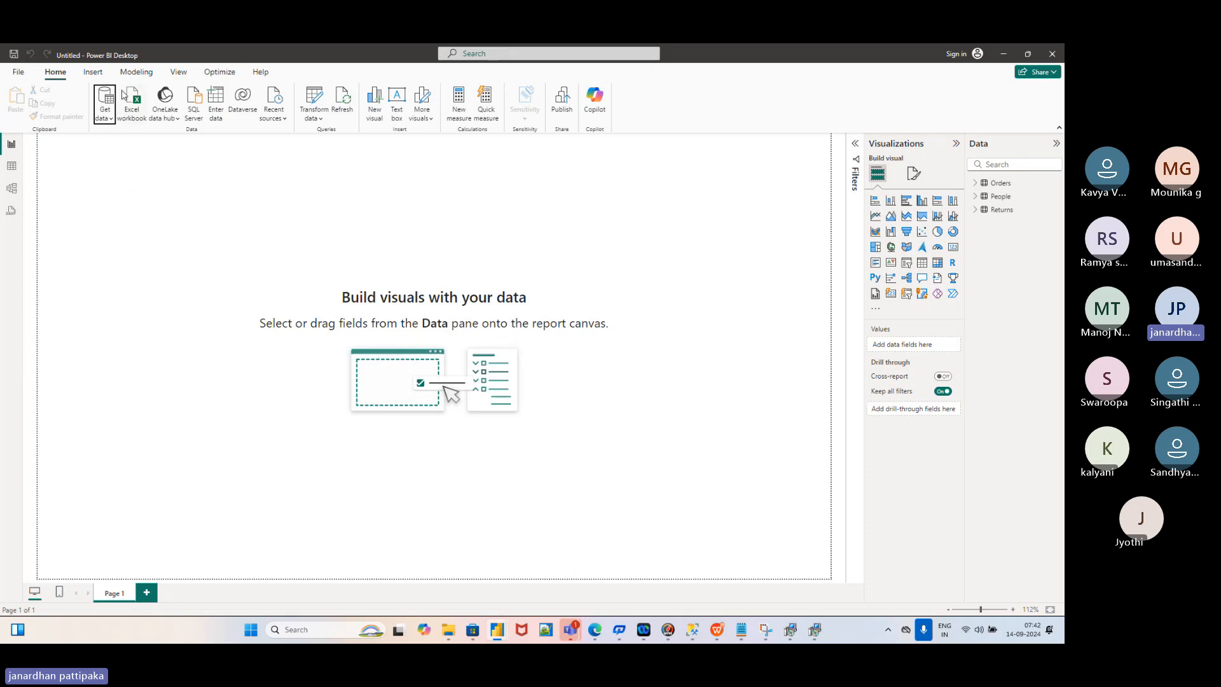
Open and close the Get data list, then expand the Orders table's fields
click(110, 120)
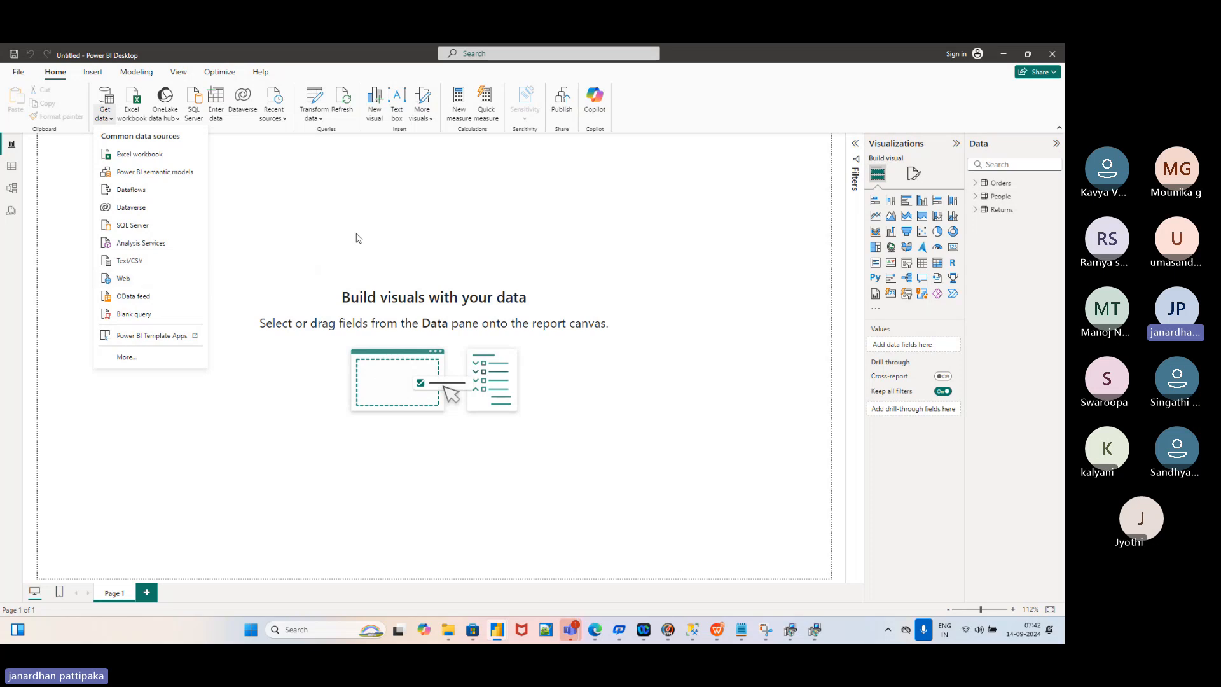
click(435, 254)
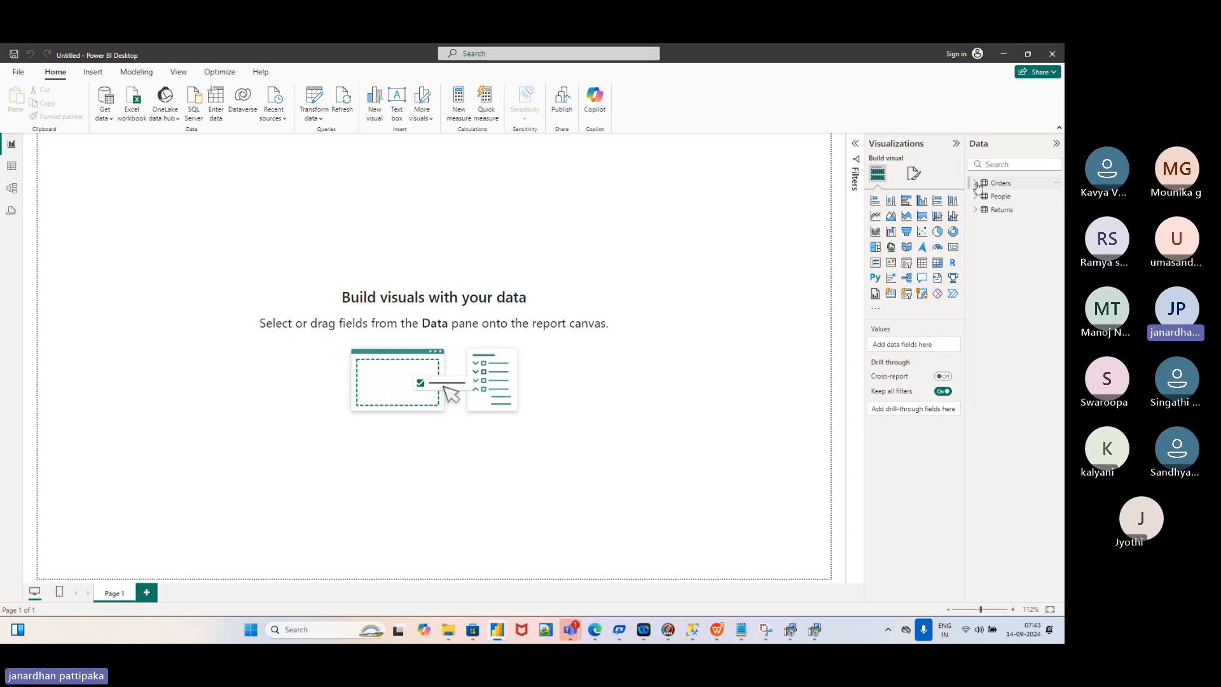
click(977, 184)
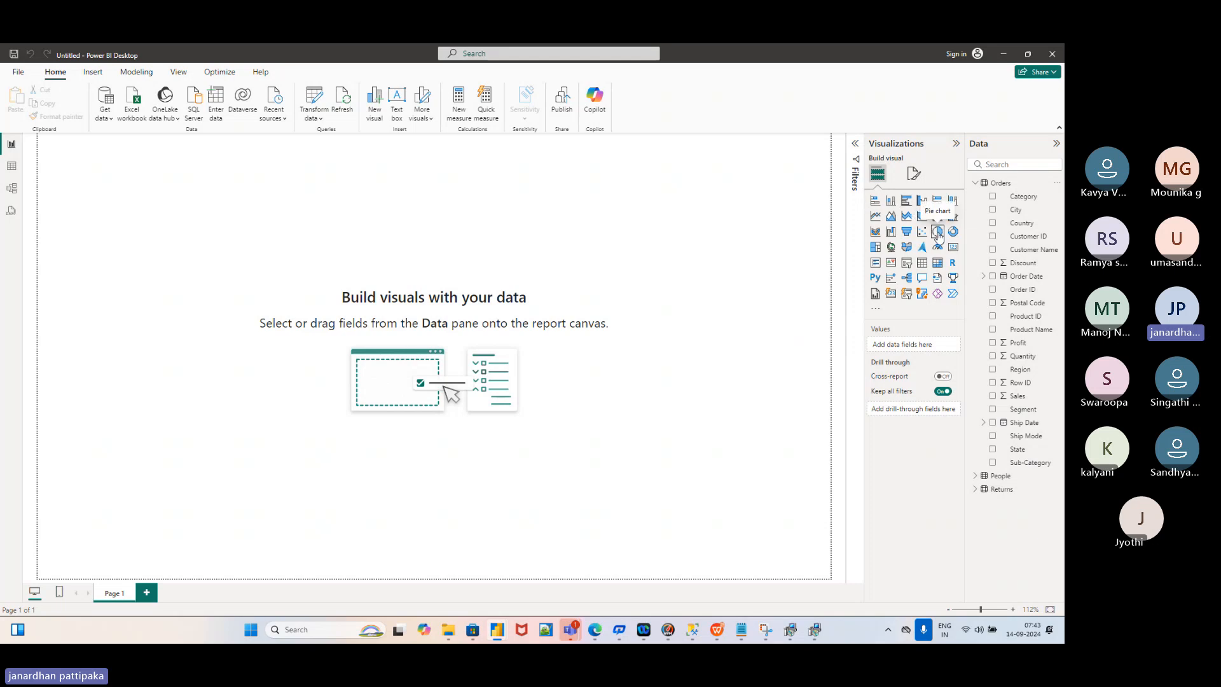
Add a pie chart with Region as the legend and Sales as the values
click(939, 237)
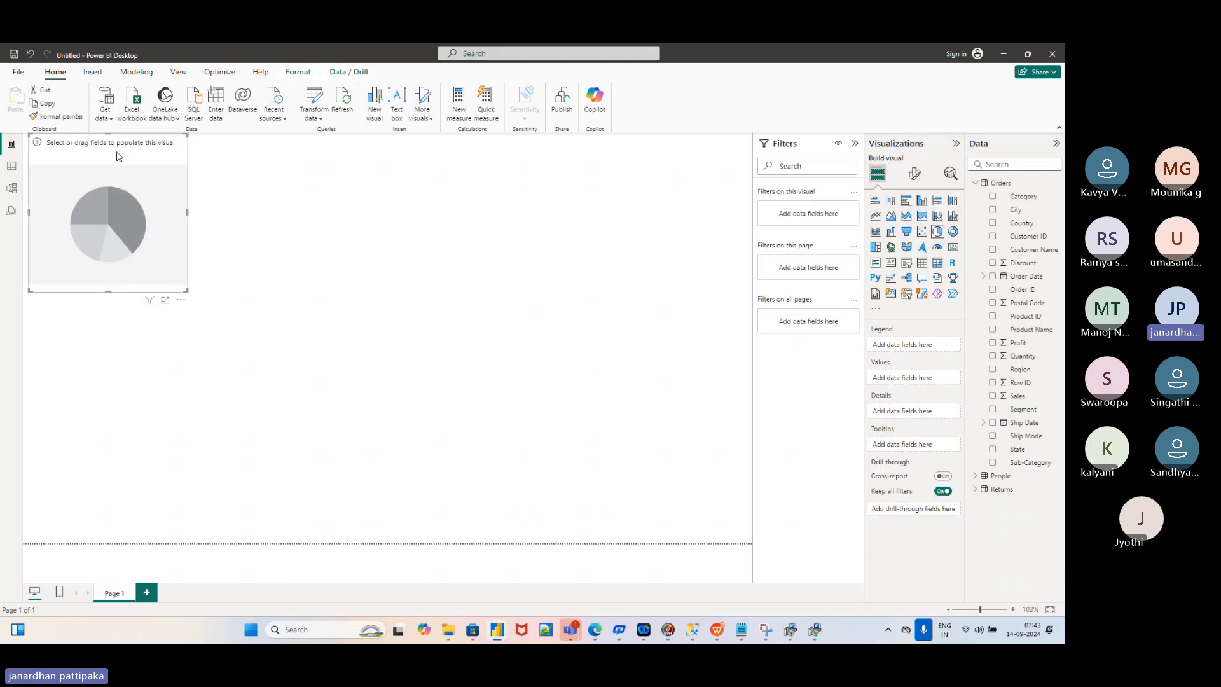
drag(133, 179, 142, 205)
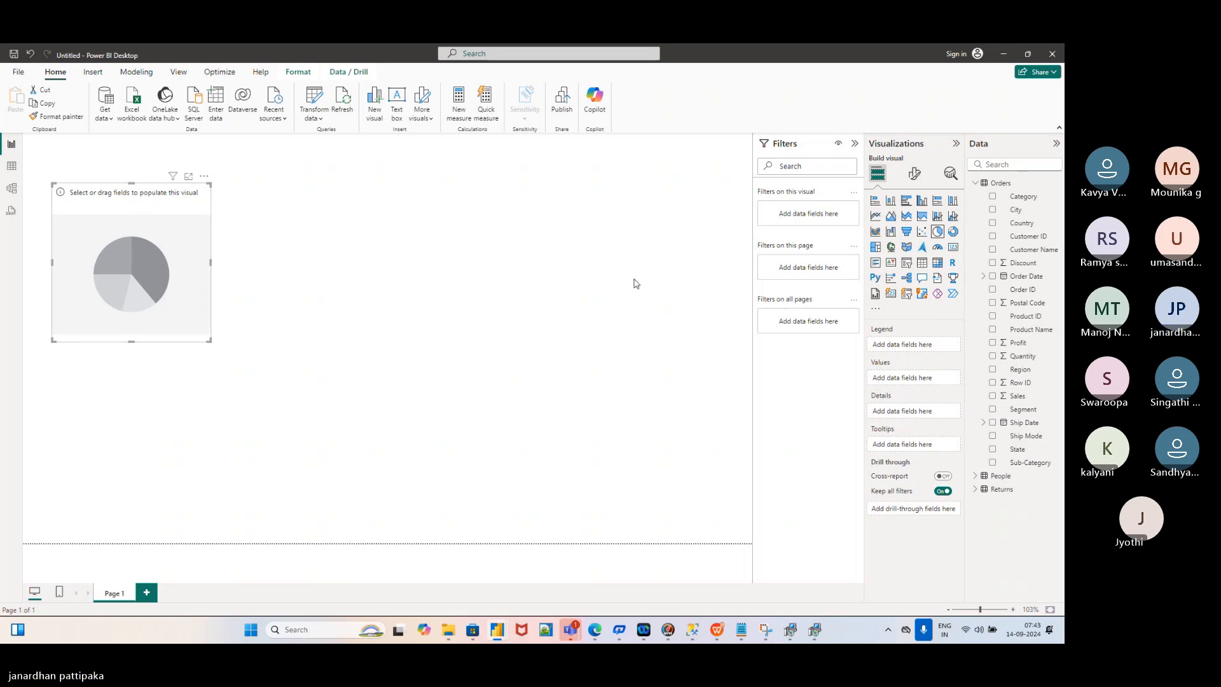
click(993, 370)
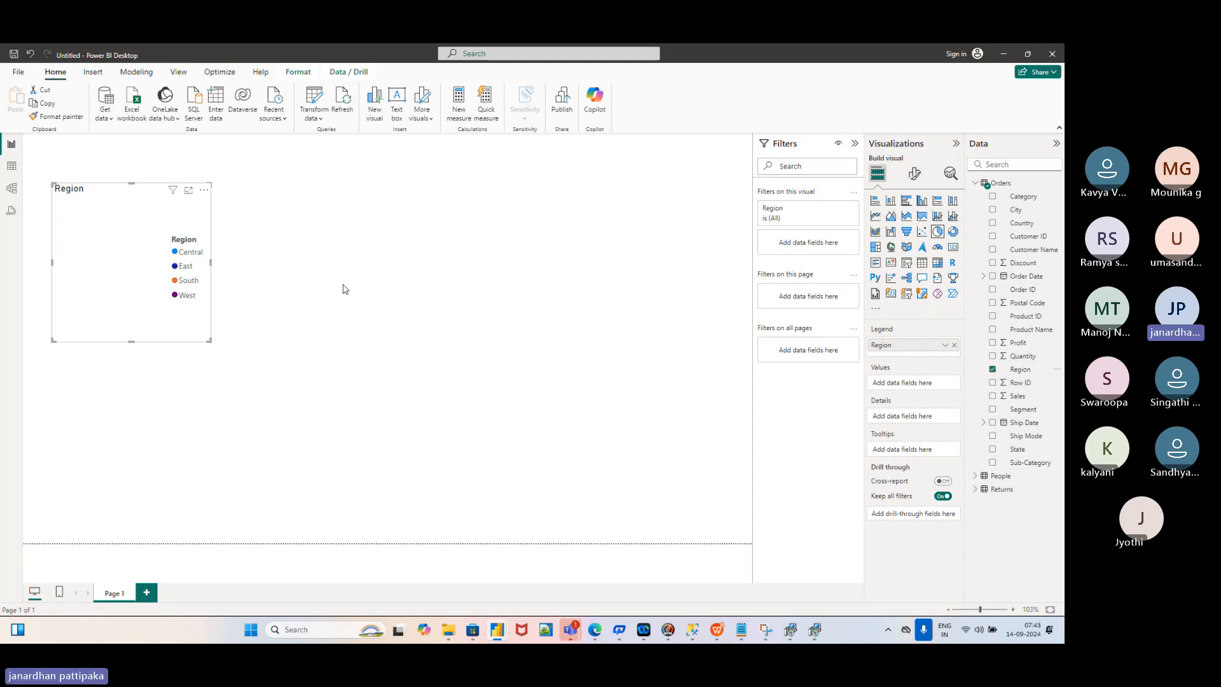
click(992, 397)
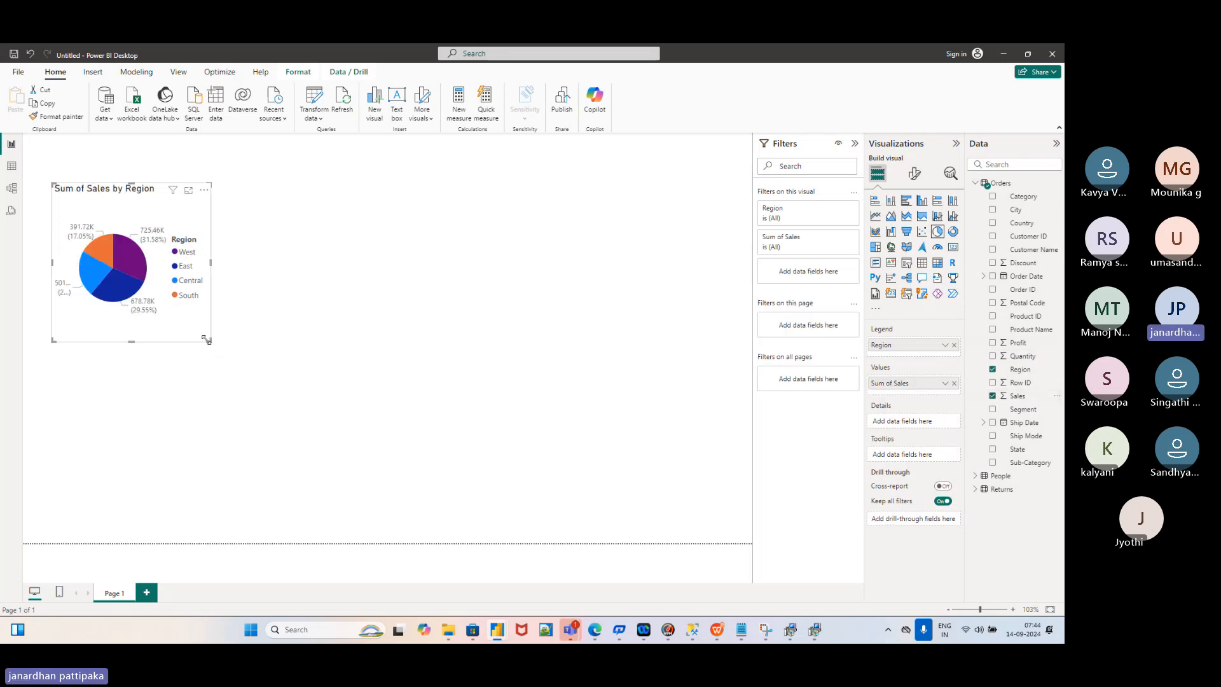
Resize the Sum of Sales by Region pie chart and move it toward the top-left
drag(210, 342, 289, 355)
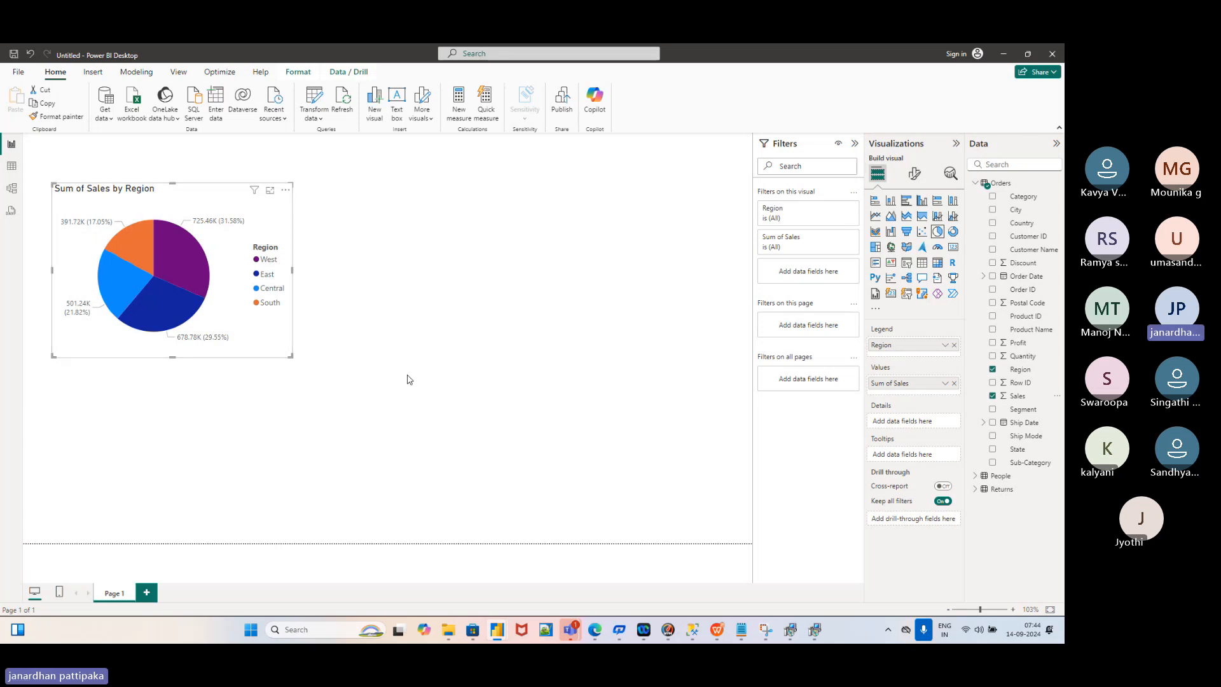
drag(291, 357, 265, 351)
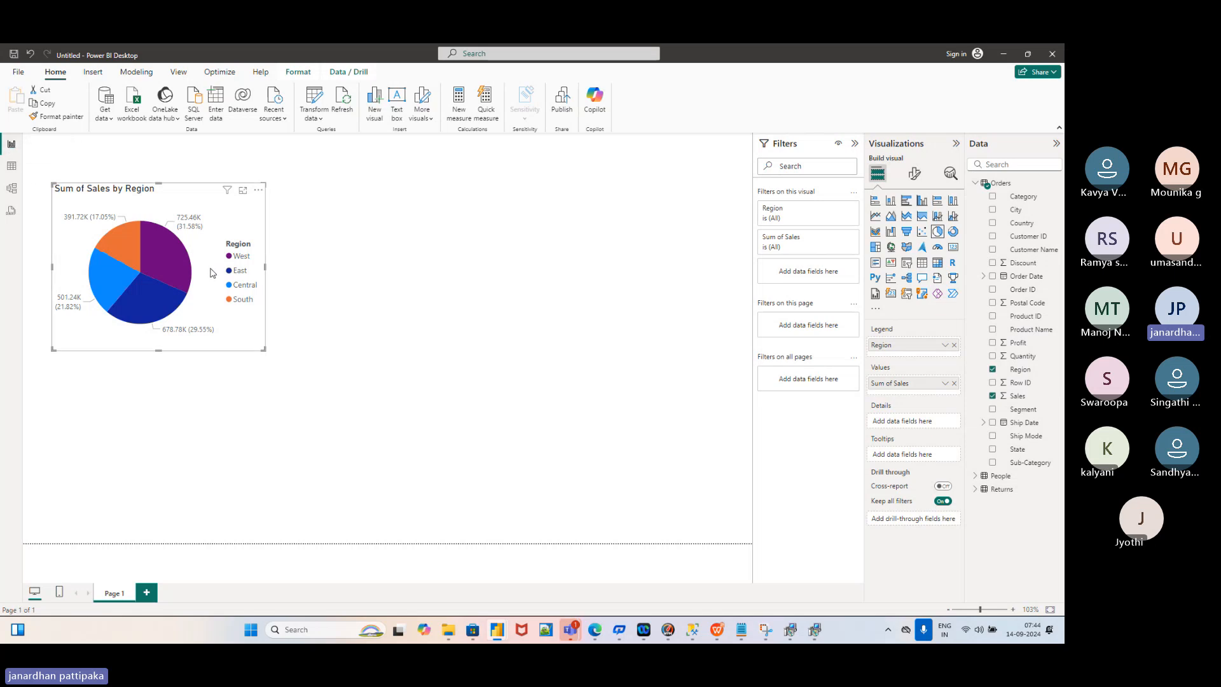
click(264, 356)
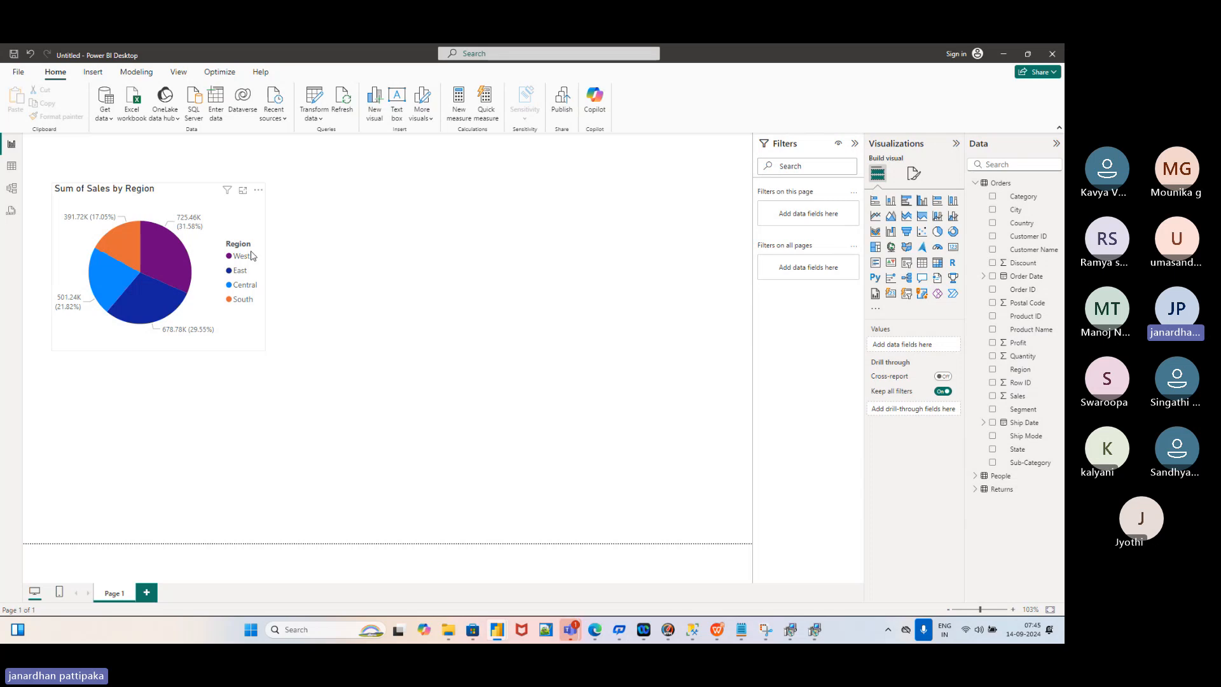
click(243, 220)
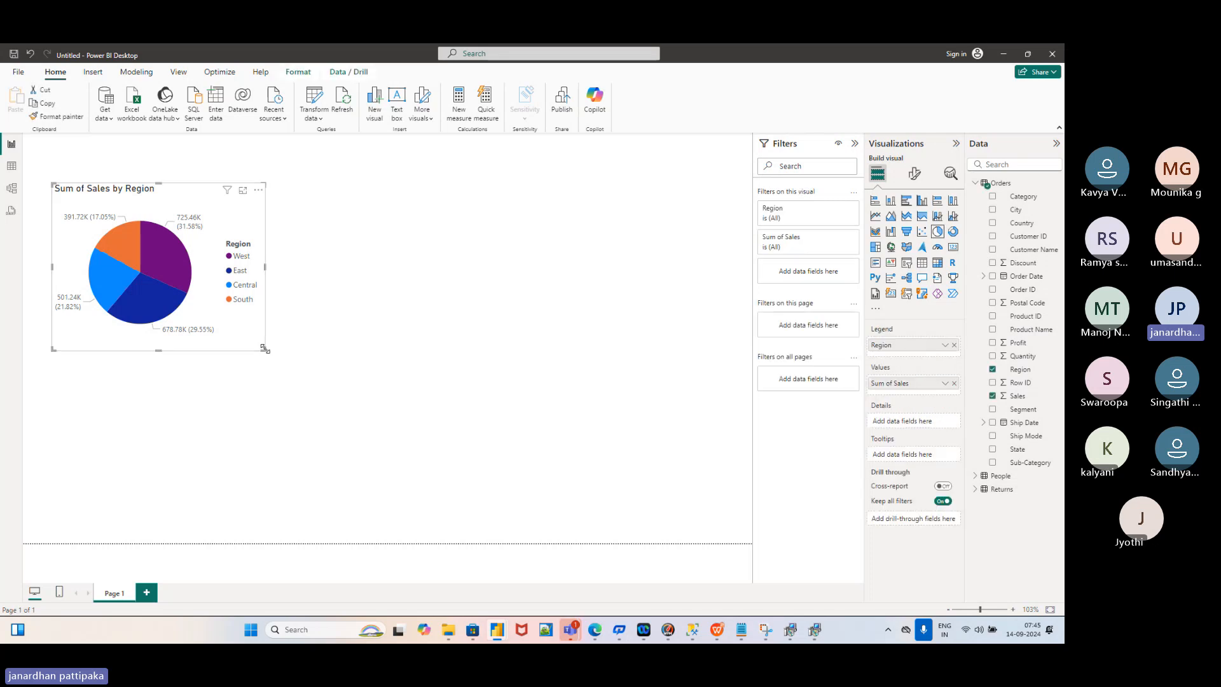
drag(264, 351, 261, 333)
drag(206, 208, 216, 173)
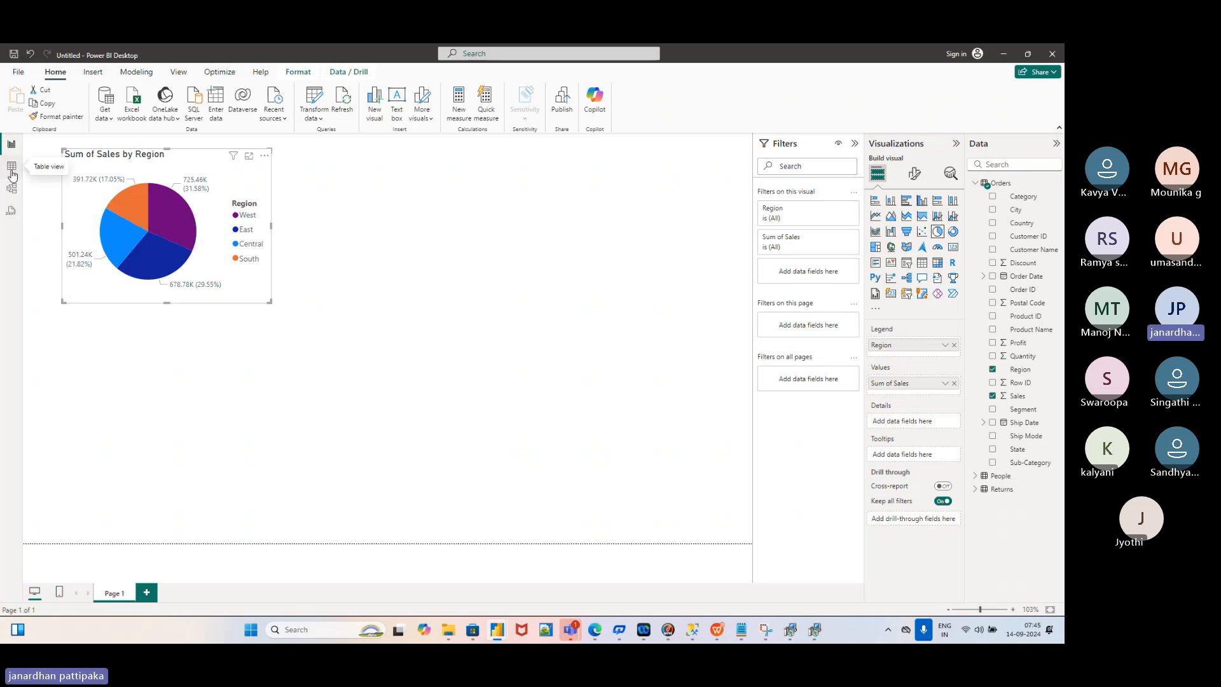
Switch to Table view and scroll across the Orders table's 9,994 rows of data
click(11, 170)
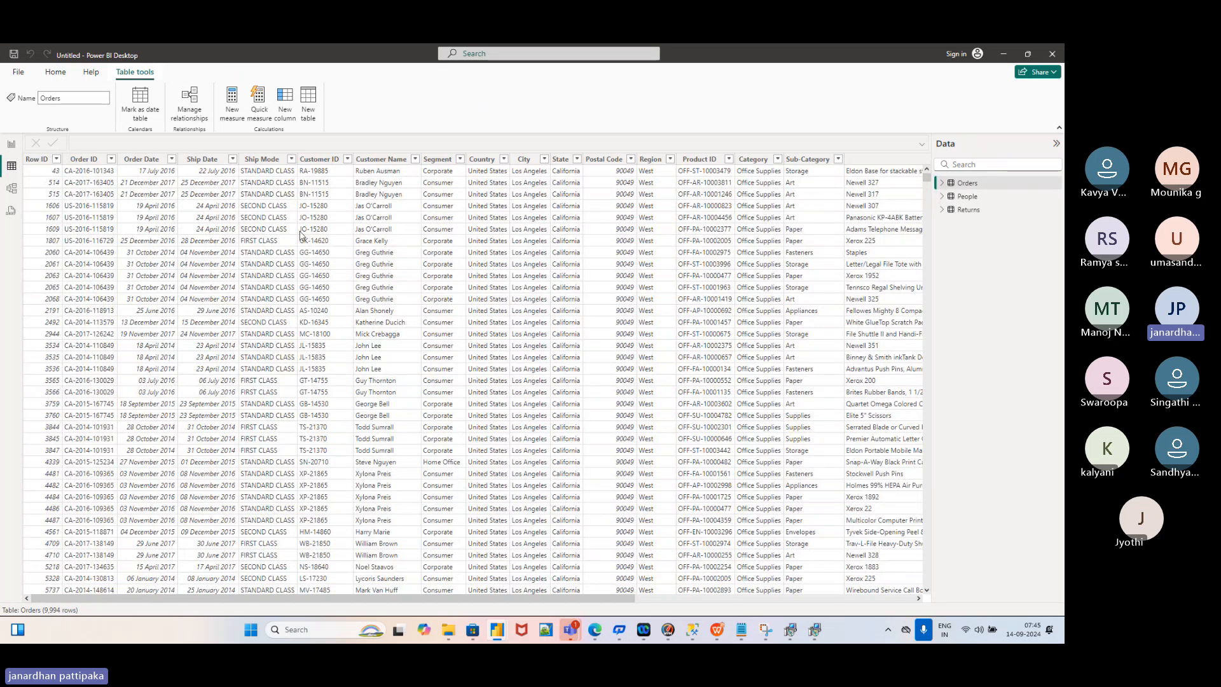
scroll(301, 236, right, 3)
scroll(301, 235, right, 10)
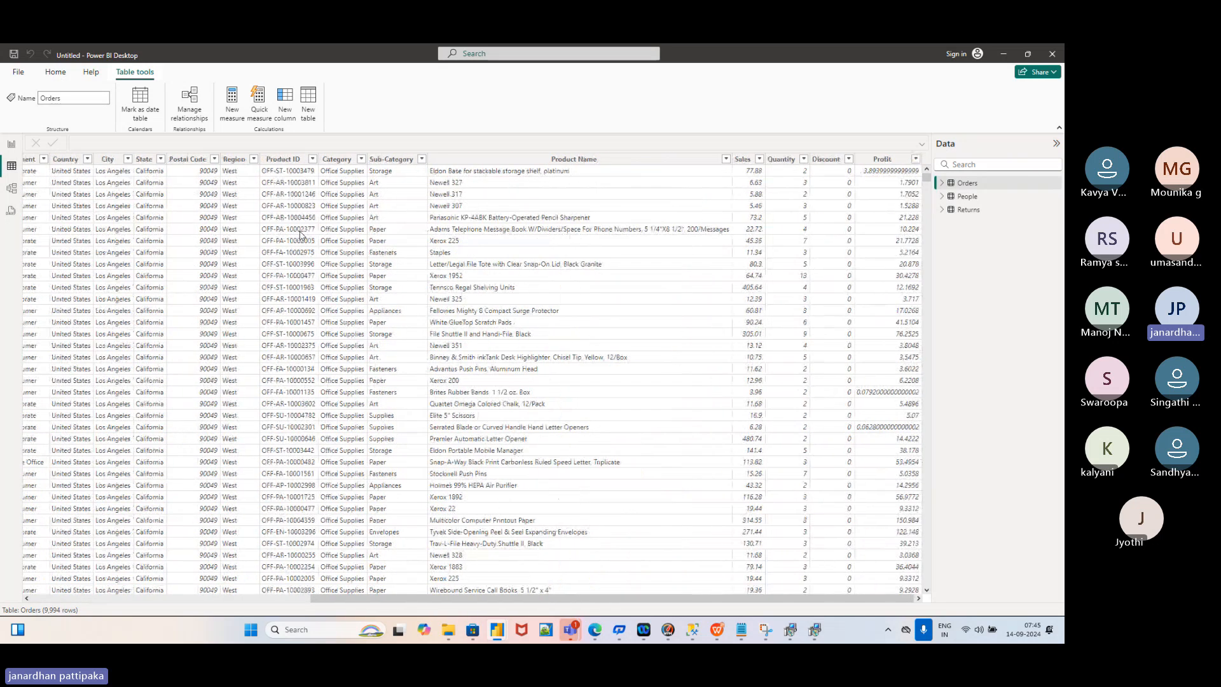
scroll(153, 257, left, 15)
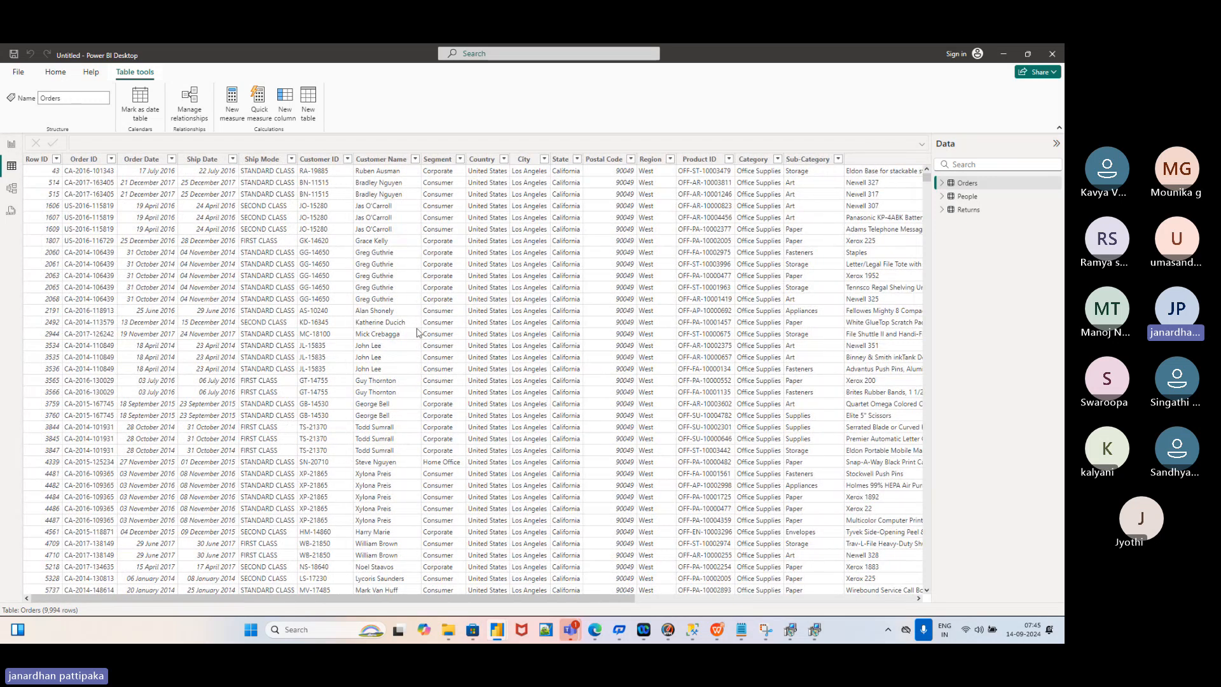
mouse_move(718, 630)
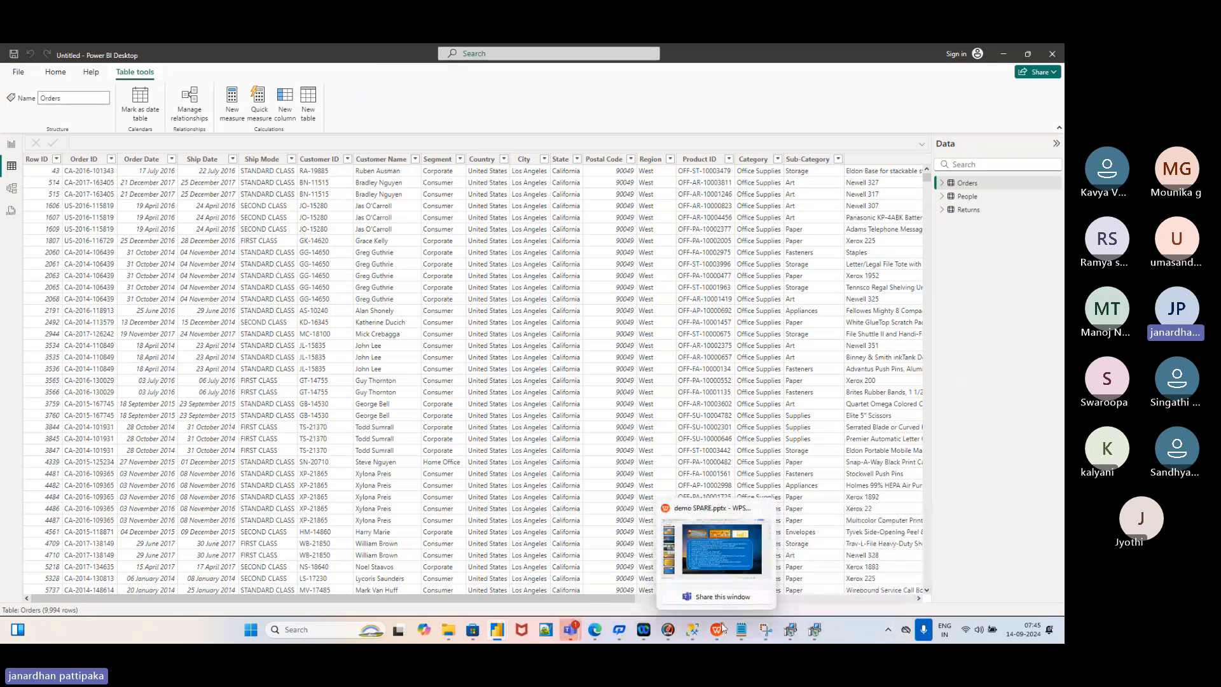
Show the Sample - Superstore (1) workbook's Orders sheet in WPS Office, then Alt+Tab back to Power BI
click(728, 572)
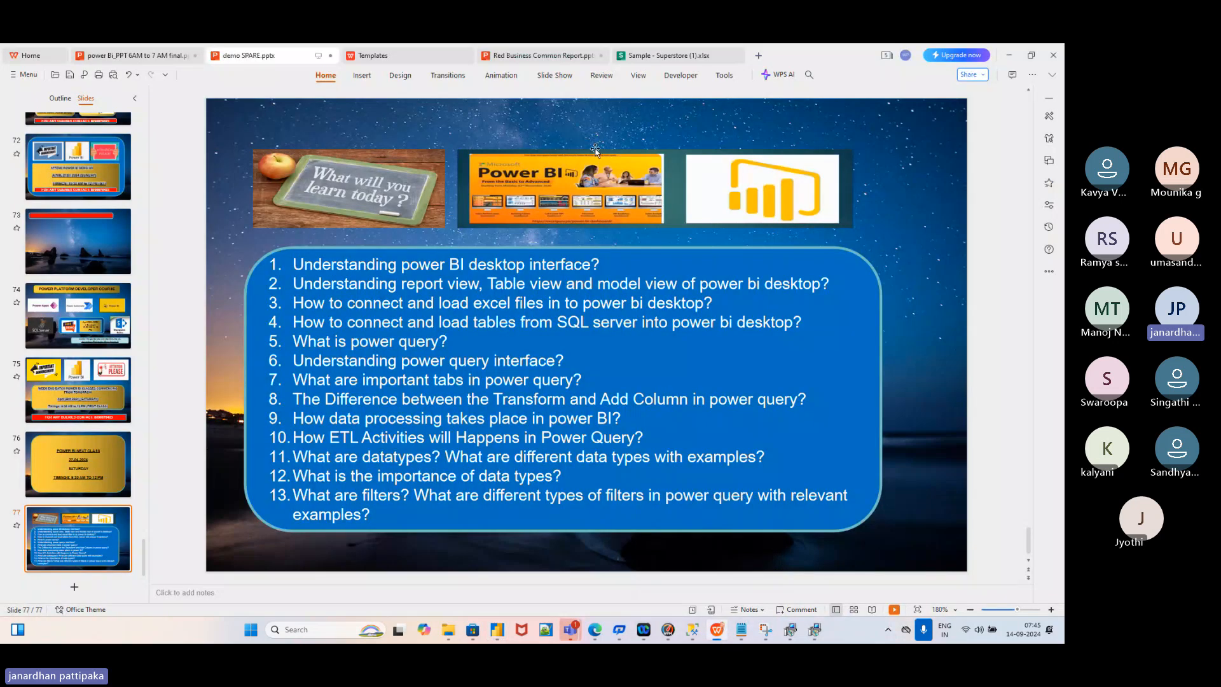
click(639, 56)
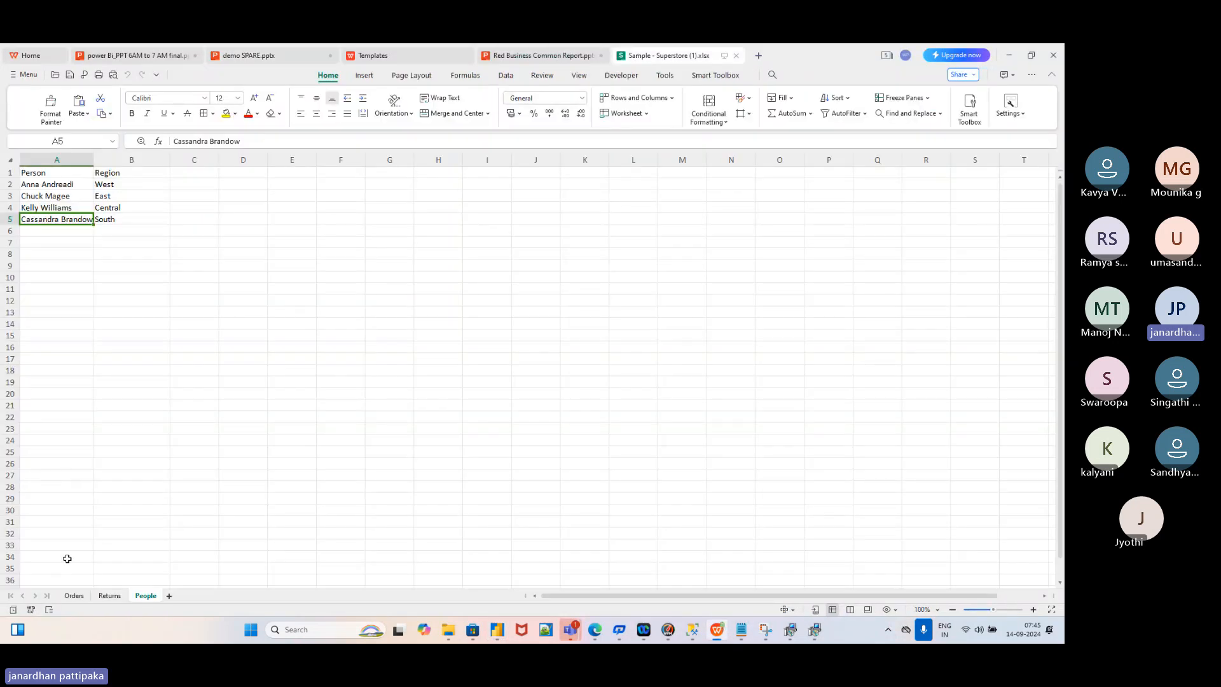
click(71, 597)
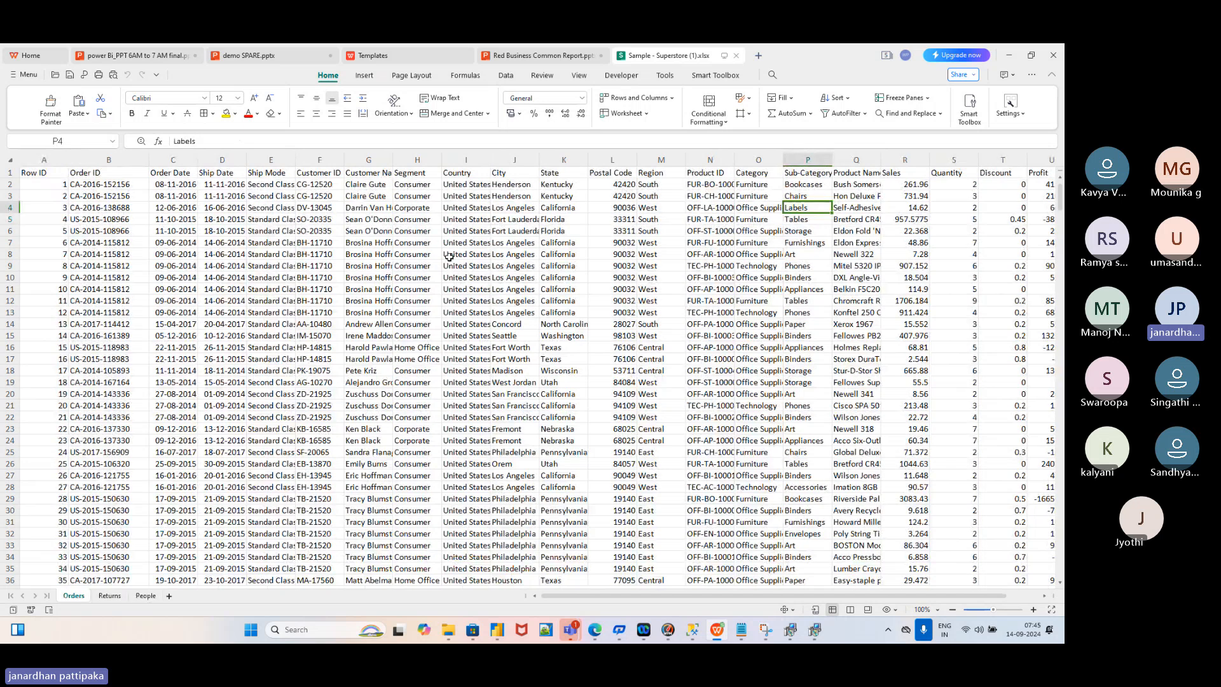
key(alt+Tab)
key(alt+Tab)
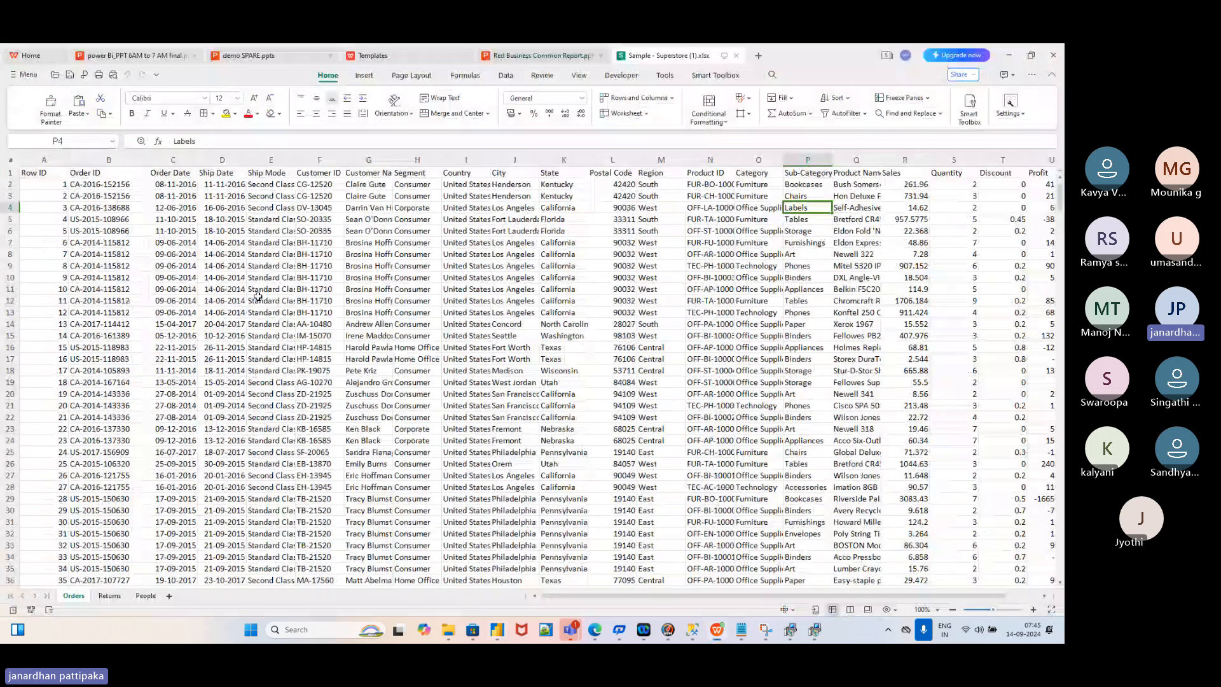
key(alt+Tab)
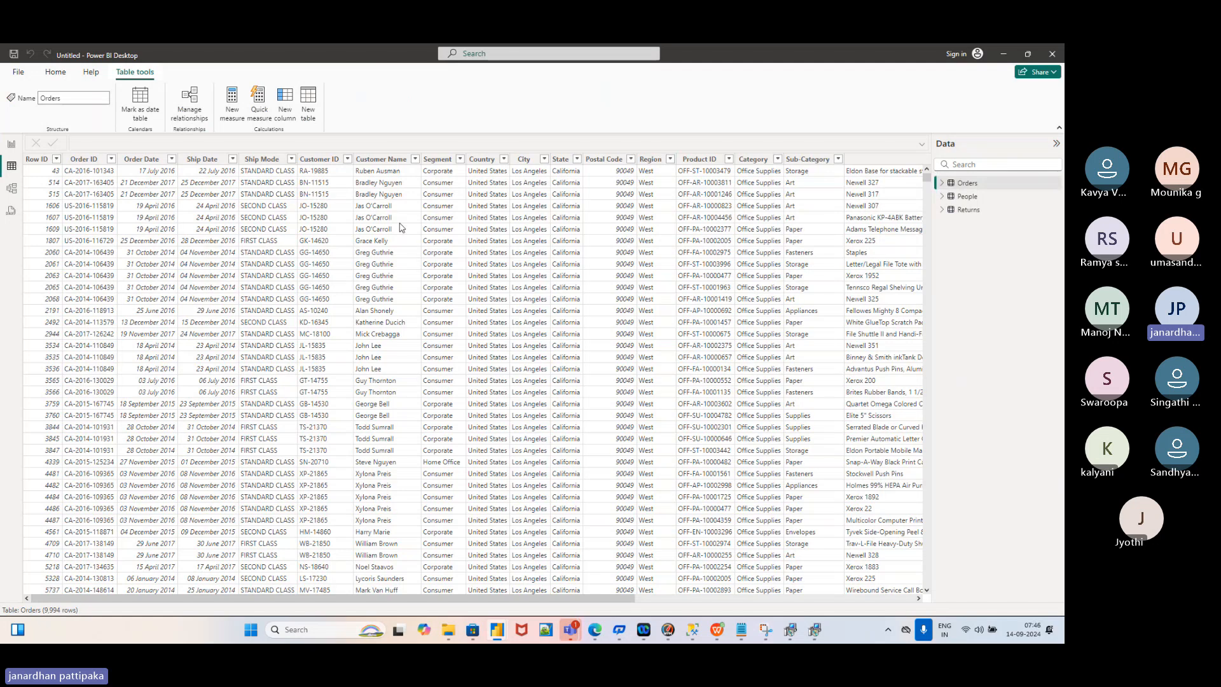
Browse the rows of the Orders, People and Returns tables in the Data pane
click(976, 184)
click(967, 197)
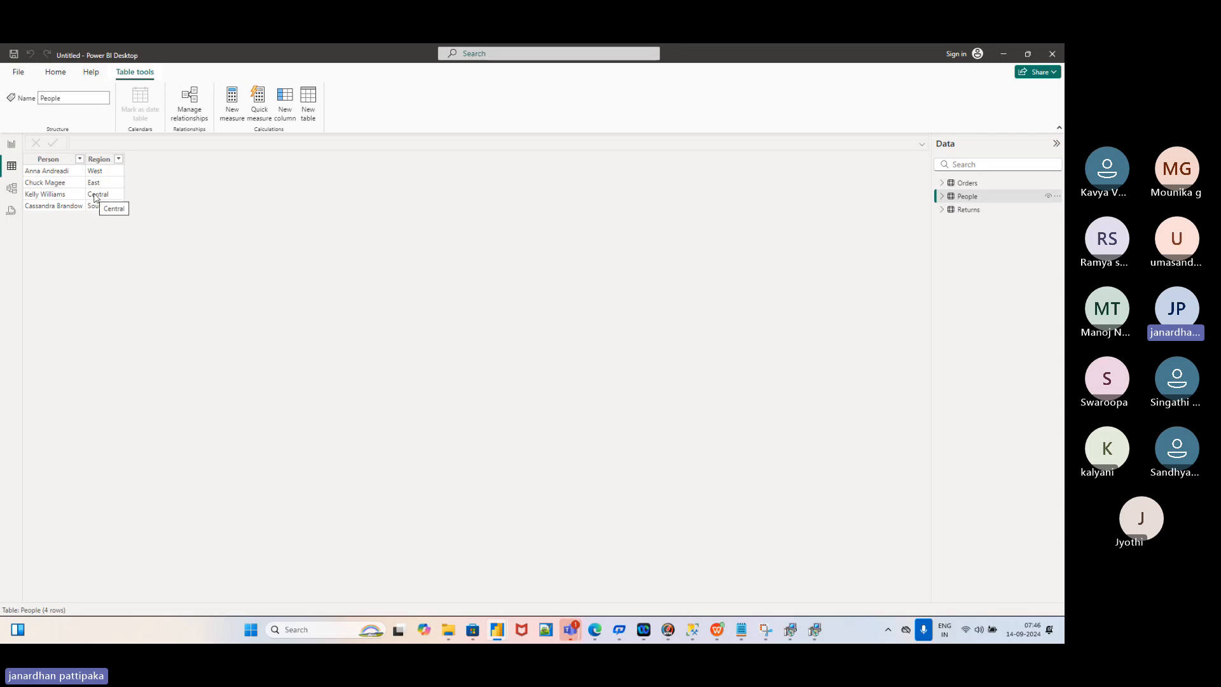
click(966, 212)
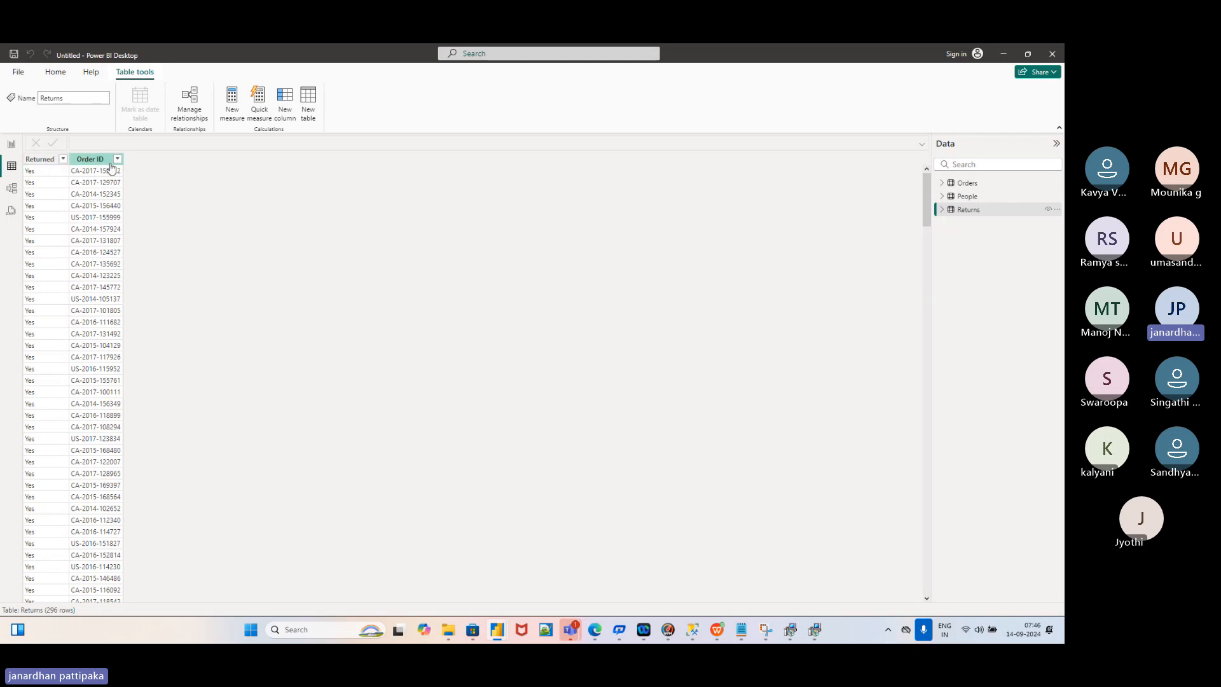
Flip from Report to Table view, then bring up the model diagram of the three tables
click(11, 147)
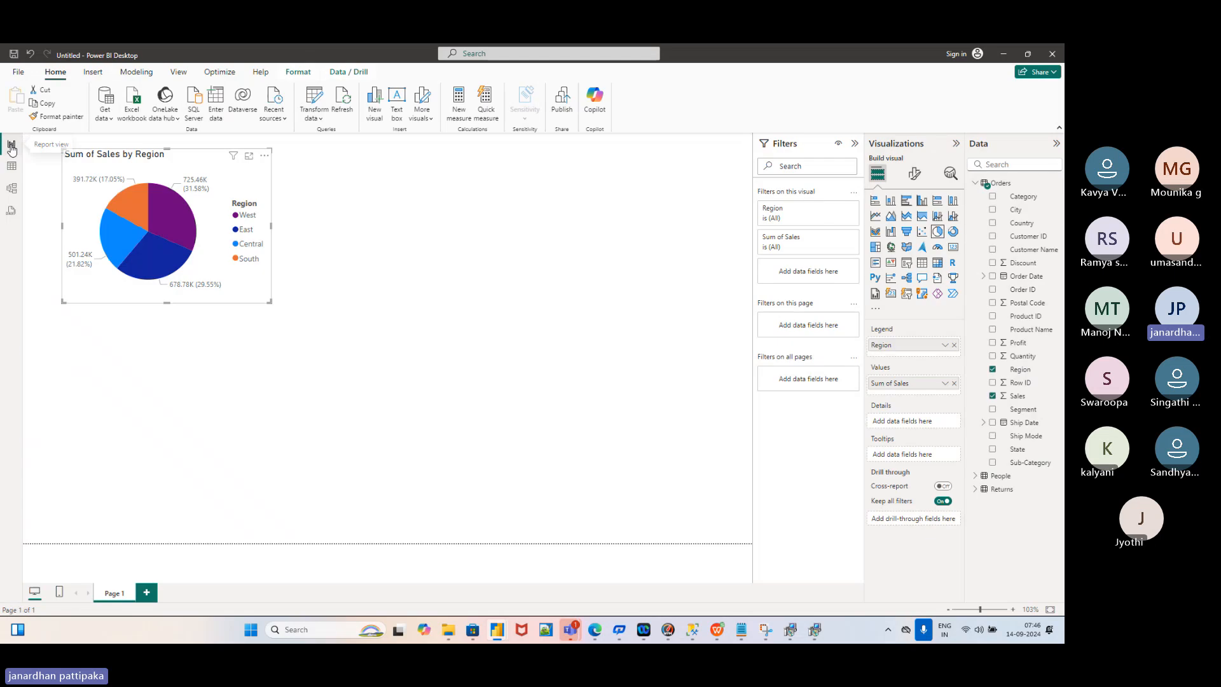
click(12, 168)
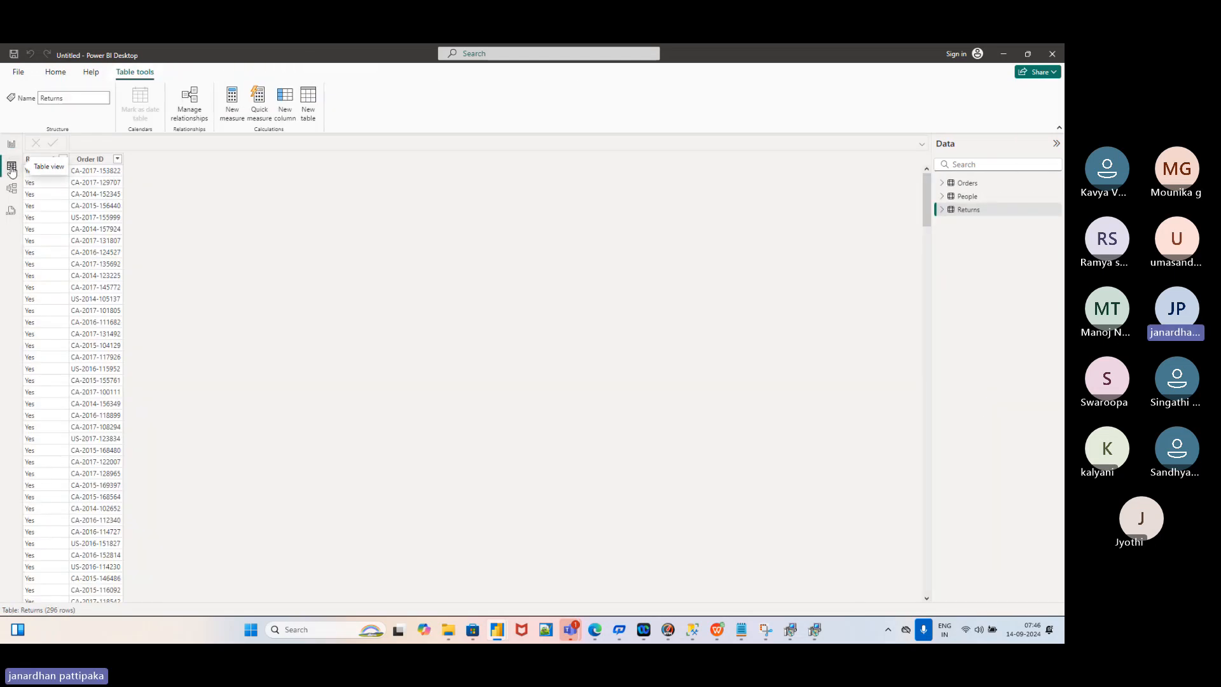
click(12, 192)
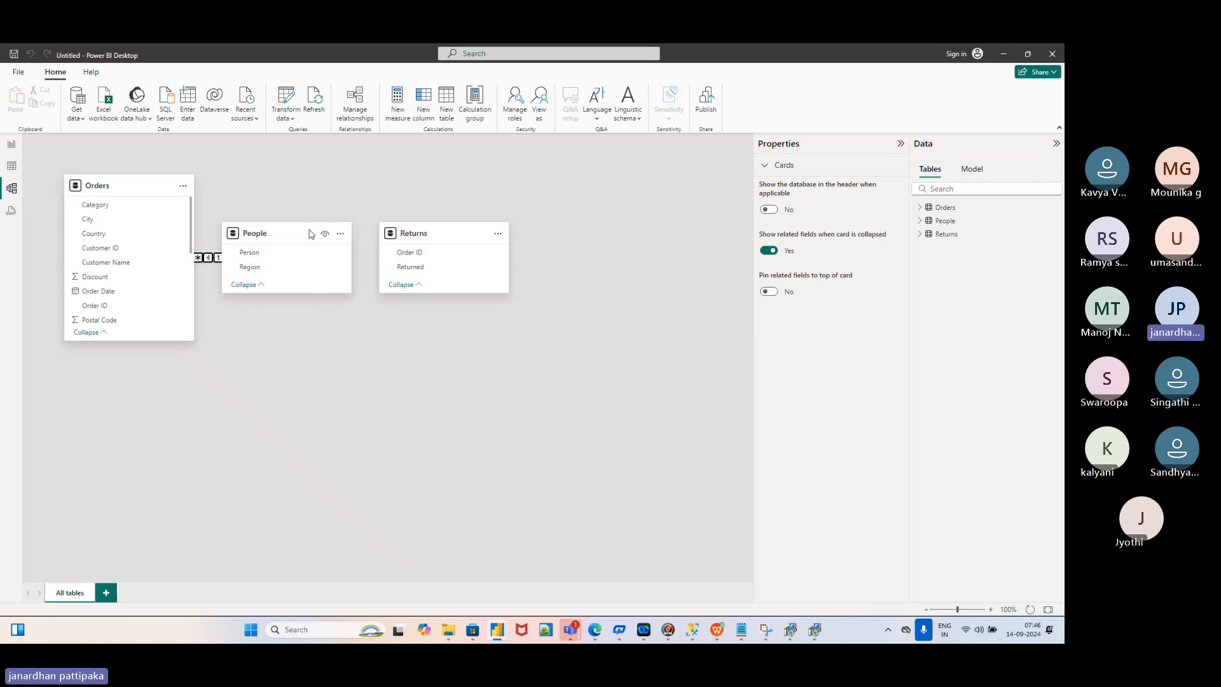
Drag the People card down-right and the Returns card up-right, then return to the pie chart report
drag(301, 242, 342, 375)
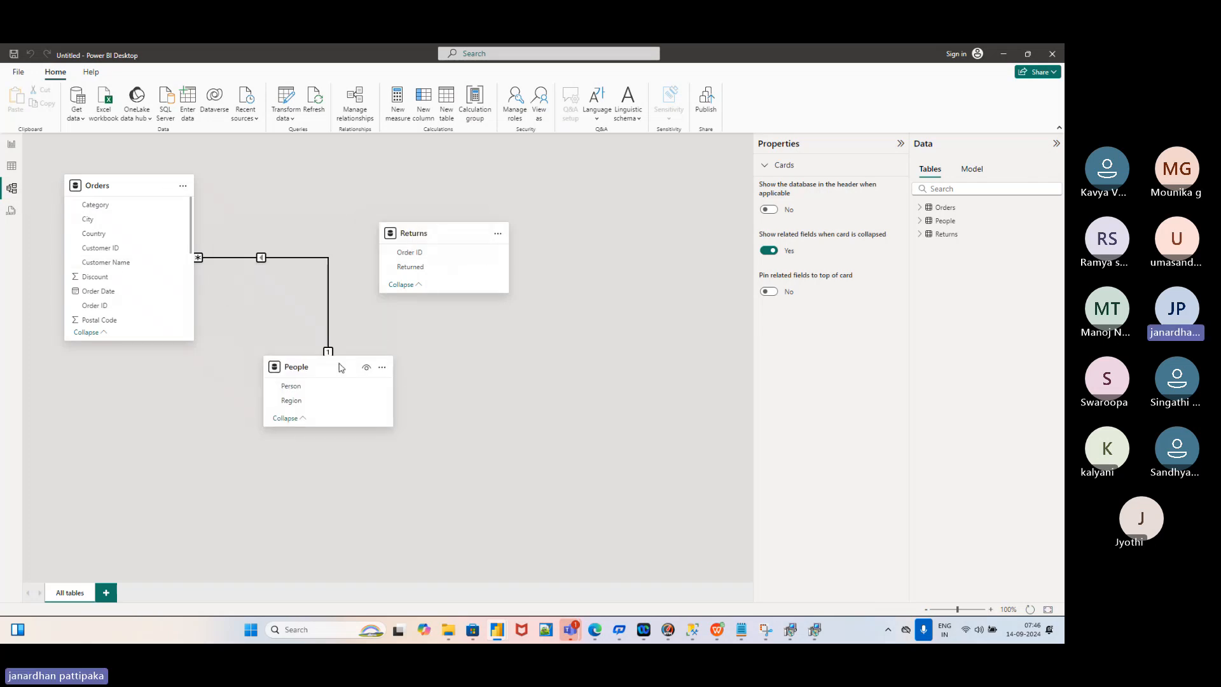
drag(449, 242, 477, 195)
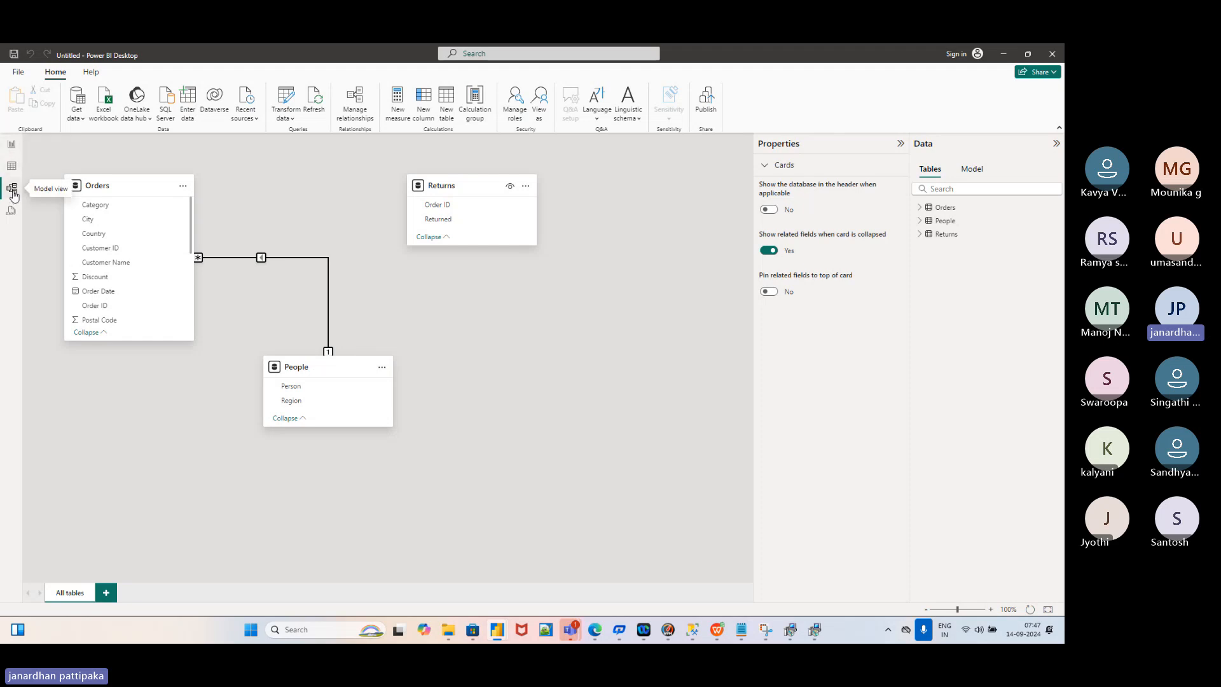
click(12, 144)
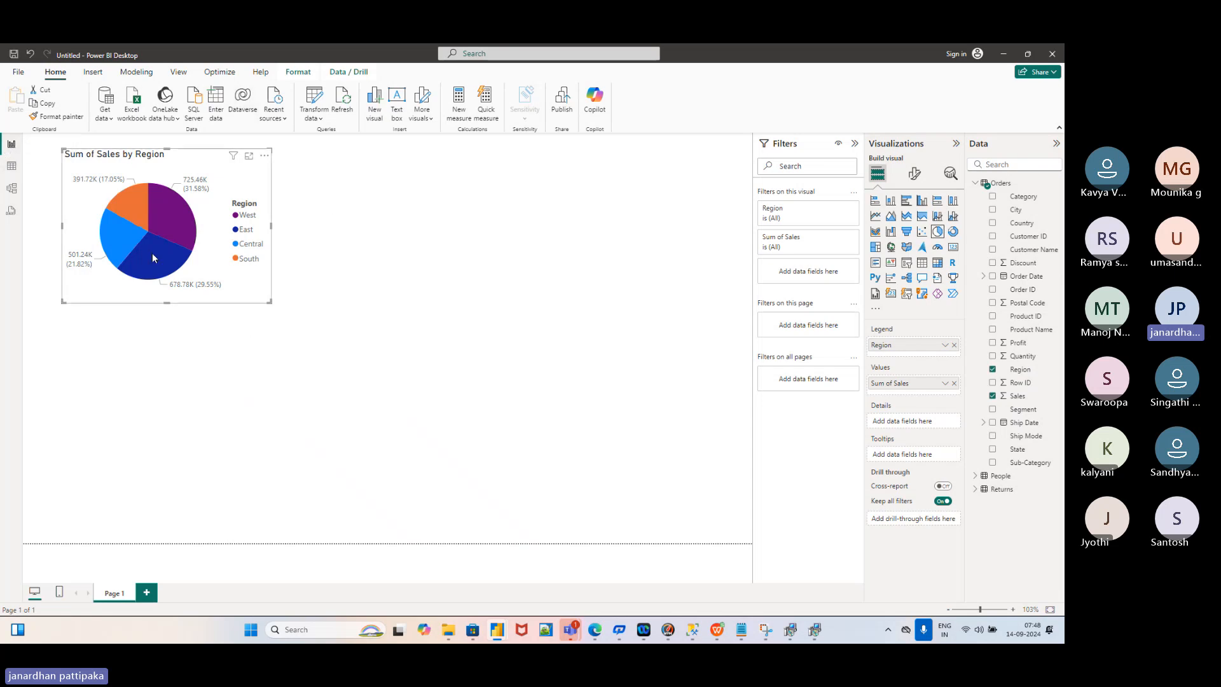
Look over the Orders table's rows in Table view, then switch back to the model diagram
click(14, 168)
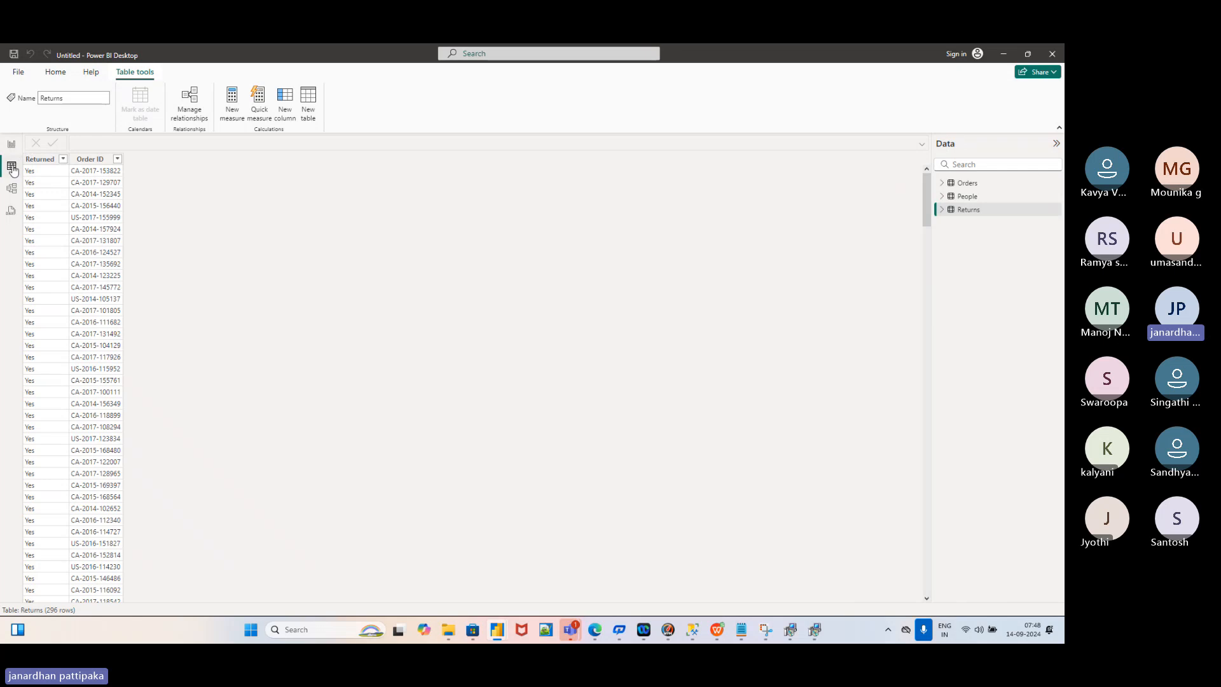
click(965, 184)
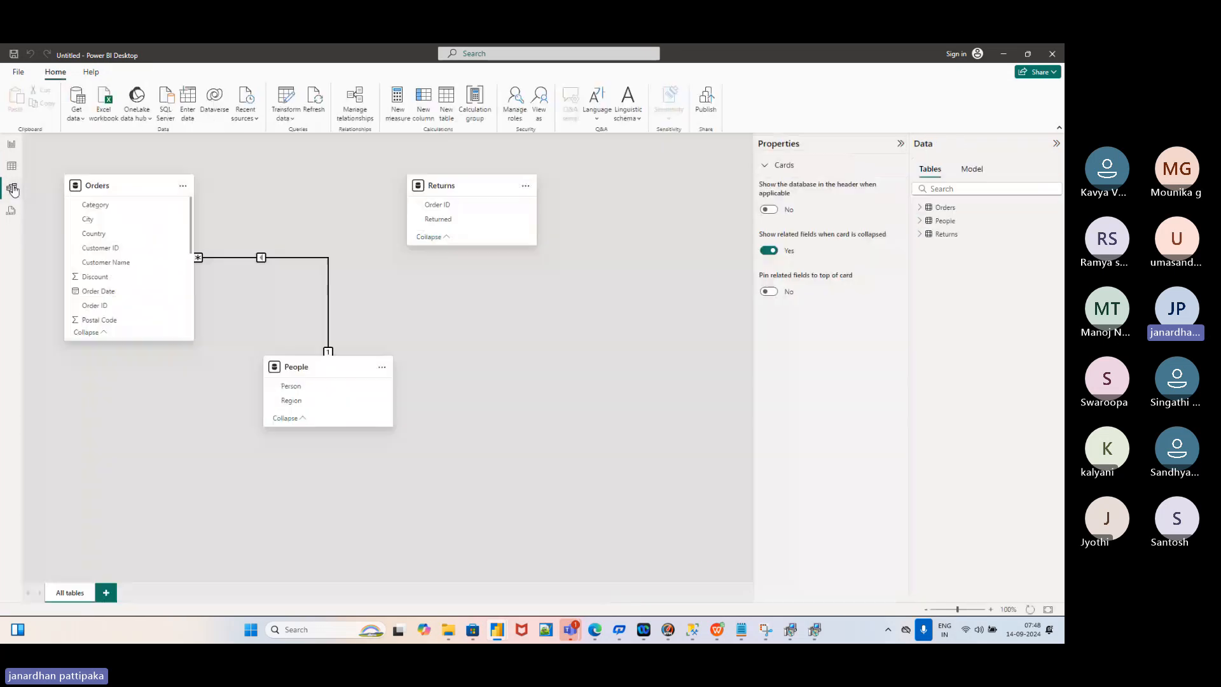
click(13, 190)
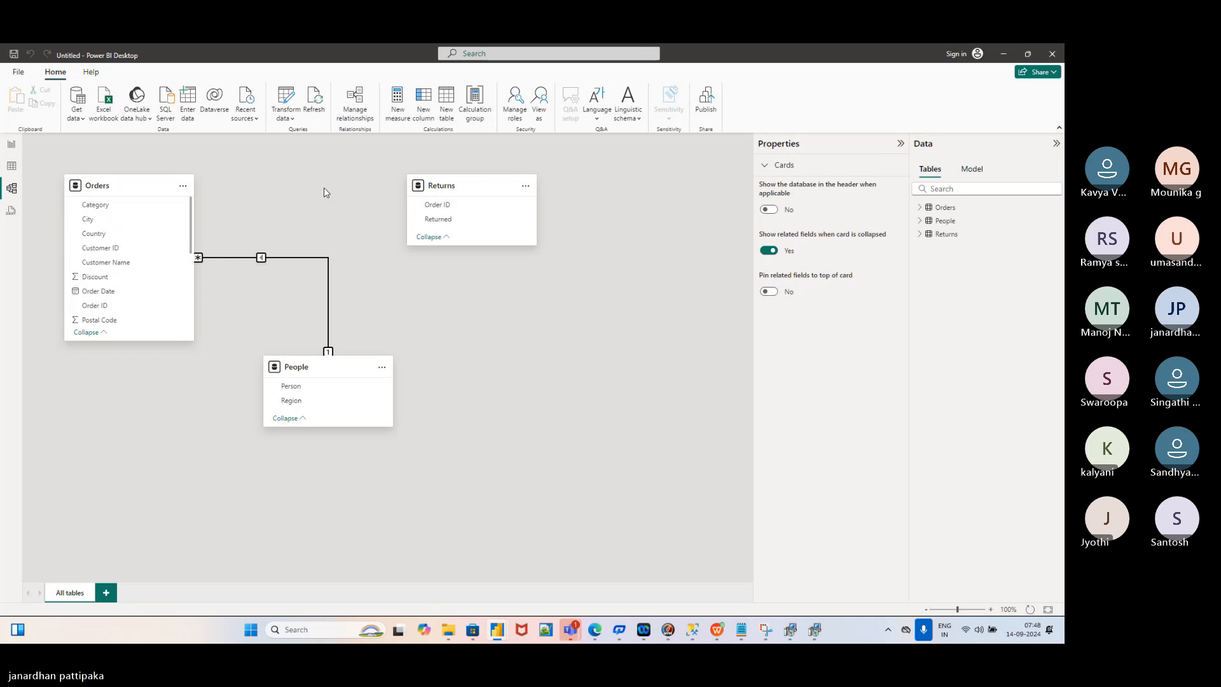
Inspect the many-to-one Orders–People Region relationship and stretch the Orders card taller to list more fields
click(286, 258)
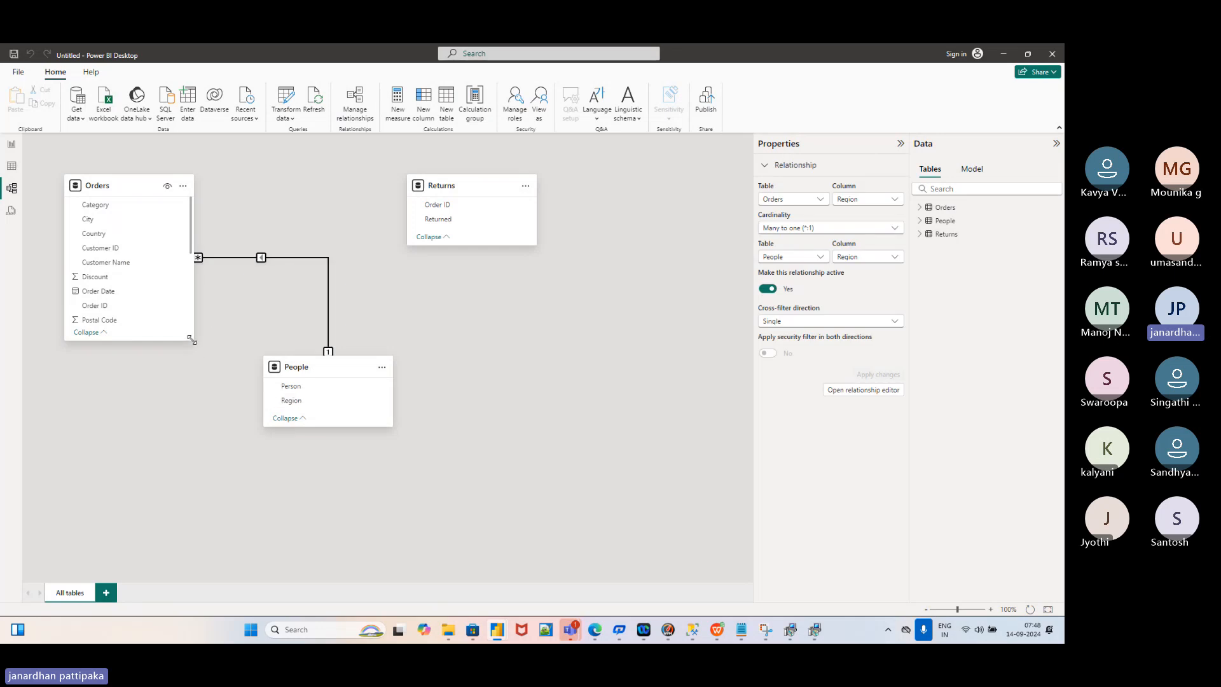
drag(192, 340, 218, 493)
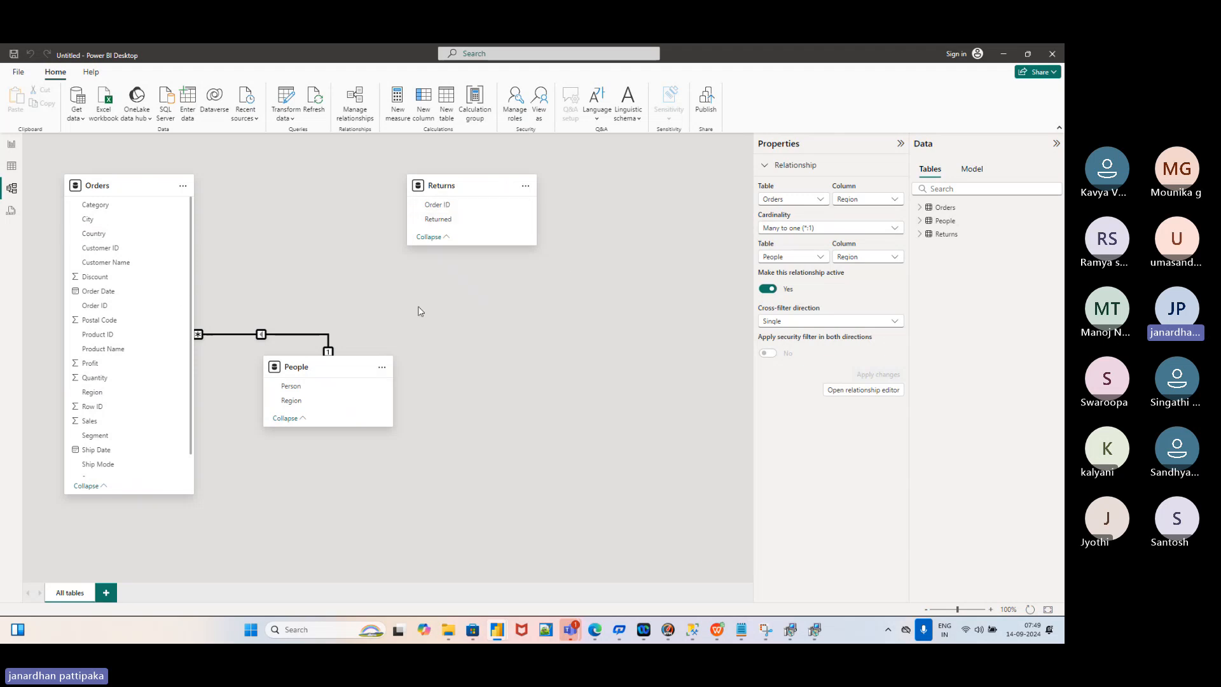
scroll(120, 357, down, 1)
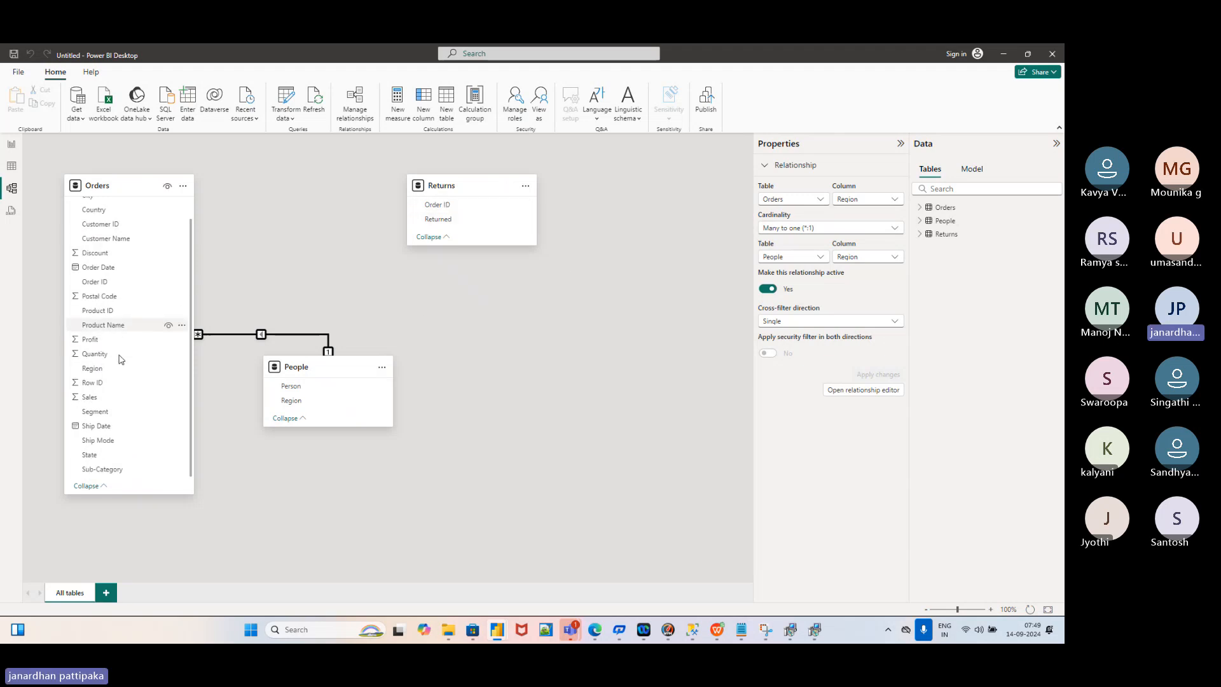
scroll(118, 355, up, 1)
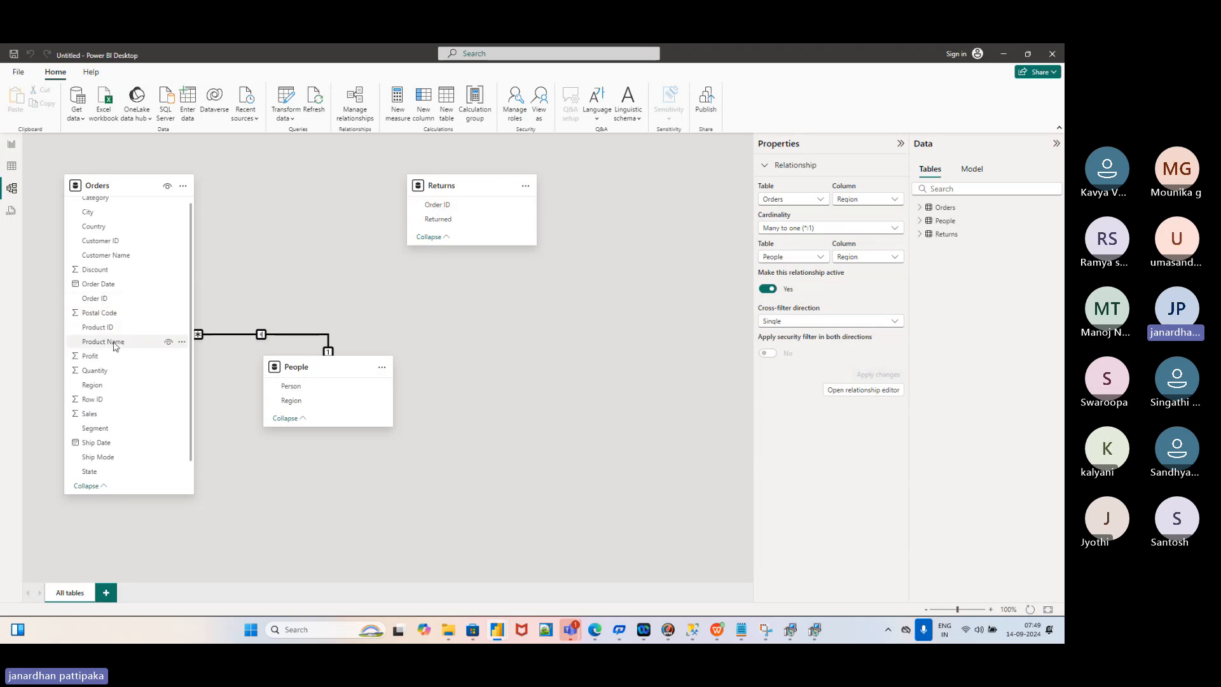
Link Orders to Returns on Order ID and save the new many-to-one relationship
drag(98, 301, 444, 208)
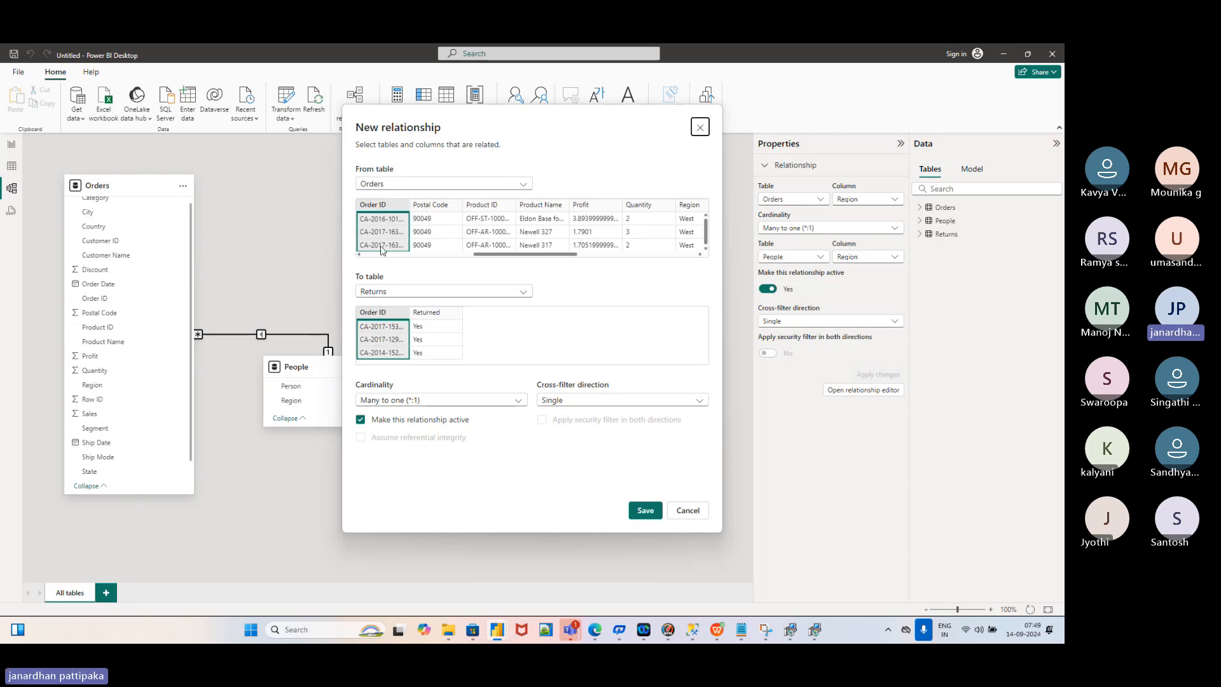
click(640, 512)
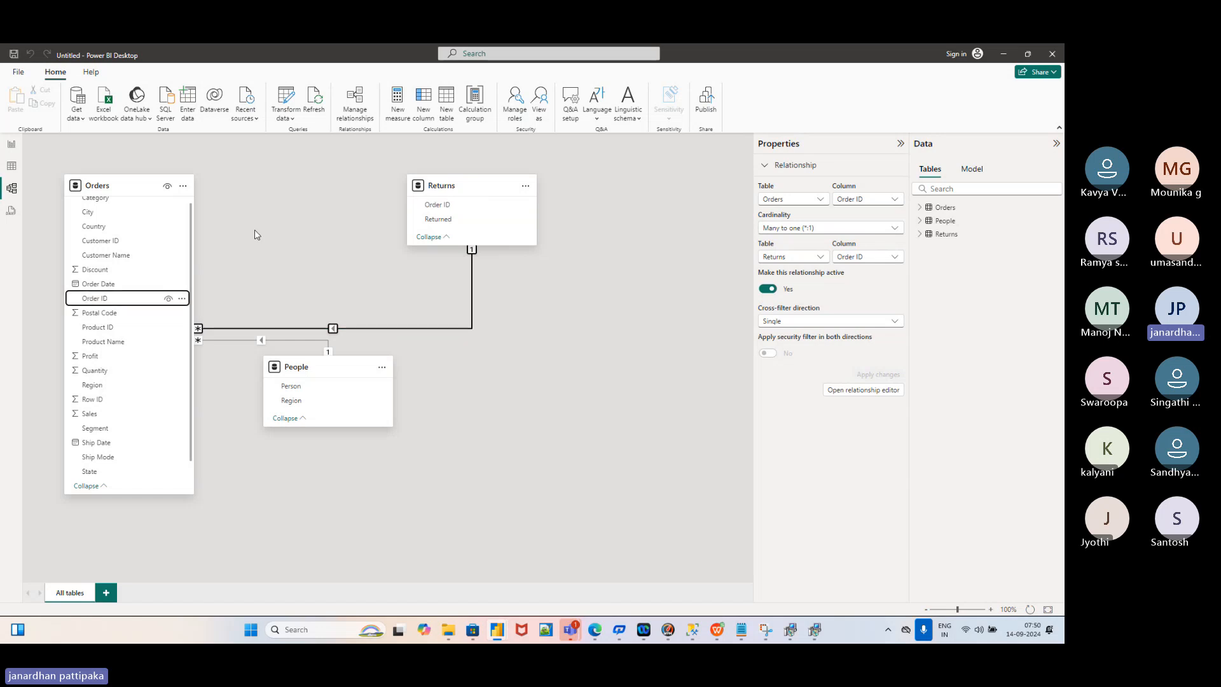
Flip between the report and the Orders rows, briefly checking the class meeting window
click(8, 147)
click(12, 168)
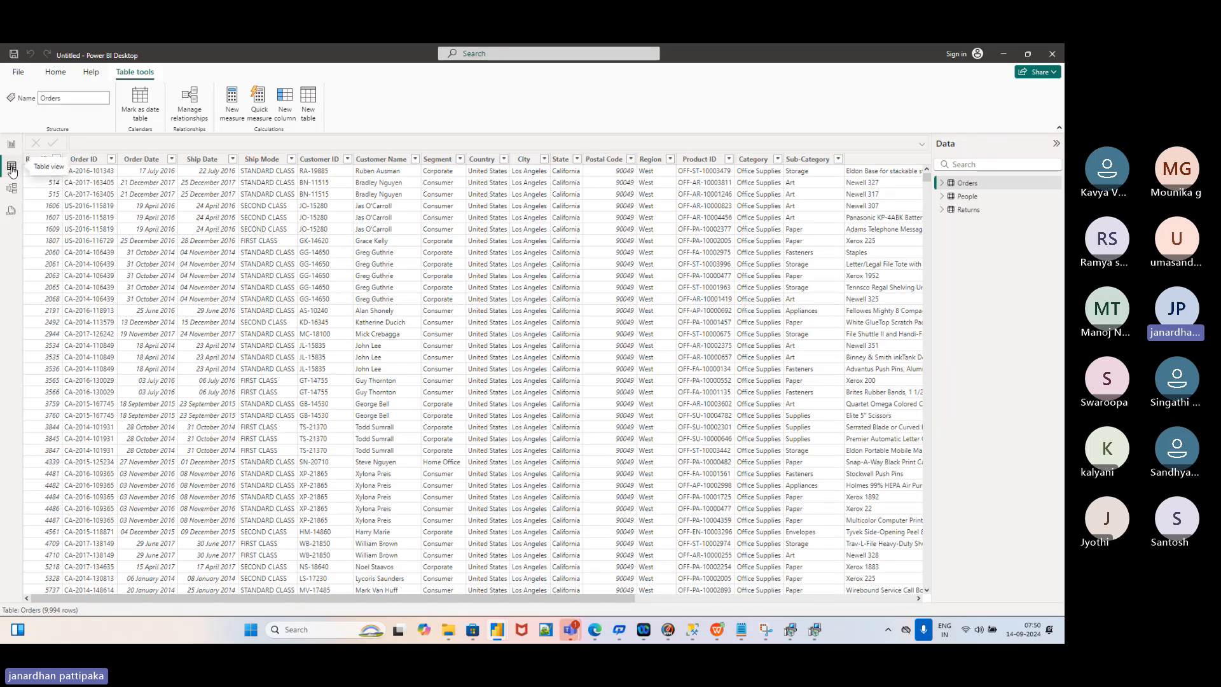
click(11, 145)
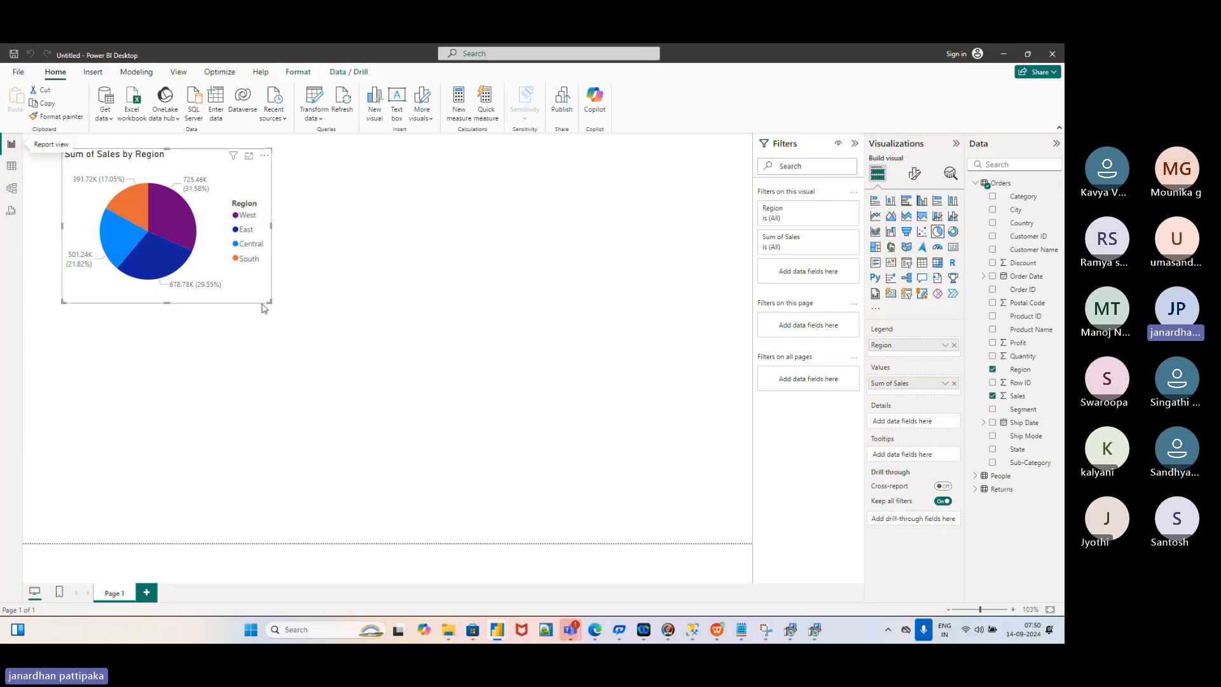
mouse_move(571, 628)
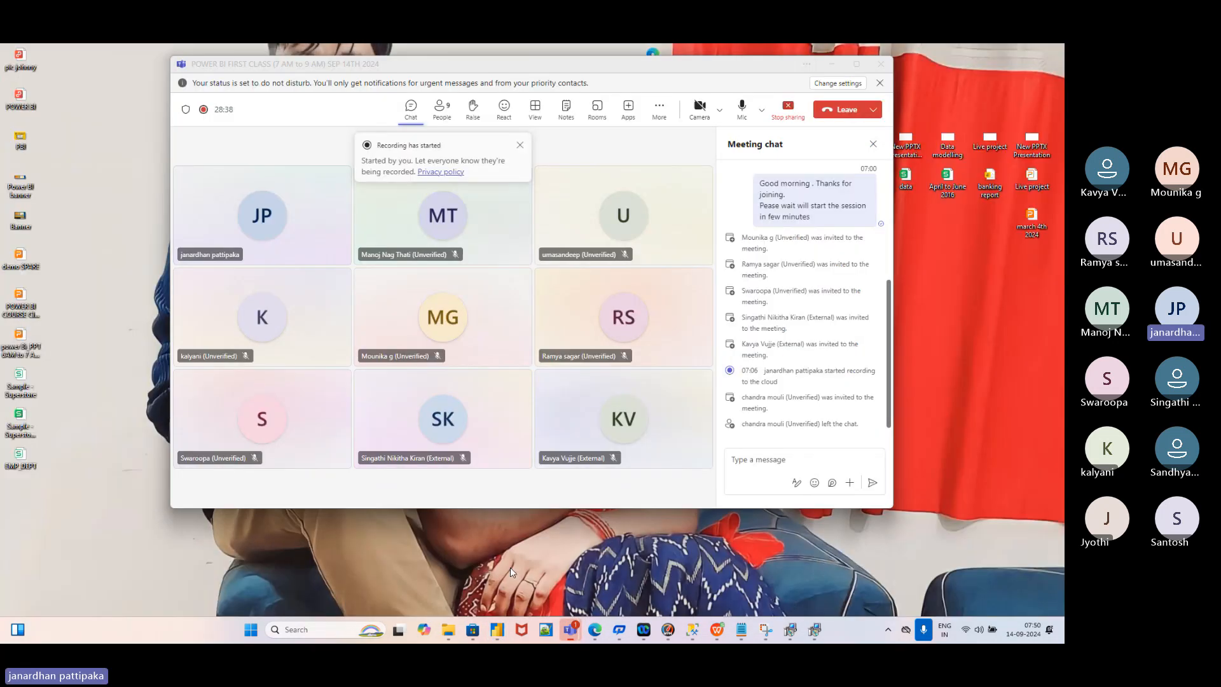
click(511, 568)
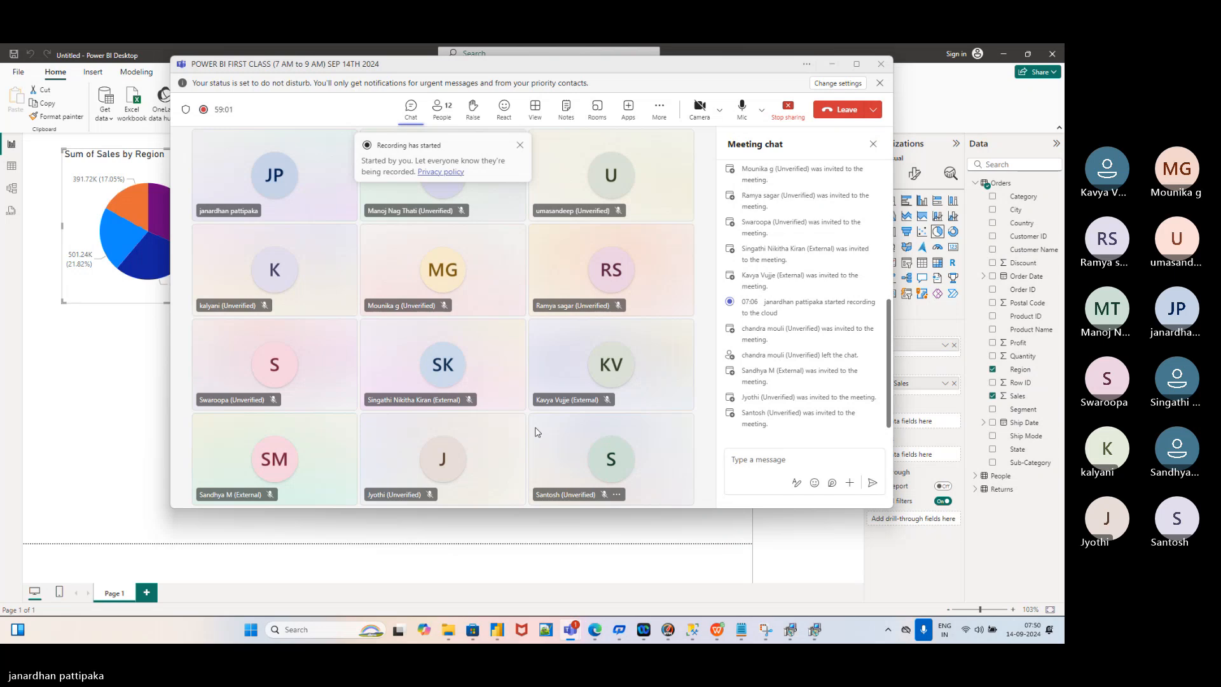
key(alt+Tab)
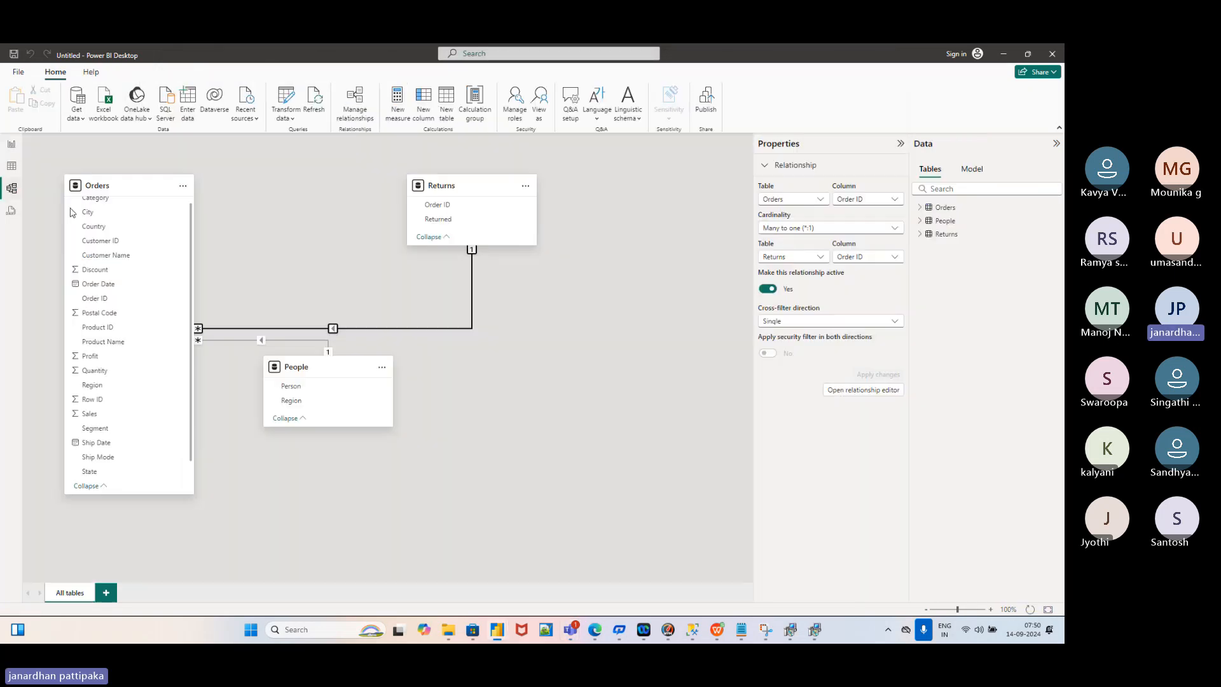
Cycle through Model, Report and Table views, ending on the Sum of Sales by Region pie chart
click(12, 189)
click(9, 150)
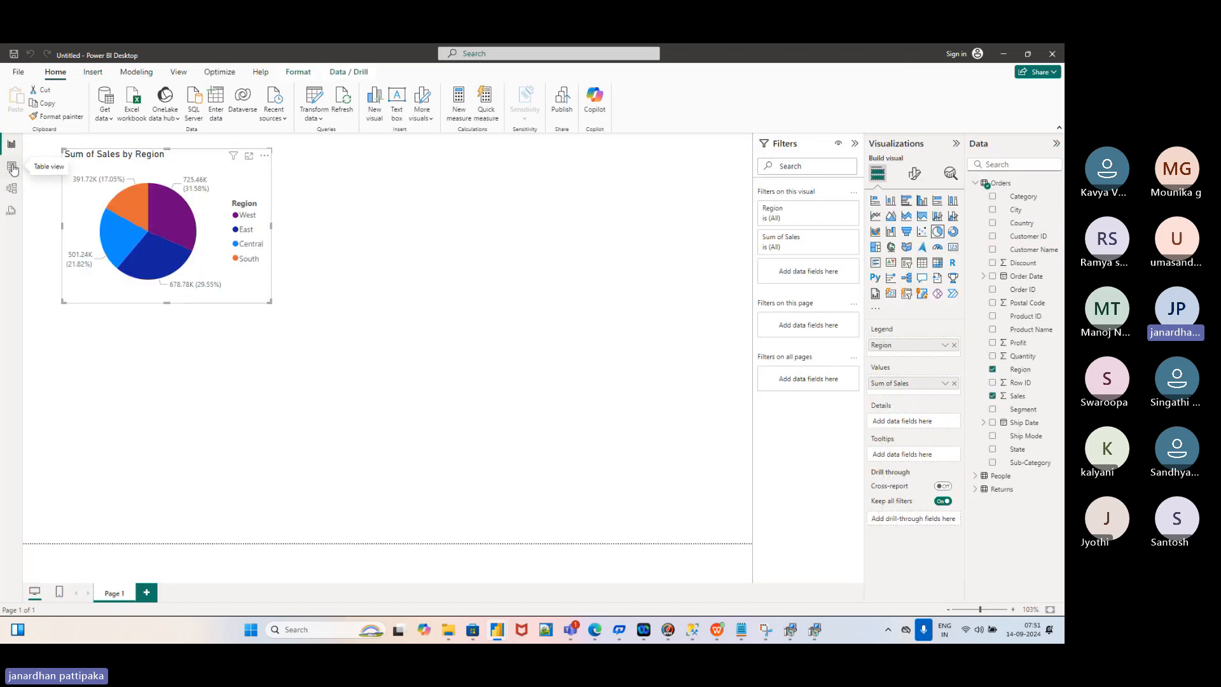
click(13, 170)
click(13, 190)
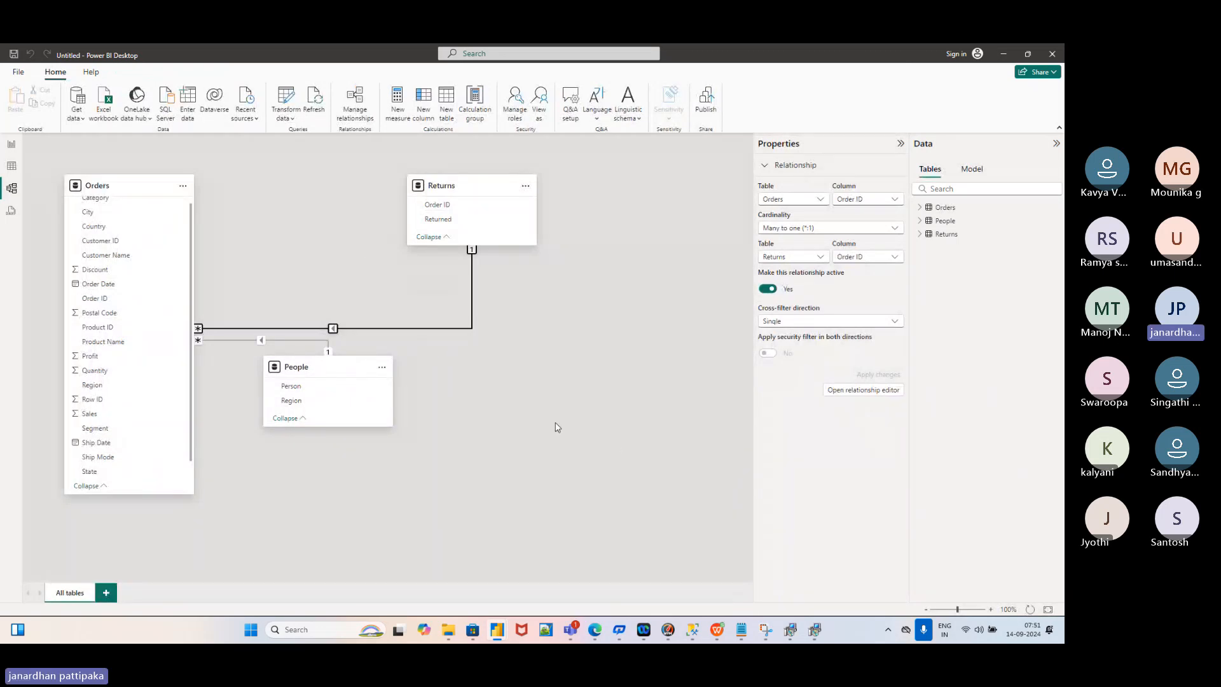
click(12, 145)
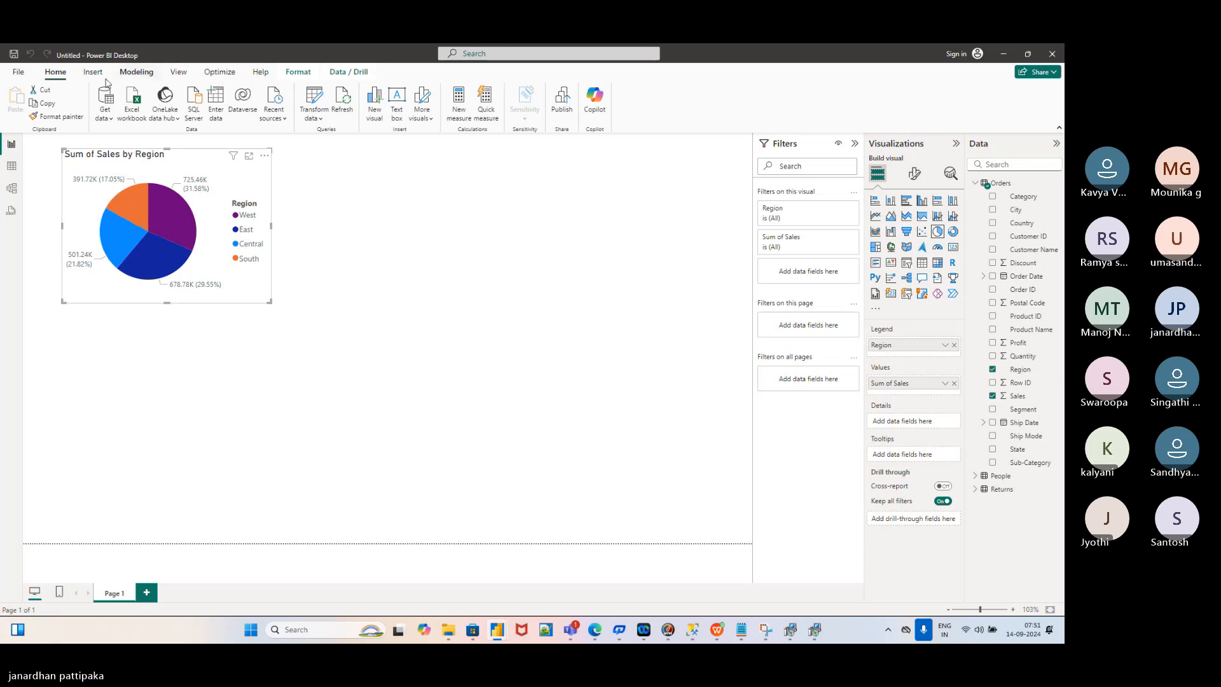
Choose SQL Server from Get data's common data sources as the import source
click(112, 118)
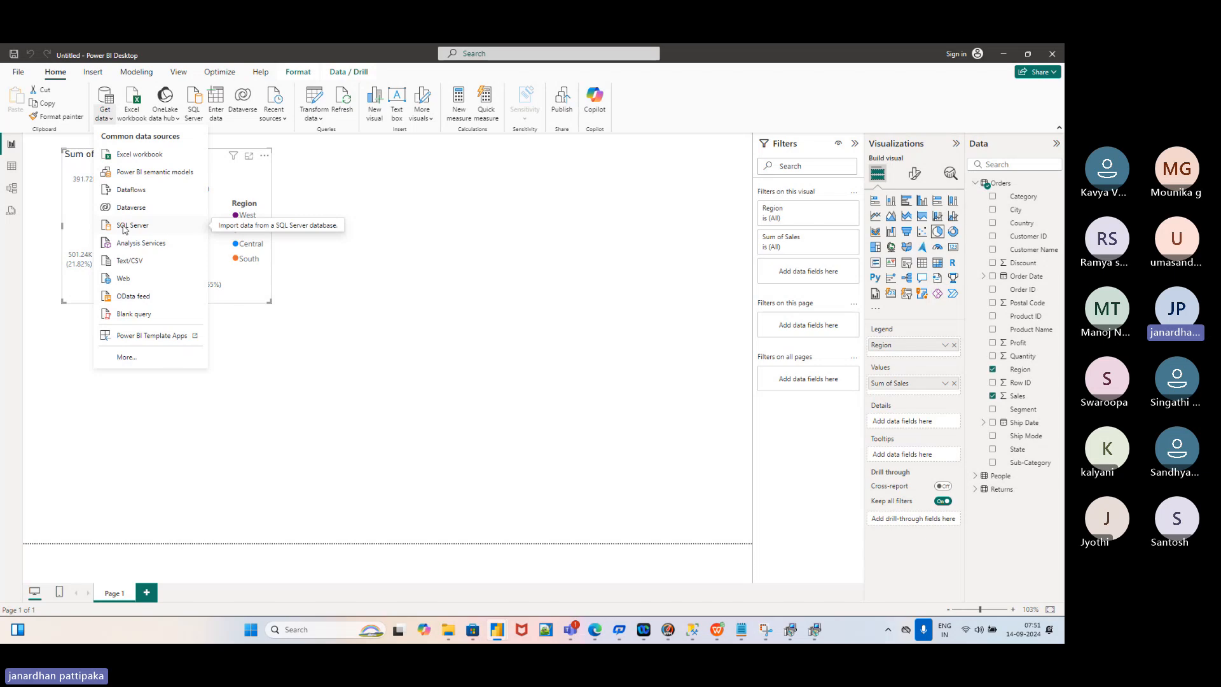
click(124, 229)
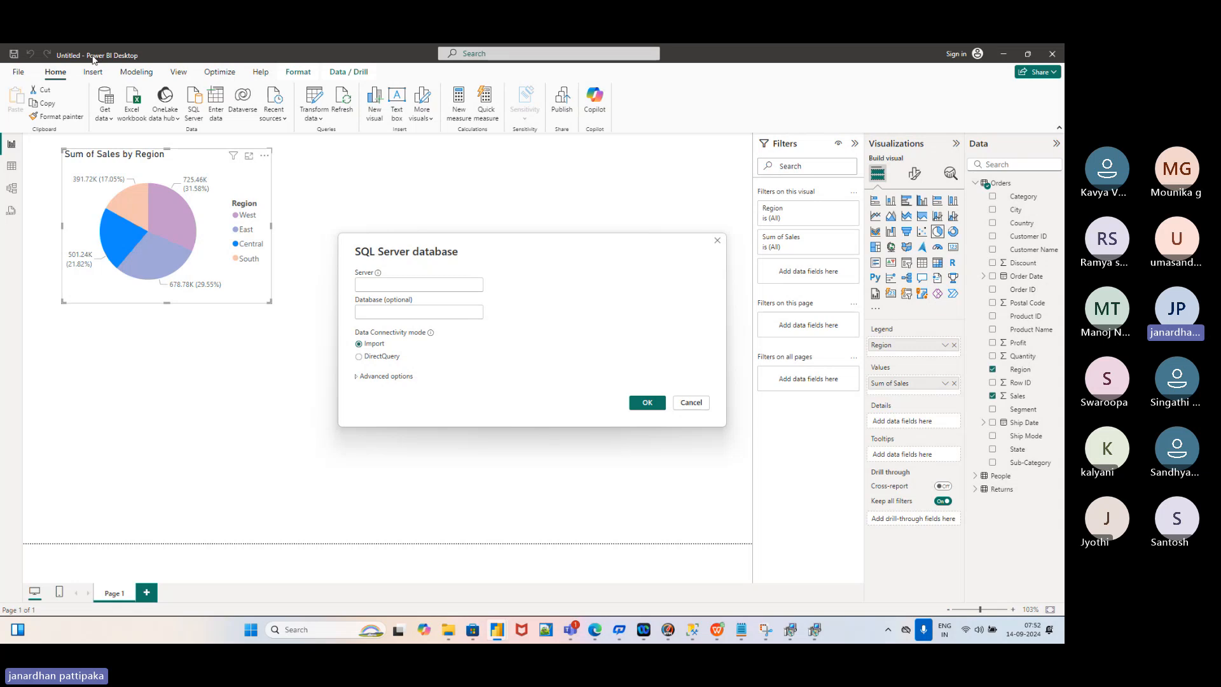
Search Windows for 'sql' and launch SQL Server Management Studio 18
click(325, 627)
text(sq)
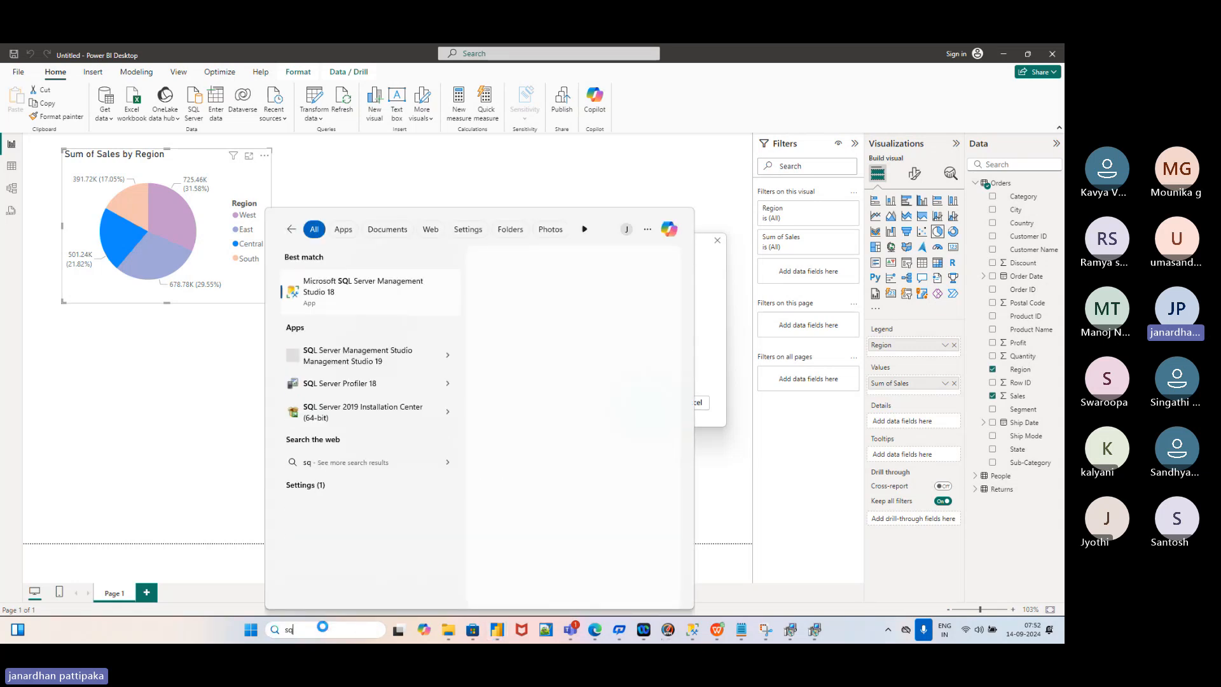
text(l)
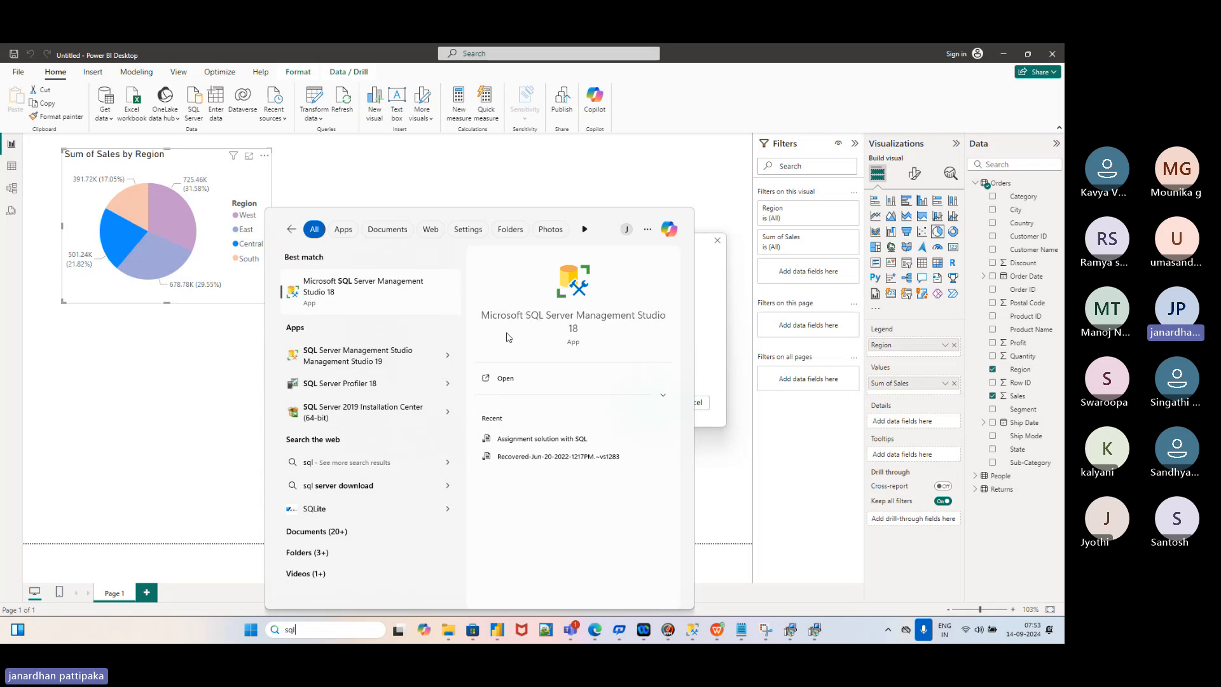
click(563, 318)
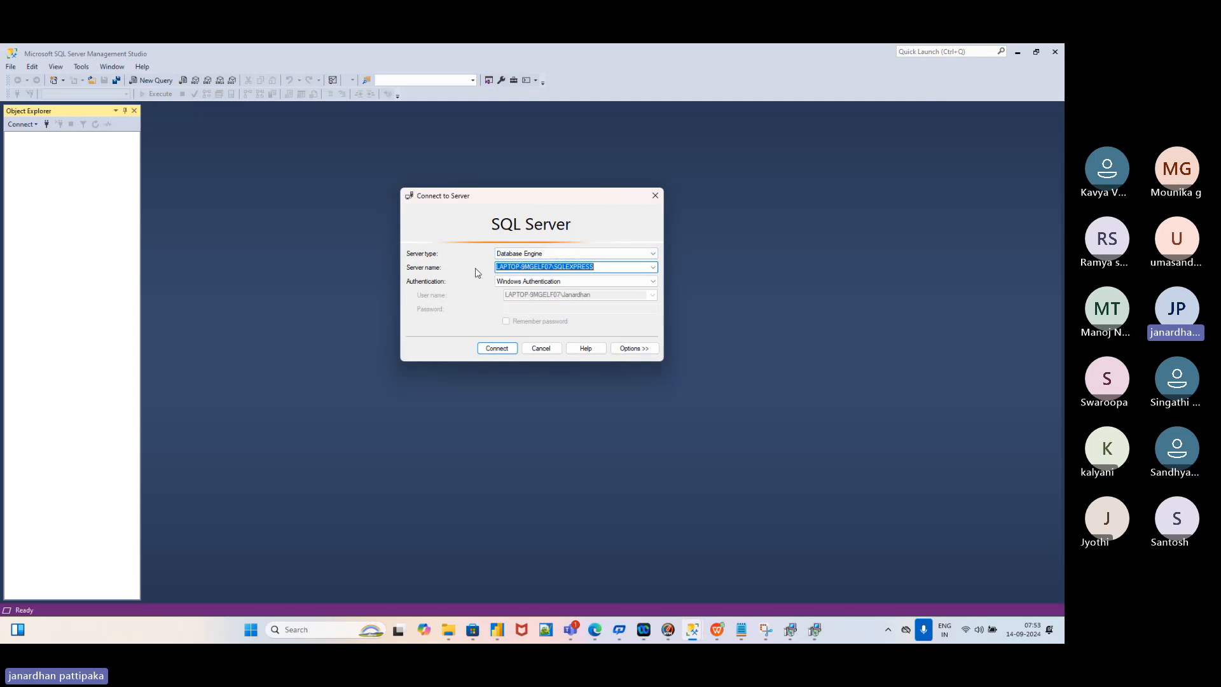
Select the local server name in SSMS's Connect to Server dialog, then switch back to Power BI
click(602, 266)
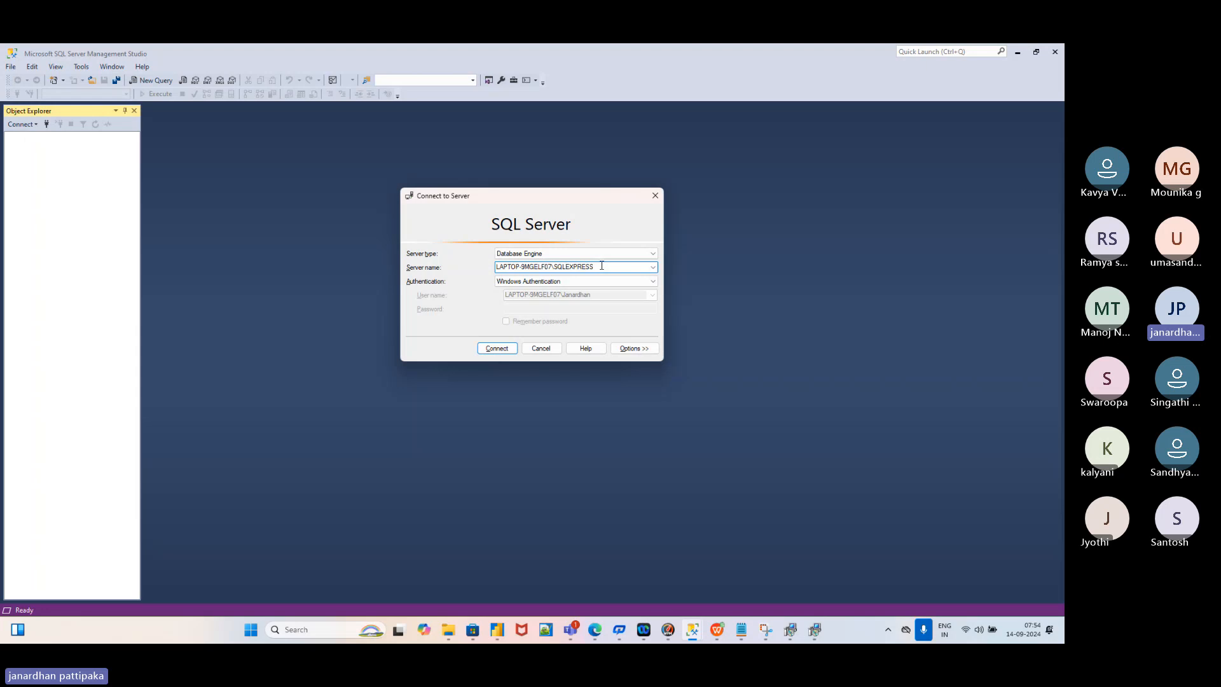
drag(602, 266, 481, 267)
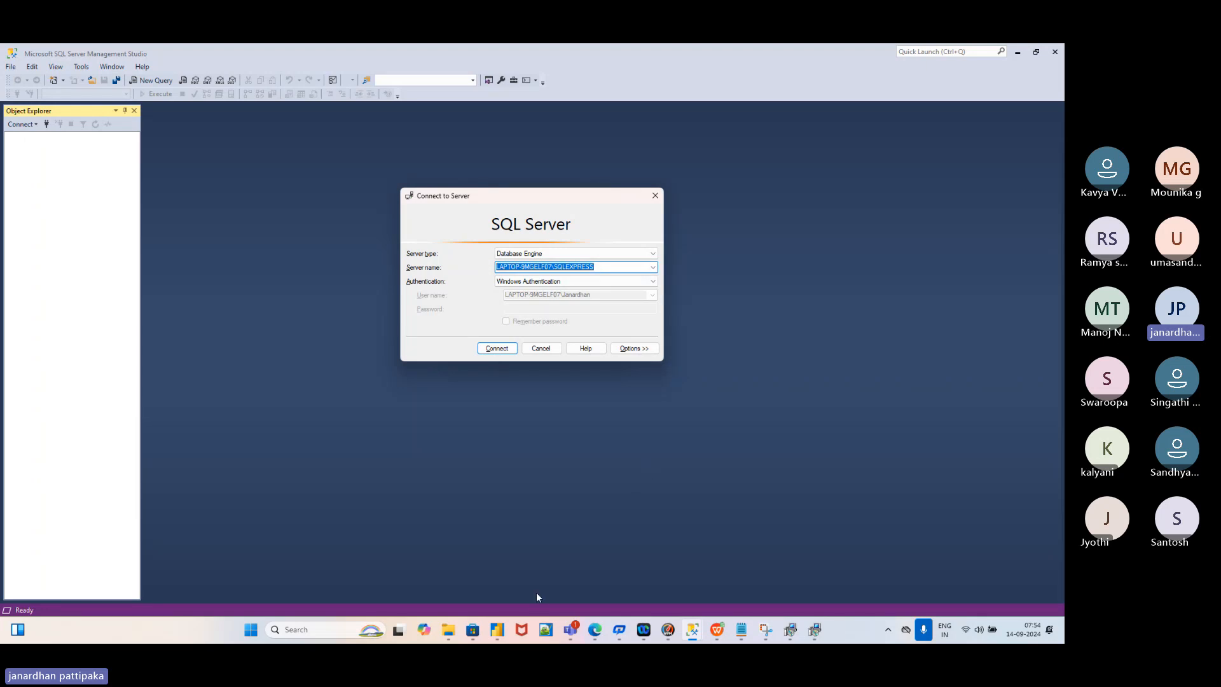
mouse_move(501, 633)
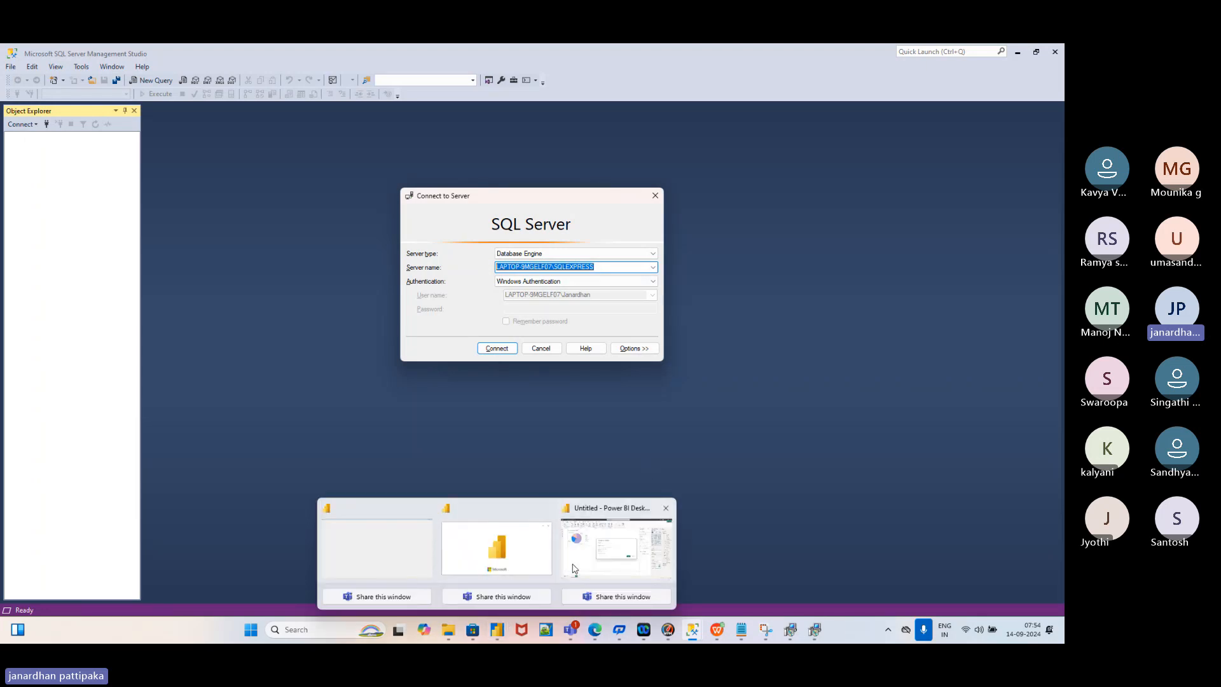
click(572, 568)
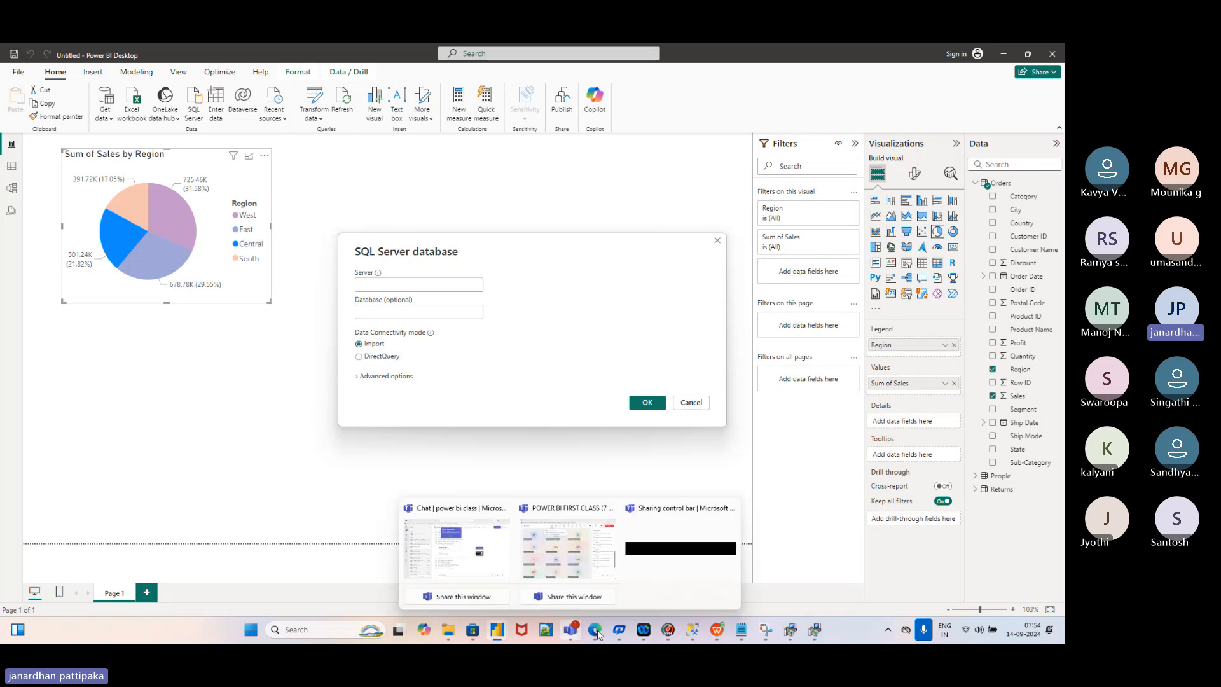
Paste the SSMS server name into the SQL Server dialog's Server box and connect
mouse_move(695, 635)
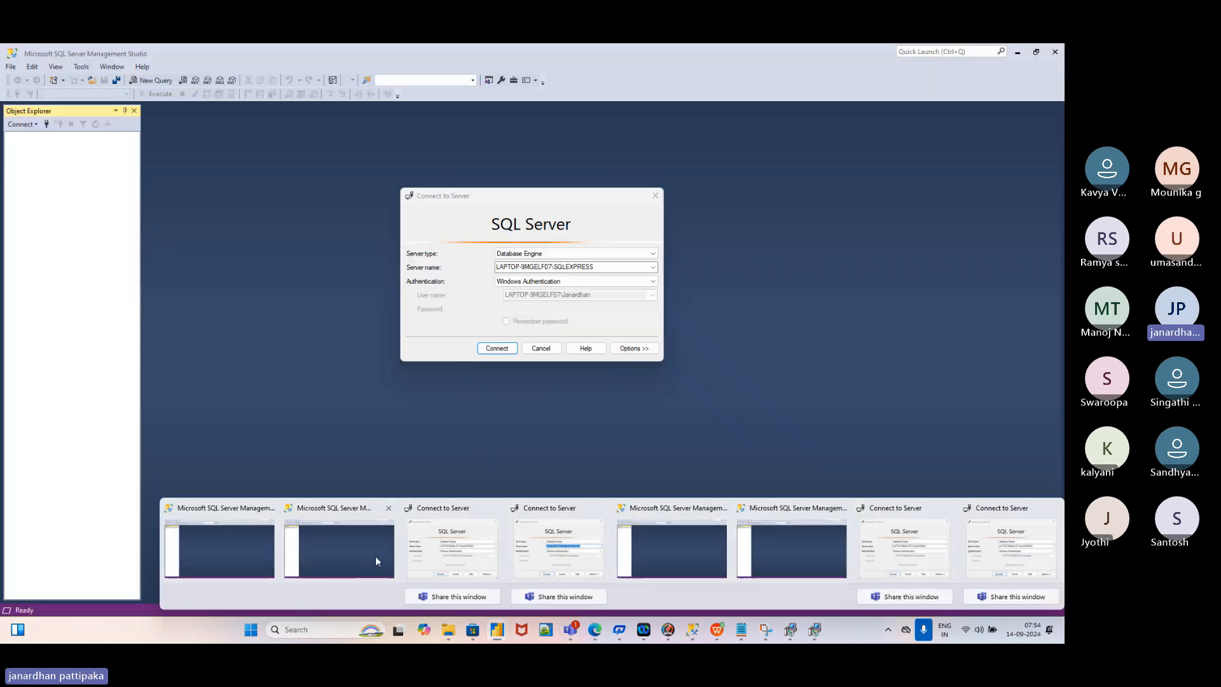
click(376, 556)
key(ctrl+c)
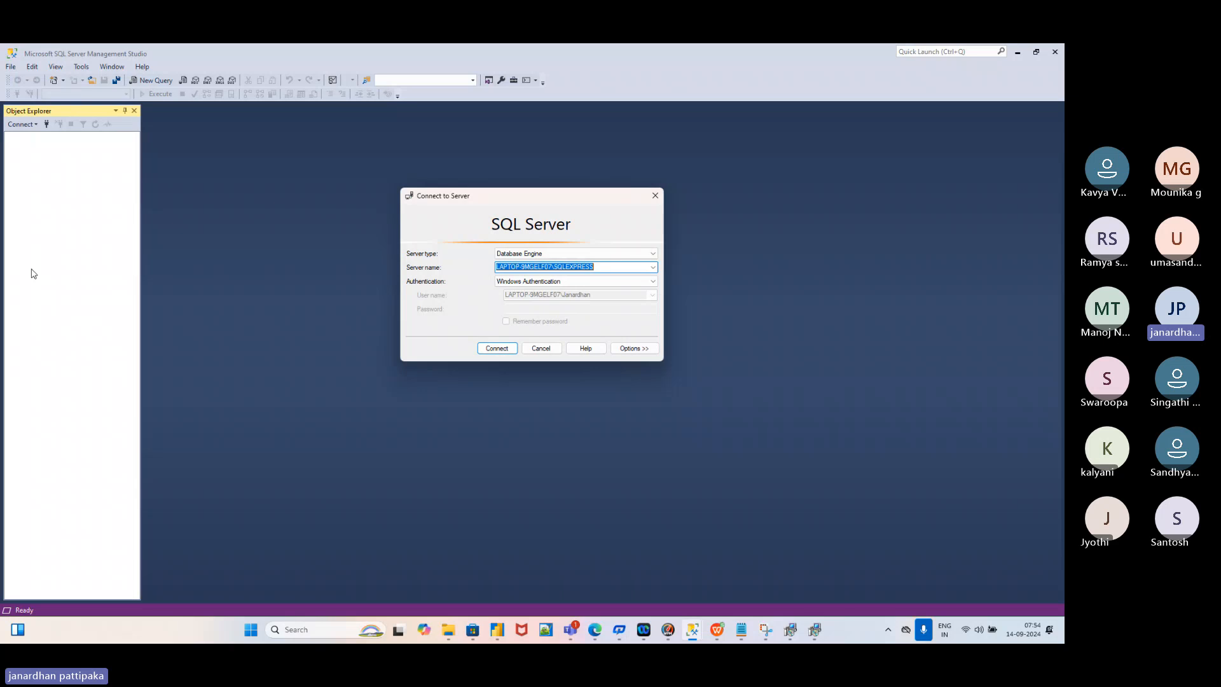
key(alt+Tab)
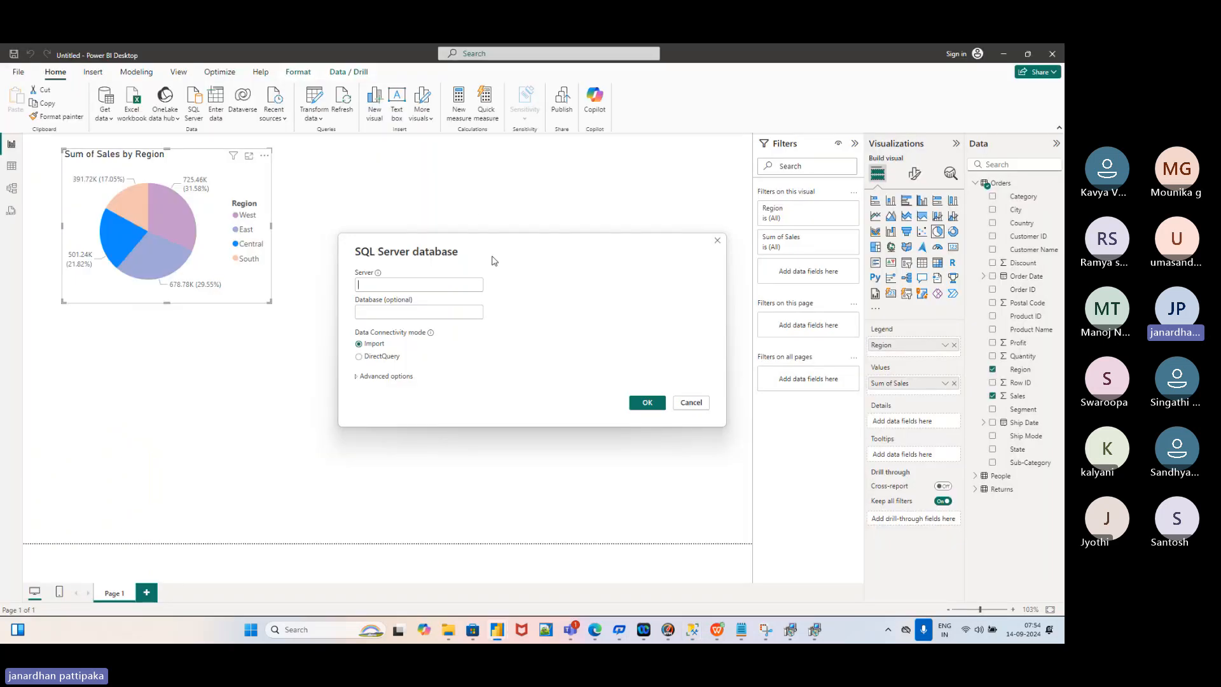
click(369, 286)
key(ctrl+v)
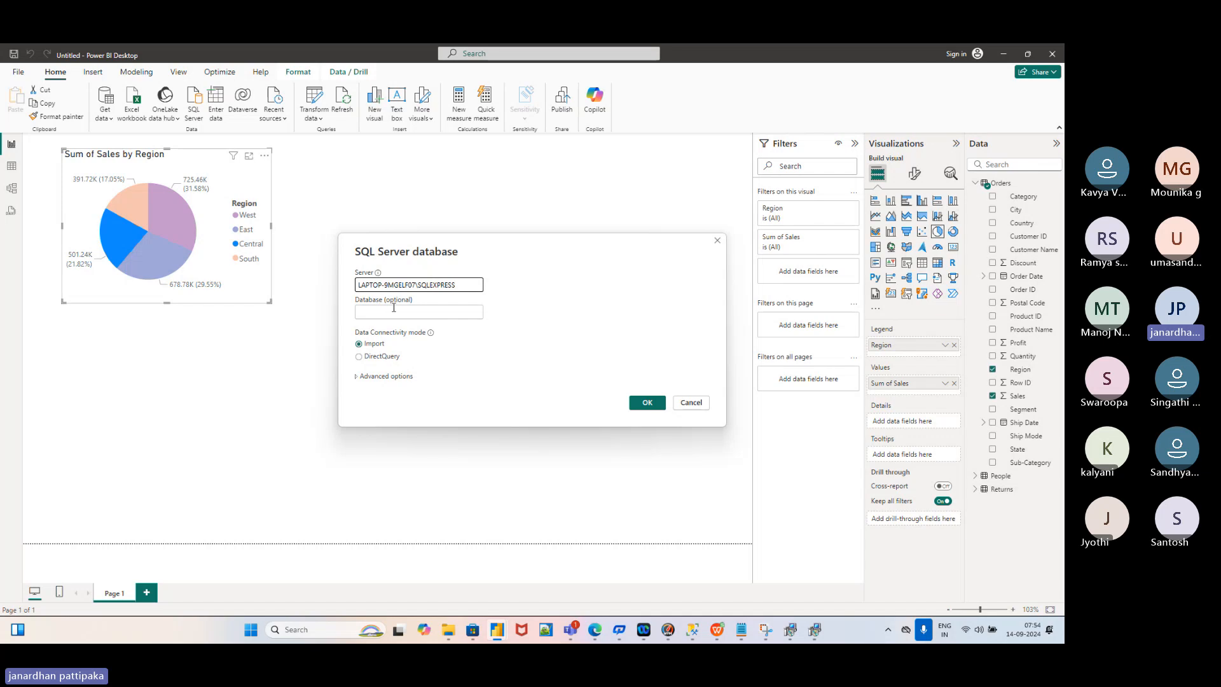
click(649, 406)
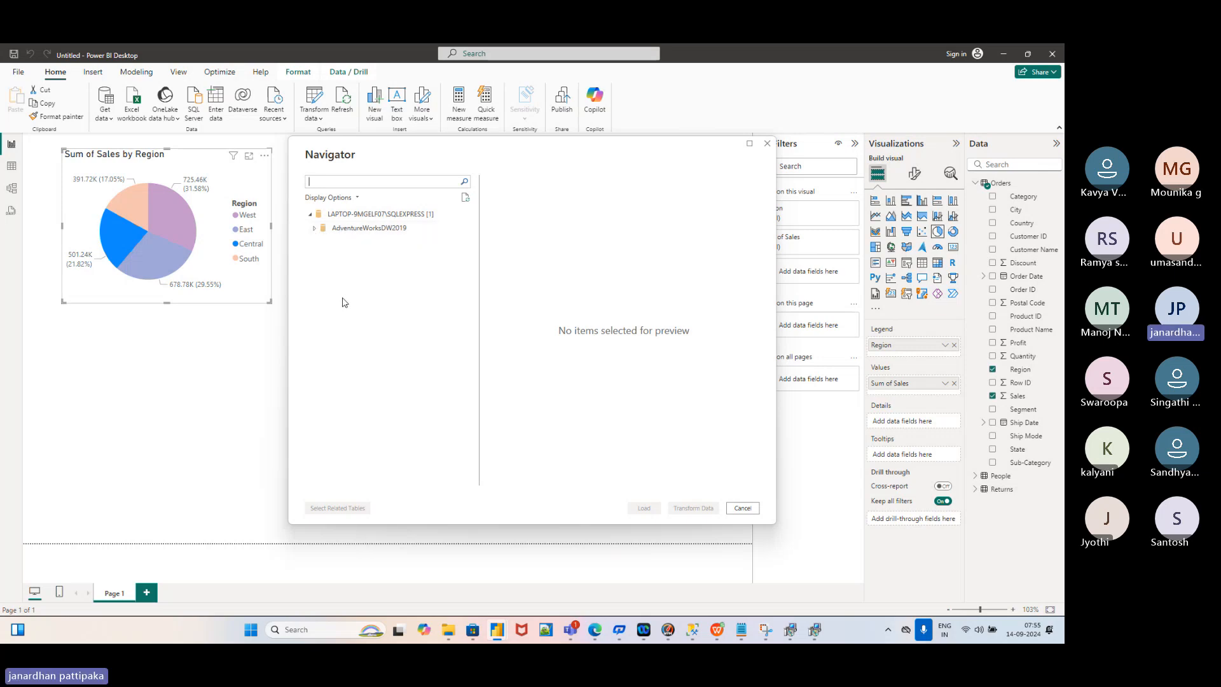
Expand AdventureWorksDW2019 and browse its tables, such as DimCustomer, DimDate and FactInternetSales
click(313, 233)
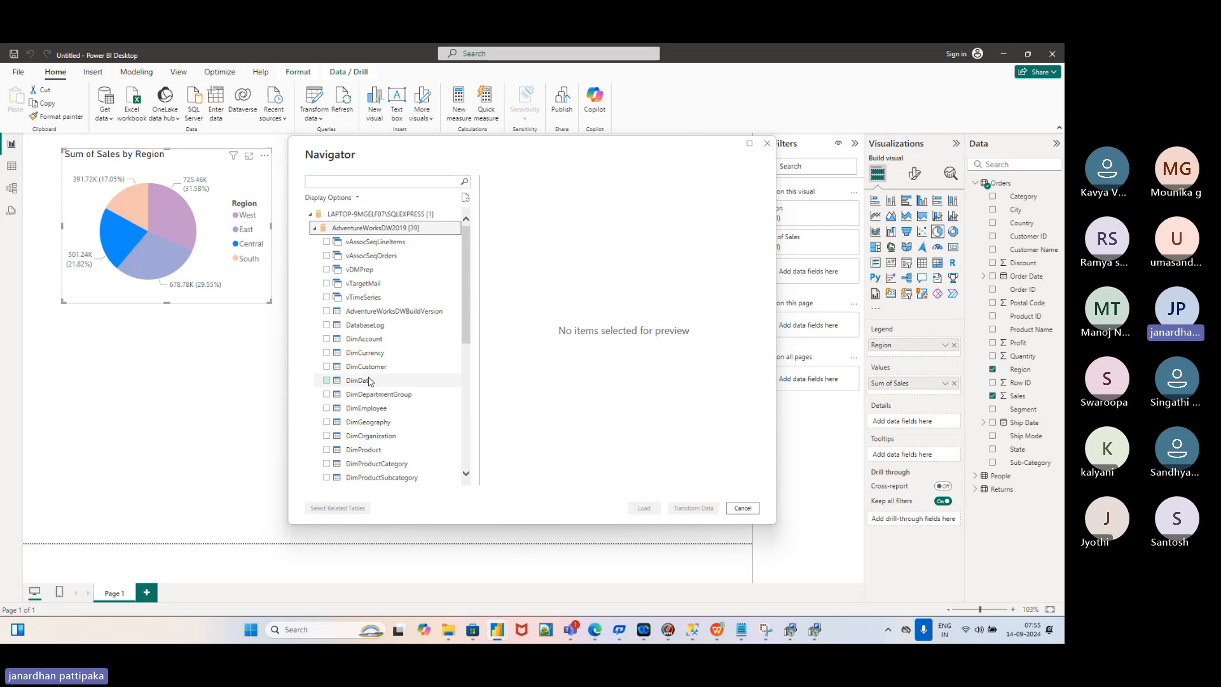
scroll(369, 382, down, 6)
scroll(369, 381, down, 1)
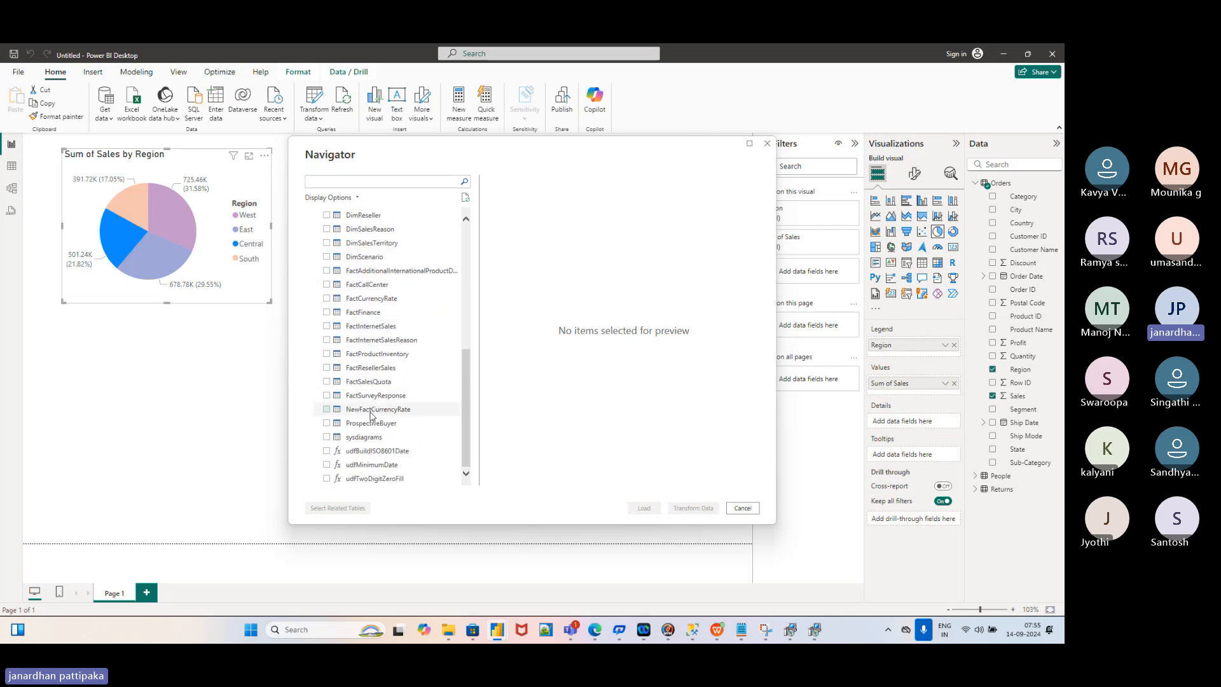
scroll(383, 257, up, 6)
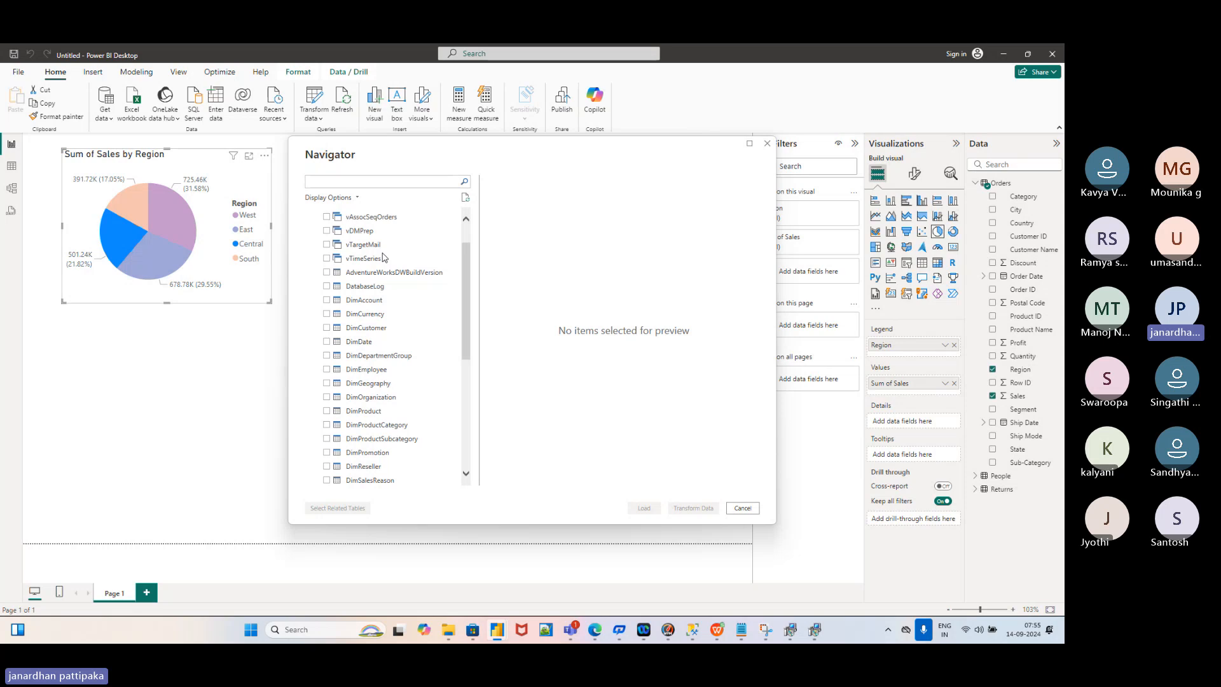
scroll(383, 257, down, 4)
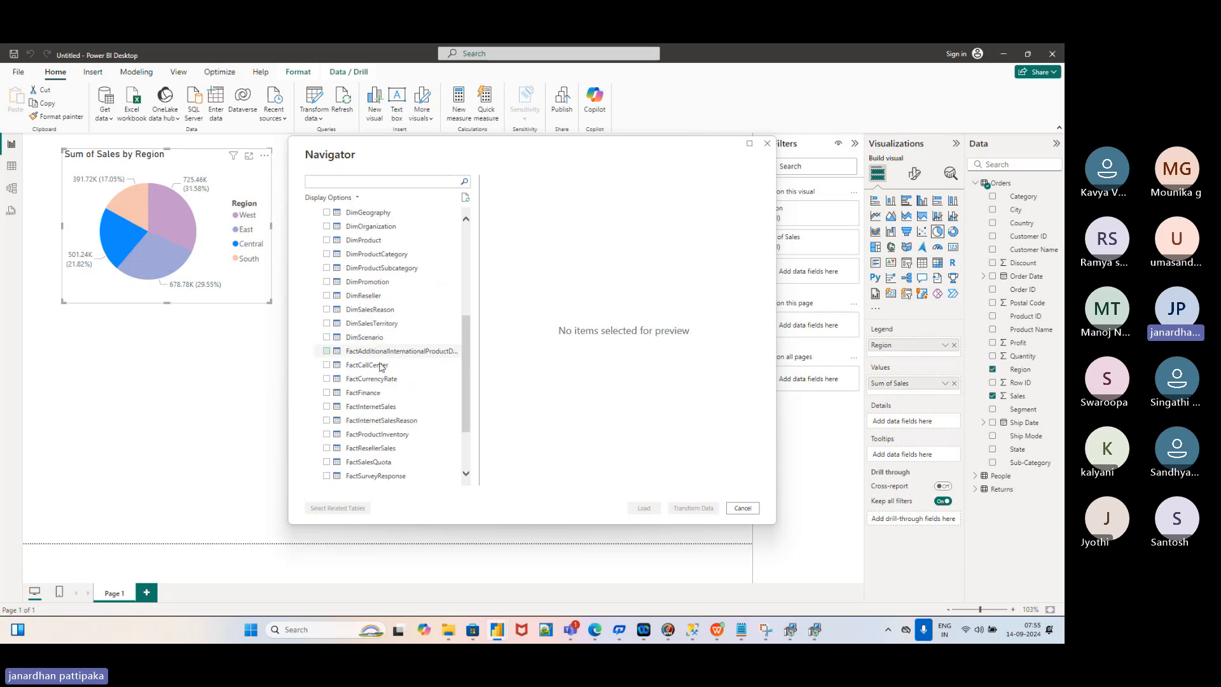
scroll(384, 393, down, 2)
scroll(383, 393, up, 3)
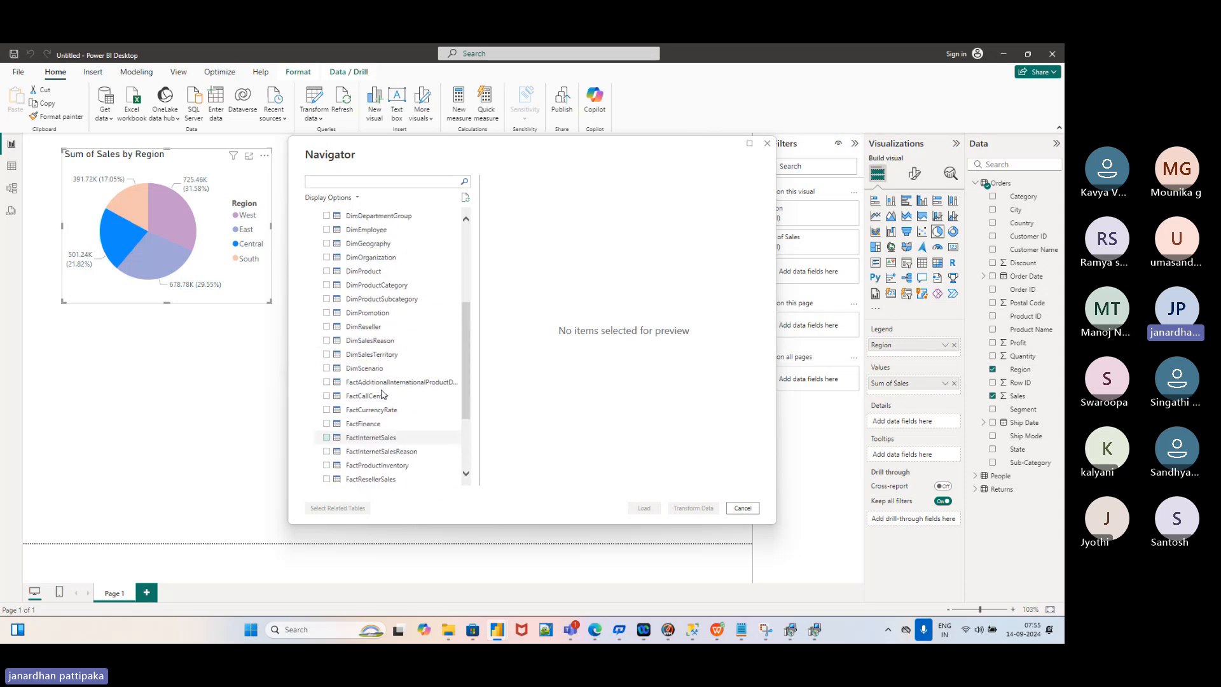
scroll(384, 394, up, 3)
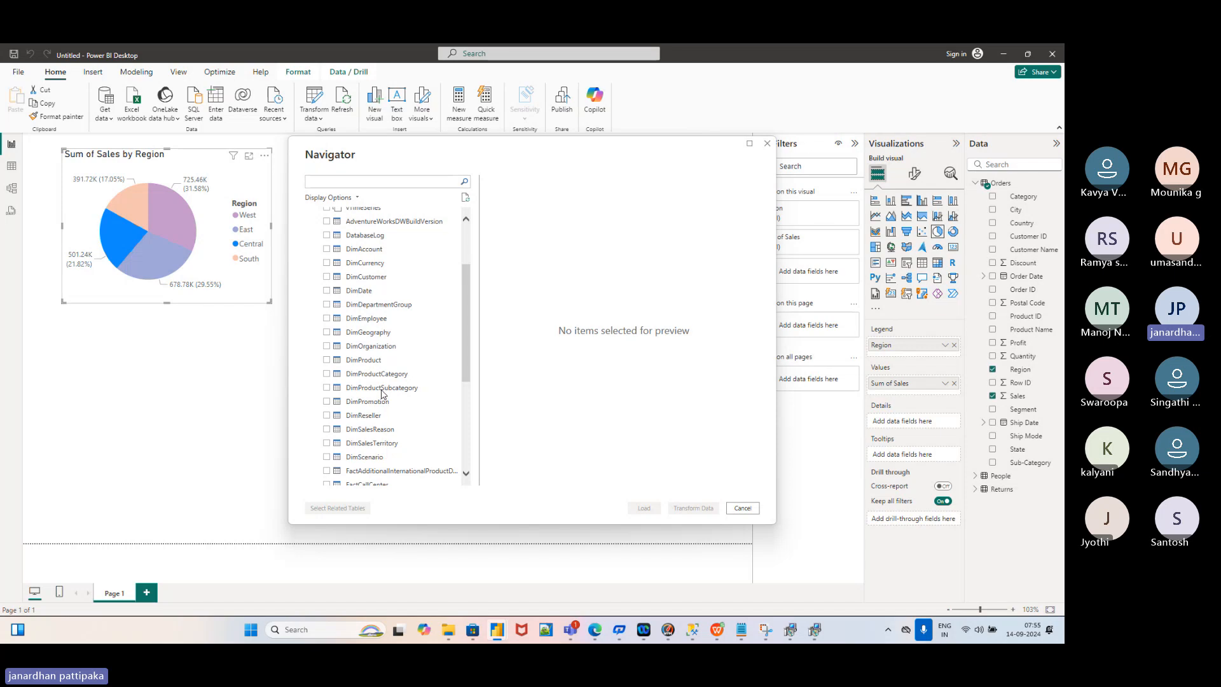
scroll(383, 394, up, 1)
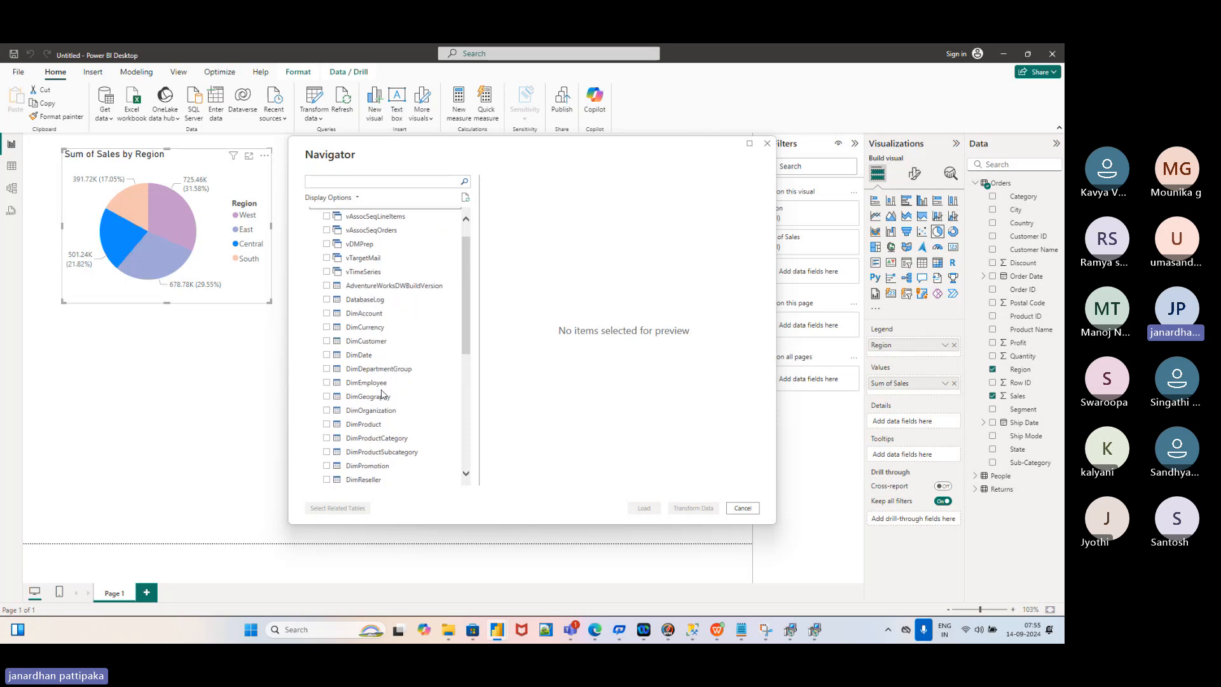
scroll(382, 394, down, 1)
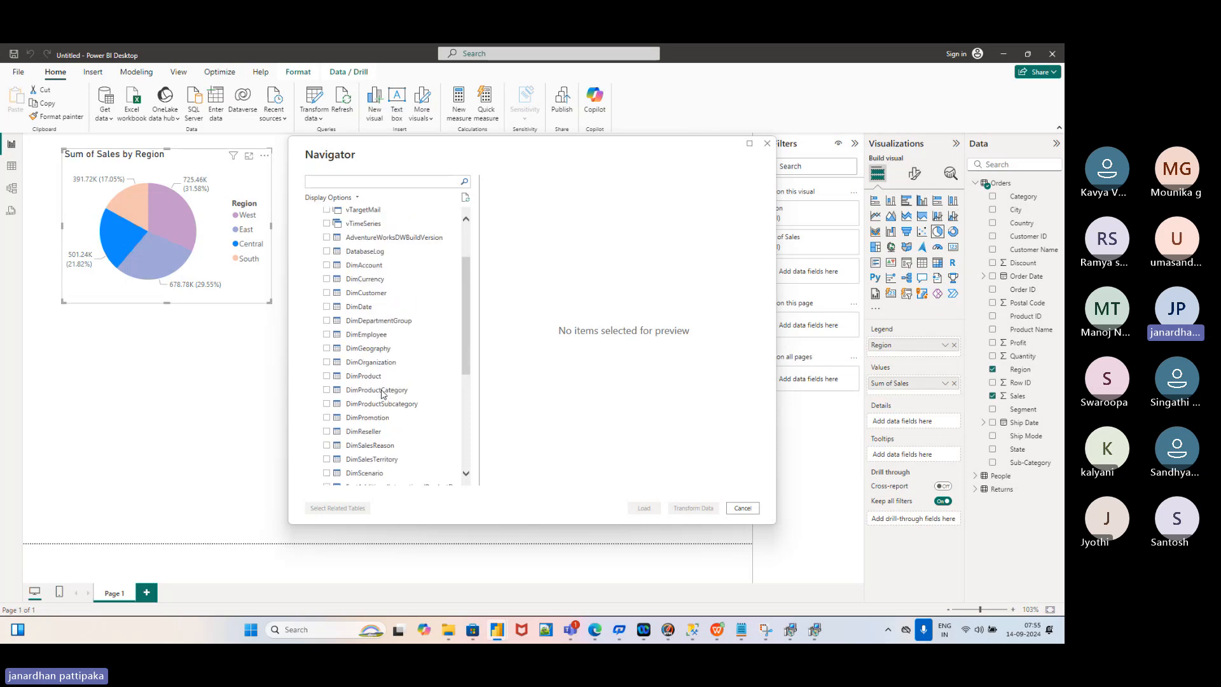
Check DimCustomer, DimEmployee and DimProduct in the Navigator, scrolling through their data previews
click(328, 292)
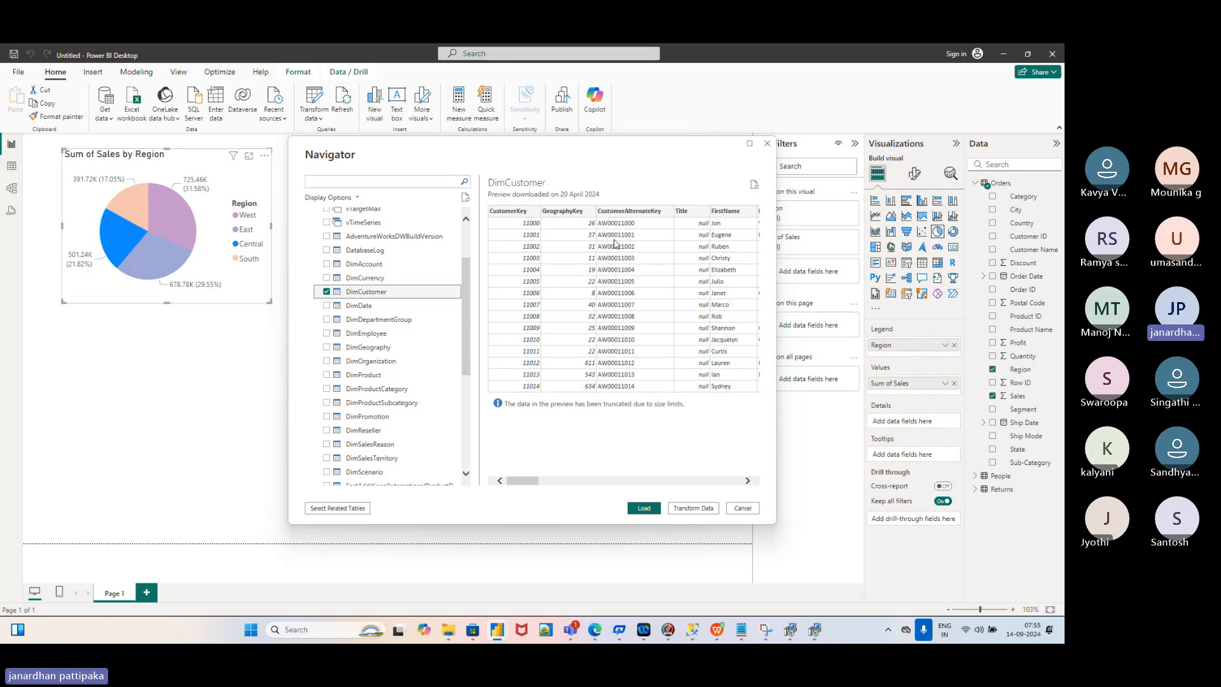
scroll(584, 262, right, 1)
scroll(584, 263, right, 8)
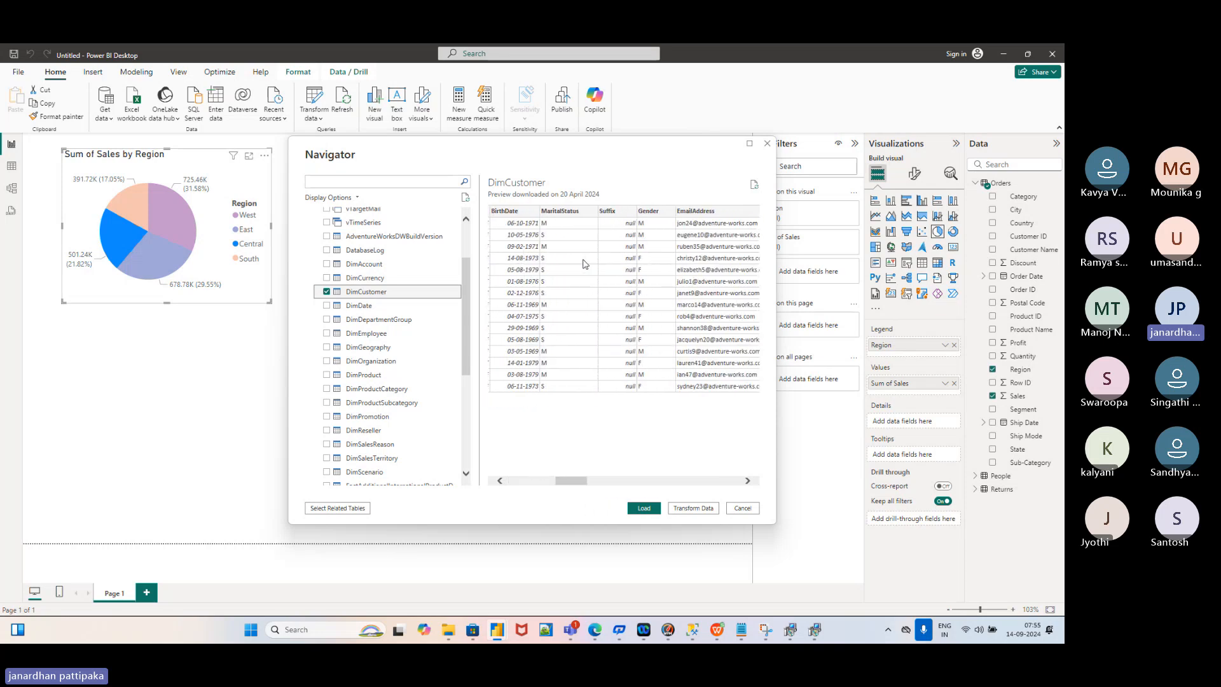
scroll(584, 262, left, 5)
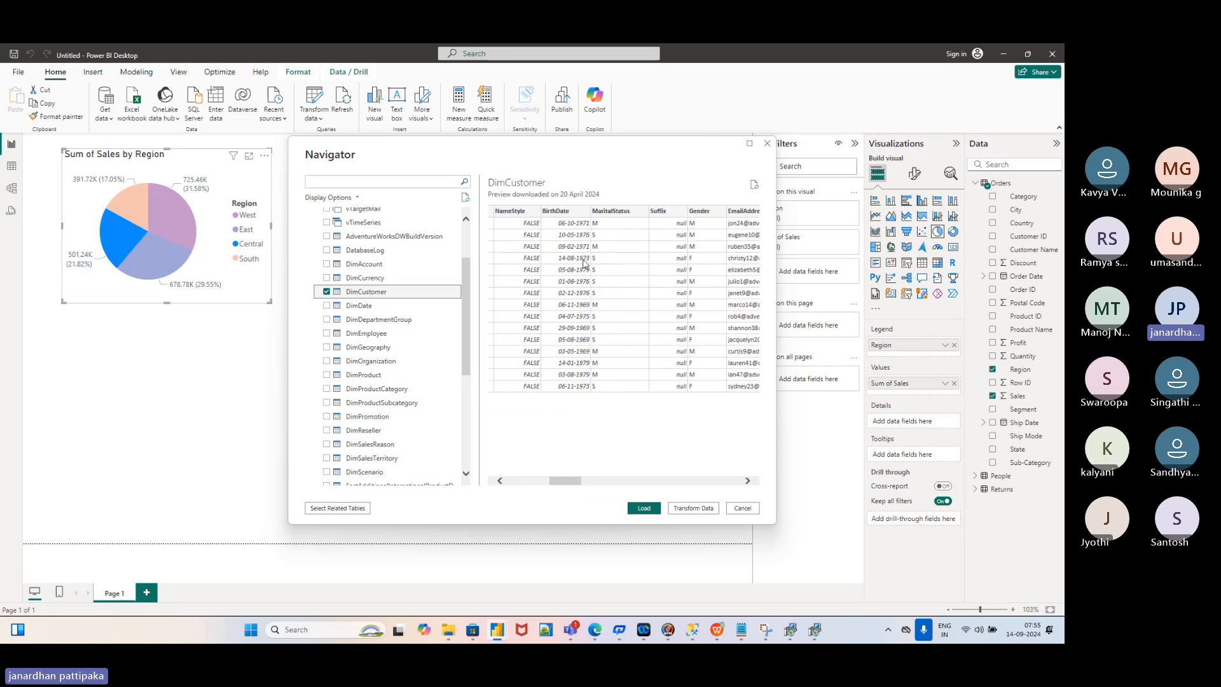
click(326, 334)
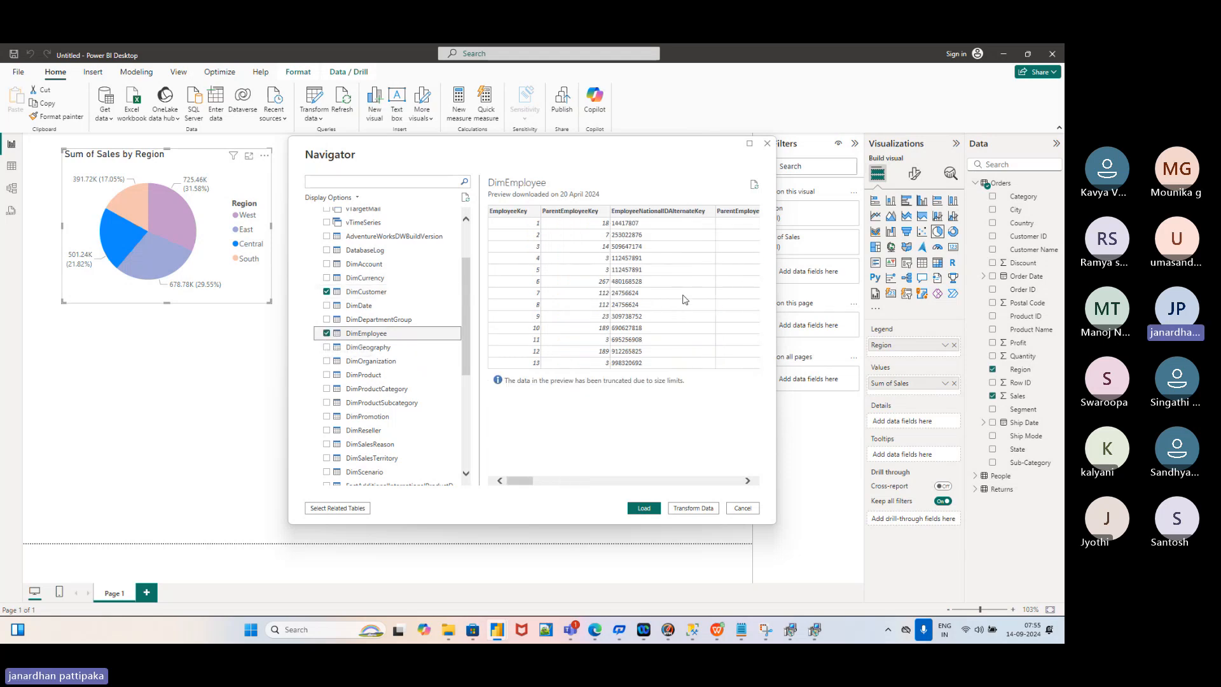
scroll(684, 299, right, 3)
scroll(683, 299, right, 2)
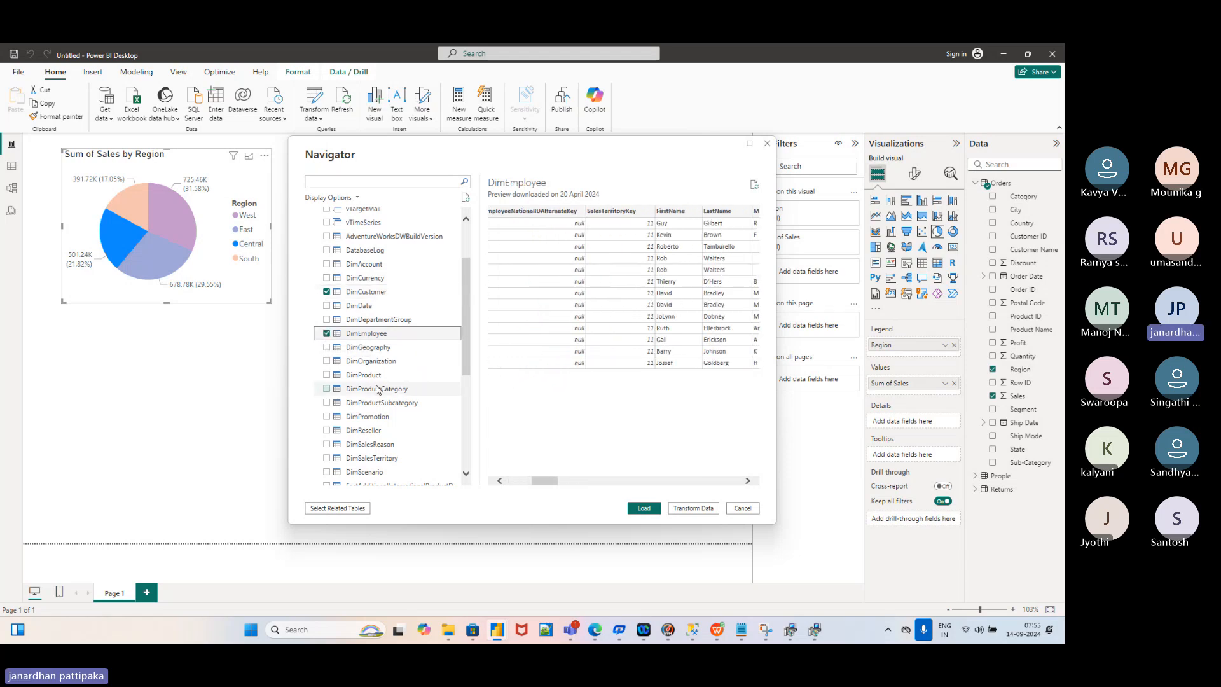
click(328, 375)
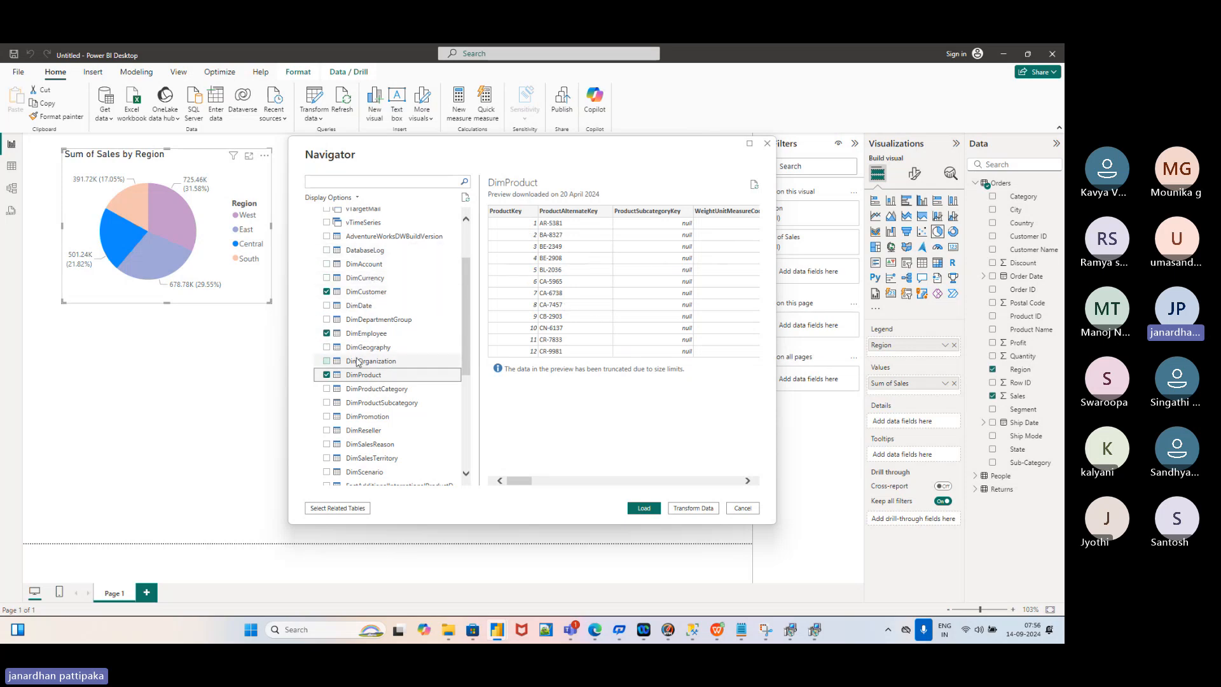
Load DimCustomer, DimEmployee and DimProduct from the Navigator
click(641, 509)
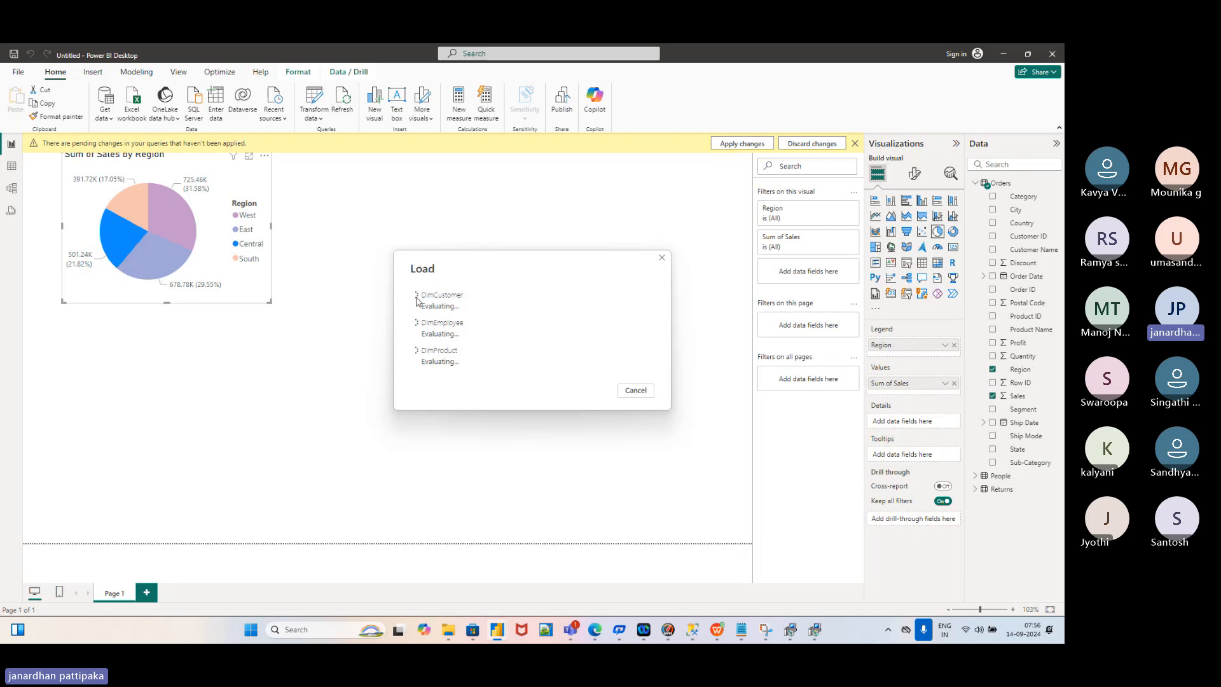
Check SSMS's Connect to Server dialog, then return to Power BI Desktop while tables load
mouse_move(751, 628)
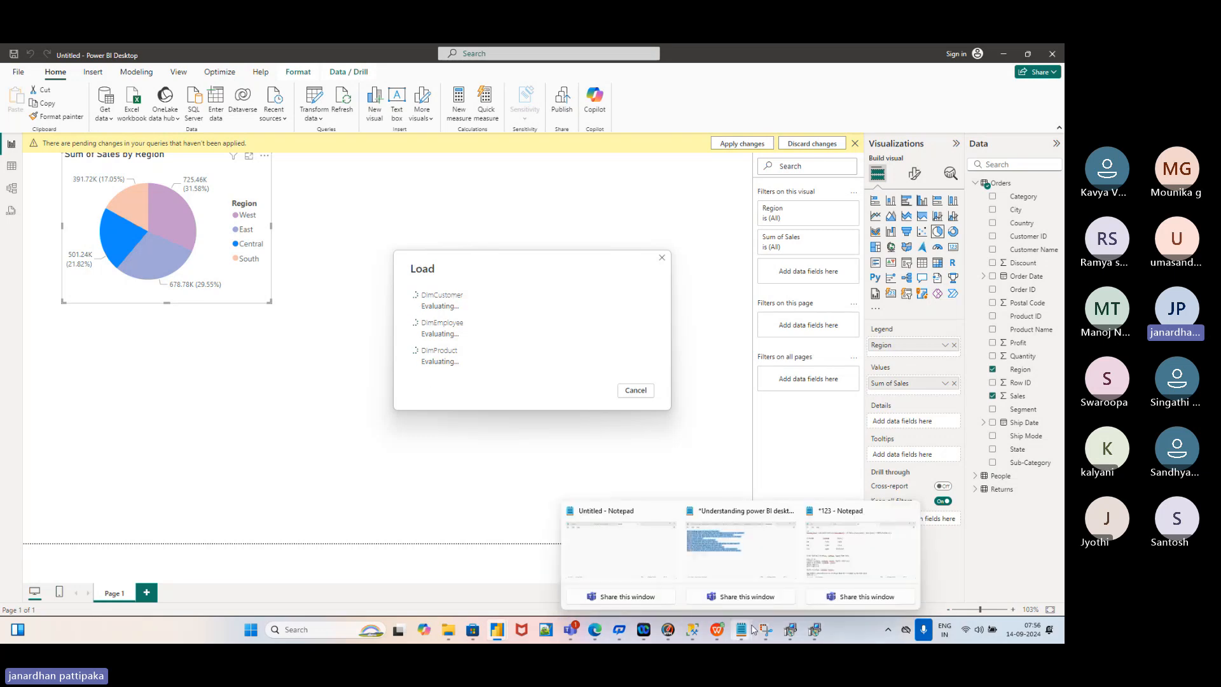
mouse_move(692, 634)
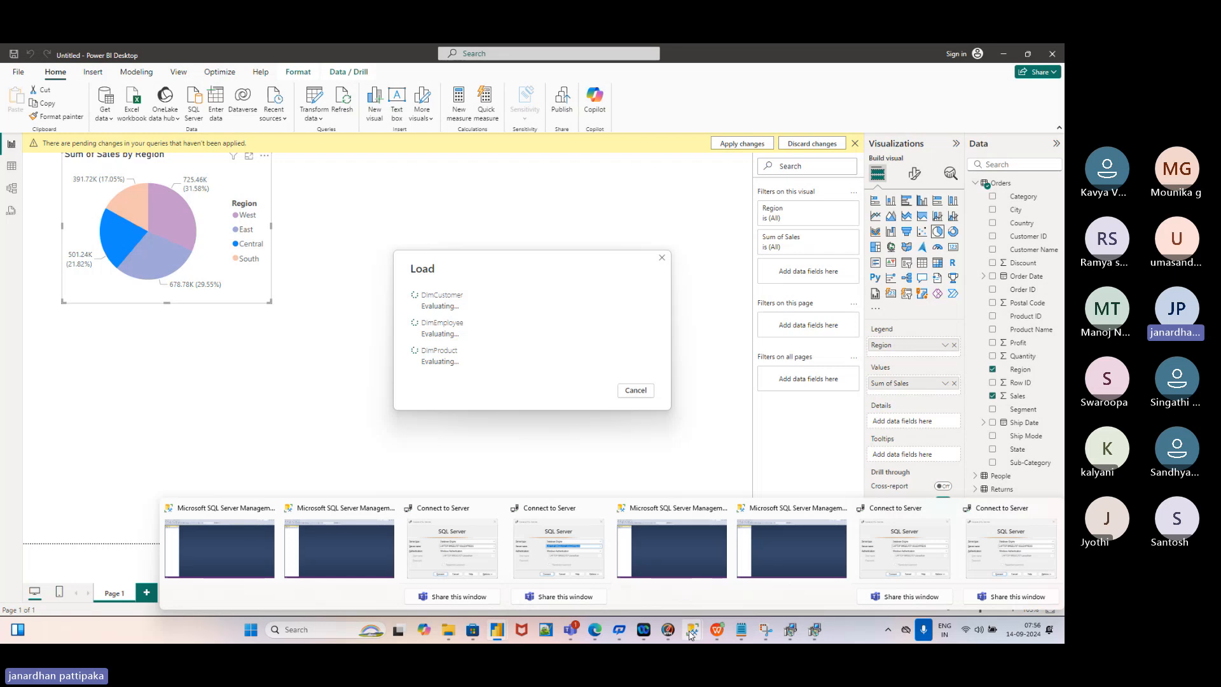
click(387, 552)
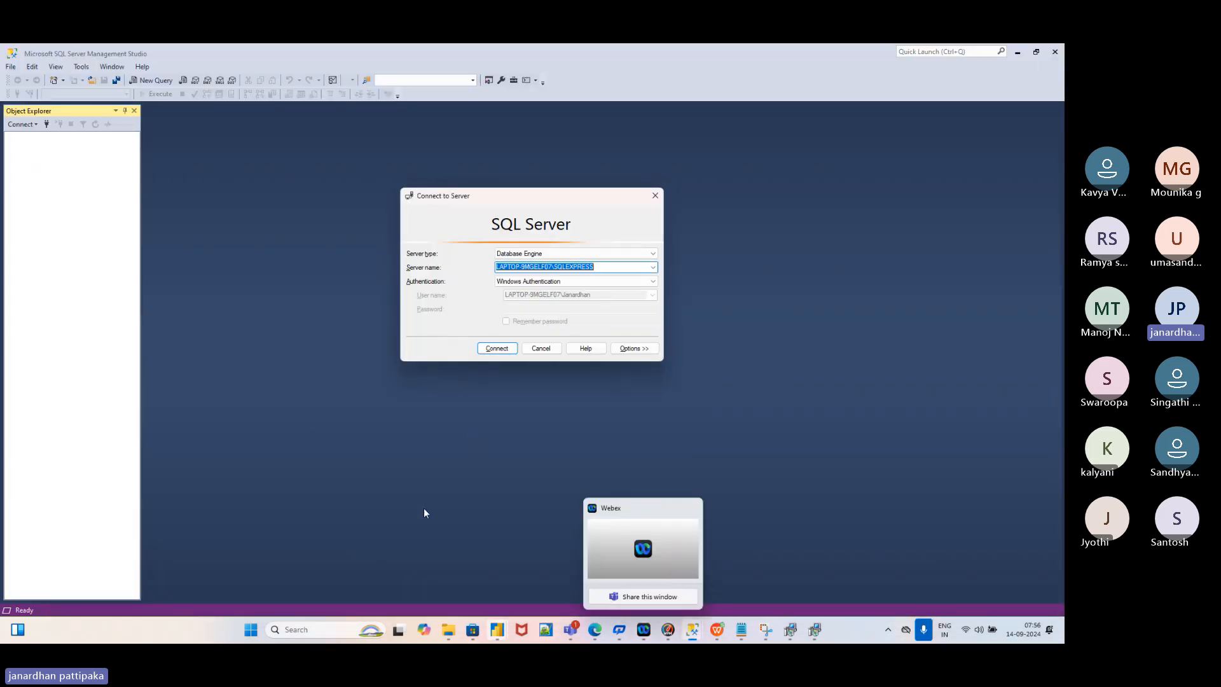
mouse_move(498, 629)
click(559, 547)
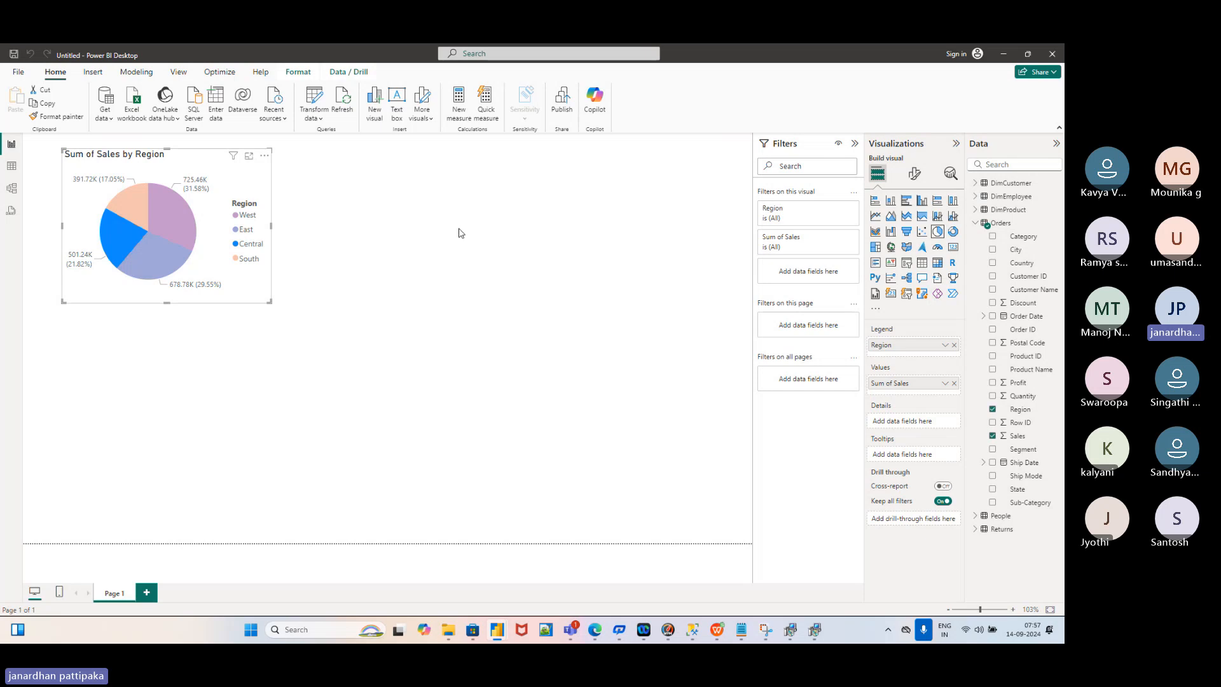
In the Data pane, collapse Orders, then expand and collapse DimCustomer to review its fields
click(975, 223)
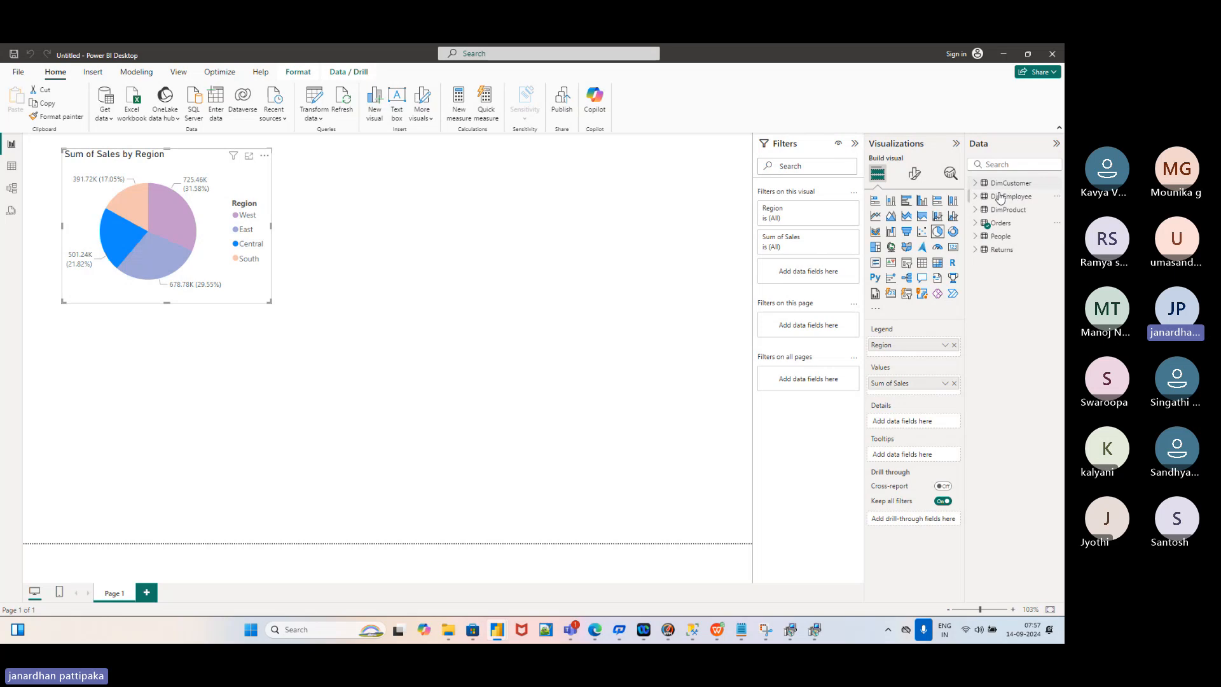
click(975, 183)
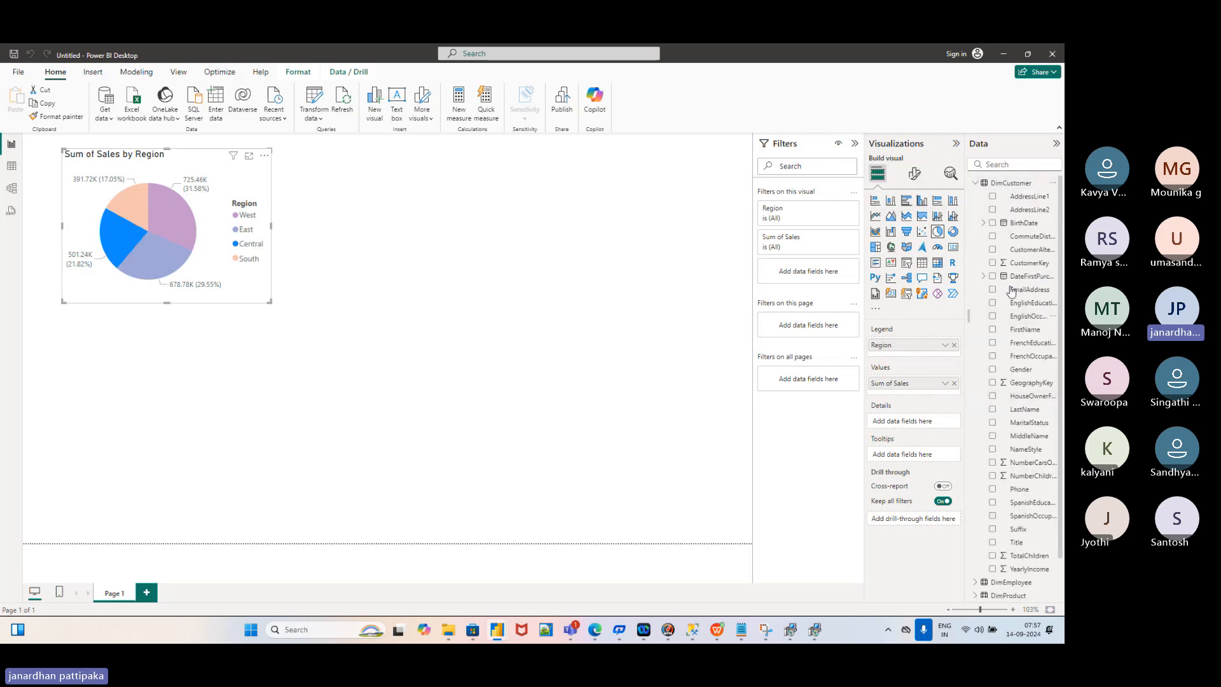
click(976, 184)
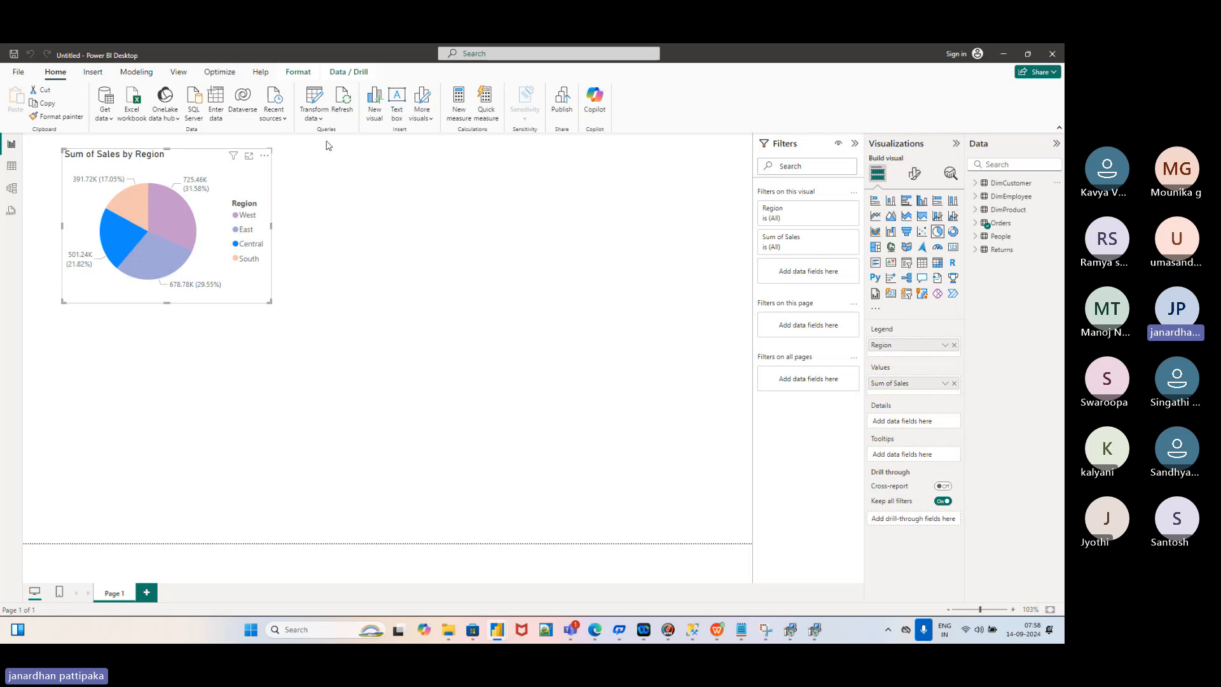
Launch Power Query Editor from the Home ribbon's Transform data dropdown
click(321, 122)
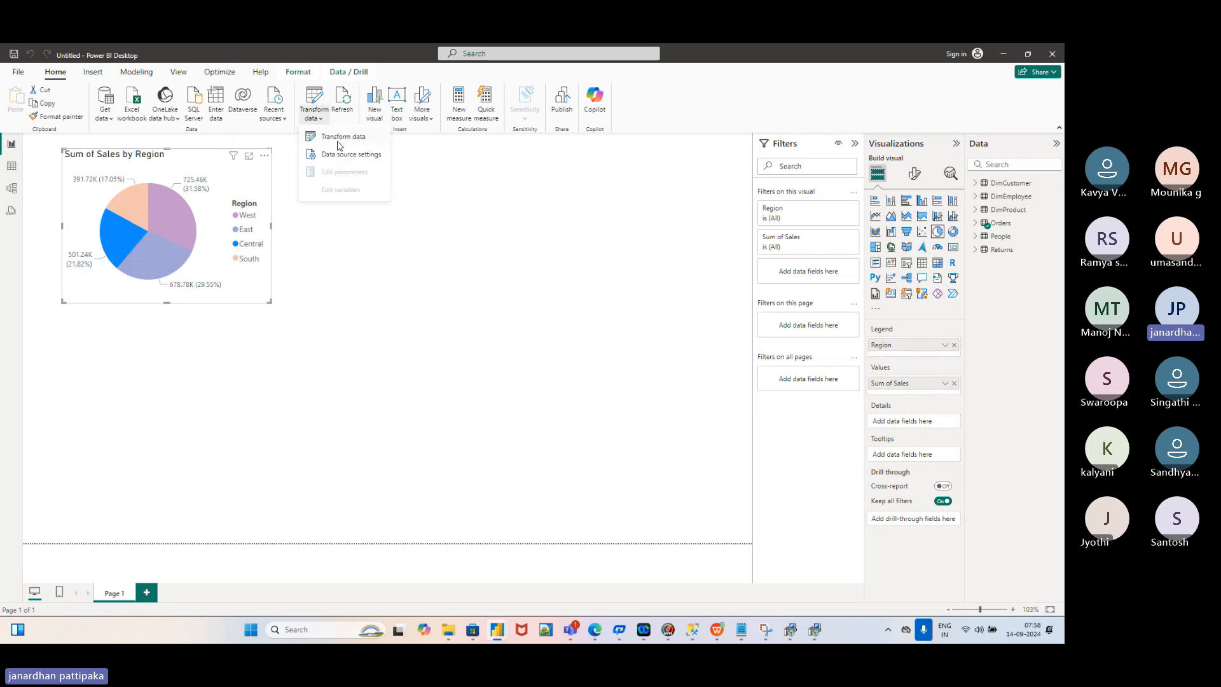
click(338, 139)
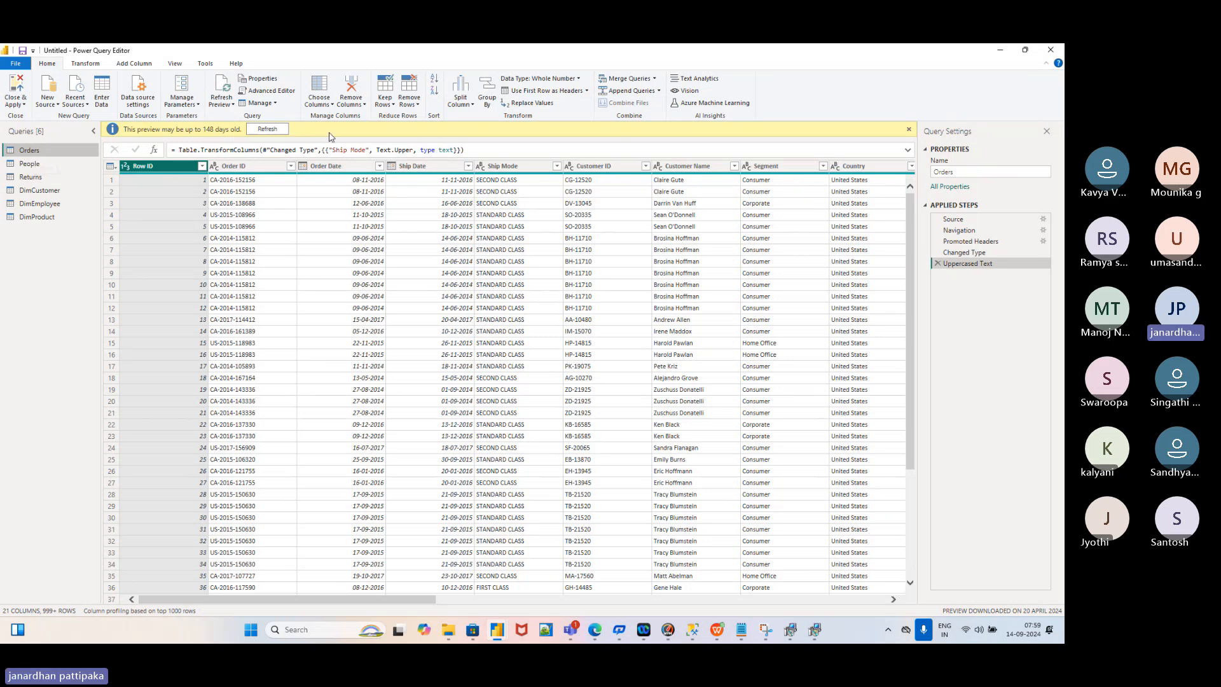
Delete Orders' Uppercased Text step, glance at DimCustomer, then reselect Orders
click(938, 264)
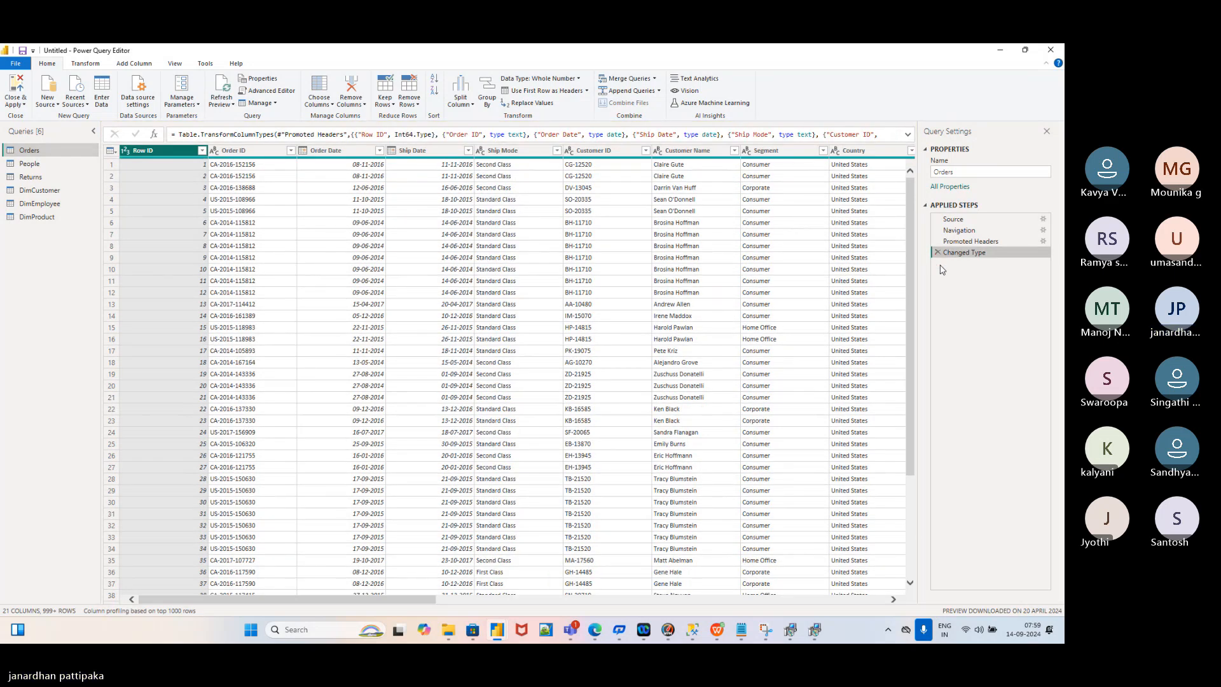
click(34, 193)
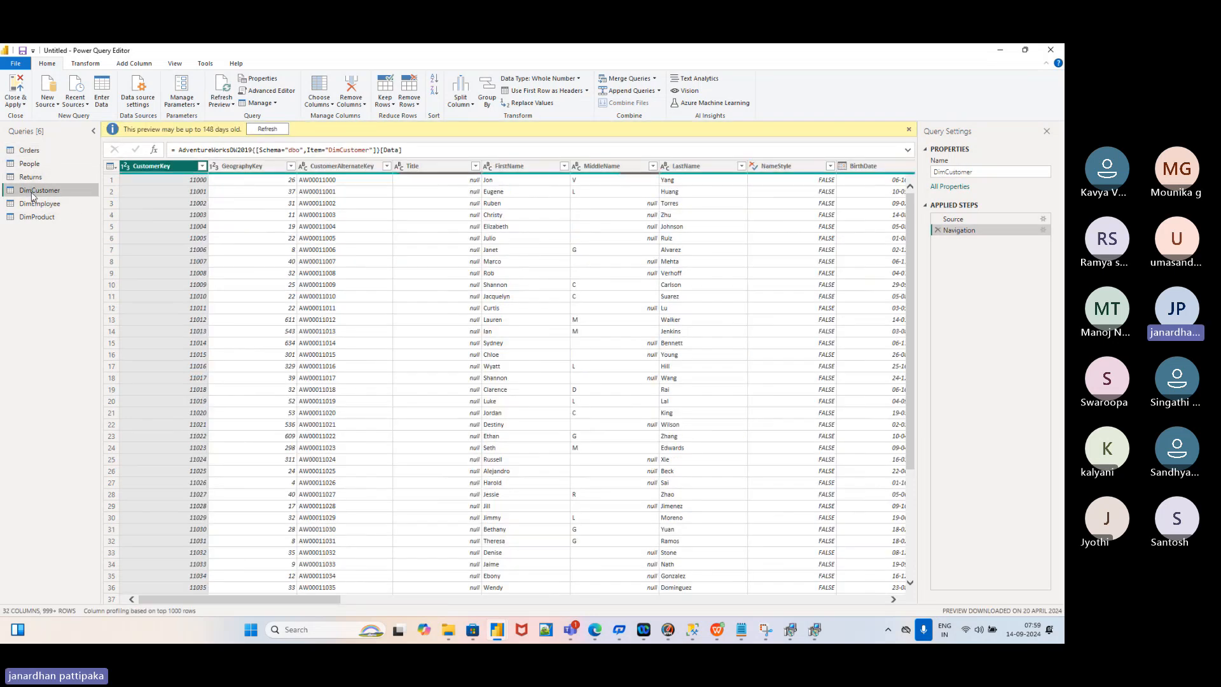
click(30, 151)
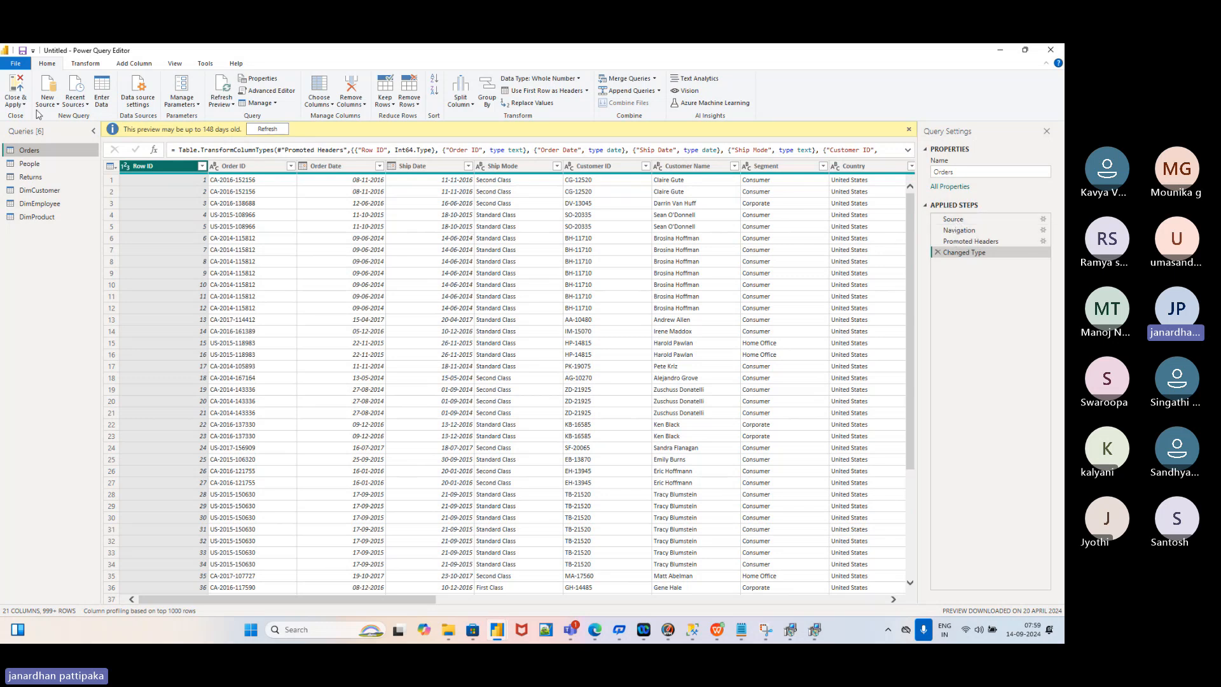
Preview Orders at its Source step, then at Navigation with generic Column1–Column21 headers
click(960, 223)
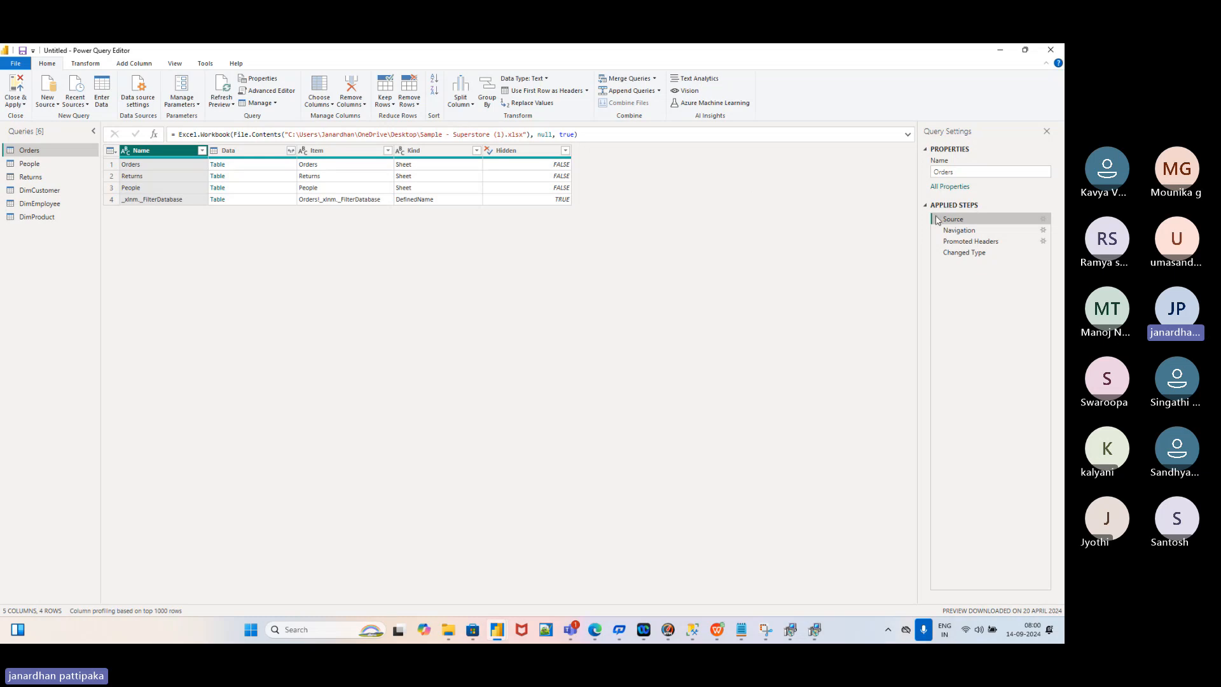
mouse_move(934, 261)
key(super+d)
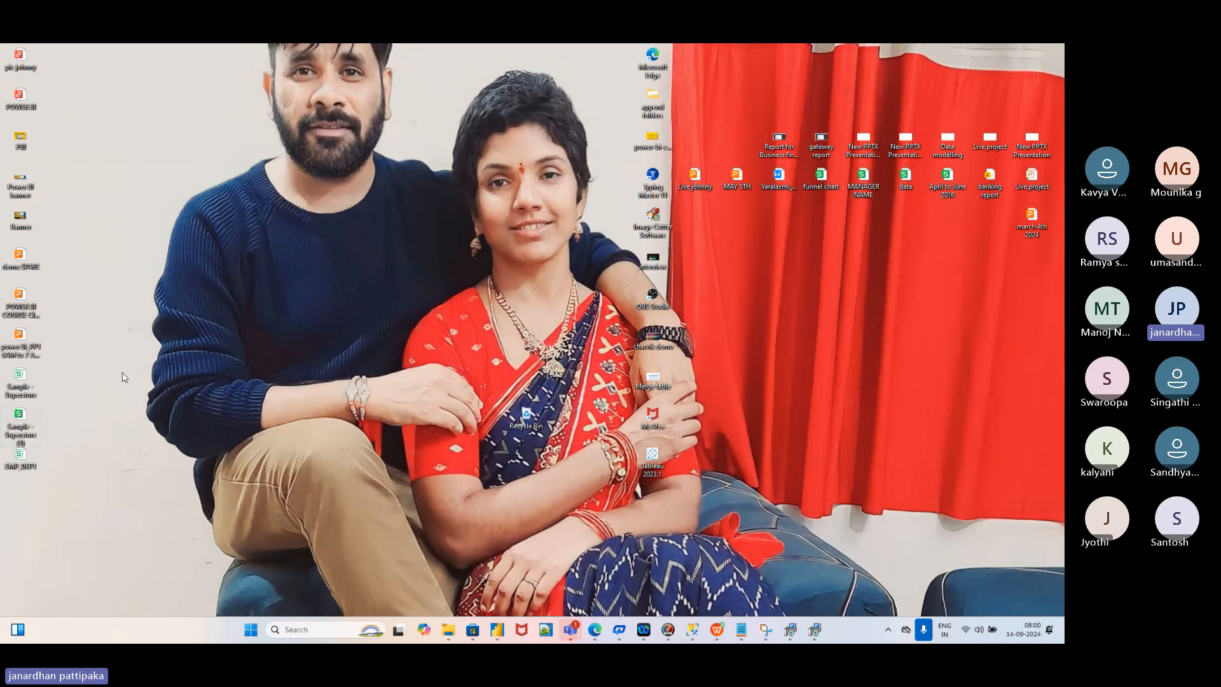
key(super+d)
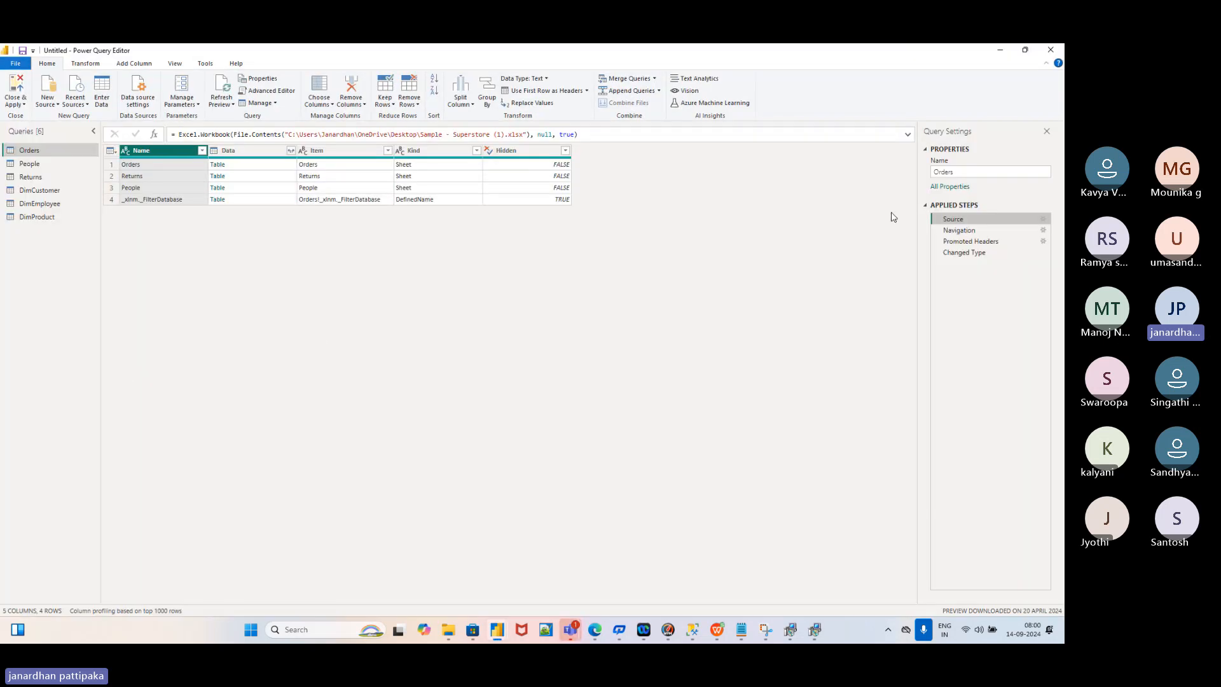
click(952, 232)
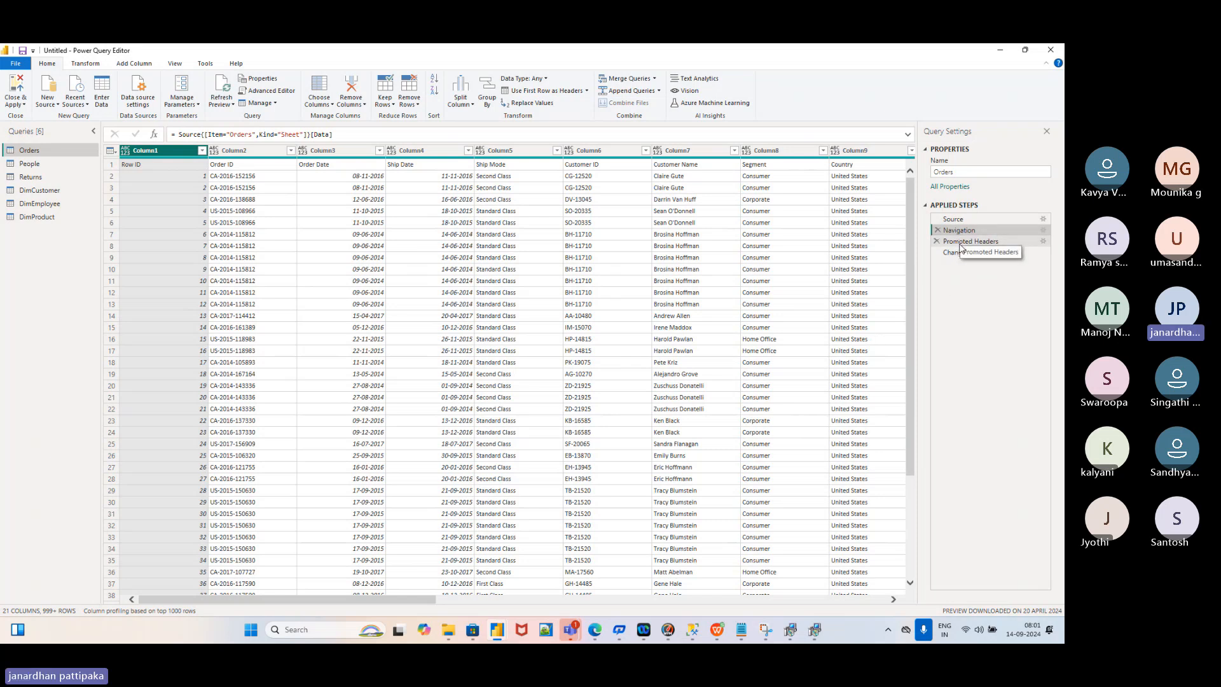
Step through Orders' Promoted Headers and Changed Type, then view the four-row People query
click(962, 246)
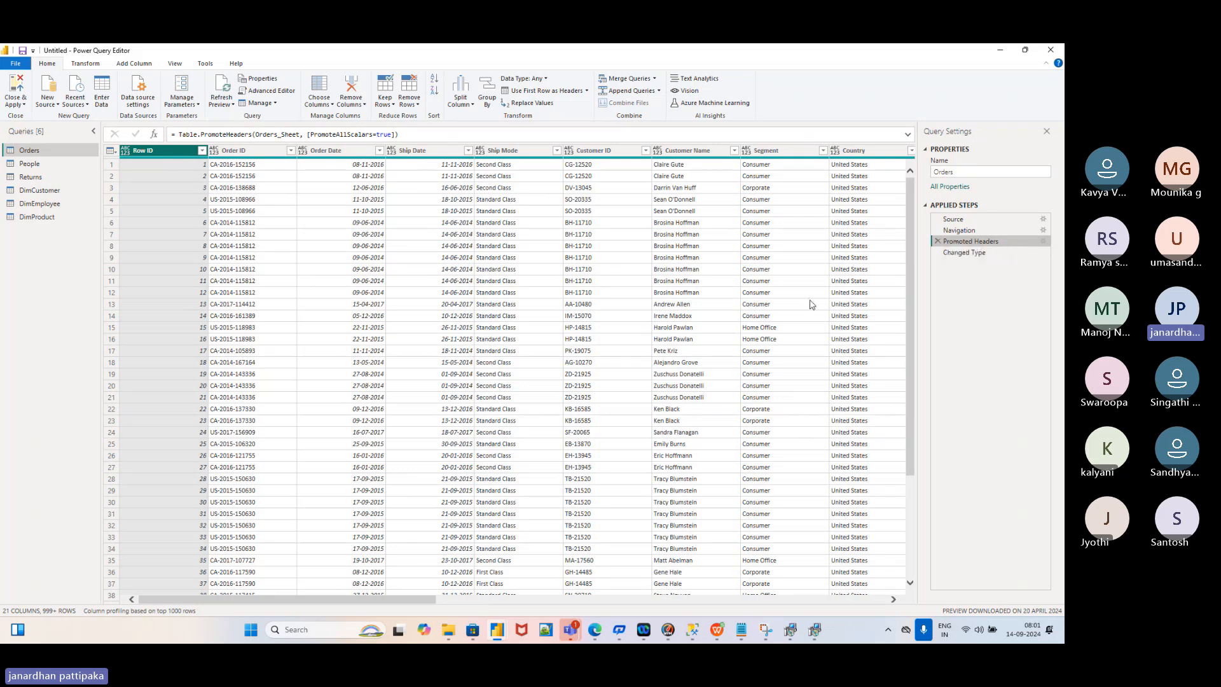
click(957, 254)
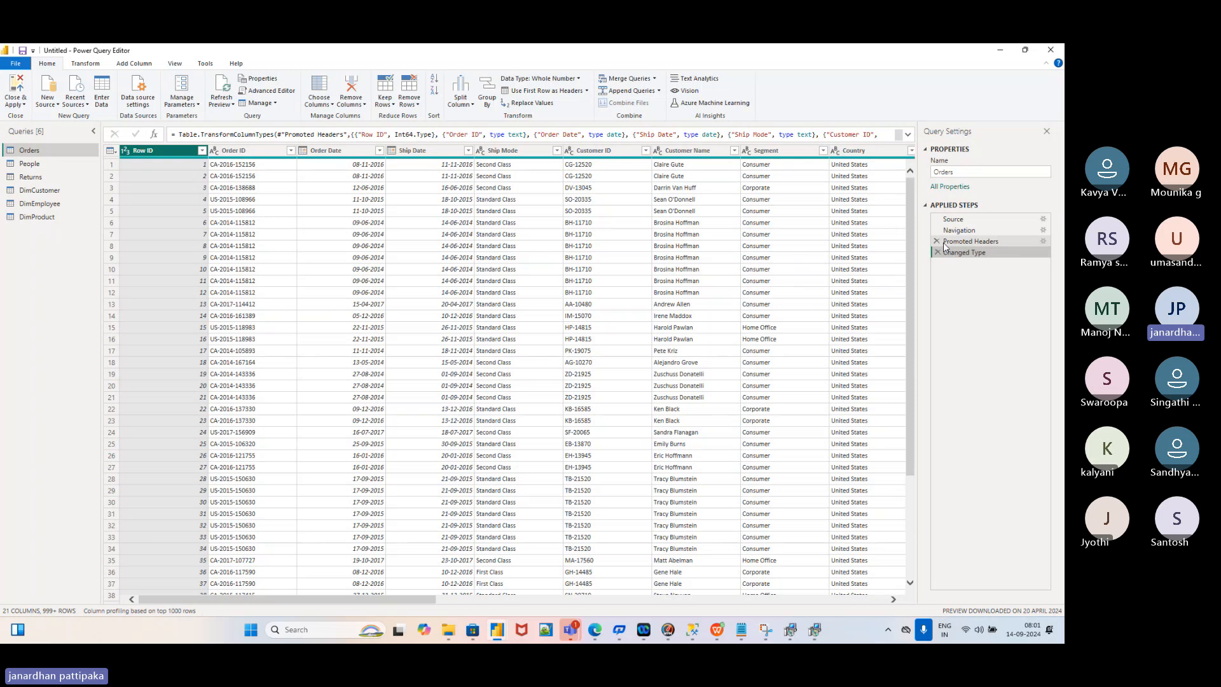
click(961, 246)
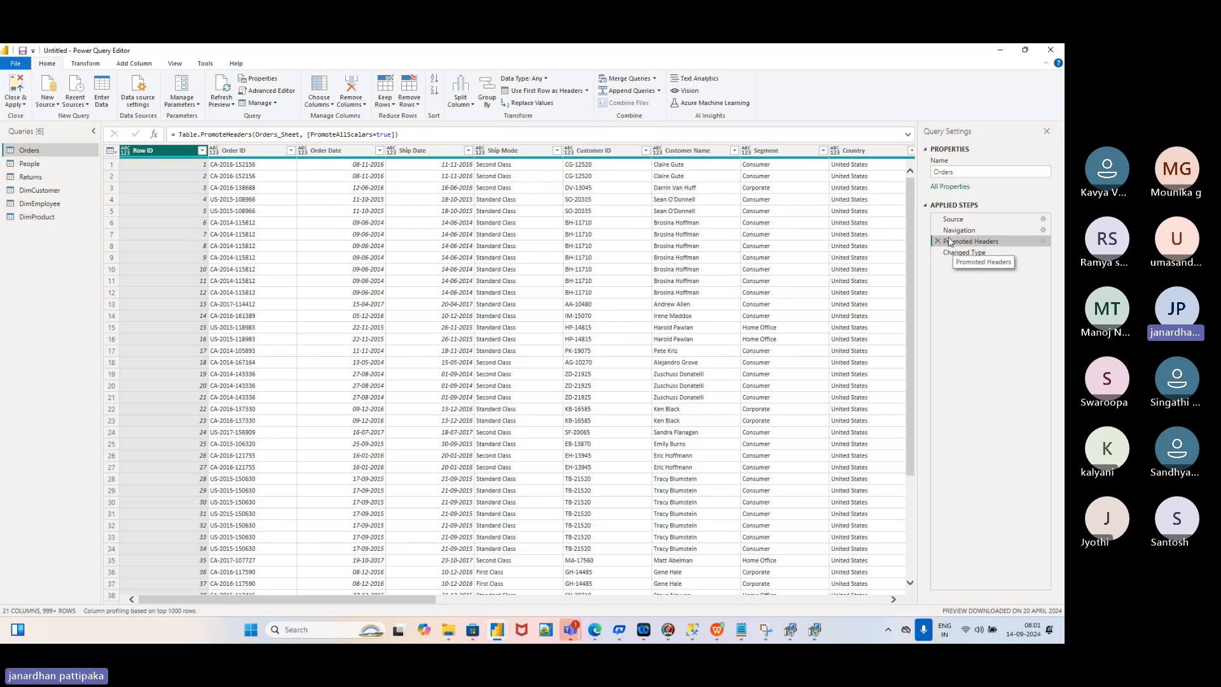
click(33, 166)
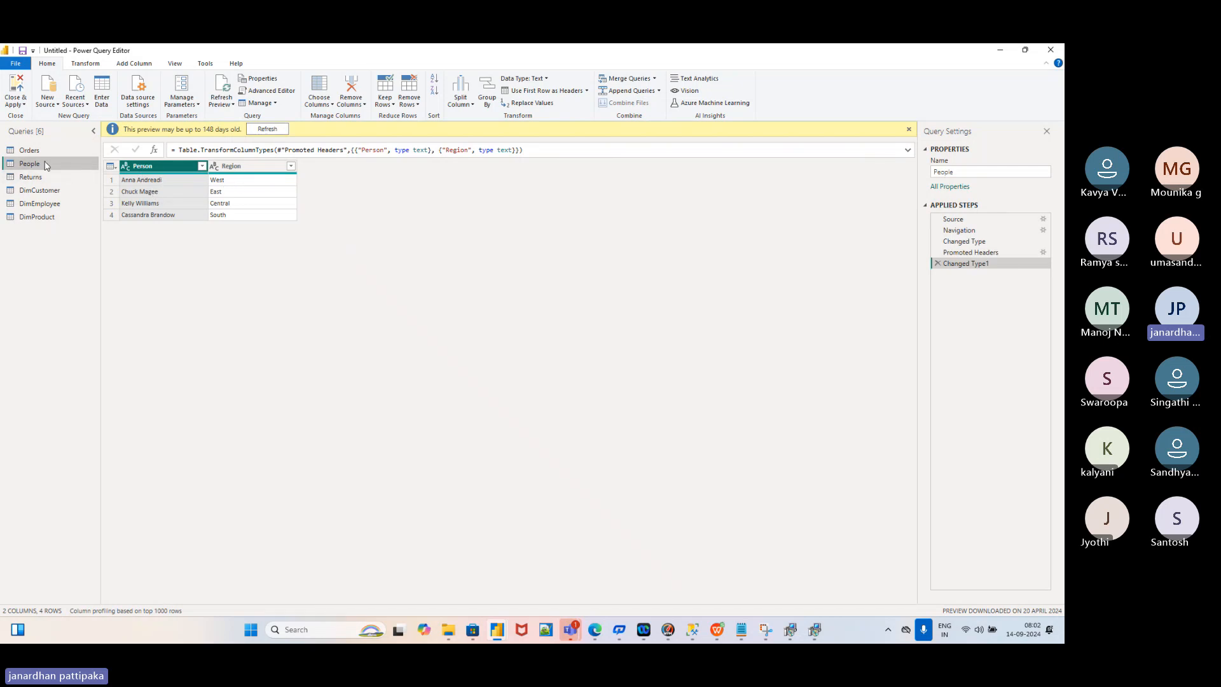
Return to the Orders query with its 21 typed columns at Changed Type
click(30, 150)
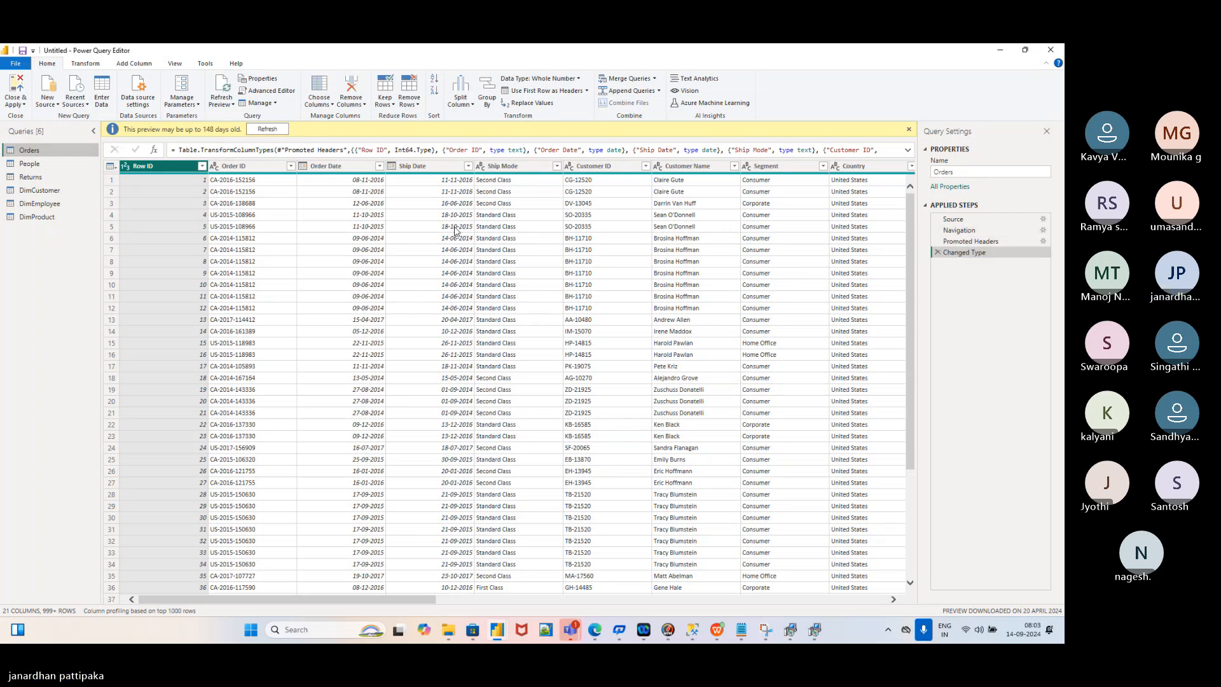
Select Orders' Order Date and Ship Date columns, then show People's header promotion options
click(339, 166)
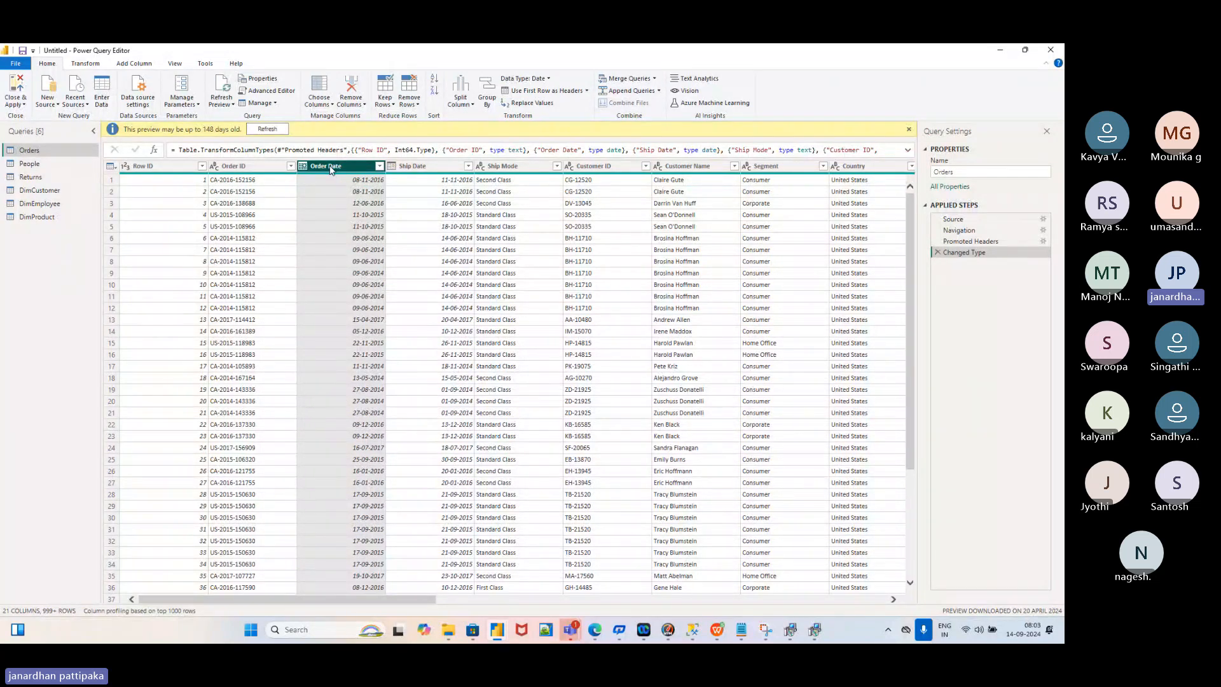
click(423, 166)
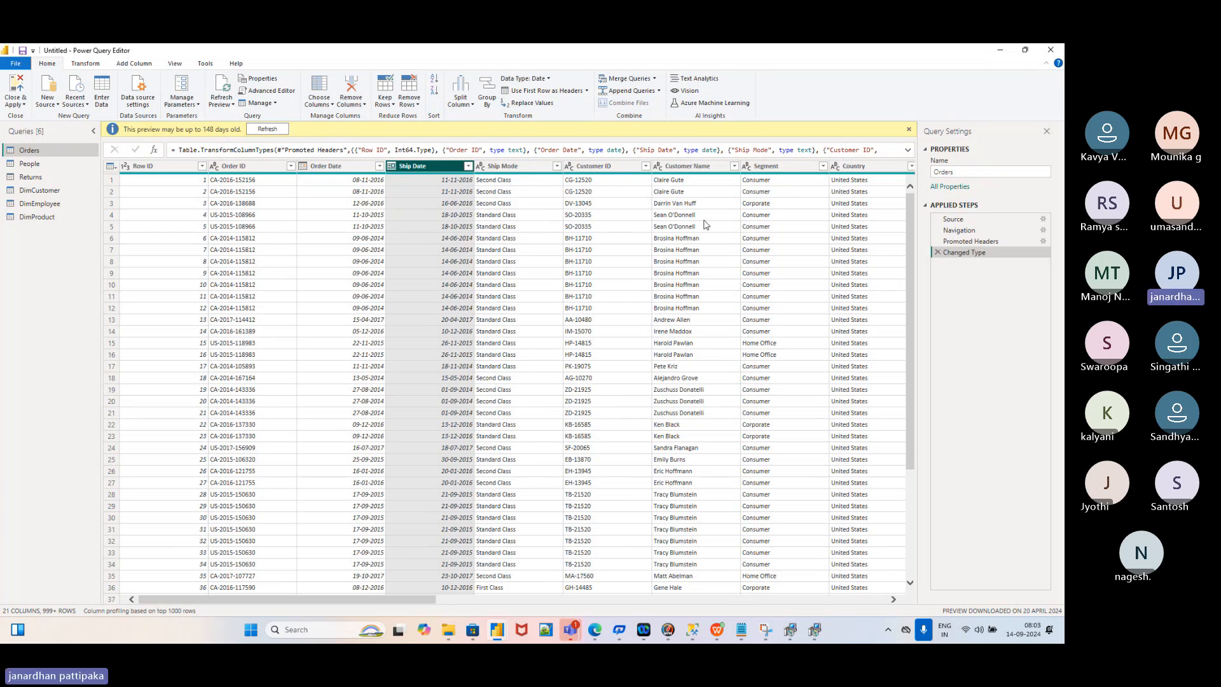
click(41, 165)
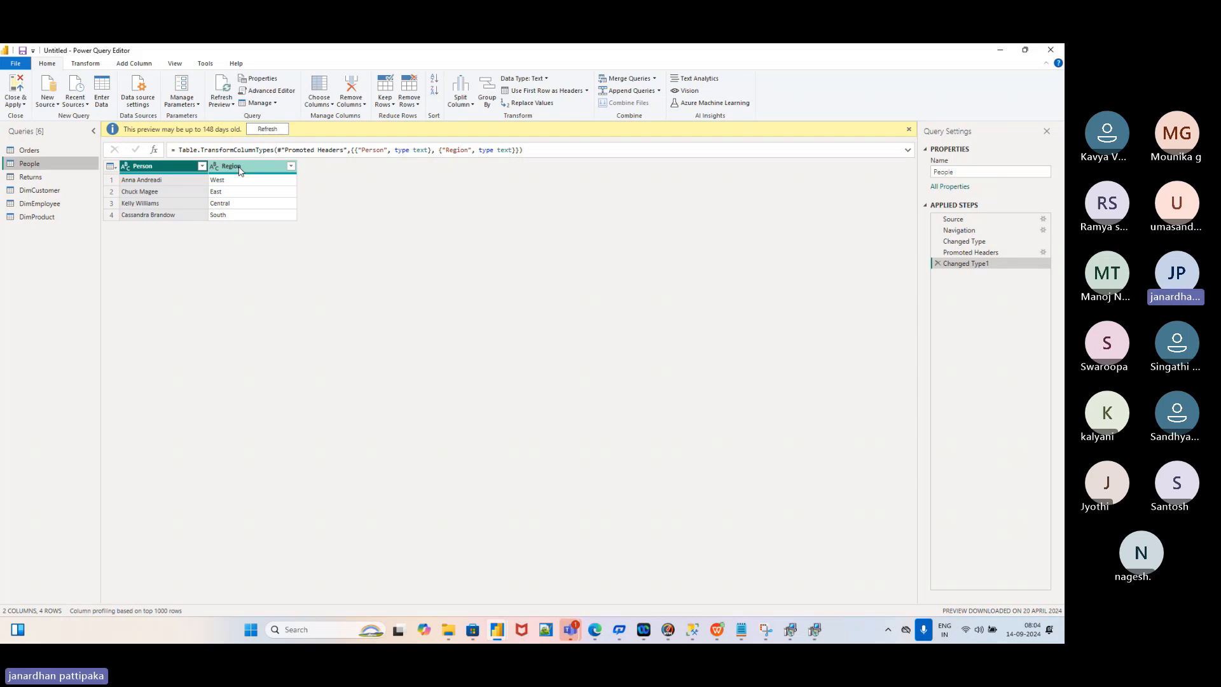
click(19, 150)
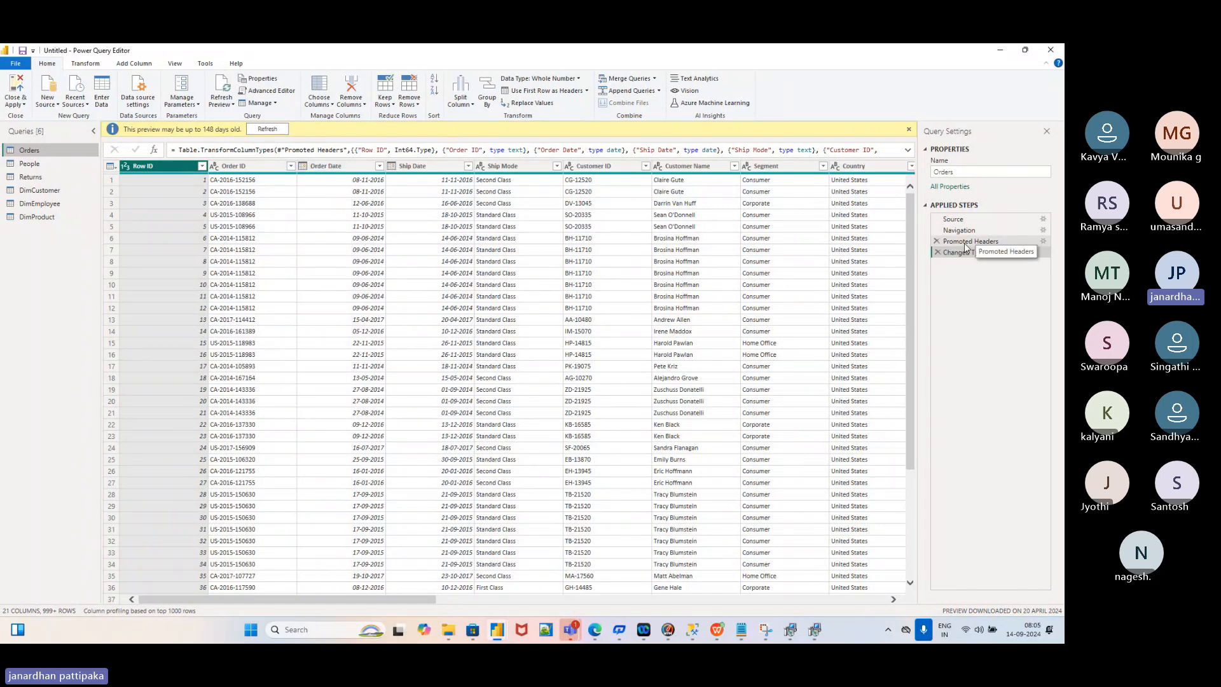
click(37, 166)
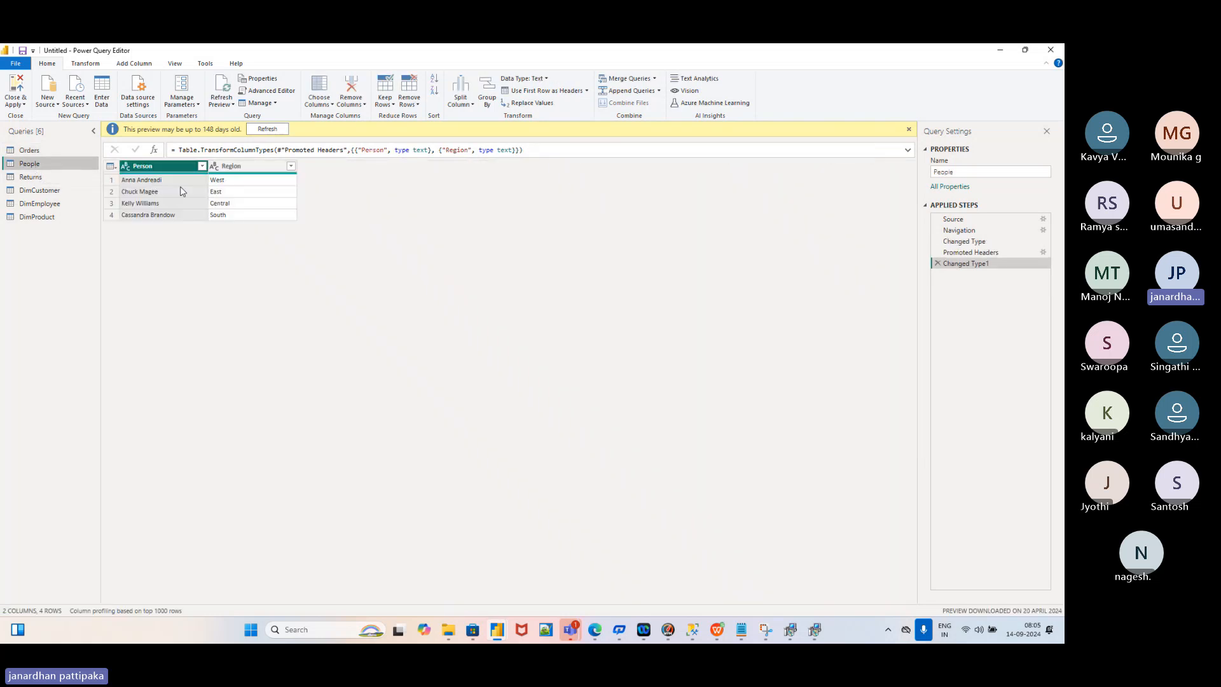
click(585, 92)
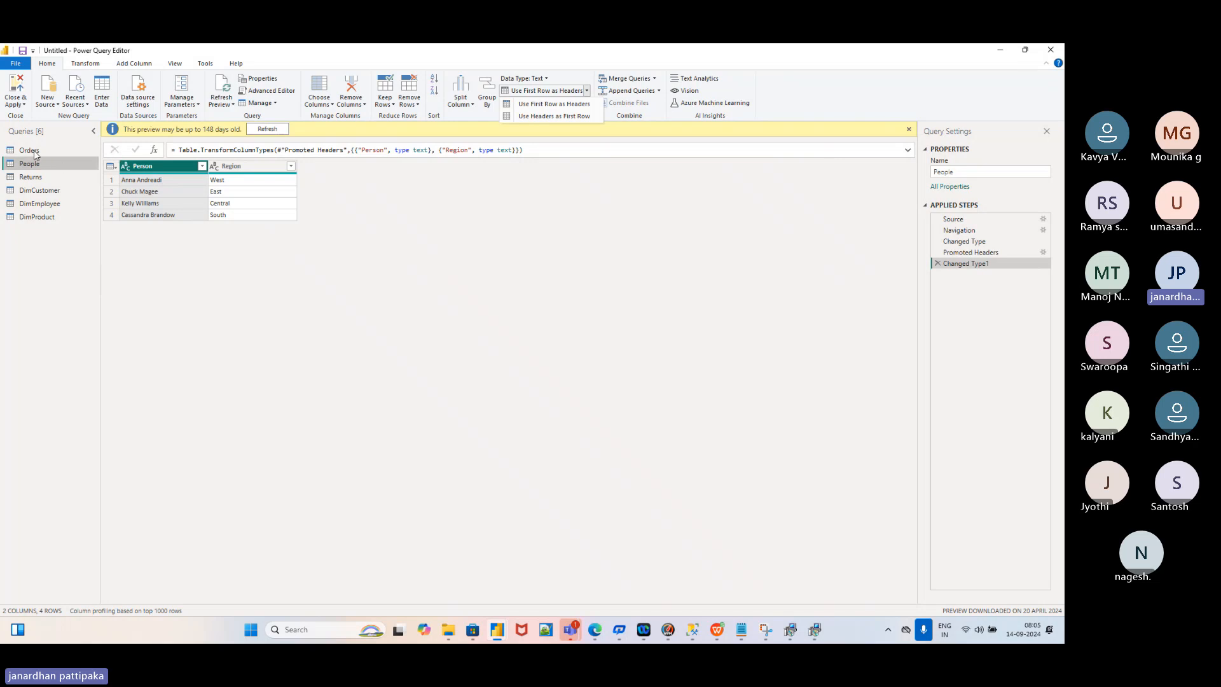
Add a new Excel Workbook source: Sample - Superstore (1).xlsx from the Desktop
click(57, 105)
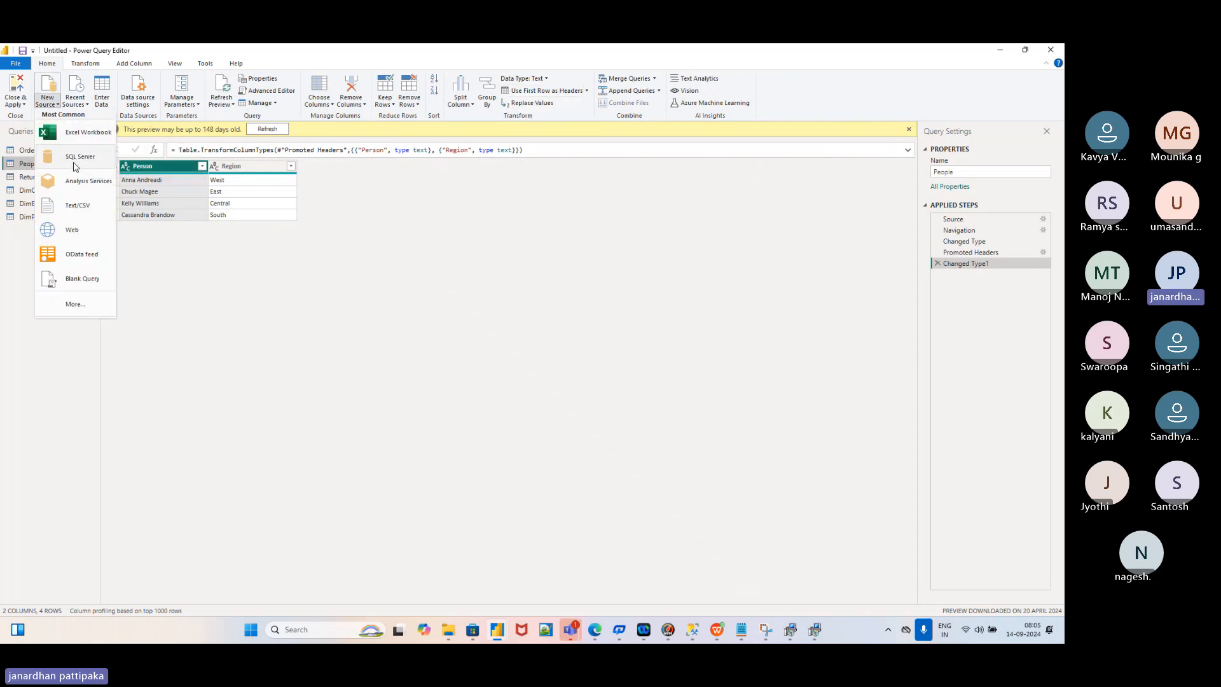
click(83, 135)
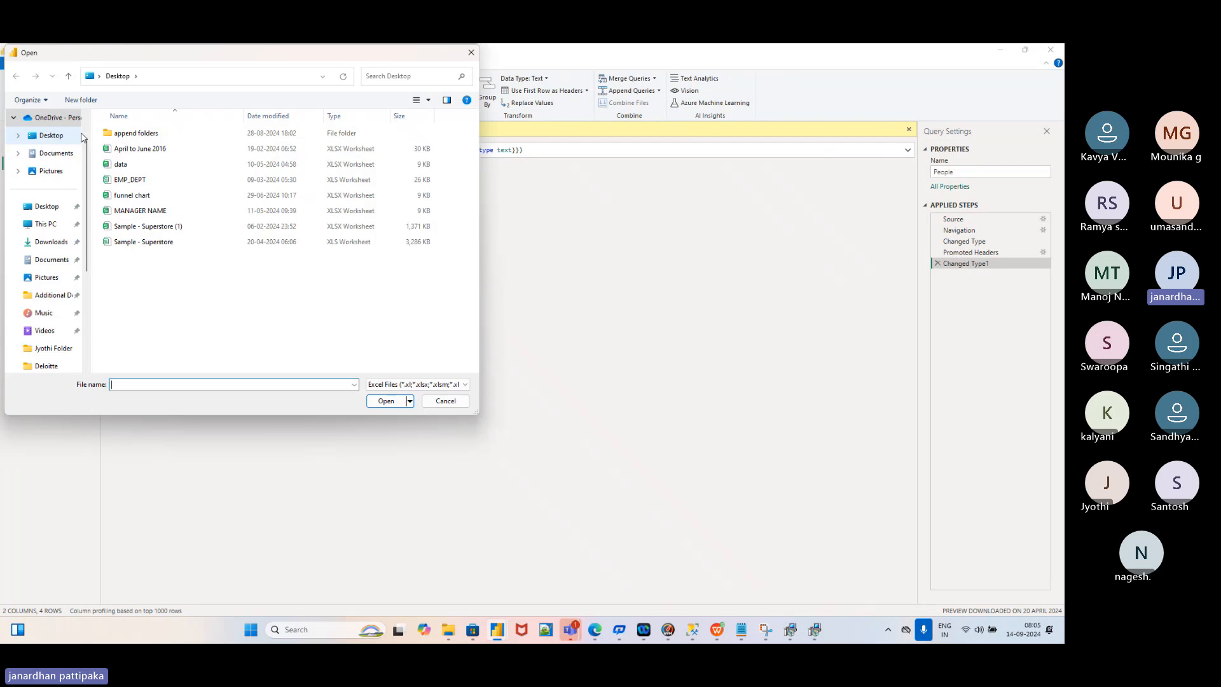
click(51, 210)
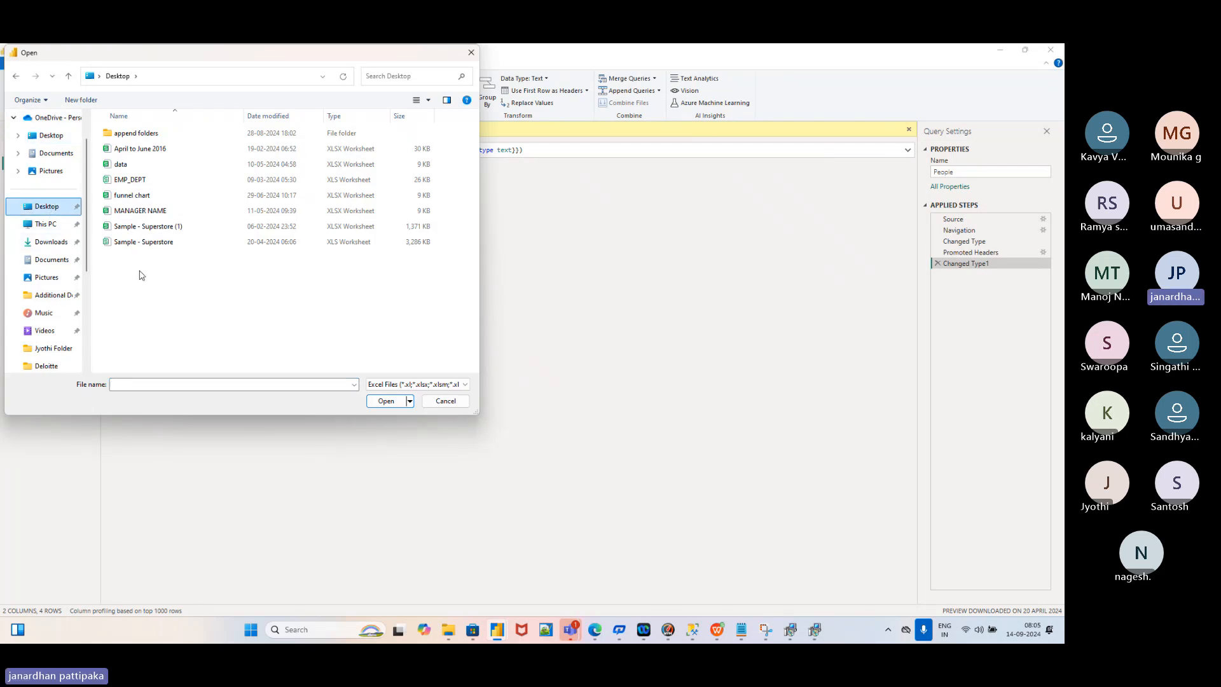
click(158, 228)
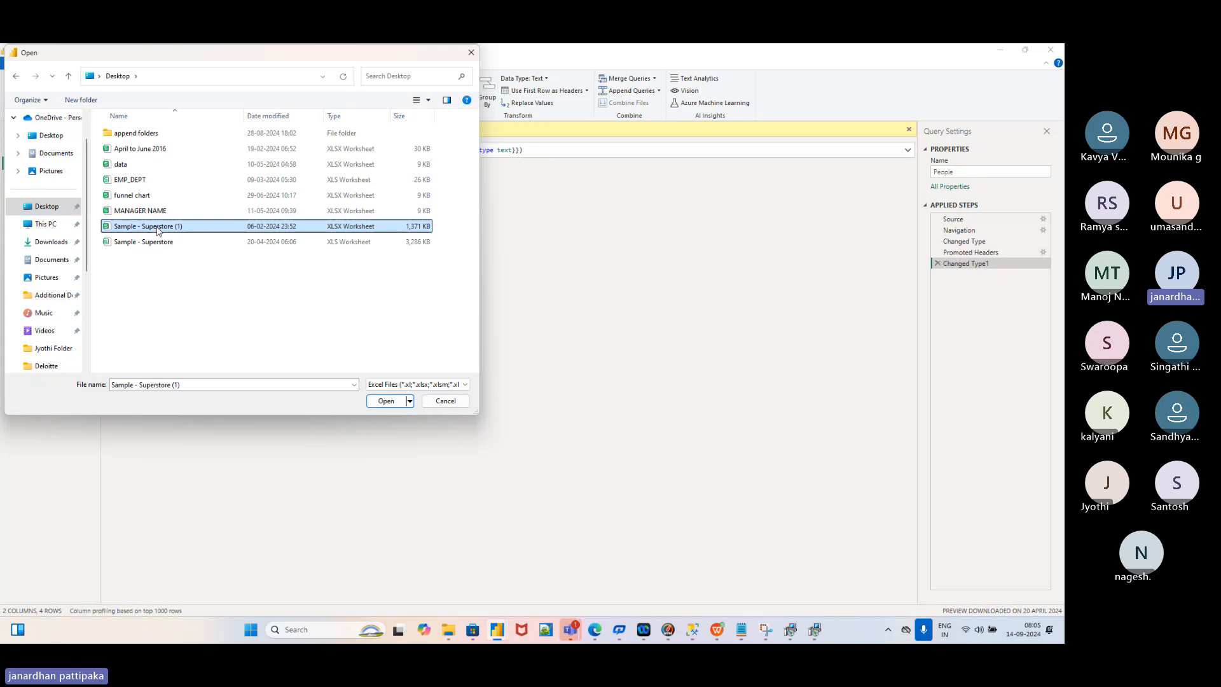
click(386, 401)
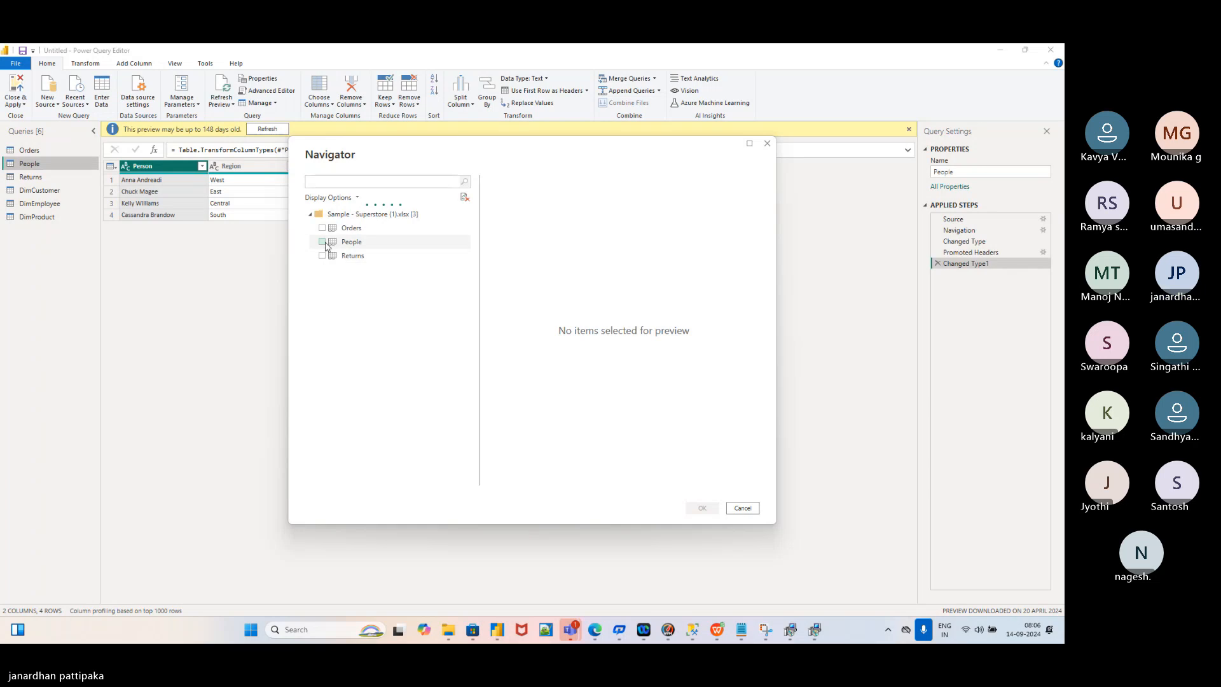
Check the People and Returns sheets in the Navigator and load them
click(323, 242)
click(322, 256)
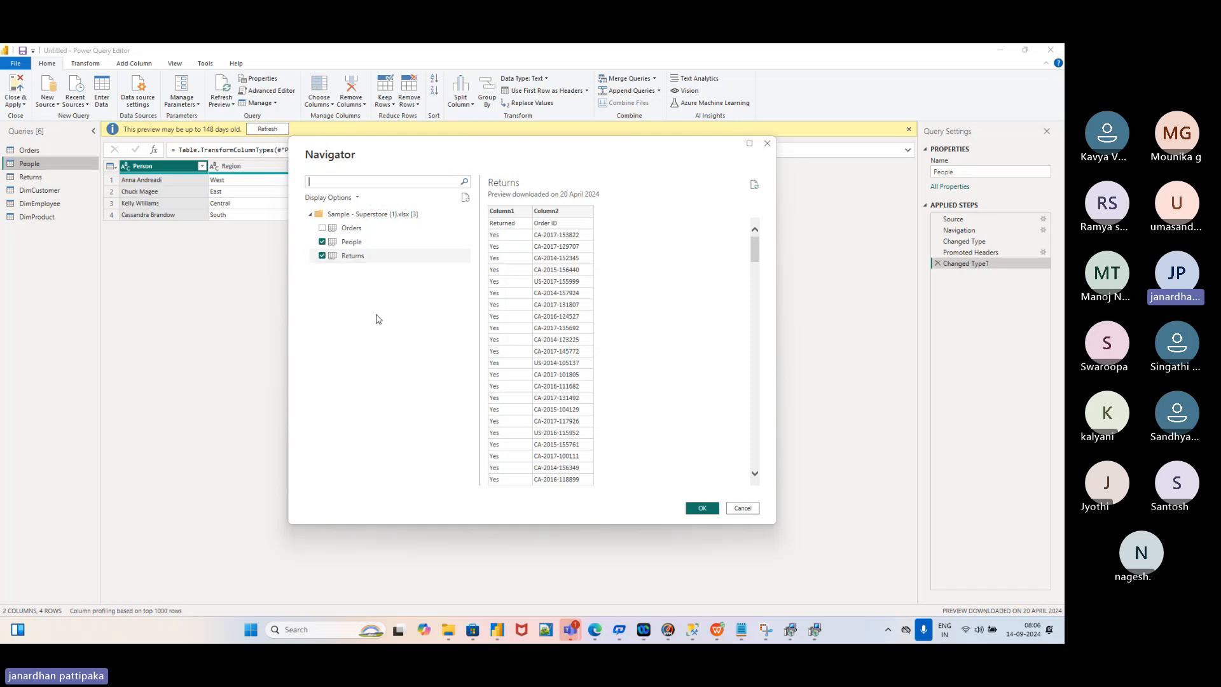
click(702, 508)
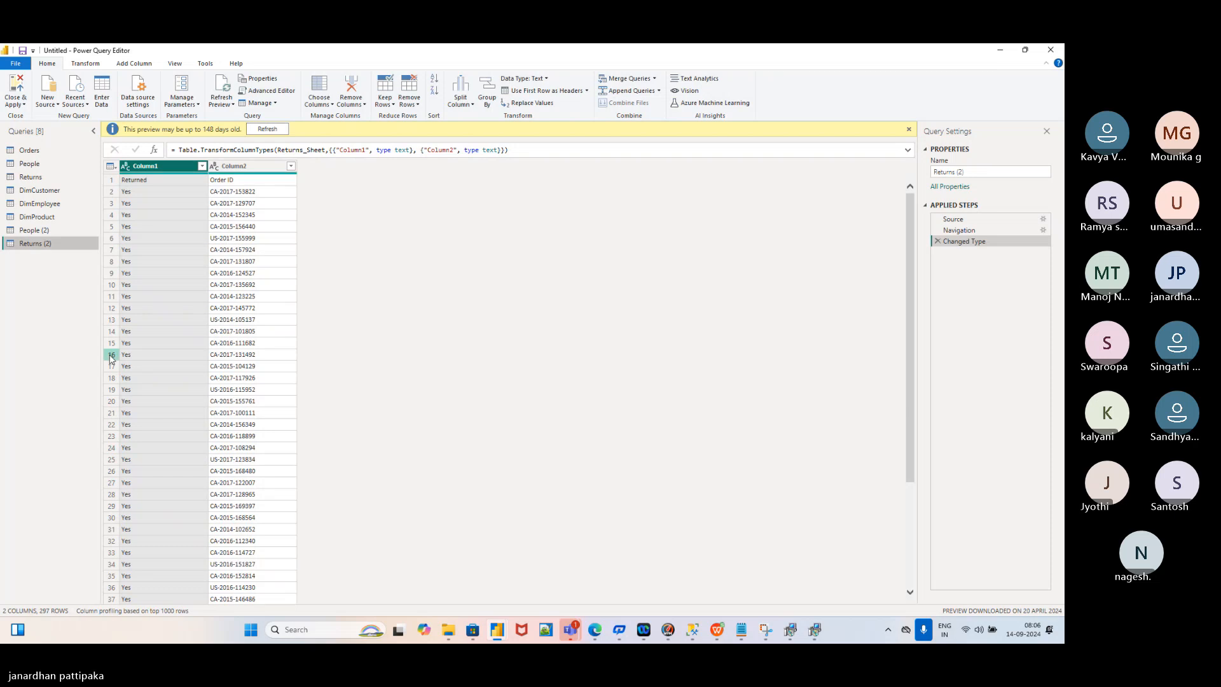
Compare People (2) with Orders, then promote its first row to Person and Region headers
click(41, 233)
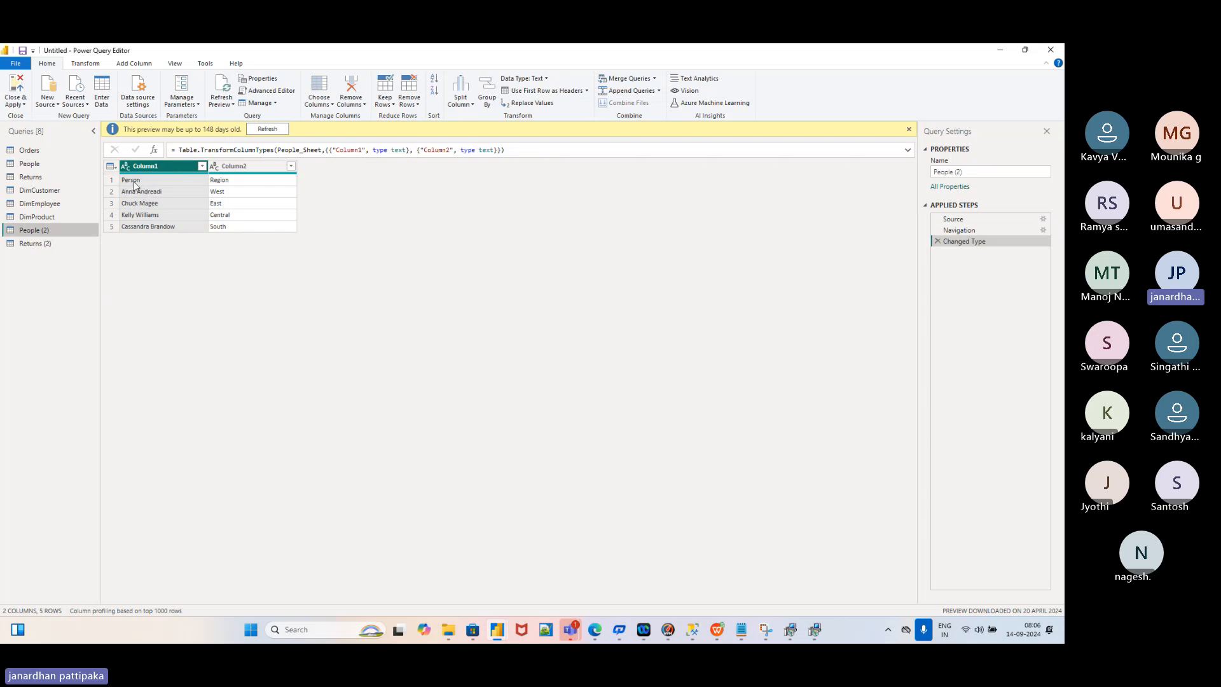
click(238, 167)
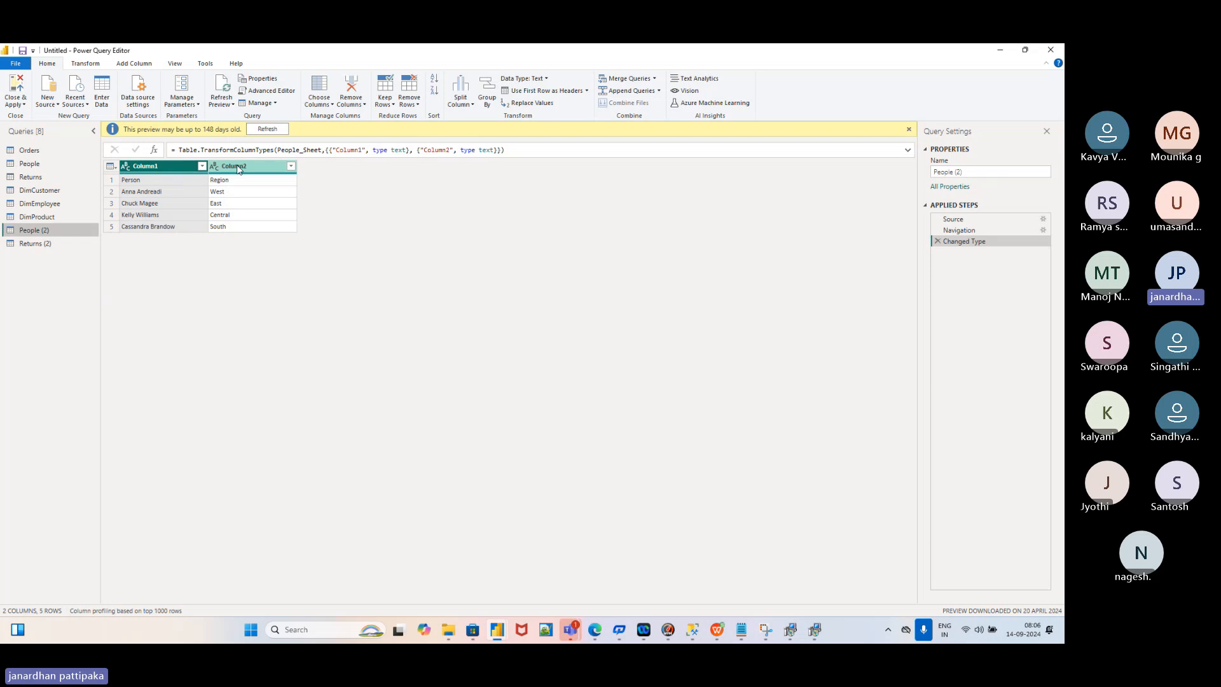
click(178, 168)
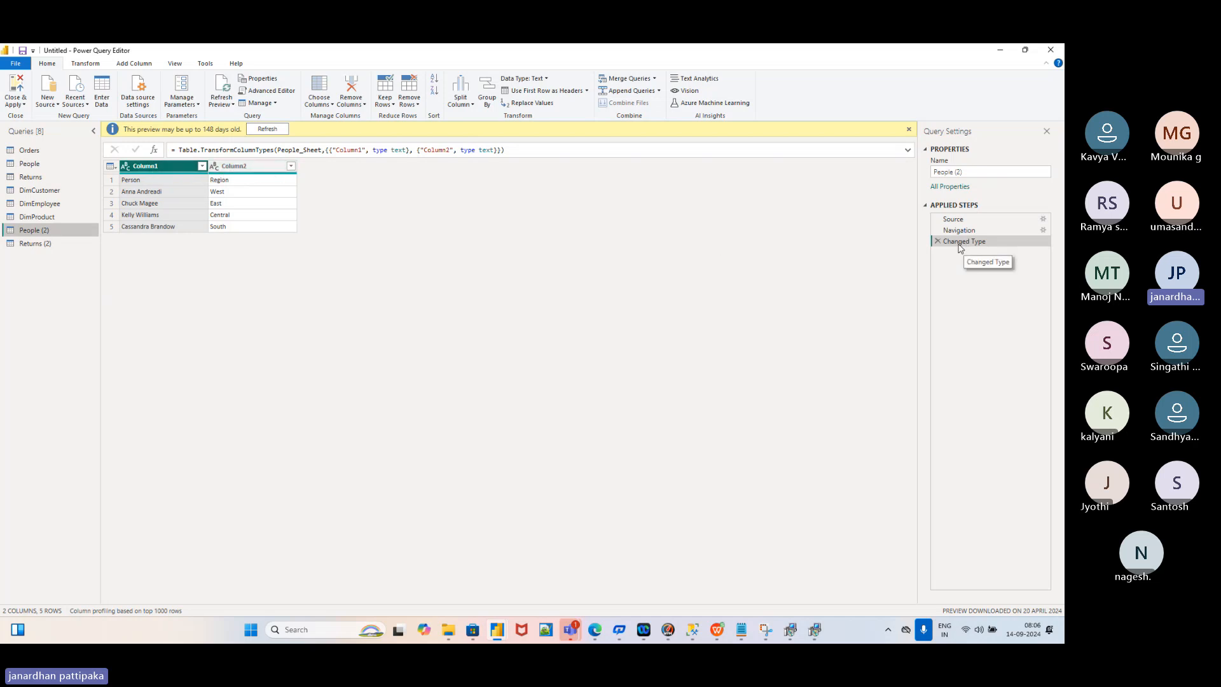
drag(962, 244, 958, 236)
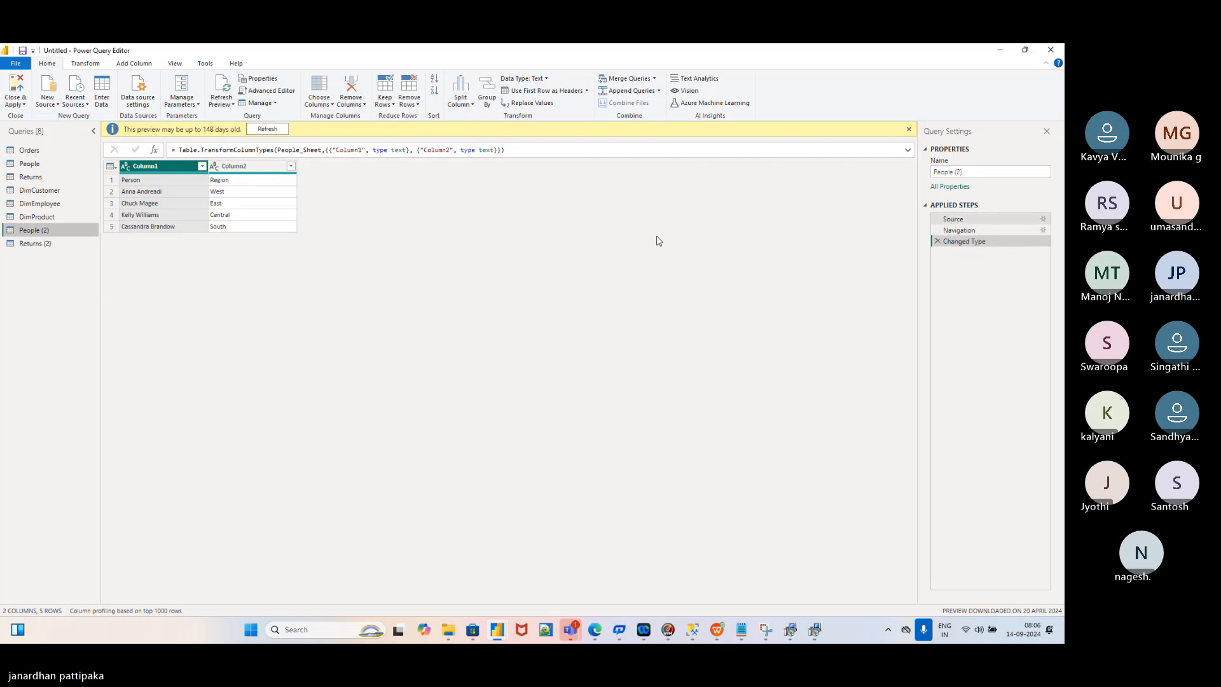
click(31, 152)
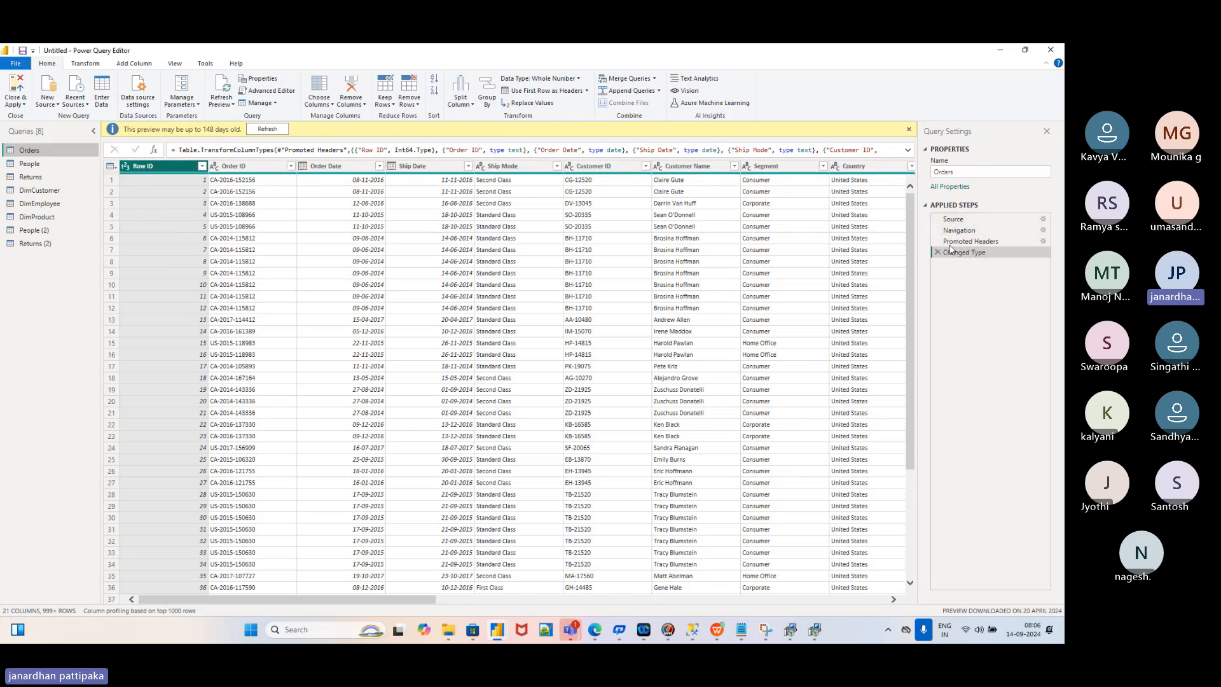
click(28, 231)
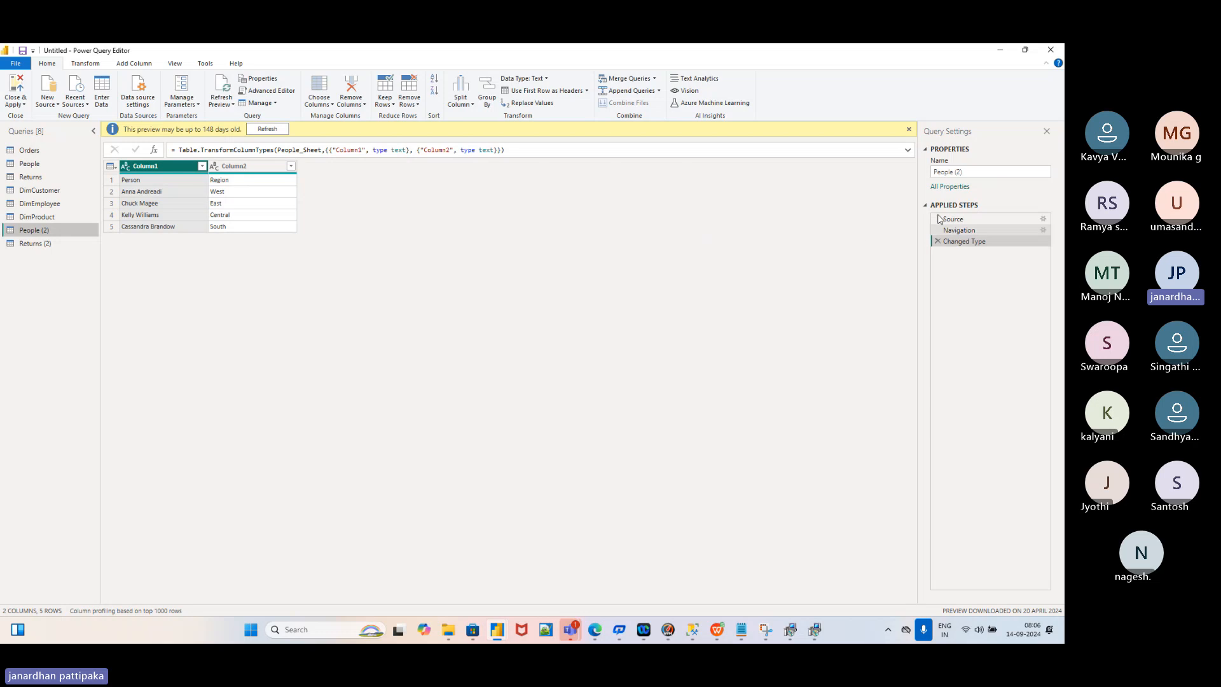
click(29, 151)
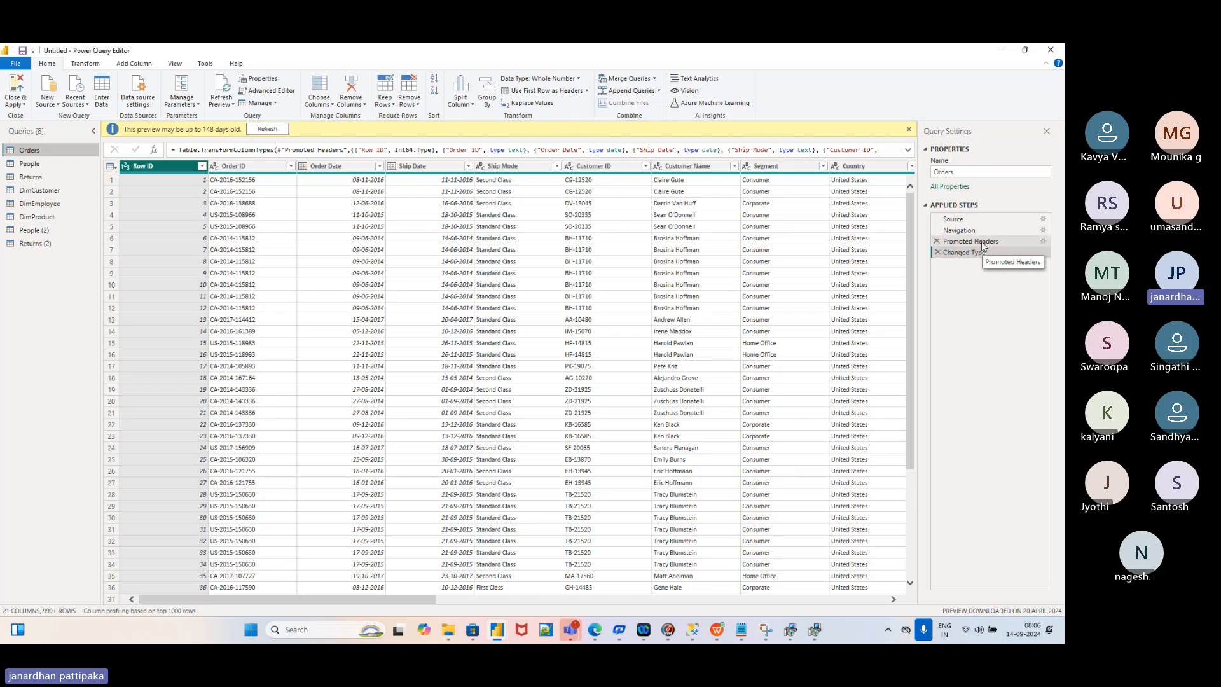
click(37, 233)
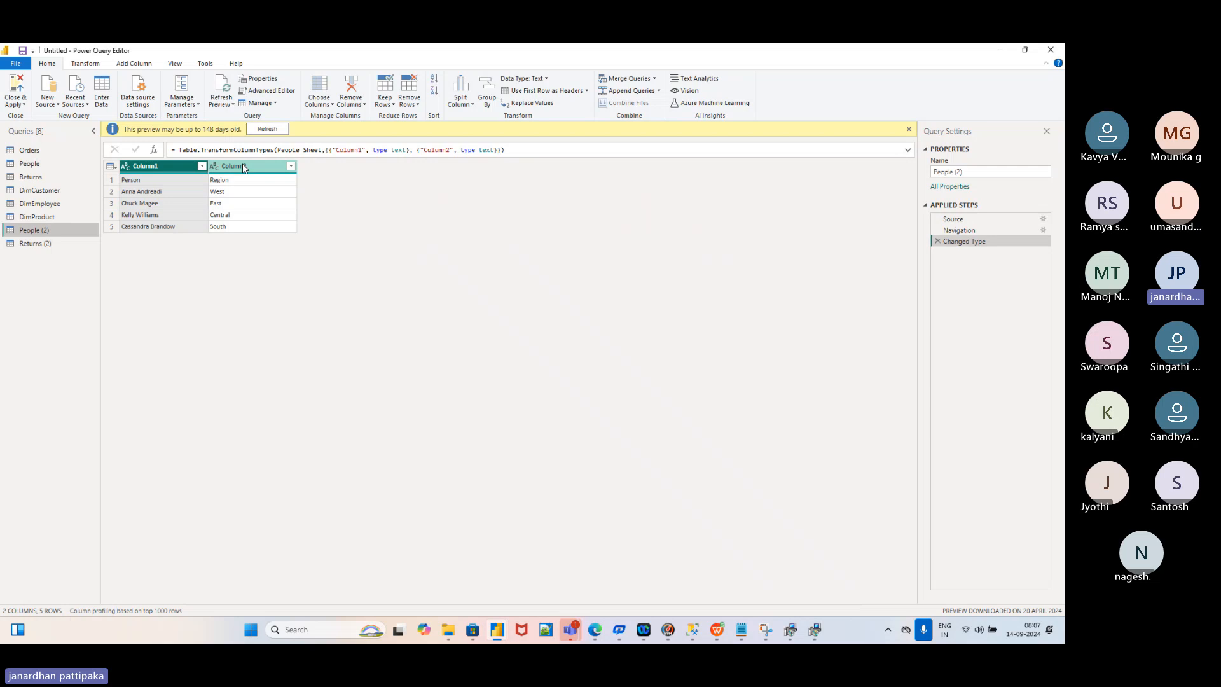
click(587, 91)
click(571, 105)
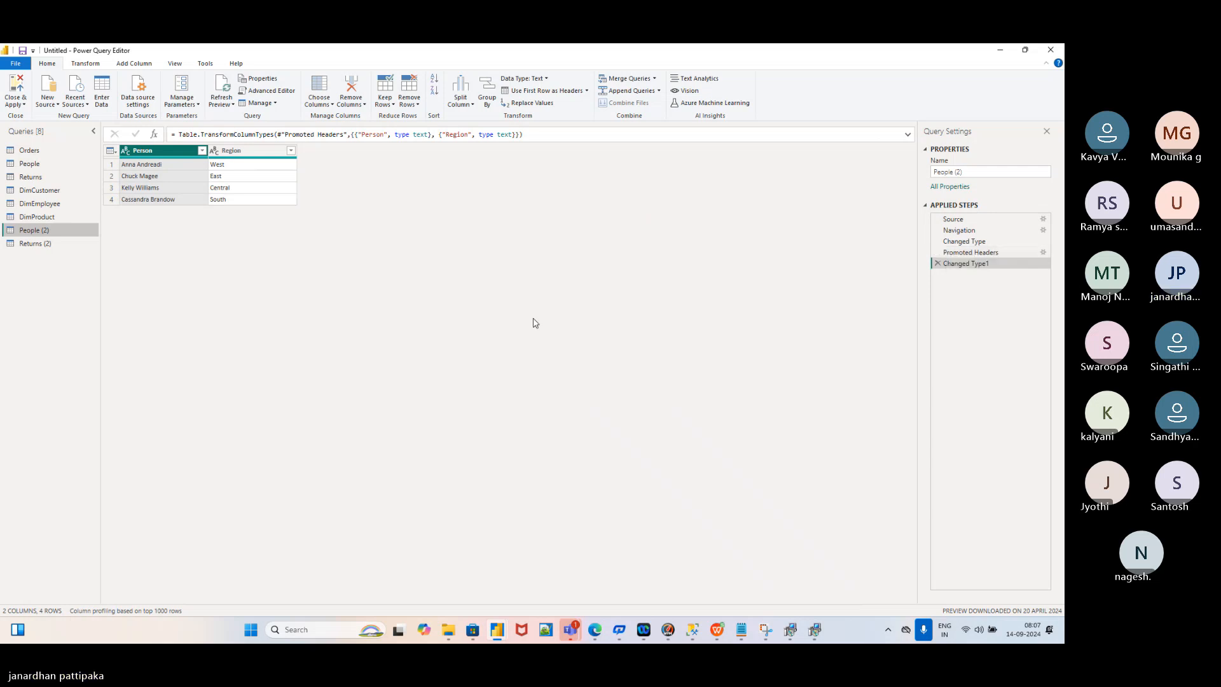
Promote Returns (2)'s first row to headers, giving Returned and Order ID columns
click(33, 246)
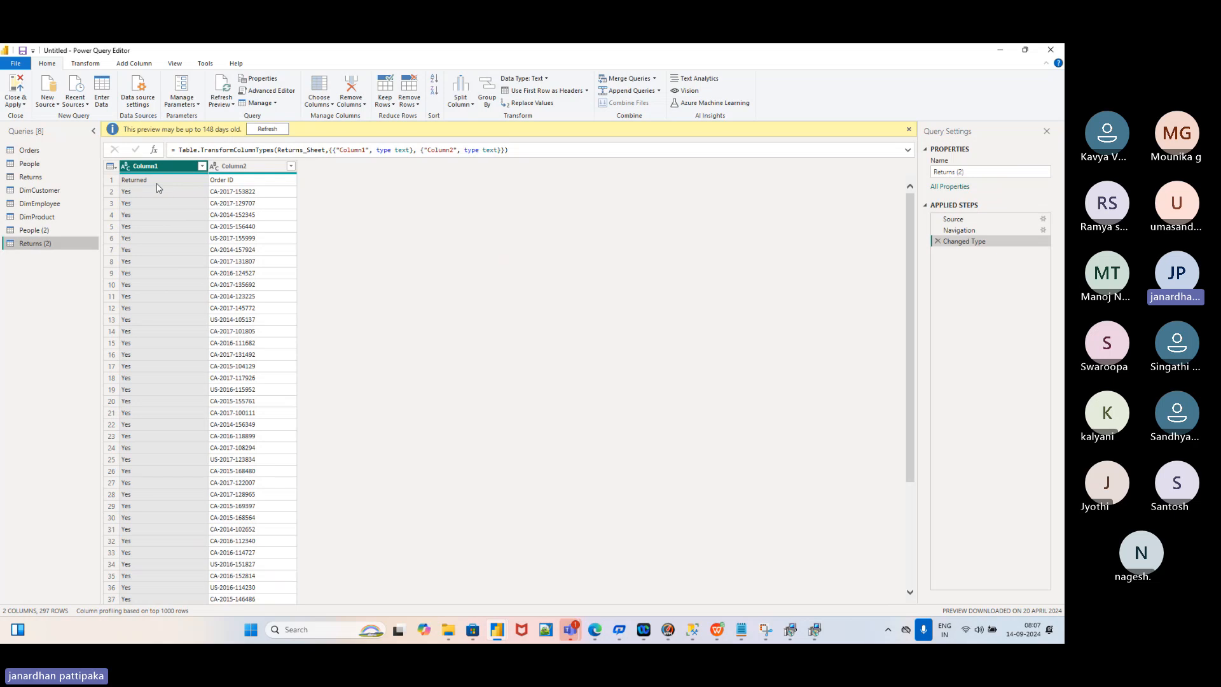
click(586, 91)
click(576, 104)
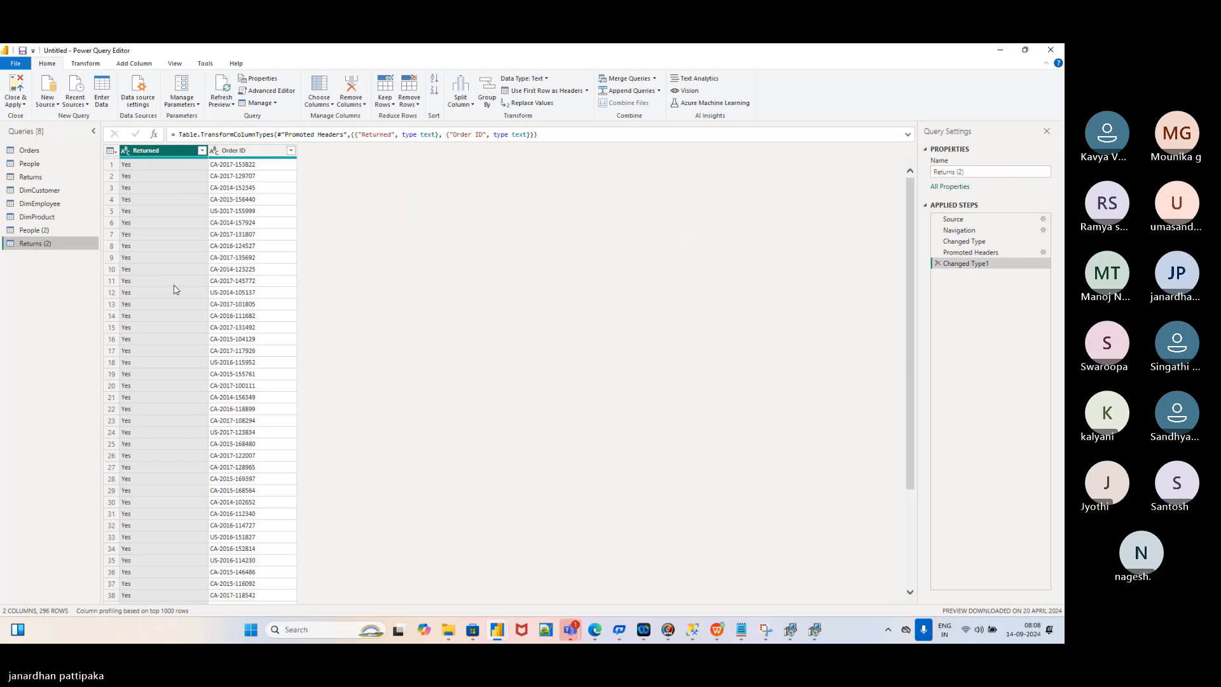
Cycle through DimCustomer, DimEmployee and DimProduct, then preview DimProduct's AdventureWorksDW2019 Source step
click(40, 192)
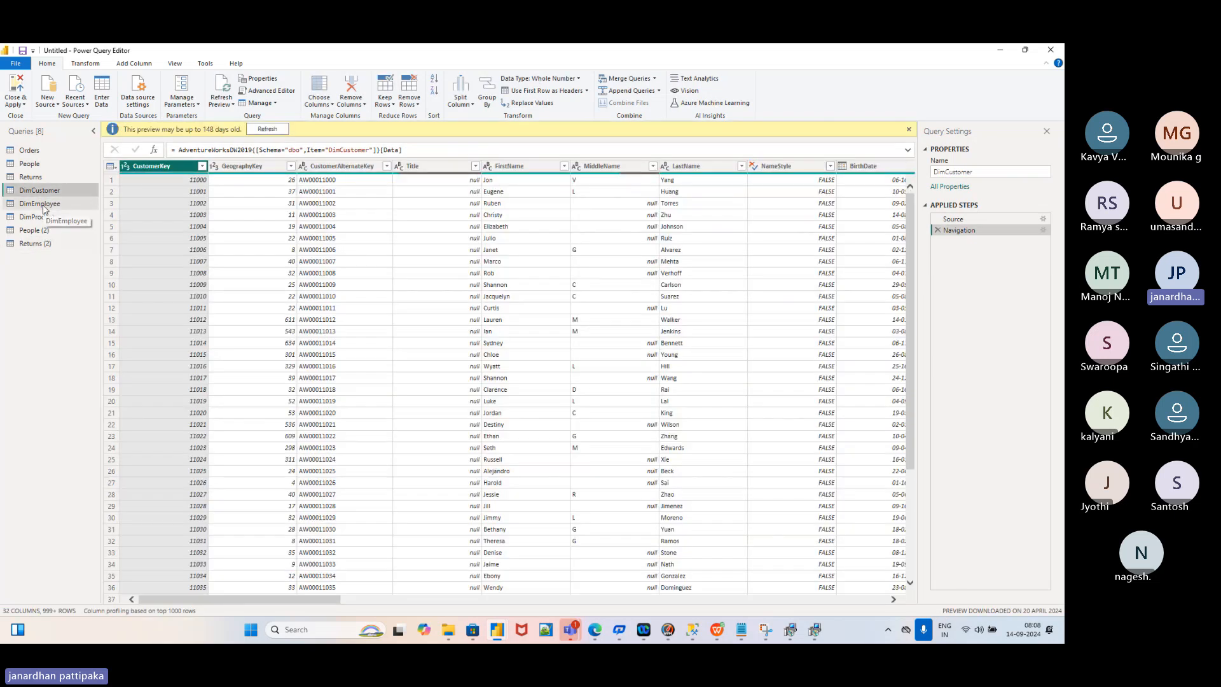
click(42, 205)
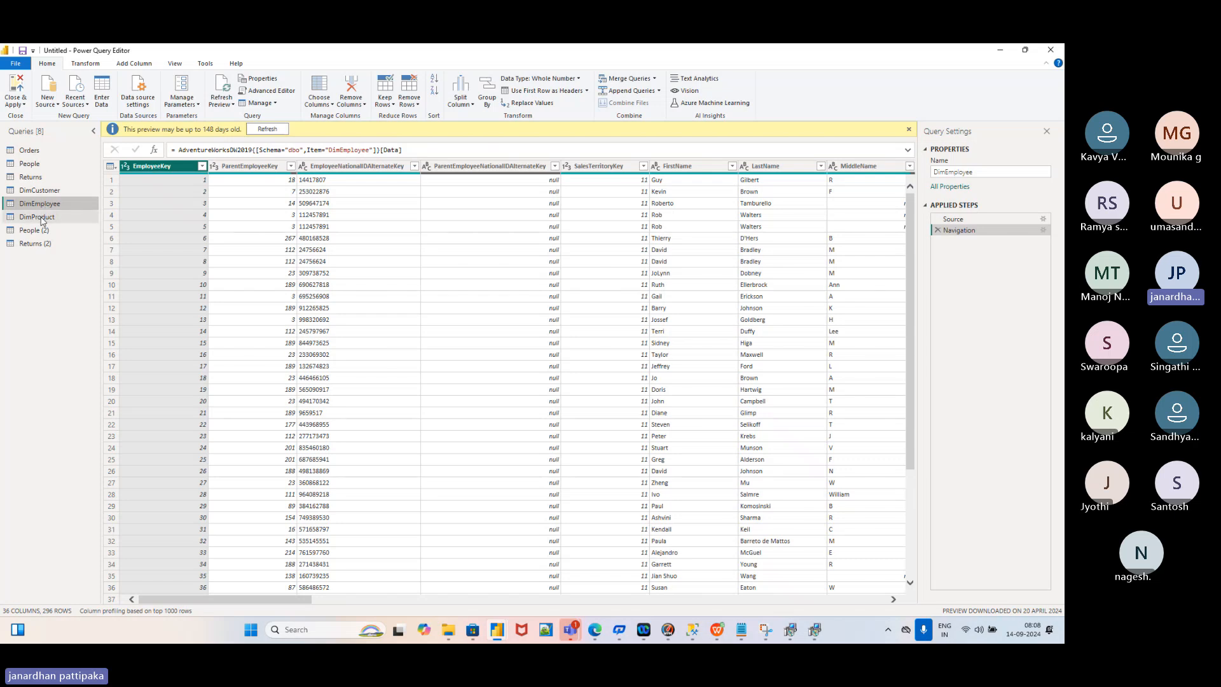
click(42, 218)
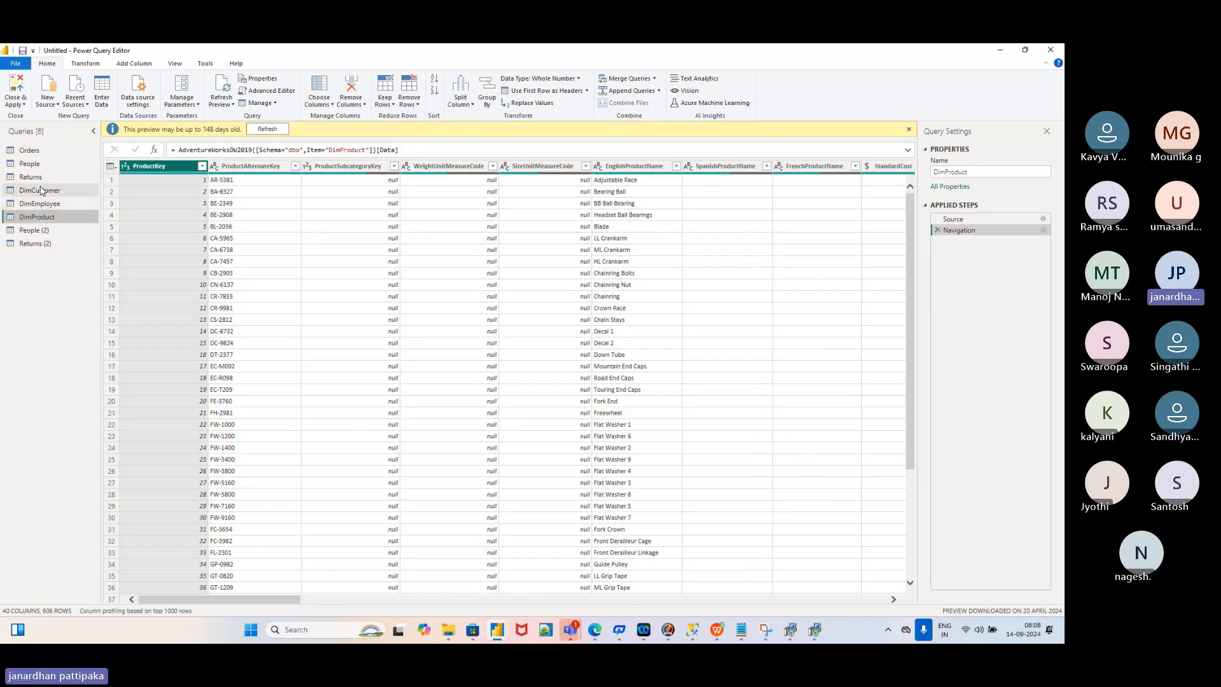
click(40, 190)
click(42, 205)
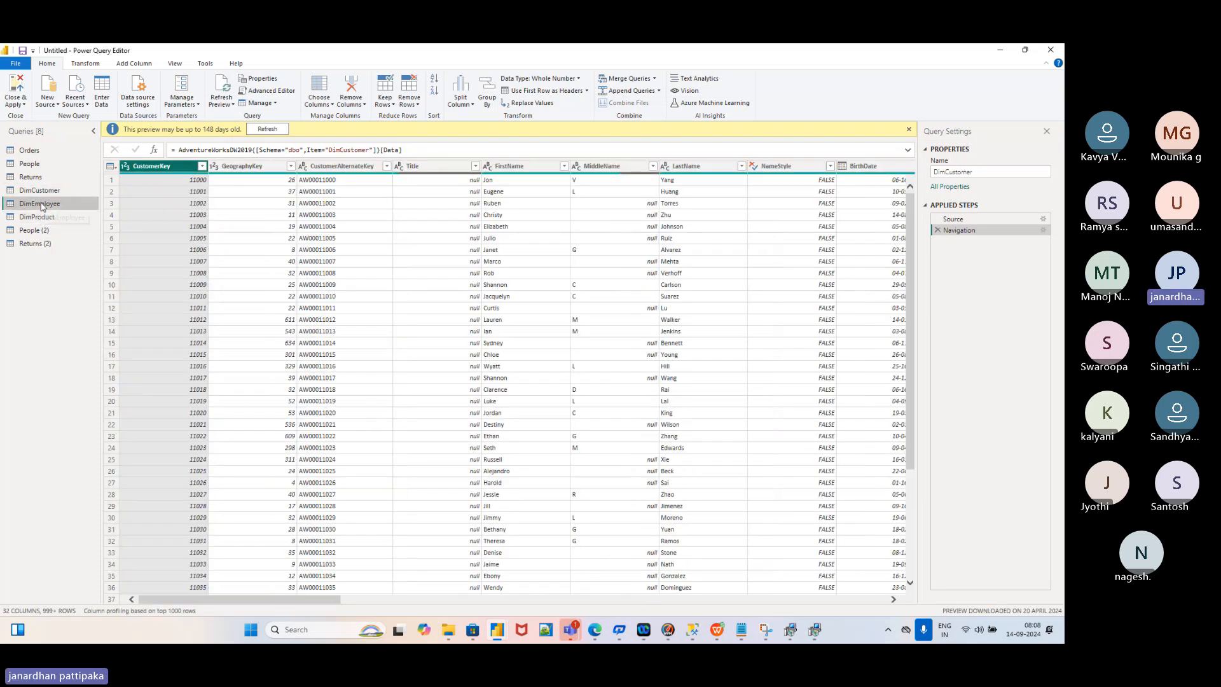
click(40, 216)
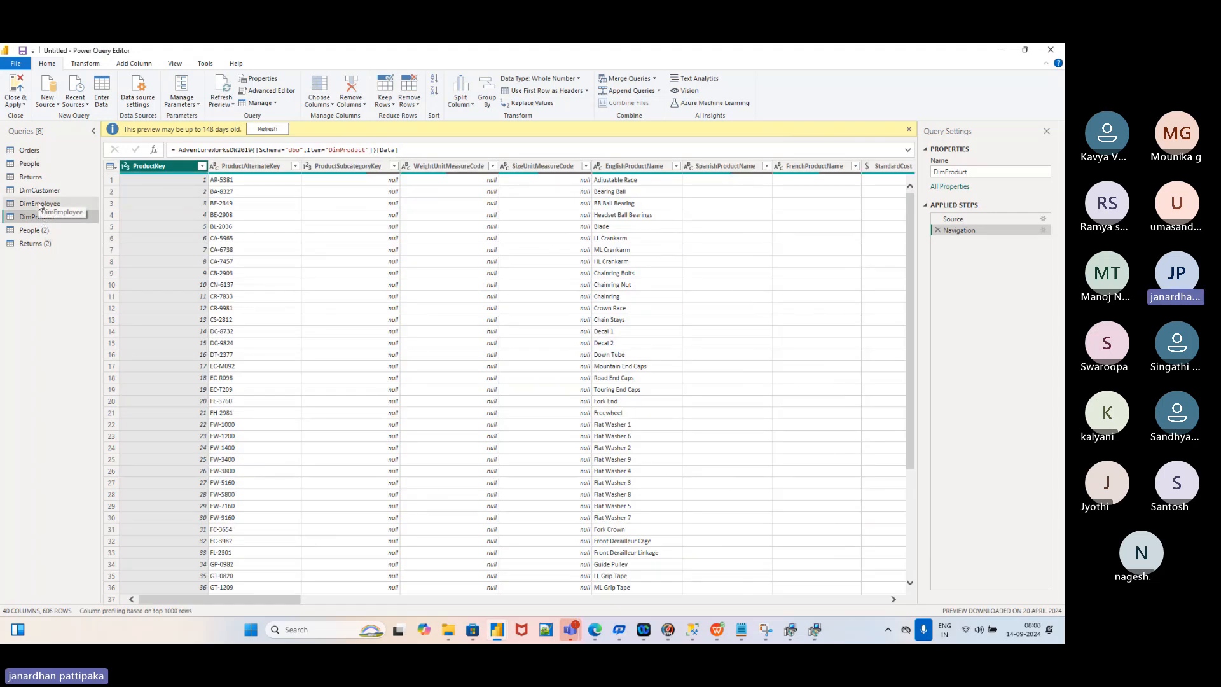
click(38, 204)
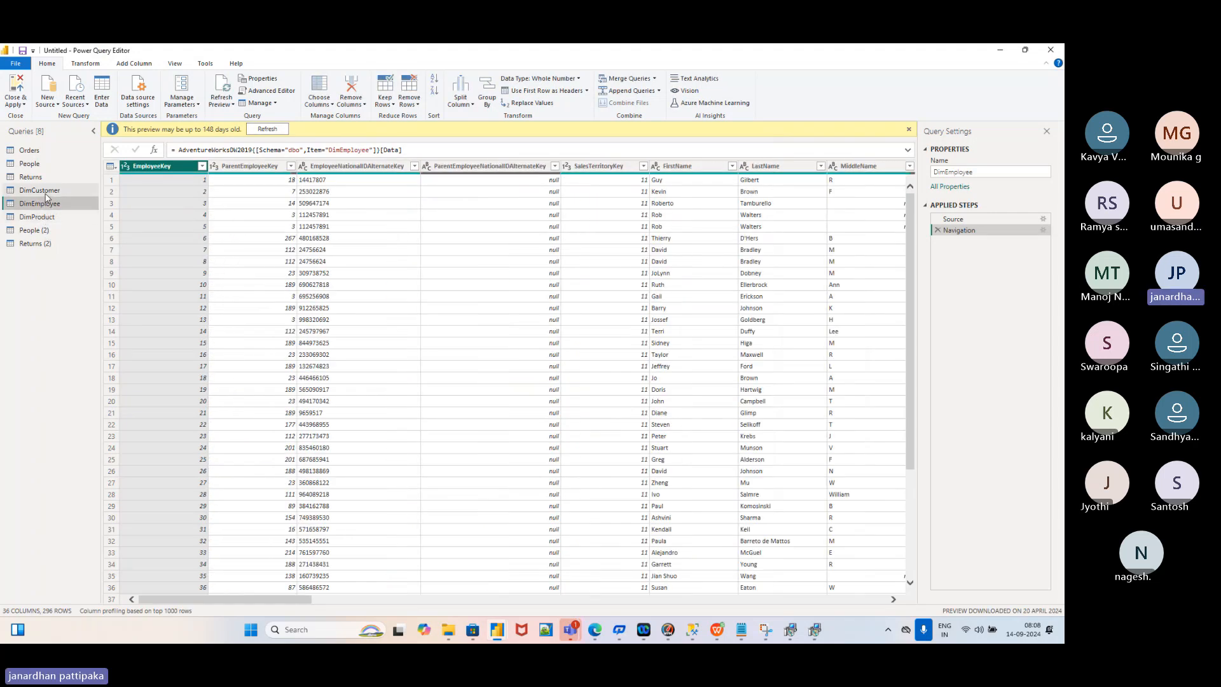
click(44, 192)
click(44, 204)
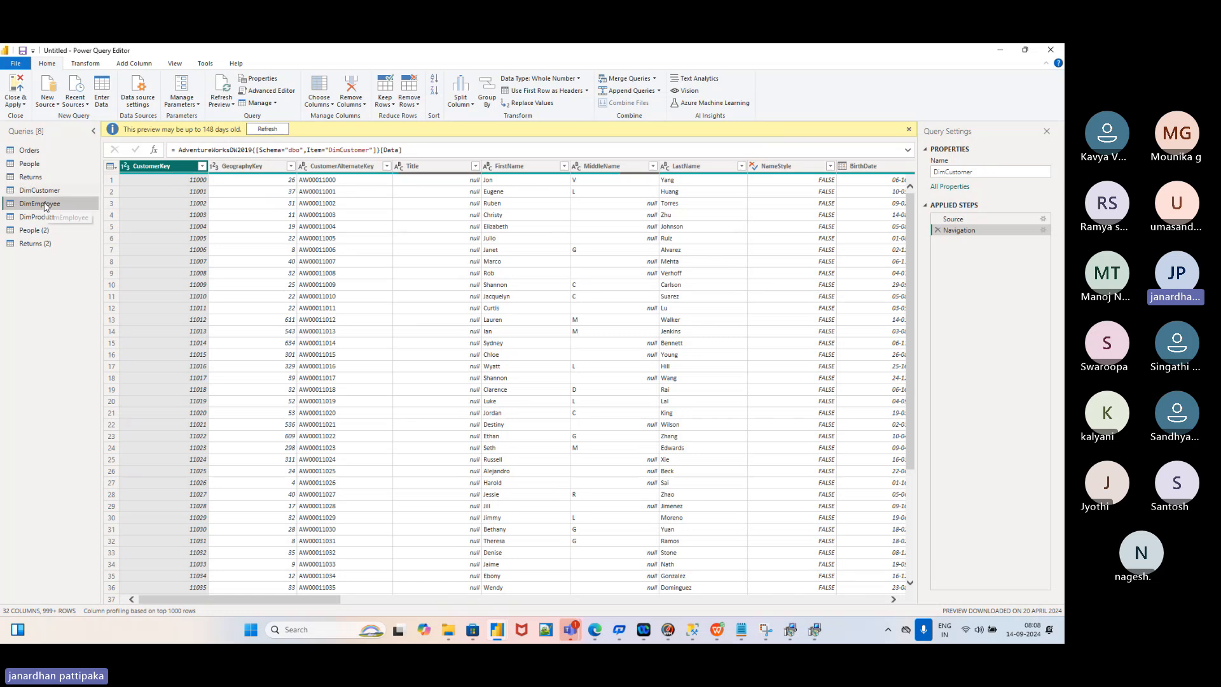
click(43, 218)
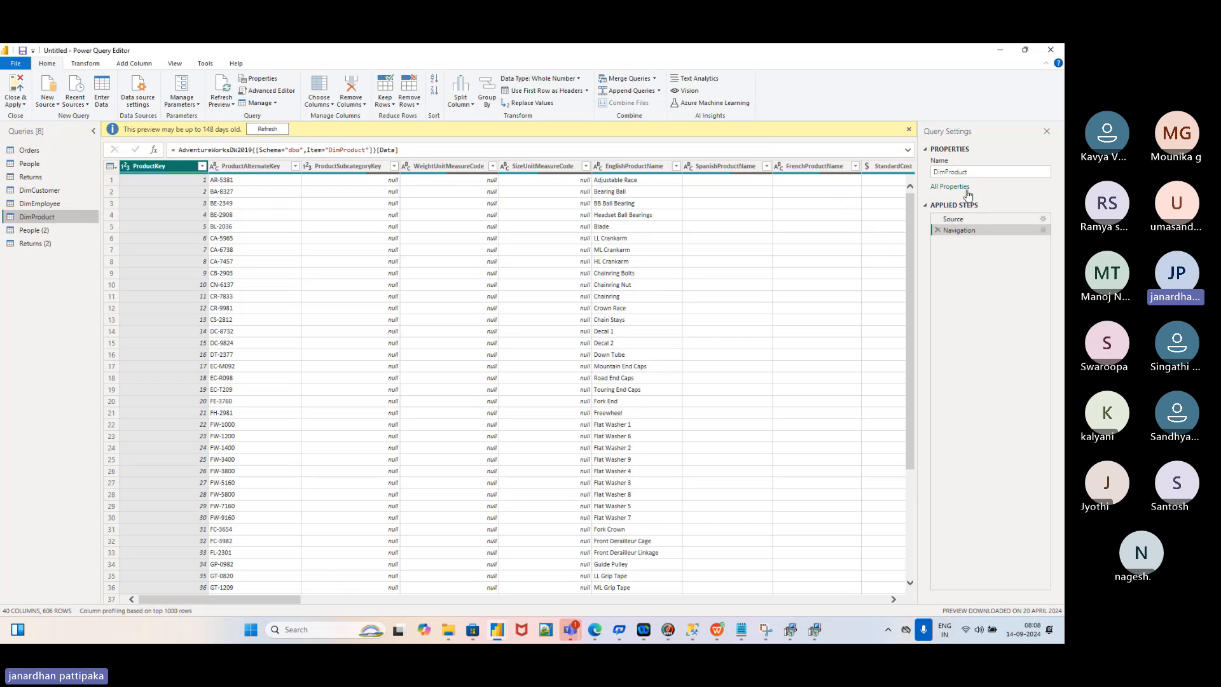
click(953, 220)
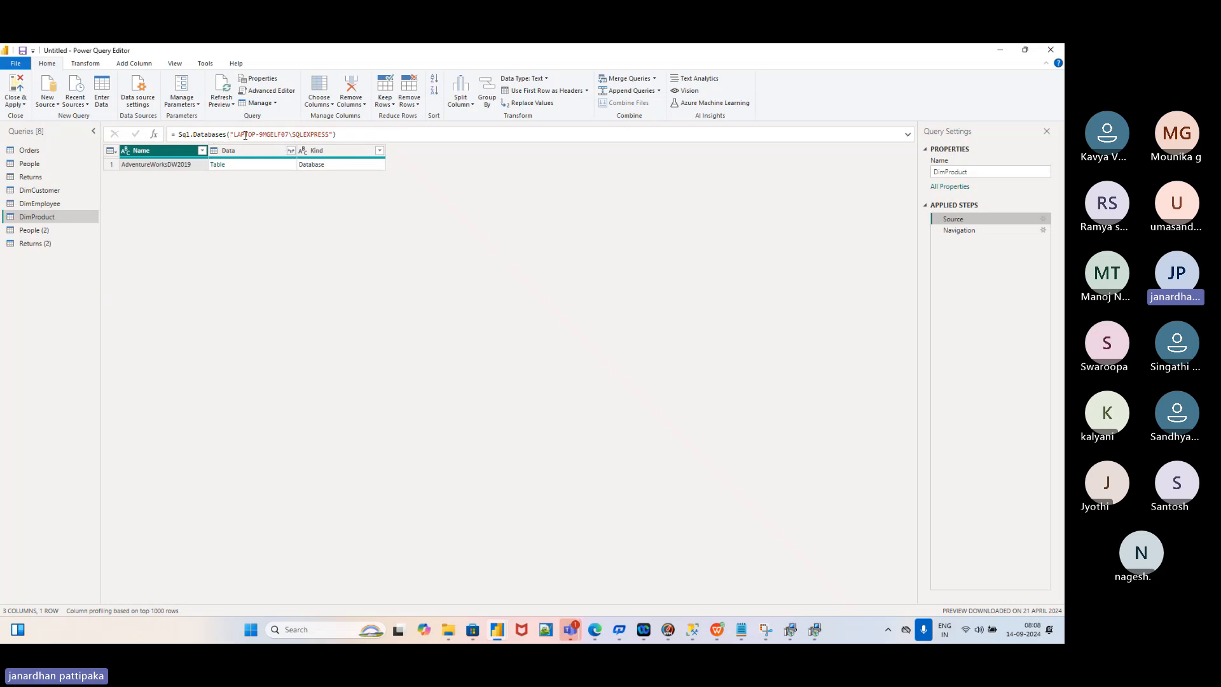
Preview DimProduct at Navigation, check the Source database list, then return to the 40-column table
click(959, 232)
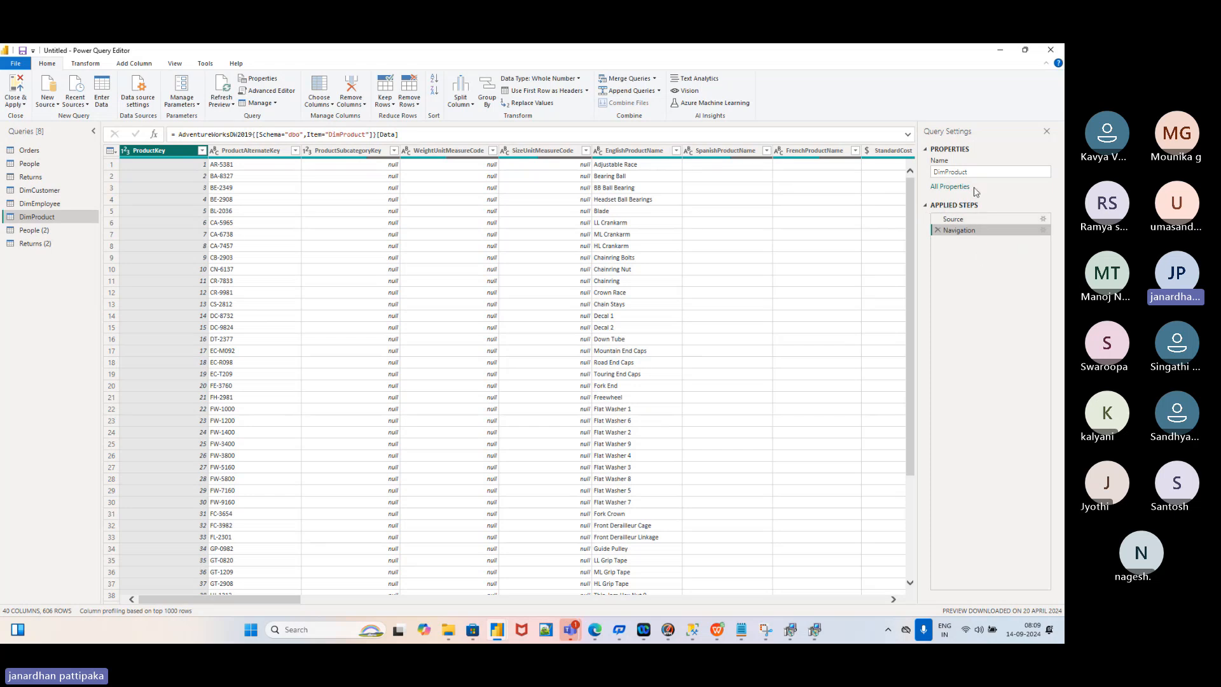
click(952, 220)
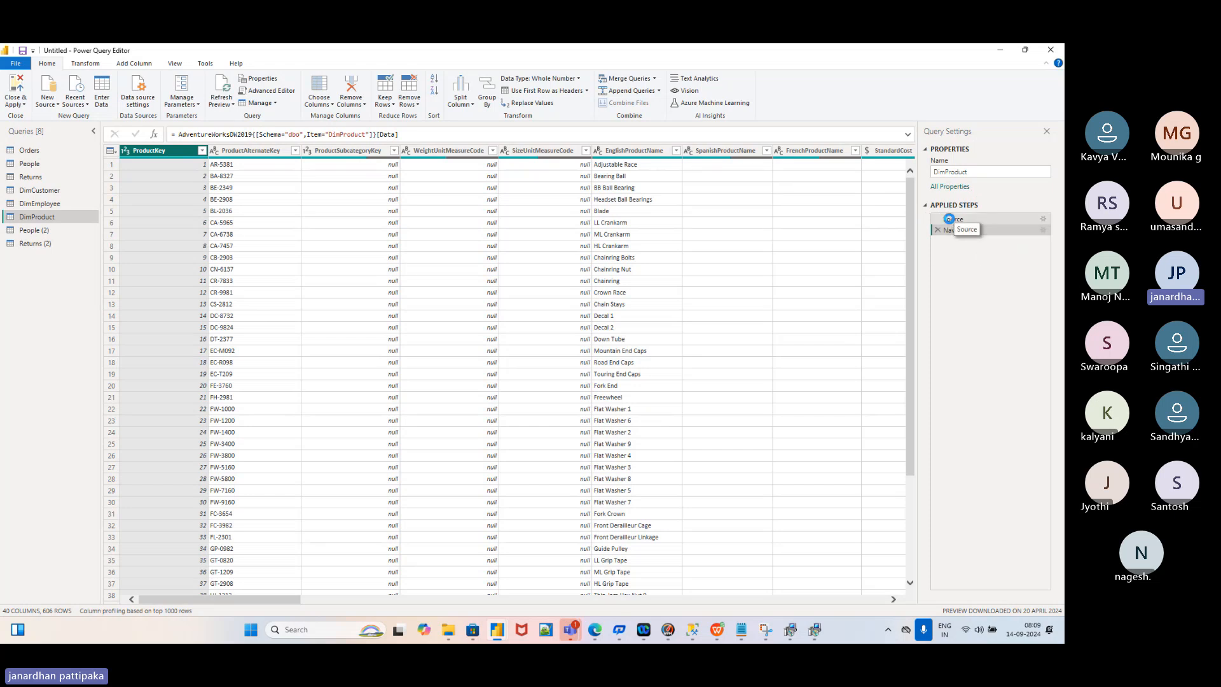
click(955, 231)
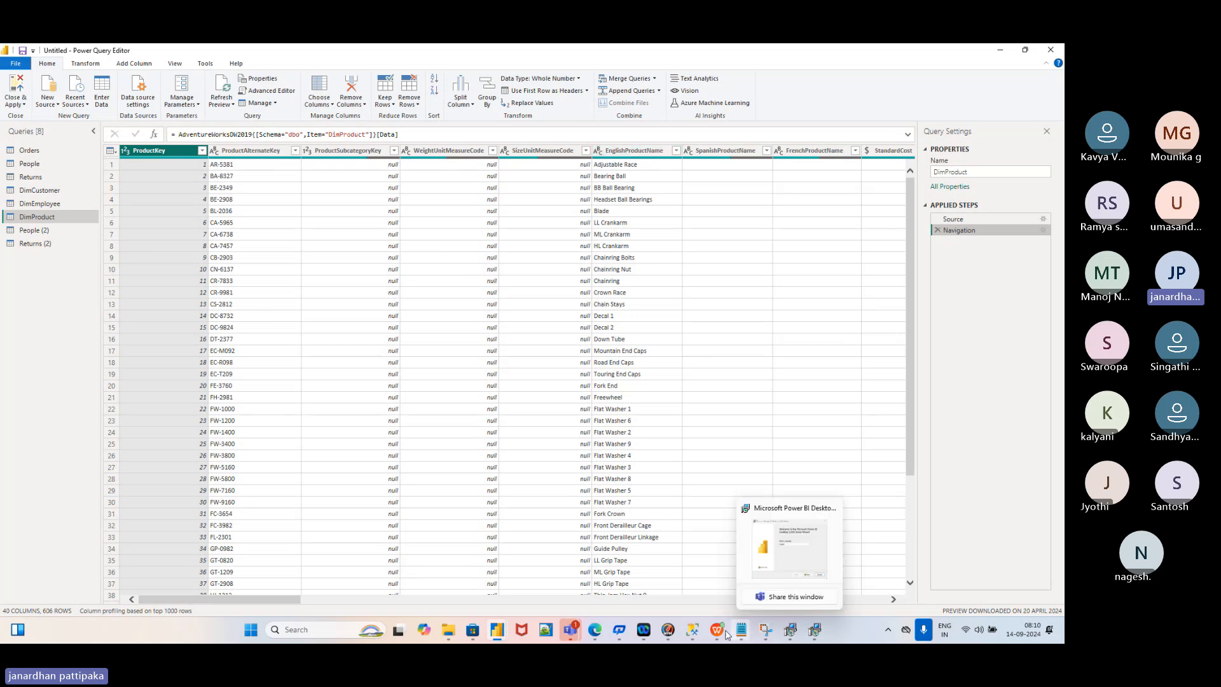
Open the demo SPARE.pptx presentation in WPS Presentation
mouse_move(717, 632)
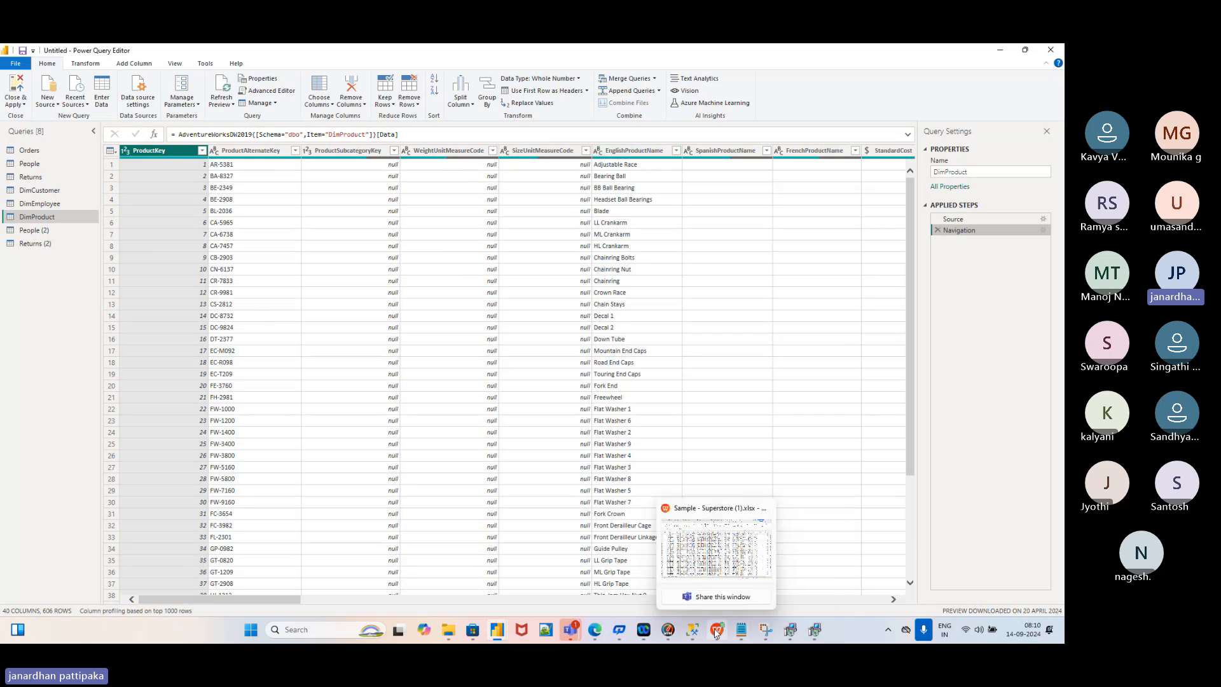
click(720, 578)
click(274, 58)
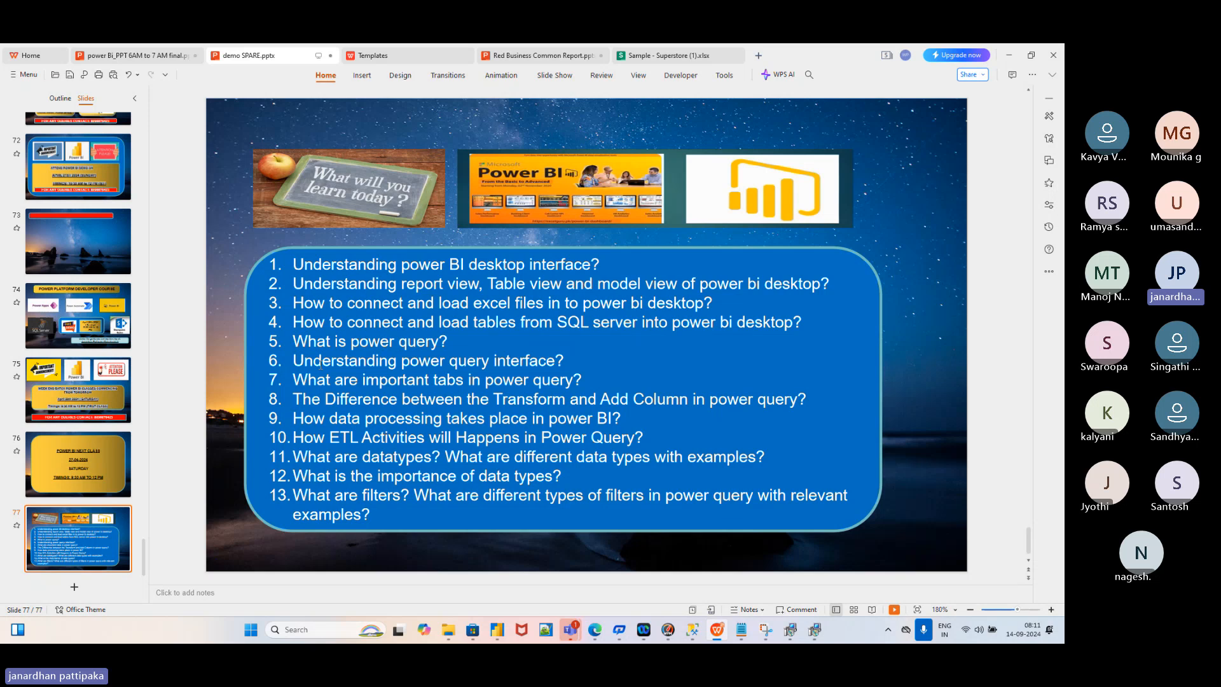
Highlight agenda item 6 about the Power Query interface, then return to the Power Query Editor
drag(293, 360, 585, 360)
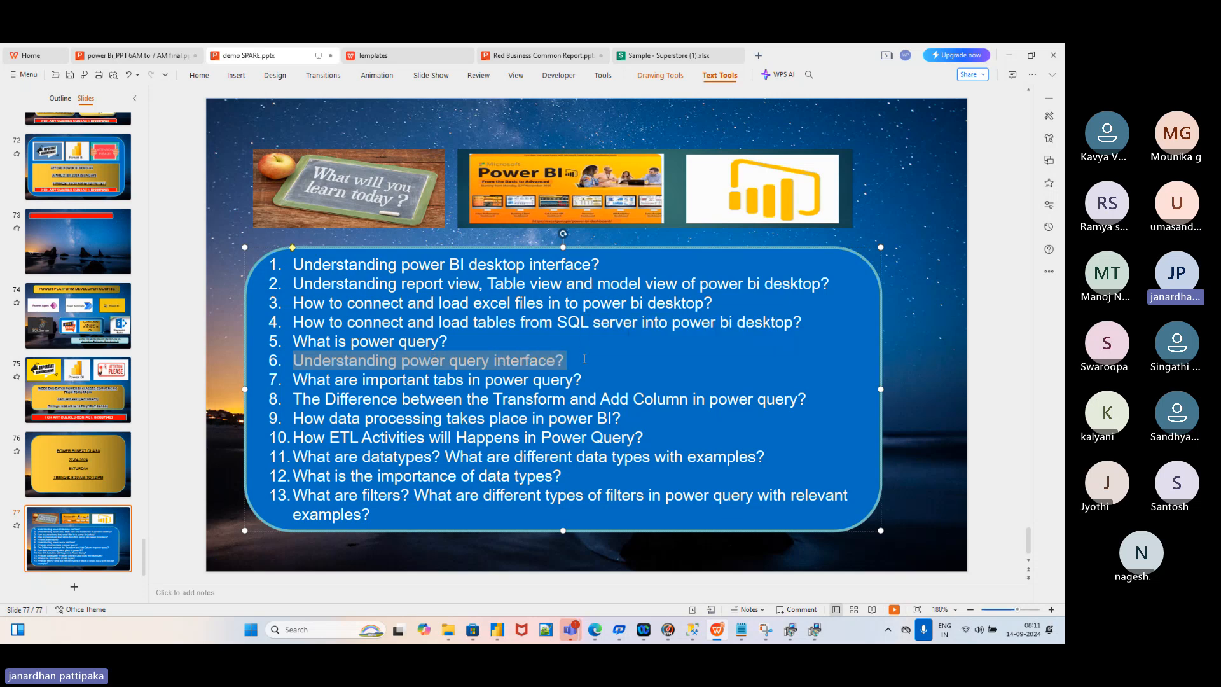
key(alt+Tab)
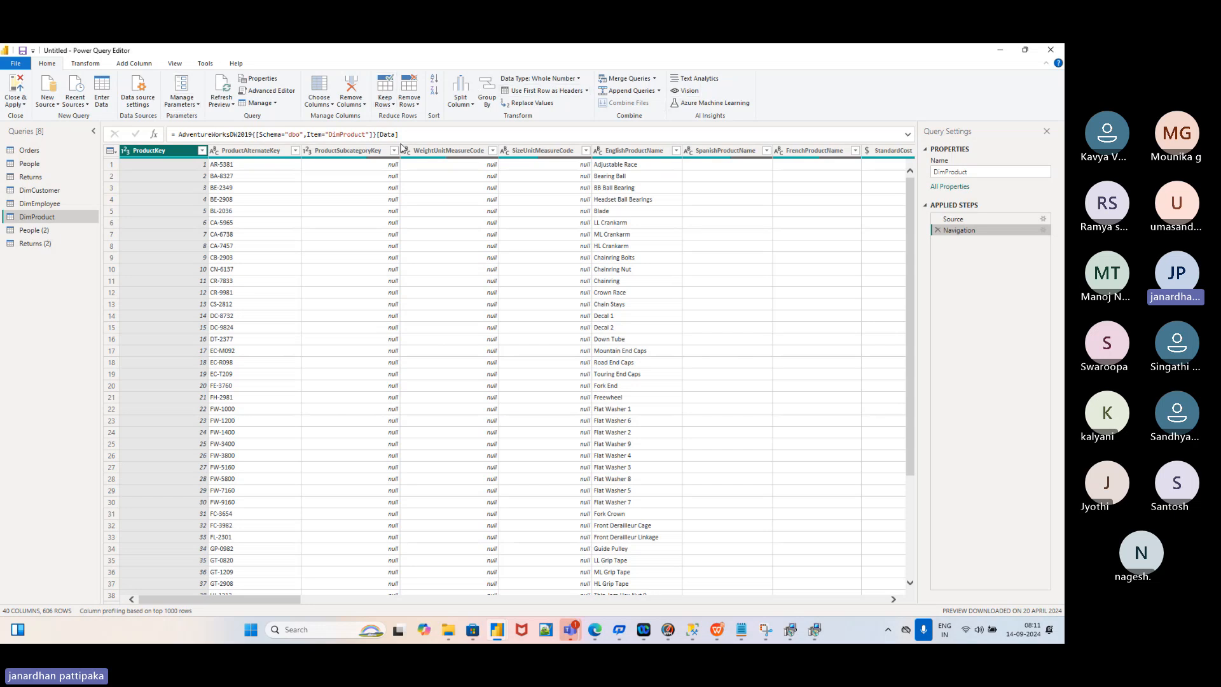
key(alt+Tab)
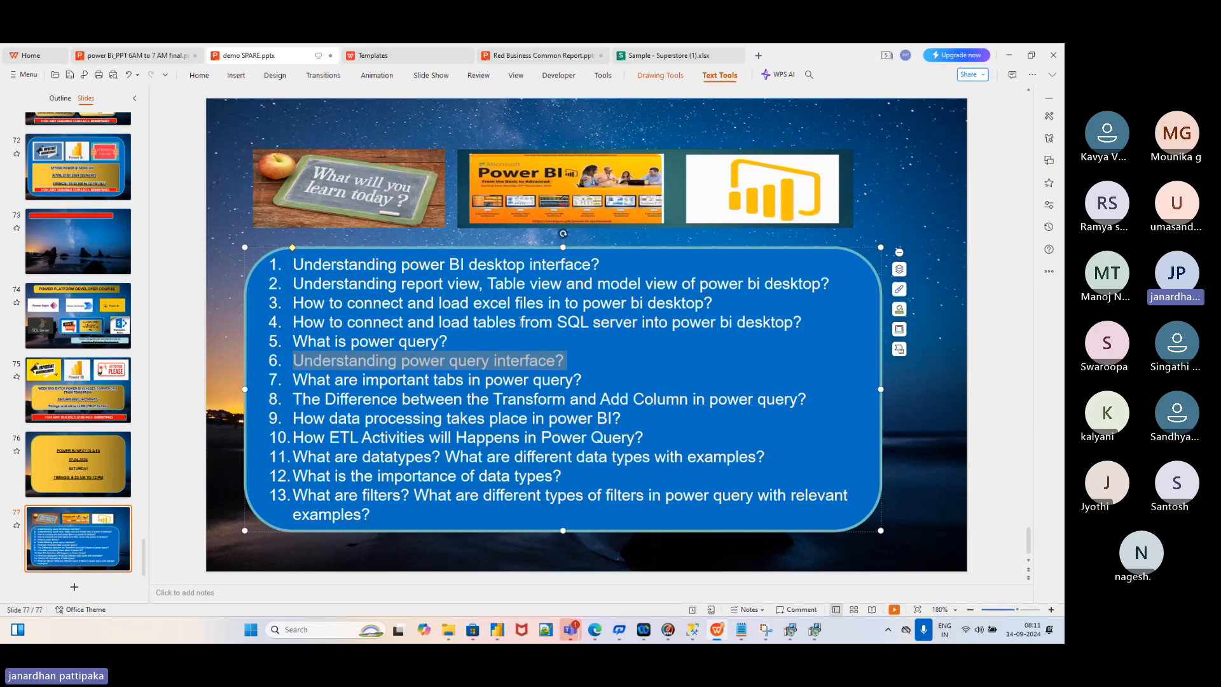
click(553, 367)
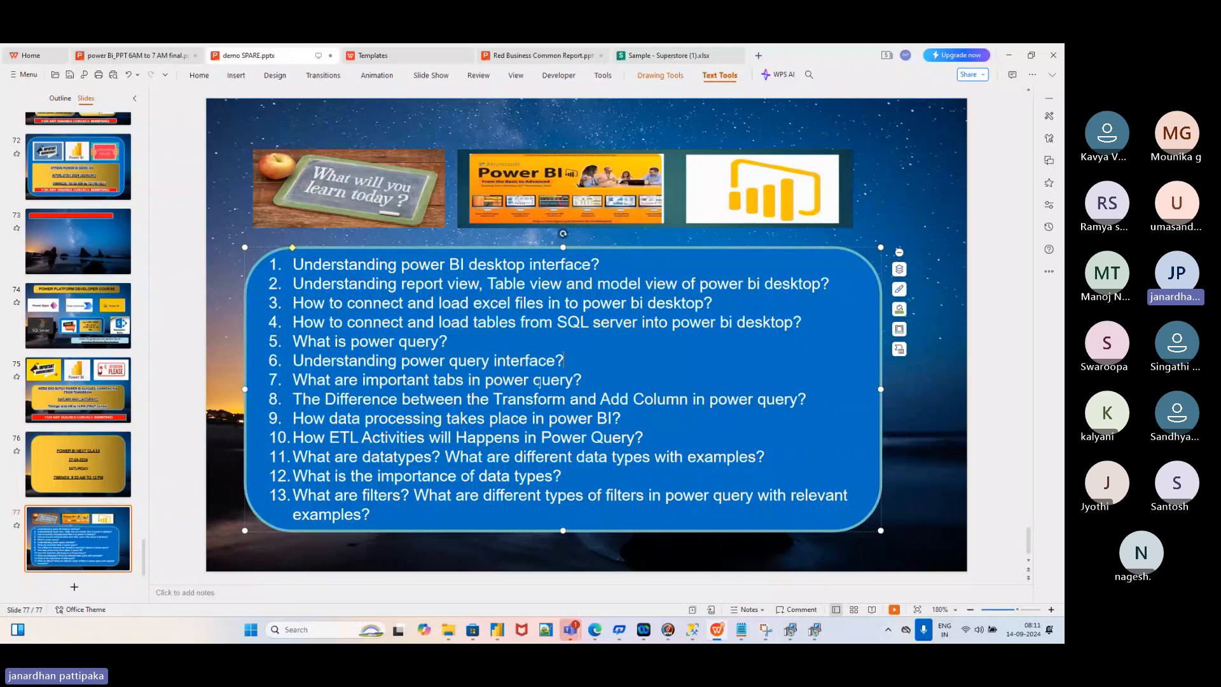
key(alt+Tab)
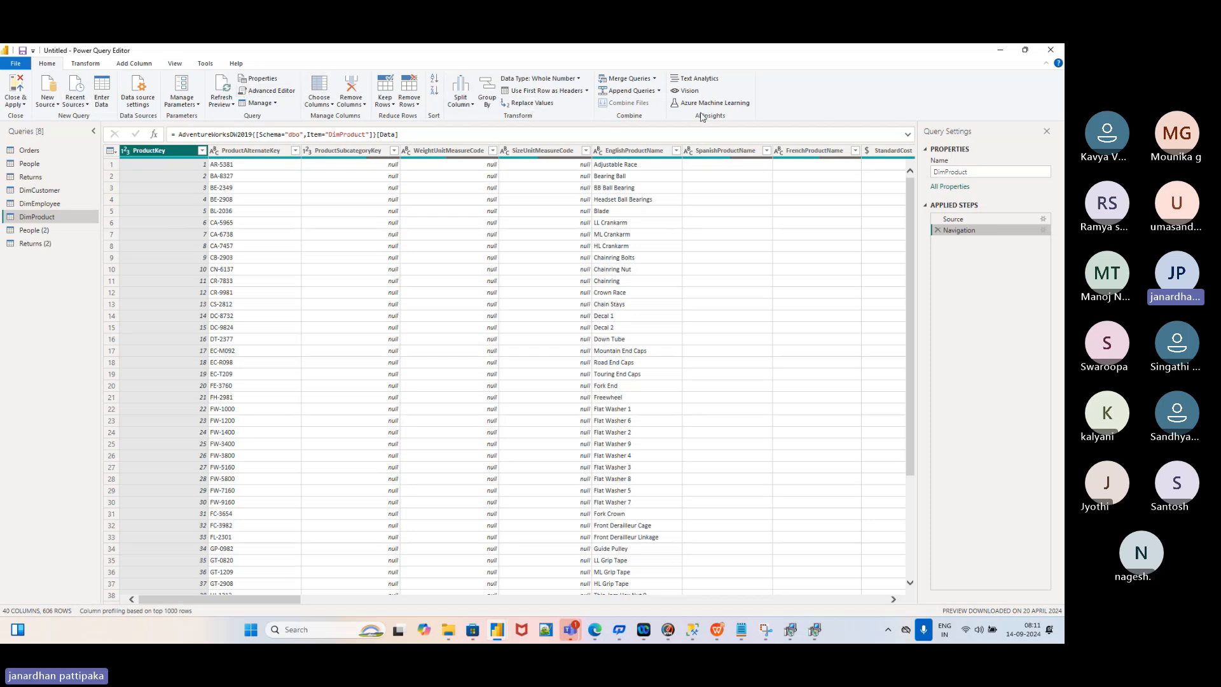
Cycle through the Transform, Add Column, View and Home ribbon tabs, finishing on Add Column
click(81, 65)
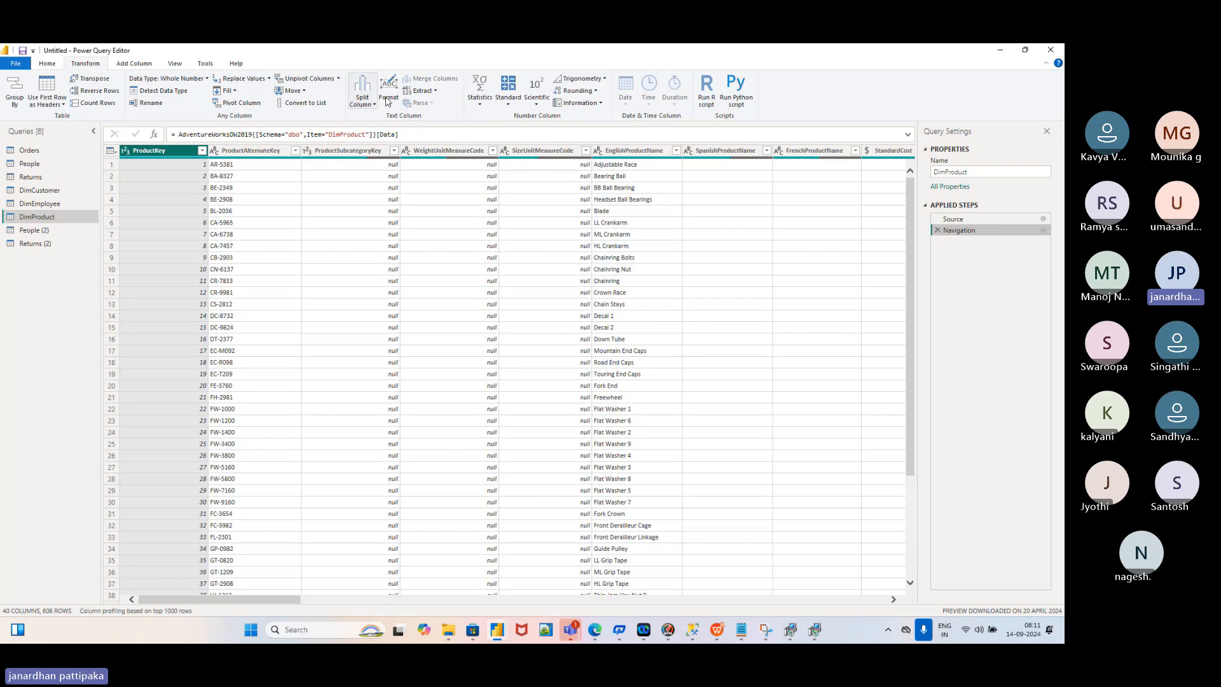
click(135, 65)
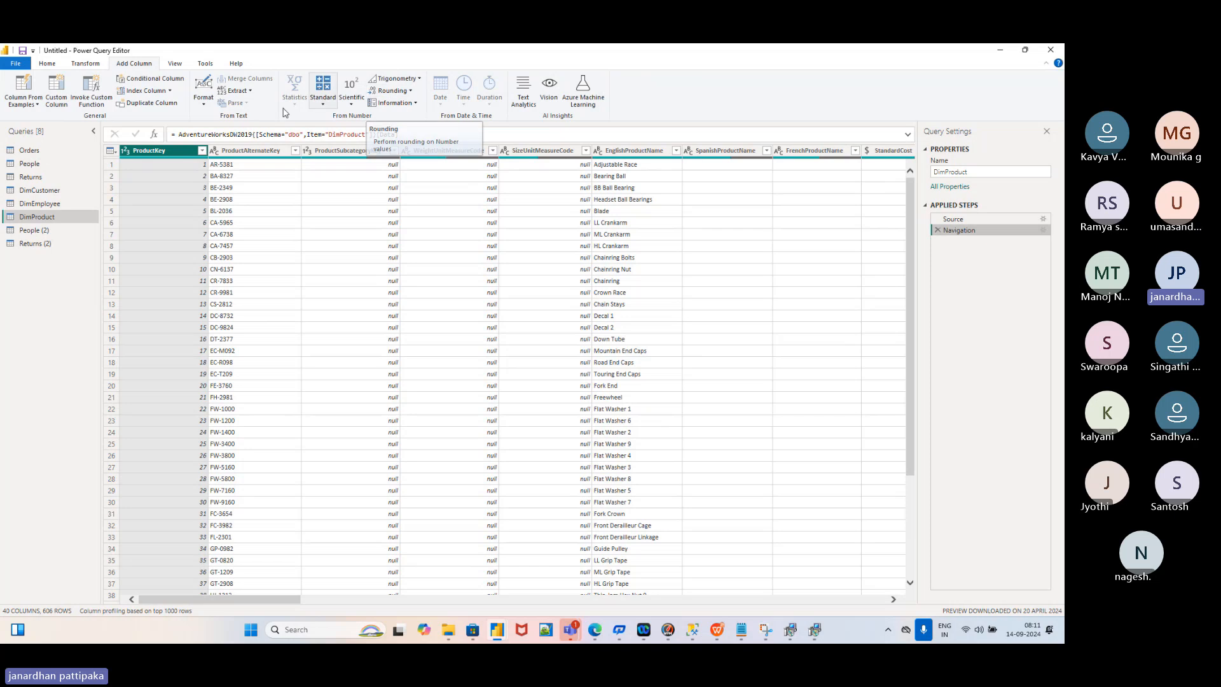
click(175, 66)
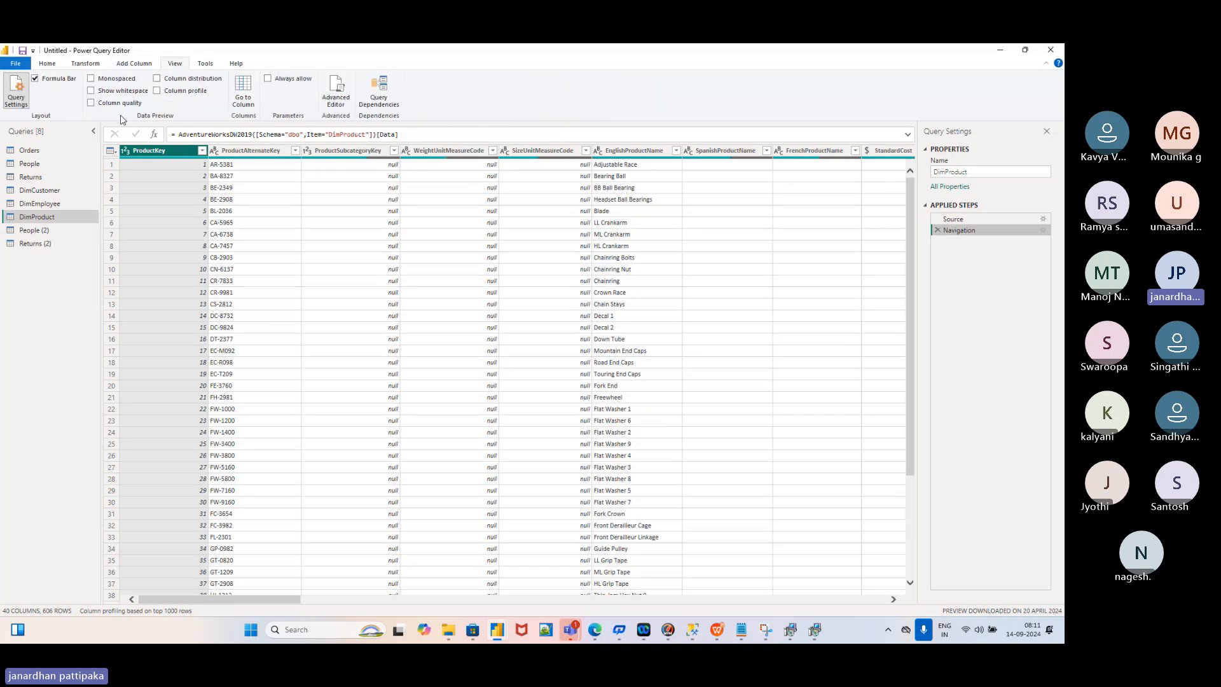
click(48, 65)
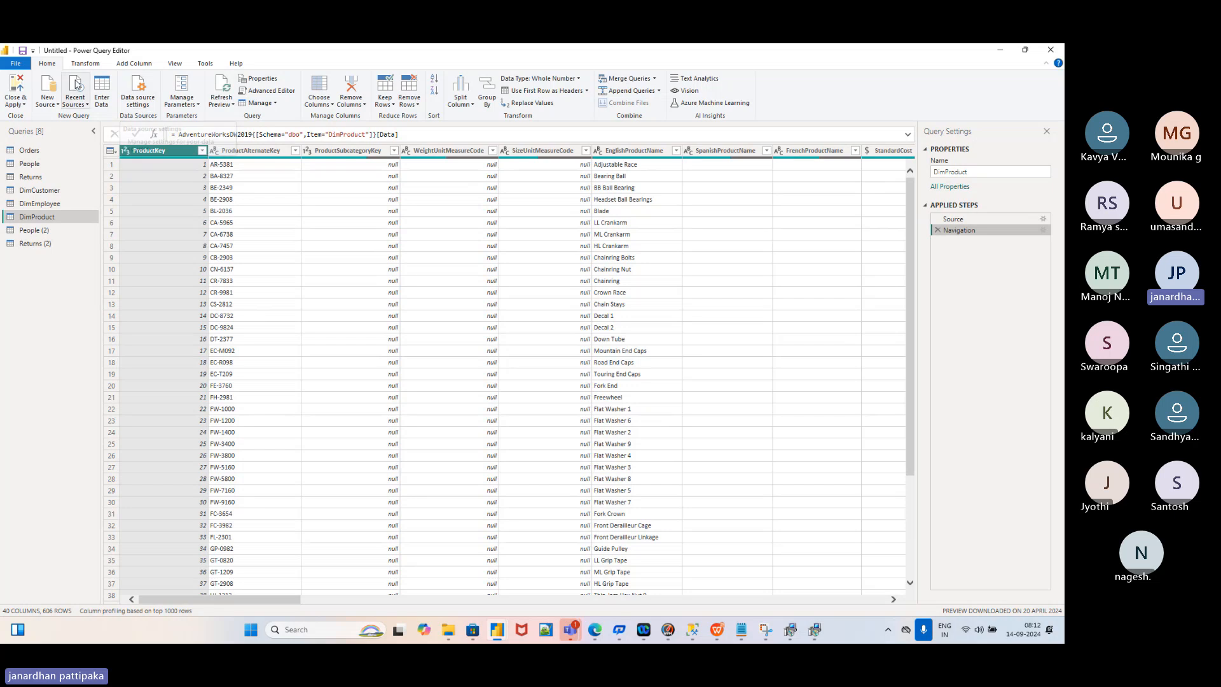
click(85, 63)
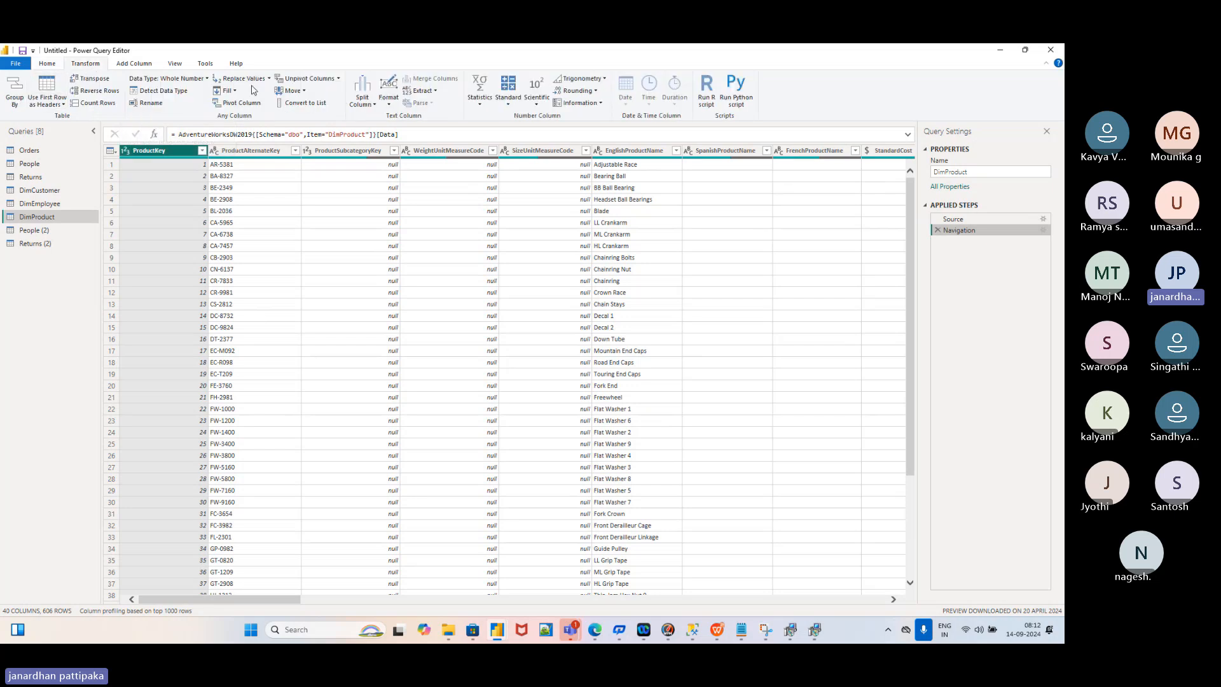
click(134, 64)
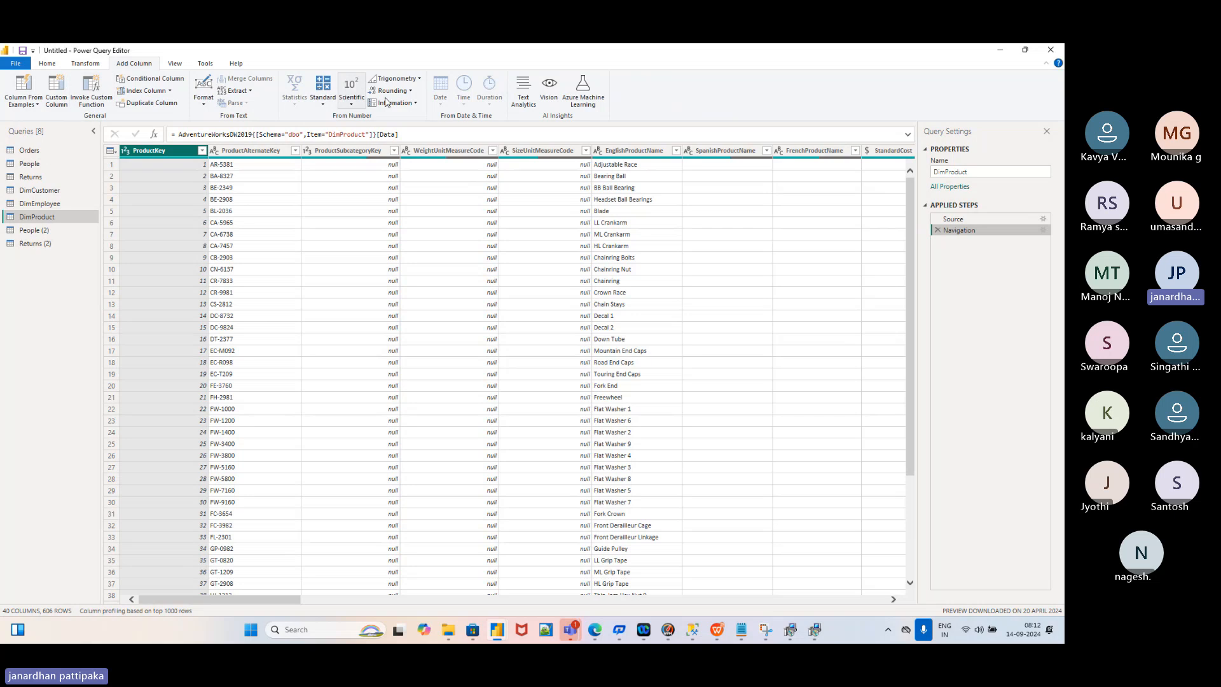
key(alt+Tab)
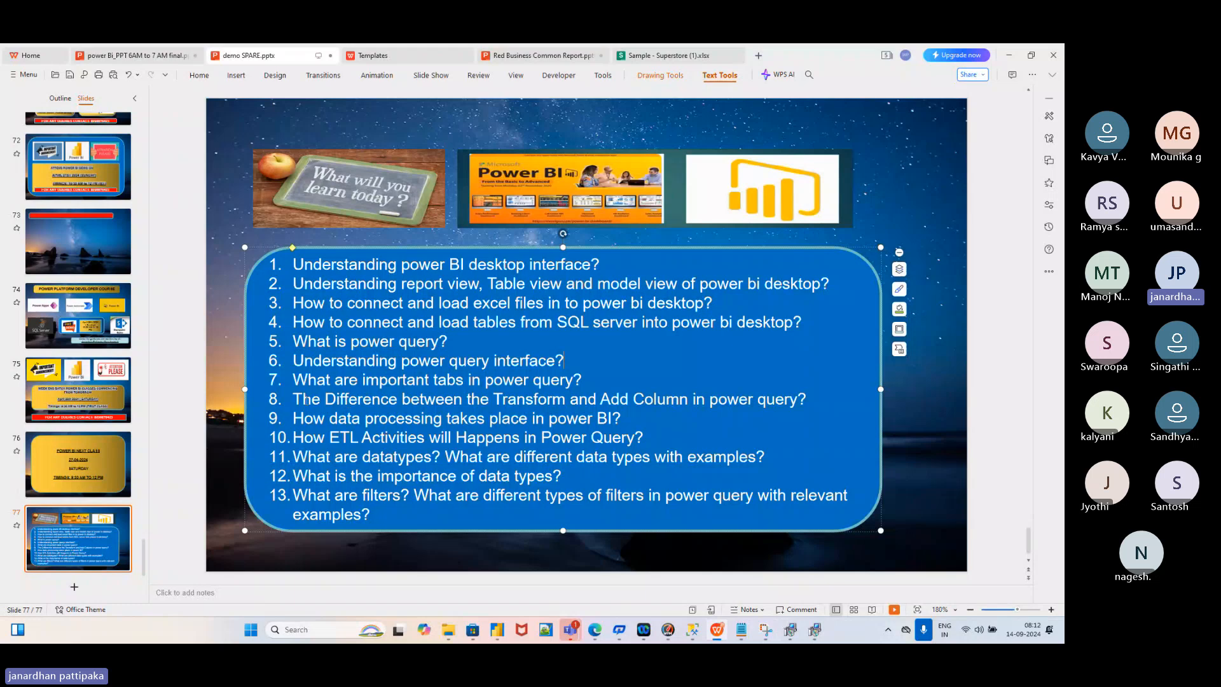
drag(295, 399, 818, 399)
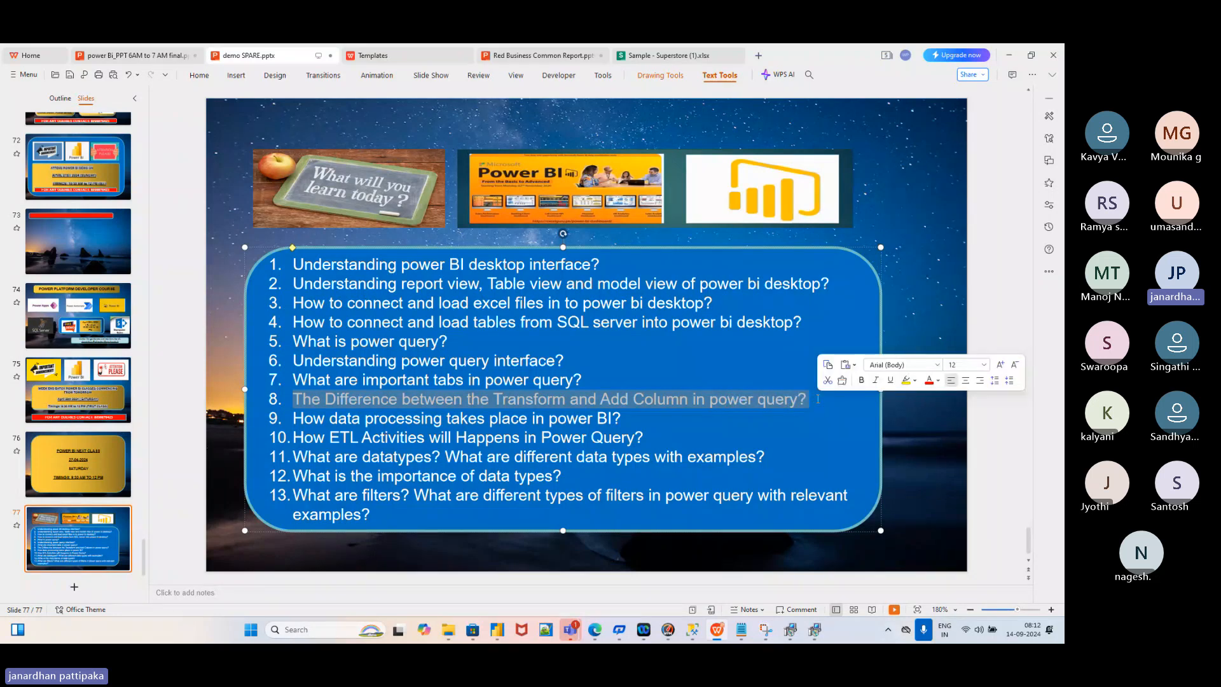
key(alt+Tab)
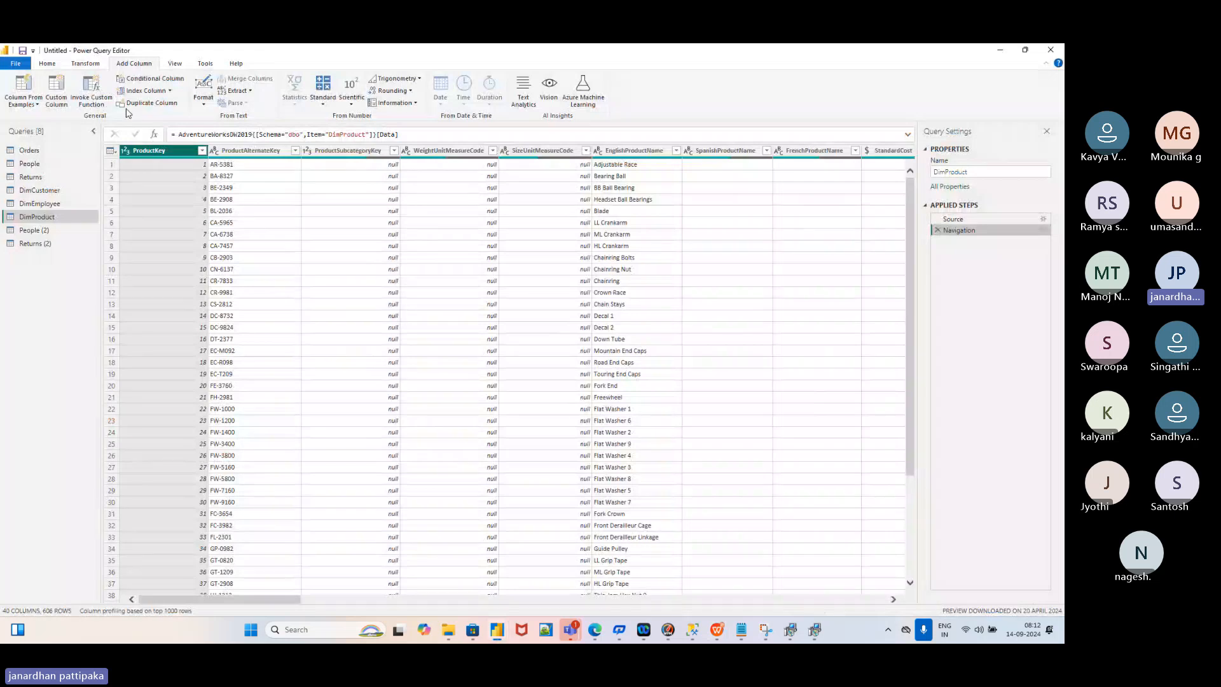
Compare the Home, Transform and Add Column commands, then switch to the Orders query
click(47, 63)
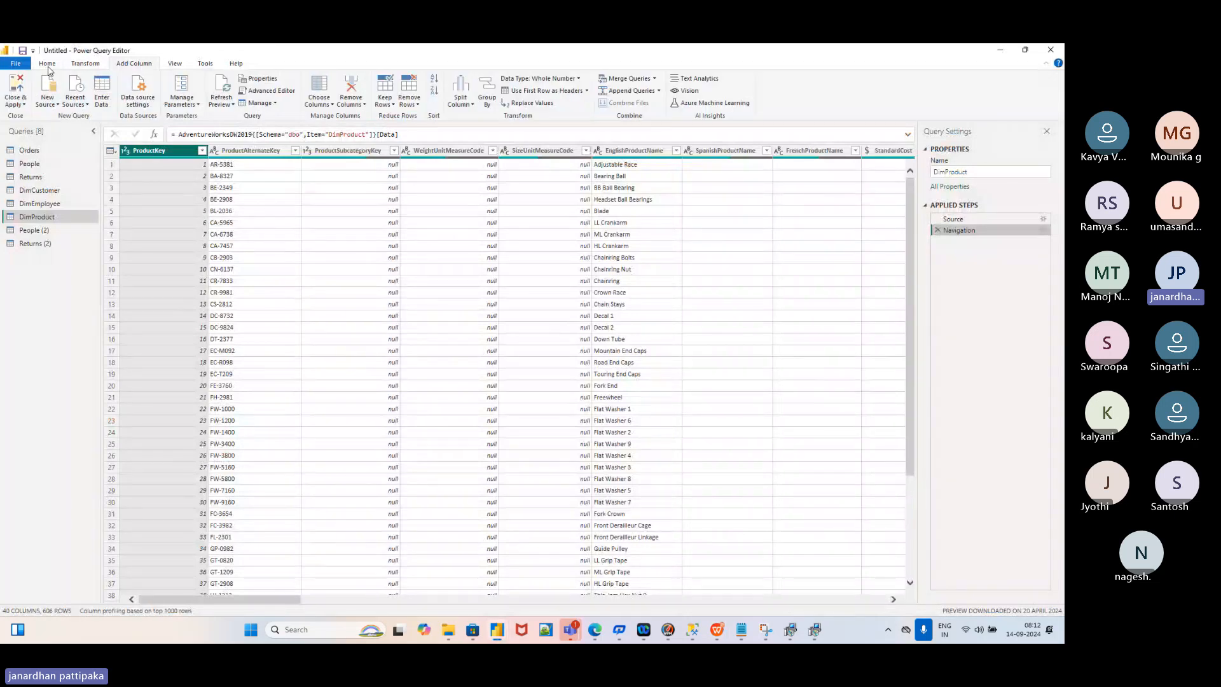
click(85, 65)
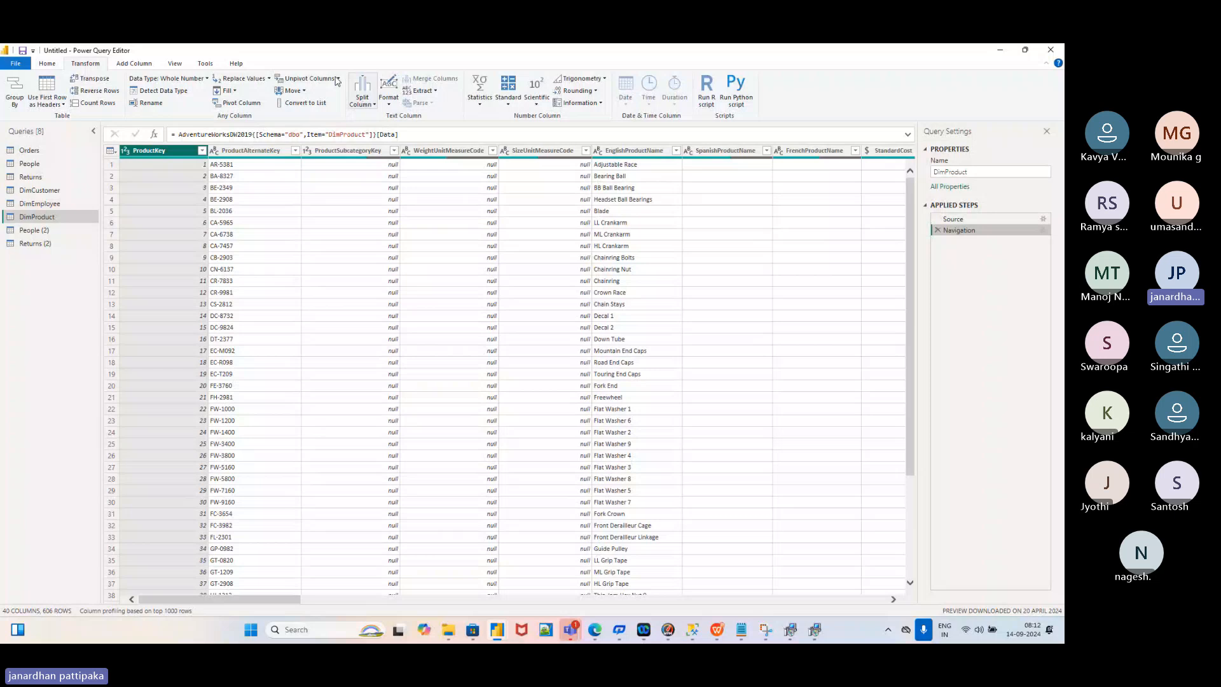
click(133, 64)
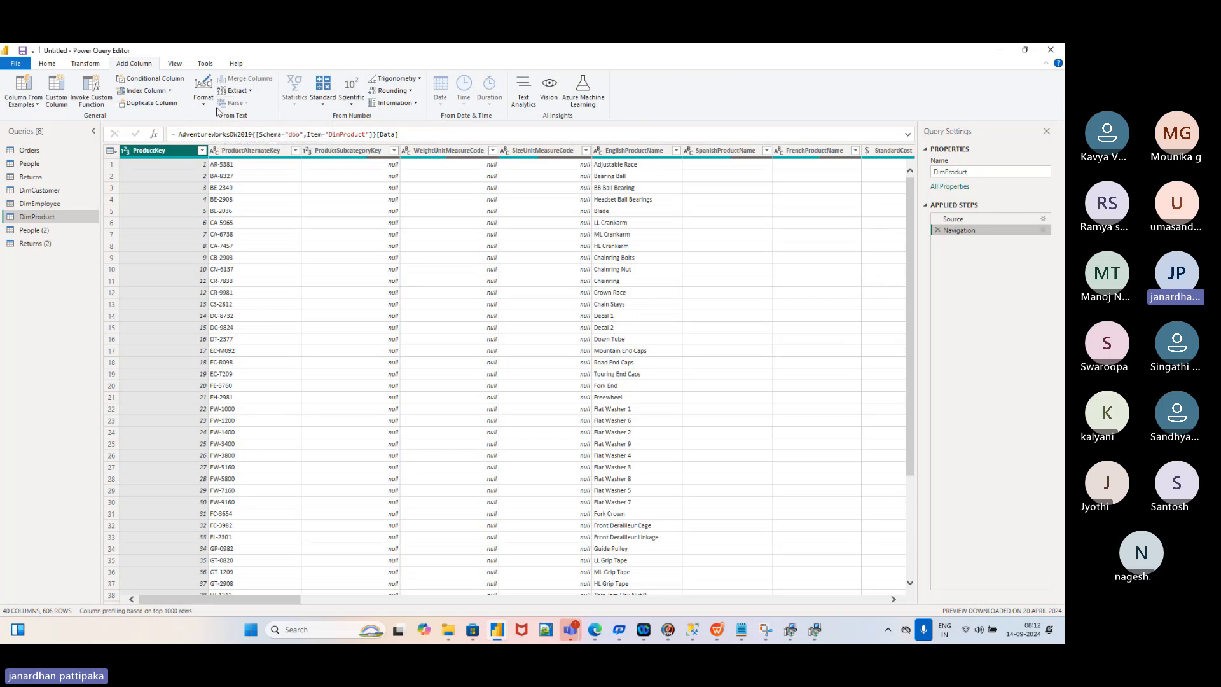
click(85, 63)
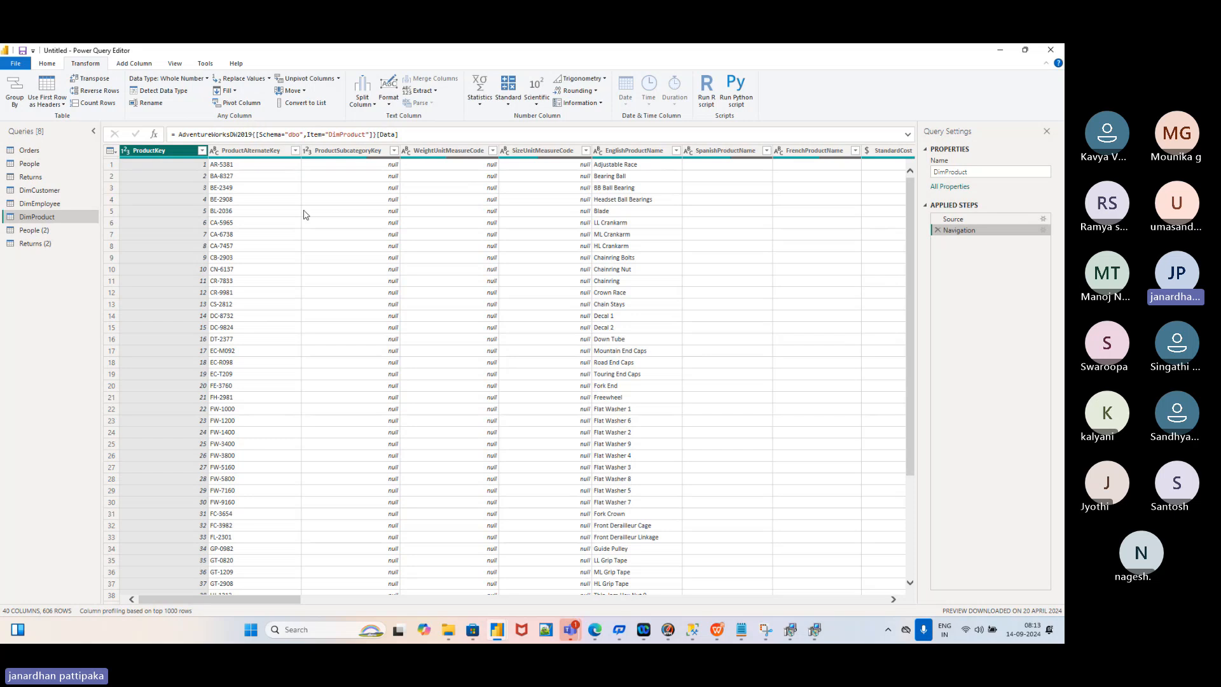
scroll(450, 249, right, 3)
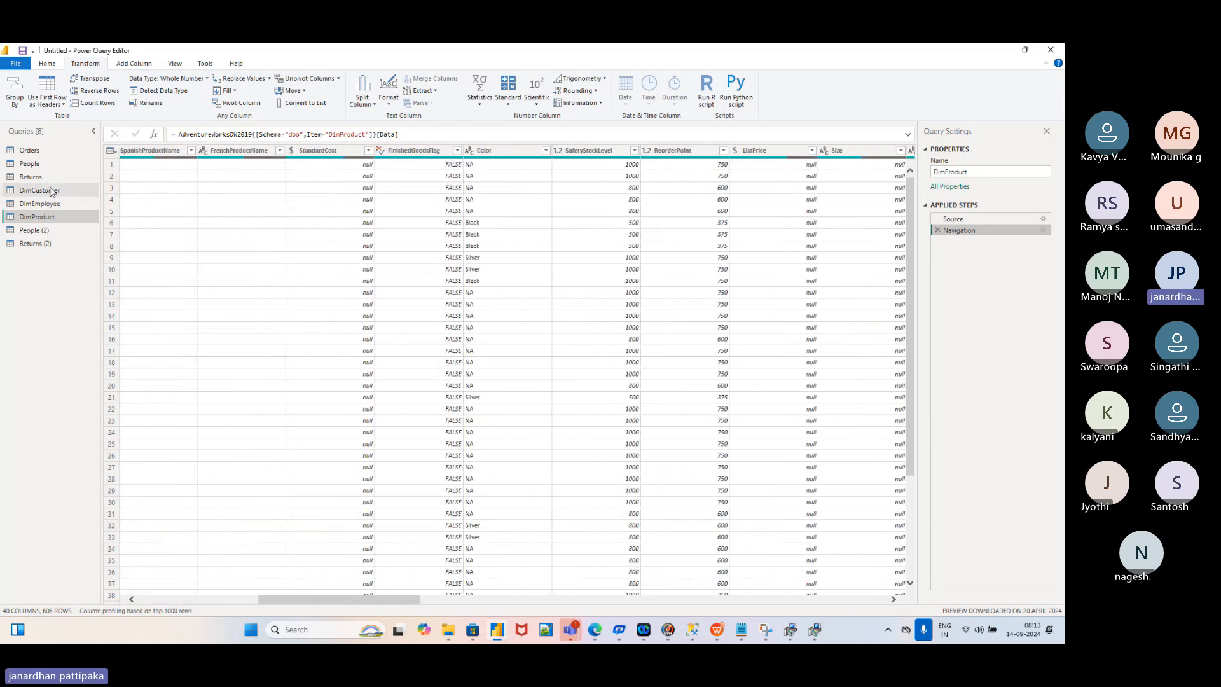
click(29, 151)
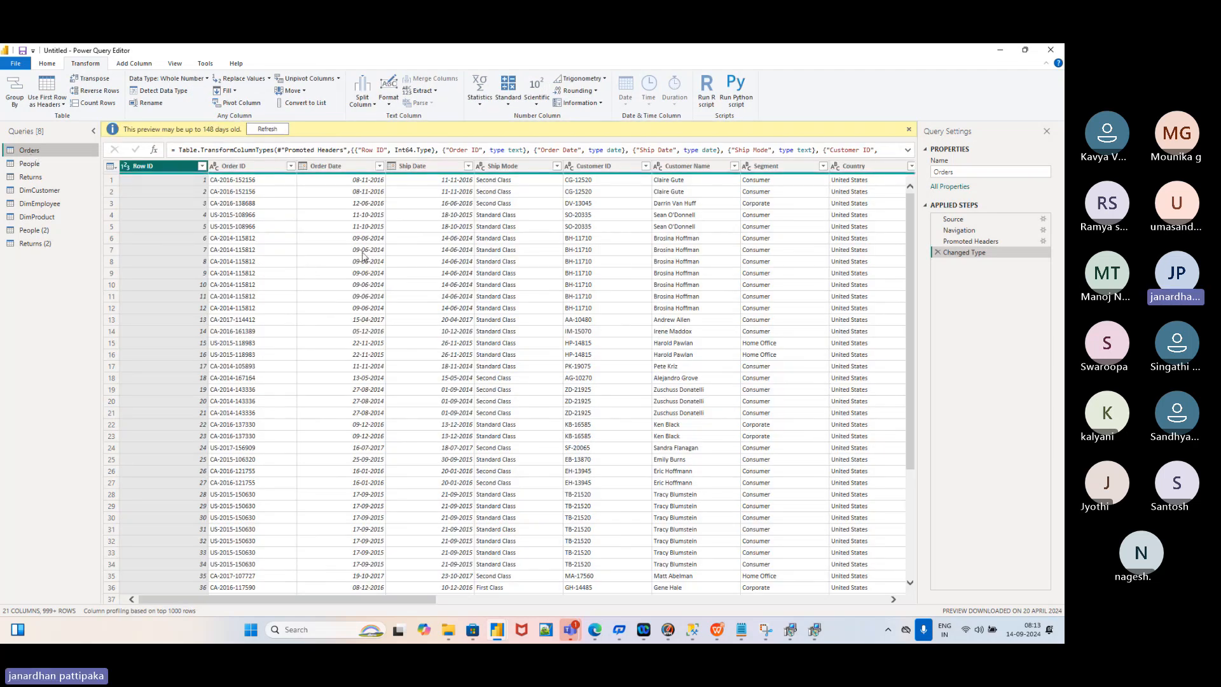
Scroll across the Orders columns and select the Order ID column
scroll(362, 255, right, 5)
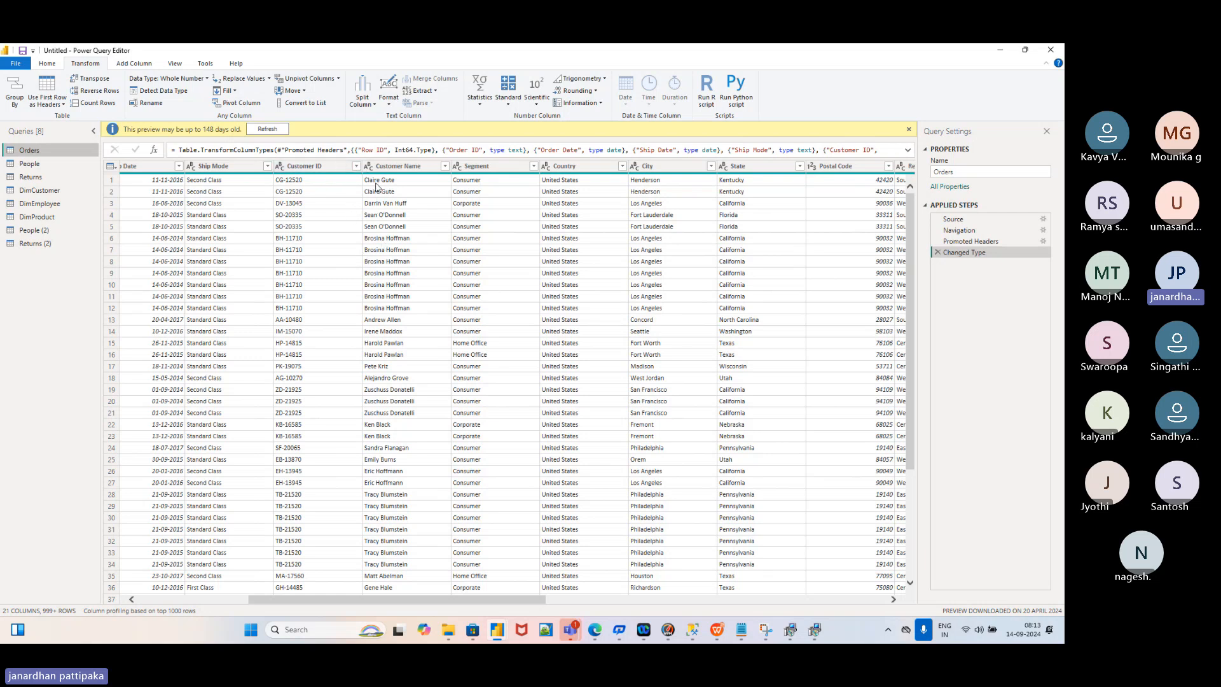
scroll(337, 226, left, 5)
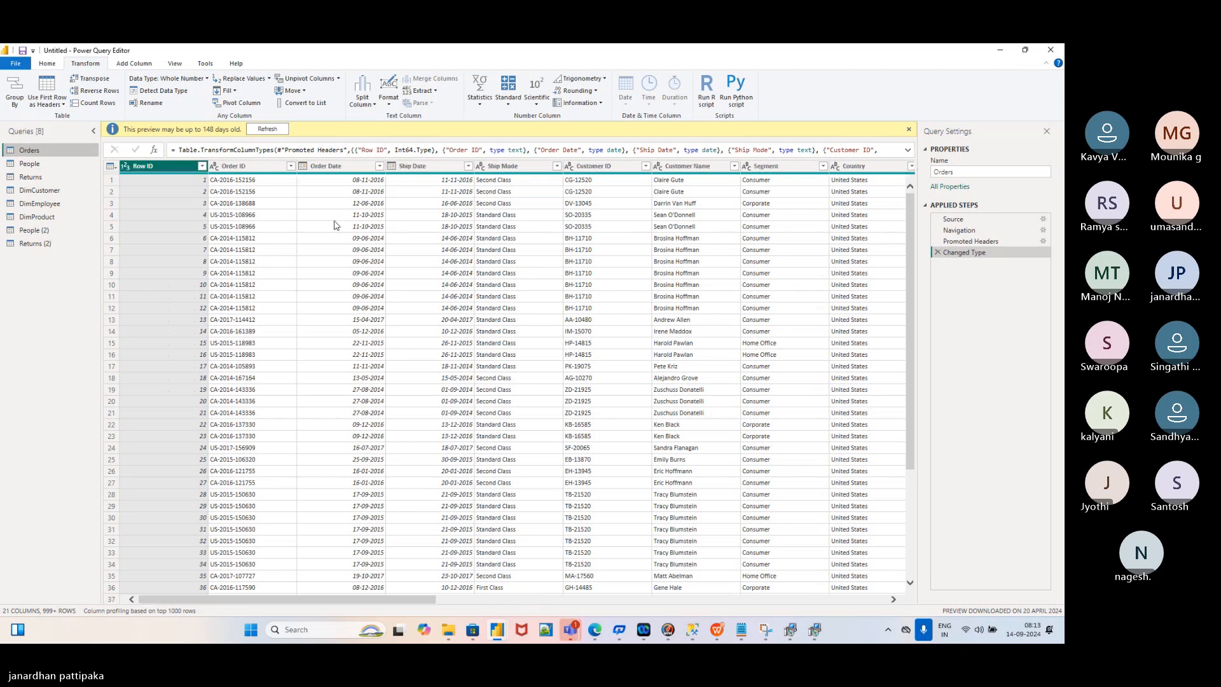
click(248, 166)
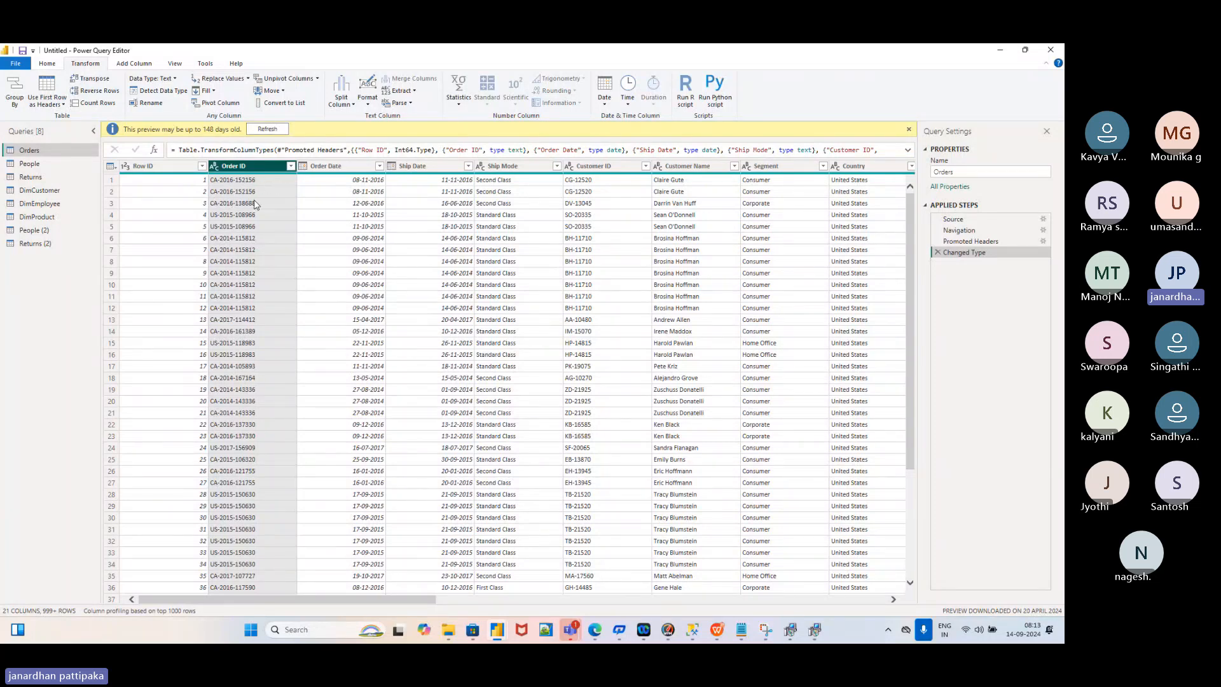
Split Order ID by delimiter, then delete the Changed Type1 step that follows it
click(355, 105)
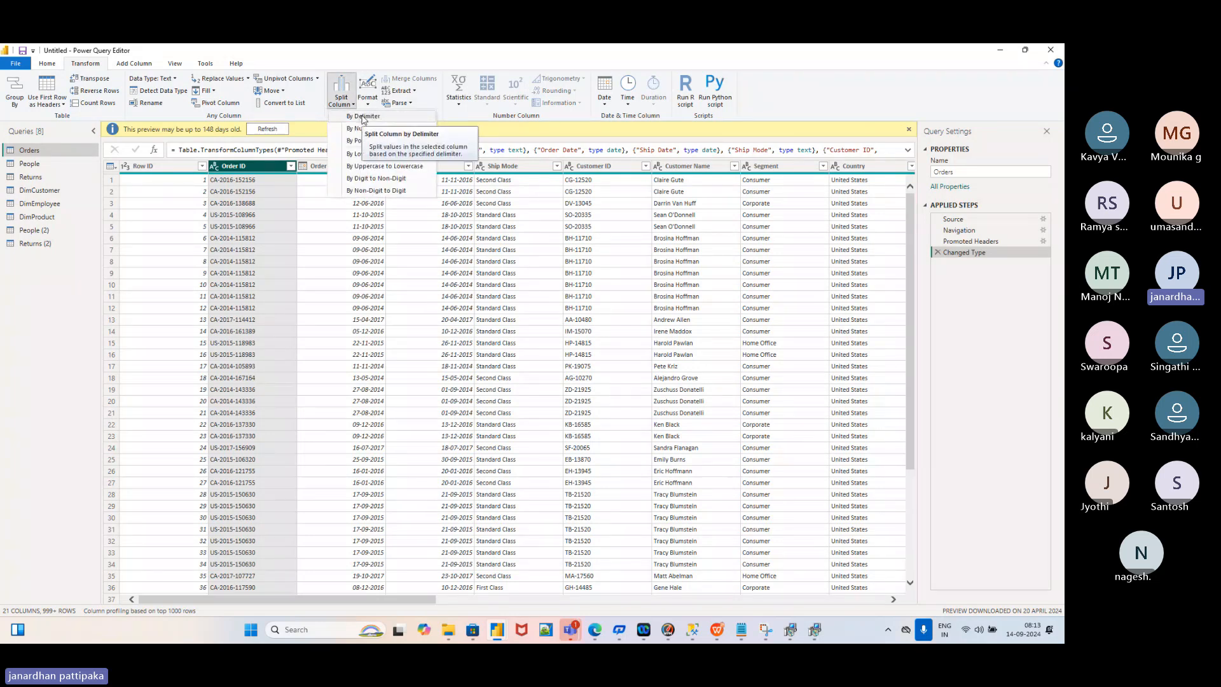
click(363, 119)
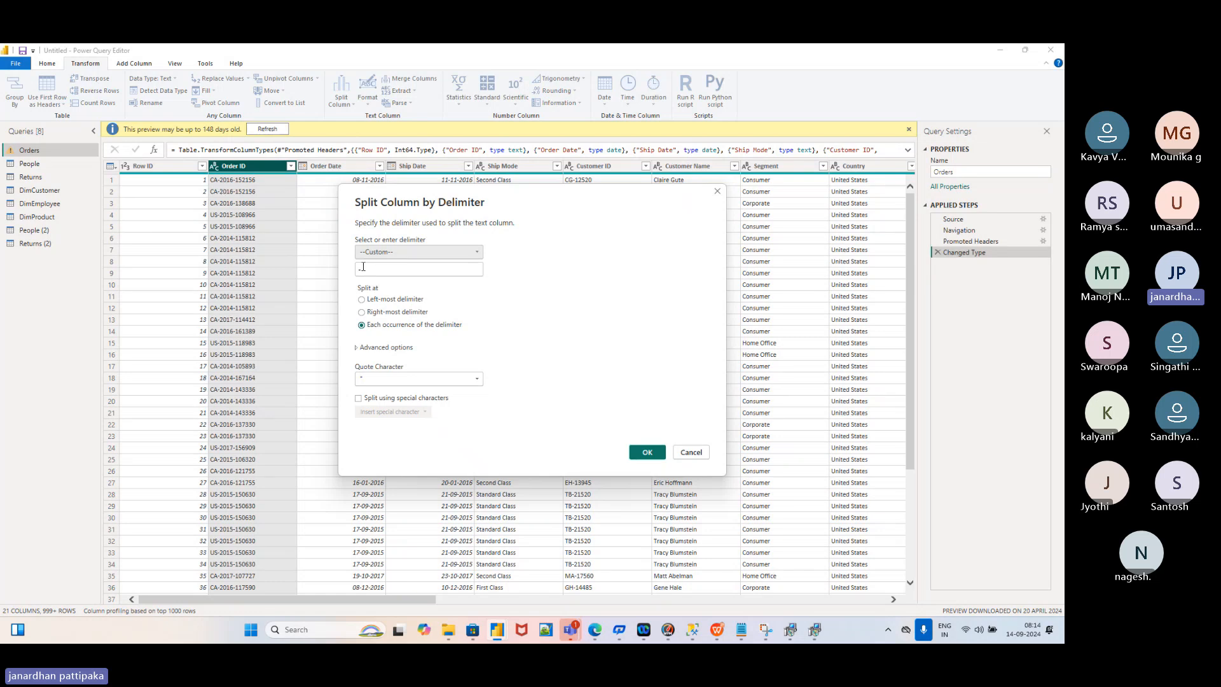
click(647, 452)
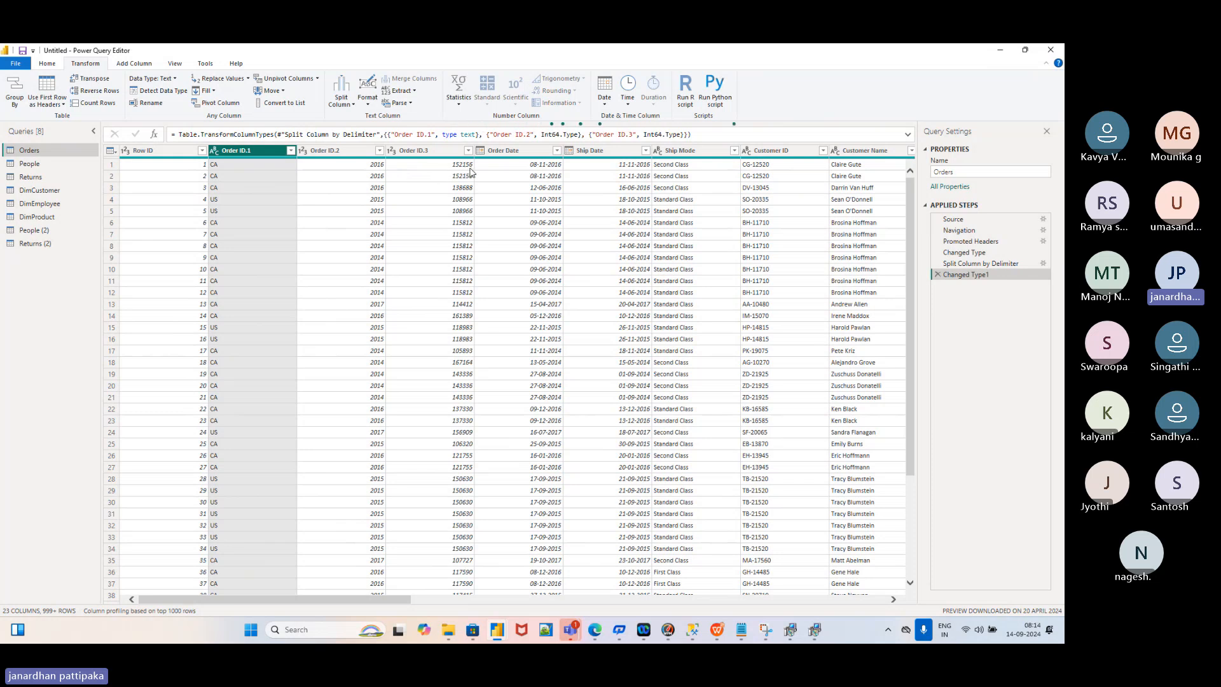
click(937, 275)
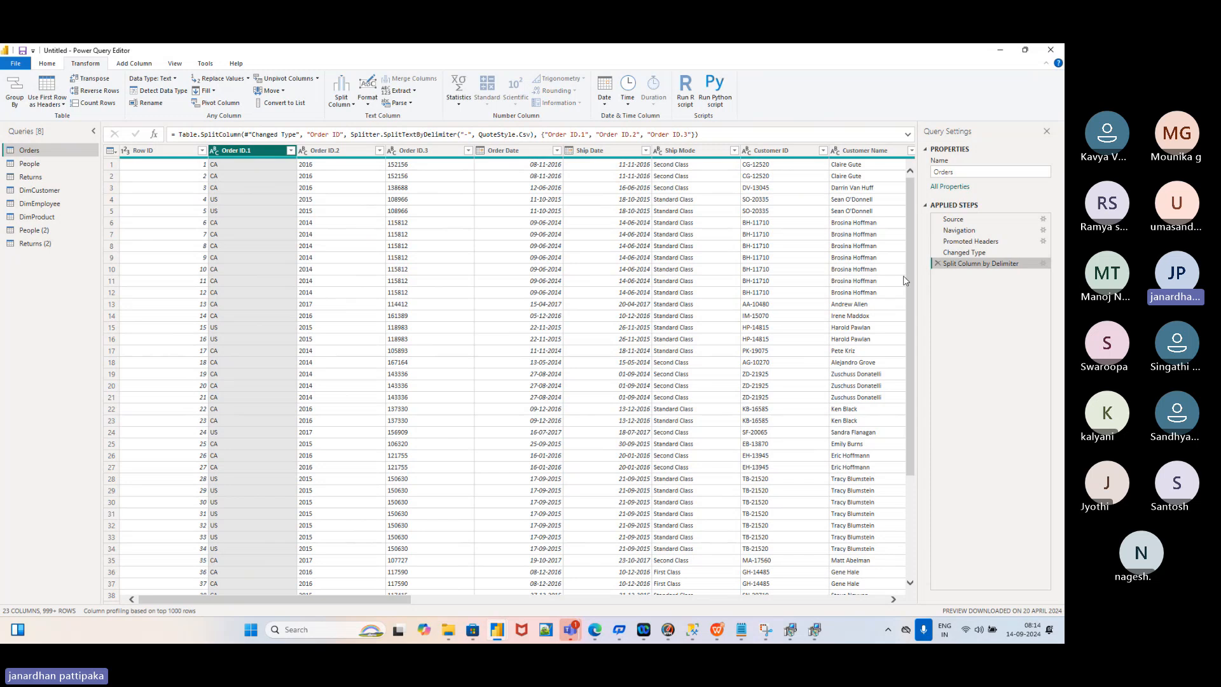
Delete the split step and re-split Order ID at each '-' into three columns
click(938, 265)
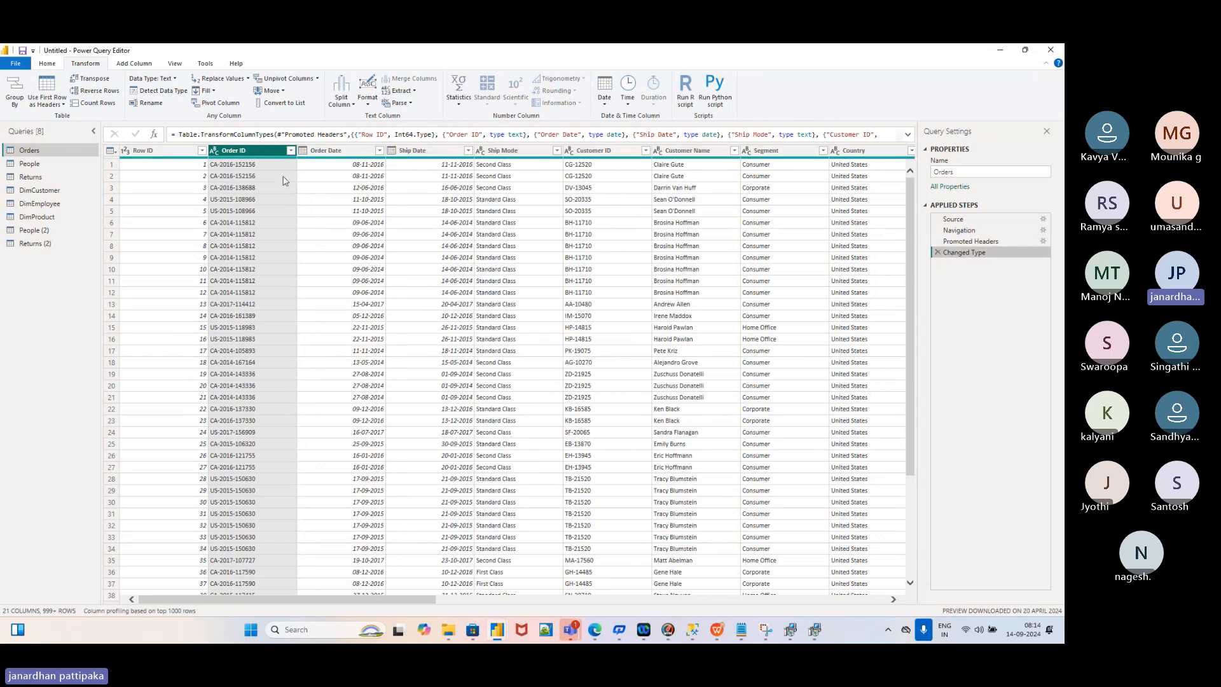
click(353, 107)
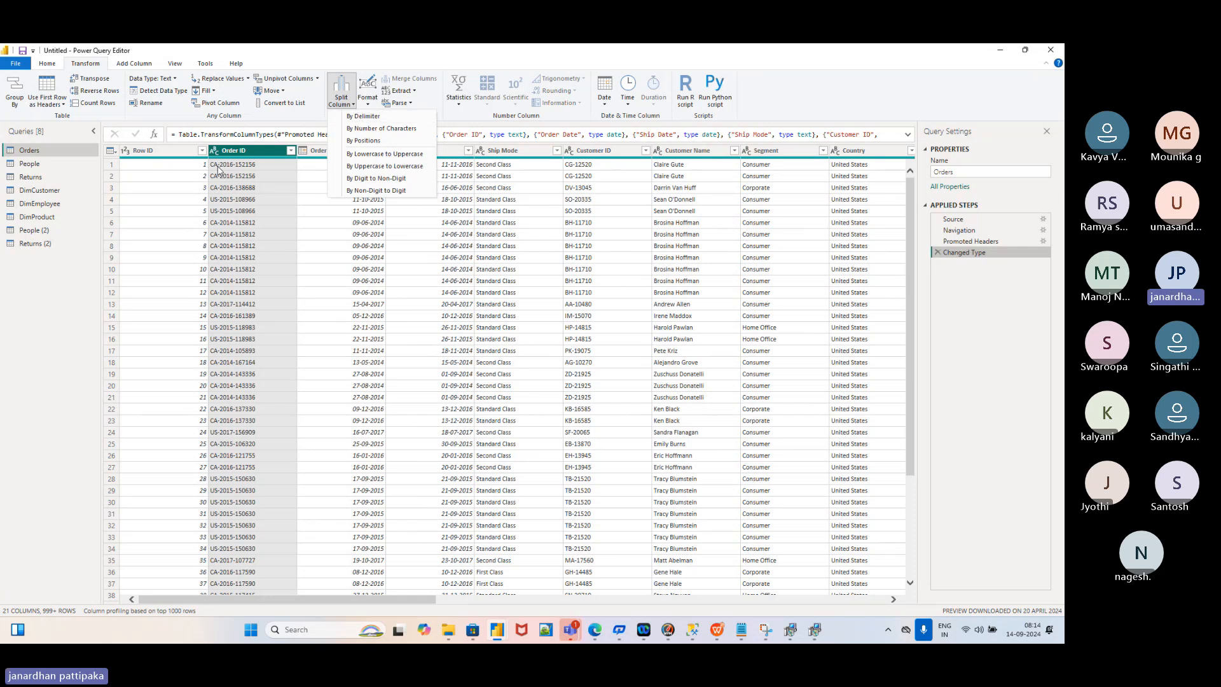
click(363, 116)
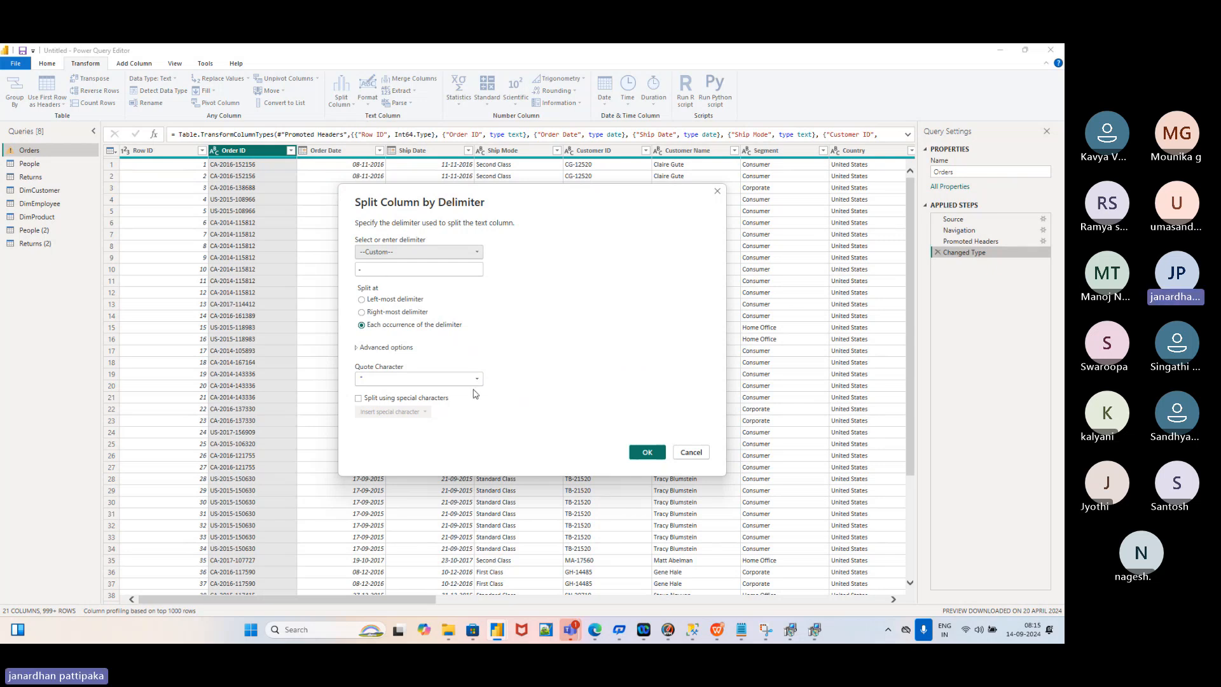
click(648, 452)
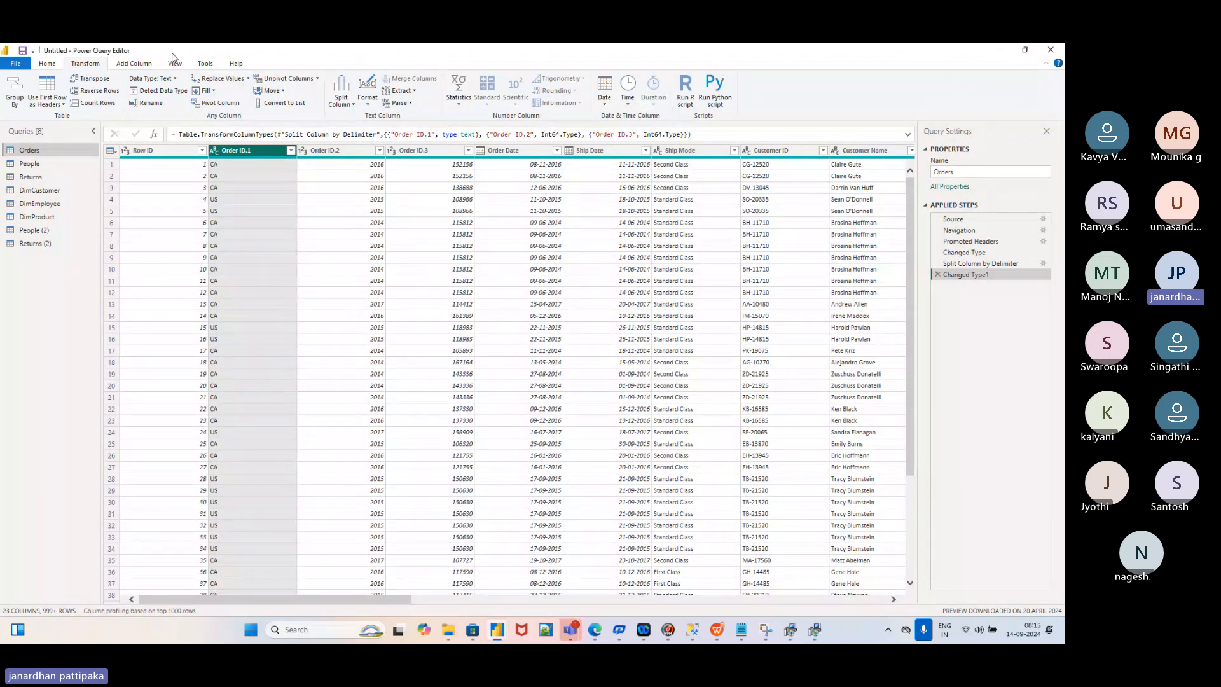
click(142, 66)
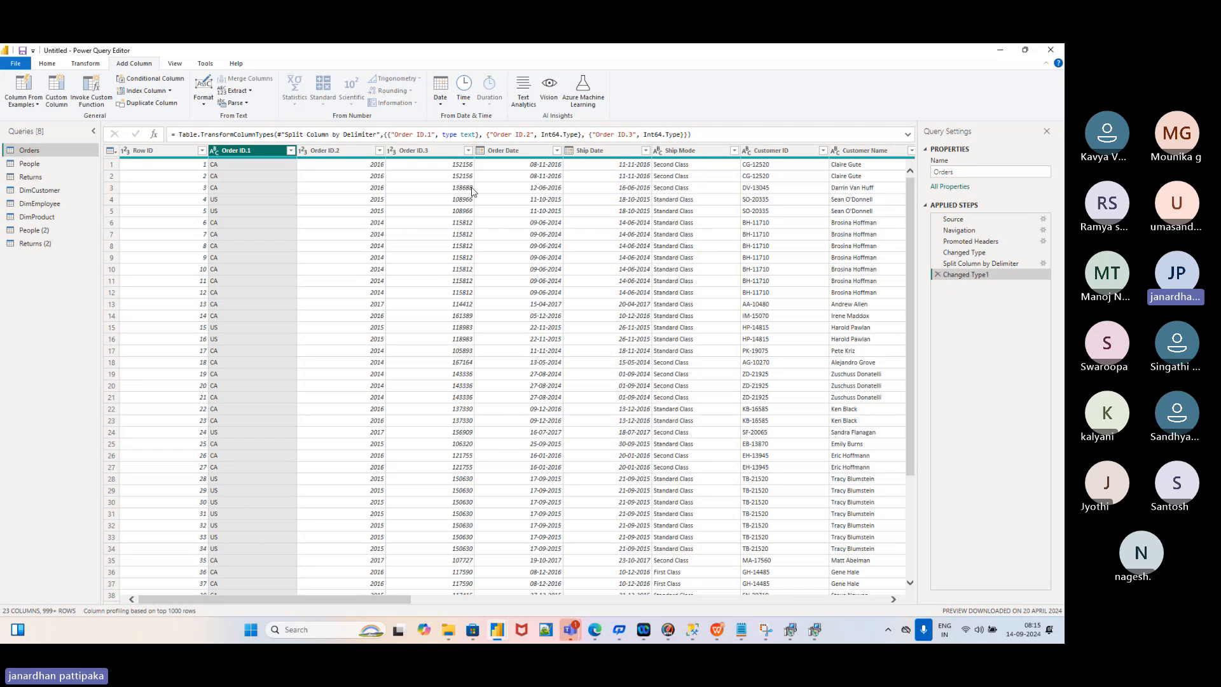
Delete the Changed Type1 and Split Column by Delimiter steps so Order ID is whole again
click(936, 274)
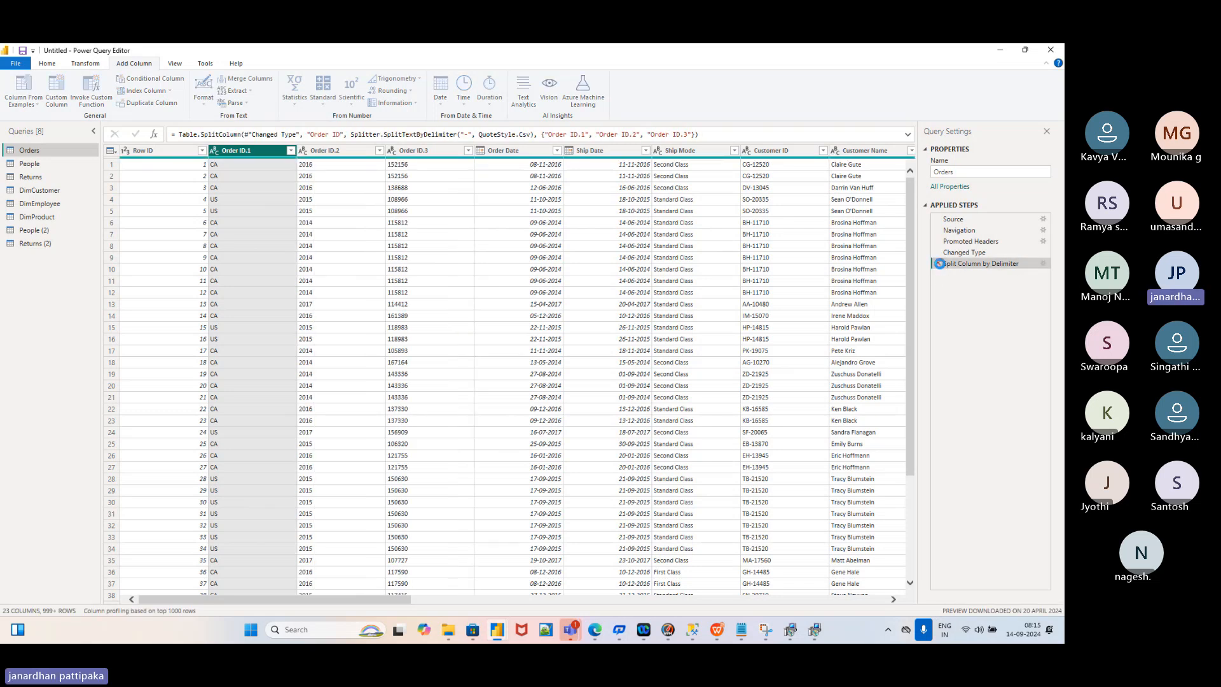
click(940, 263)
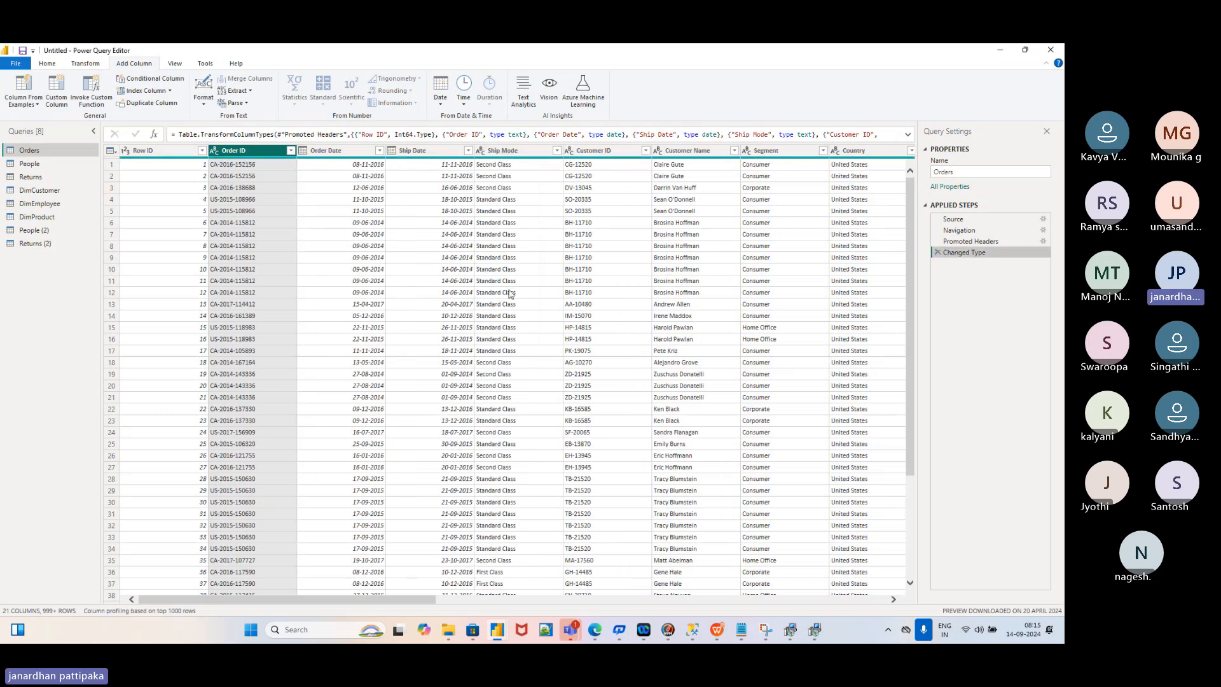
scroll(509, 294, right, 6)
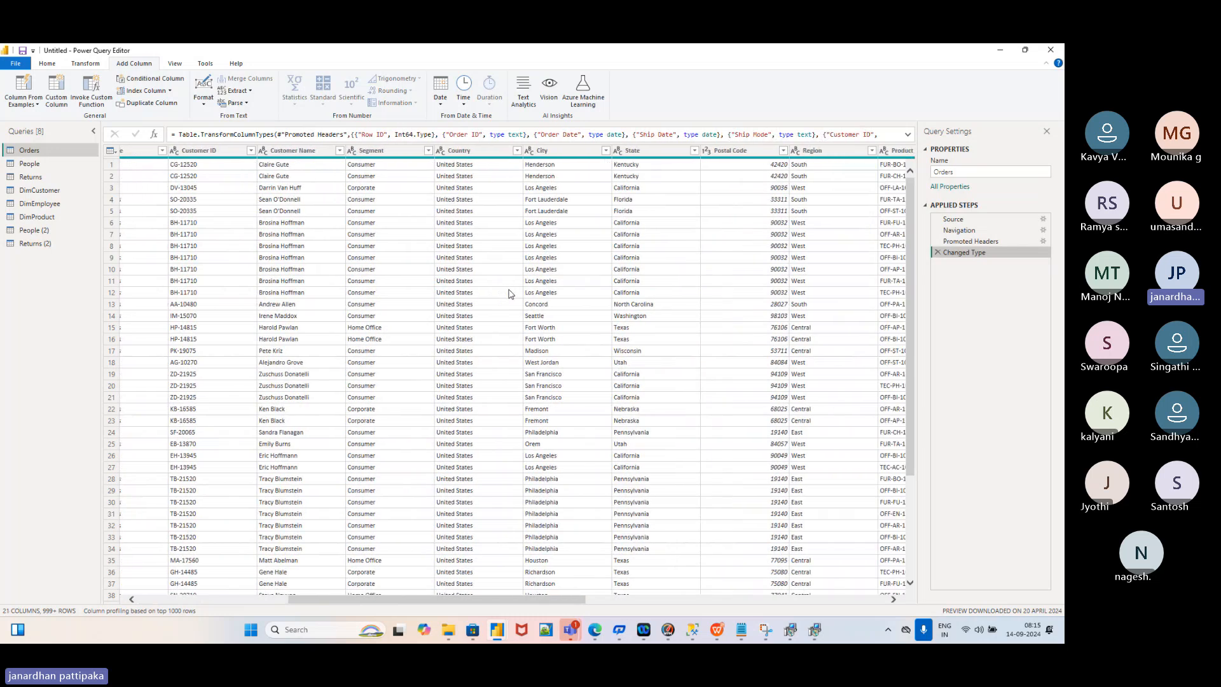
scroll(509, 294, left, 3)
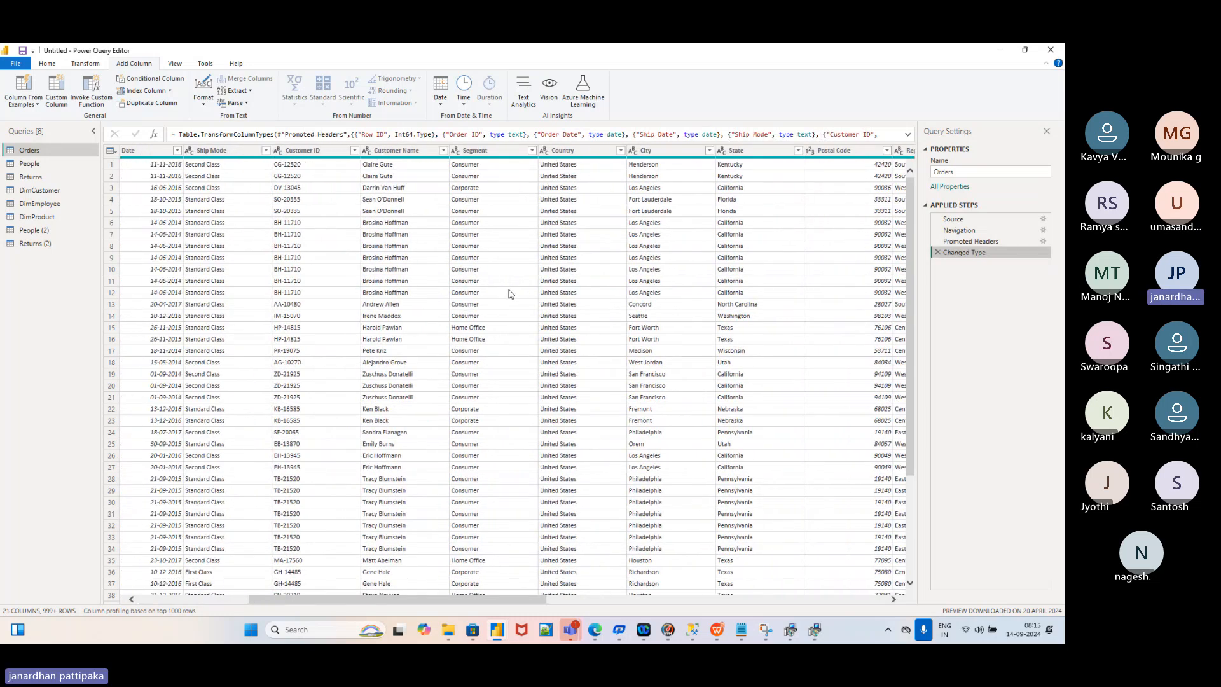
Apply Transform > Format > UPPERCASE to Customer Name, then delete the Uppercased Text step
click(391, 152)
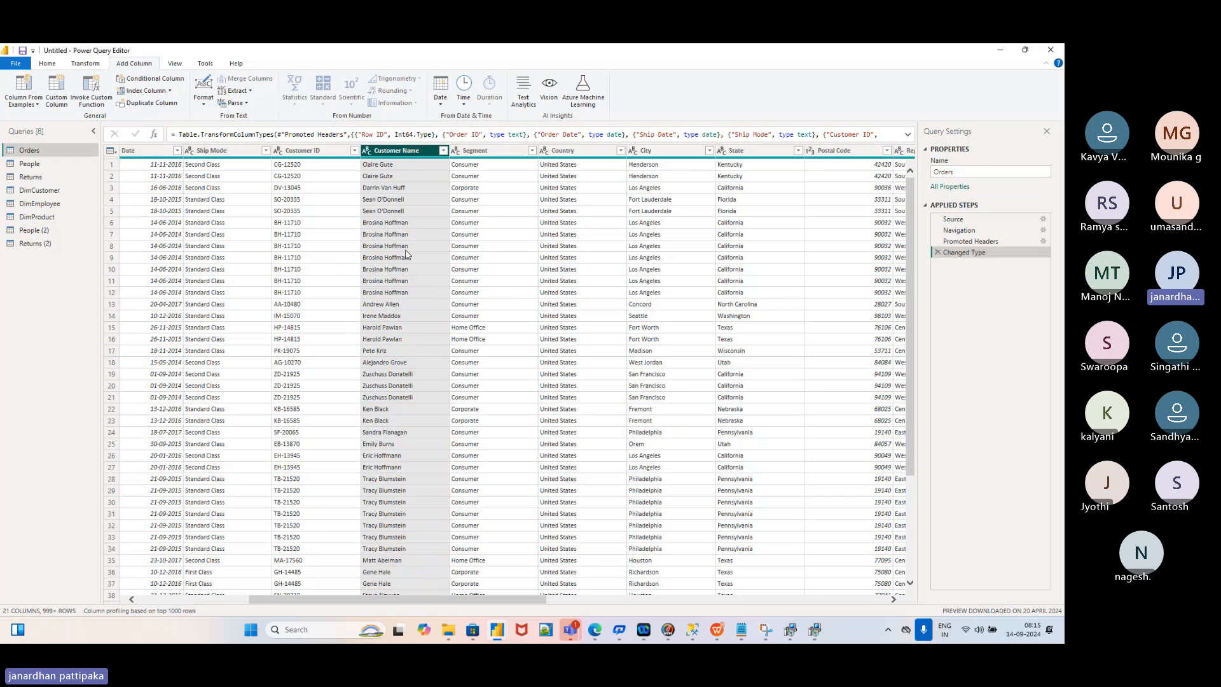
click(87, 67)
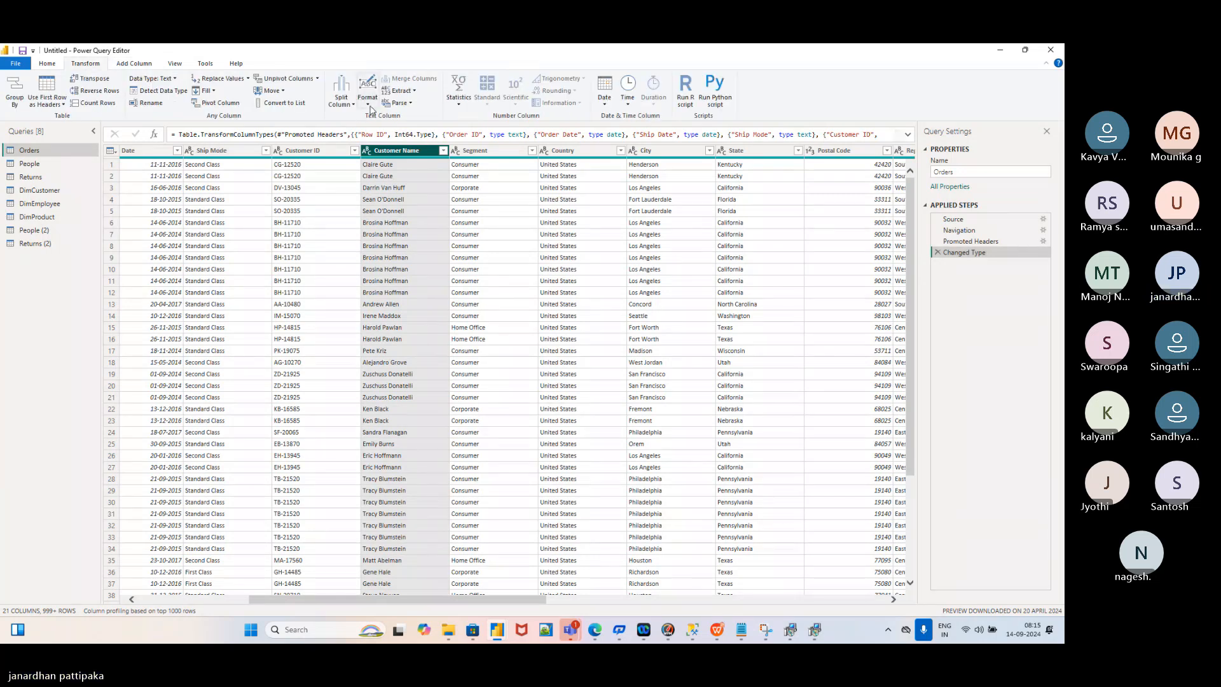
click(368, 101)
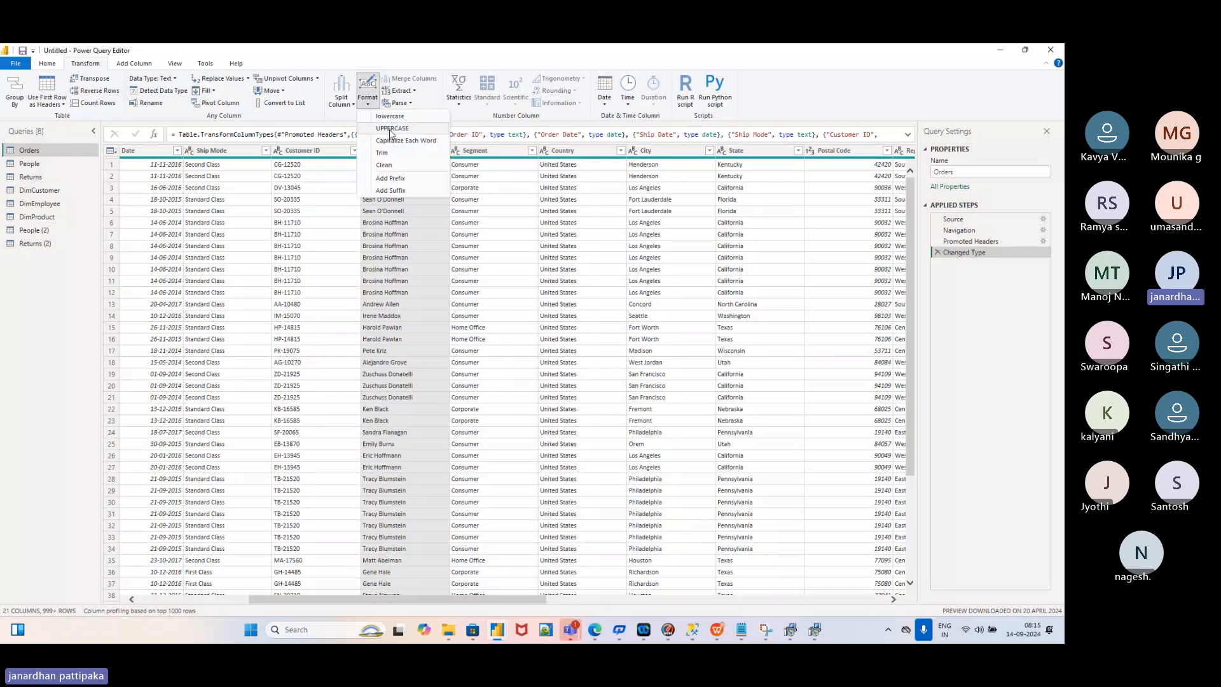
click(392, 129)
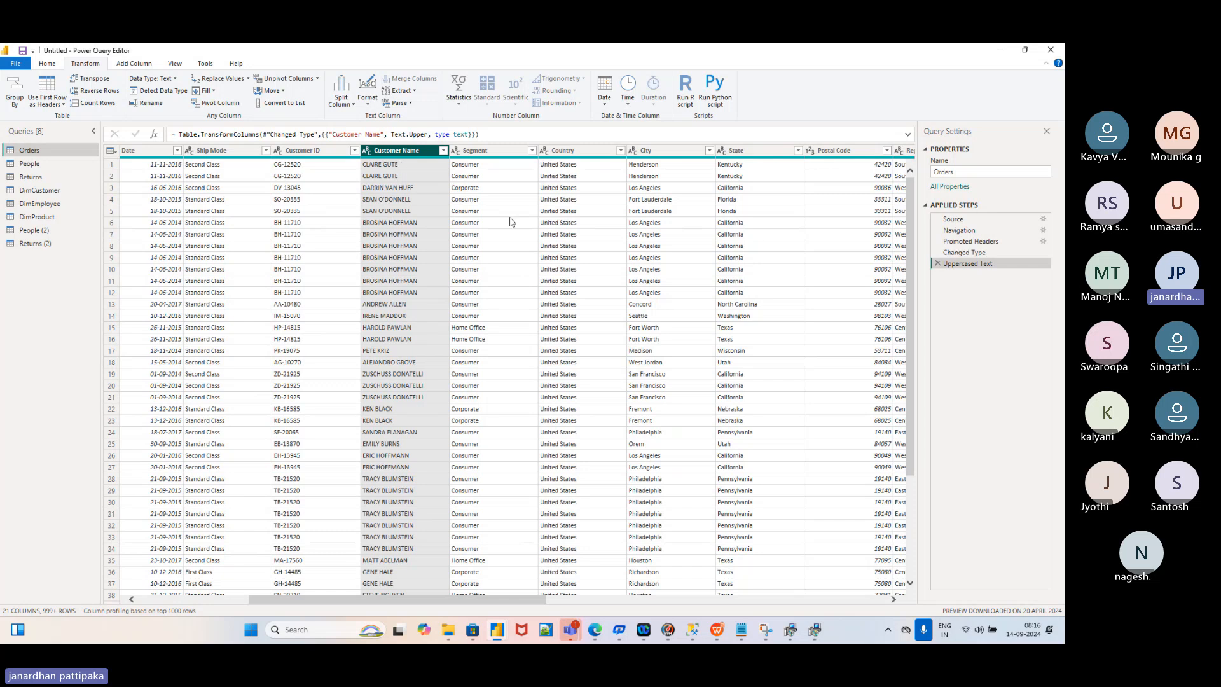
click(937, 263)
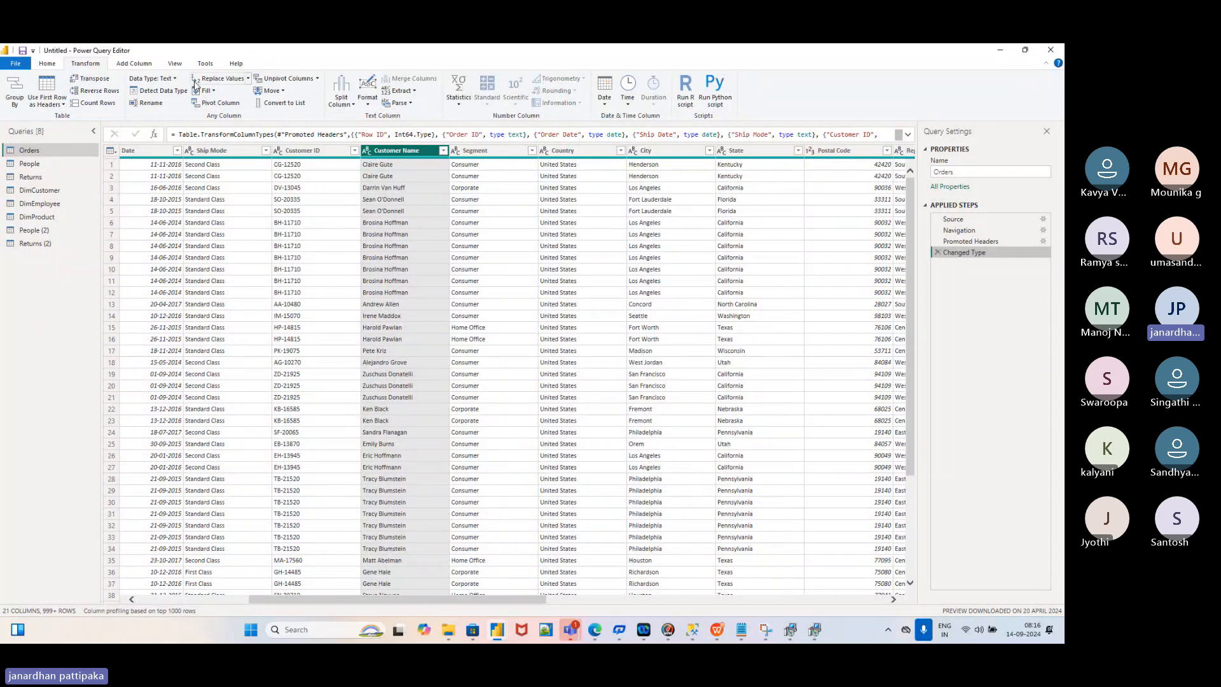
Use Add Column > Format > UPPERCASE on Customer Name, then scroll to inspect the new column
click(144, 66)
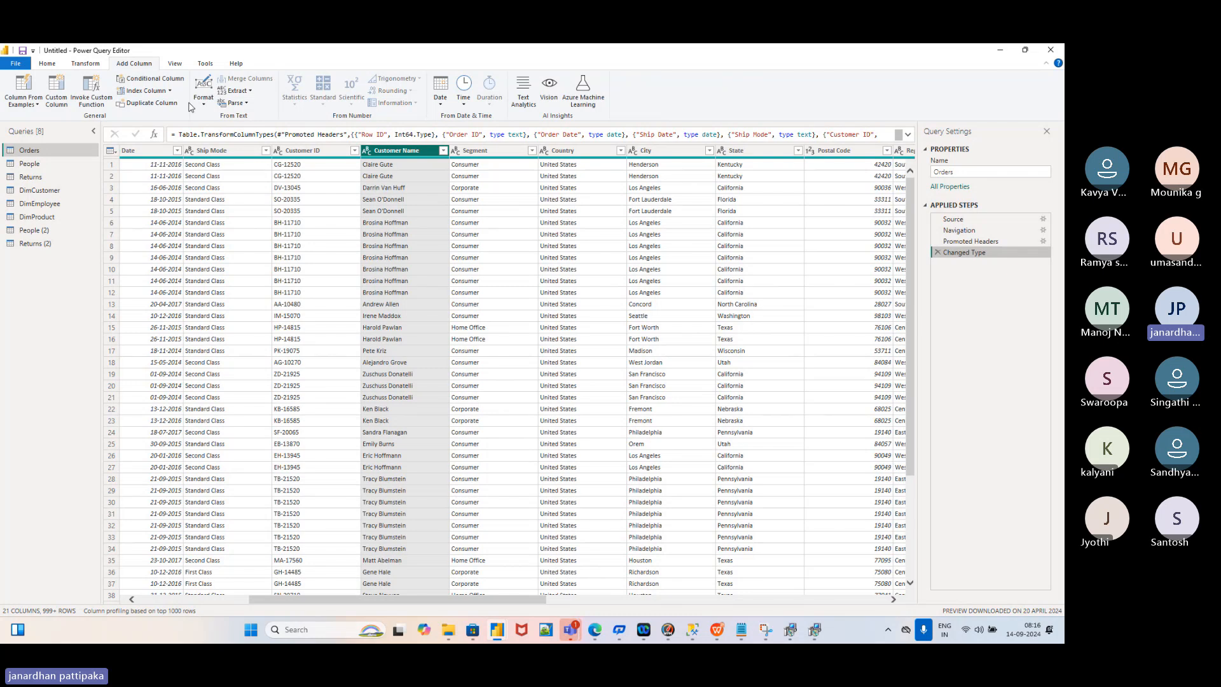
click(85, 64)
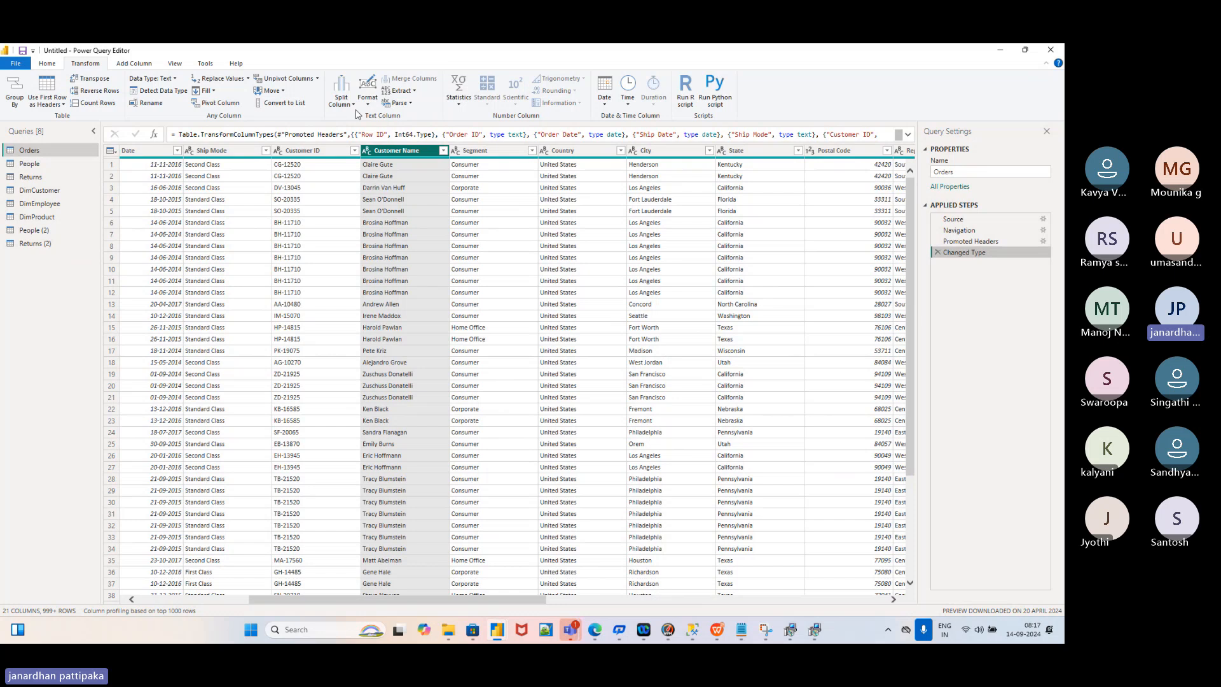
click(124, 66)
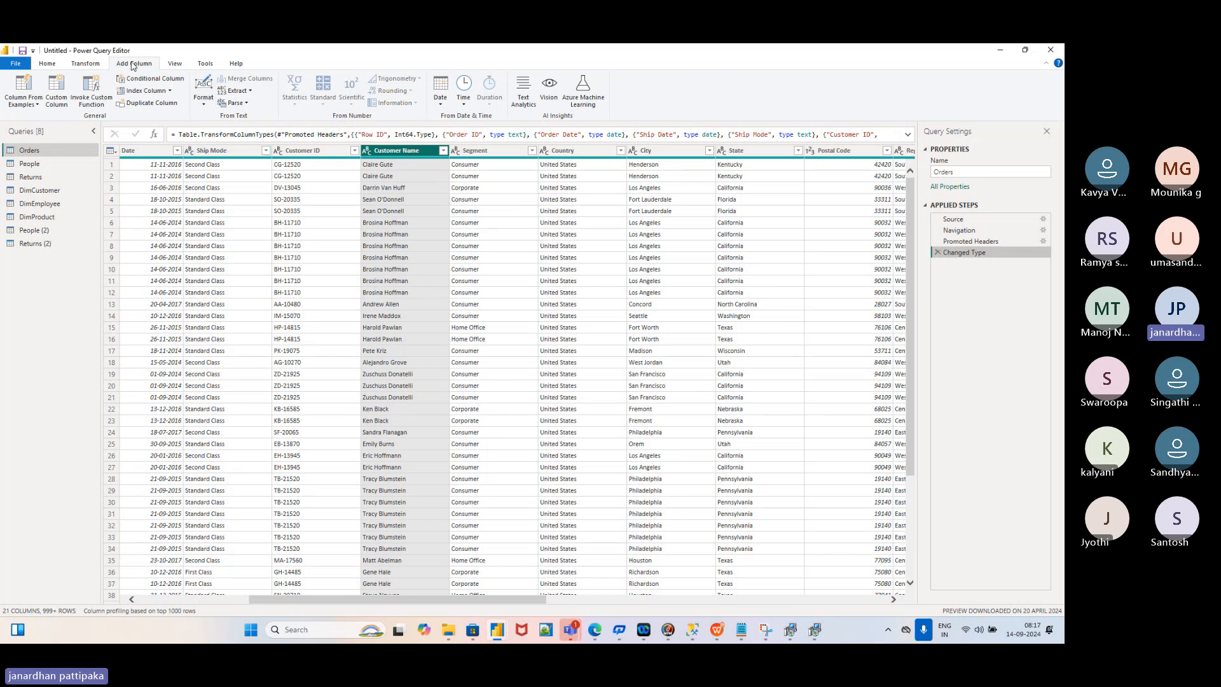
click(205, 105)
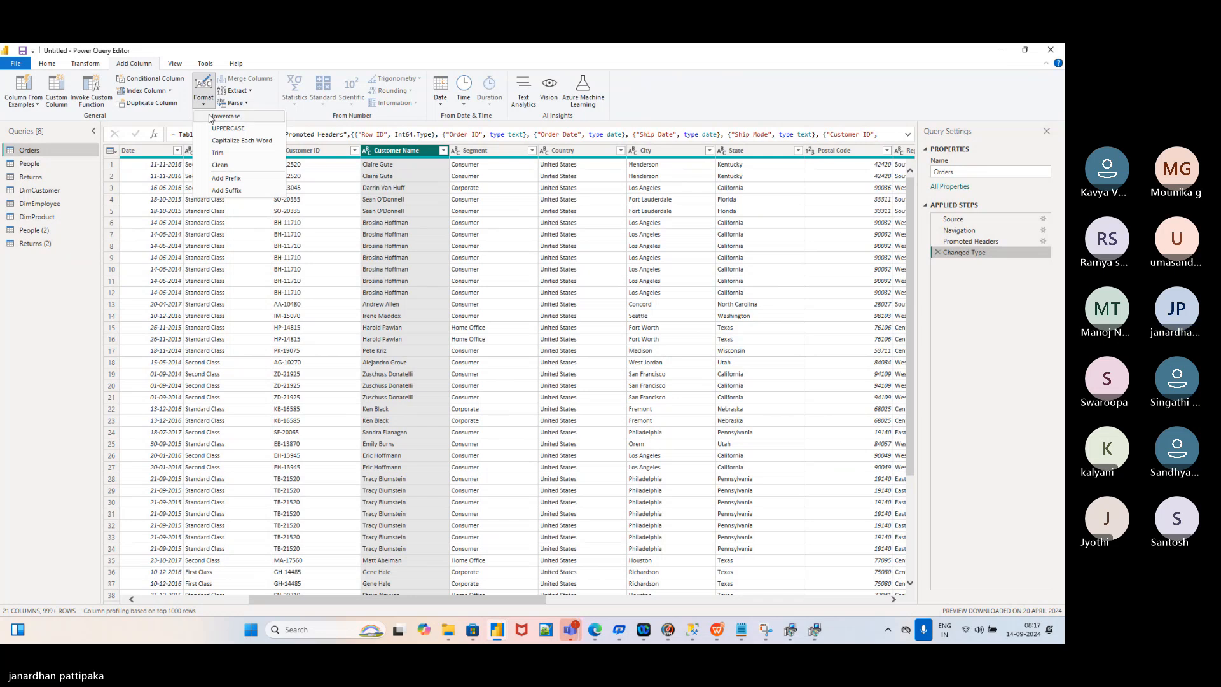
click(227, 129)
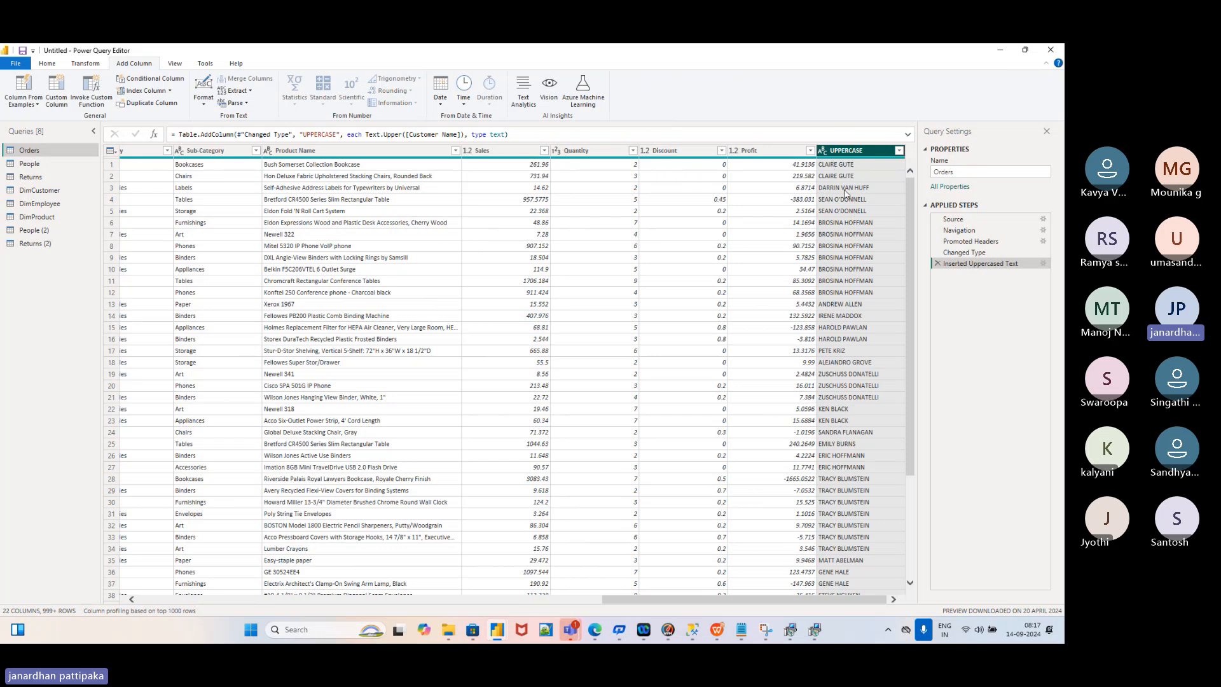
scroll(397, 289, left, 10)
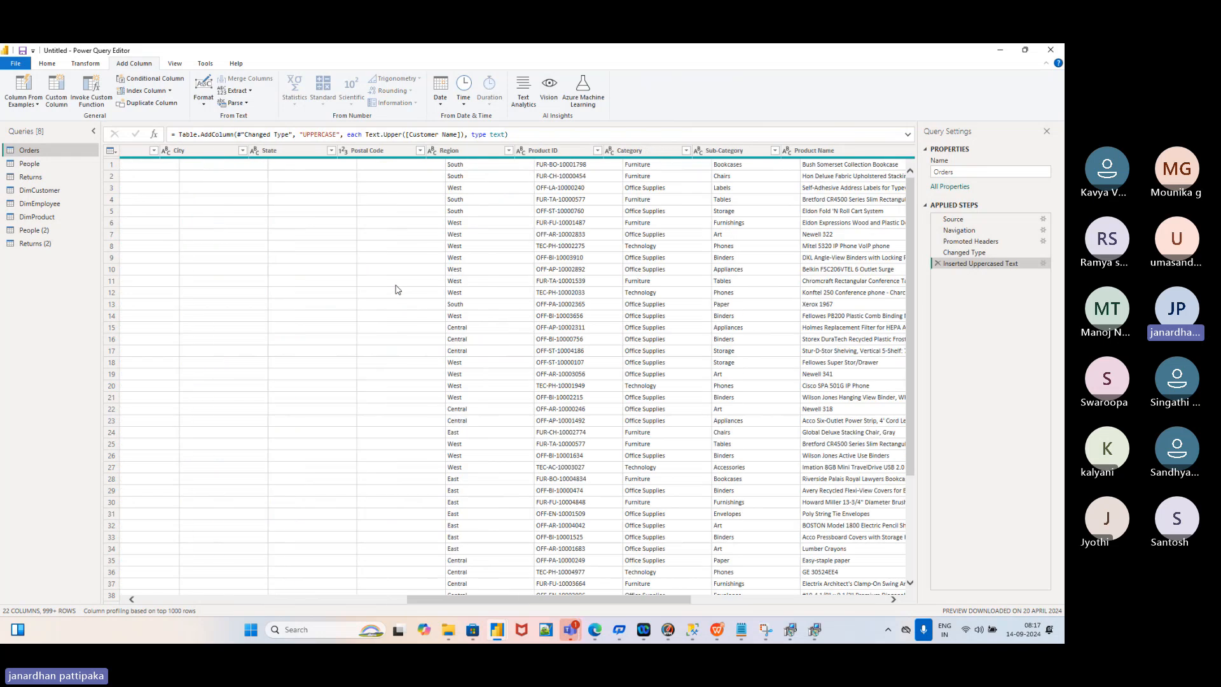
scroll(398, 290, left, 1)
scroll(397, 289, left, 3)
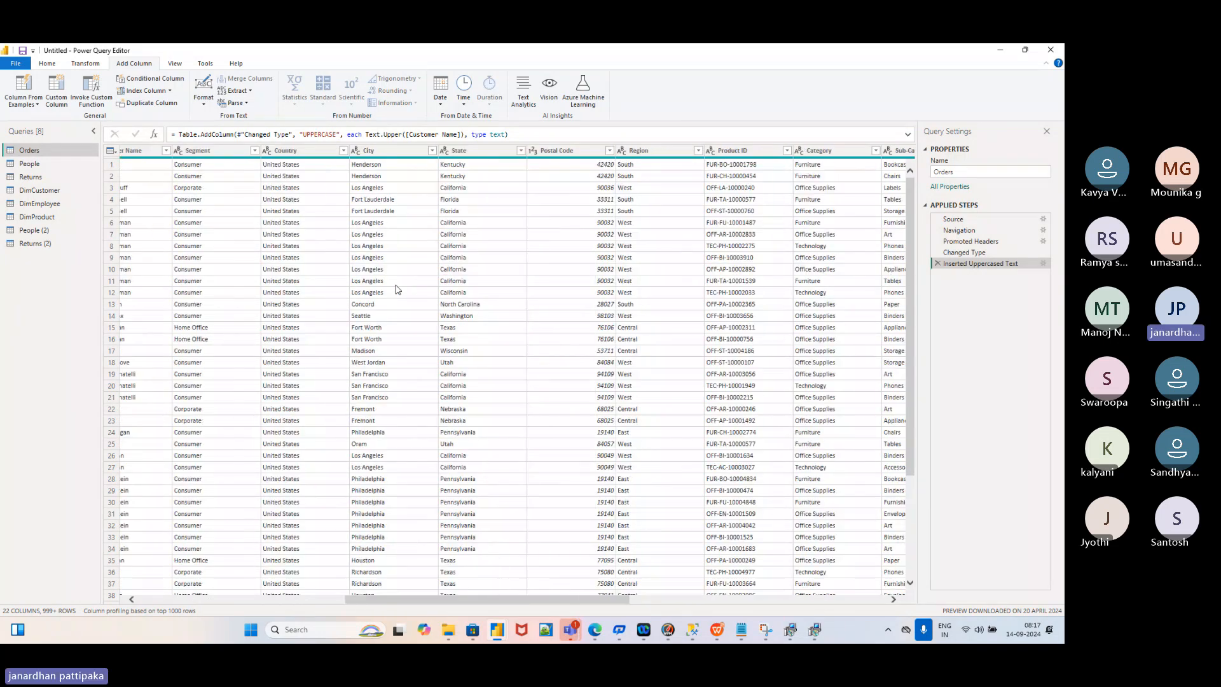
scroll(398, 290, left, 5)
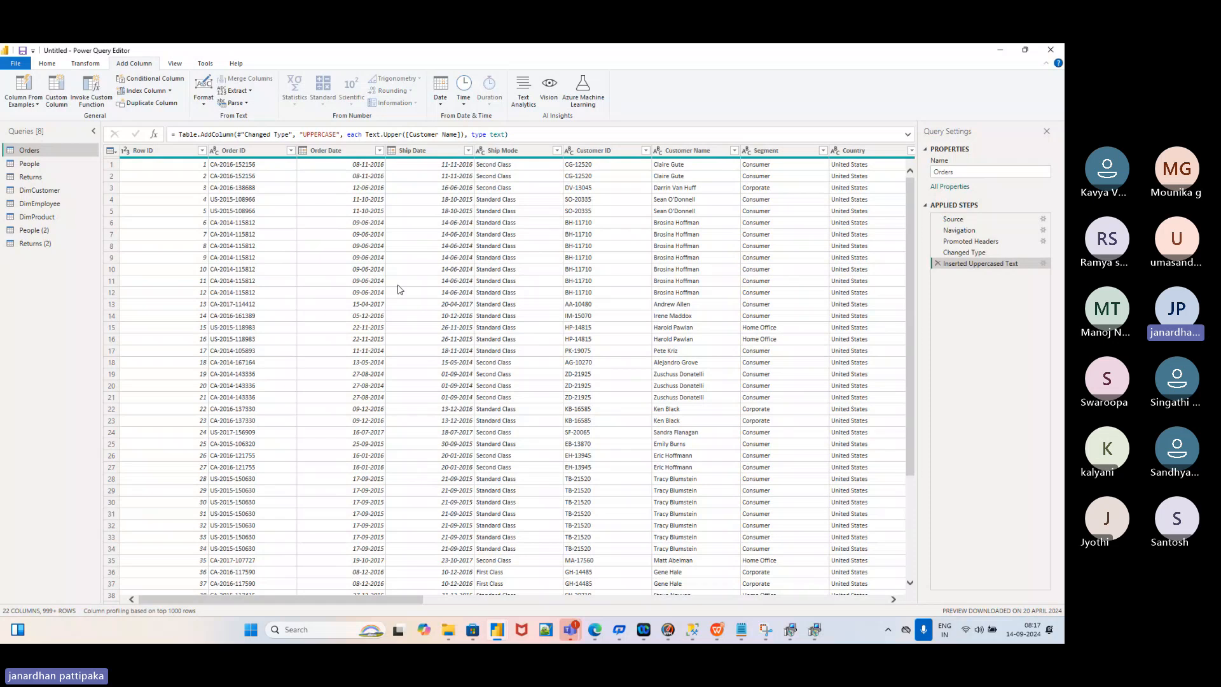
scroll(528, 265, right, 5)
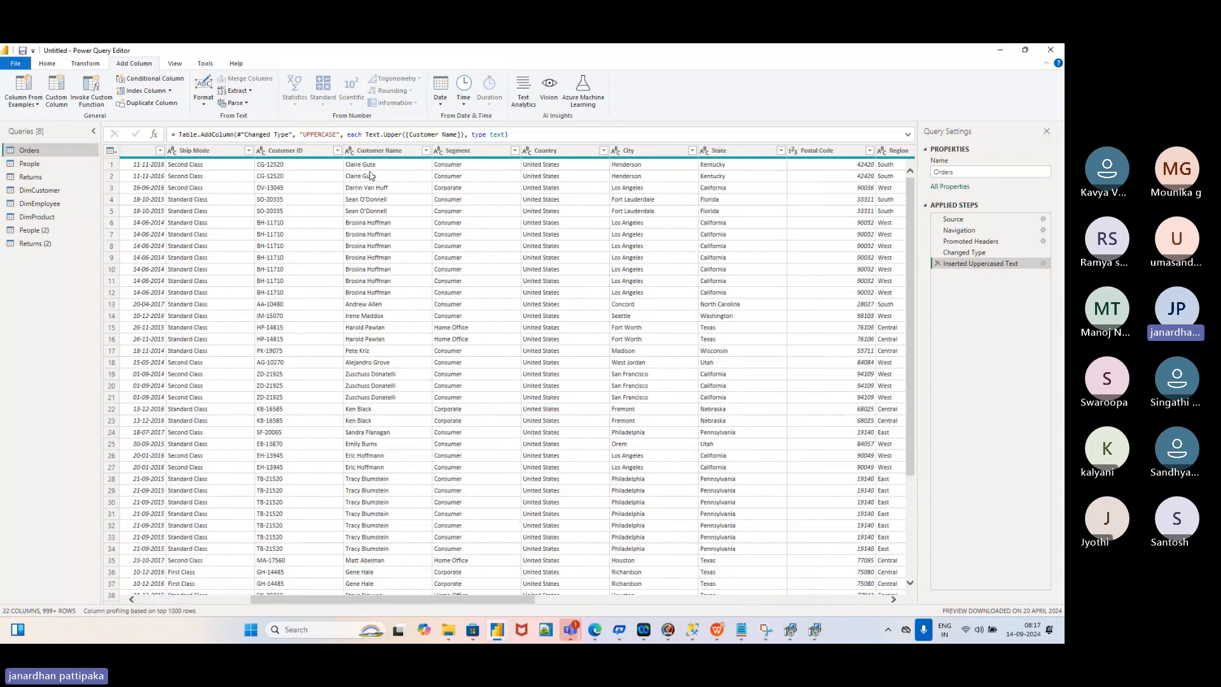
scroll(547, 241, right, 10)
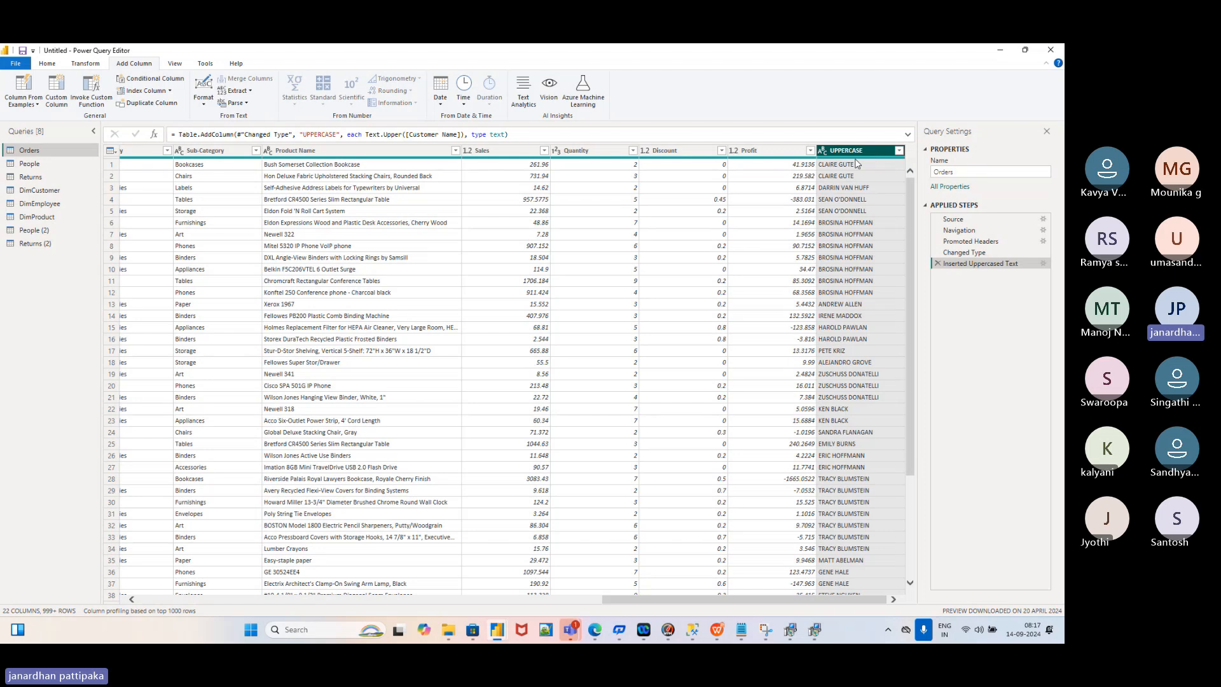
Drag the UPPERCASE column header left until it lands right after Customer Name
drag(859, 154, 391, 199)
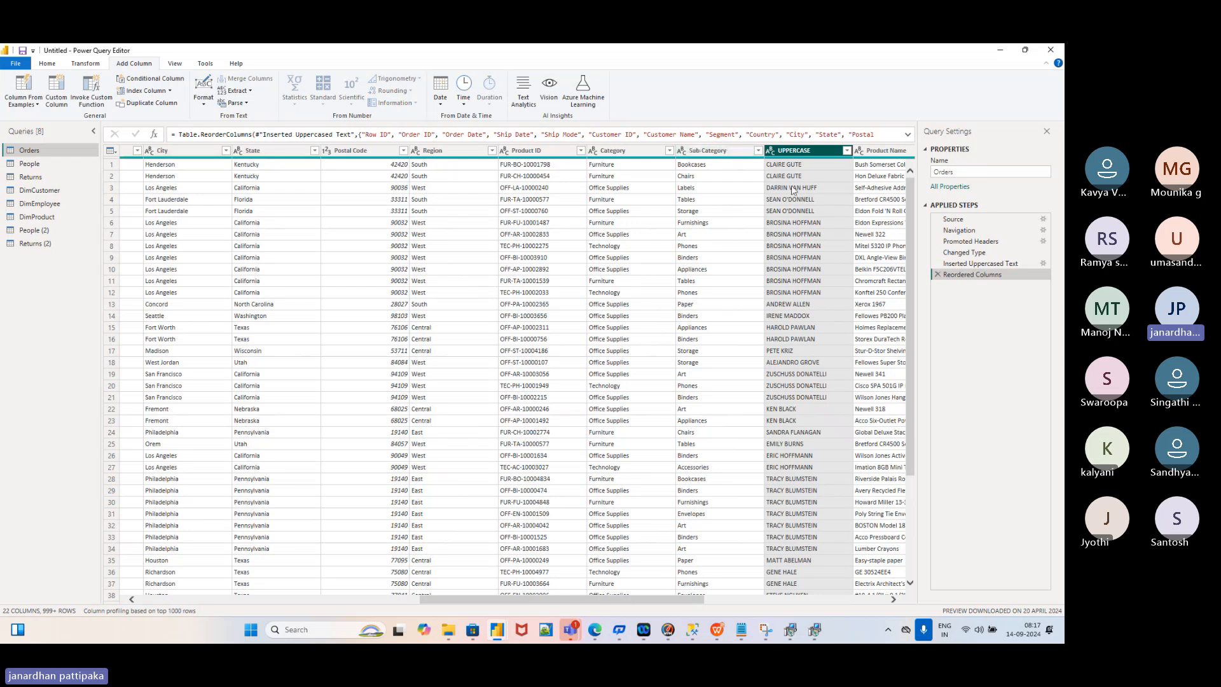
click(793, 189)
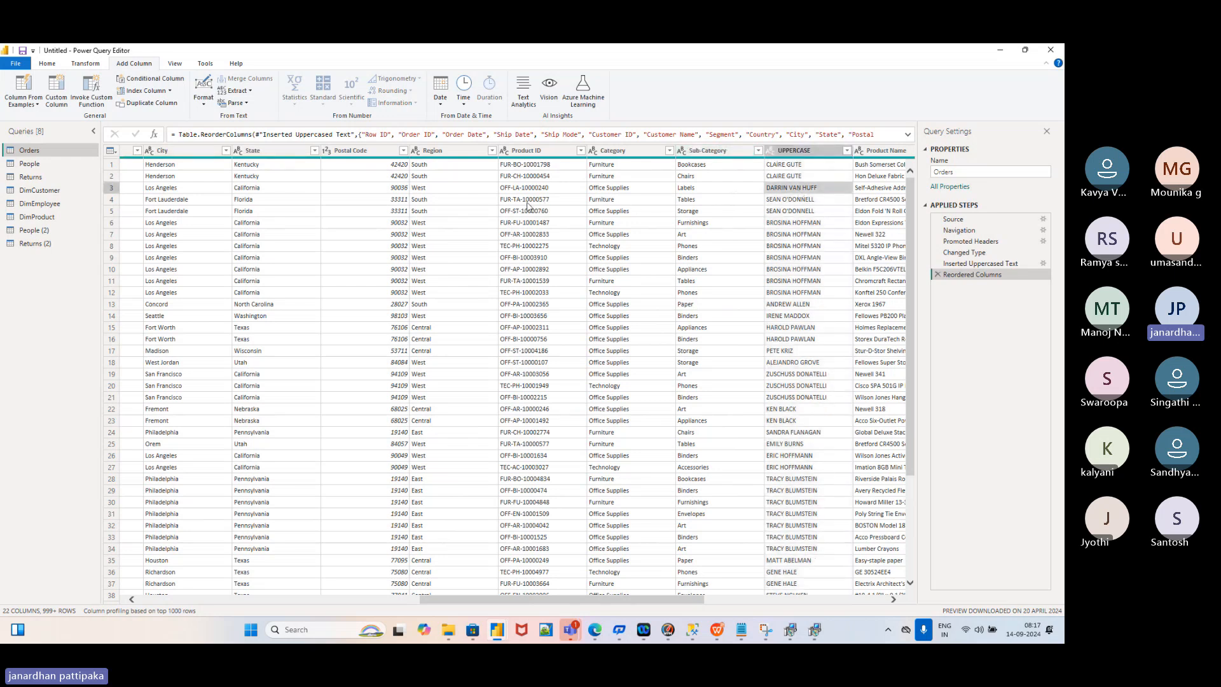
click(803, 151)
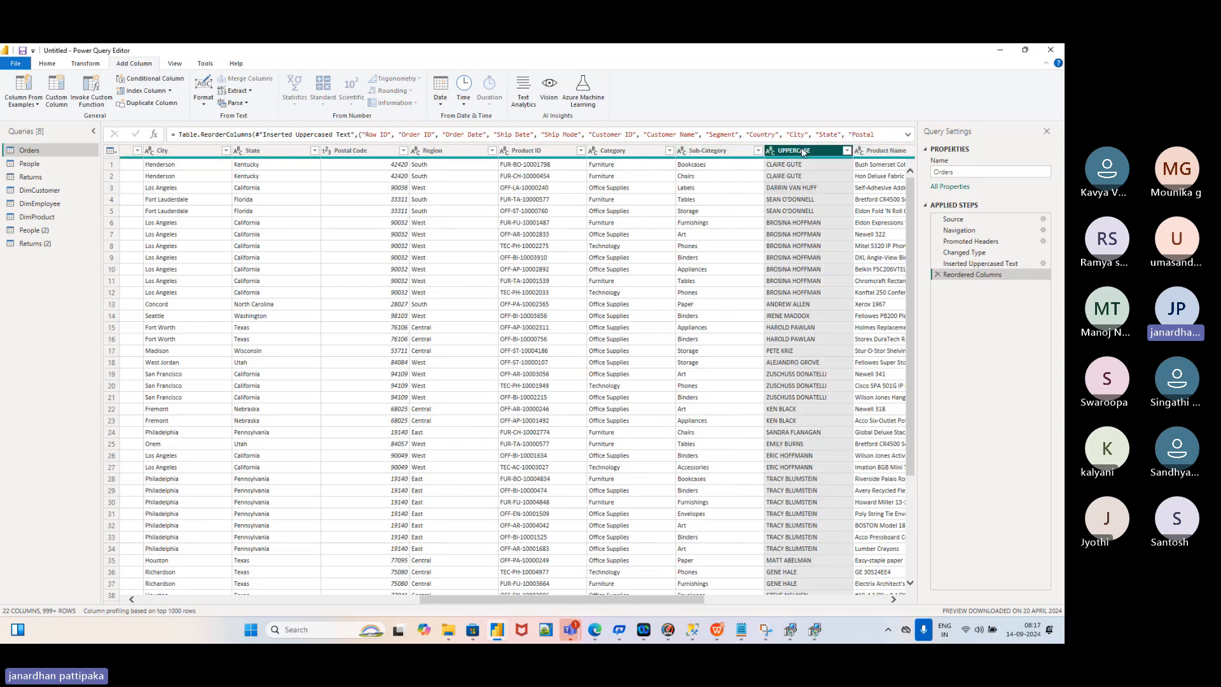
drag(804, 151, 364, 220)
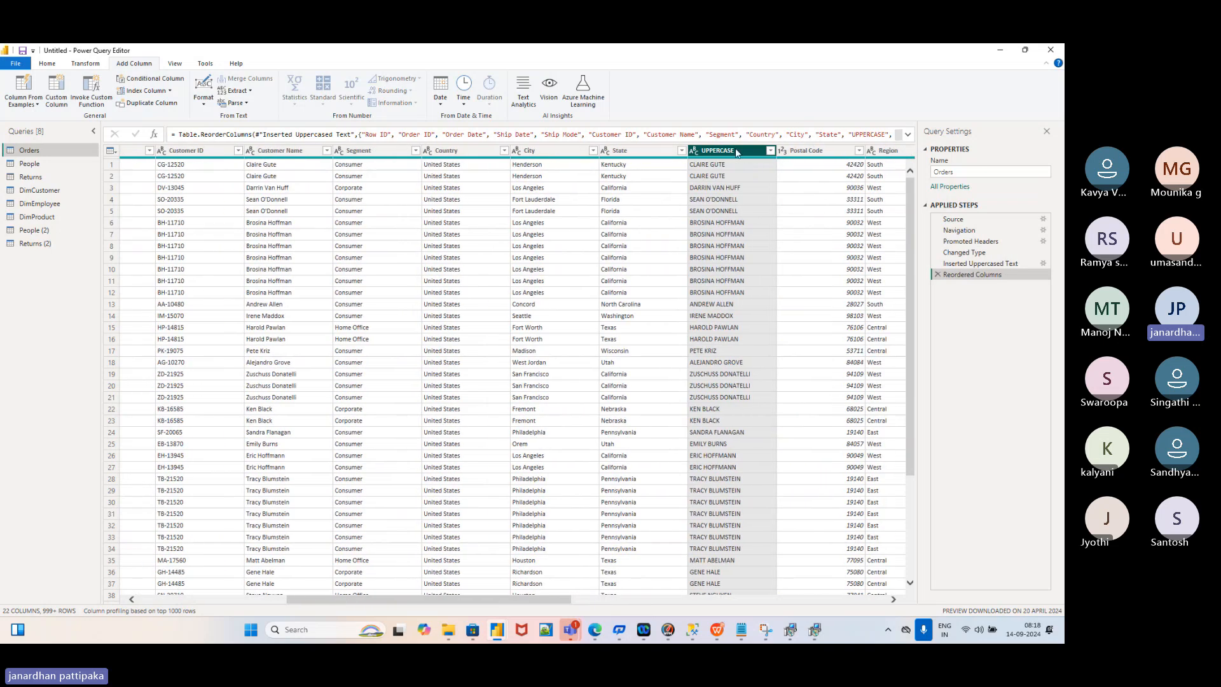
drag(738, 153, 392, 199)
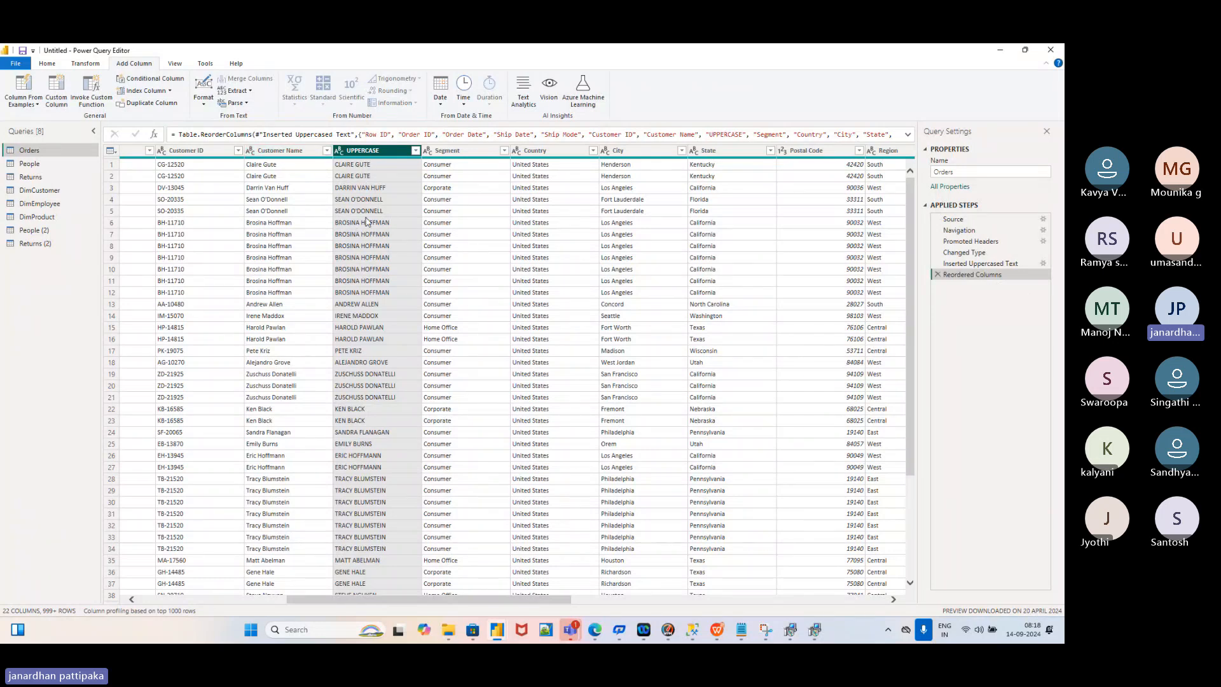
Compare Customer Name with the adjacent UPPERCASE column, leaving Customer Name selected
click(285, 153)
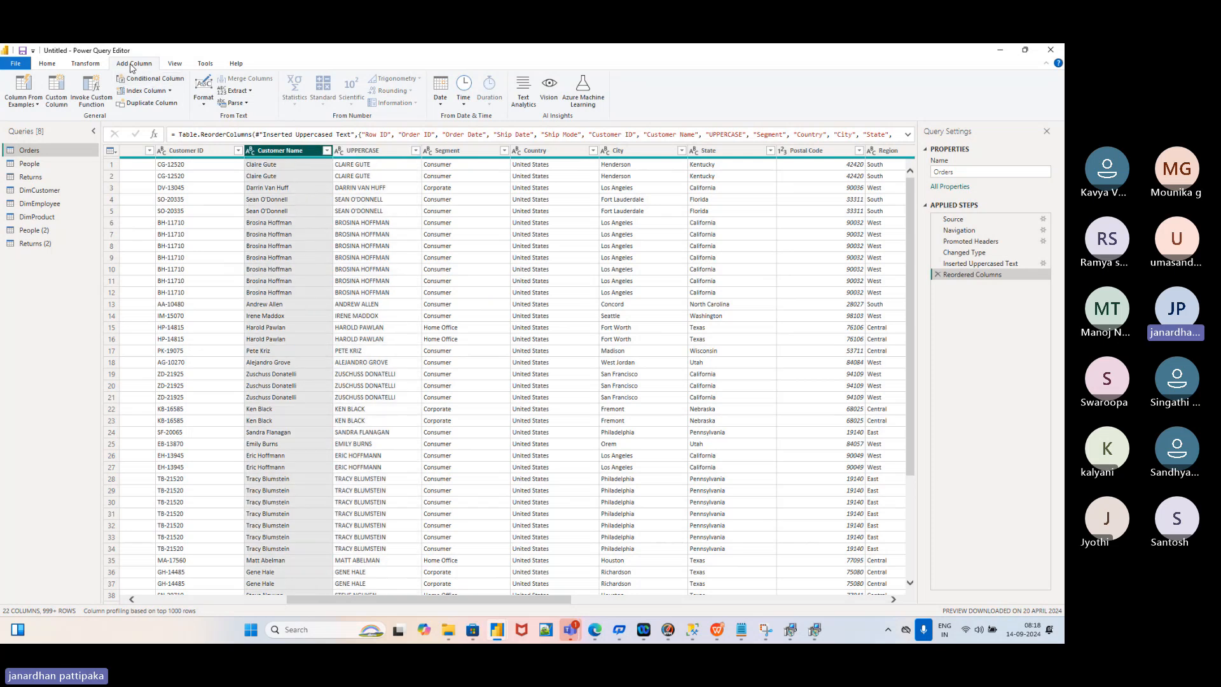
click(361, 153)
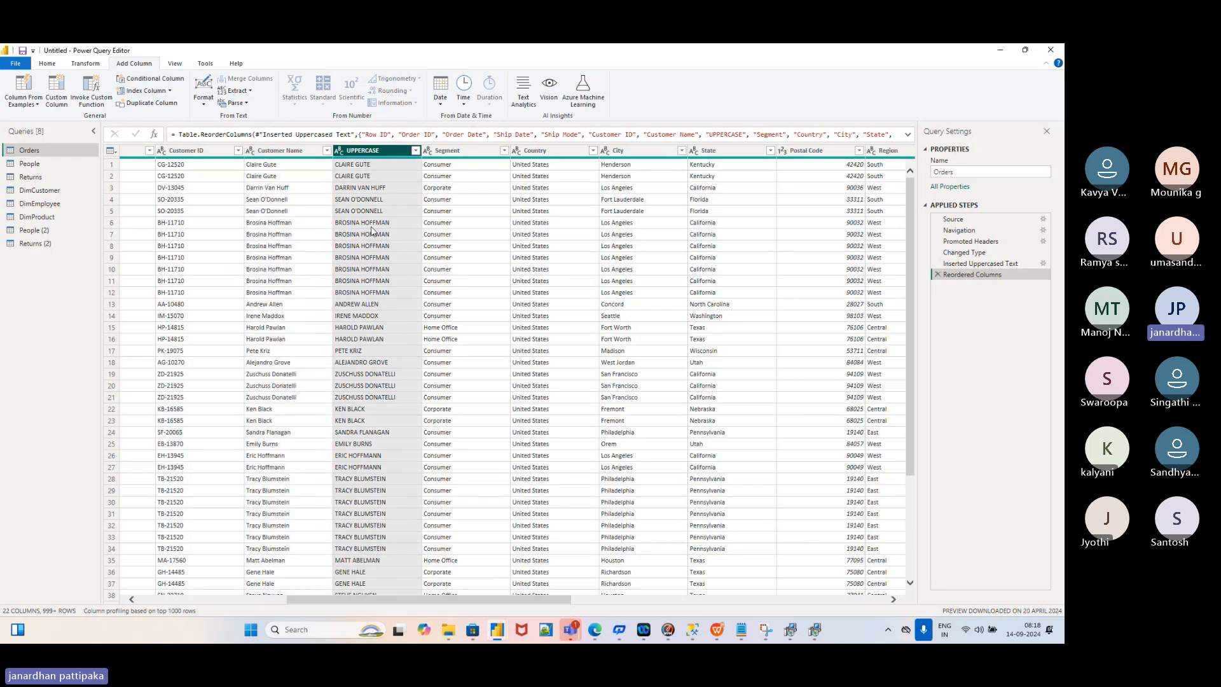
click(263, 154)
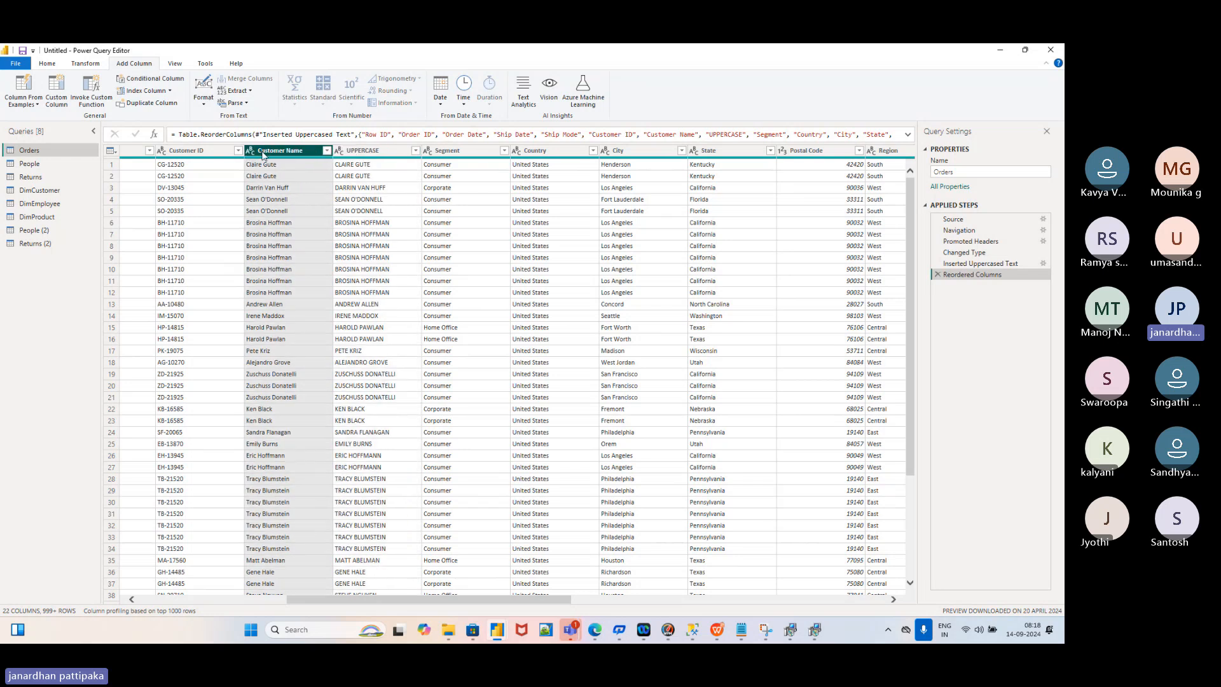
click(85, 64)
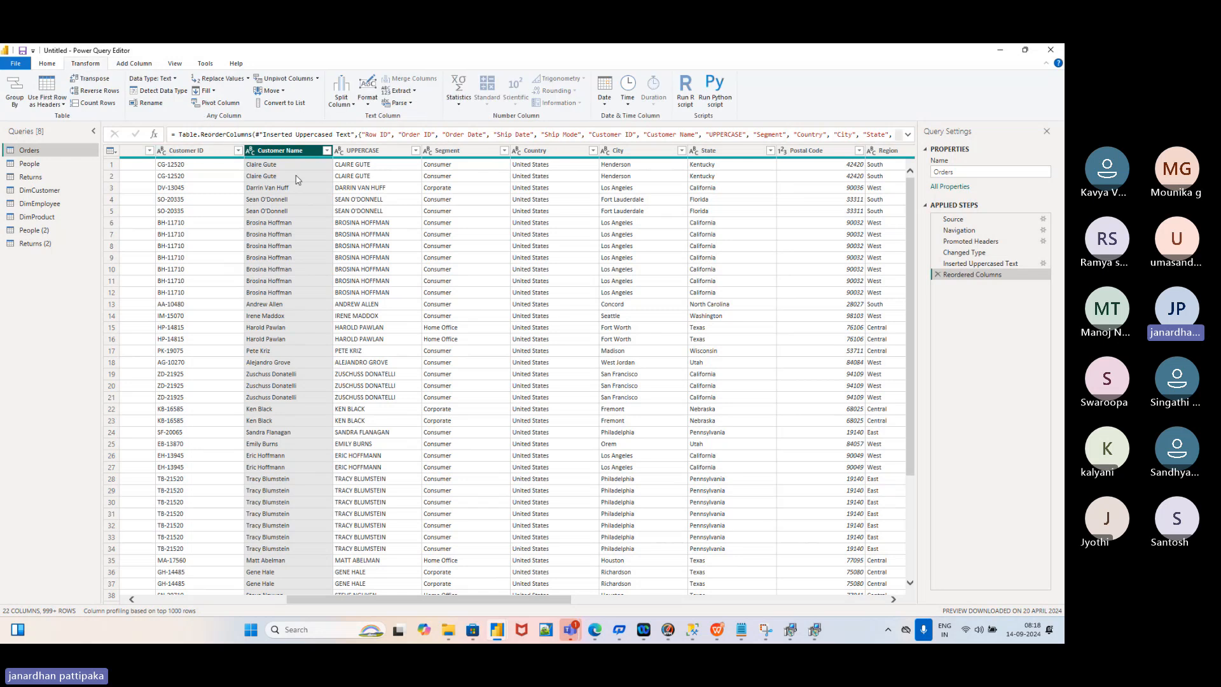
Apply Format > UPPERCASE to the Customer Name column, then glance at the Add Column tab
click(368, 96)
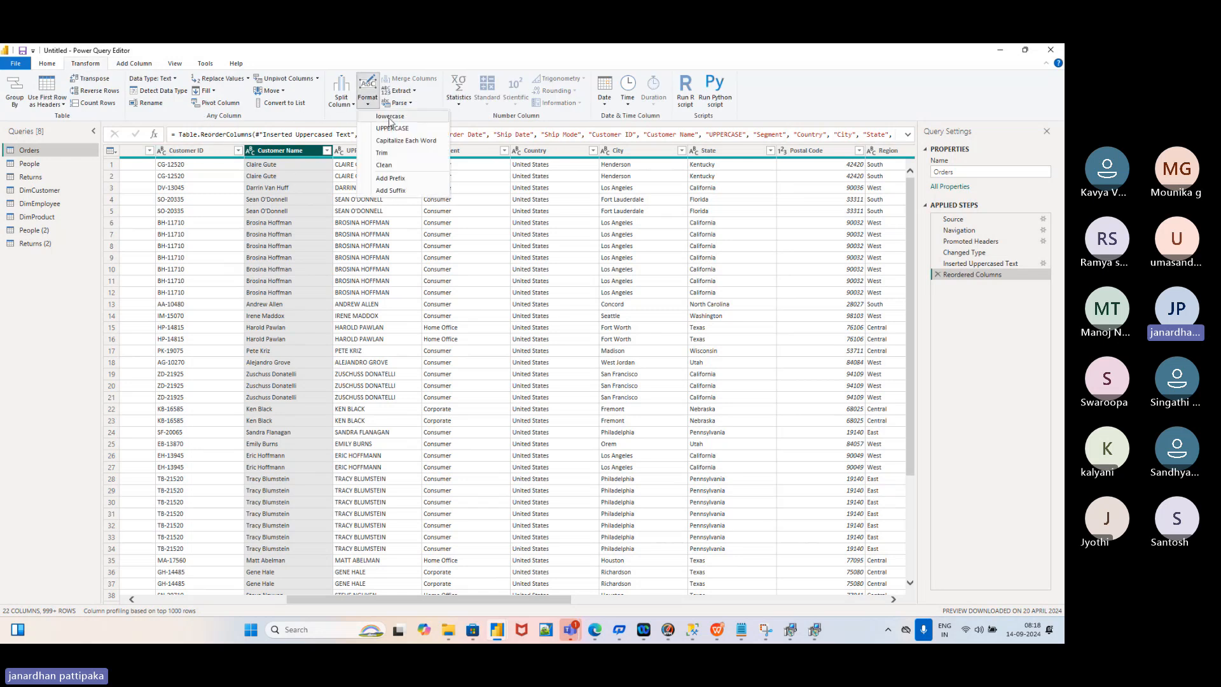
click(392, 129)
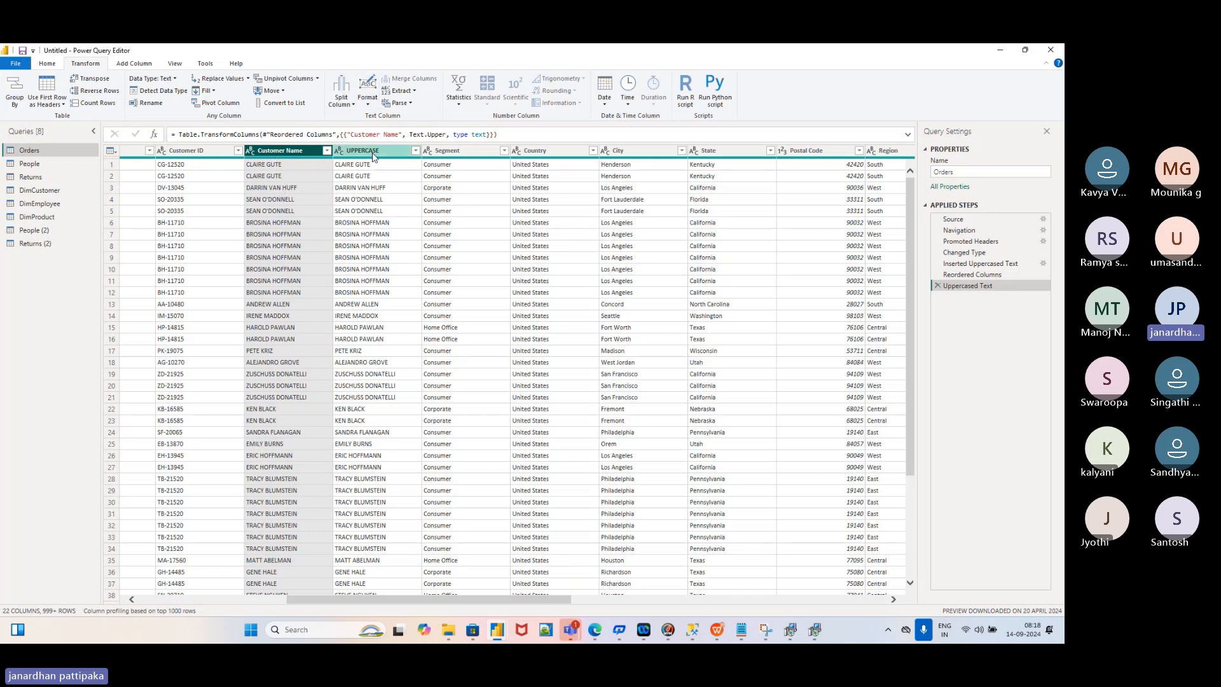
click(134, 64)
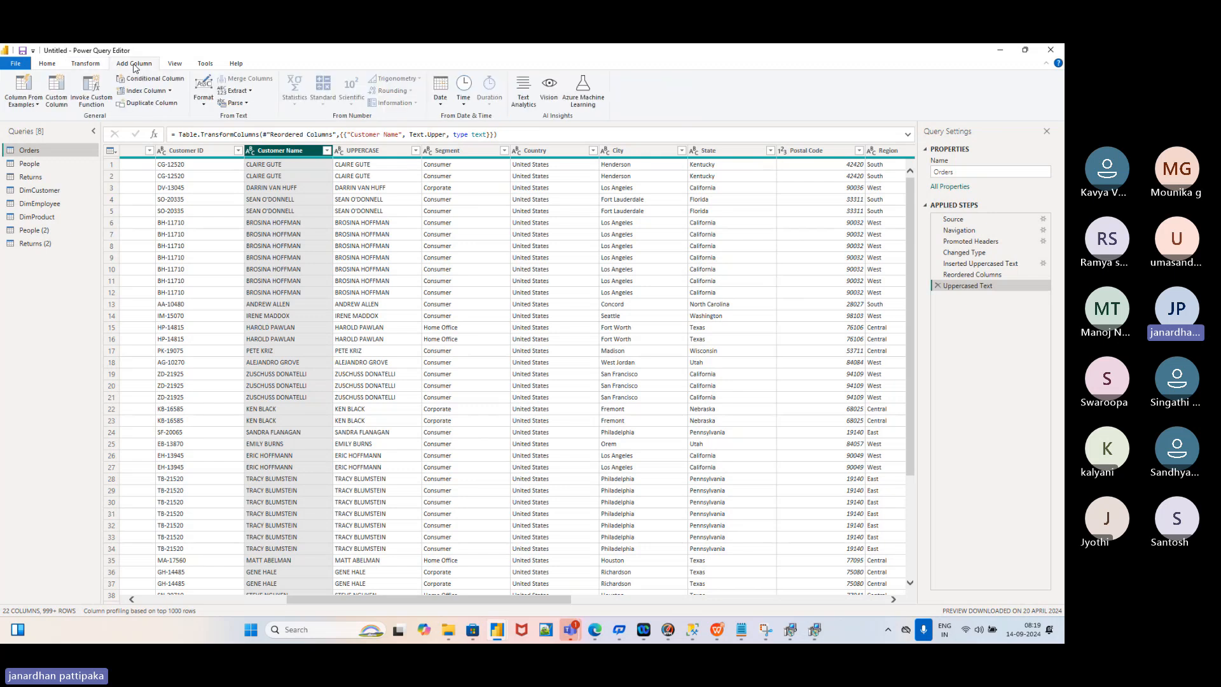
click(86, 64)
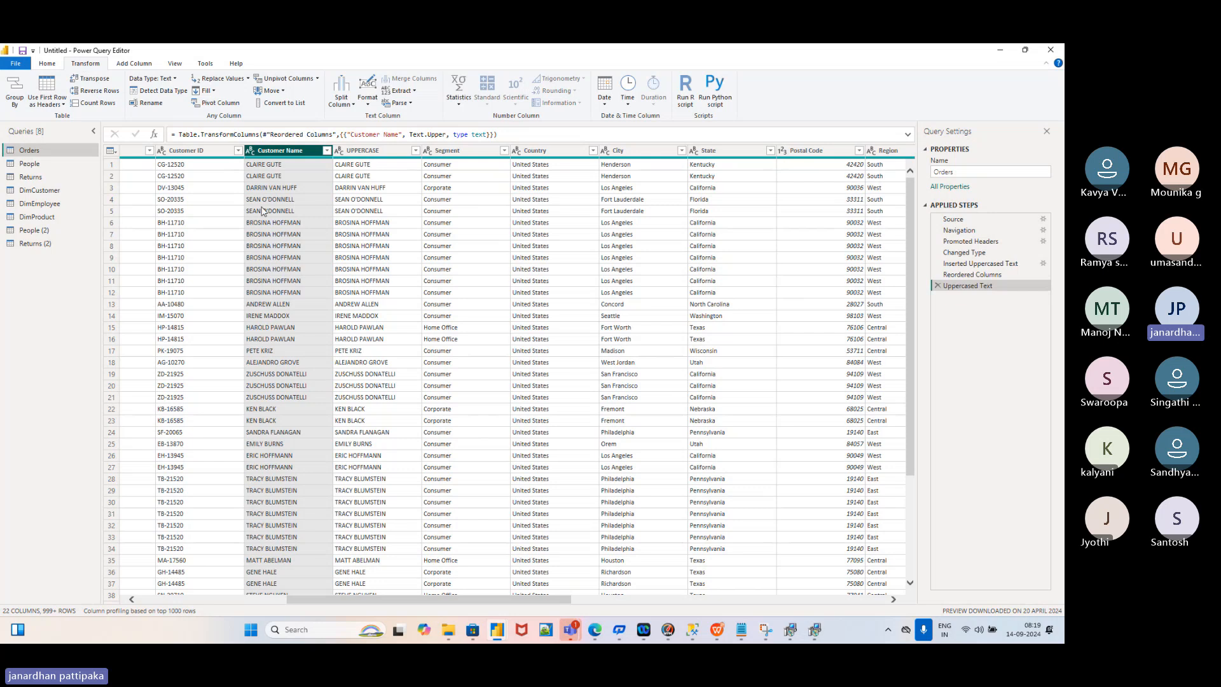
Compare Customer Name with the adjacent UPPERCASE column by selecting each in turn
click(365, 151)
click(290, 153)
click(360, 152)
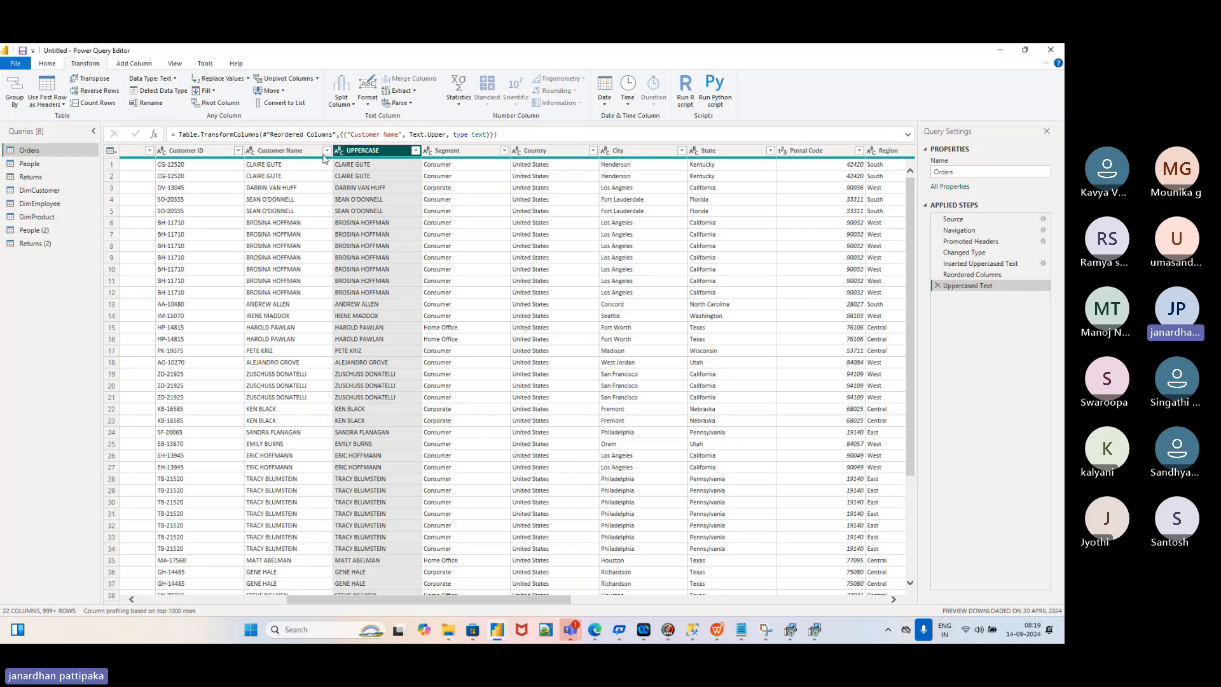
click(298, 153)
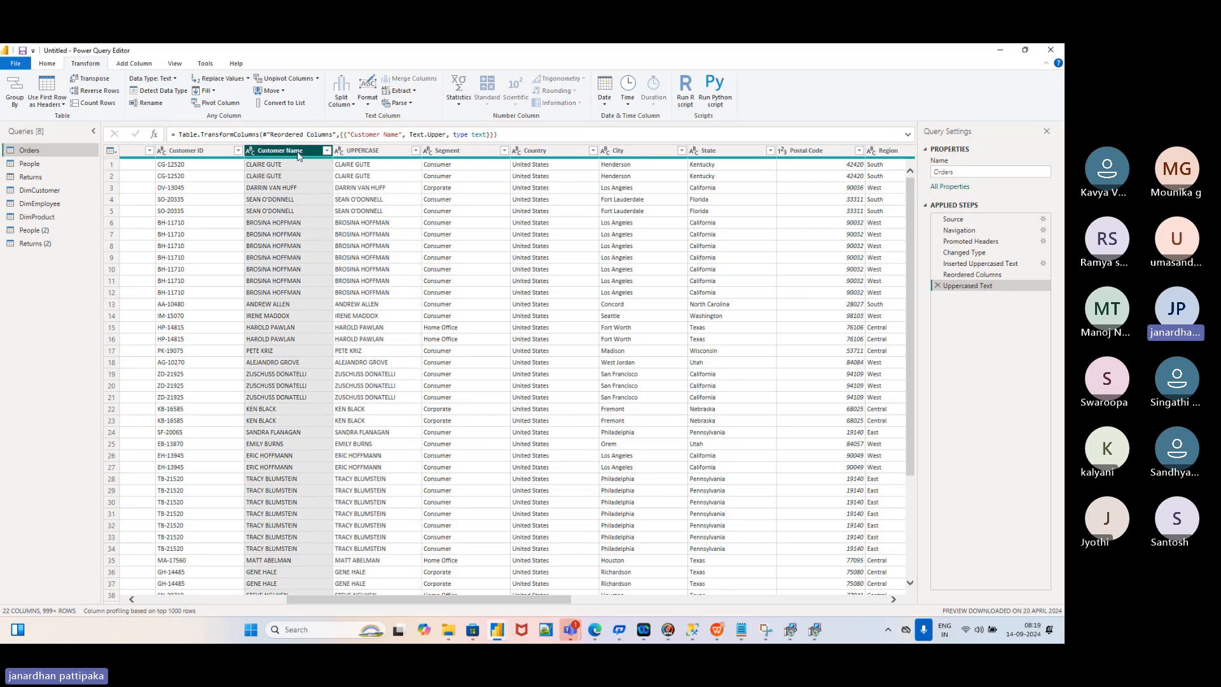
click(384, 152)
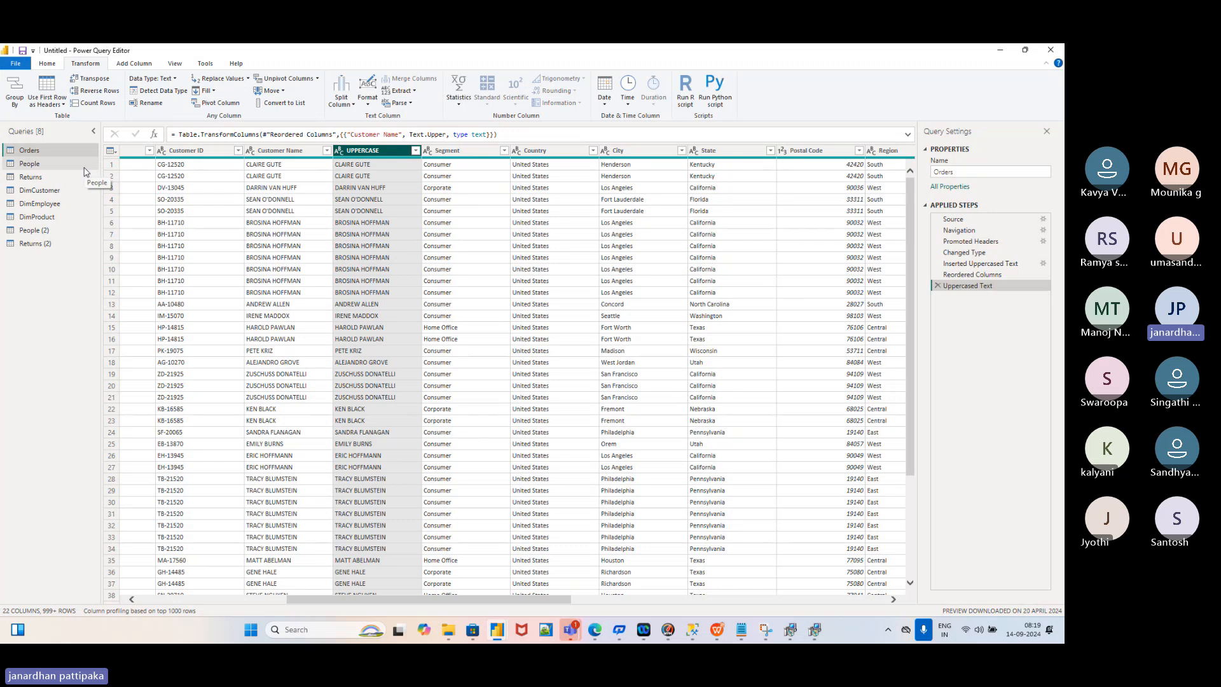
On the Home tab, preview New Source, then show the Most Recent data sources list
click(47, 66)
click(82, 66)
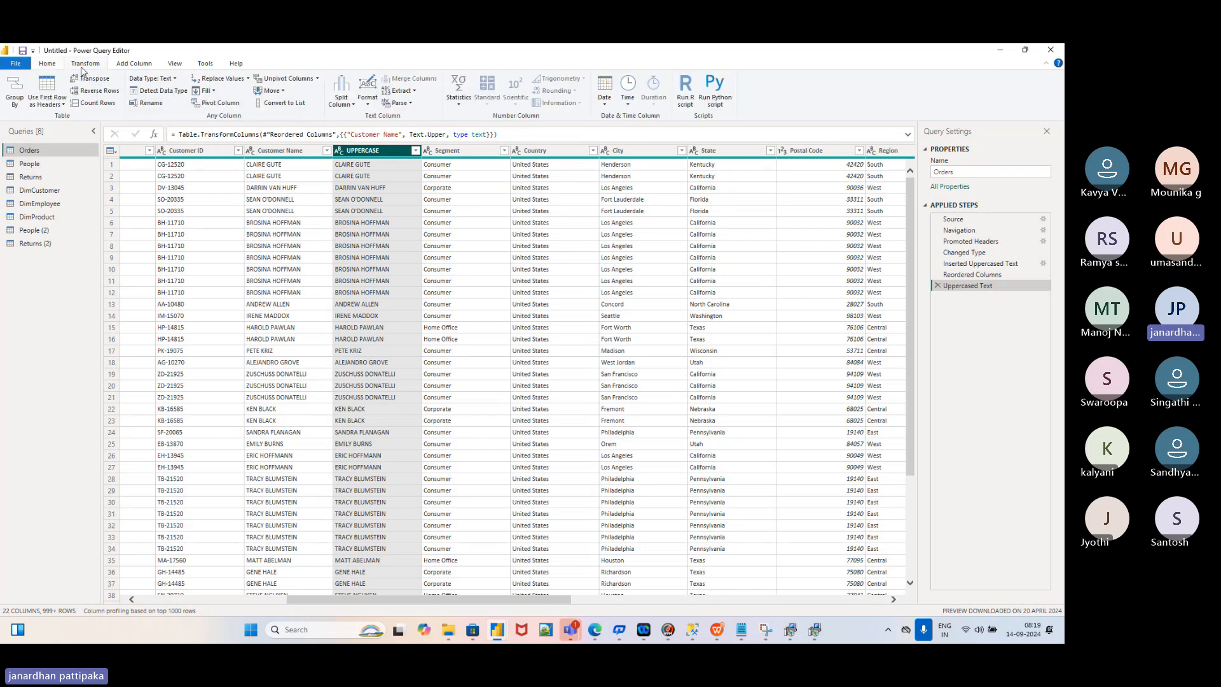
click(49, 66)
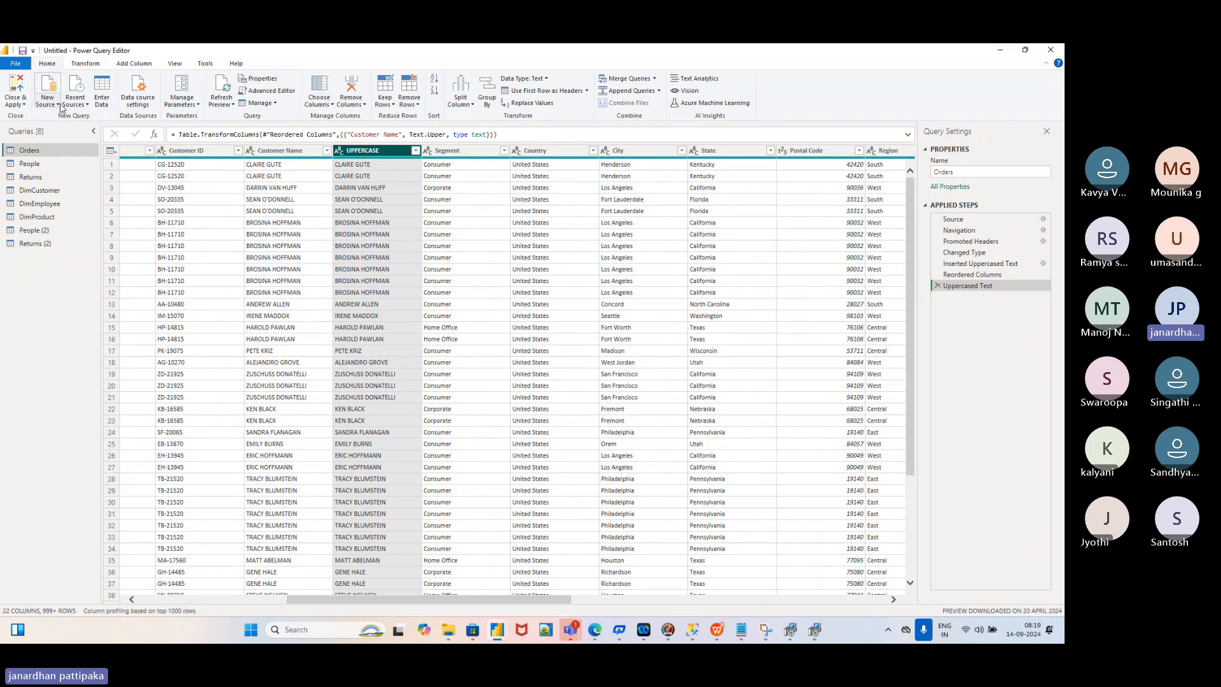
click(55, 104)
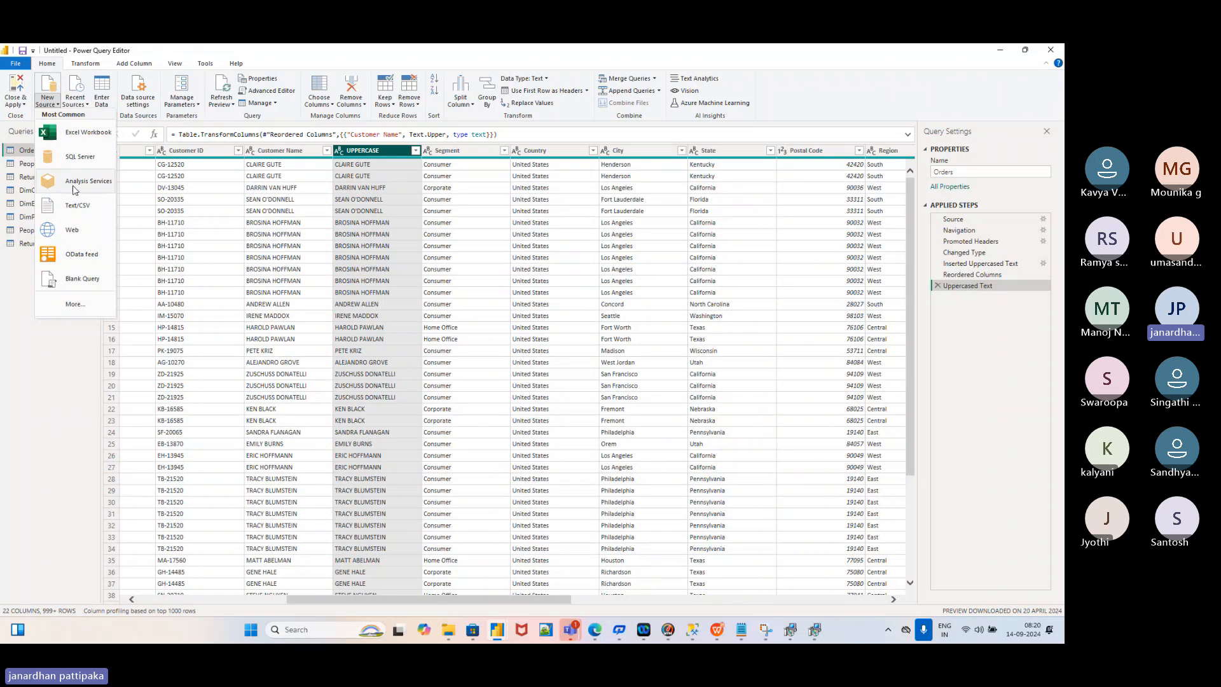
click(24, 271)
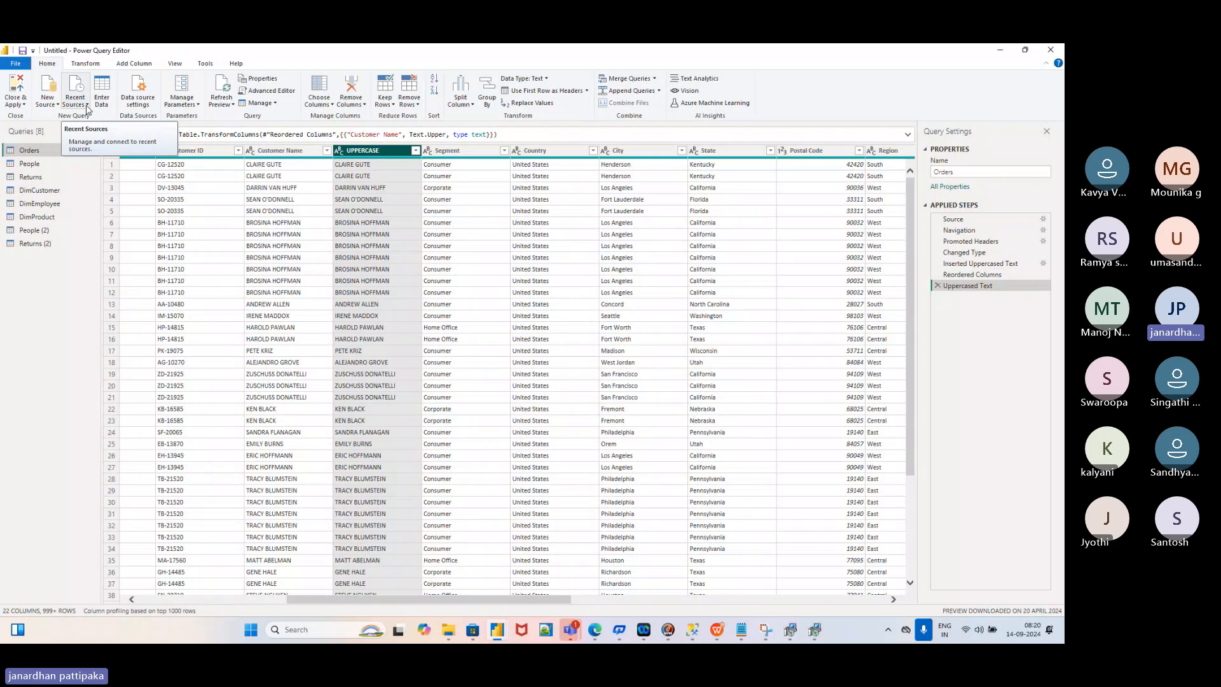
click(87, 105)
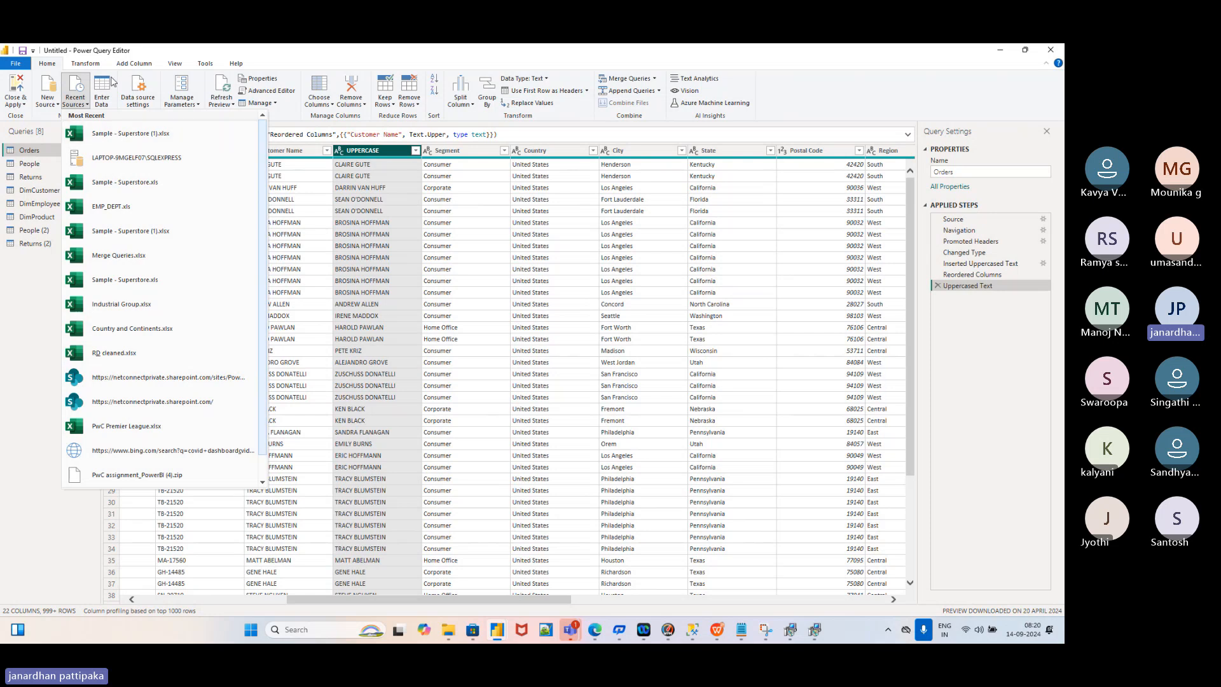
Start an Enter Data table with columns named 'name' and 'phone number'
click(104, 89)
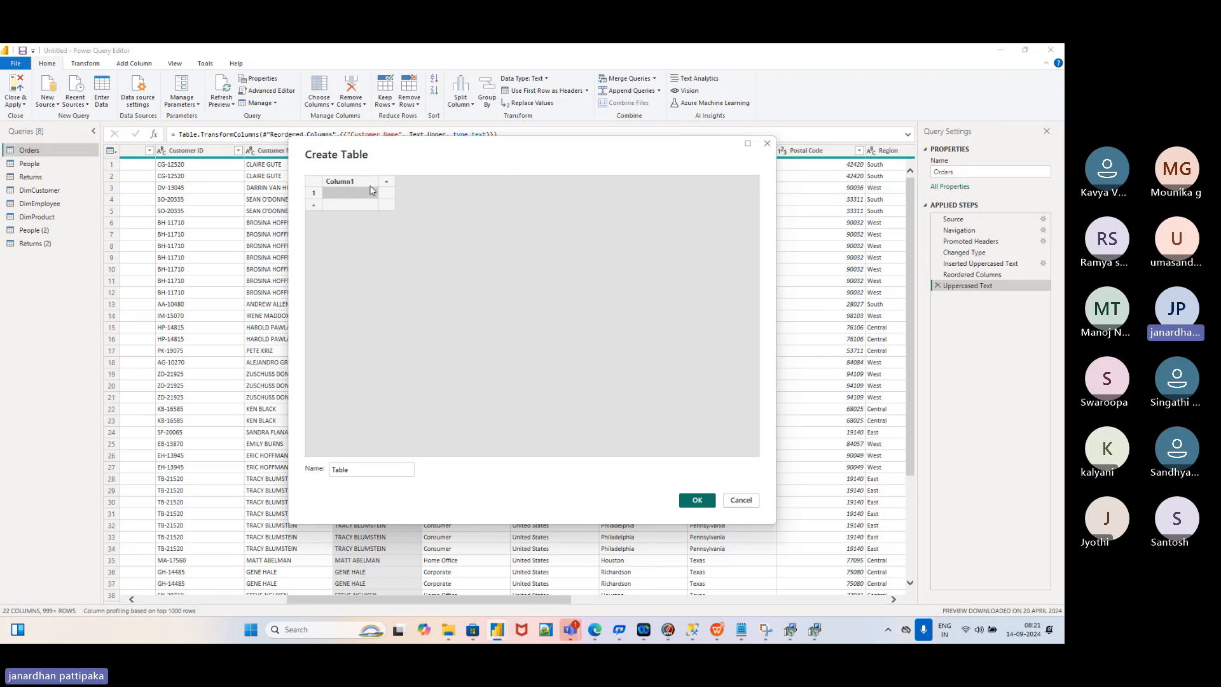
double_click(346, 182)
key(BackSpace)
text(name)
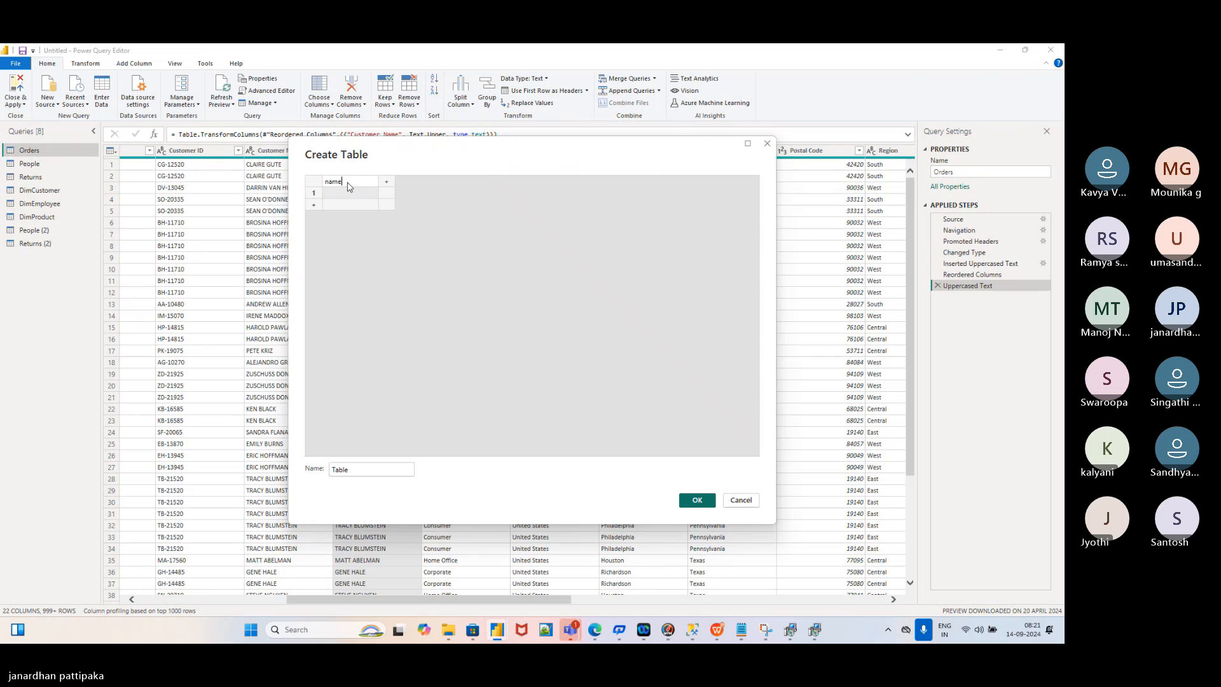
click(388, 184)
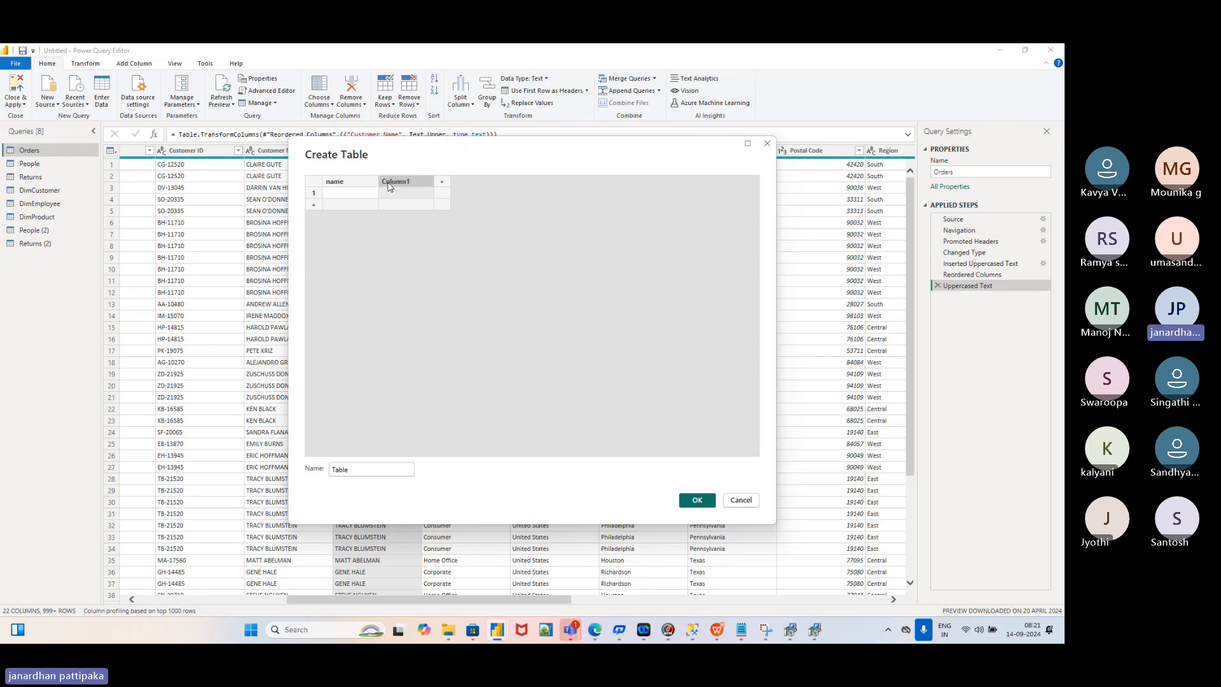
double_click(390, 184)
text(phone)
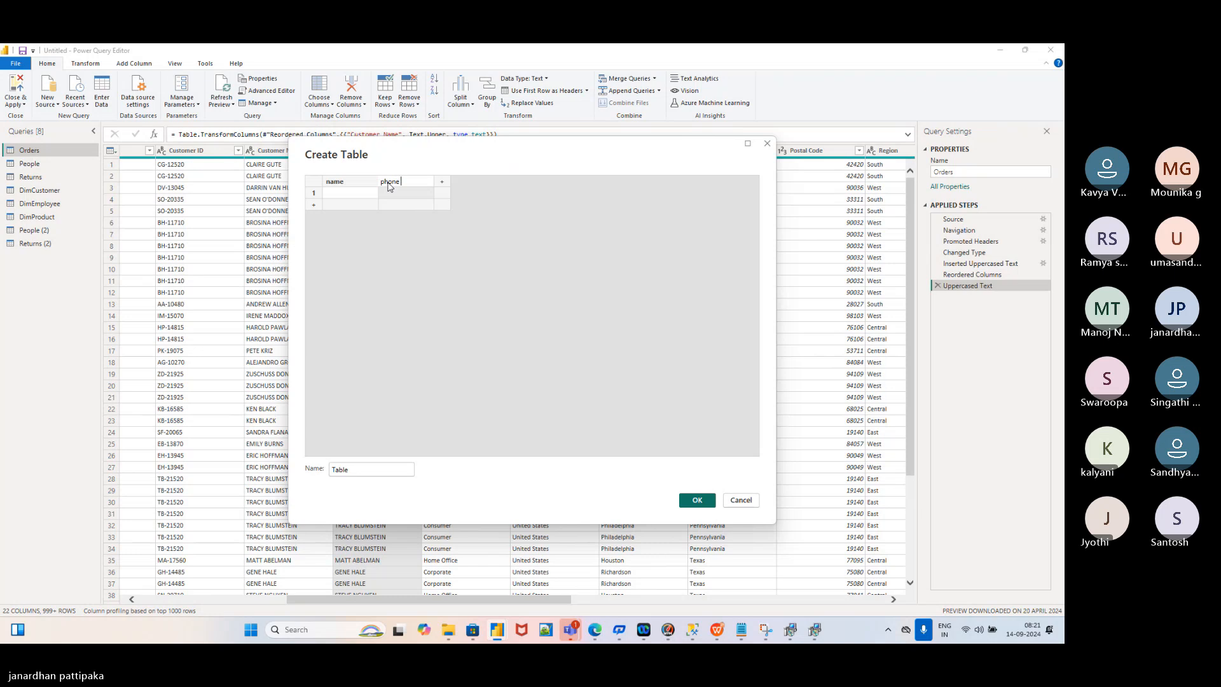
text( number)
Fill two rows with each contact's name and phone number, then create the Table query
click(343, 195)
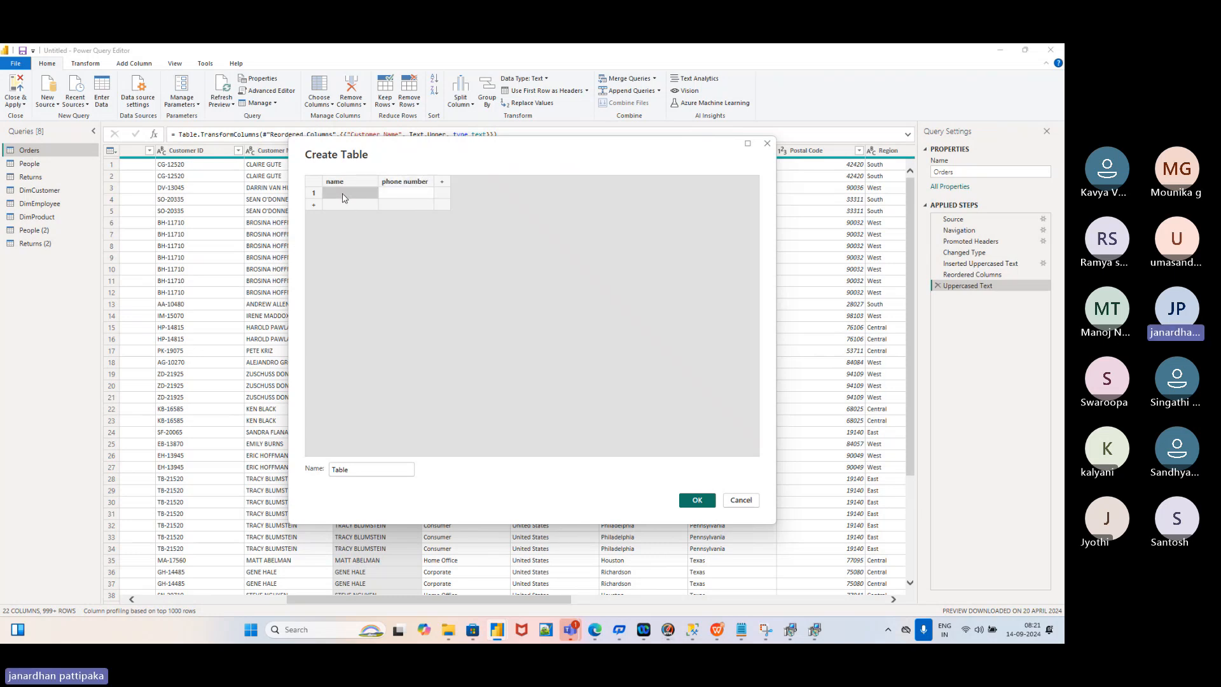
text(janardhan)
click(390, 196)
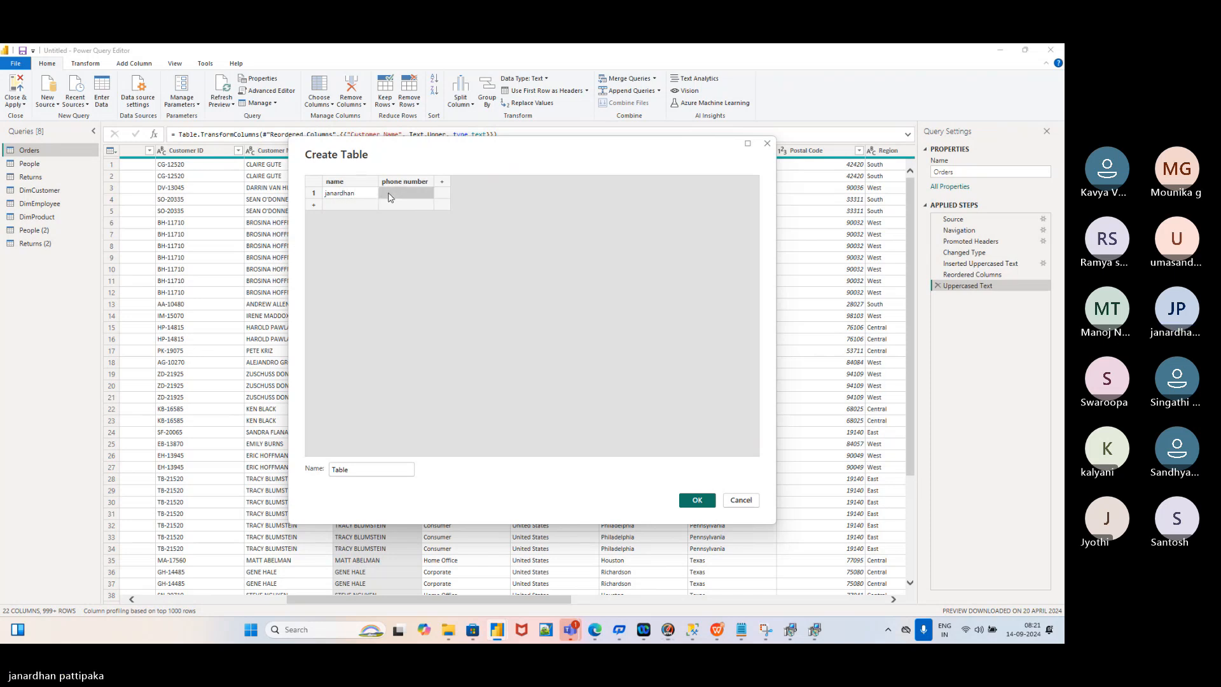
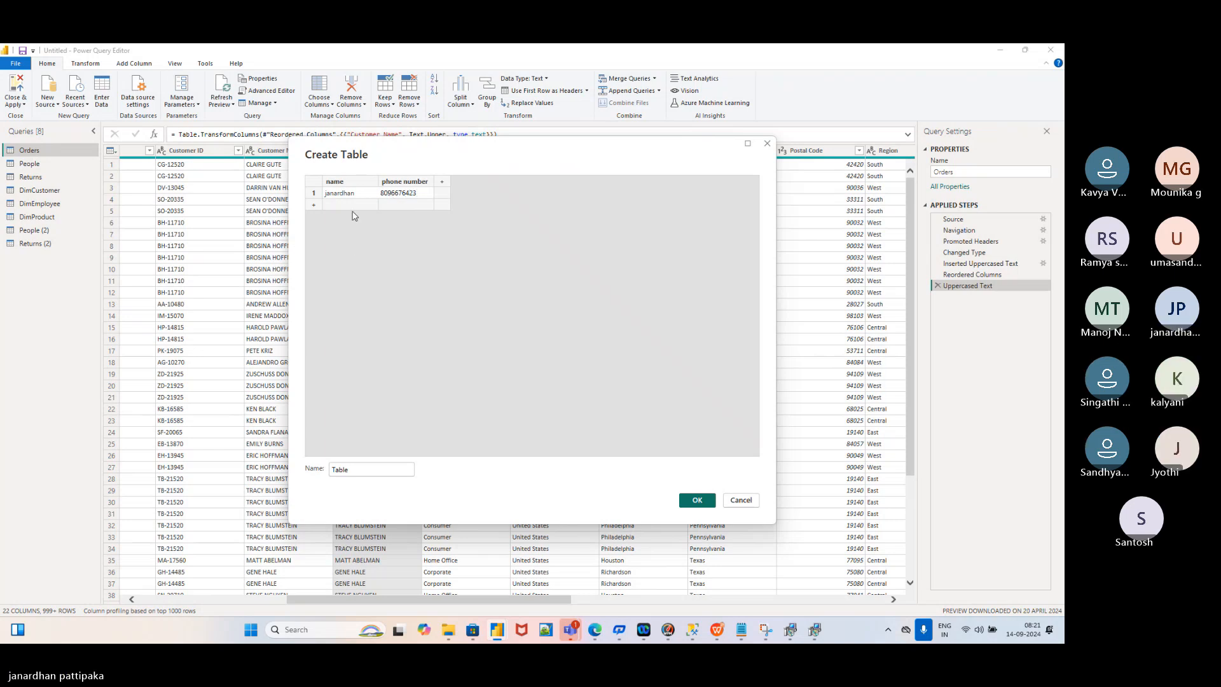
click(349, 208)
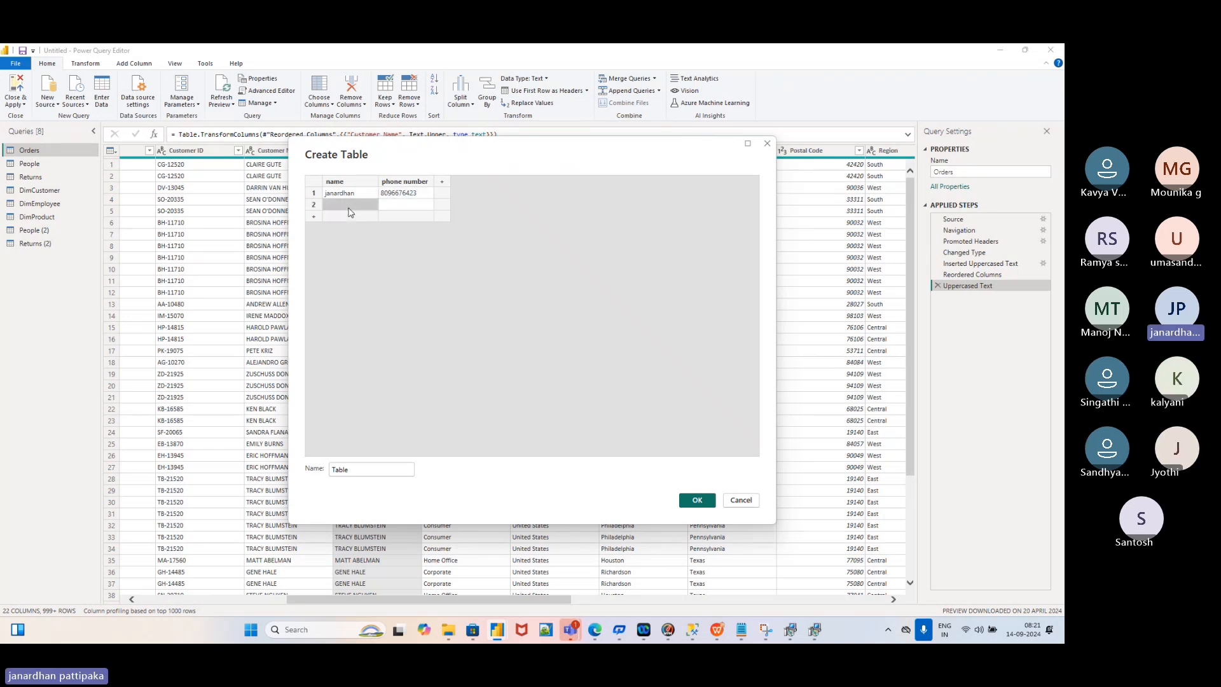
text(jyothi)
click(396, 205)
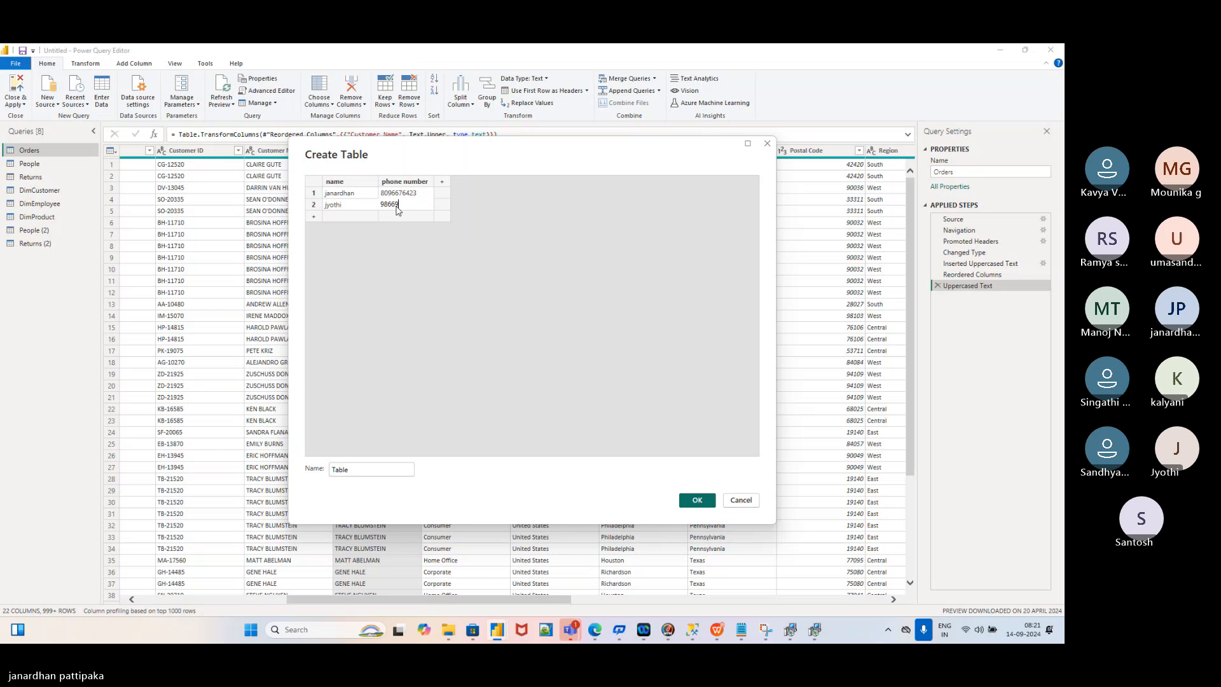
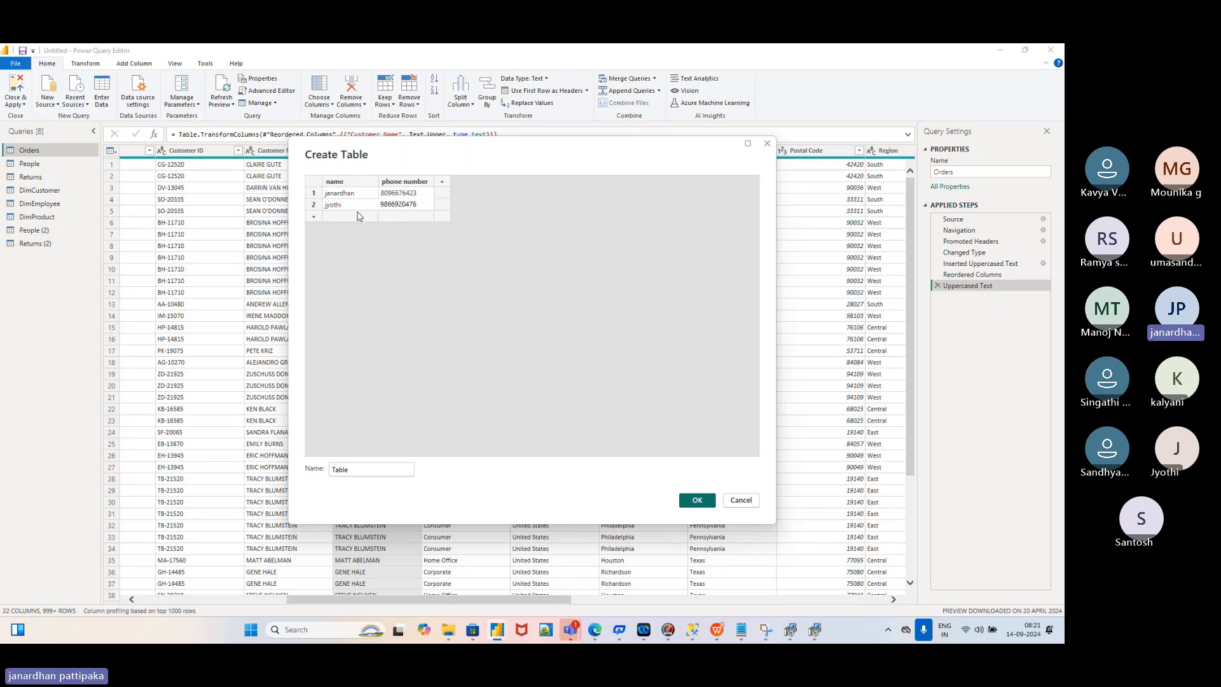
click(696, 501)
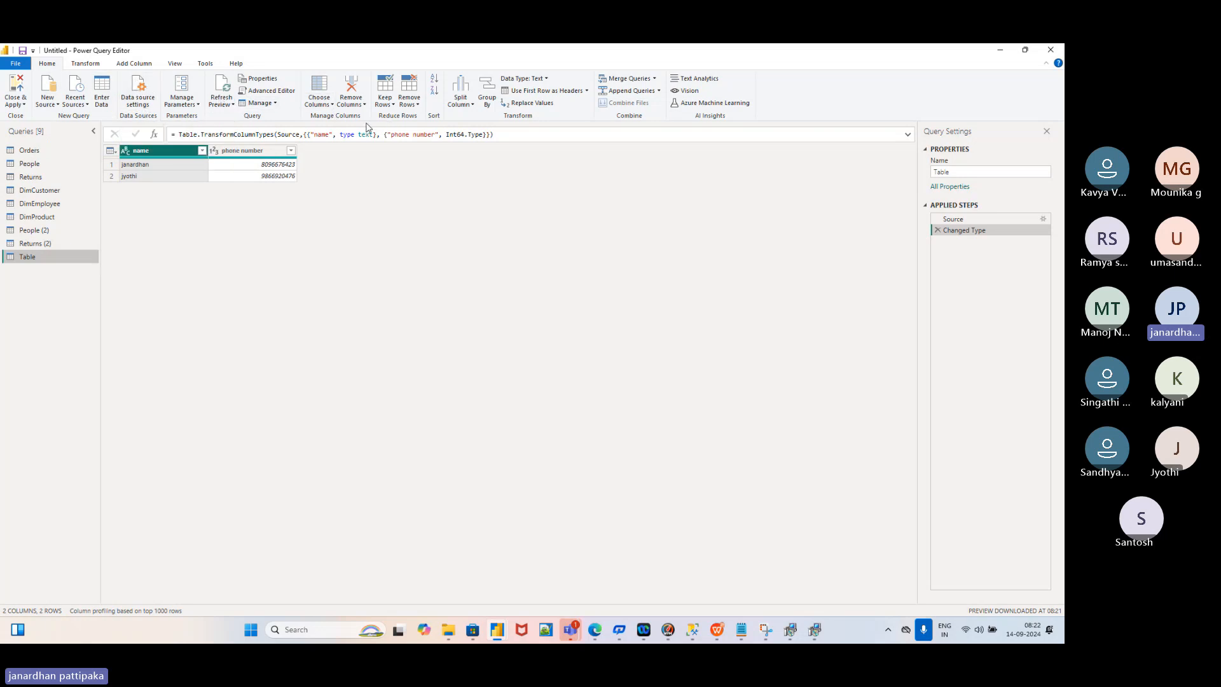
click(233, 105)
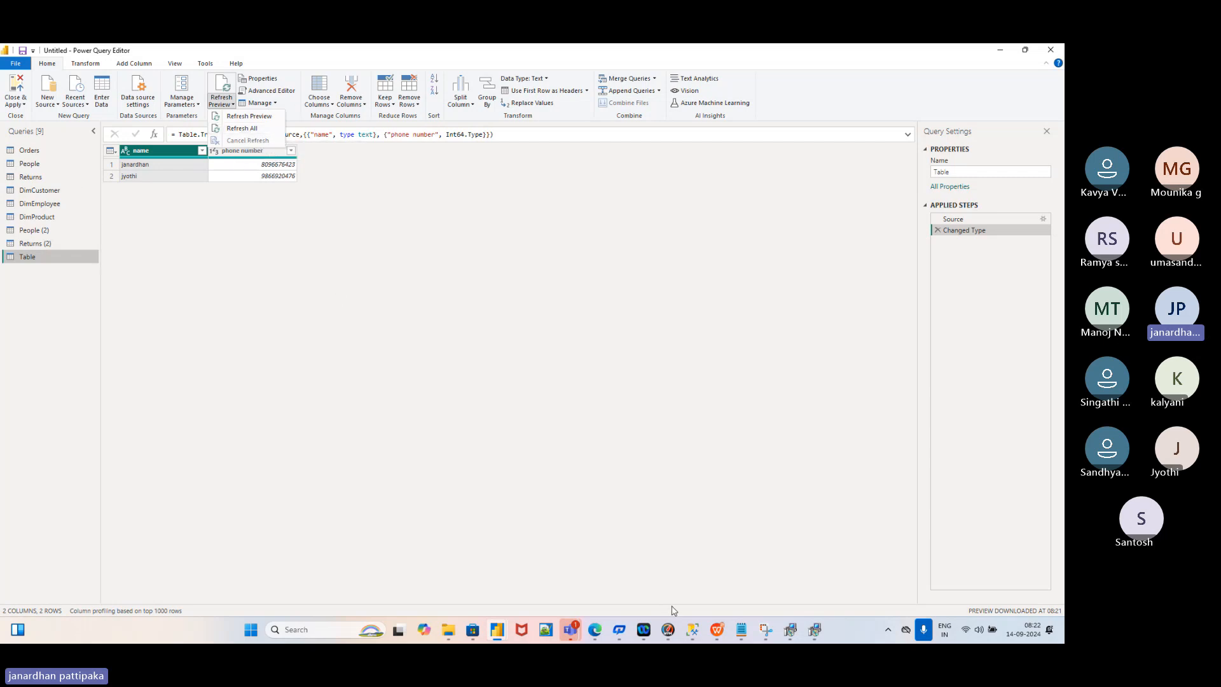
mouse_move(717, 635)
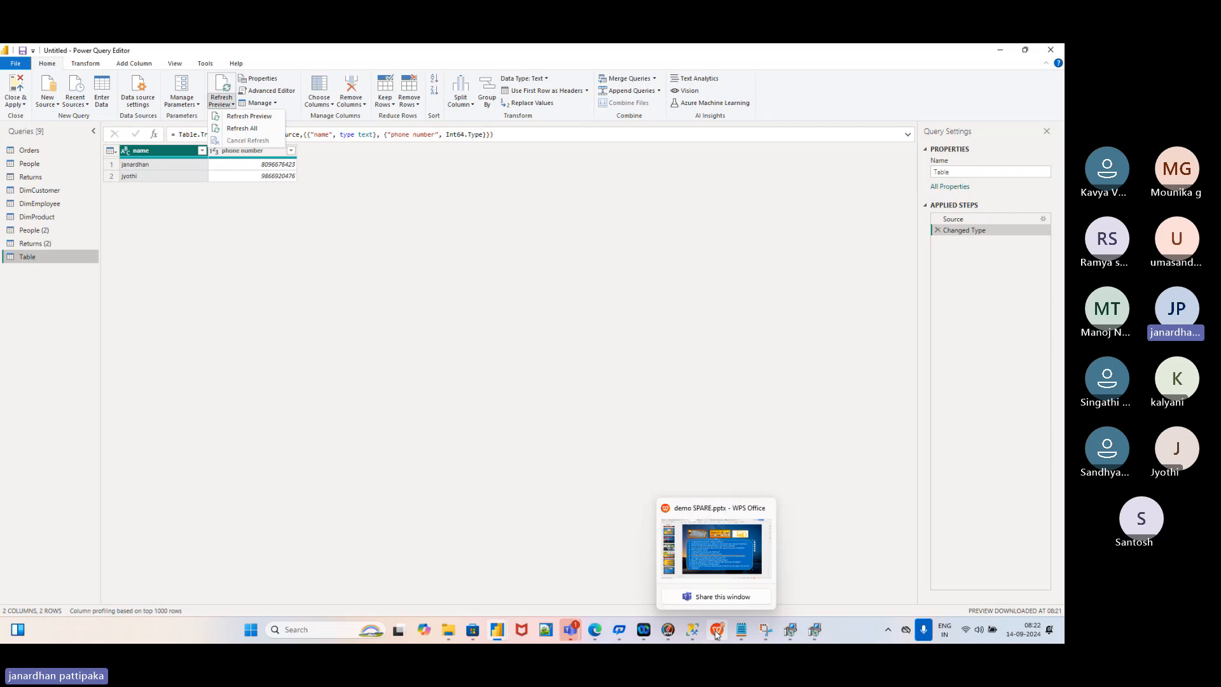
click(736, 546)
key(alt+Tab)
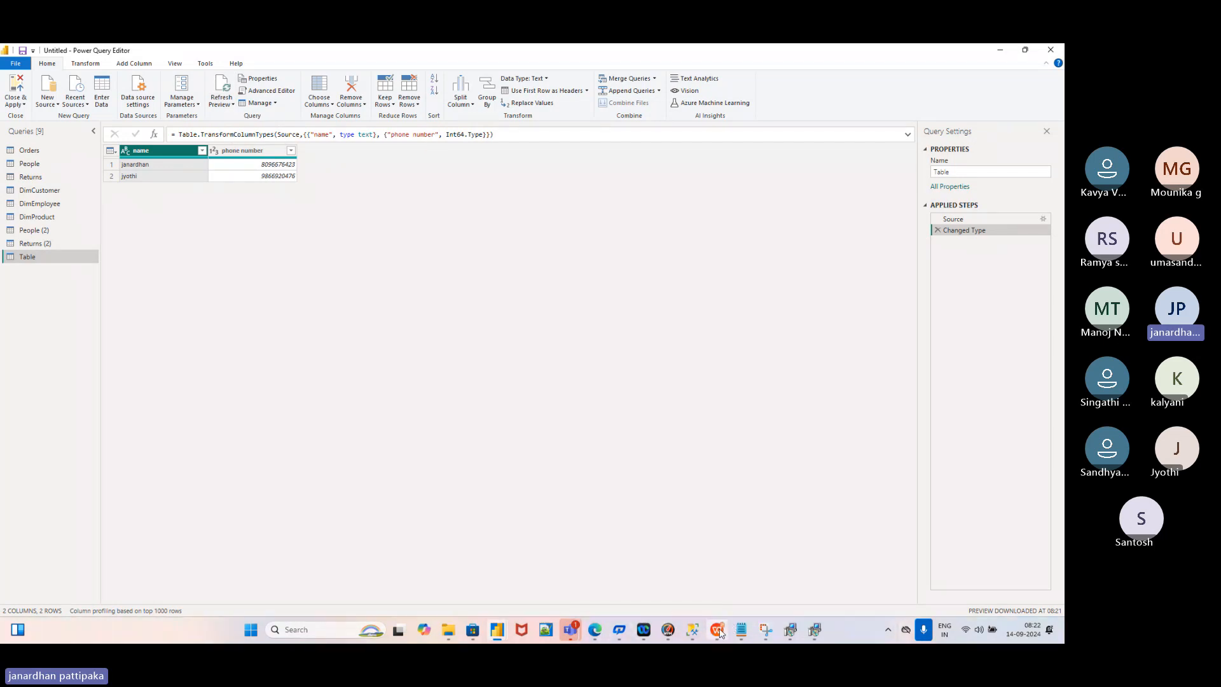
Bring up the Sample - Superstore (1).xlsx workbook and go to its People sheet
mouse_move(719, 632)
click(734, 535)
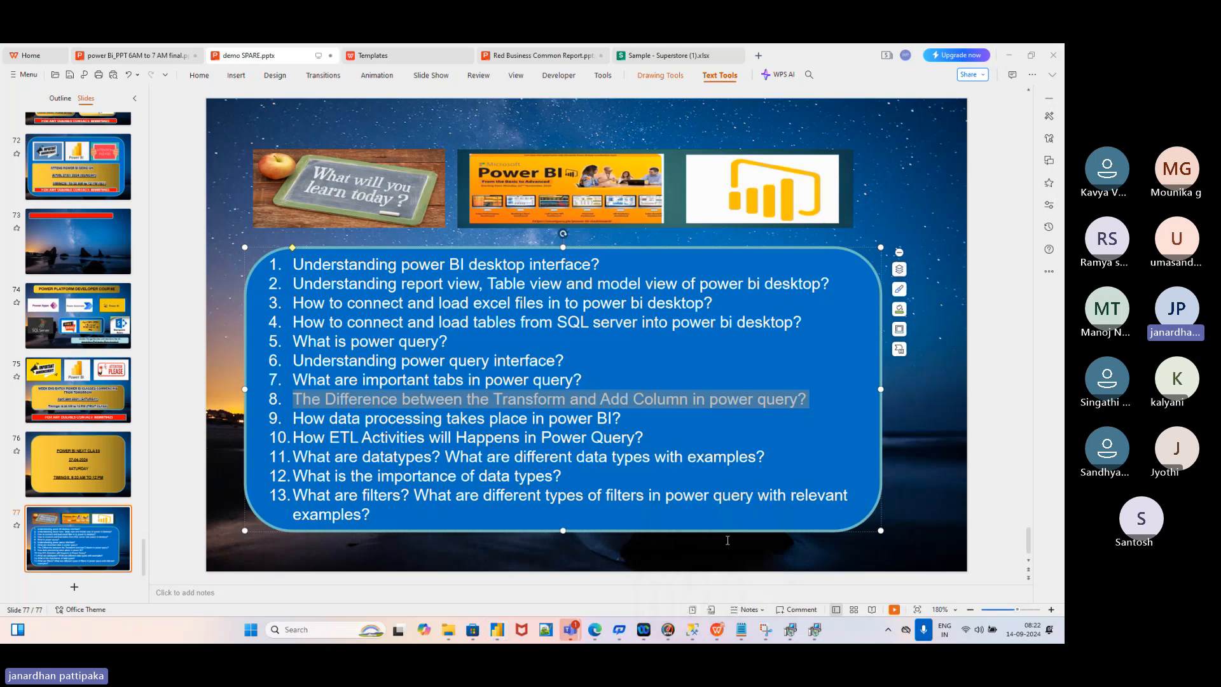
click(642, 57)
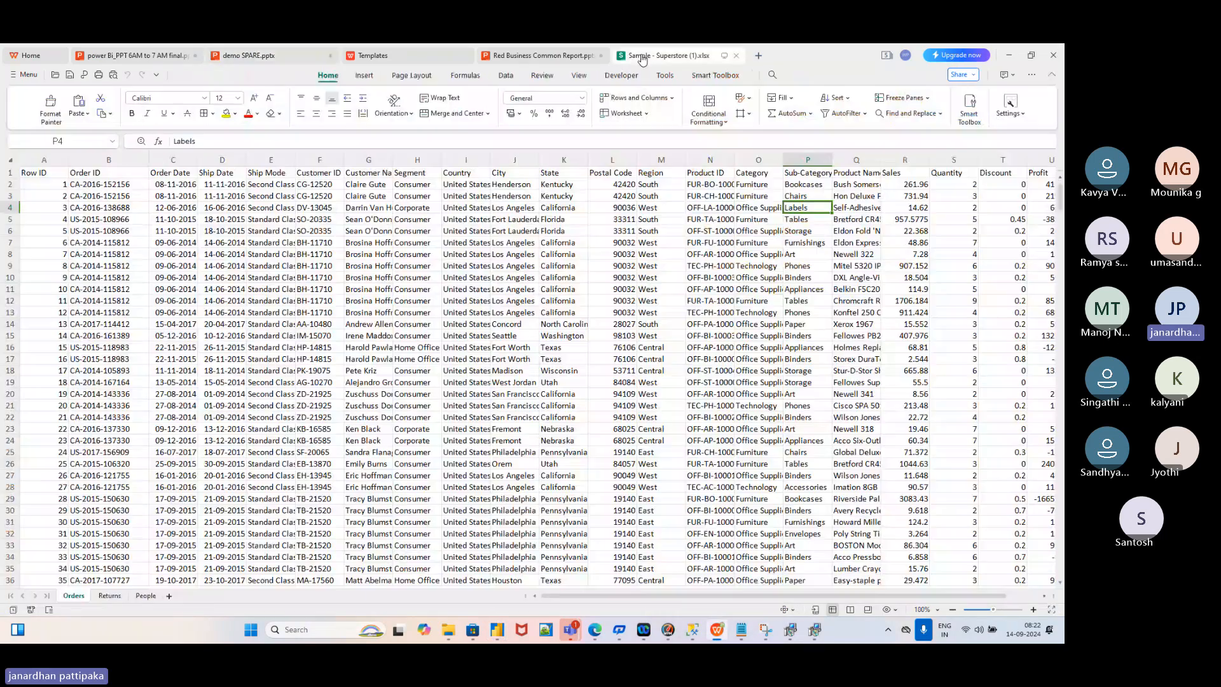
click(109, 595)
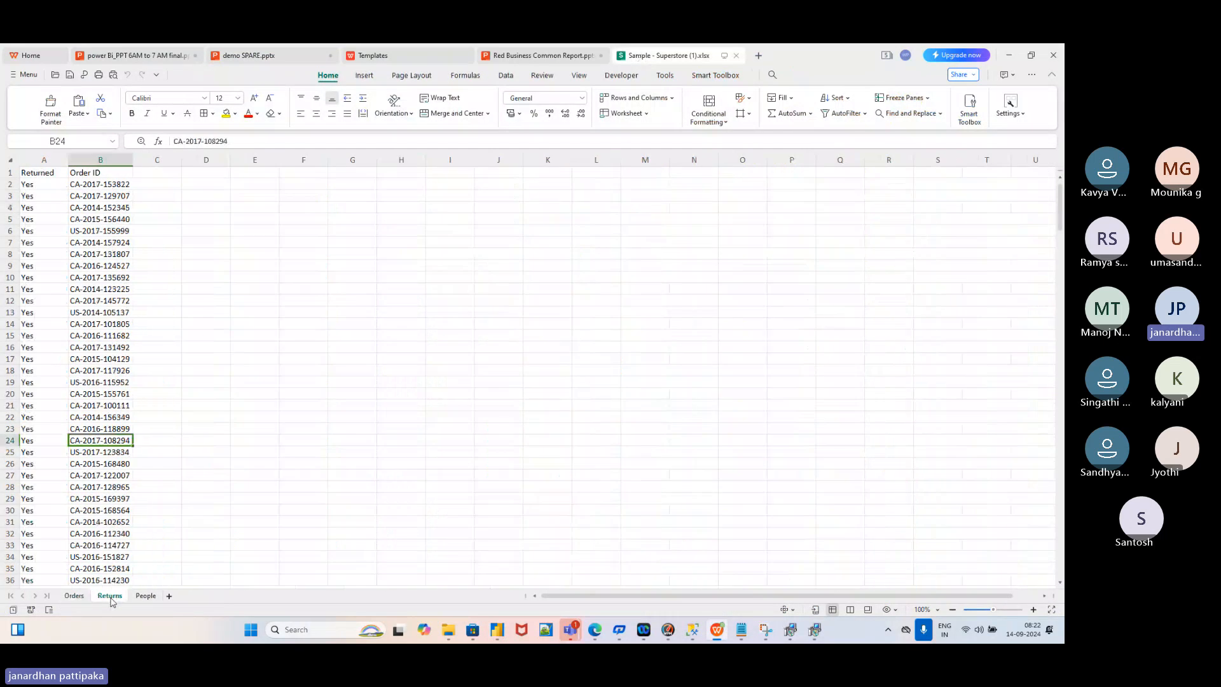
click(146, 595)
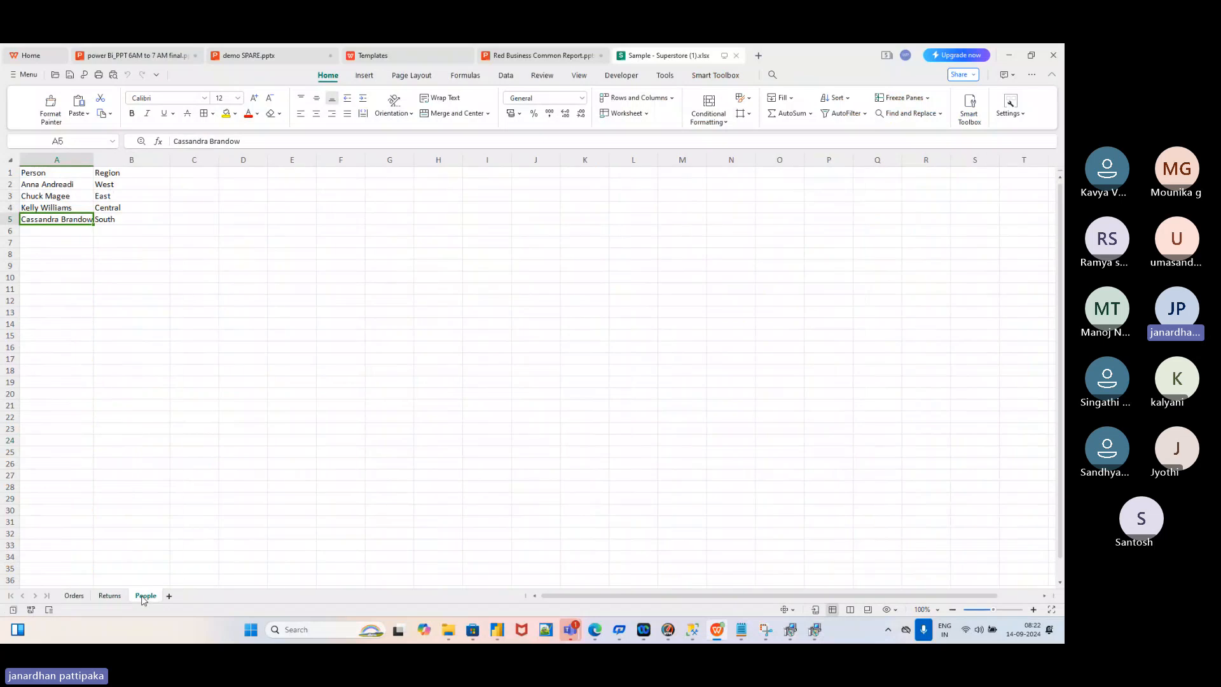
Enter a person's name in A6 with region North in B6, then return to Power Query Editor
click(38, 232)
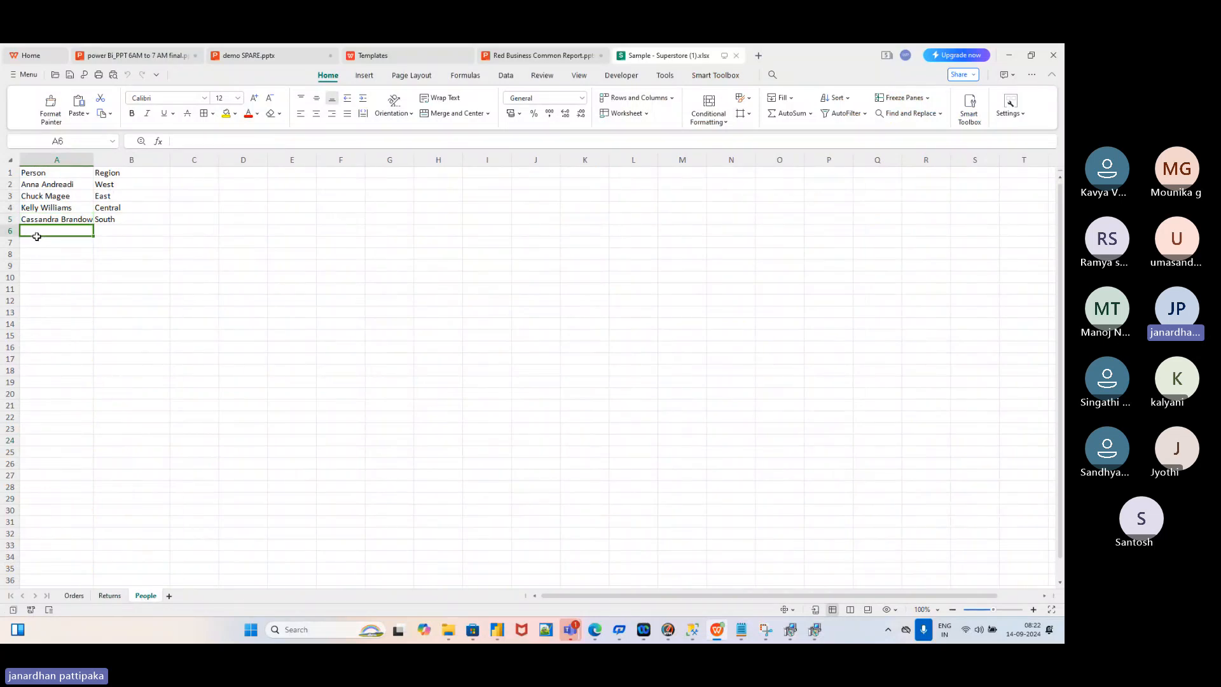
text(janardhan)
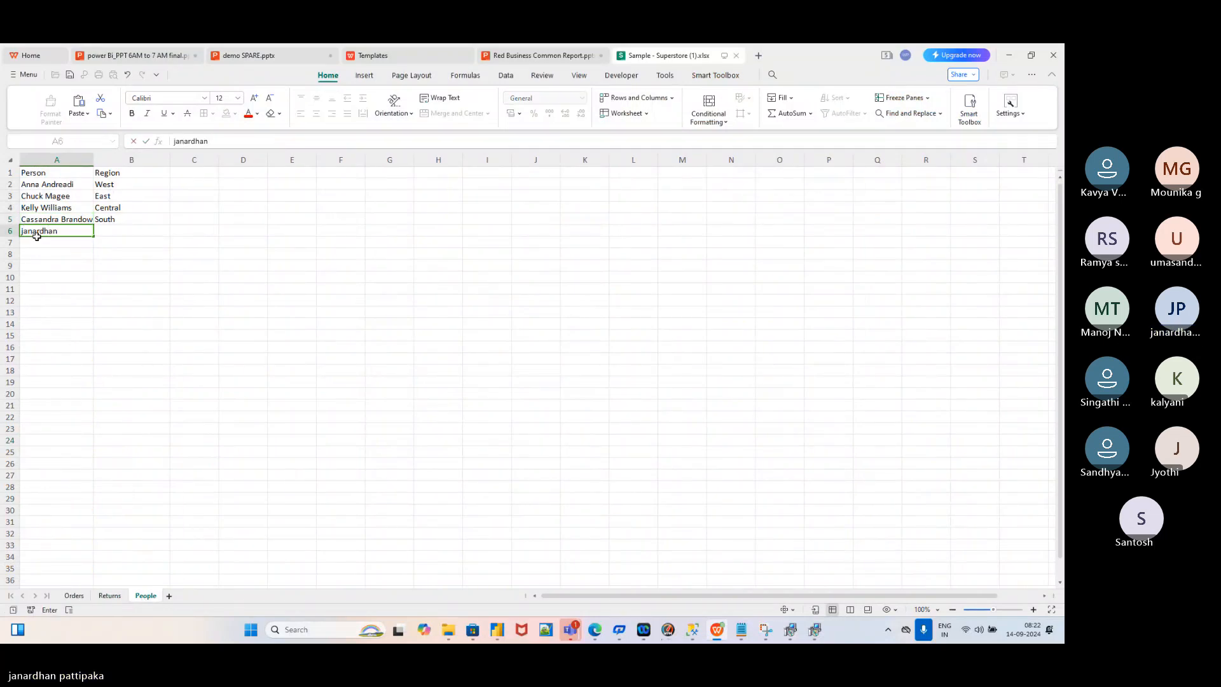
click(115, 232)
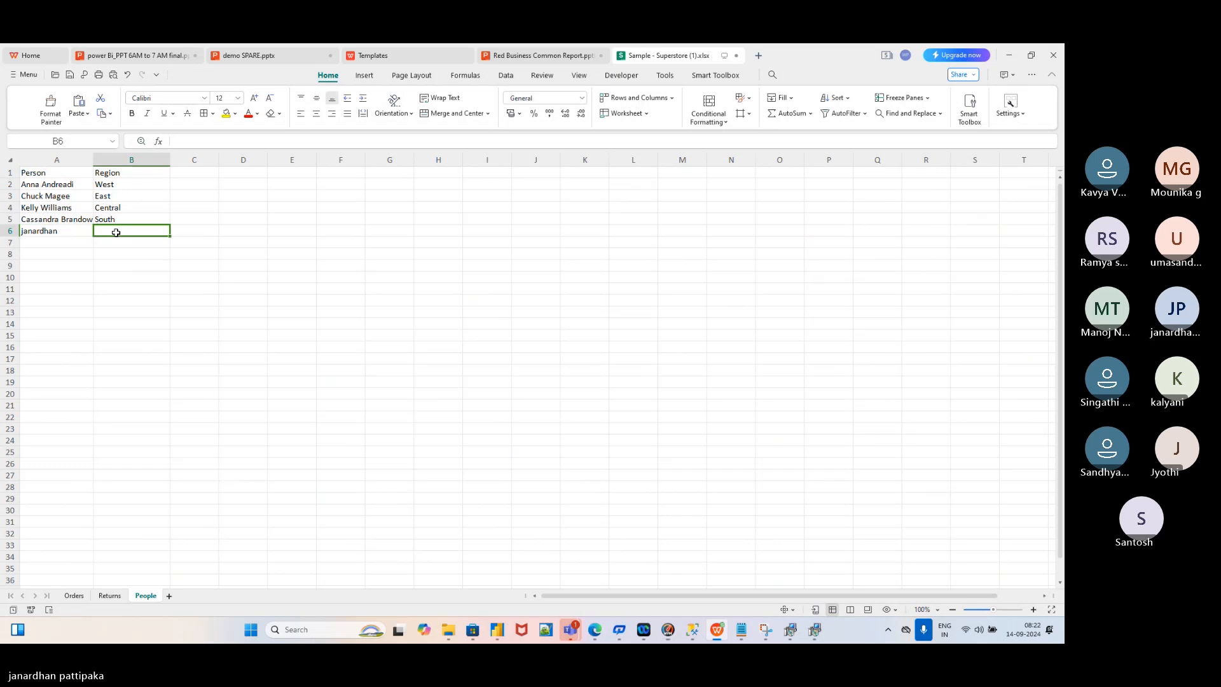
text(North)
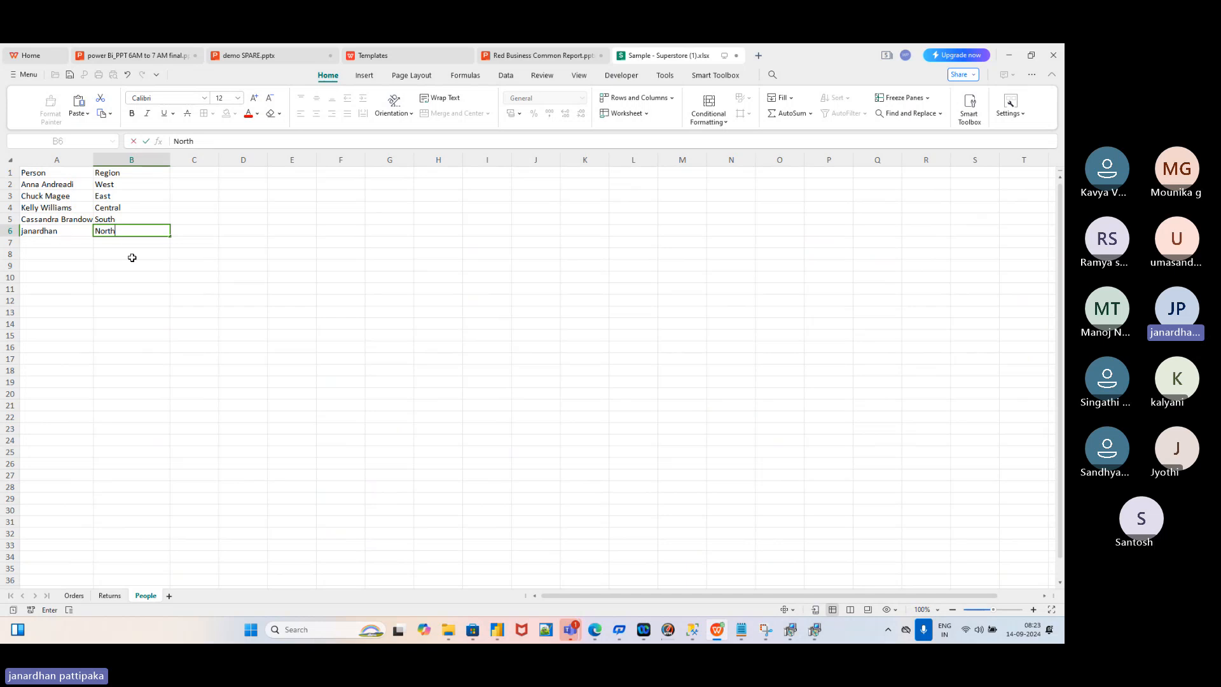
click(112, 267)
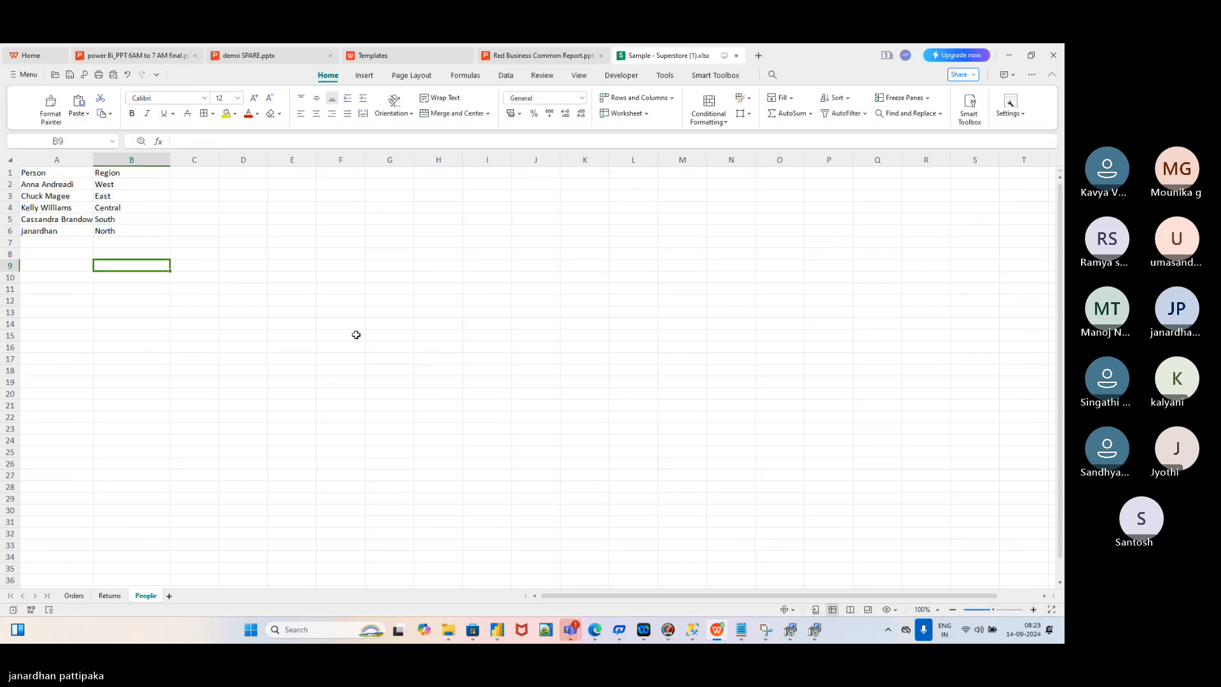
key(alt+Tab)
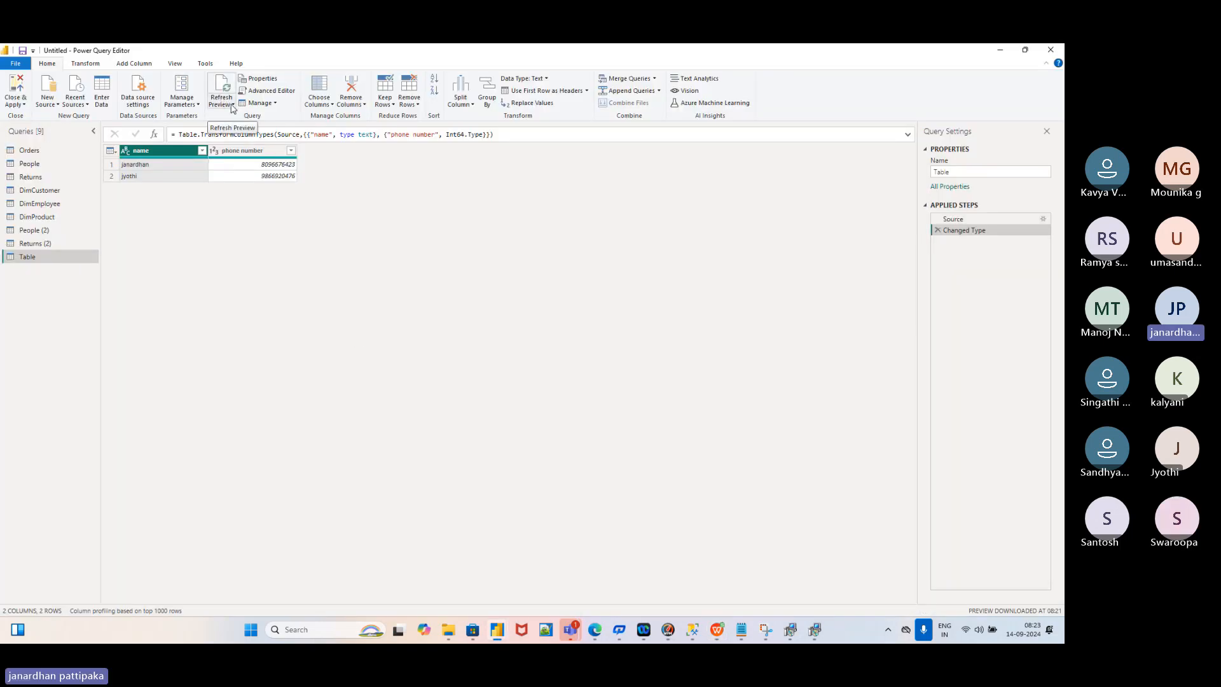
Check the Refresh Preview options, then switch back to the Superstore People sheet
click(231, 105)
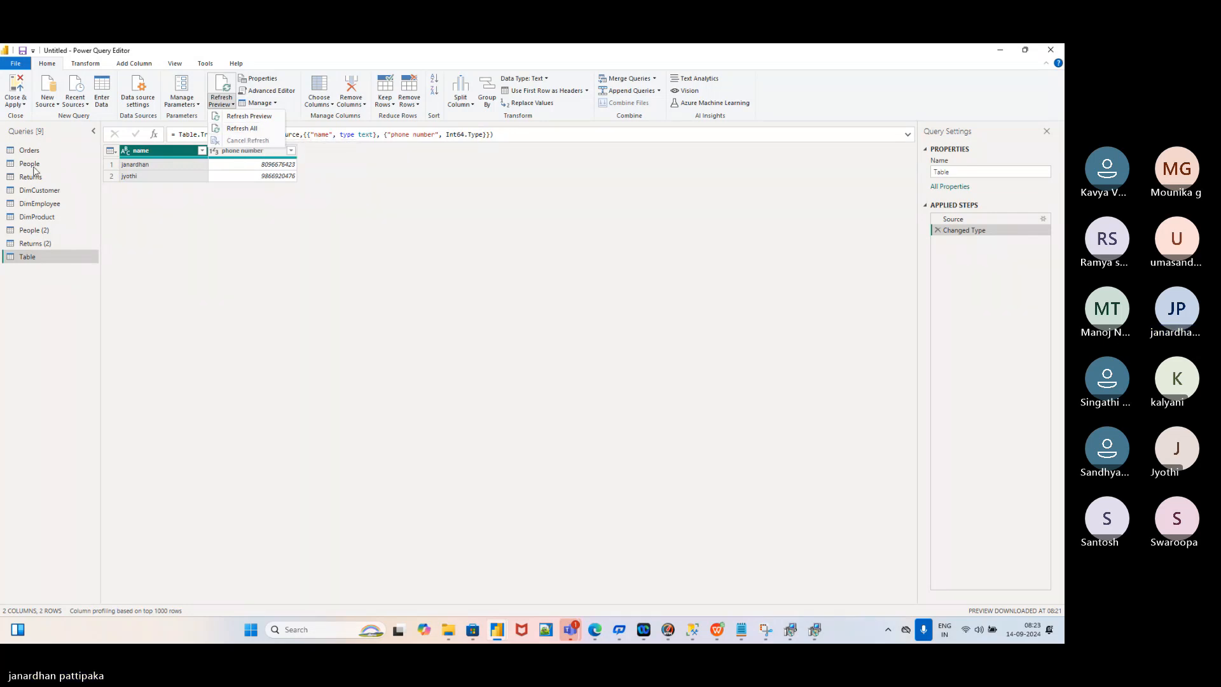
click(314, 303)
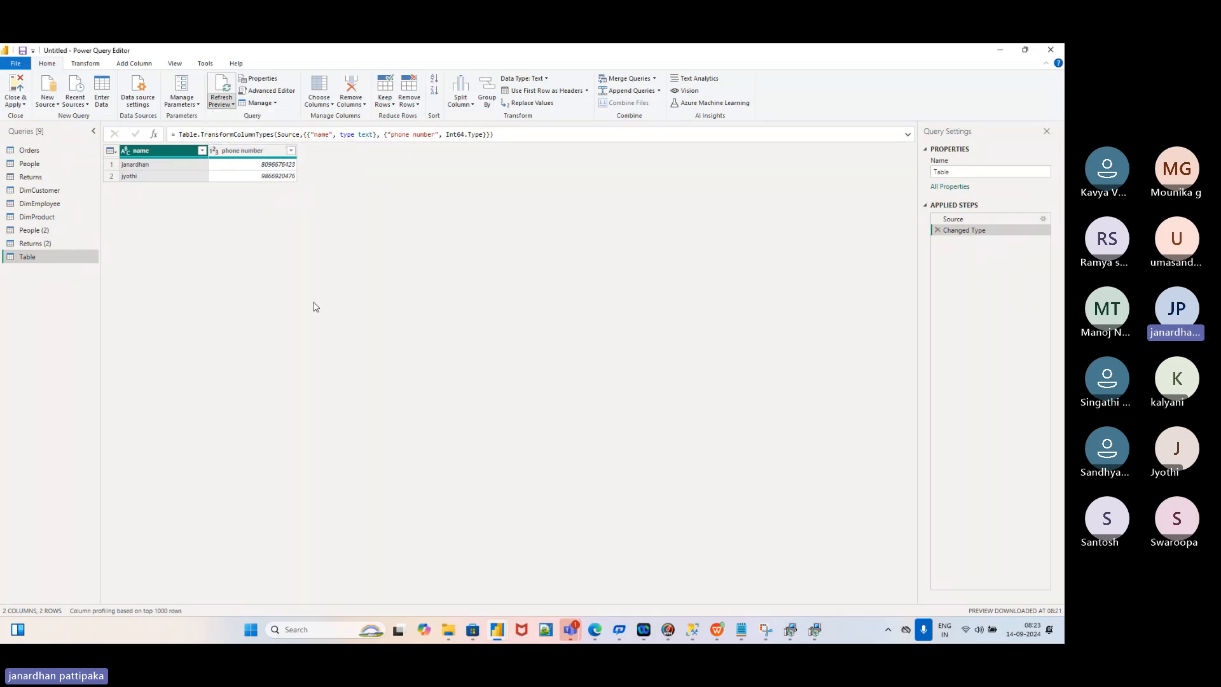
key(alt+Tab)
key(alt+Tab)
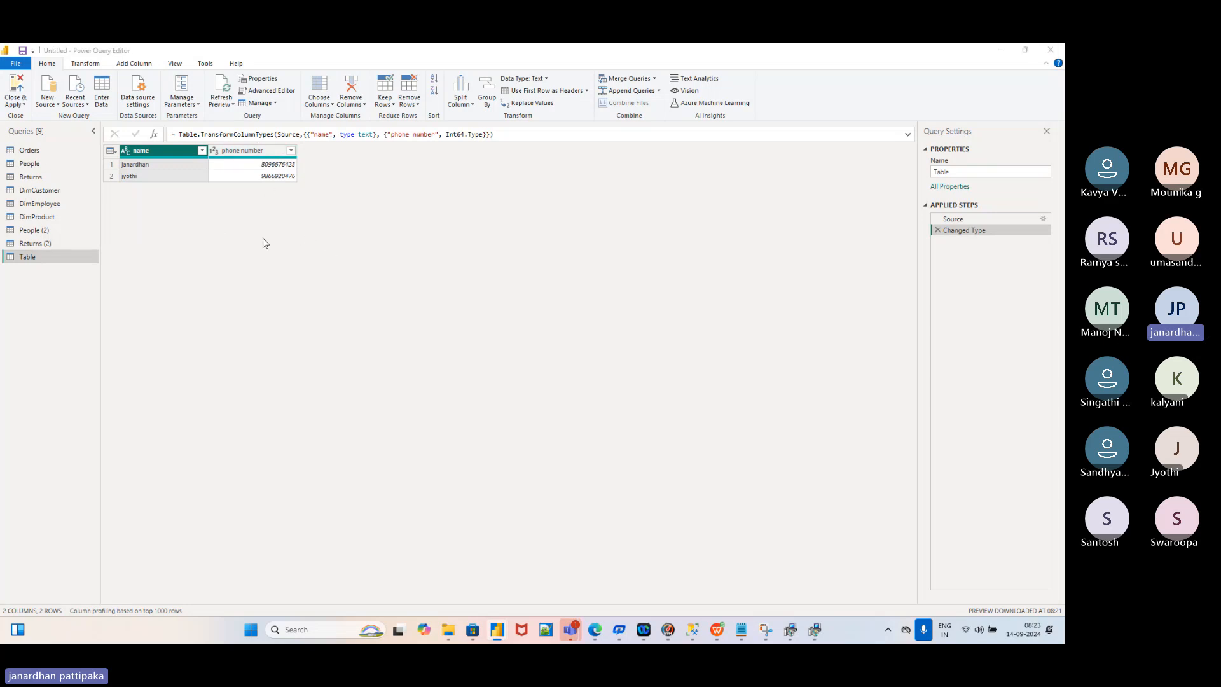
key(alt+Tab)
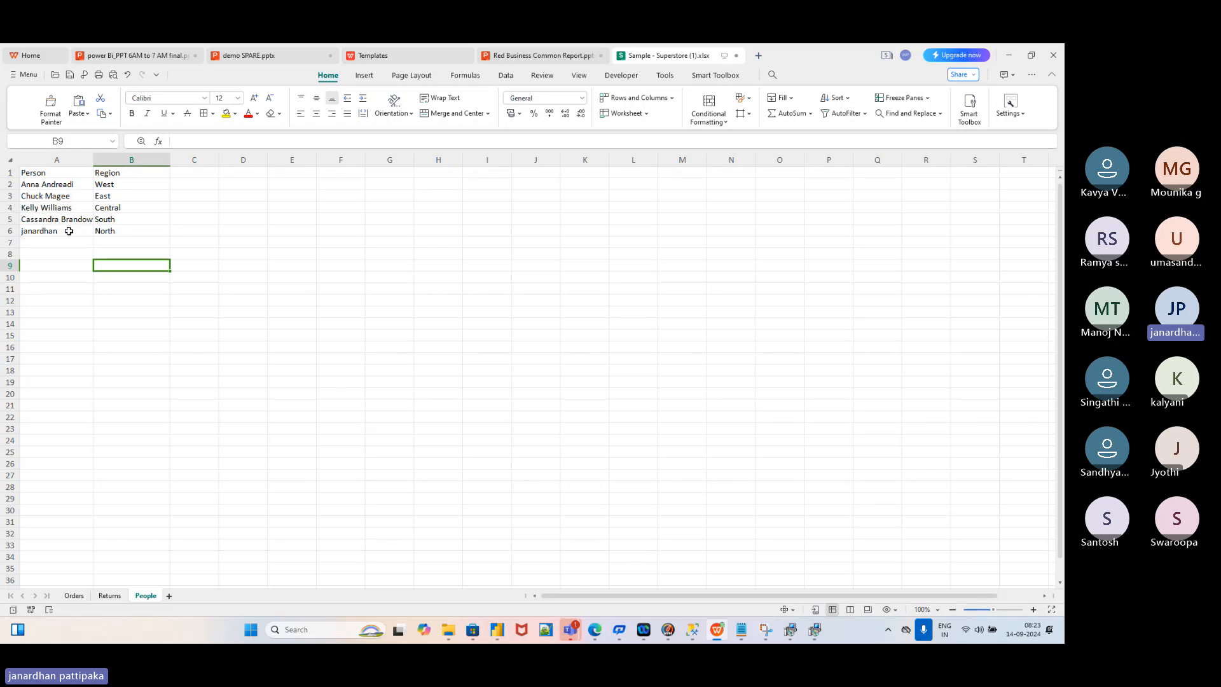
Clear the added name and region from A6:B6, then go back to Power Query Editor
key(alt+Tab)
key(alt+Tab)
click(63, 245)
drag(59, 232, 106, 231)
key(Delete)
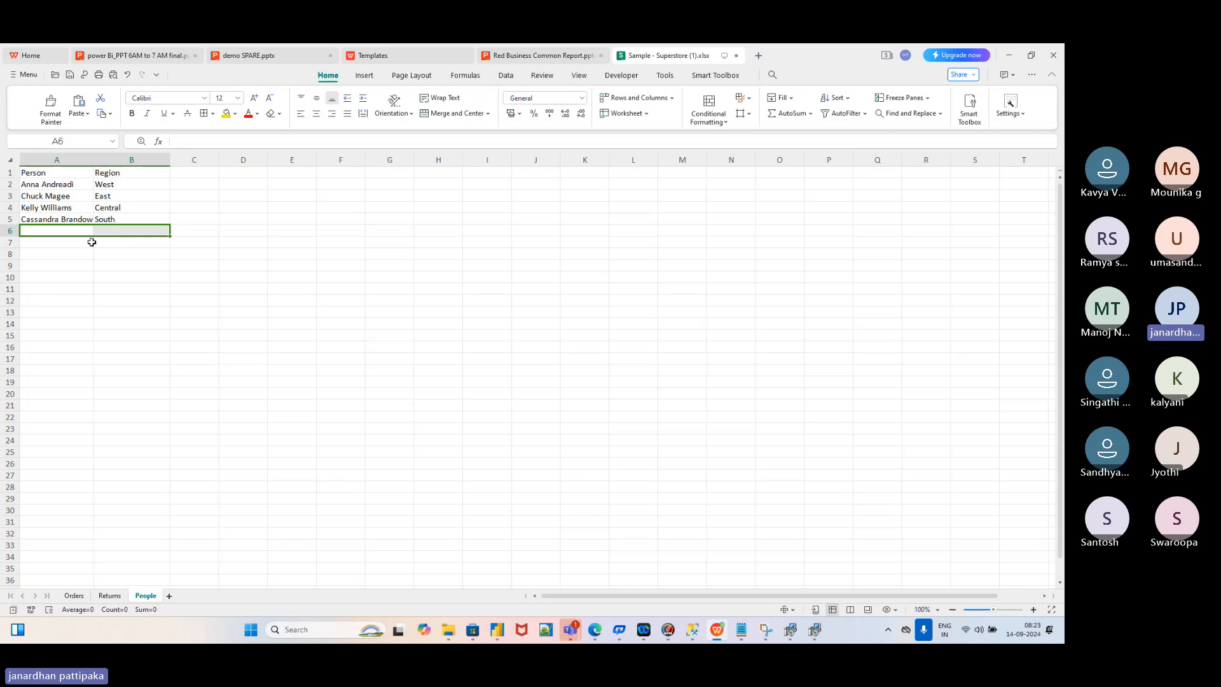
click(65, 248)
key(alt+Tab)
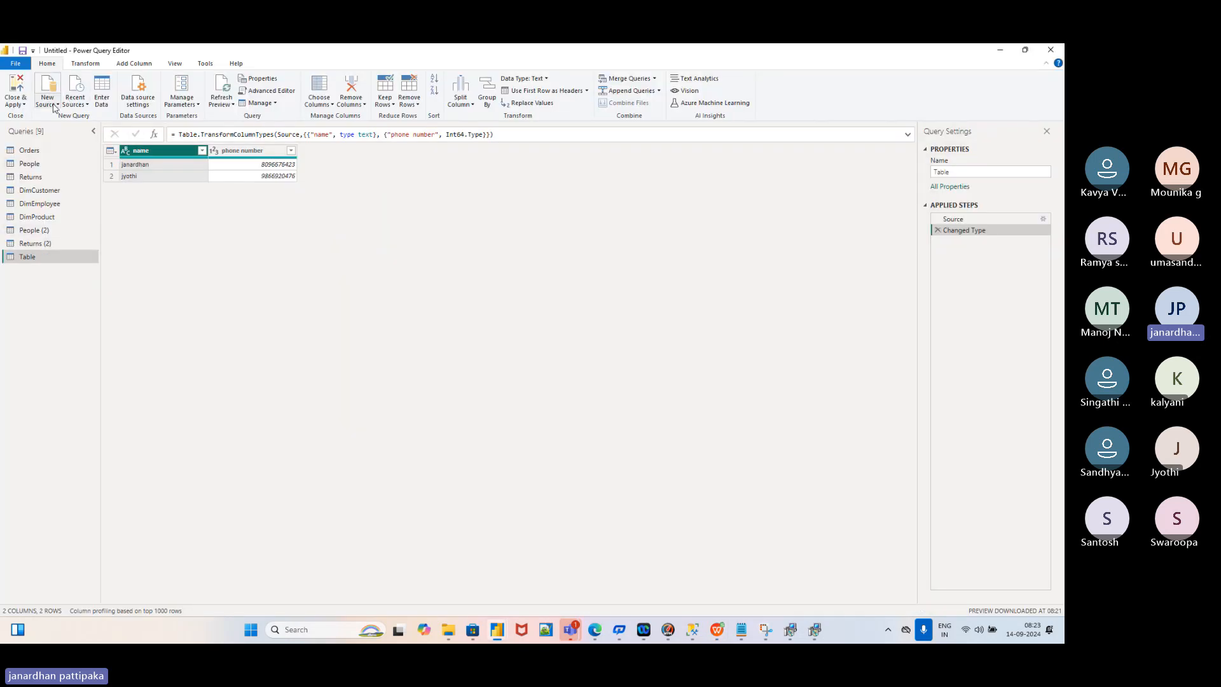
click(233, 105)
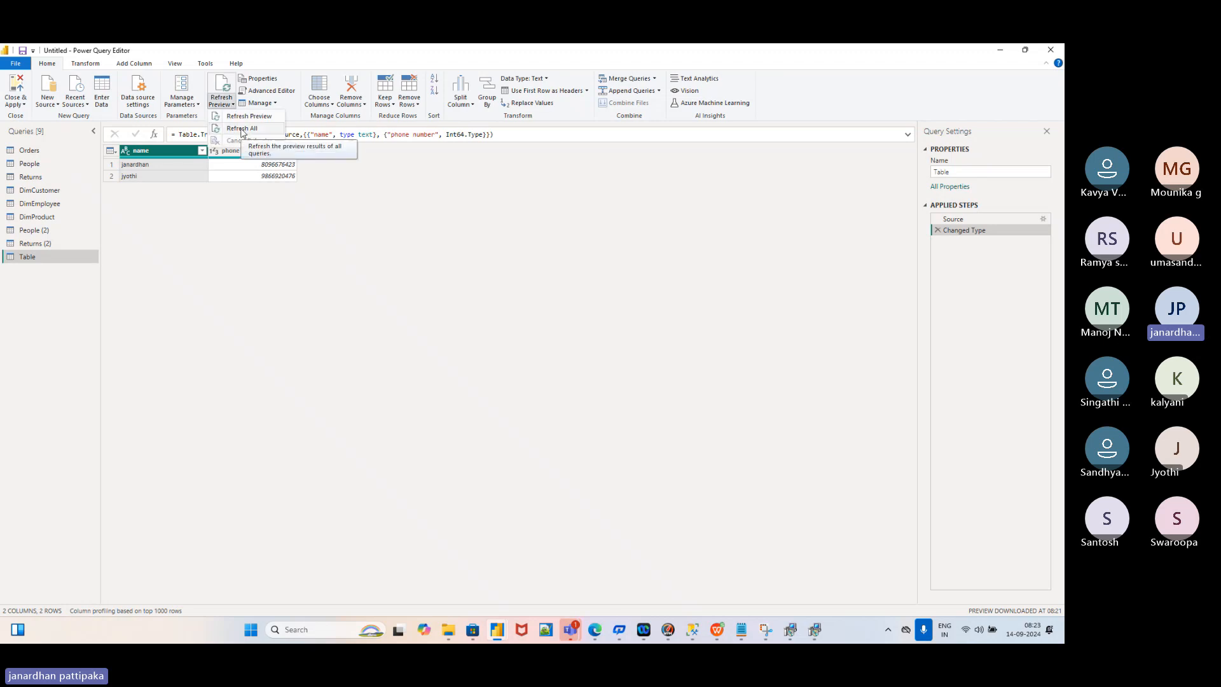
key(alt+Tab)
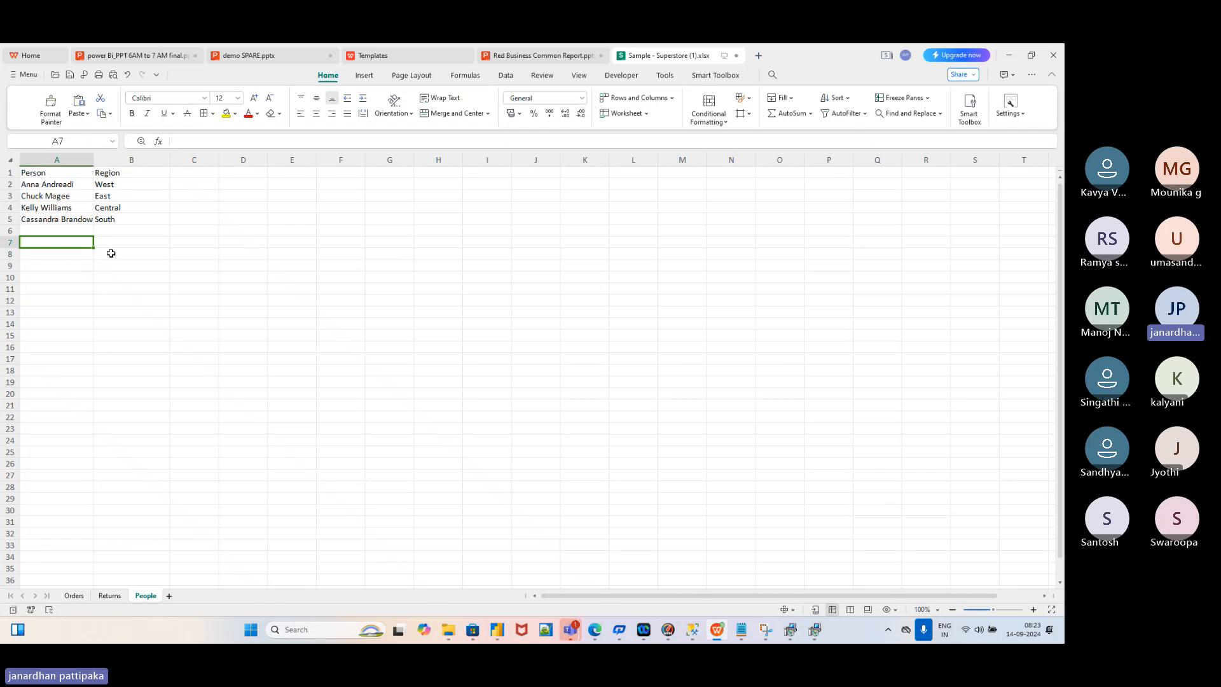
key(alt+Tab)
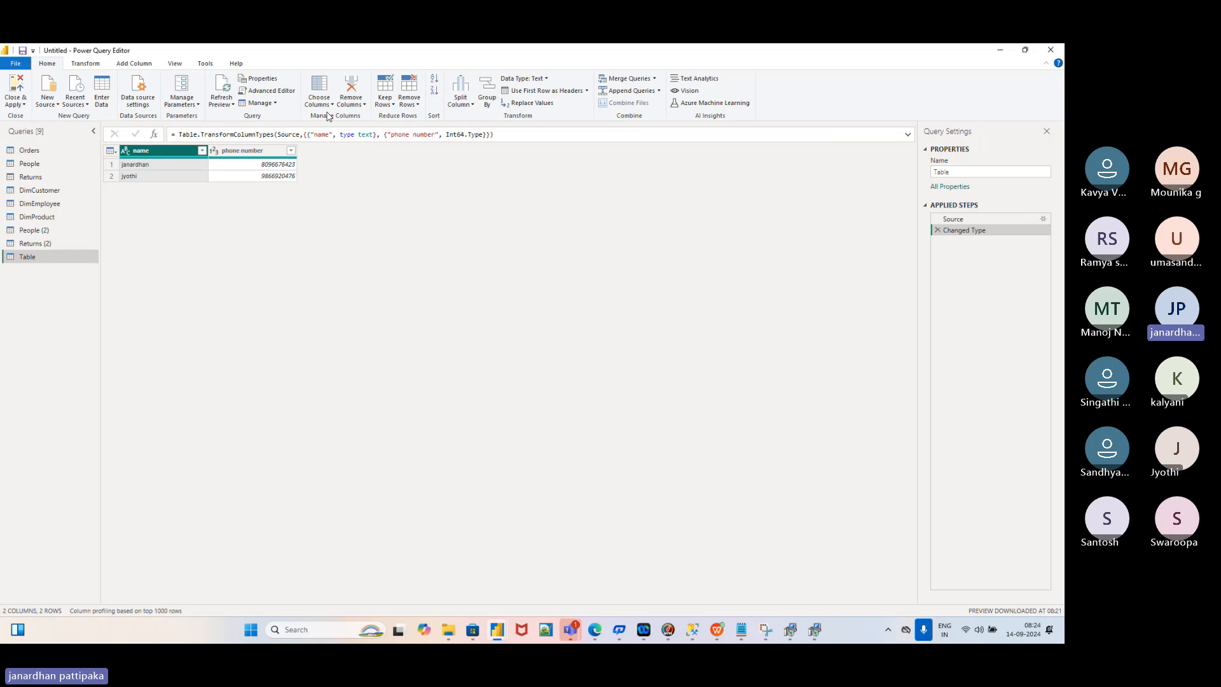
Review the Remove Columns and Keep Rows options, then compare the Transform and Add Column ribbons
click(363, 106)
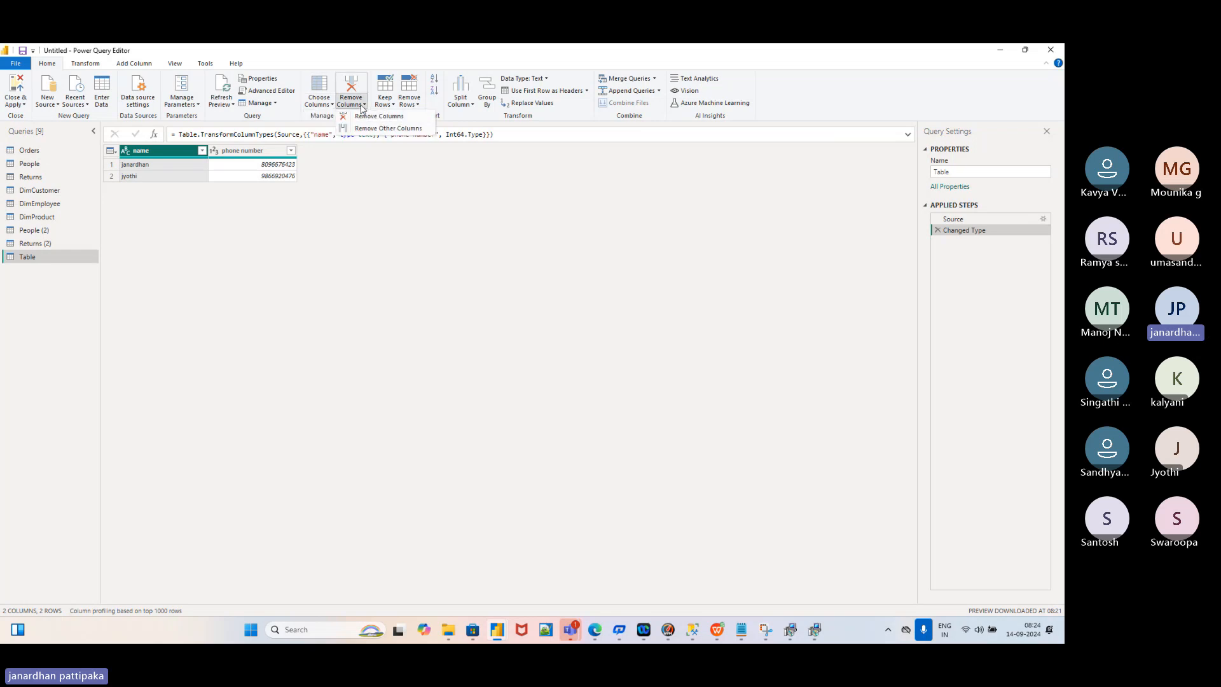
click(393, 106)
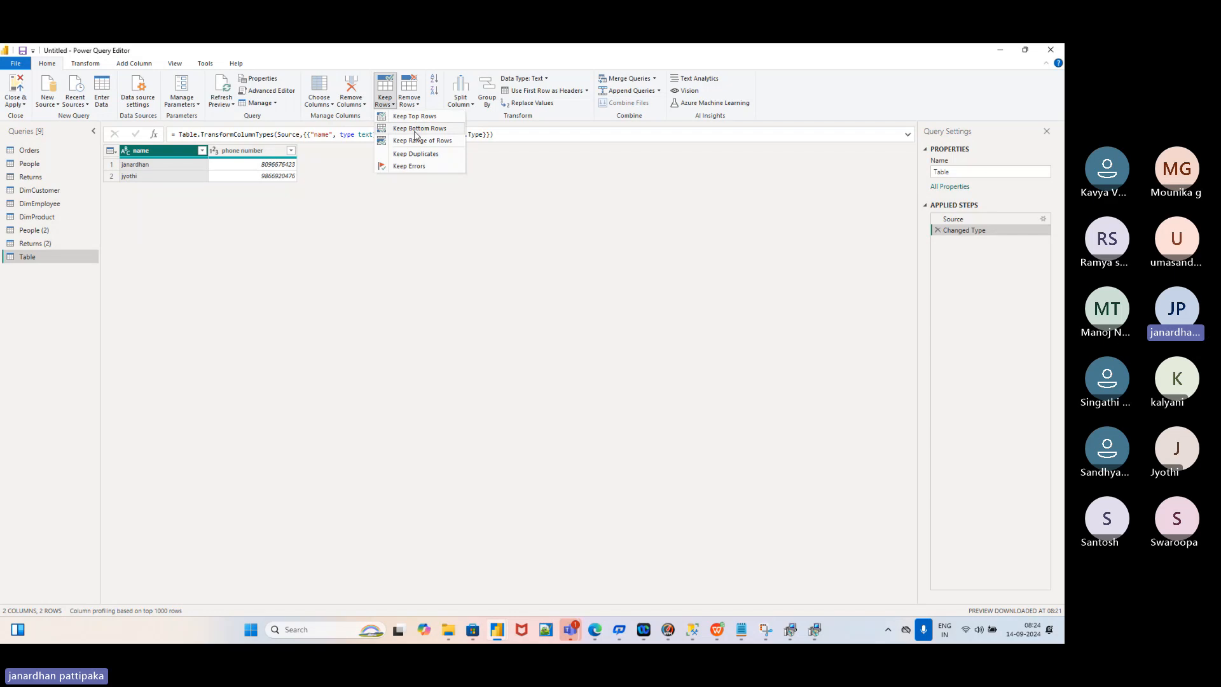
click(393, 246)
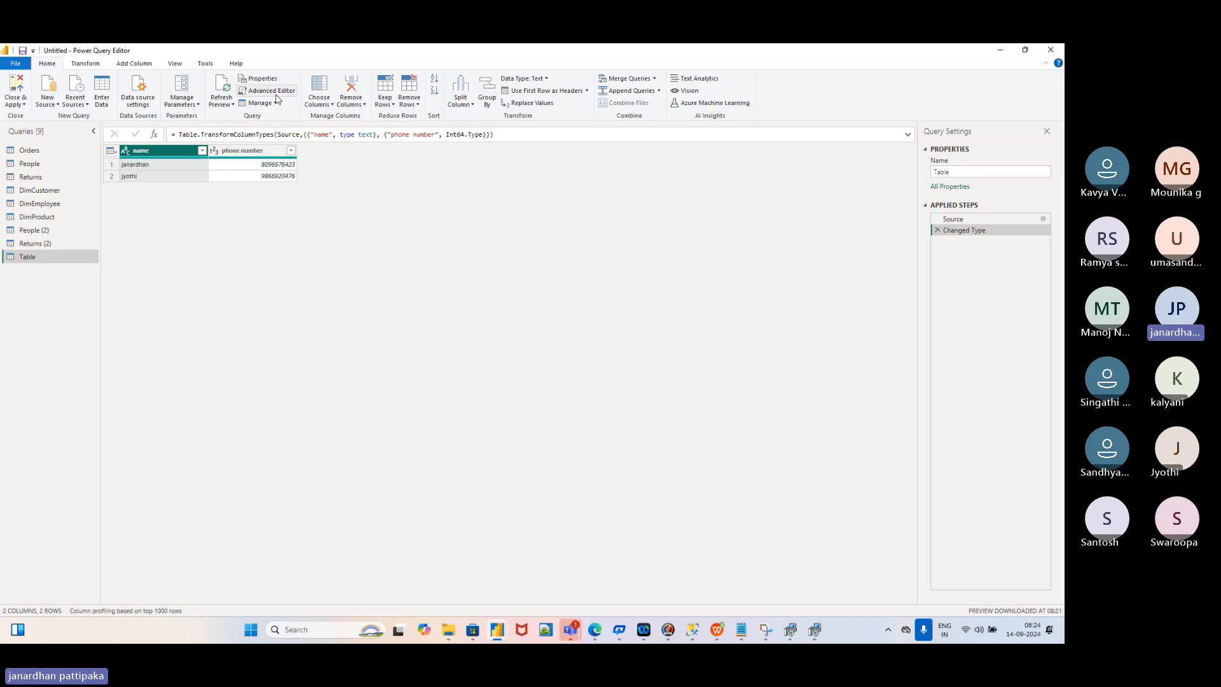
click(86, 64)
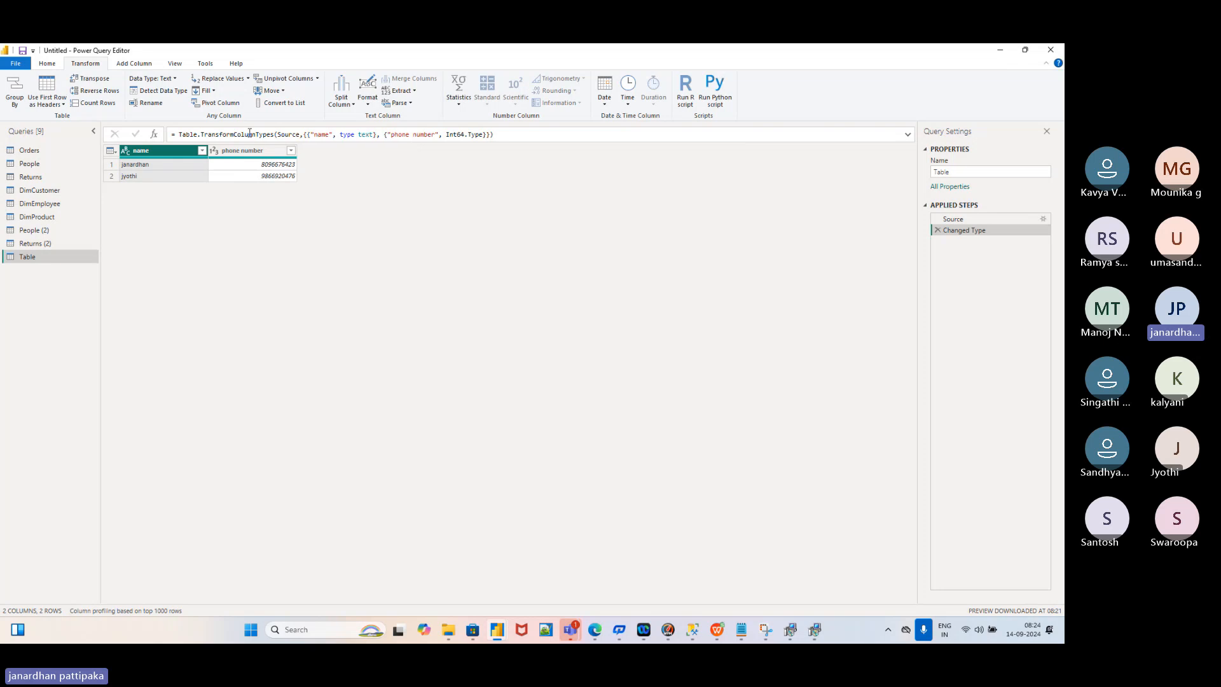
click(141, 64)
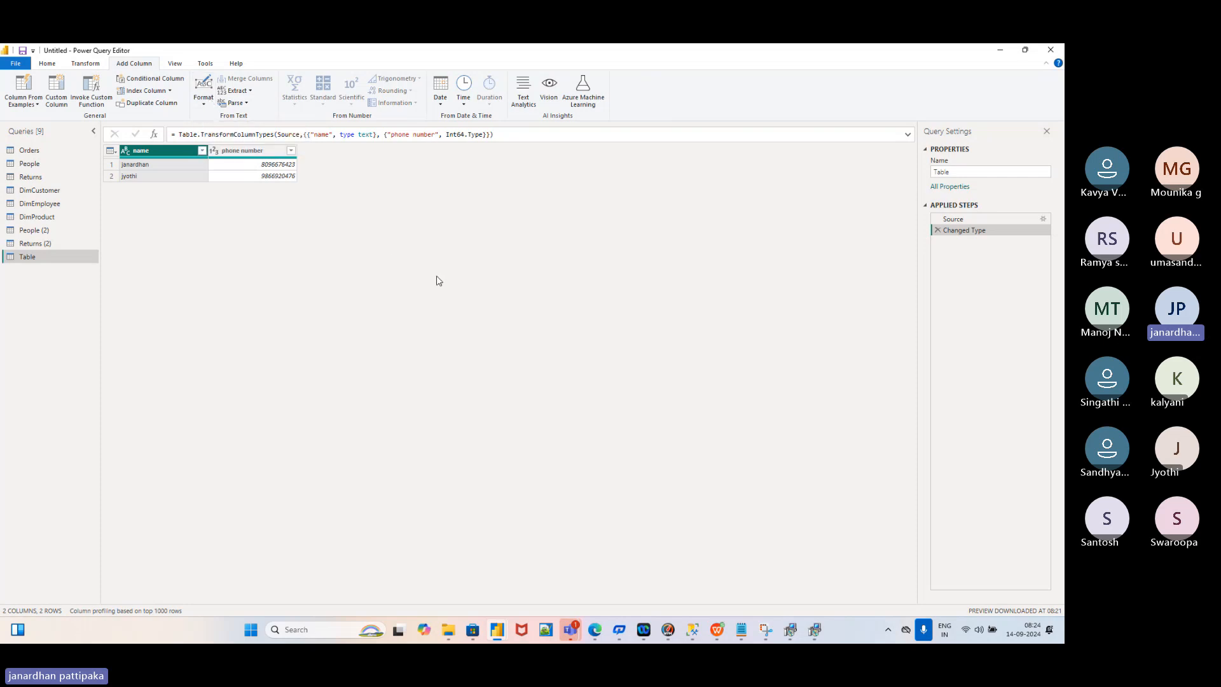
Bring the WPS Office window to the front from the taskbar
click(719, 632)
click(718, 631)
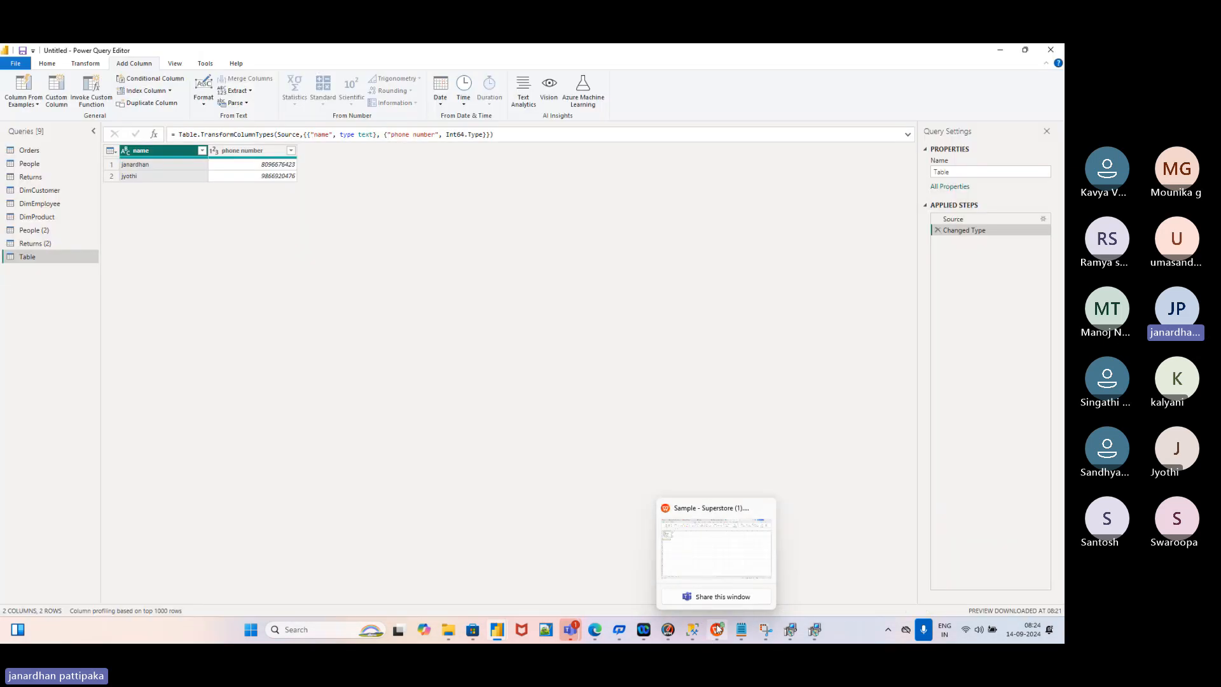
click(719, 631)
Show the demo SPARE.pptx topic slide on Transform versus Add Column, then return to Power Query Editor
click(246, 59)
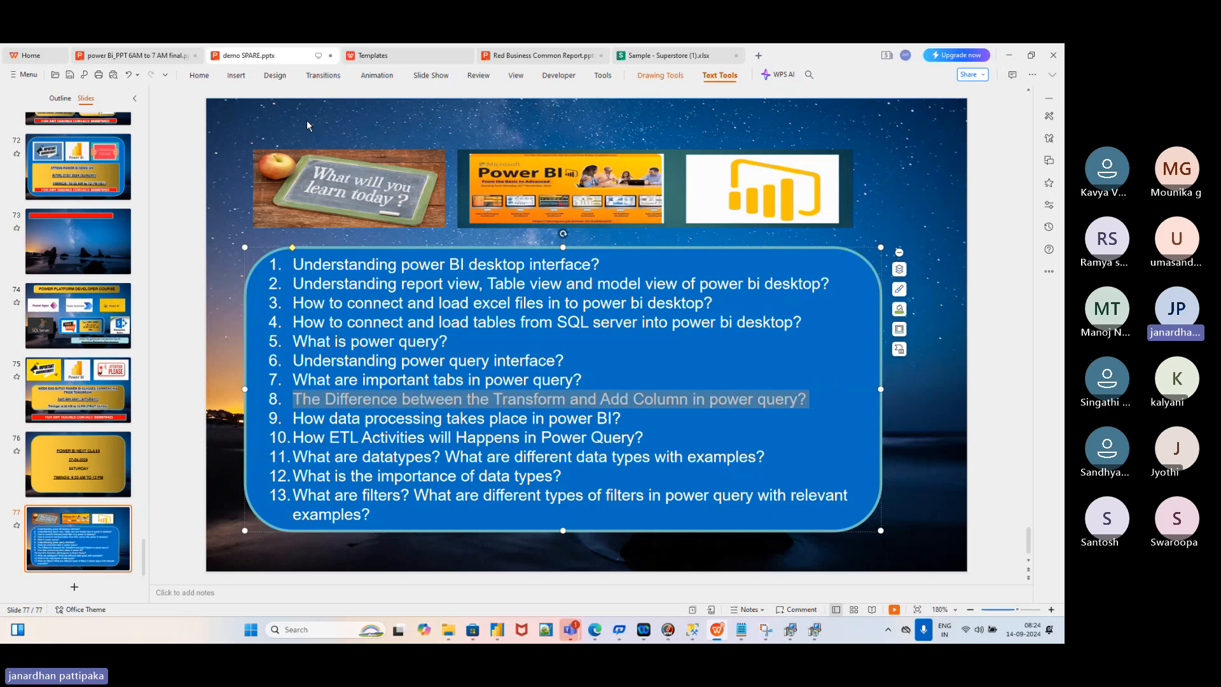
click(666, 396)
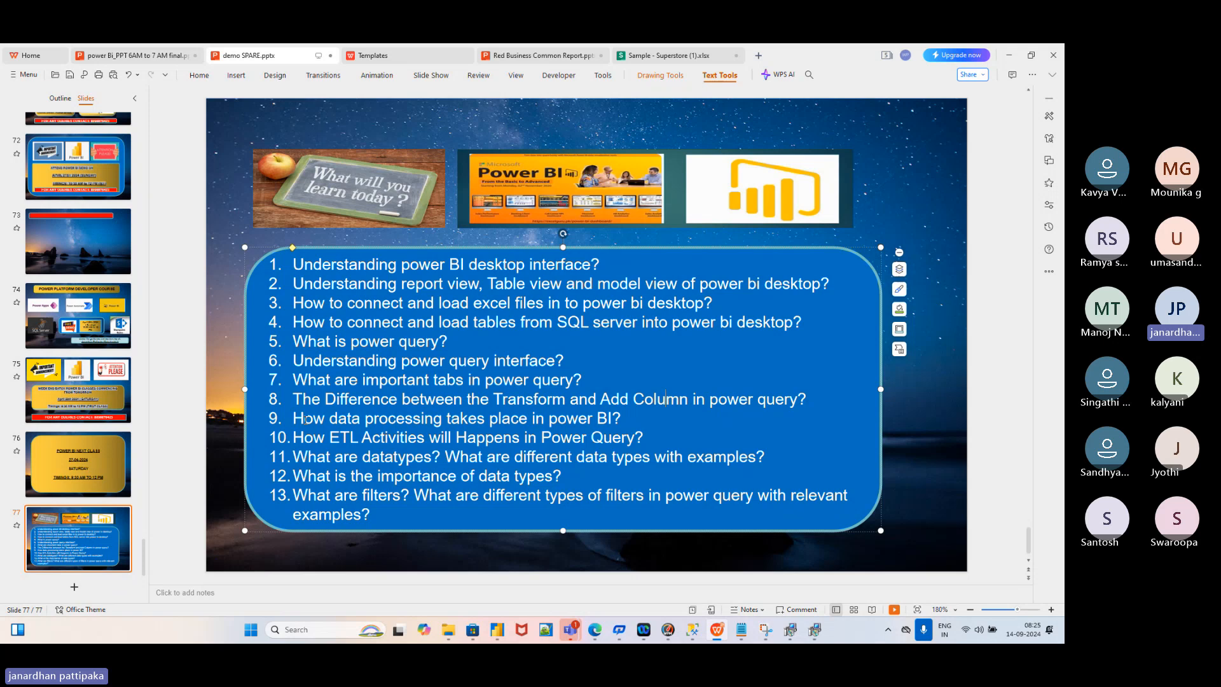
key(alt+Tab)
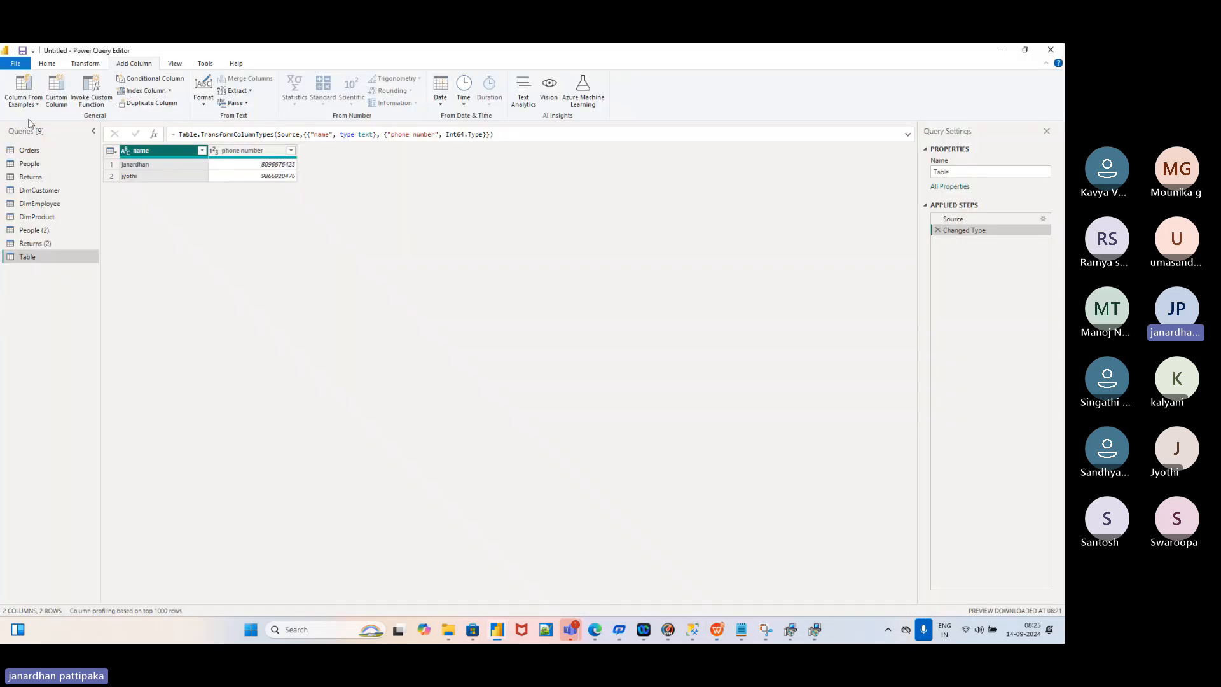
Select the Orders query and show the View ribbon commands
click(28, 153)
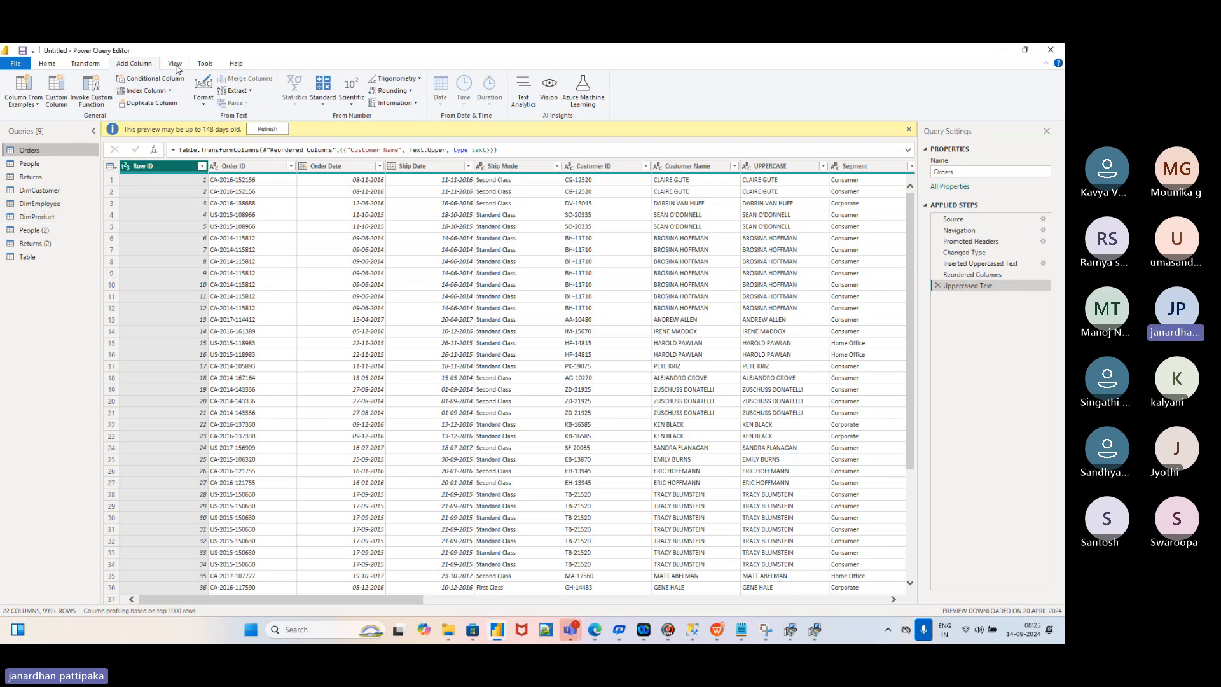
click(177, 65)
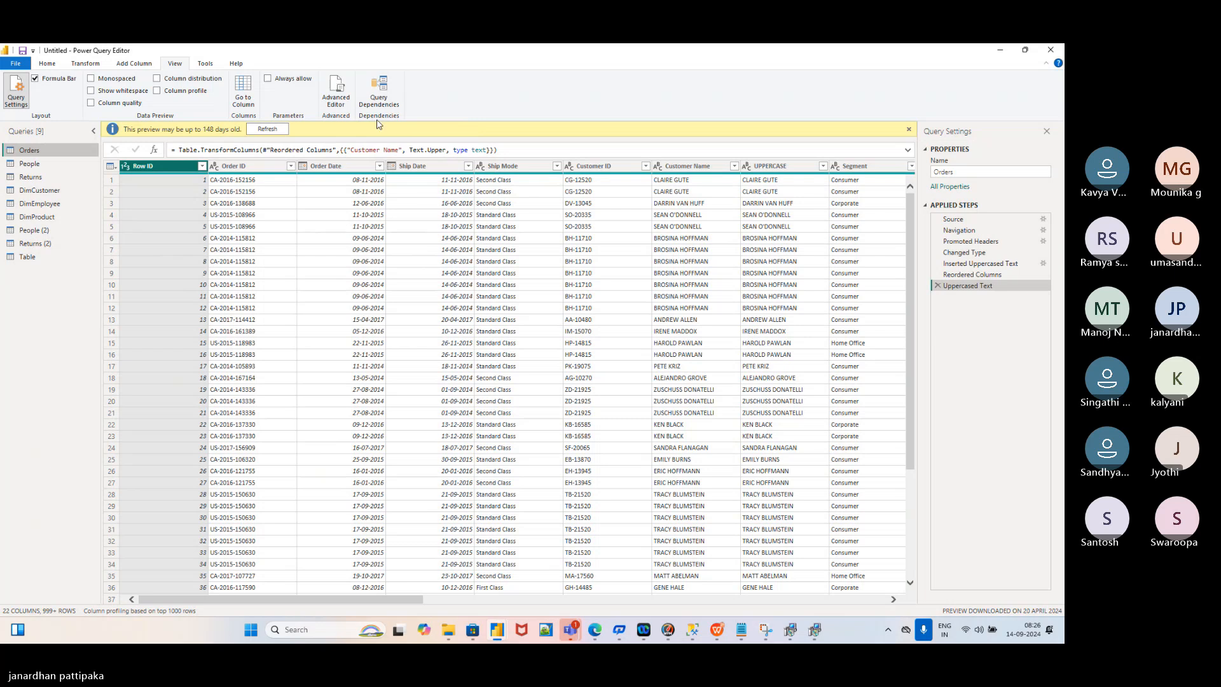
Open the Query Dependencies diagram and enlarge its window
click(386, 96)
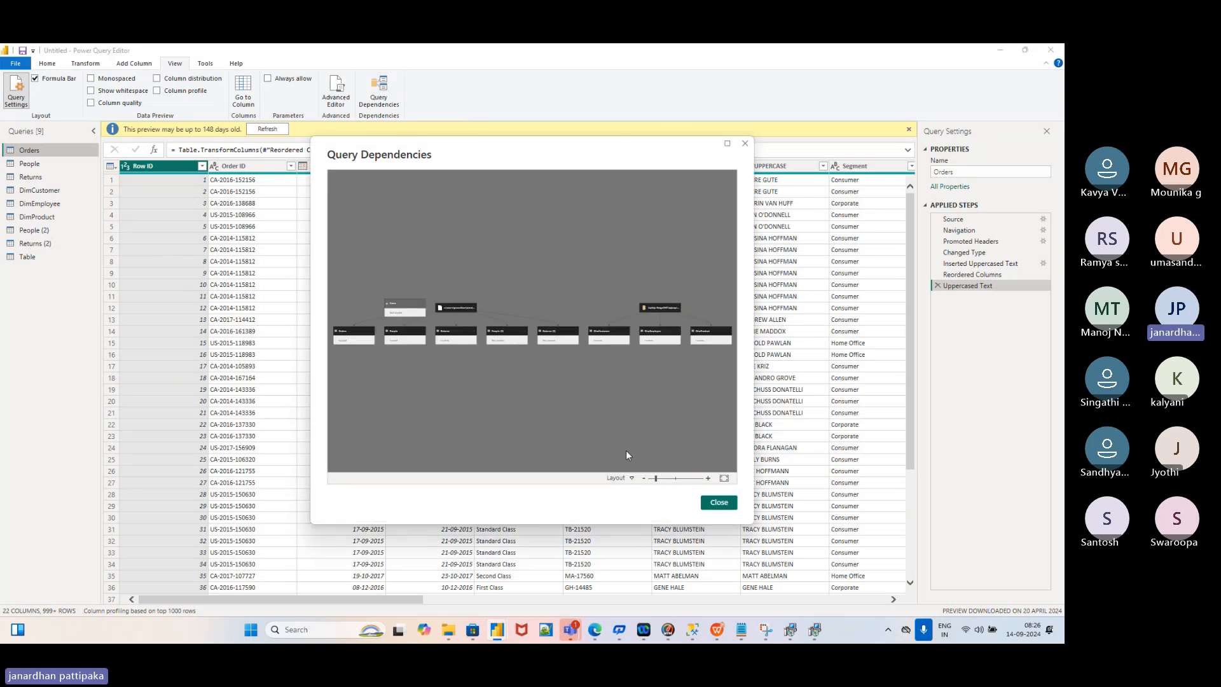
scroll(586, 430, up, 2)
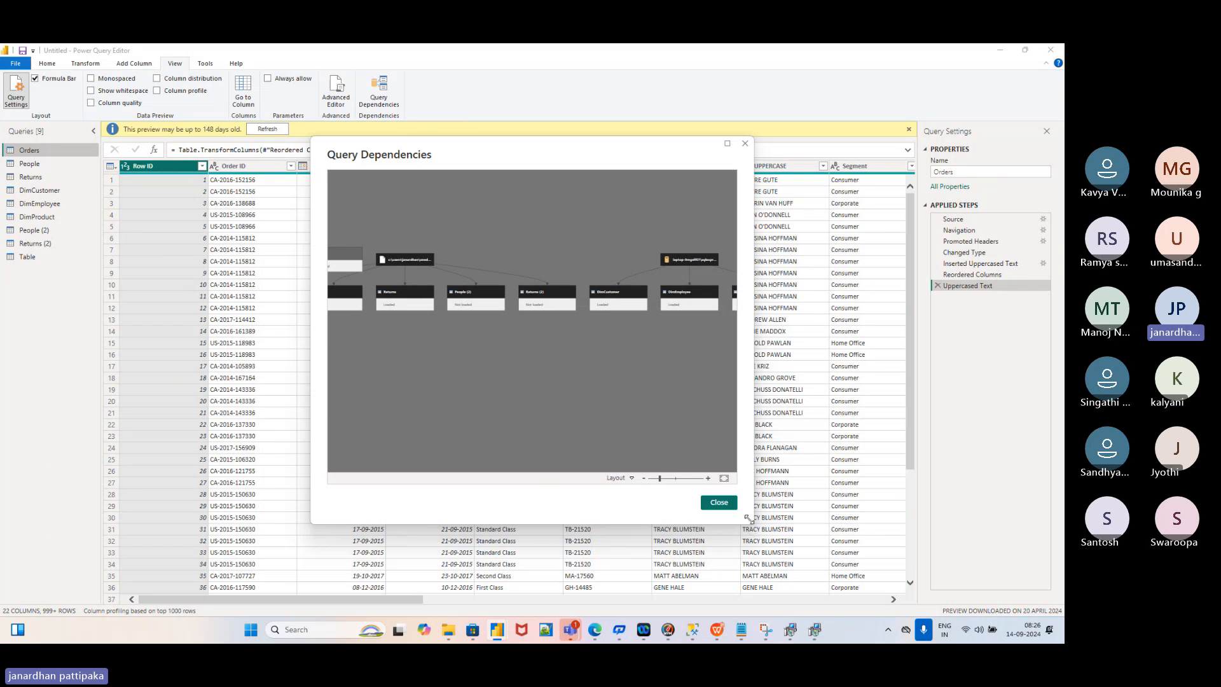
drag(749, 520, 906, 544)
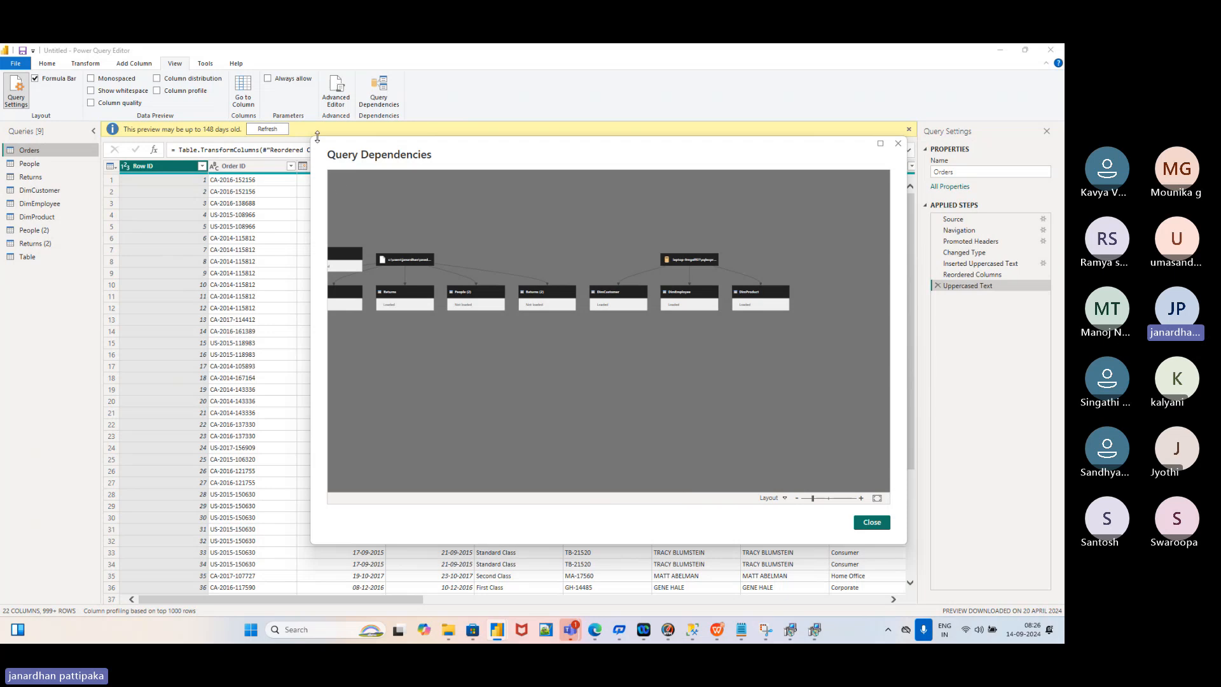
drag(312, 138, 73, 153)
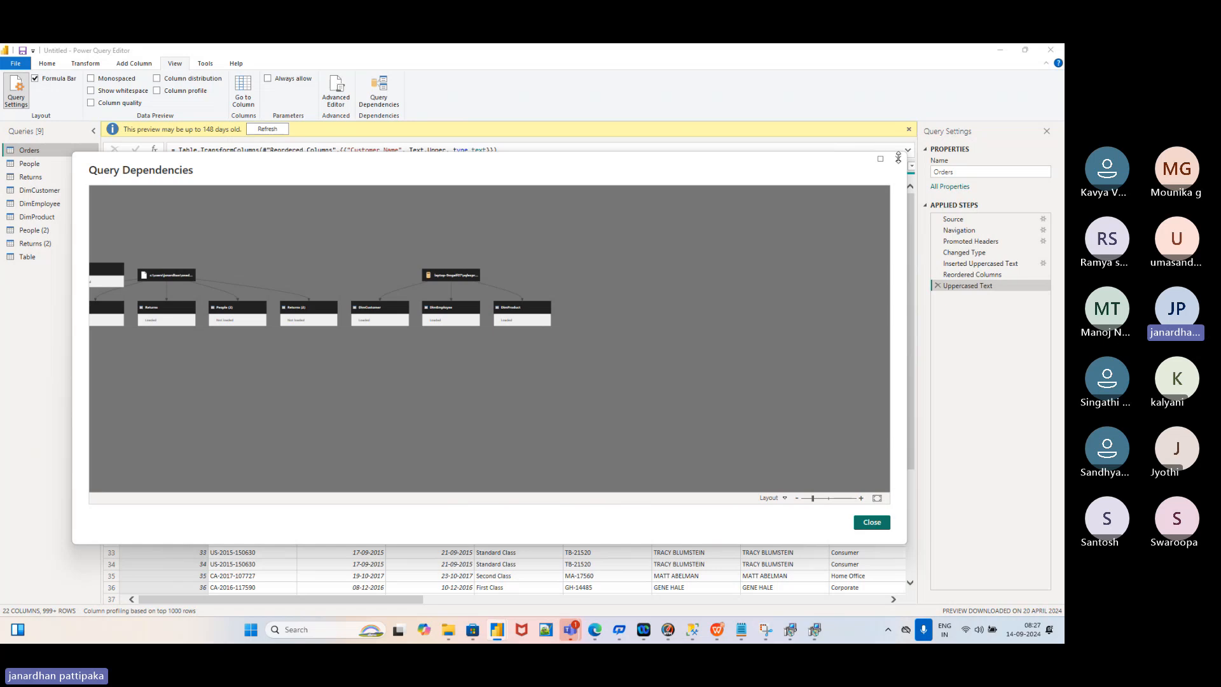
drag(905, 152, 965, 75)
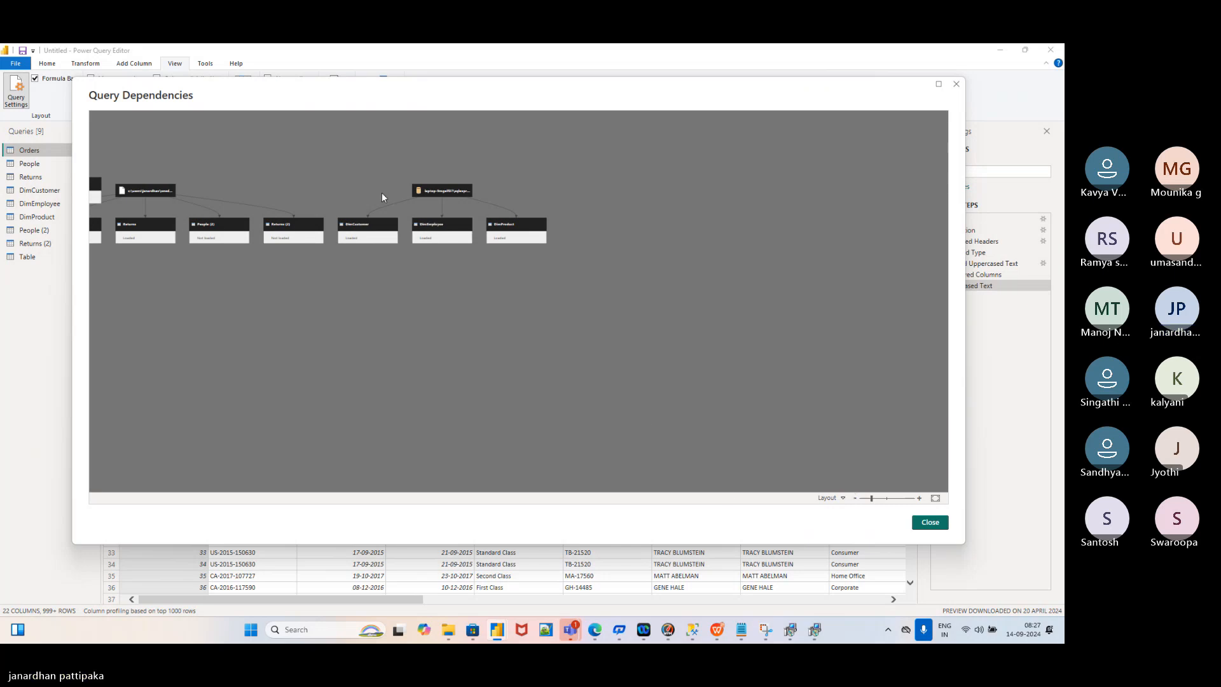
Pan and zoom until all nine queries and their sources are visible, then maximise the diagram
drag(307, 189, 604, 434)
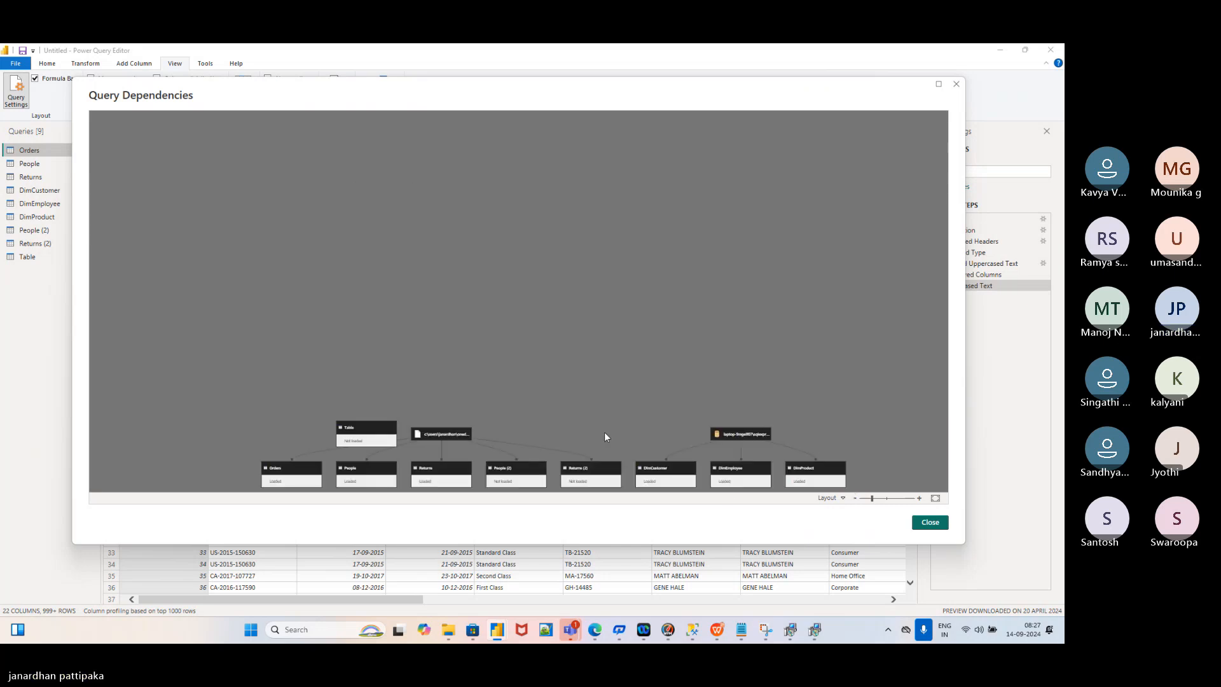
scroll(753, 318, down, 2)
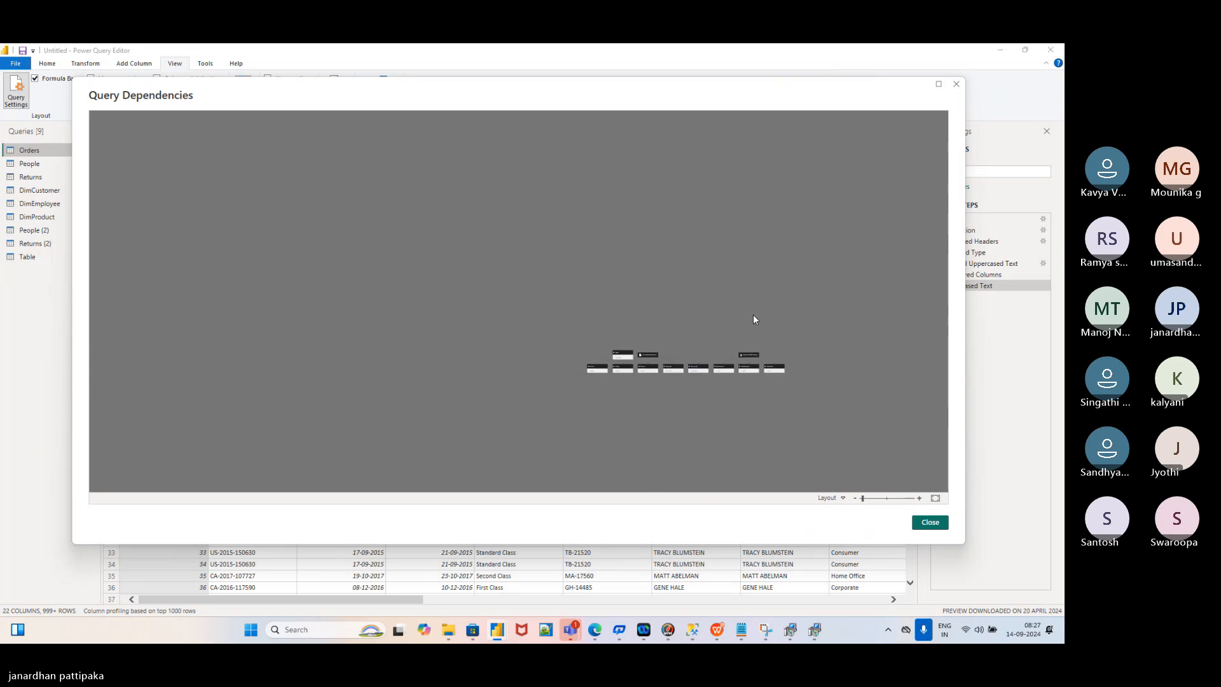
scroll(754, 318, up, 1)
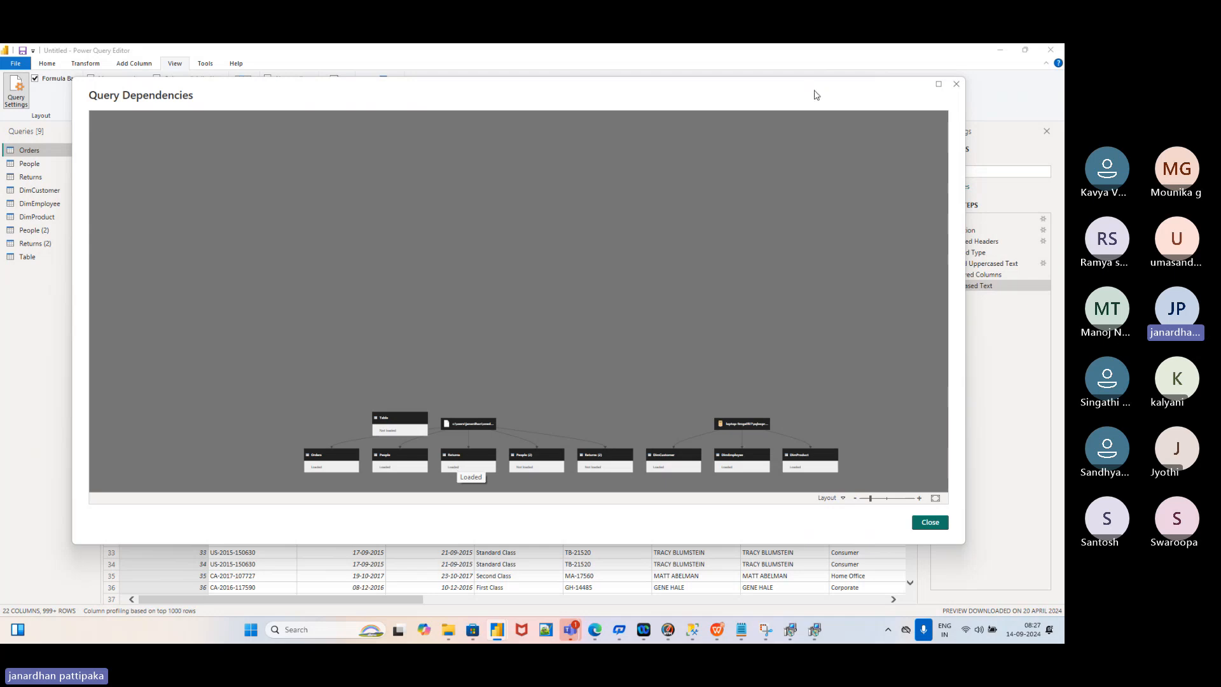
click(937, 86)
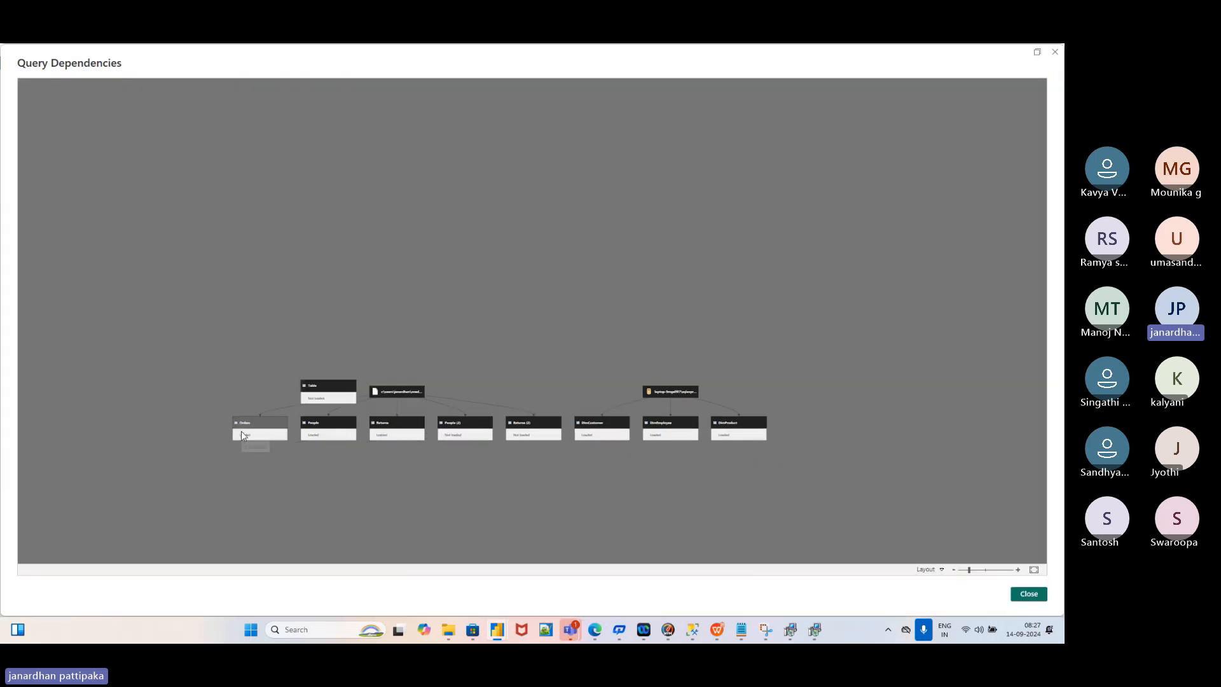
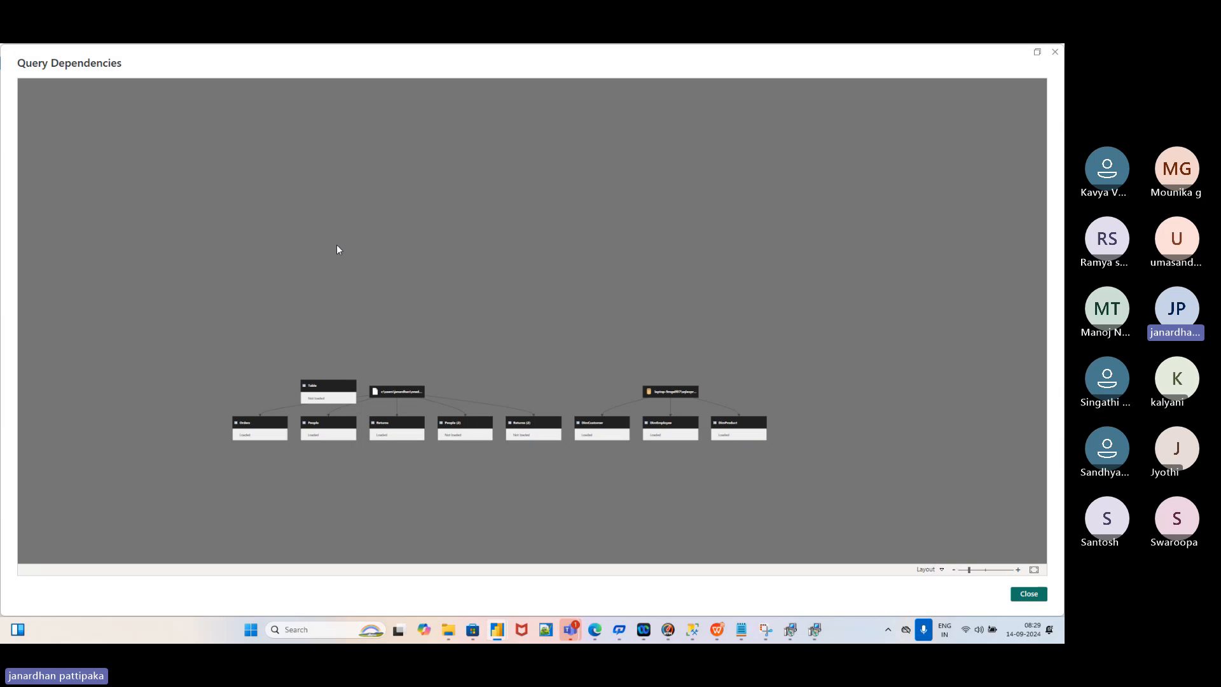
Close the Query Dependencies diagram to get back to the Orders query in Power Query Editor
click(1056, 53)
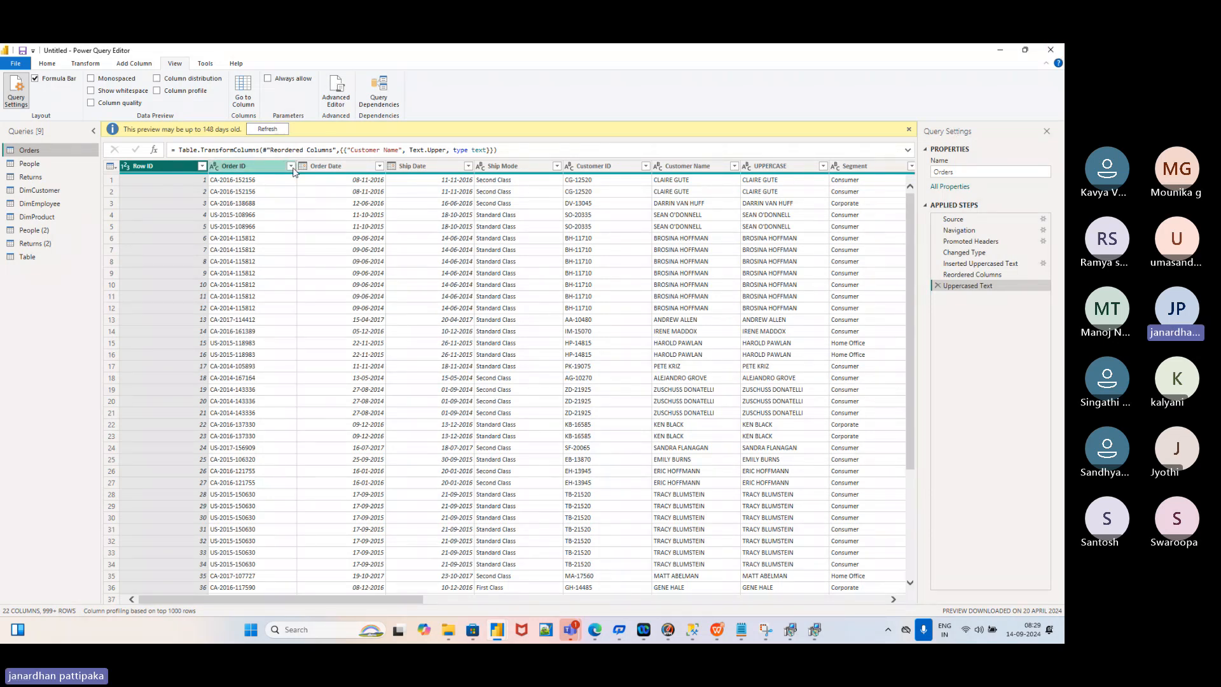
mouse_move(723, 625)
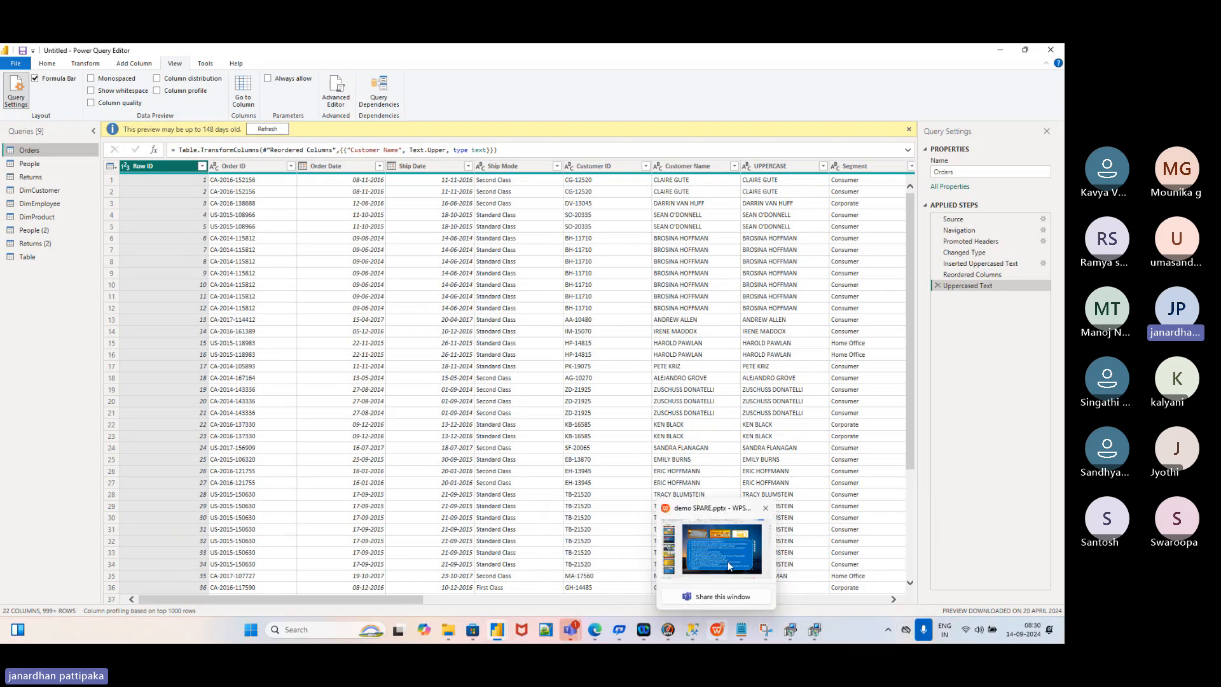
click(728, 558)
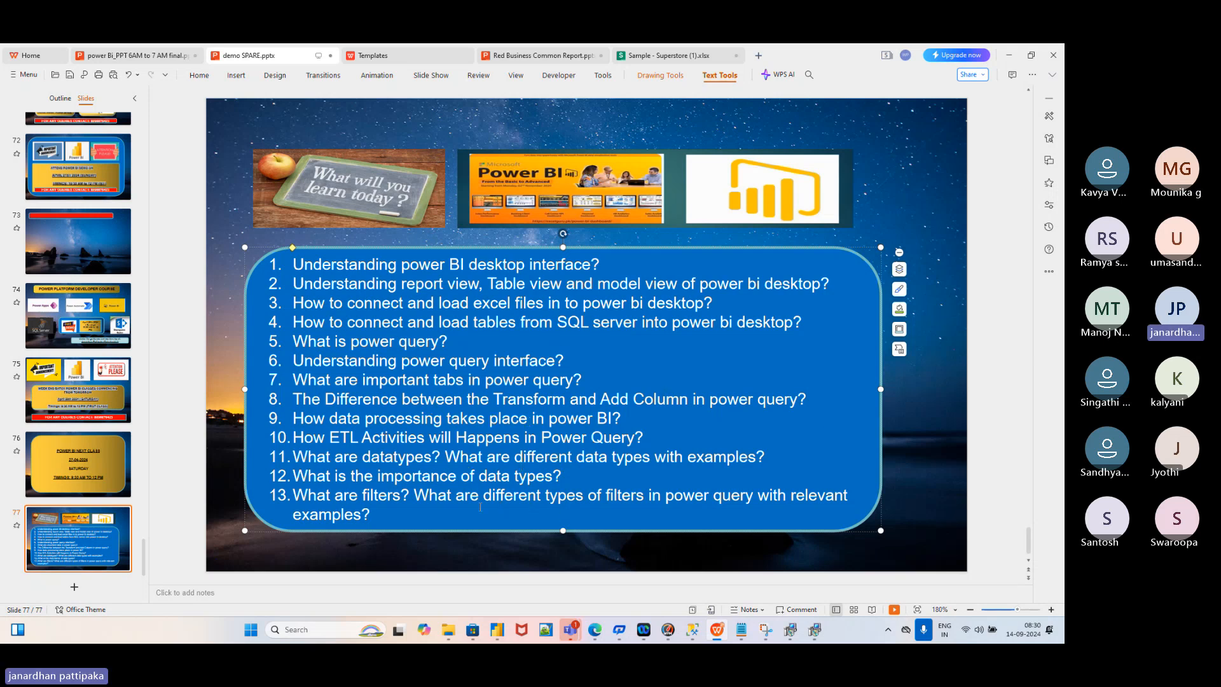
mouse_move(502, 634)
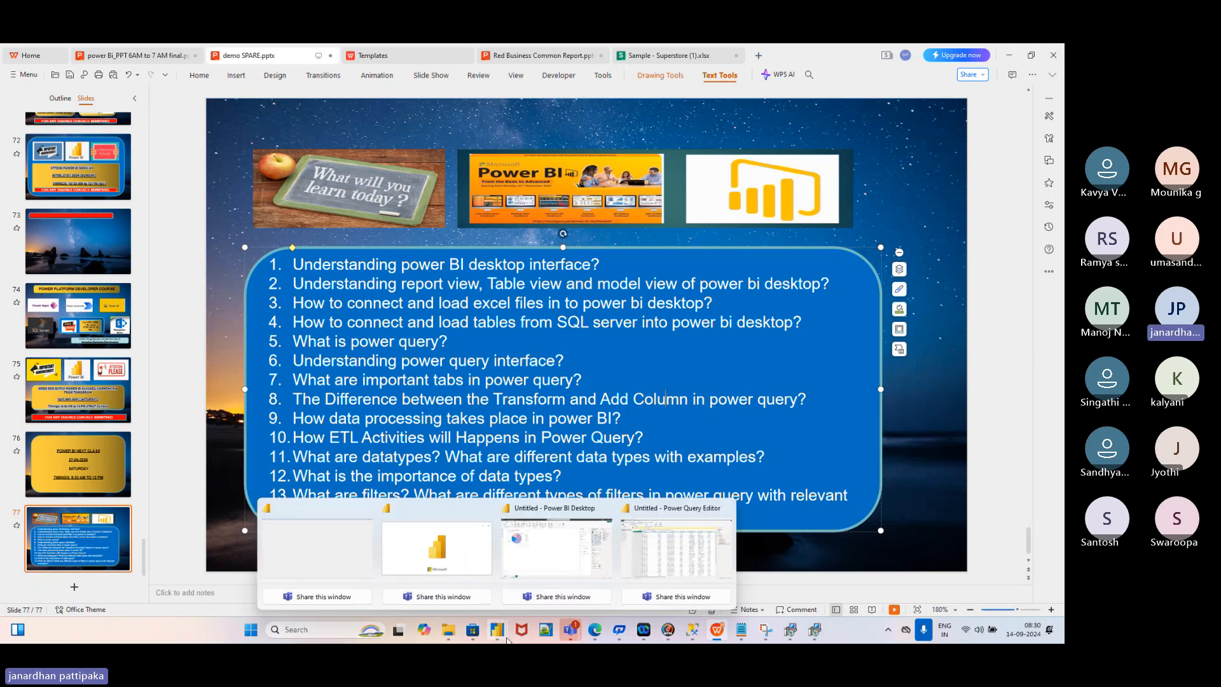
click(665, 557)
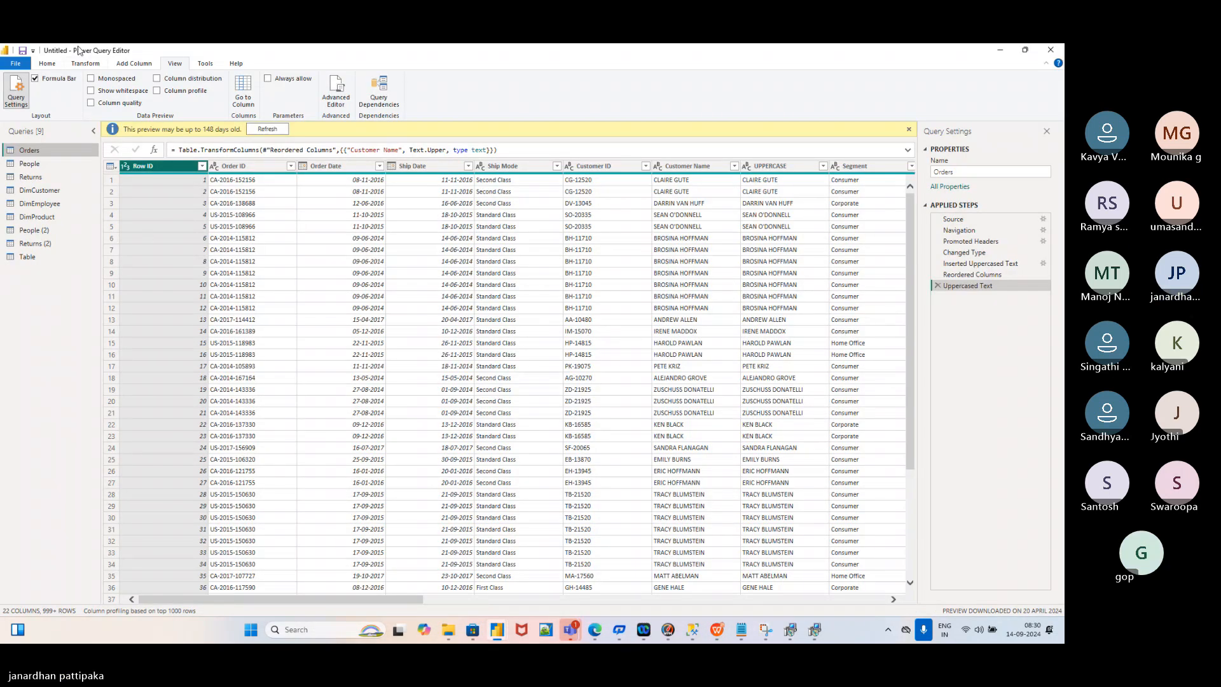
Run Close & Apply from the Home tab so Orders' 9,994 rows load into the model
click(49, 66)
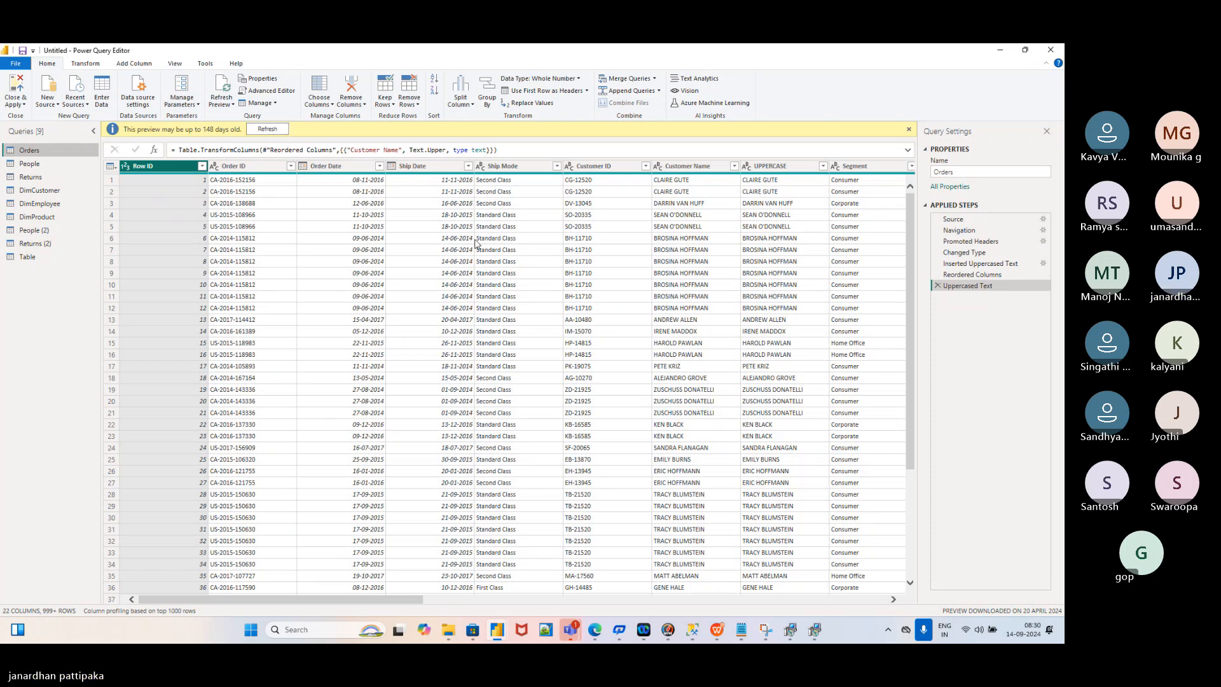
click(24, 105)
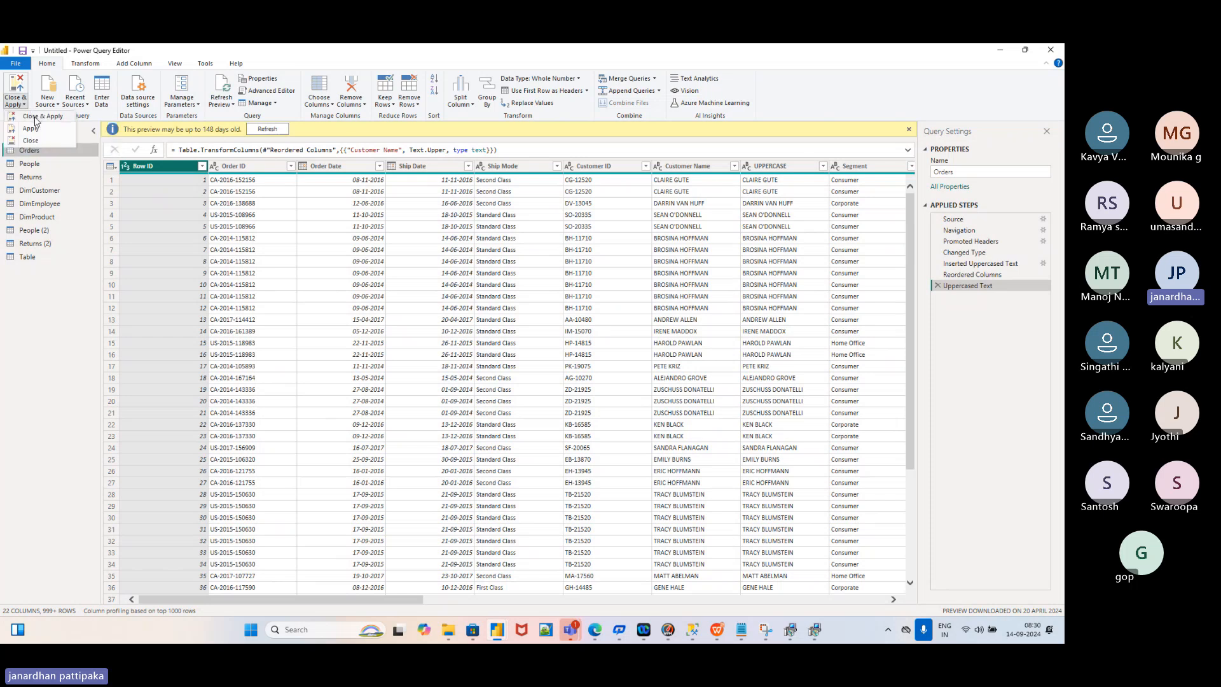
click(37, 119)
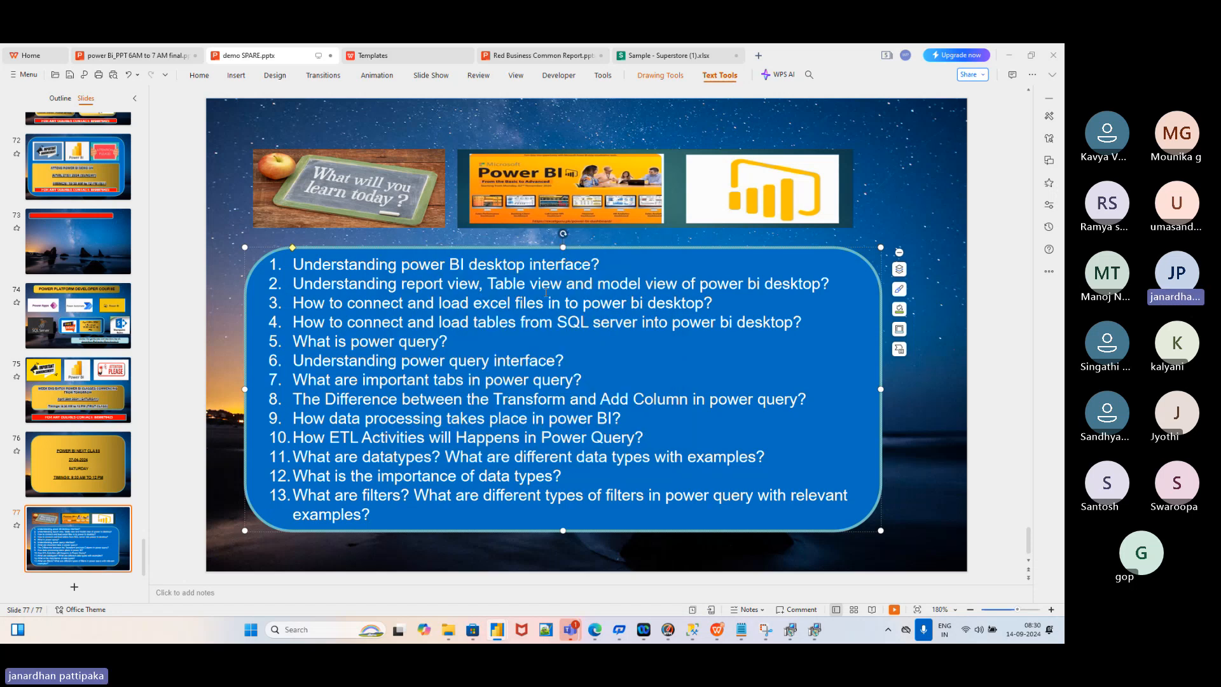
Bring the Power BI report window forward and deselect the Sum of Sales by Region pie chart
mouse_move(499, 630)
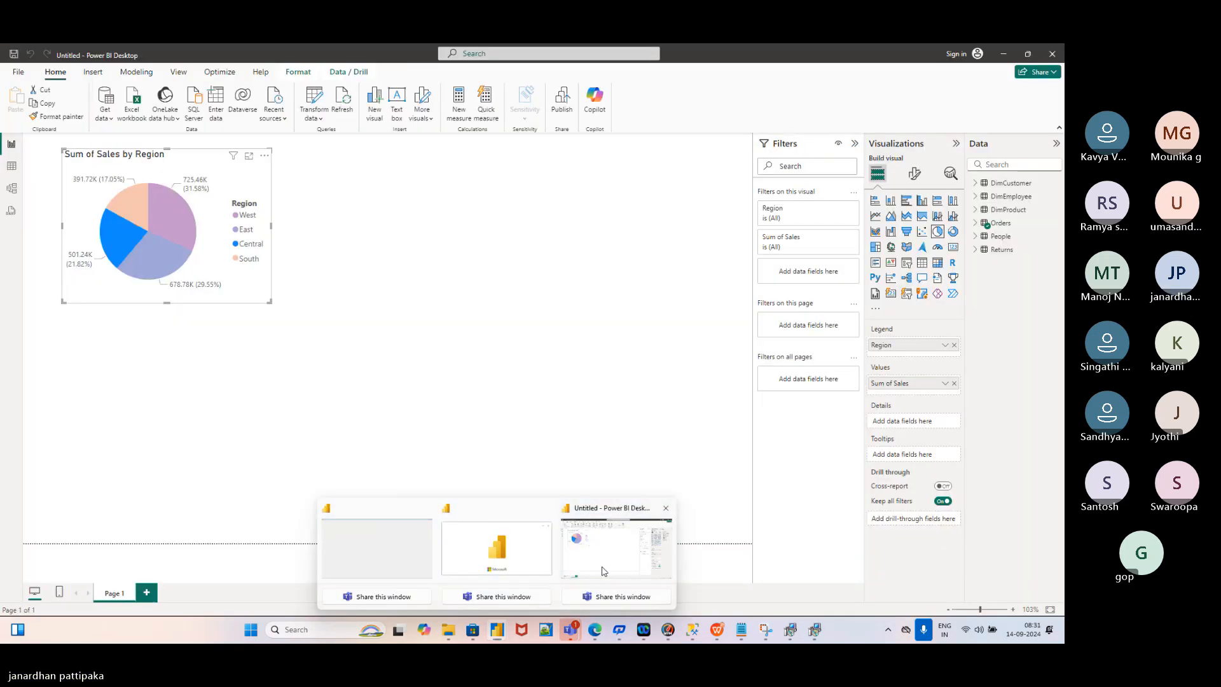
click(604, 571)
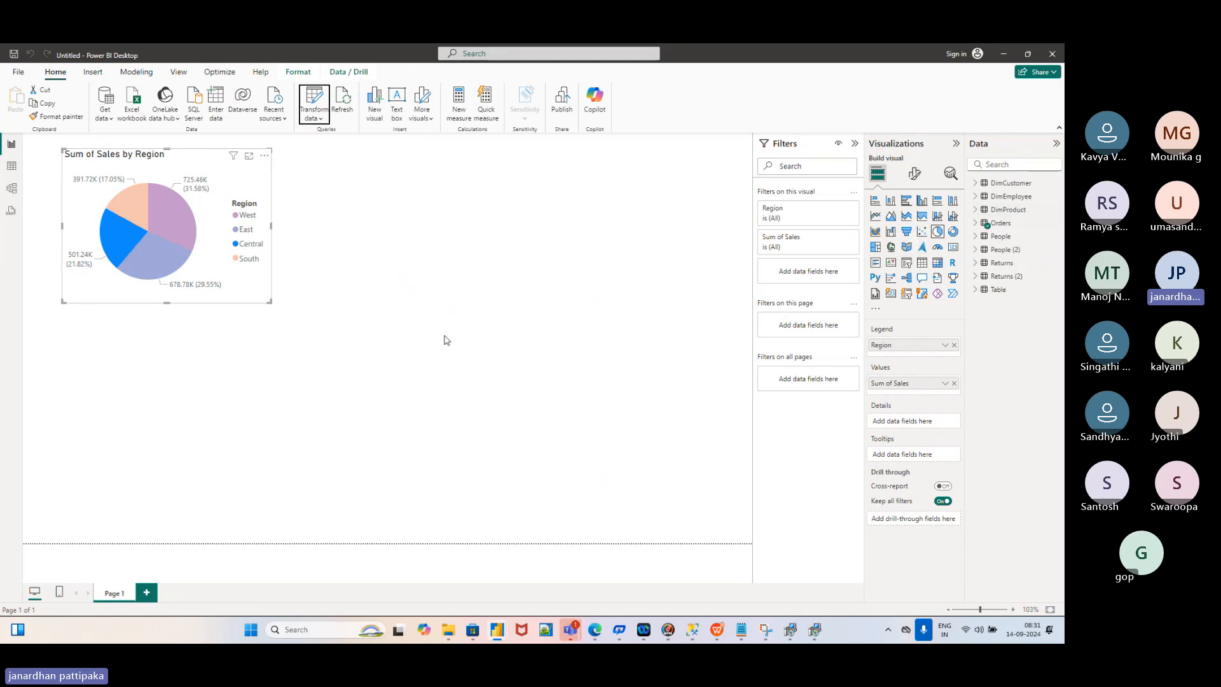
click(222, 404)
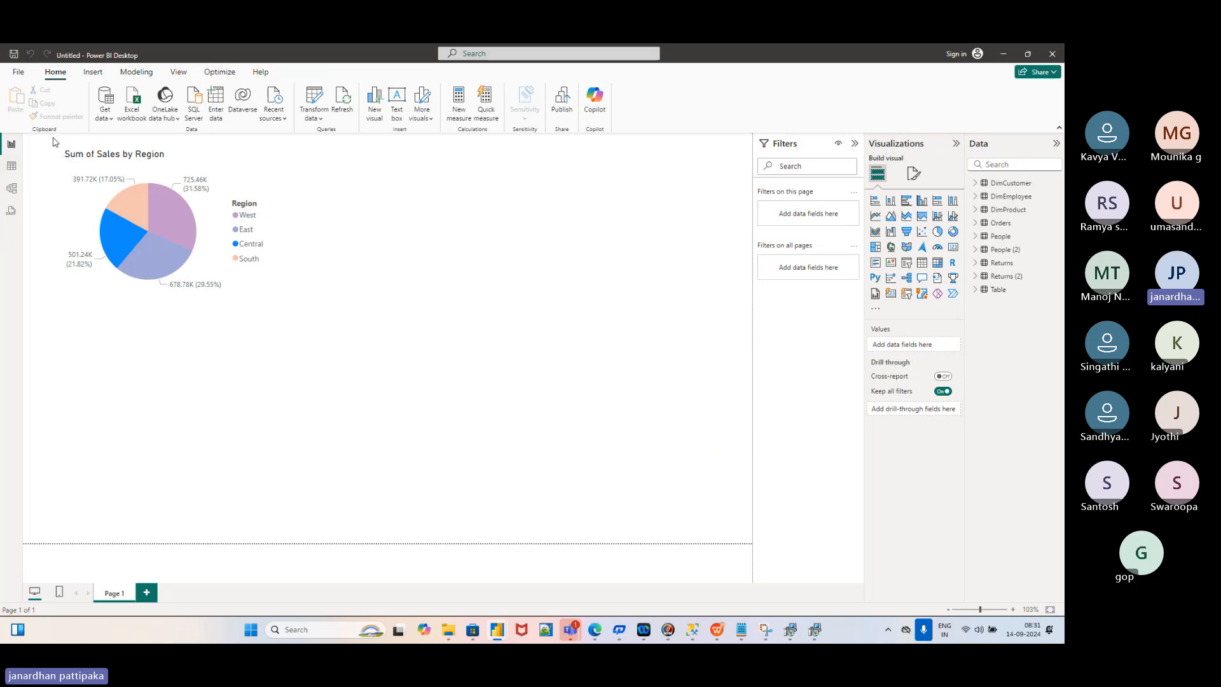
Choose SQL Server from the common data sources, leaving Server and Database empty with Import mode
click(112, 121)
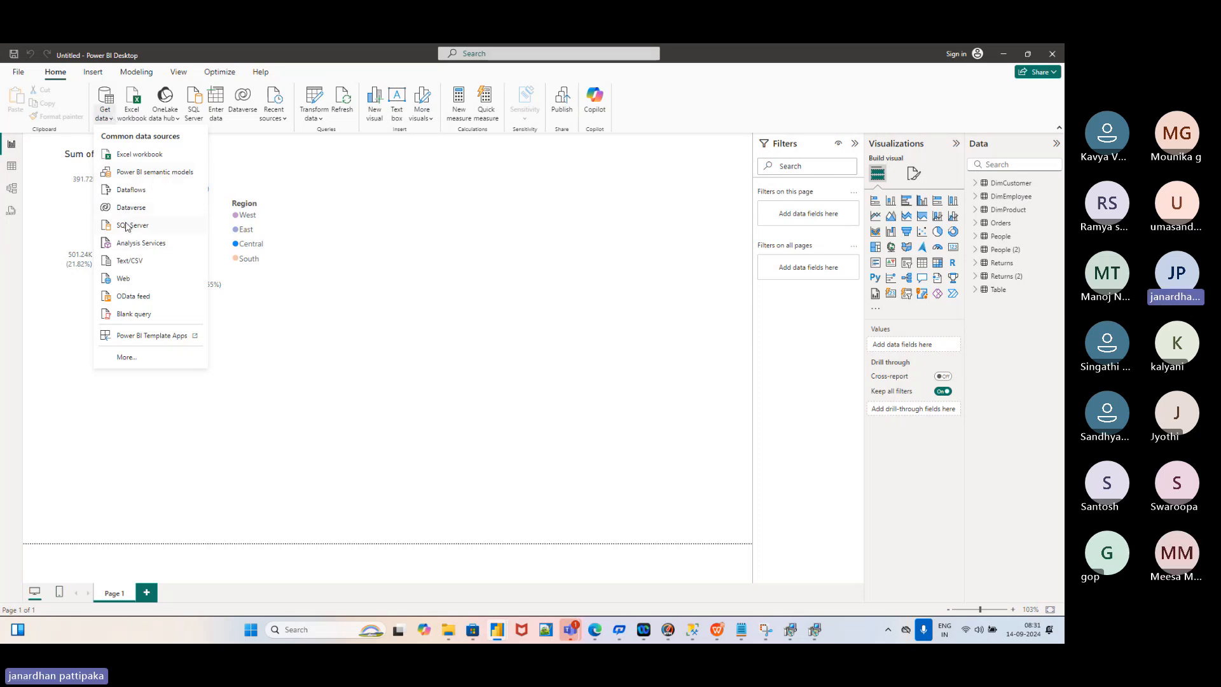
key(Escape)
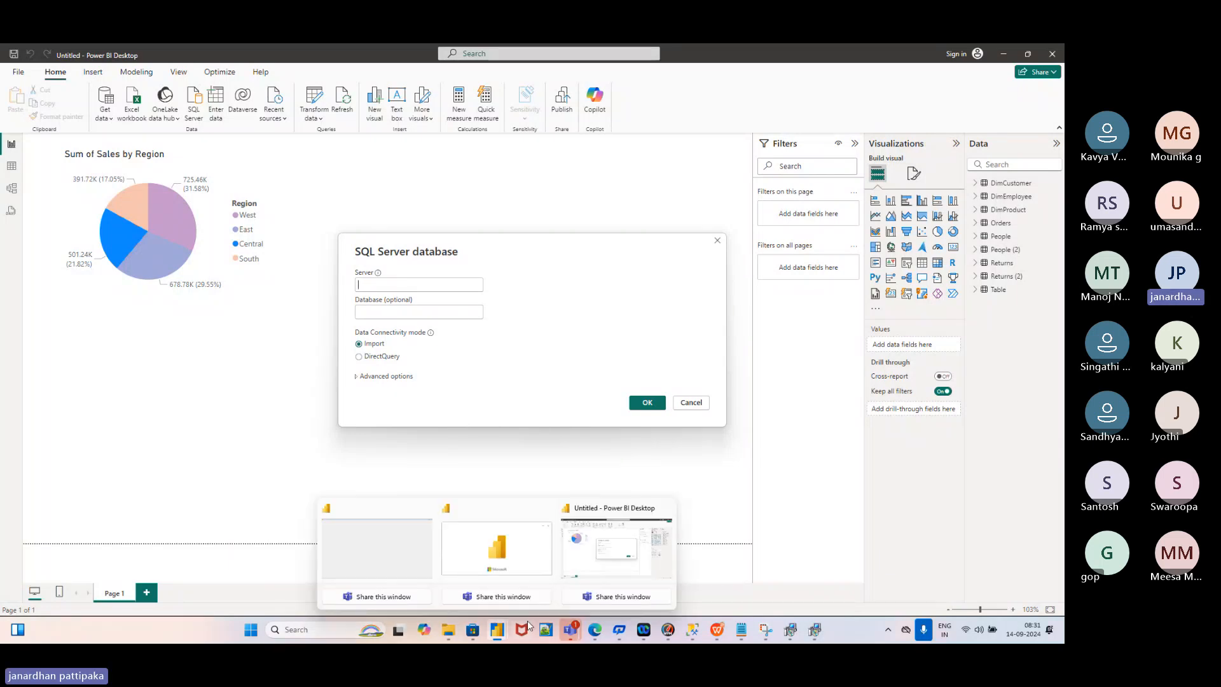
mouse_move(692, 629)
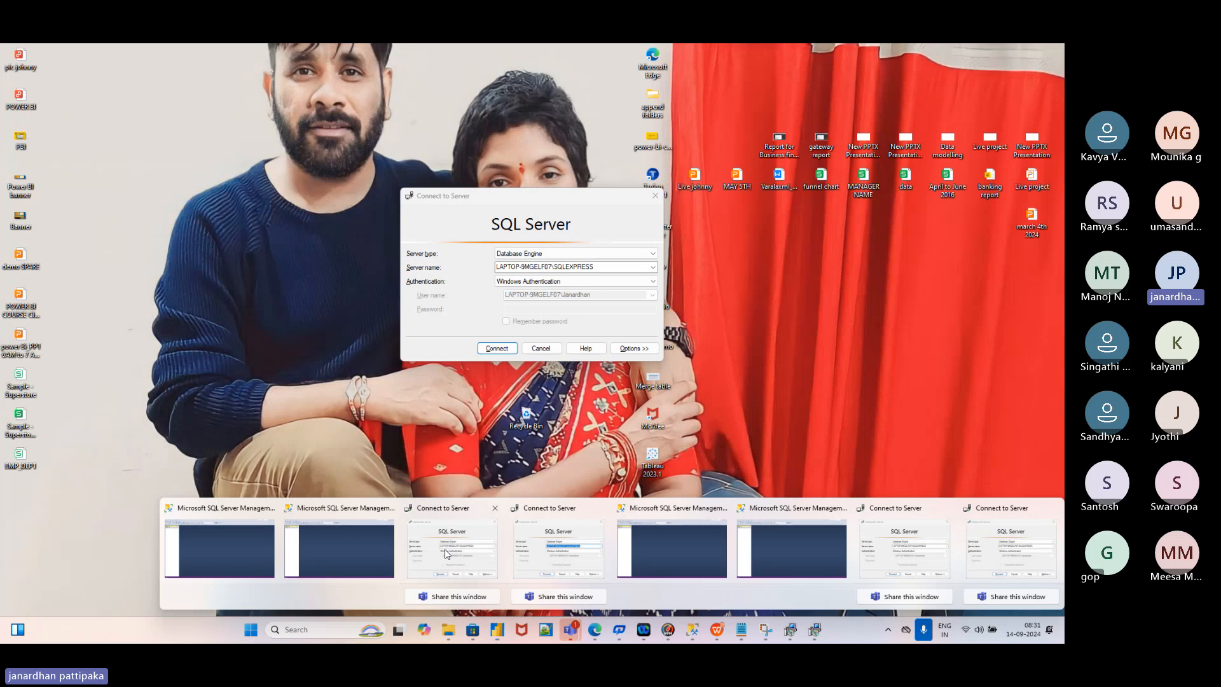
Paste the local SQLEXPRESS server name from SSMS into the Server field and connect
click(449, 549)
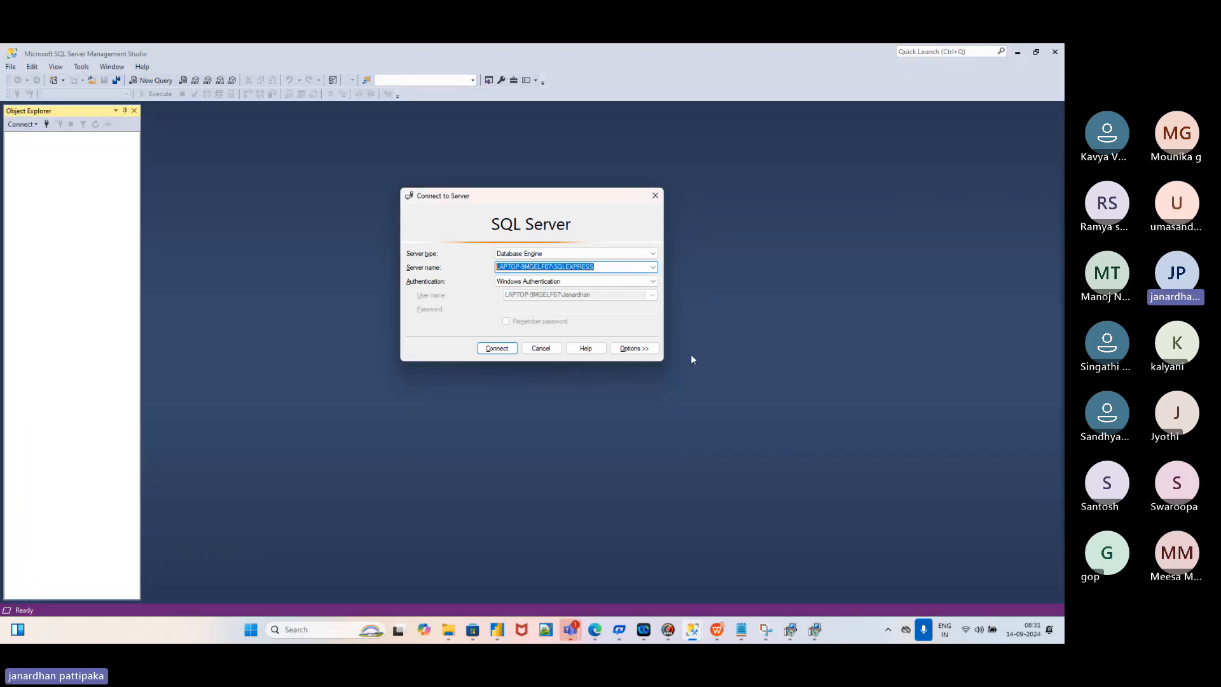
key(alt+Tab)
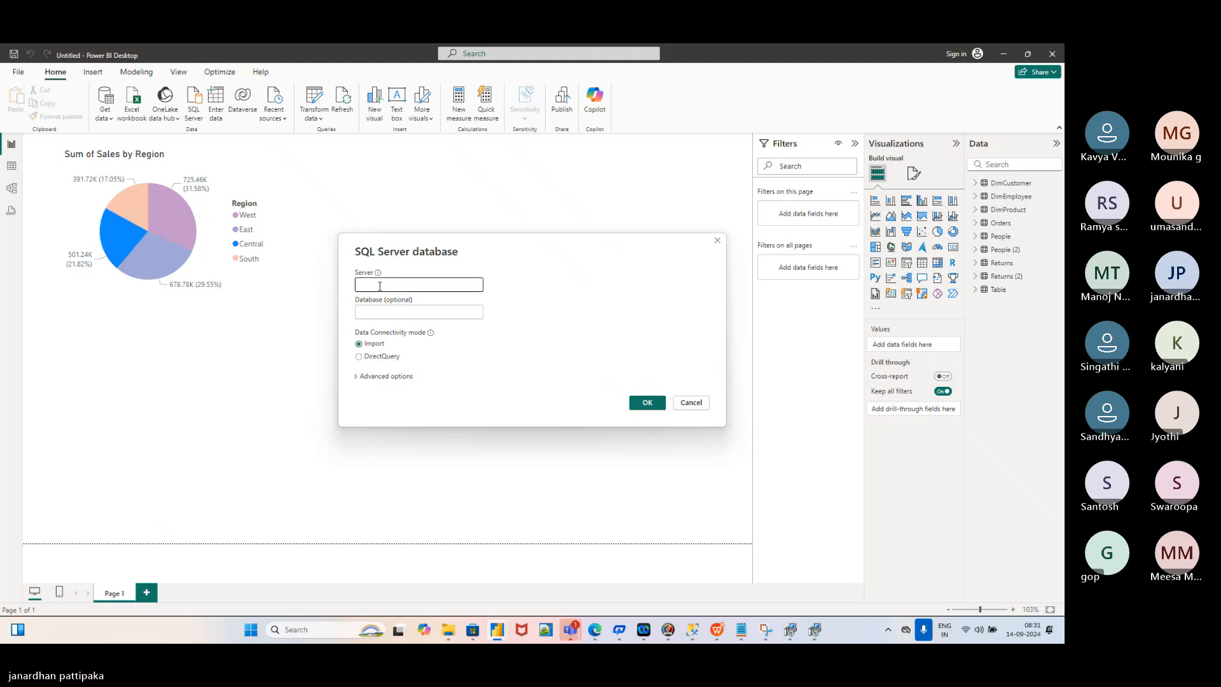
text(LAPTOP-9MGELF07\SQLEXPRESS)
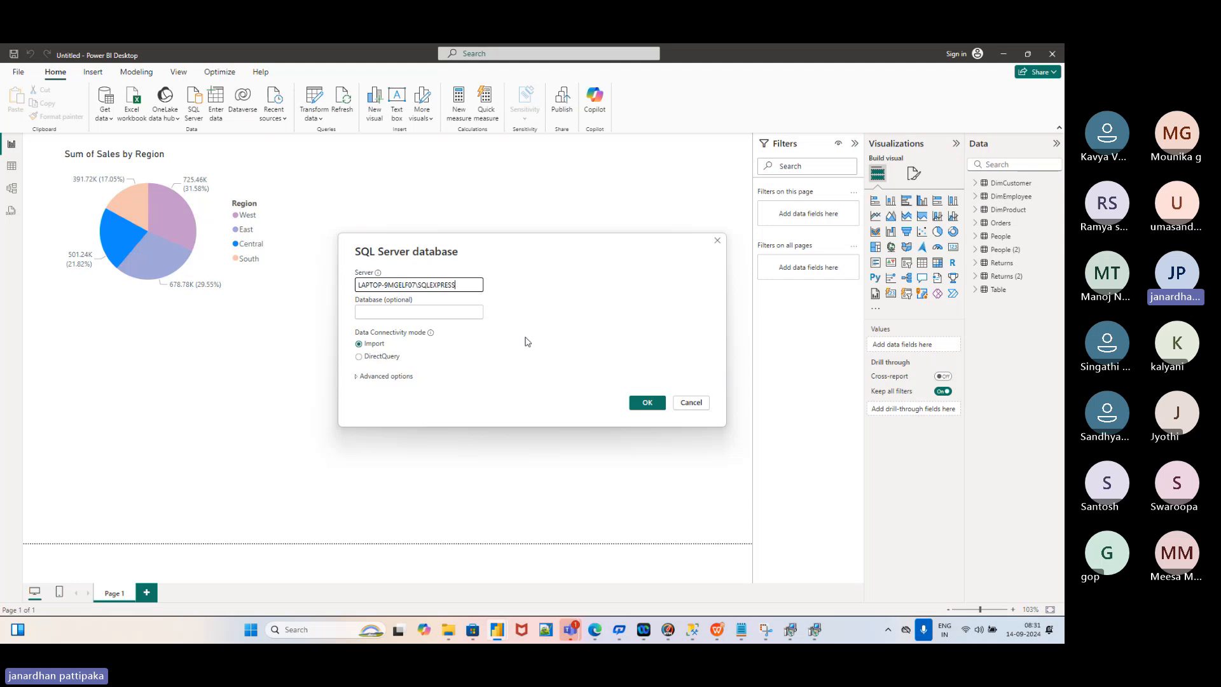
key(alt+Tab)
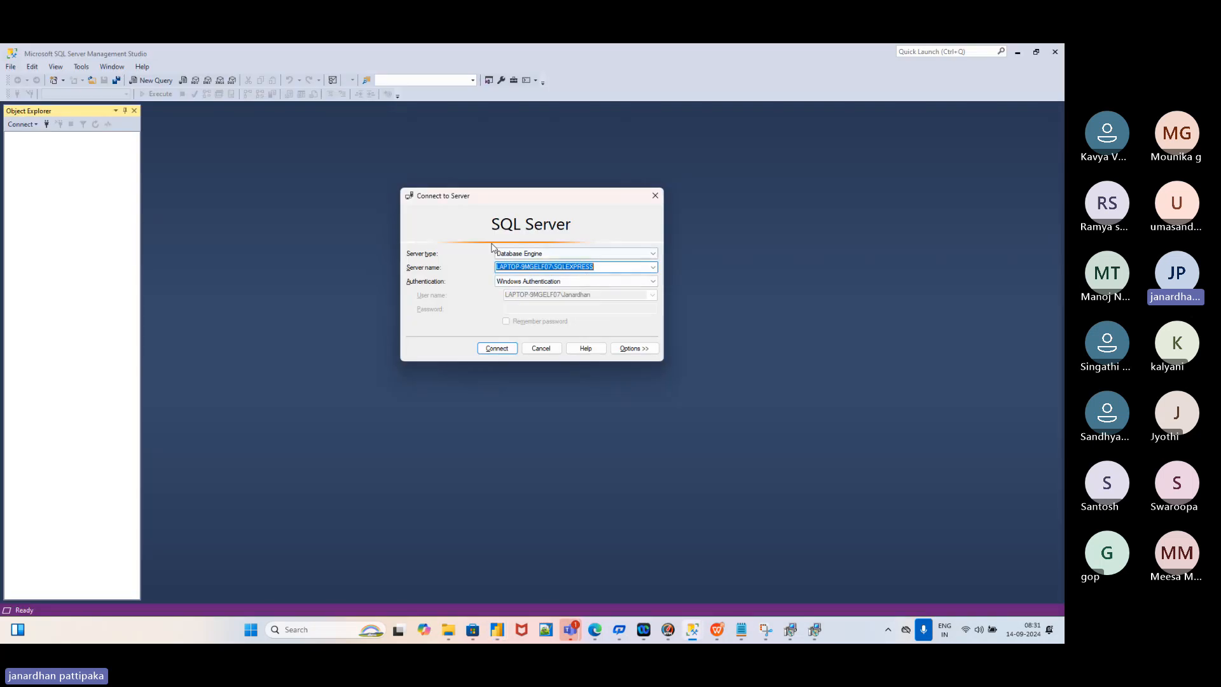
key(alt+Tab)
key(alt+Tab)
key(alt+Tab)
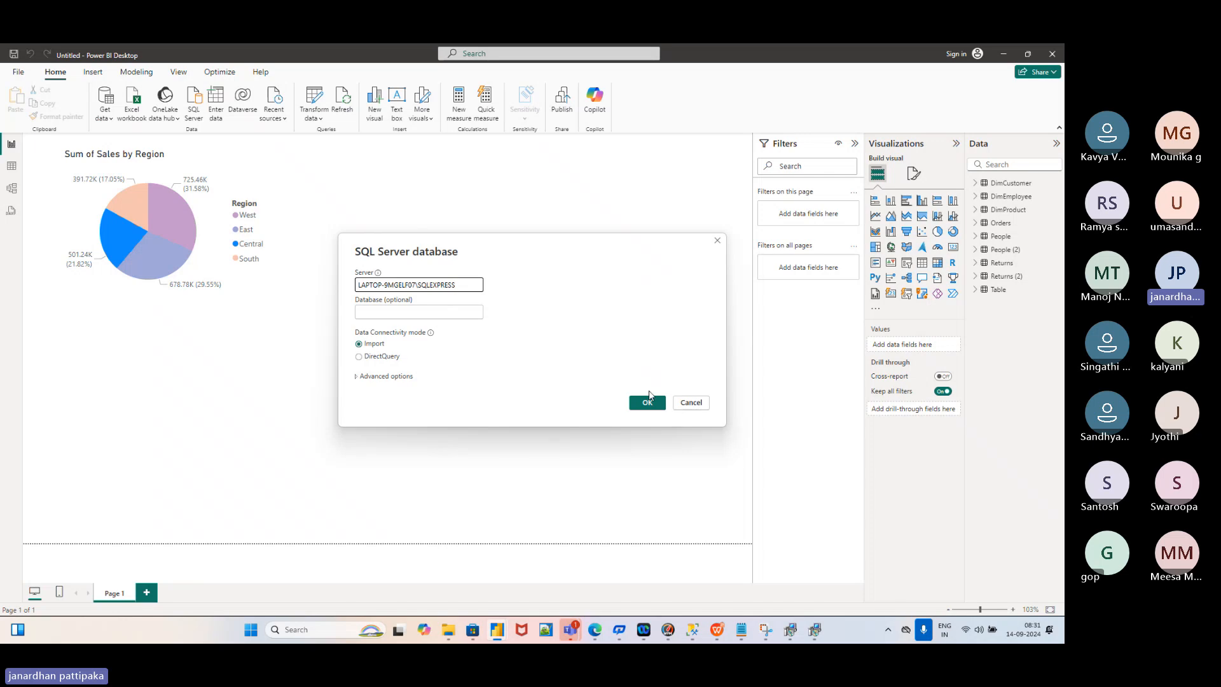
click(647, 404)
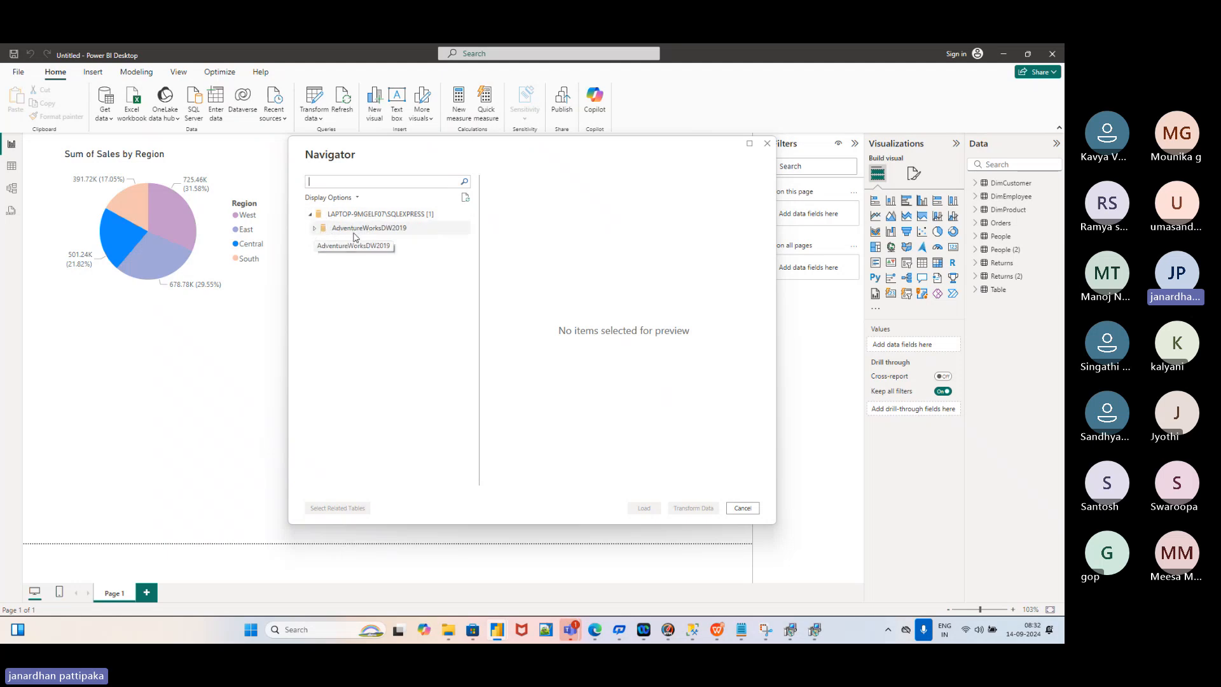
Expand AdventureWorksDW2019 in Navigator, preview DimGeography, and scroll through the table list
click(315, 230)
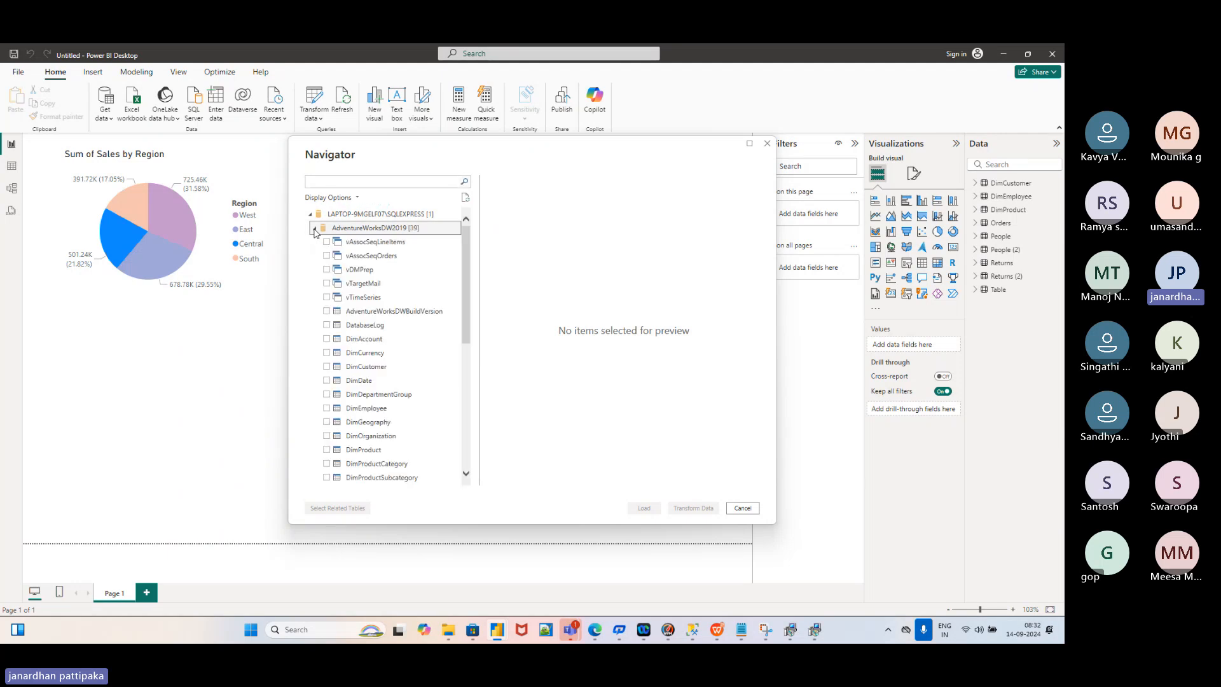
scroll(386, 379, down, 1)
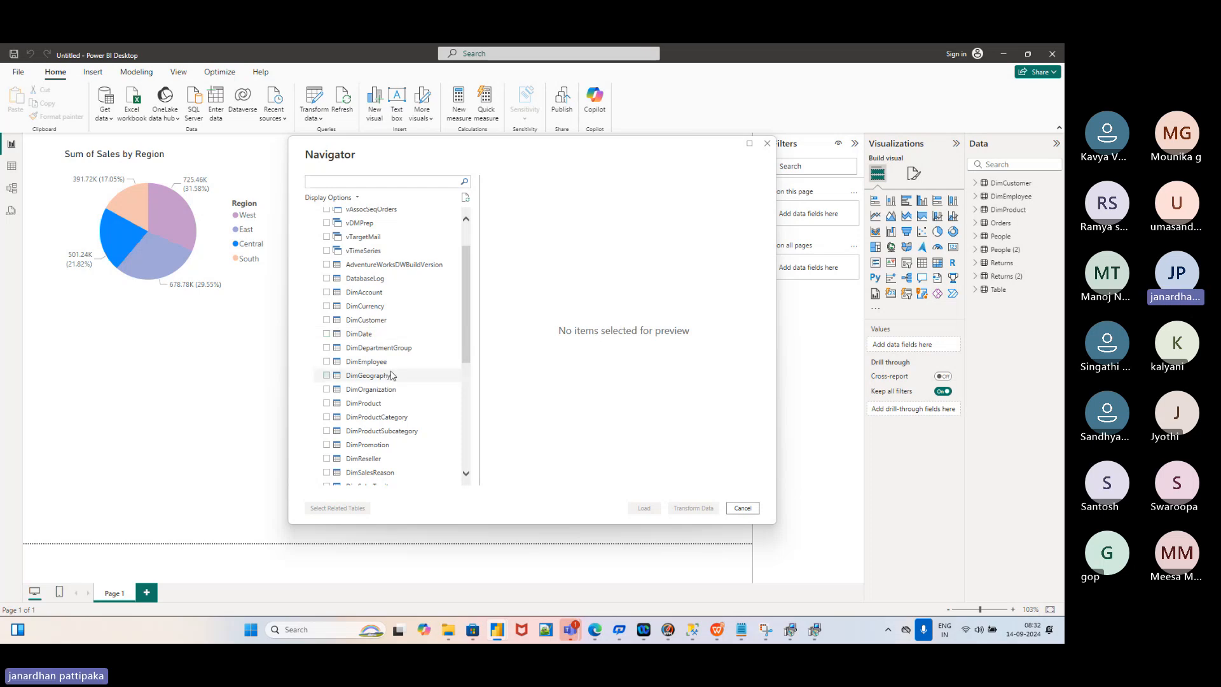
click(327, 376)
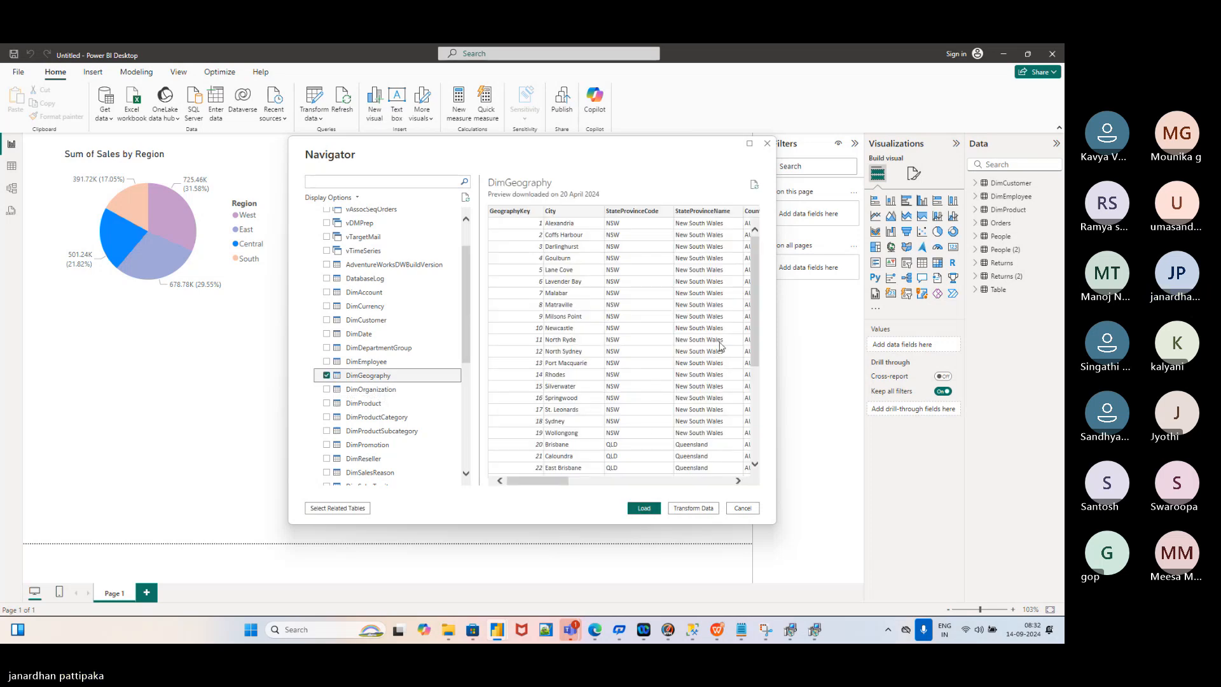
mouse_move(755, 317)
mouse_down()
mouse_move(755, 447)
mouse_move(757, 318)
mouse_up()
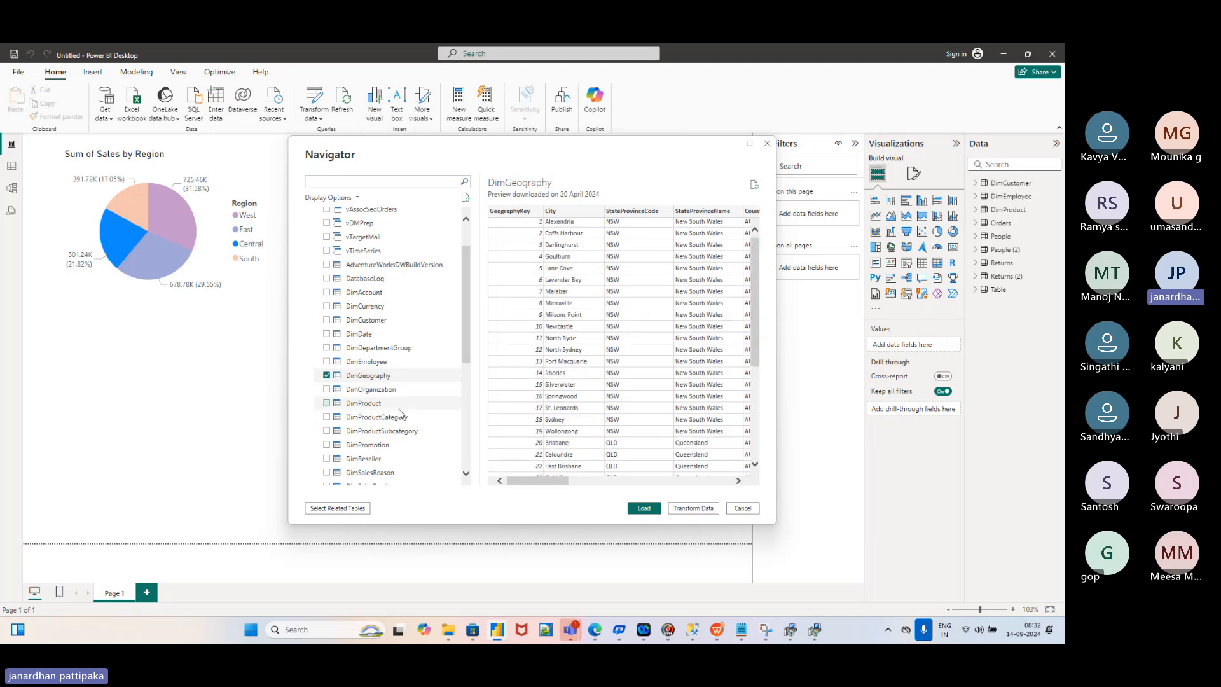
click(327, 376)
scroll(386, 424, down, 1)
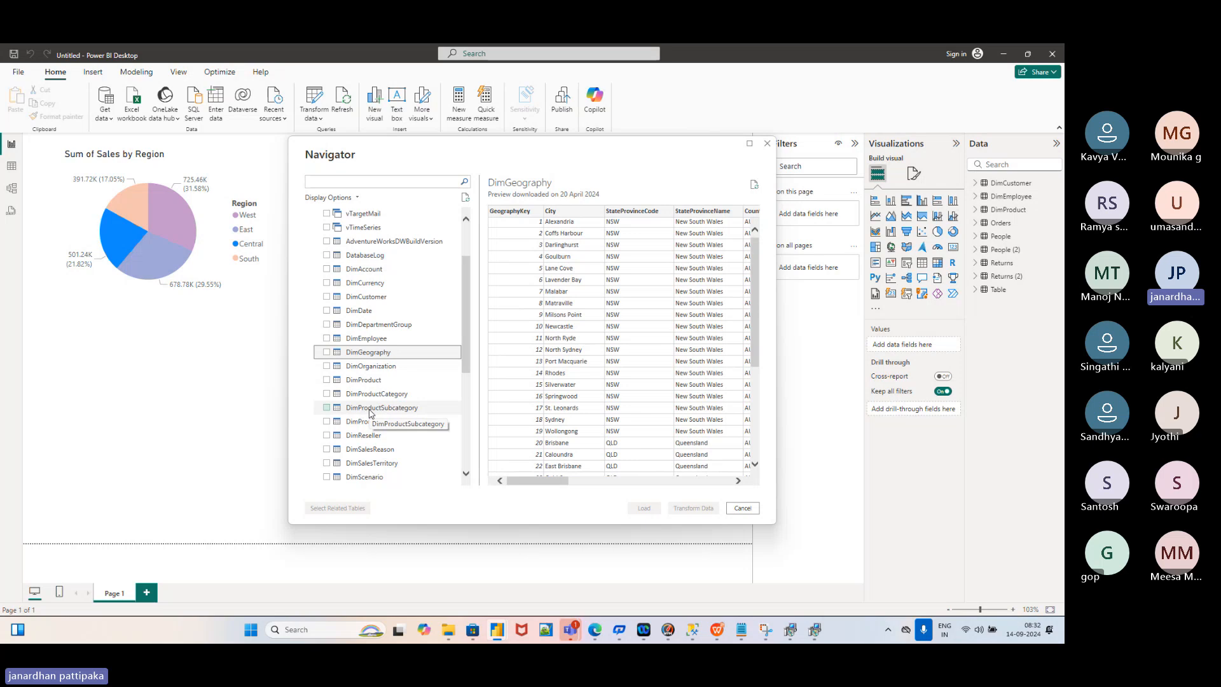
scroll(352, 421, down, 3)
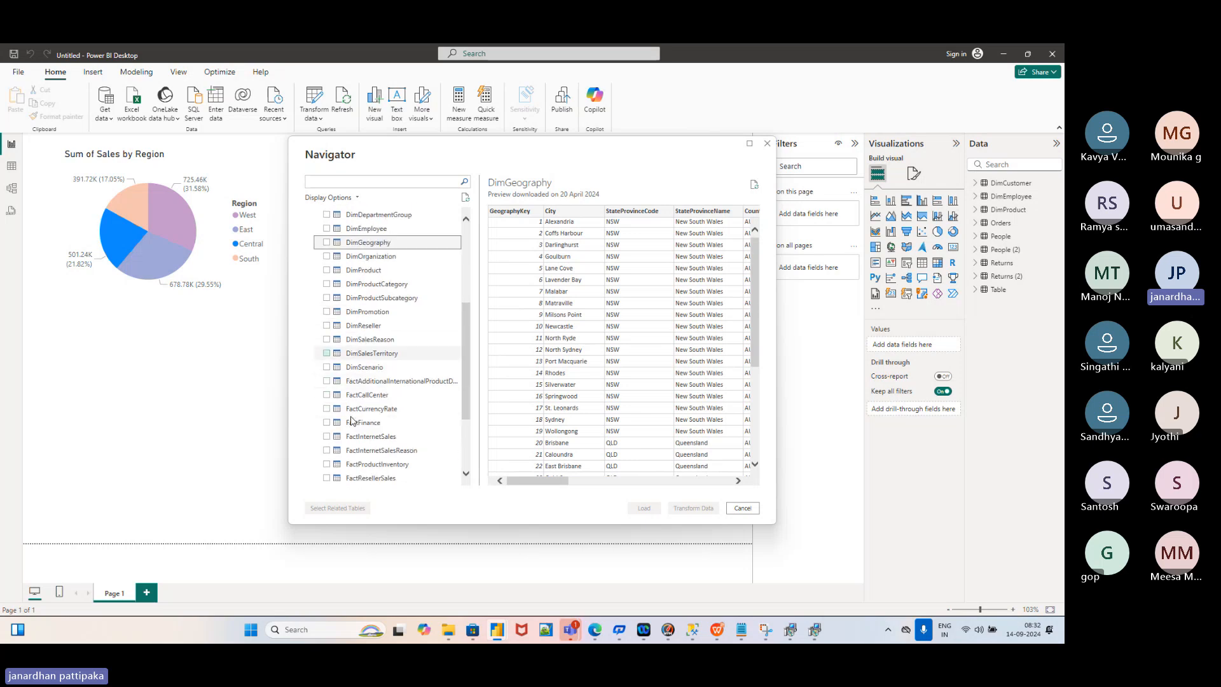
scroll(385, 412, down, 2)
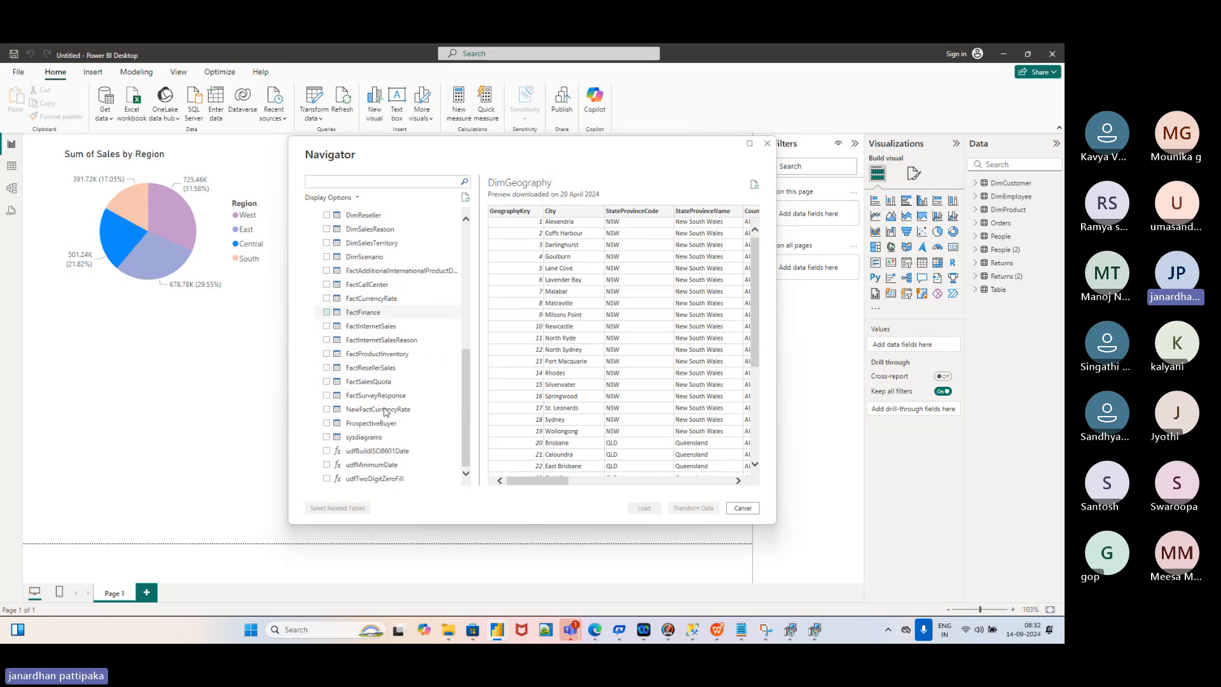
scroll(385, 412, up, 2)
scroll(385, 412, up, 3)
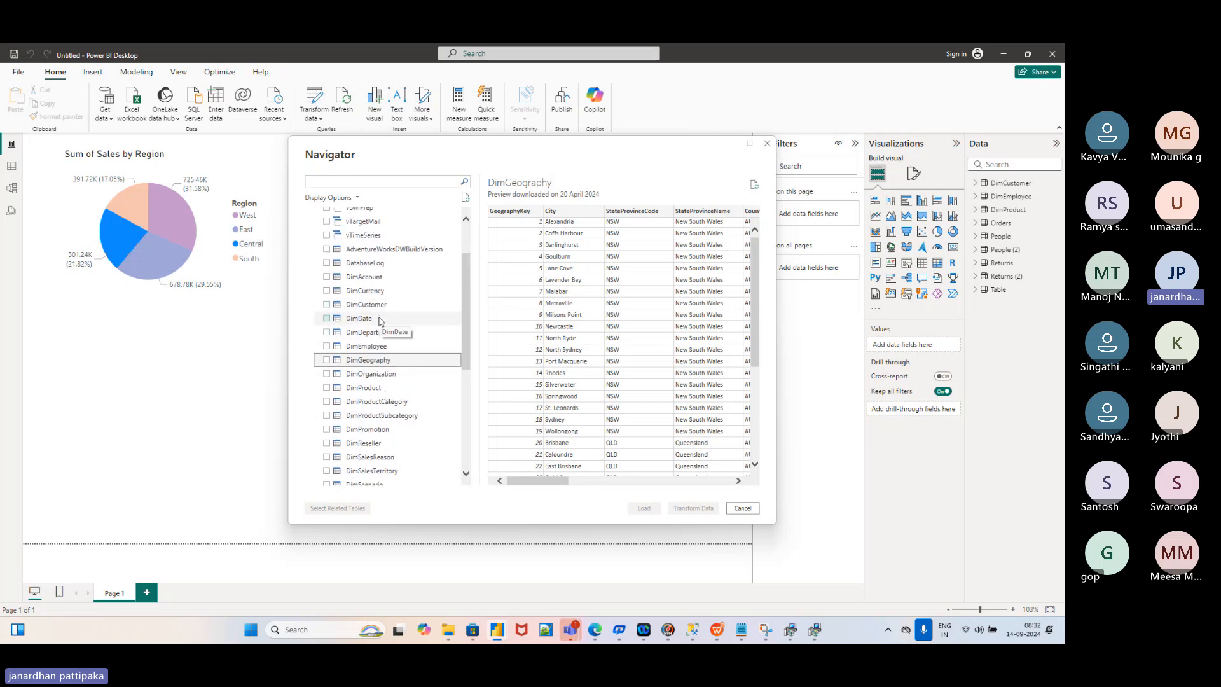
scroll(380, 321, down, 1)
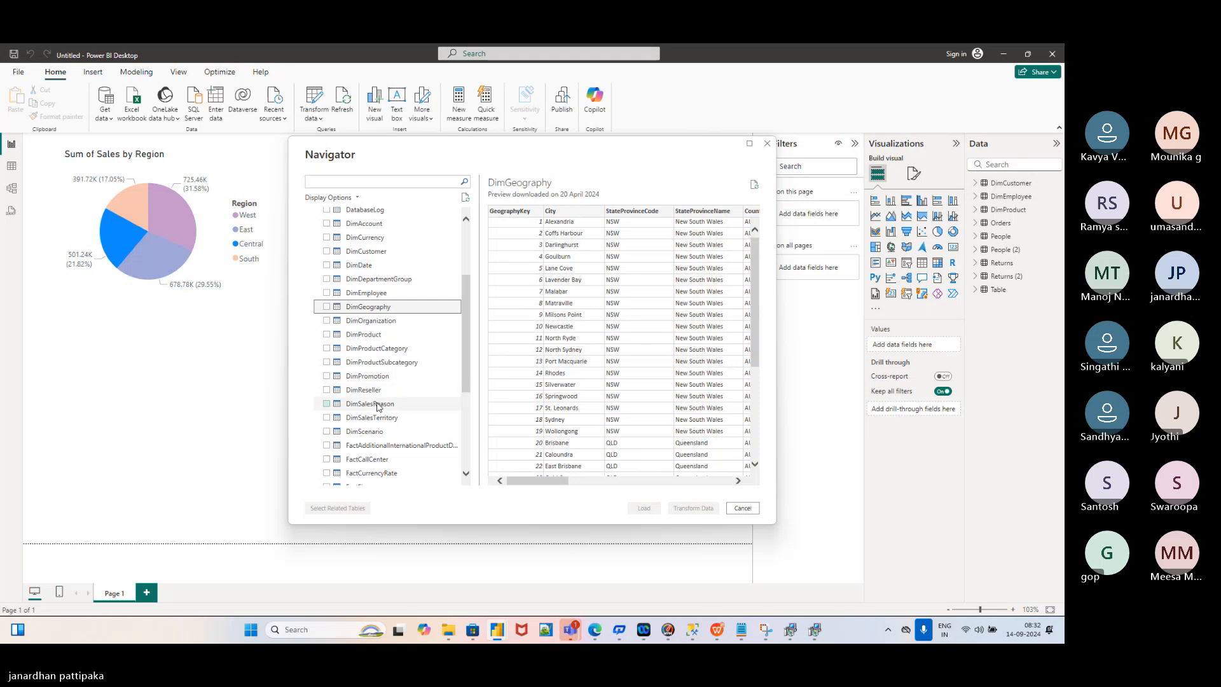
scroll(377, 406, down, 1)
scroll(362, 394, down, 1)
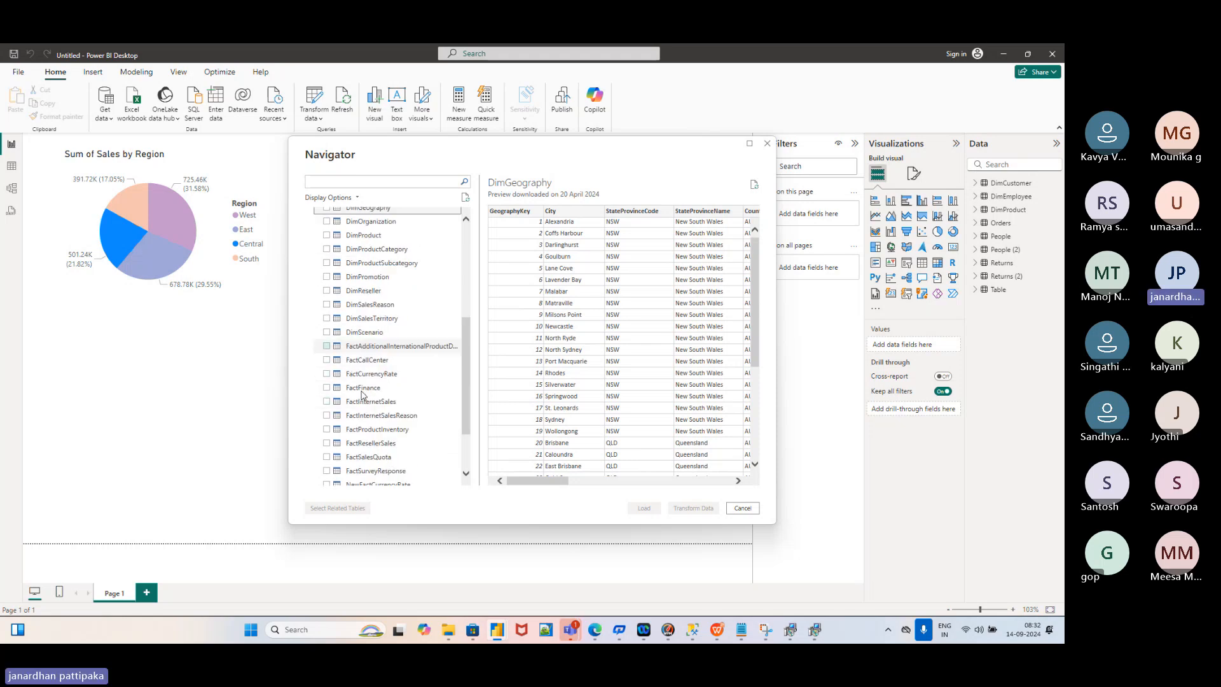
scroll(372, 401, down, 1)
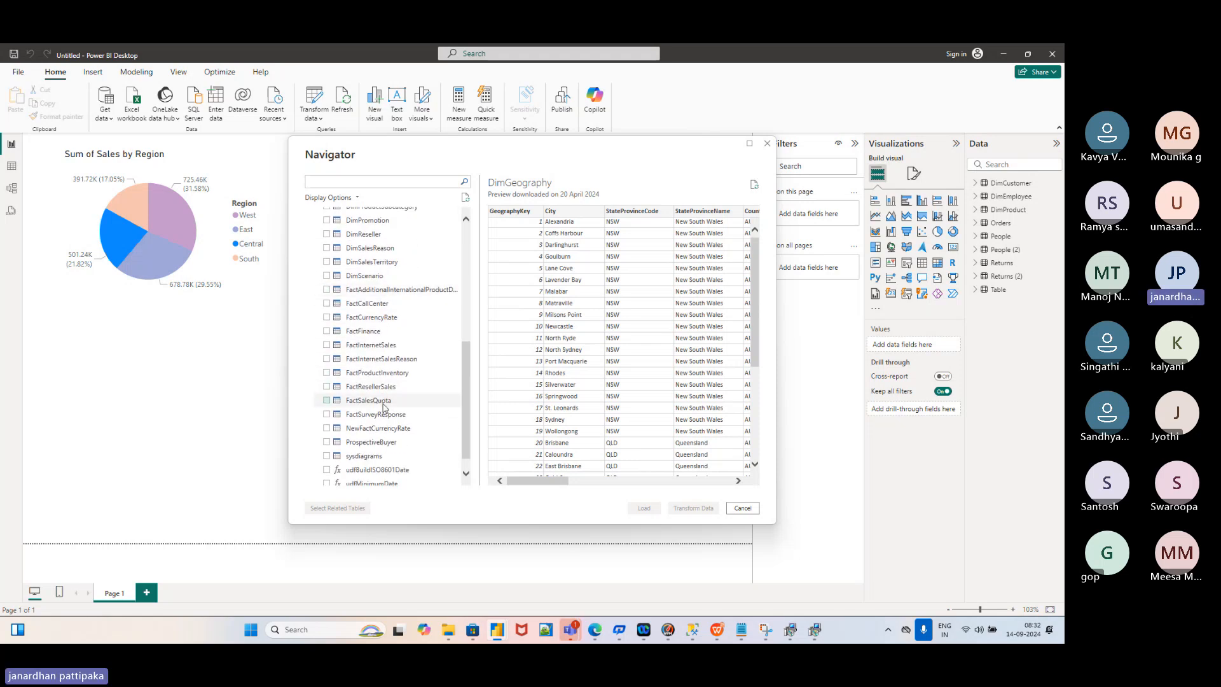
scroll(384, 407, down, 1)
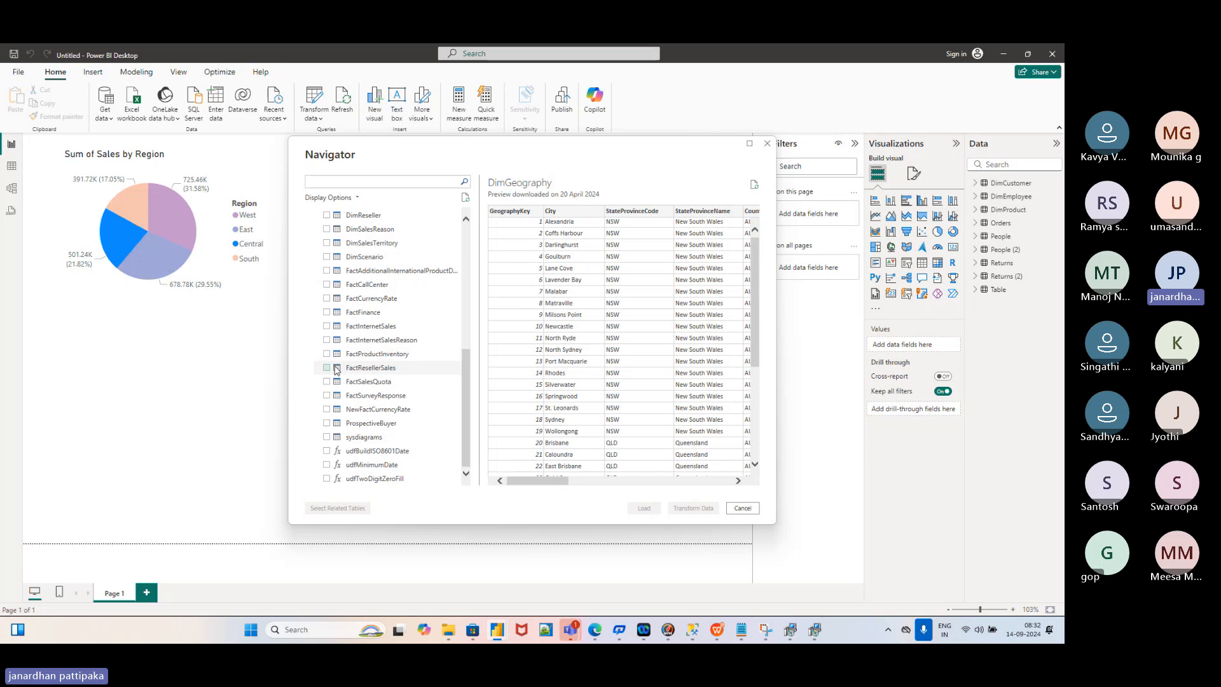
Tick FactInternetSales and load it, then dismiss the load error and pending-changes notice
click(327, 328)
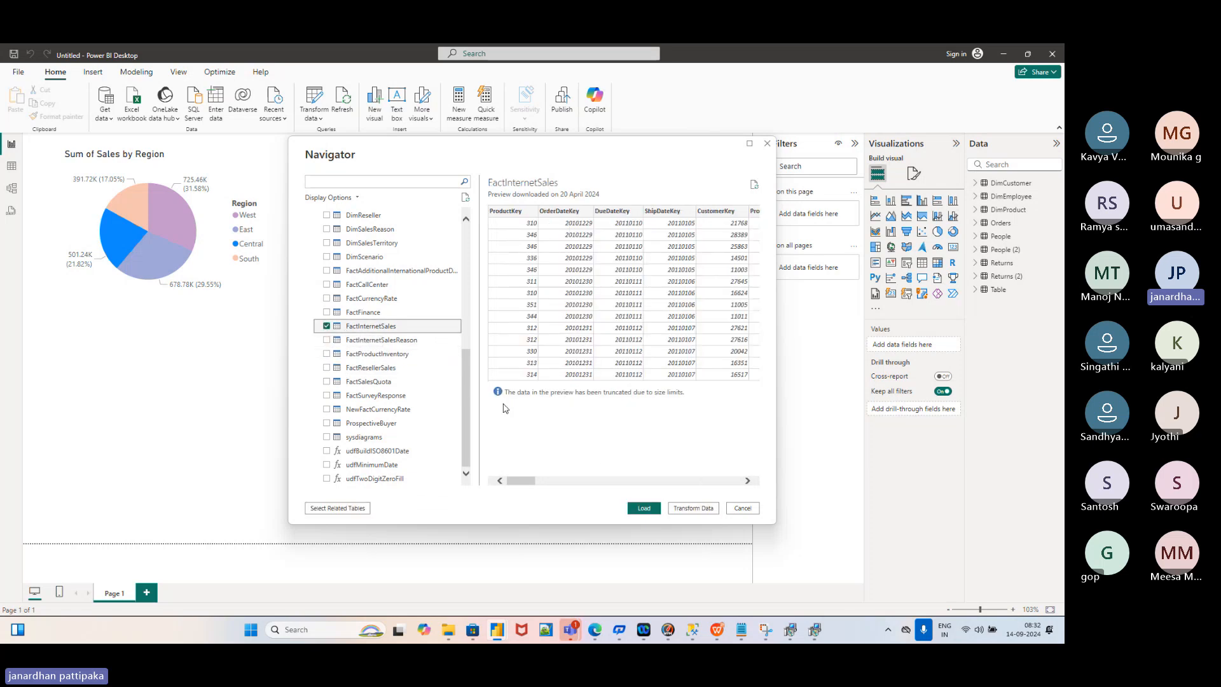
click(645, 509)
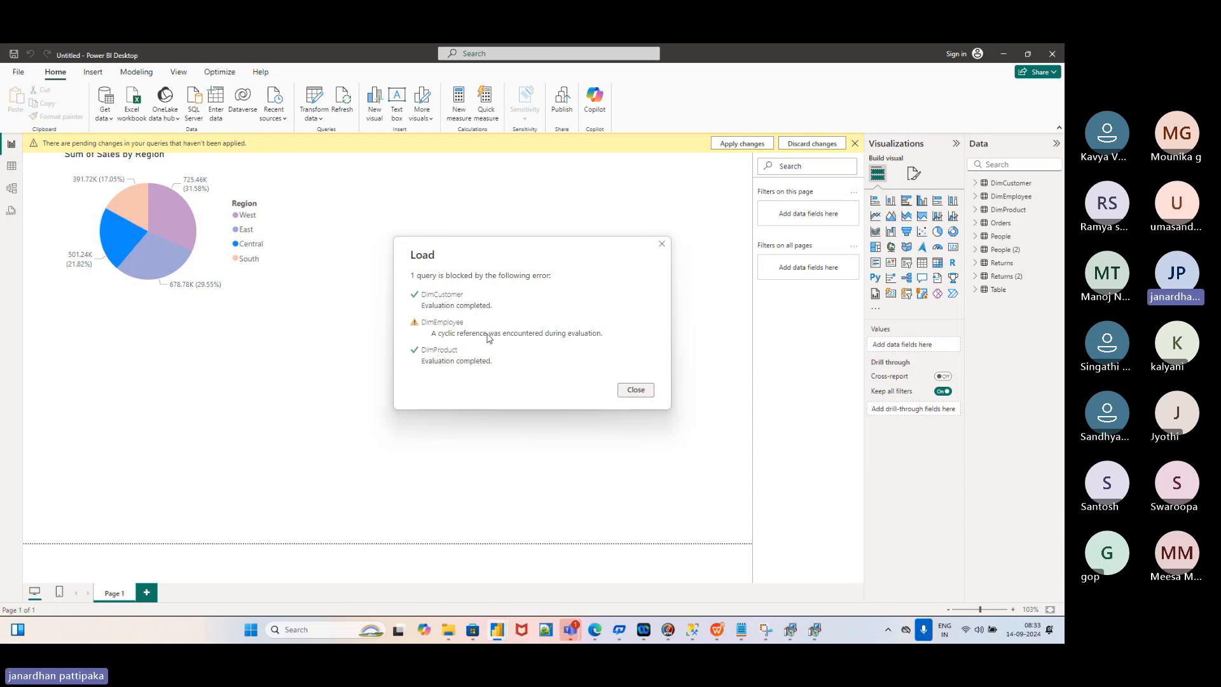
click(630, 390)
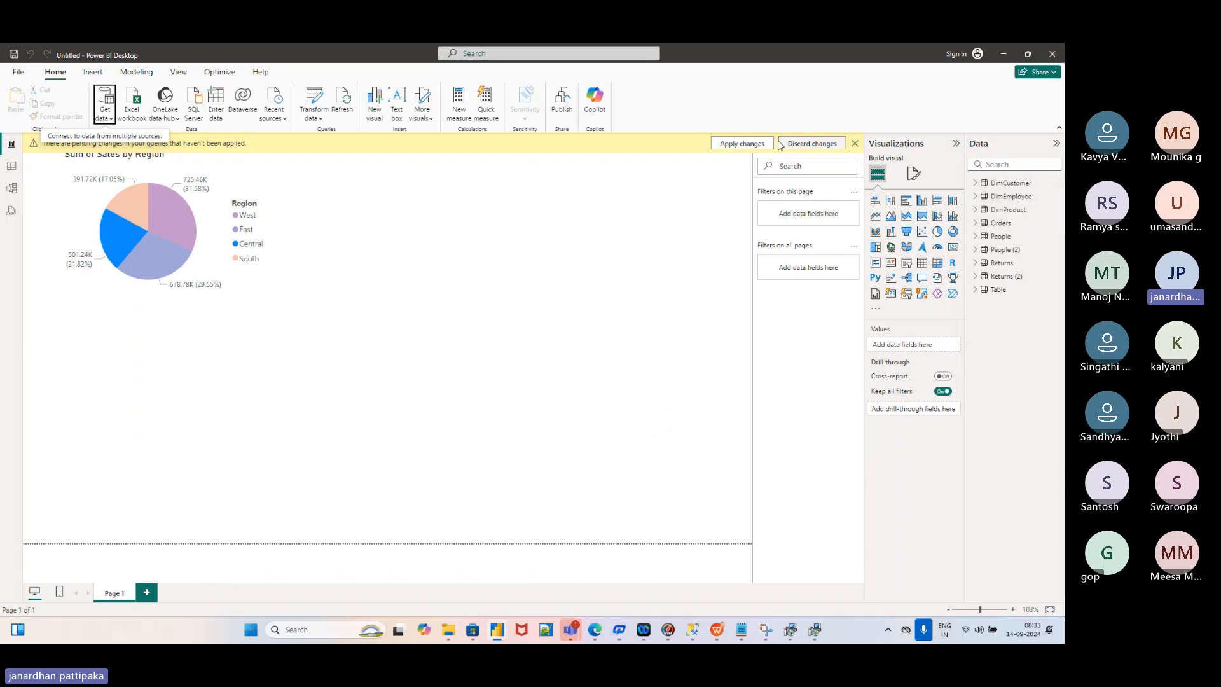
click(856, 144)
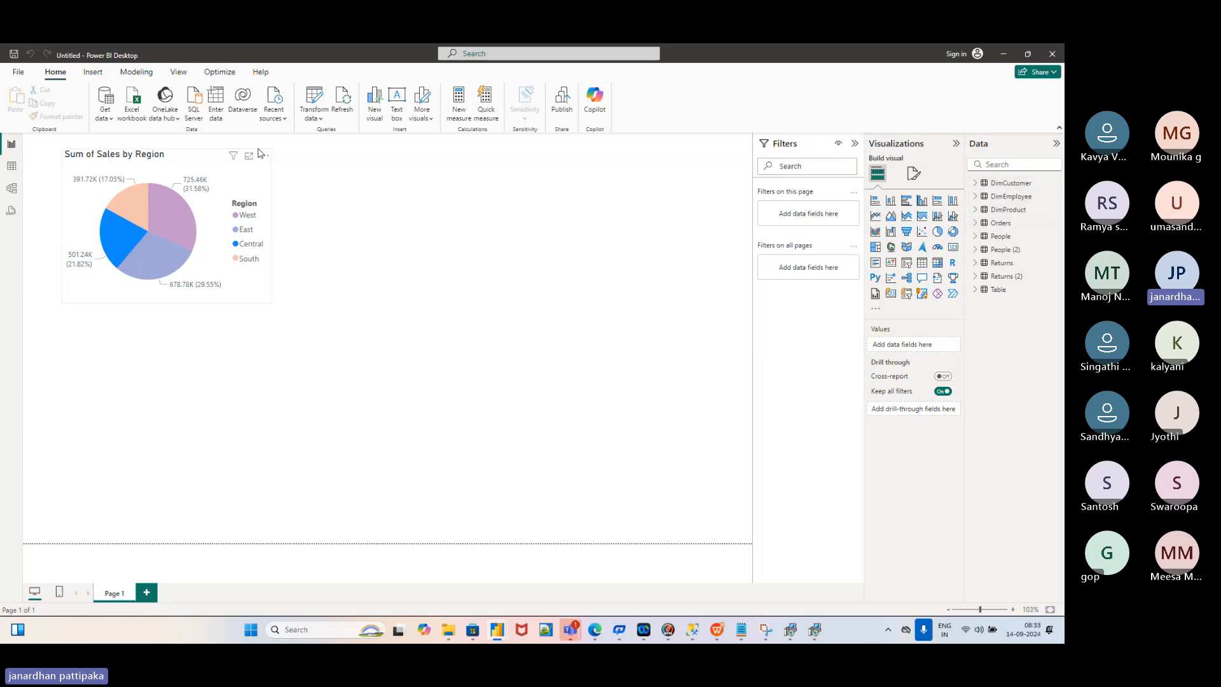
Reconnect to SQL Server with the pasted server name and load DimCustomer from AdventureWorksDW2019
click(109, 118)
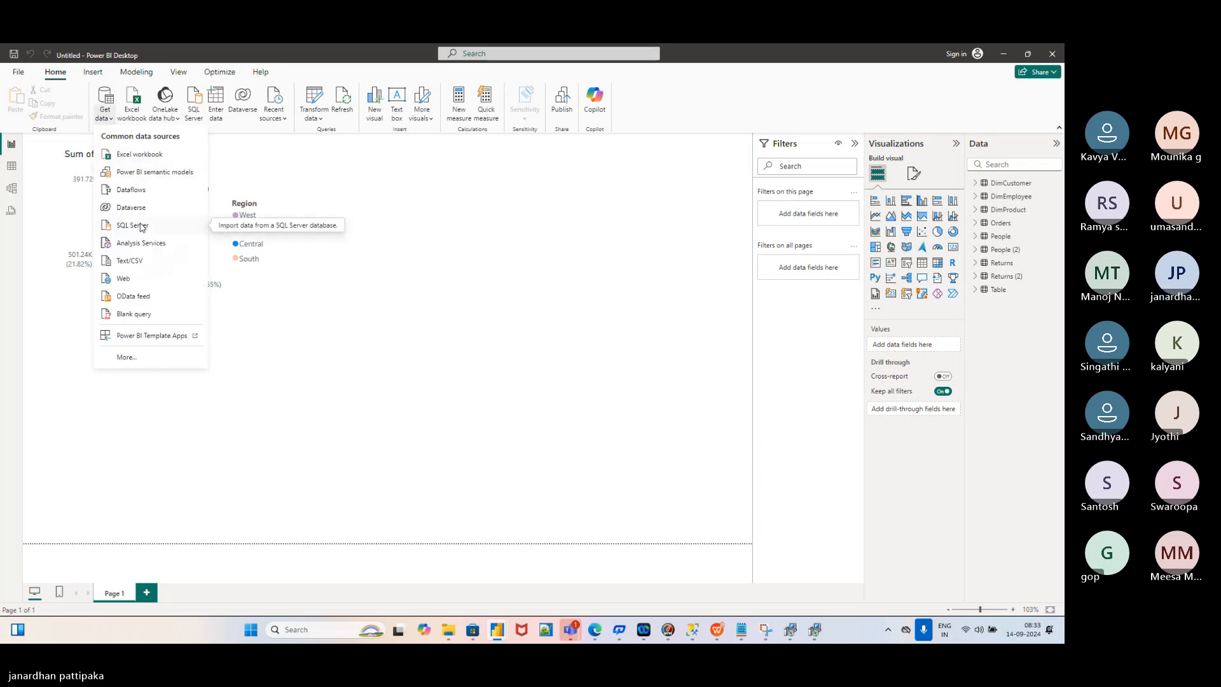
key(Escape)
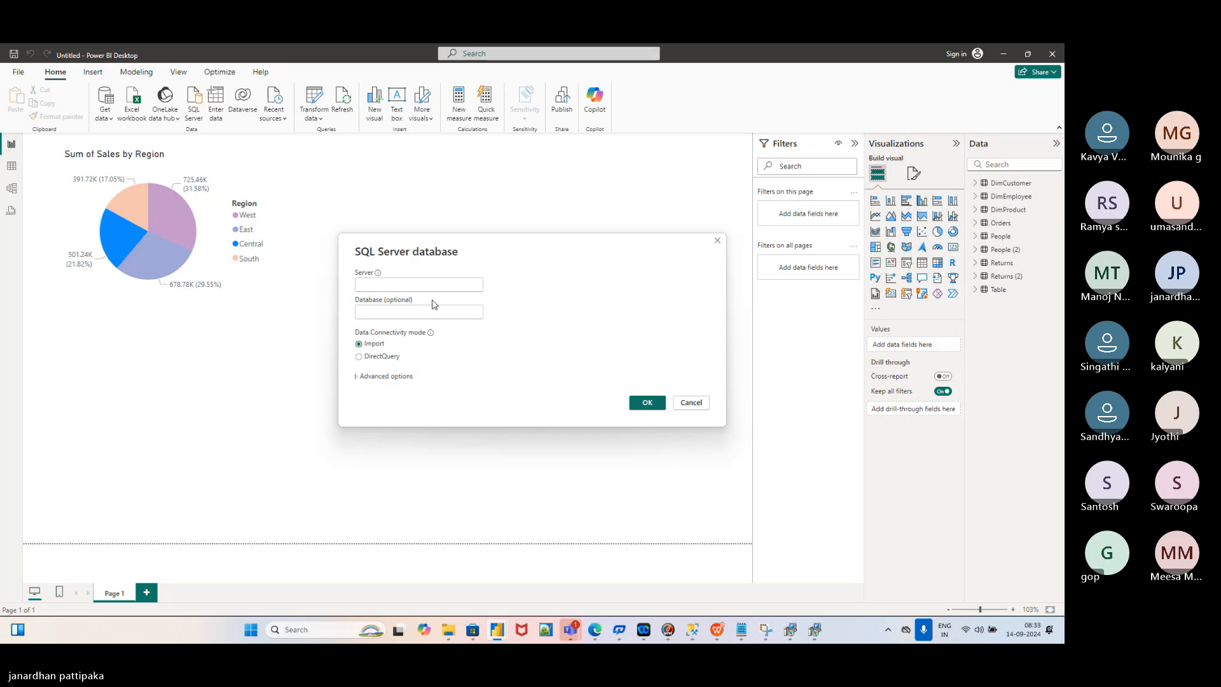
text(LAPTOP-9MGELF07\SQLEXPRESS)
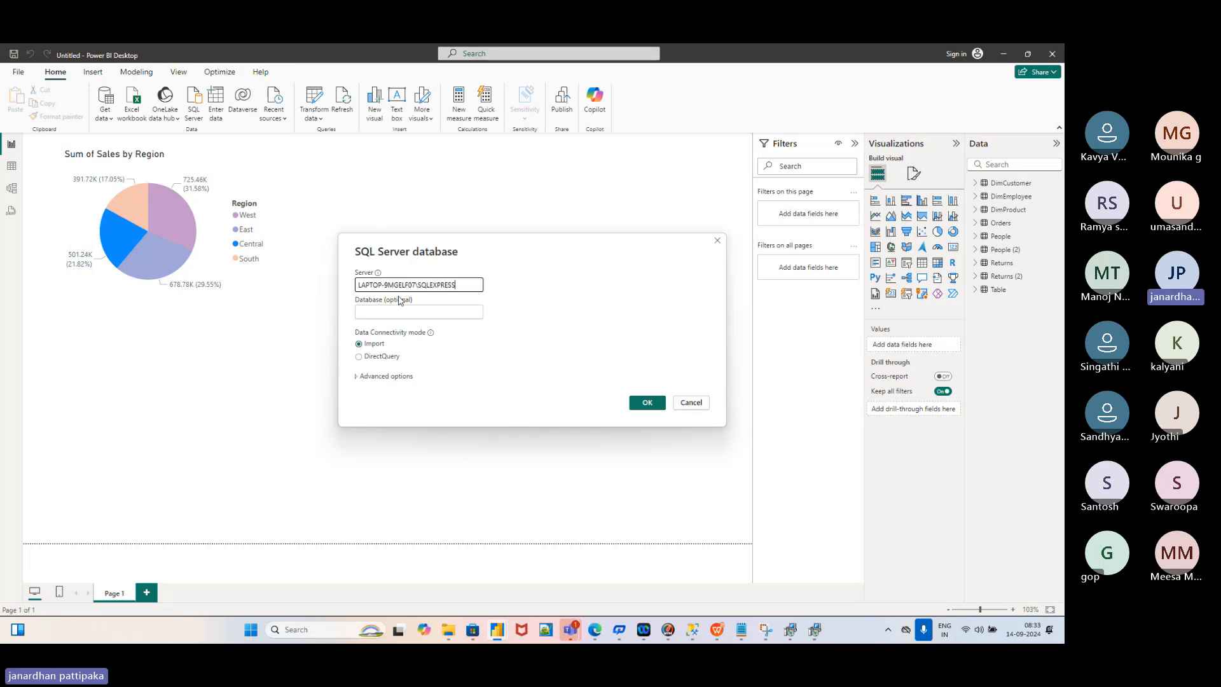
click(645, 405)
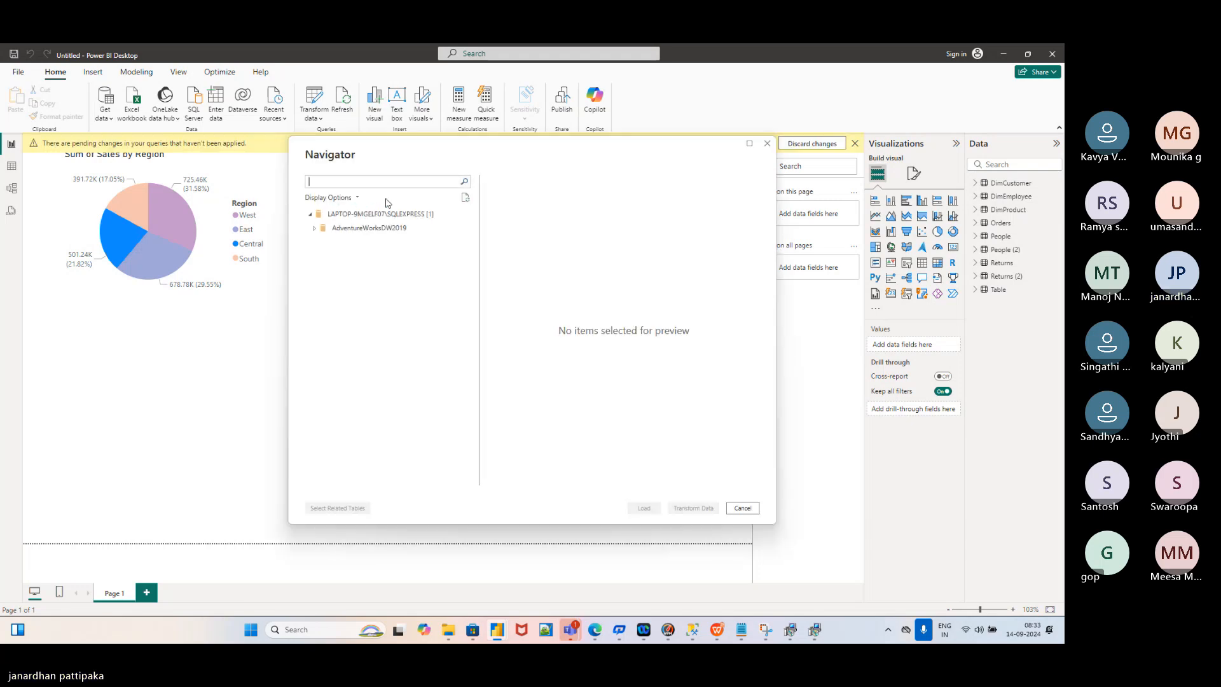
click(316, 229)
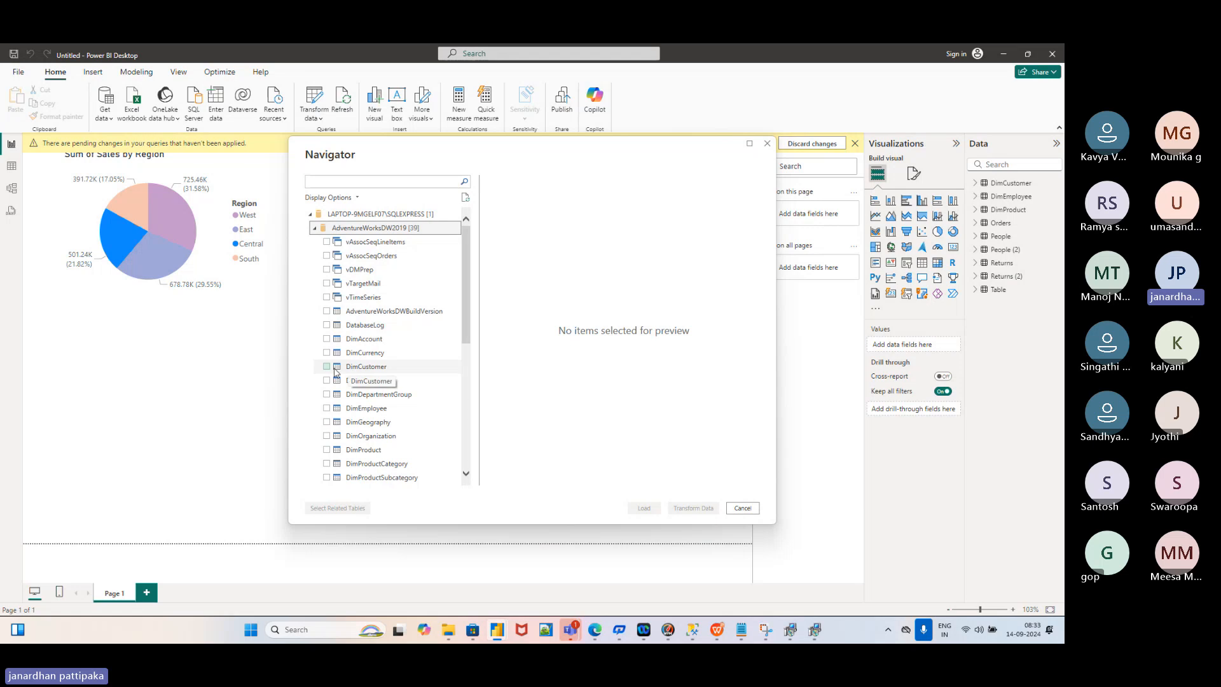
click(327, 367)
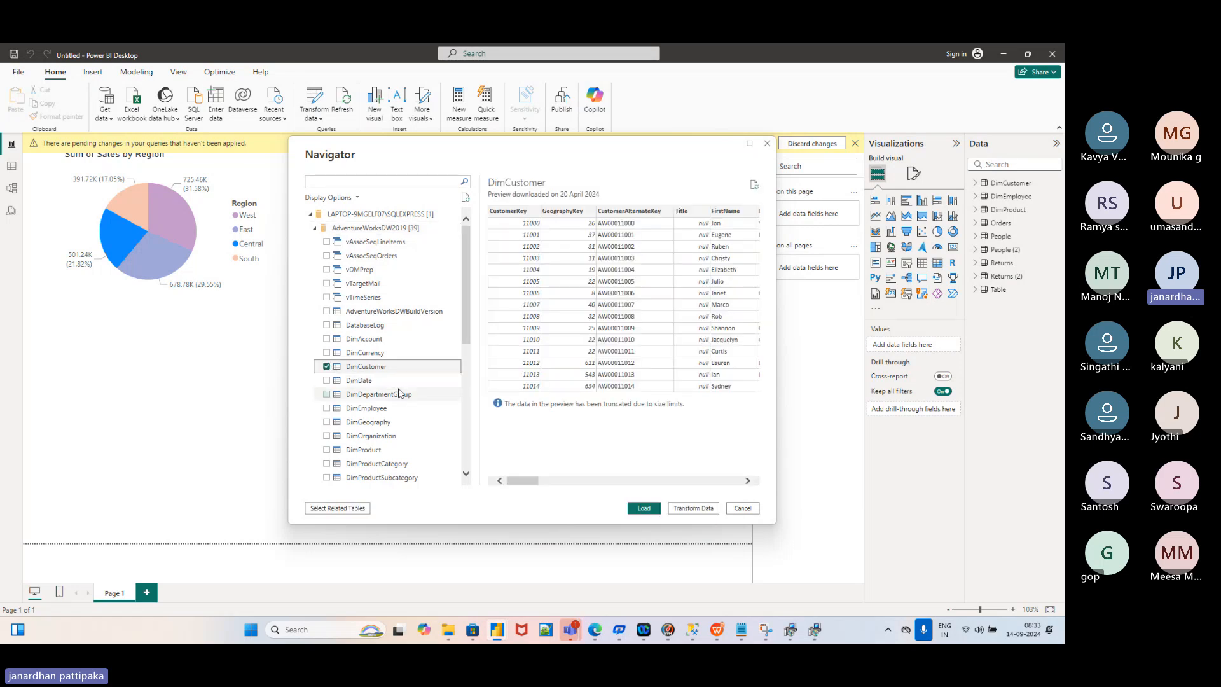
click(636, 507)
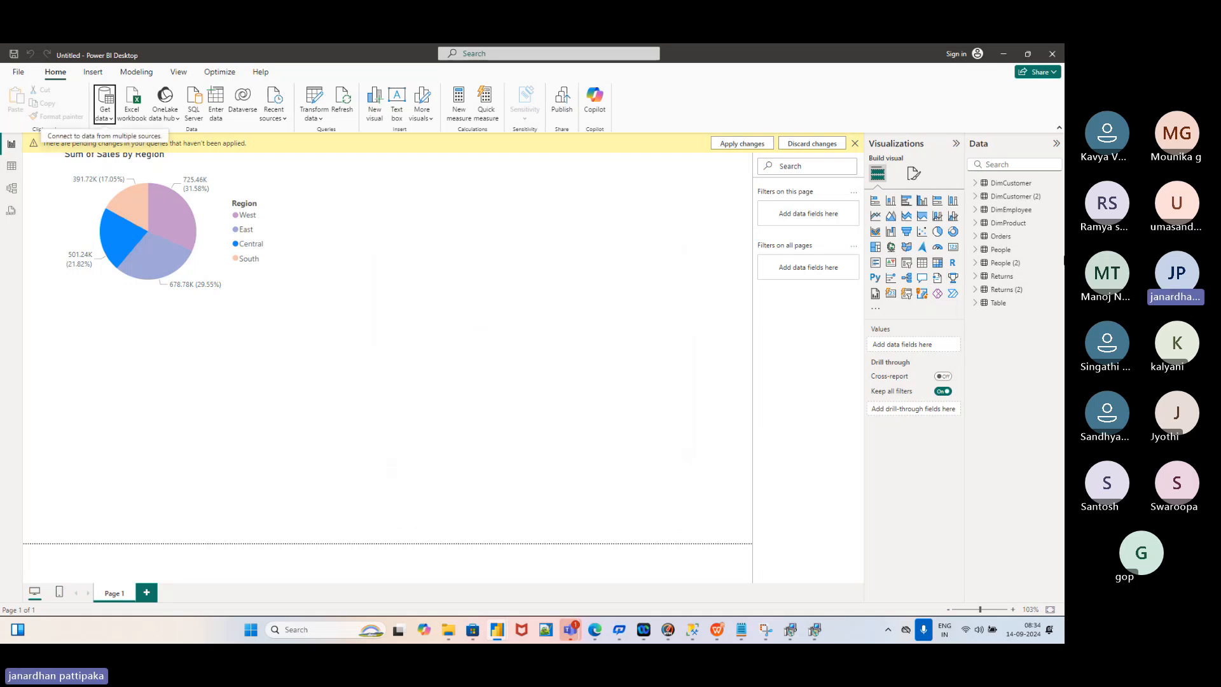
Open Power Query Editor, review the 32-column DimCustomer (2) query, and show the Close & Apply options
click(321, 119)
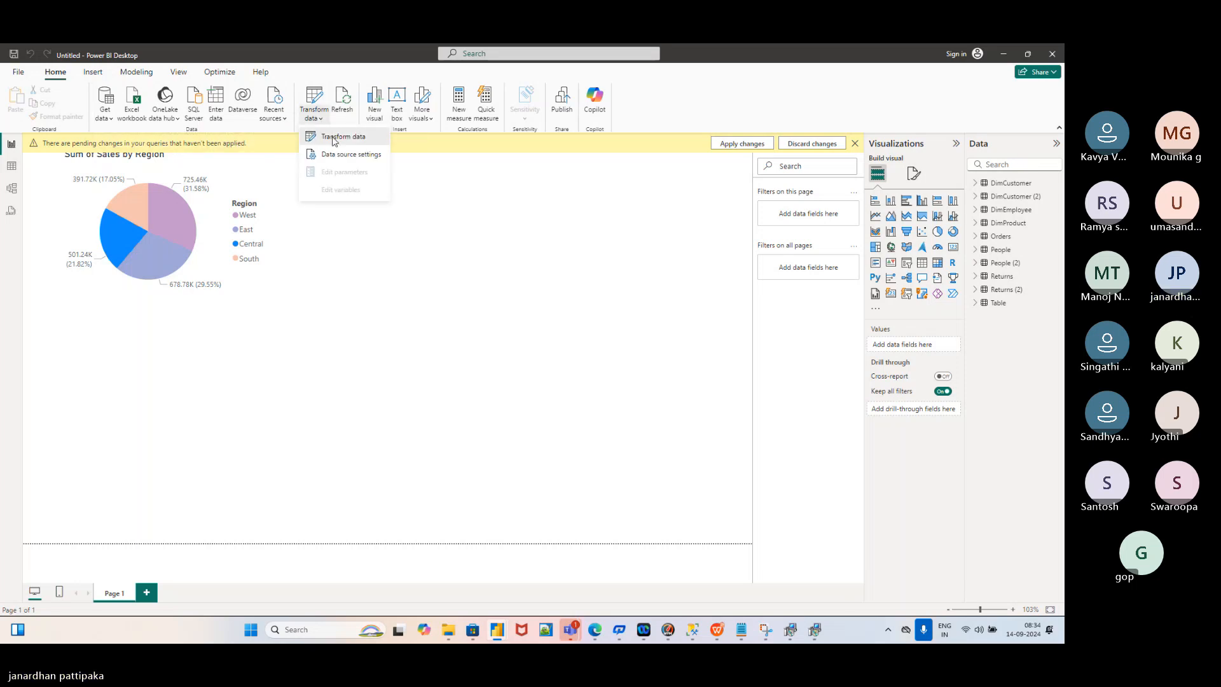
click(336, 137)
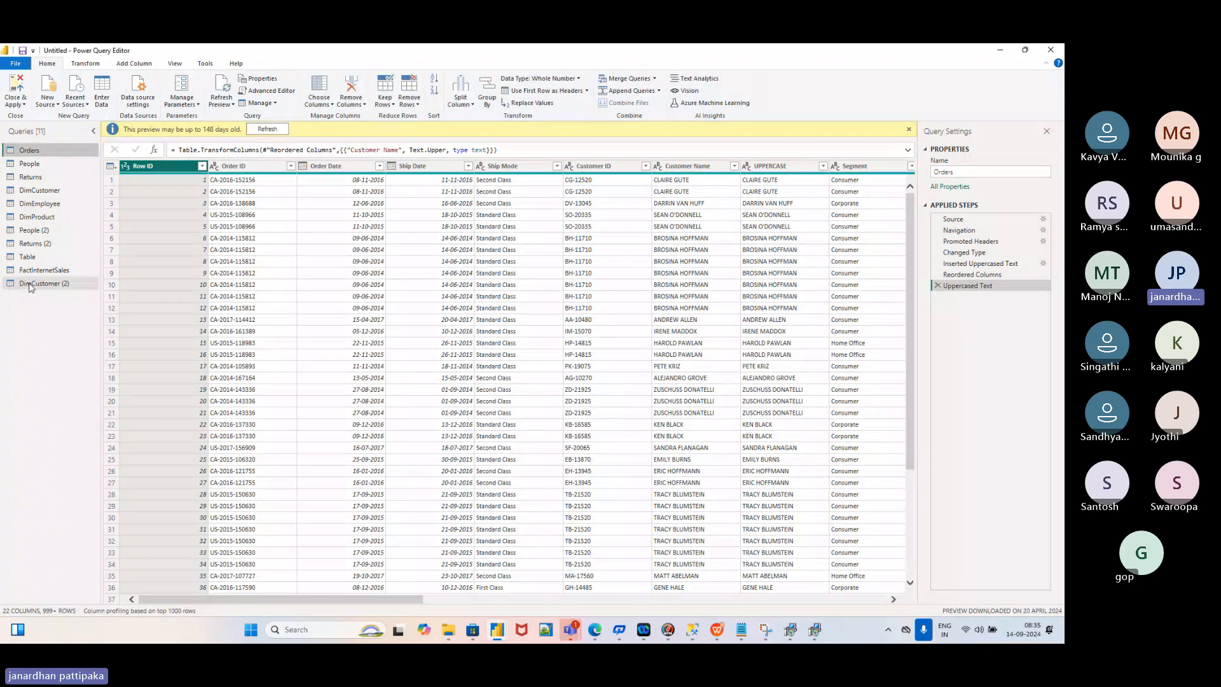
click(30, 284)
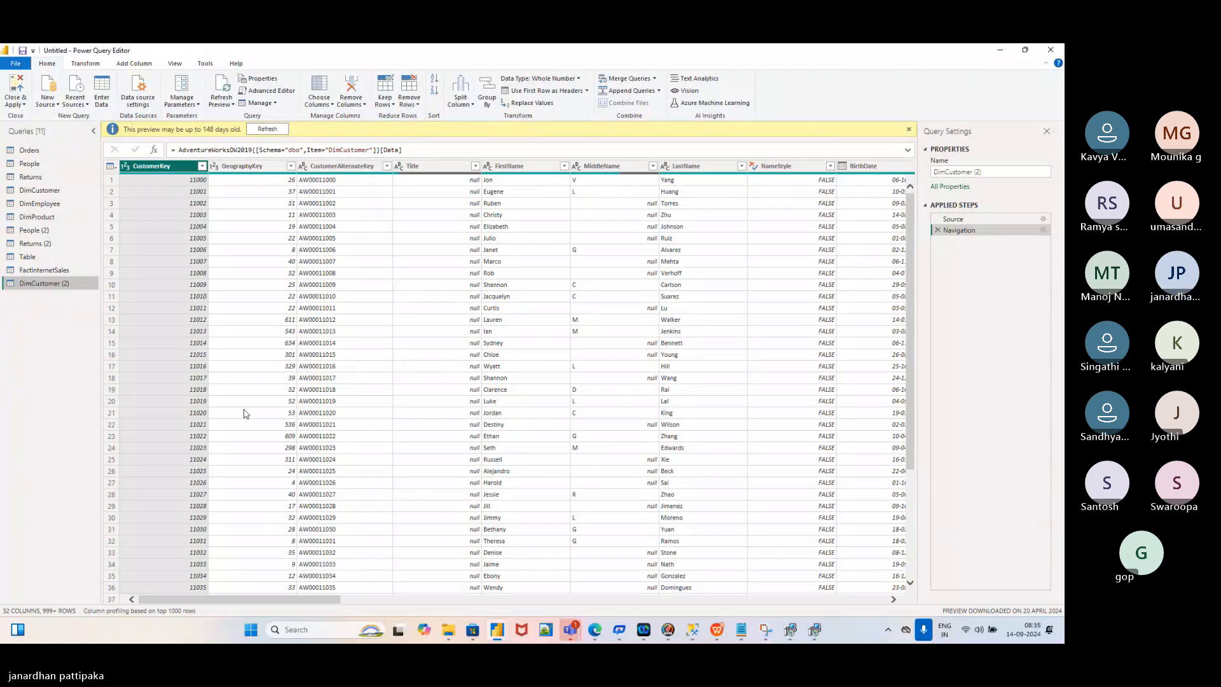
scroll(246, 414, down, 20)
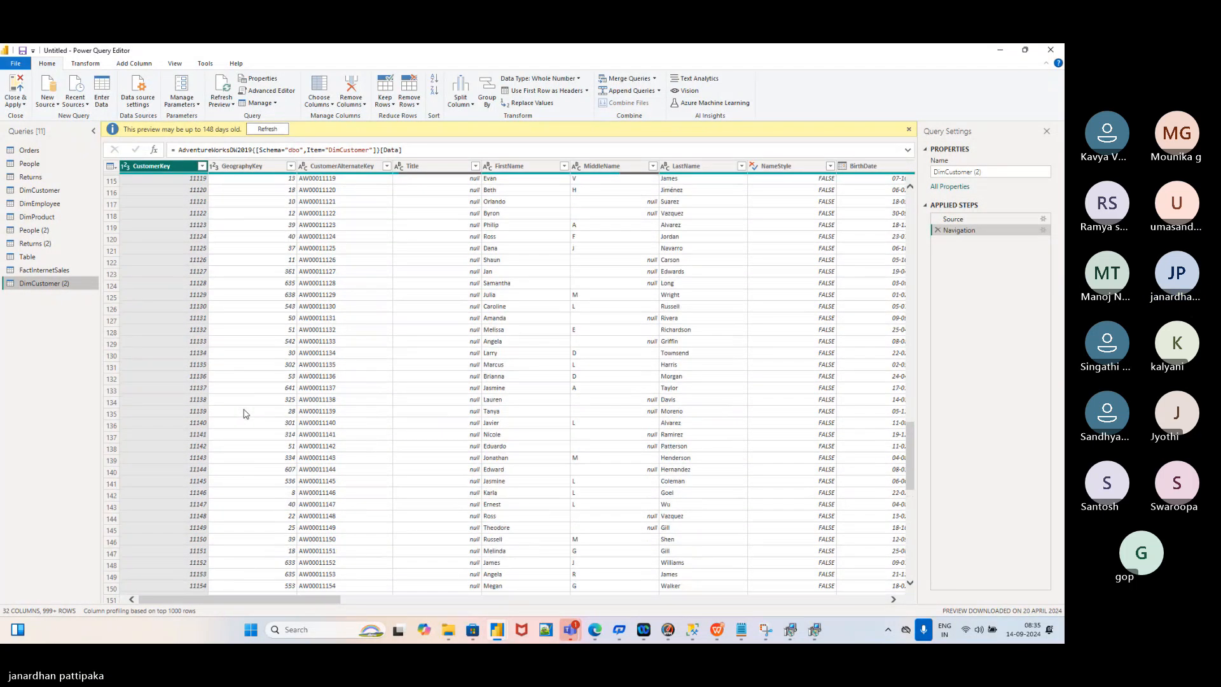
scroll(245, 414, down, 12)
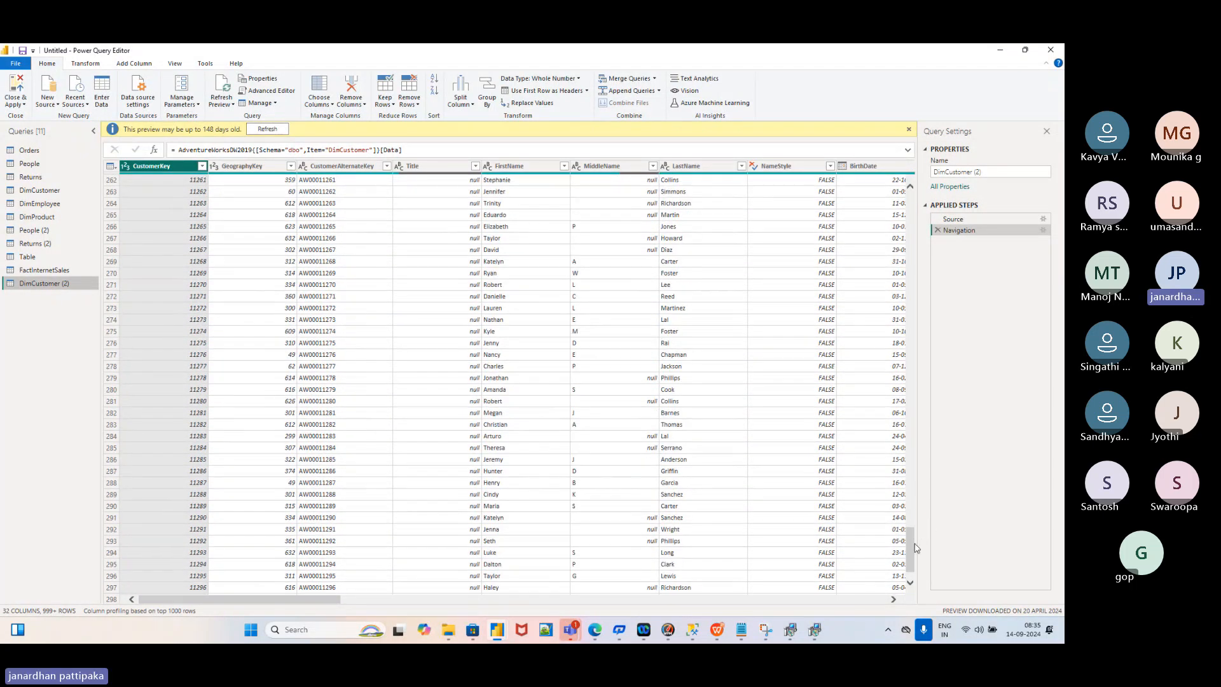
click(910, 583)
scroll(454, 369, down, 20)
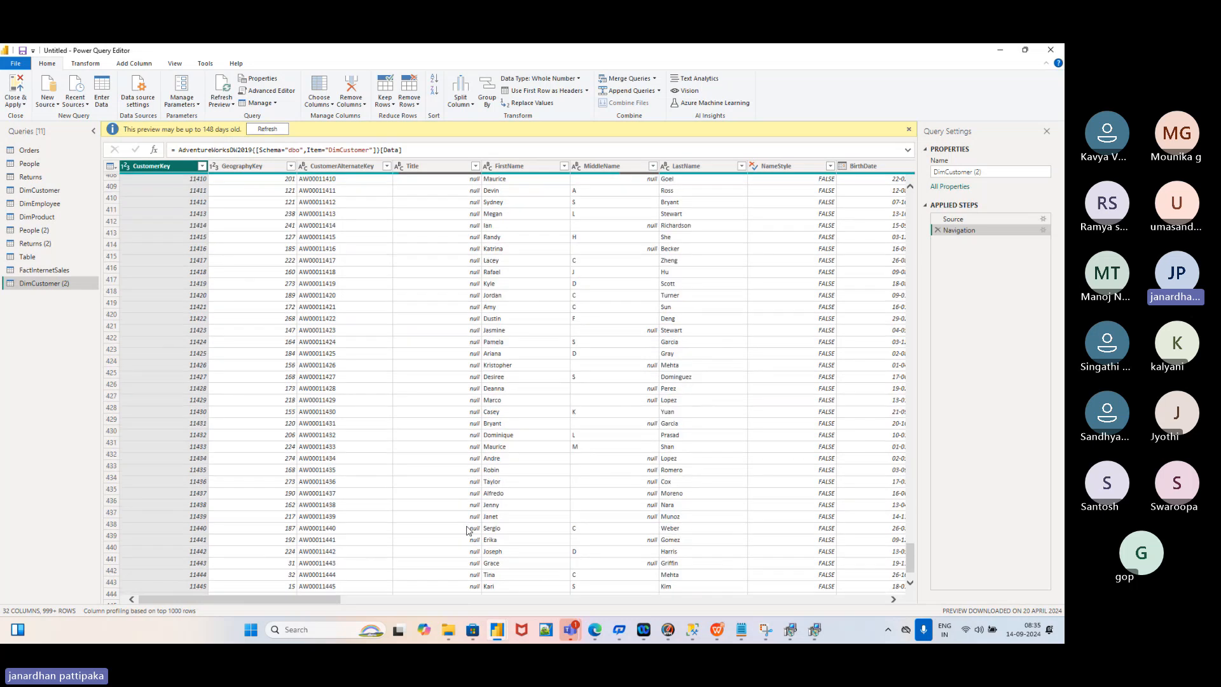
scroll(454, 368, down, 19)
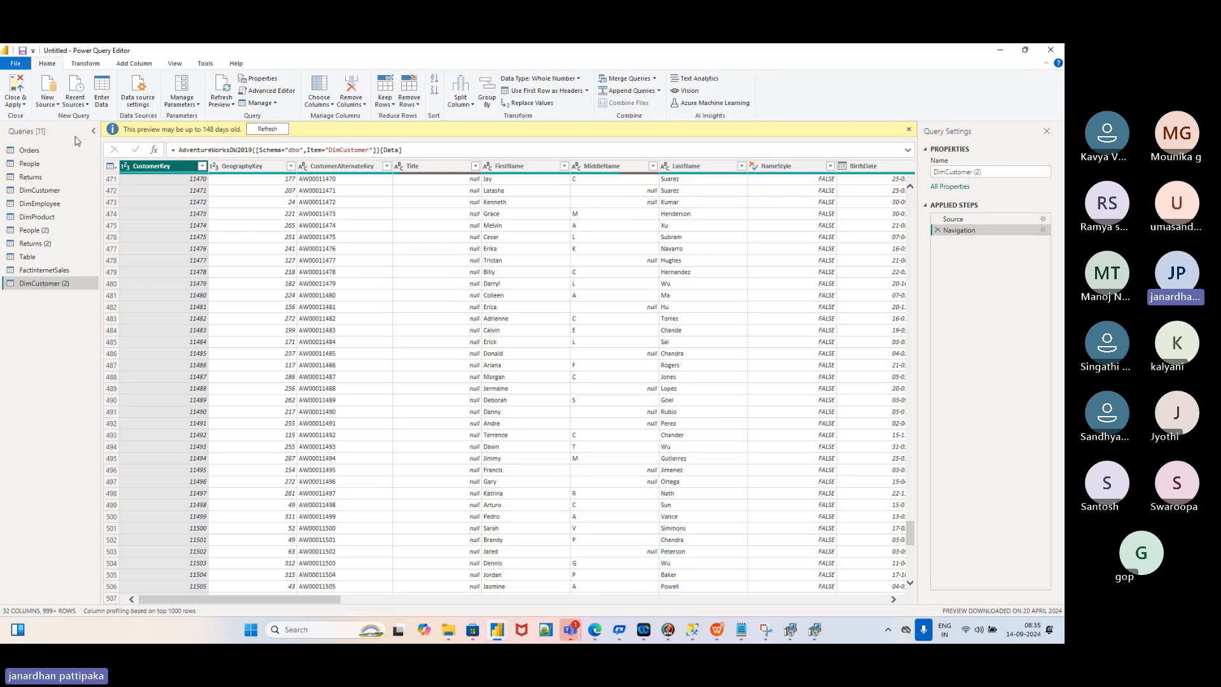
click(23, 104)
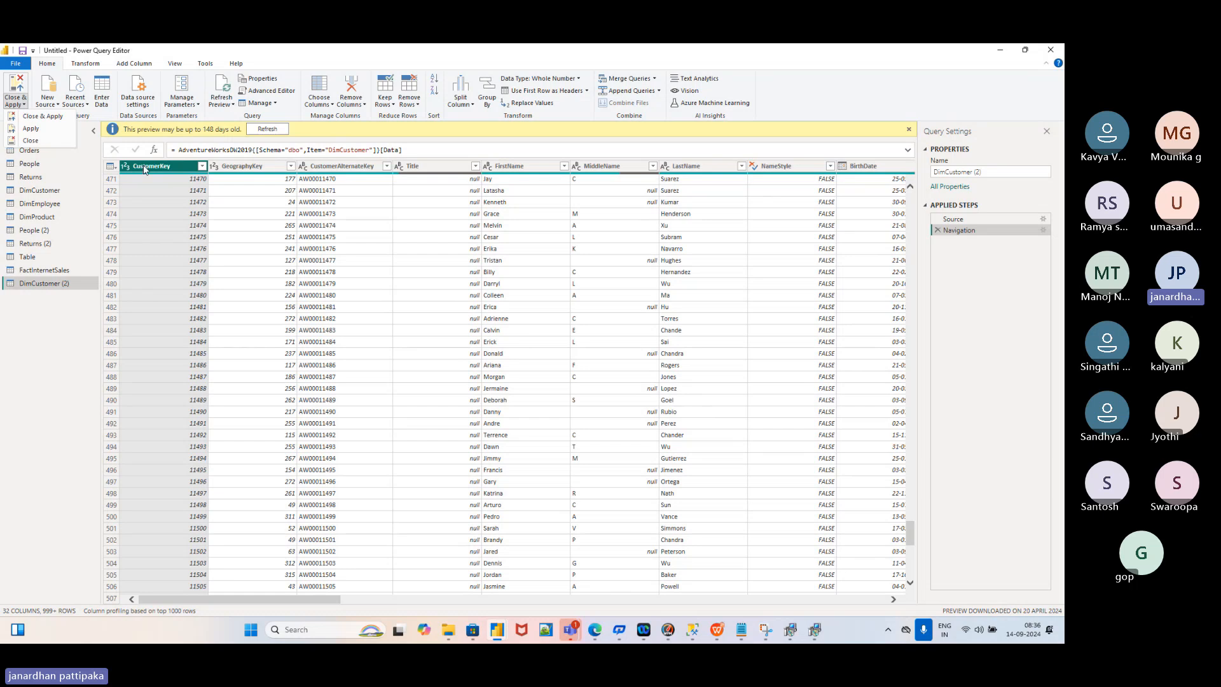
Close & Apply the queries so FactInternetSales loads into the Data pane beside DimCustomer (2)
click(49, 117)
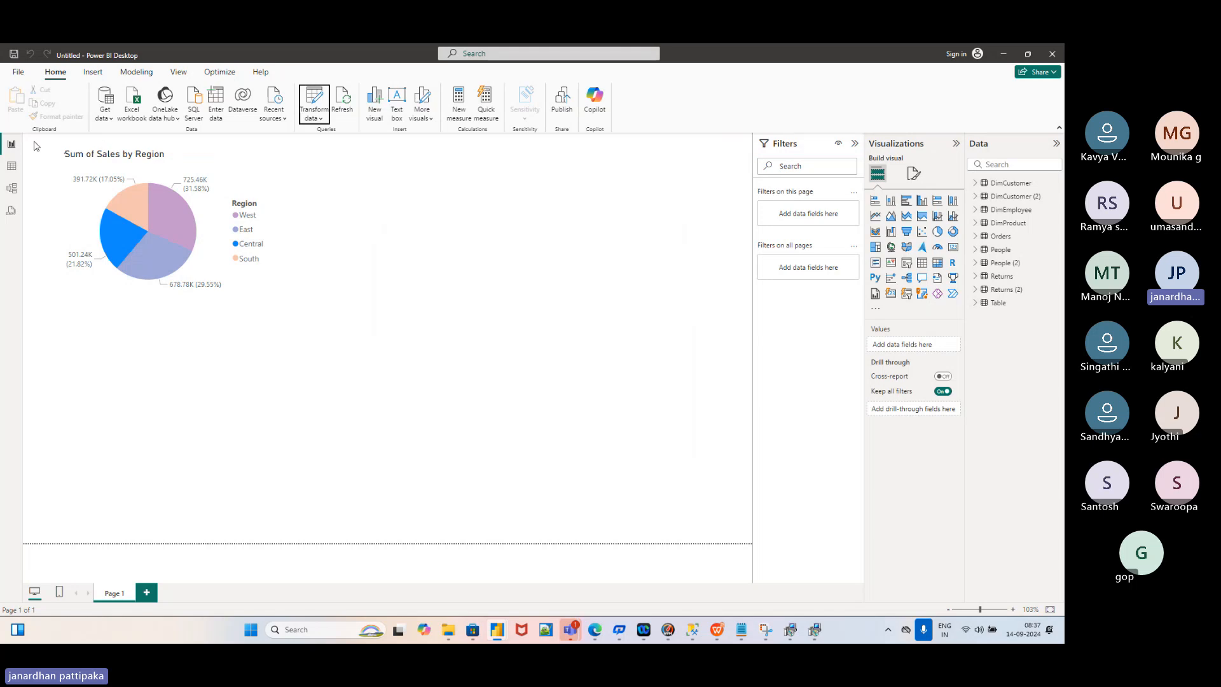
click(321, 118)
Reopen Power Query Editor via Transform data and select the Orders query's Order Date column
click(315, 117)
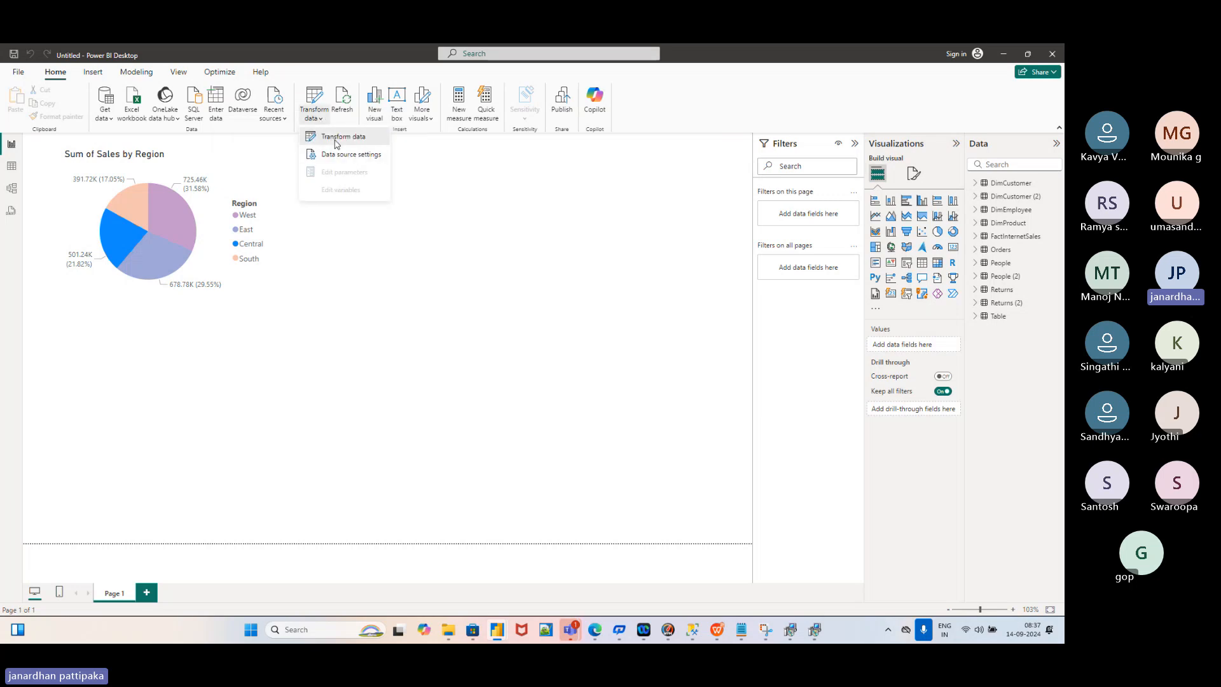
click(337, 138)
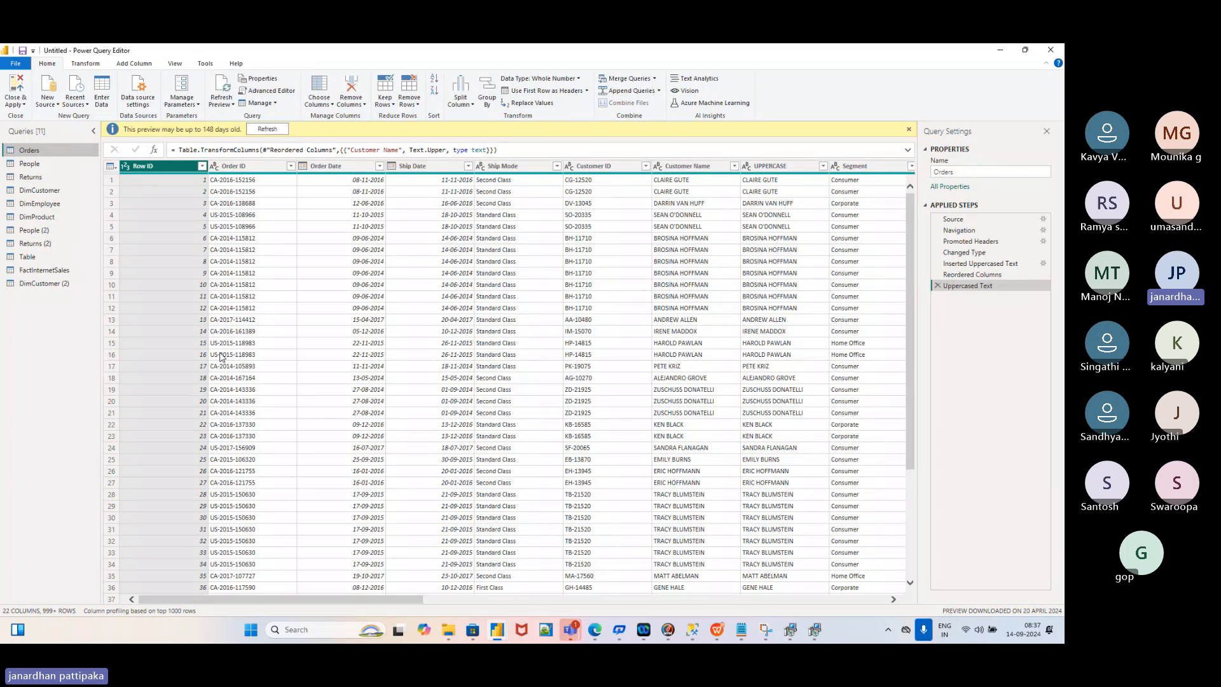
click(335, 167)
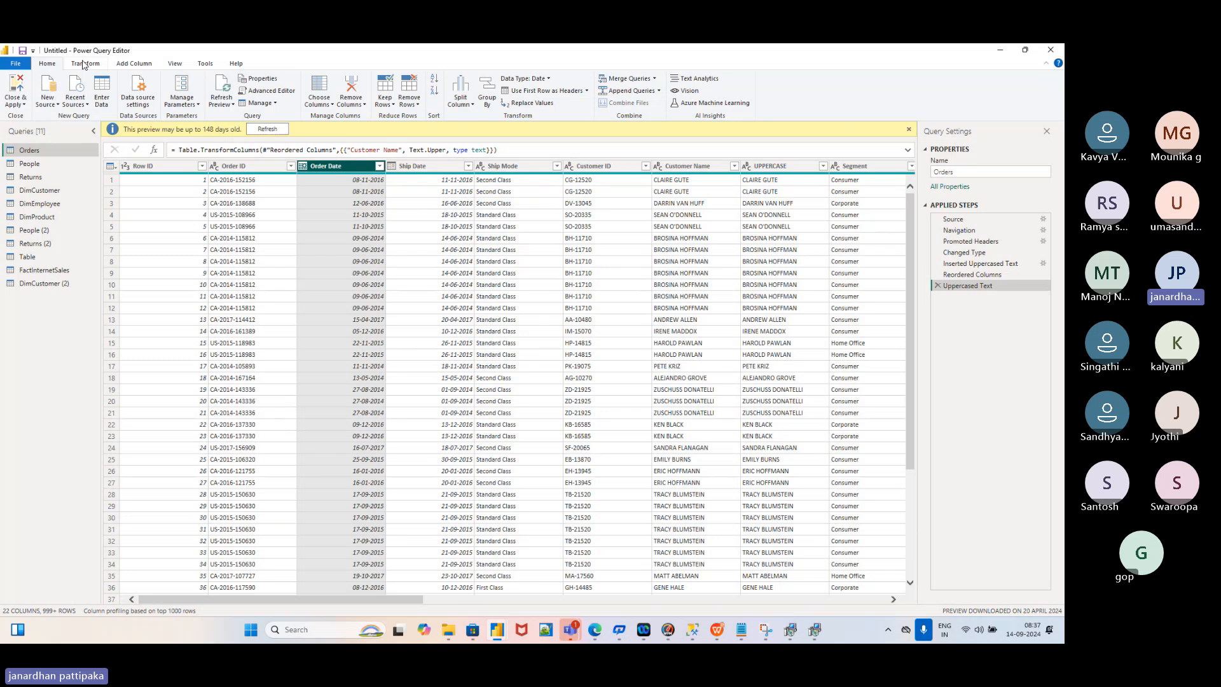
Reduce the Orders table's Order Date column to year values with Date > Year > Year
click(84, 64)
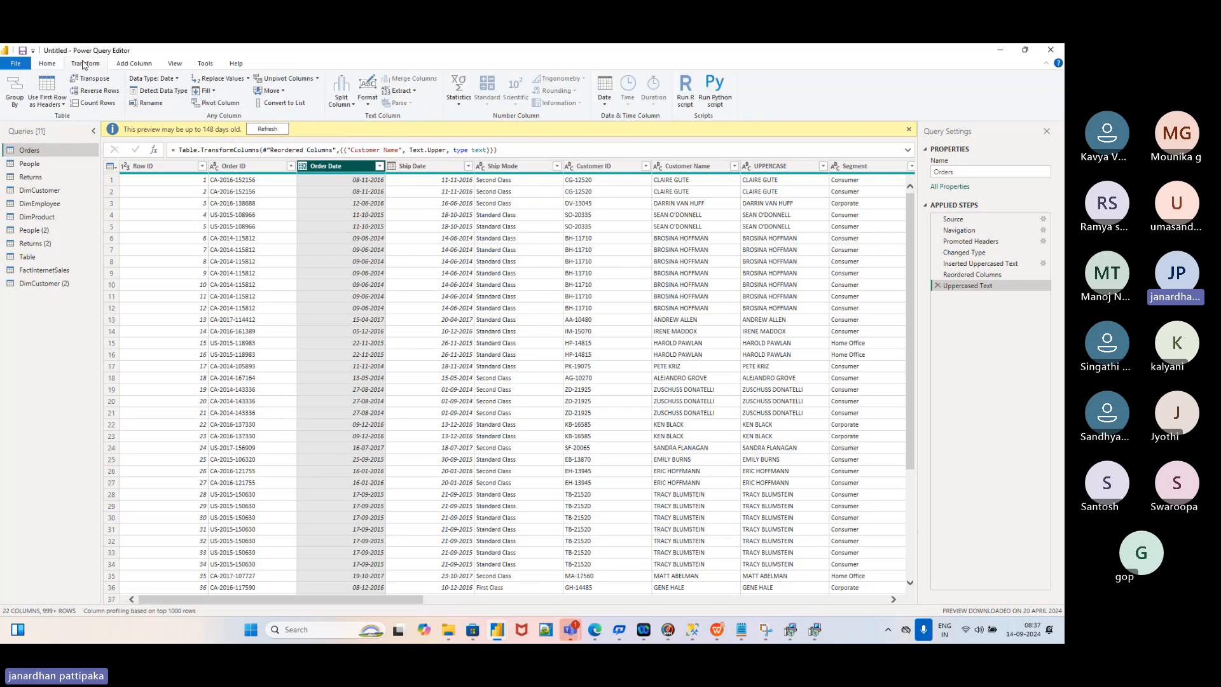
click(128, 68)
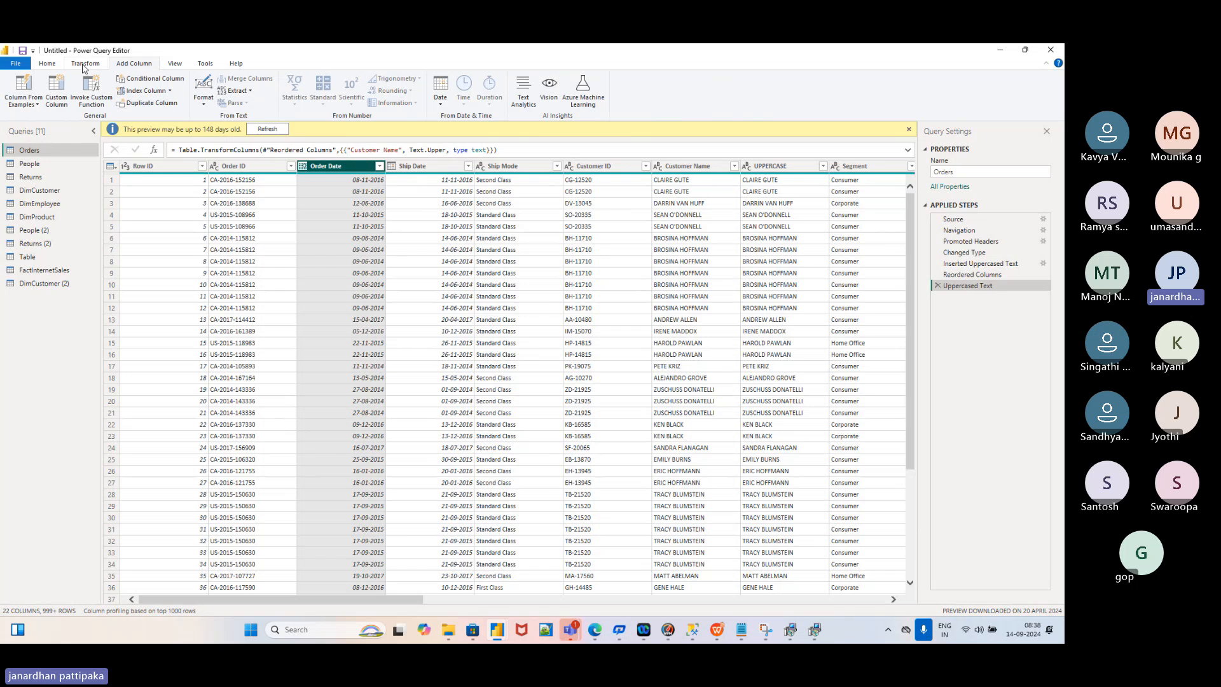
click(86, 66)
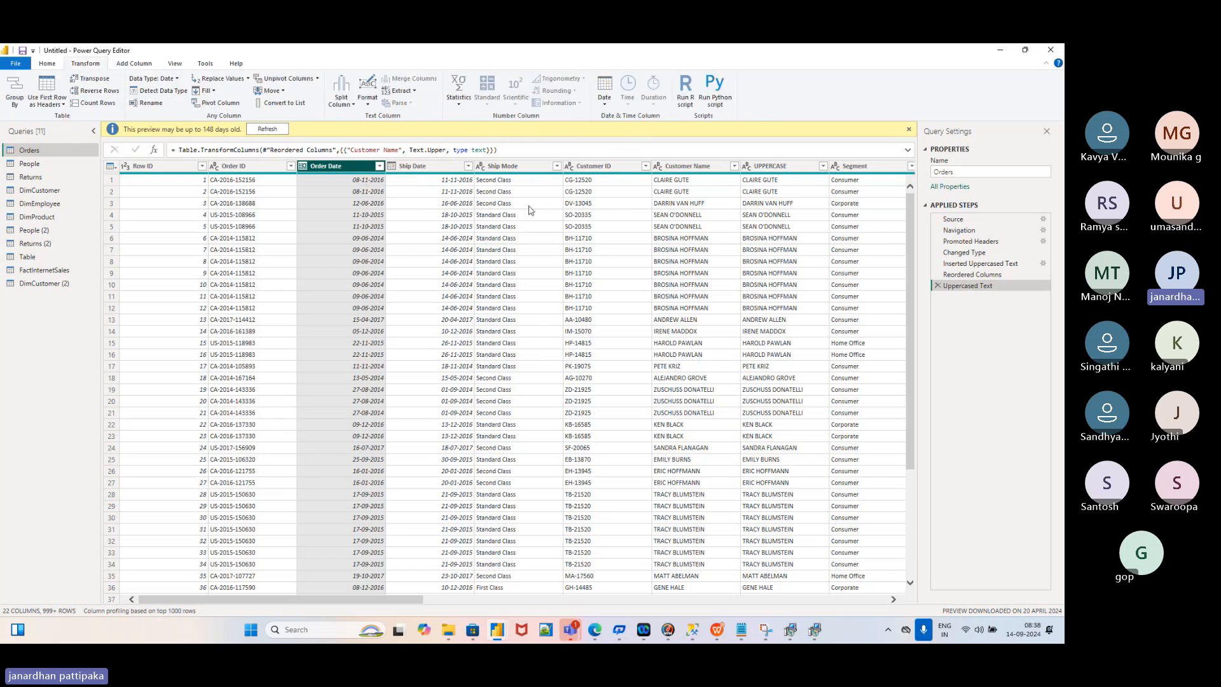
click(606, 102)
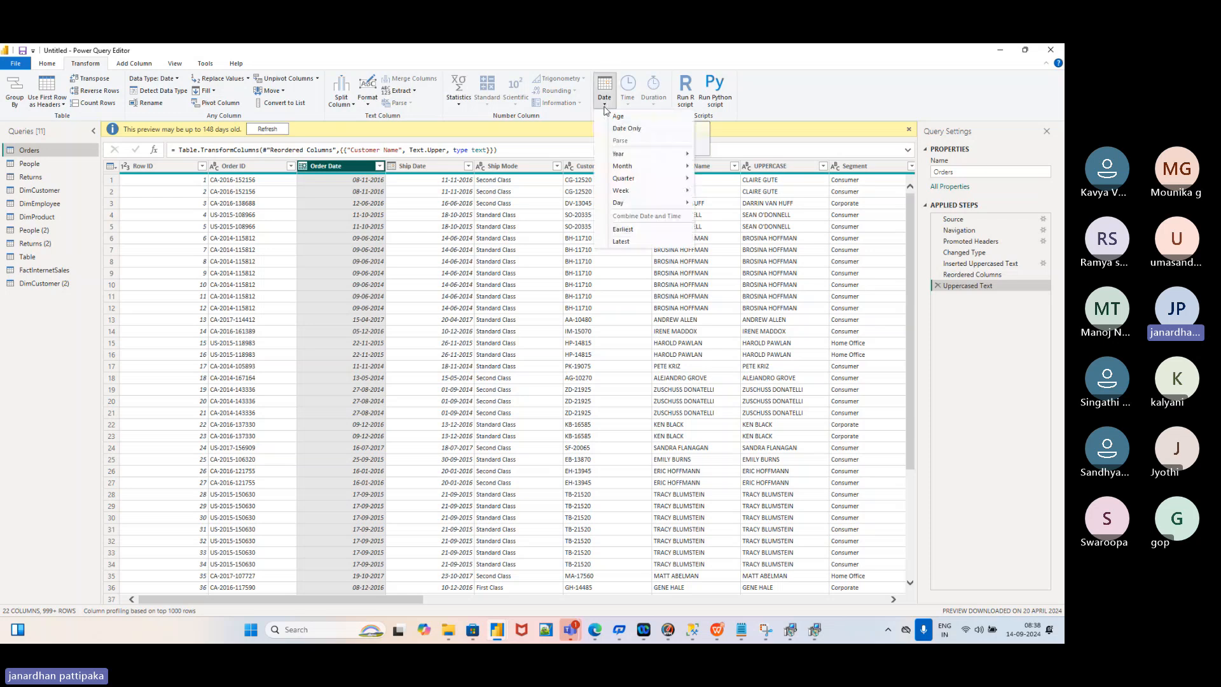
mouse_move(636, 158)
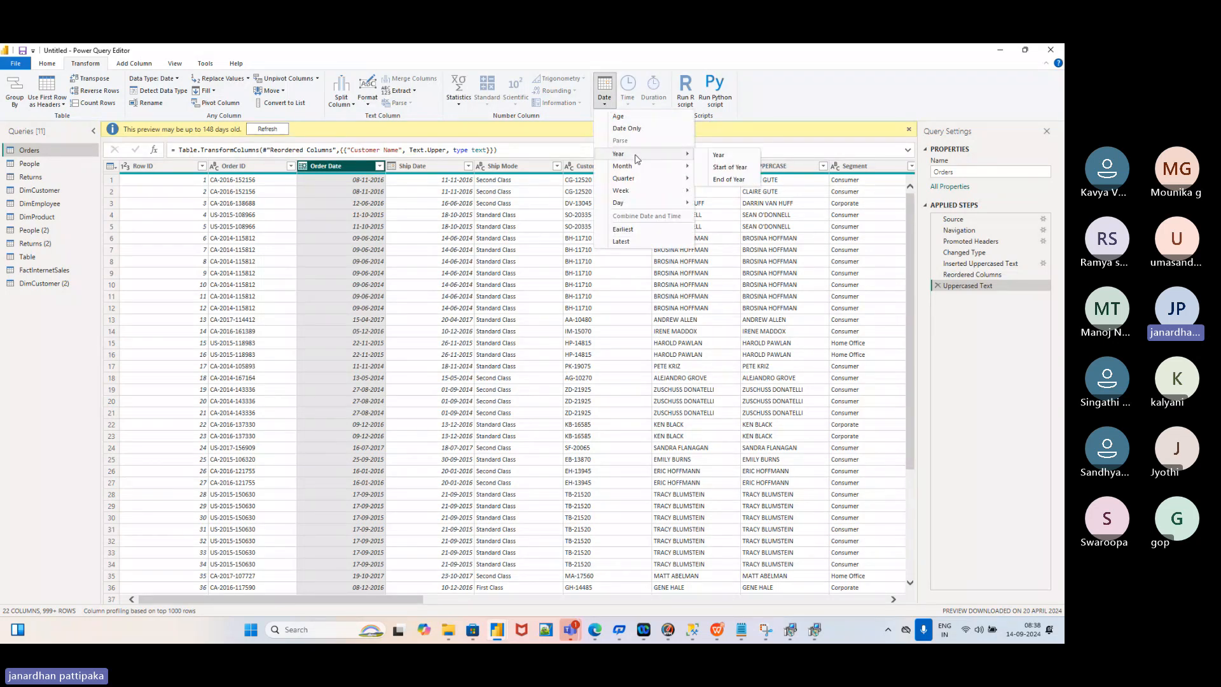
click(720, 156)
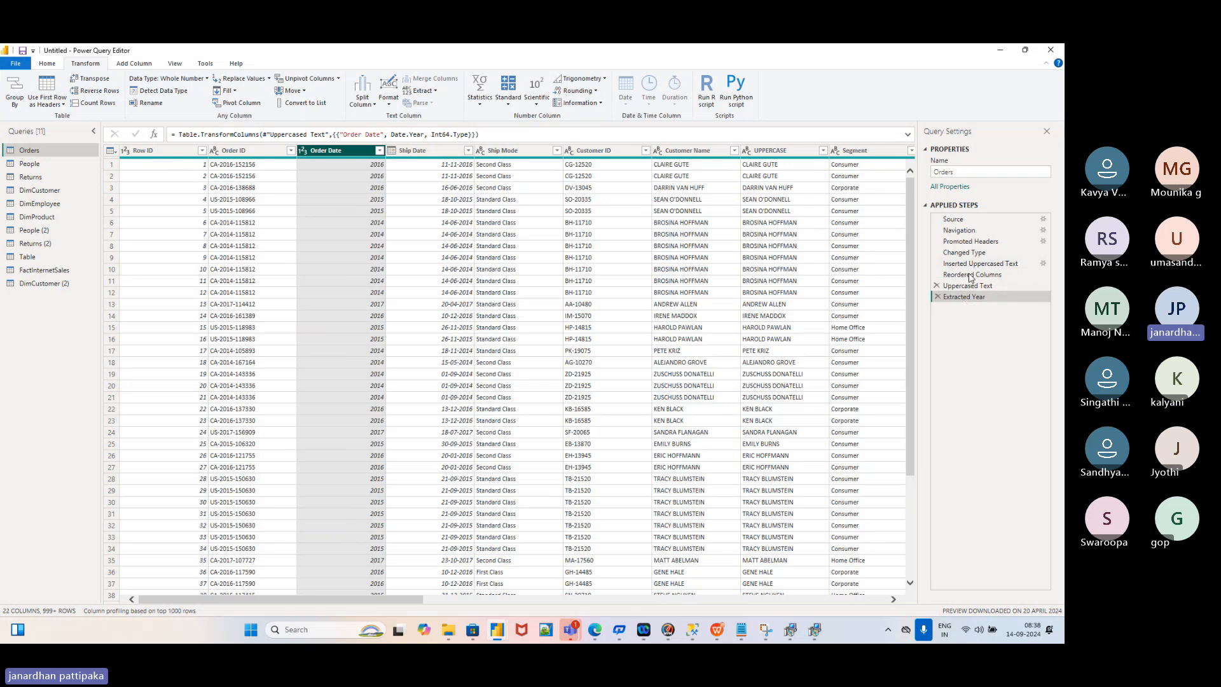
drag(971, 275, 960, 289)
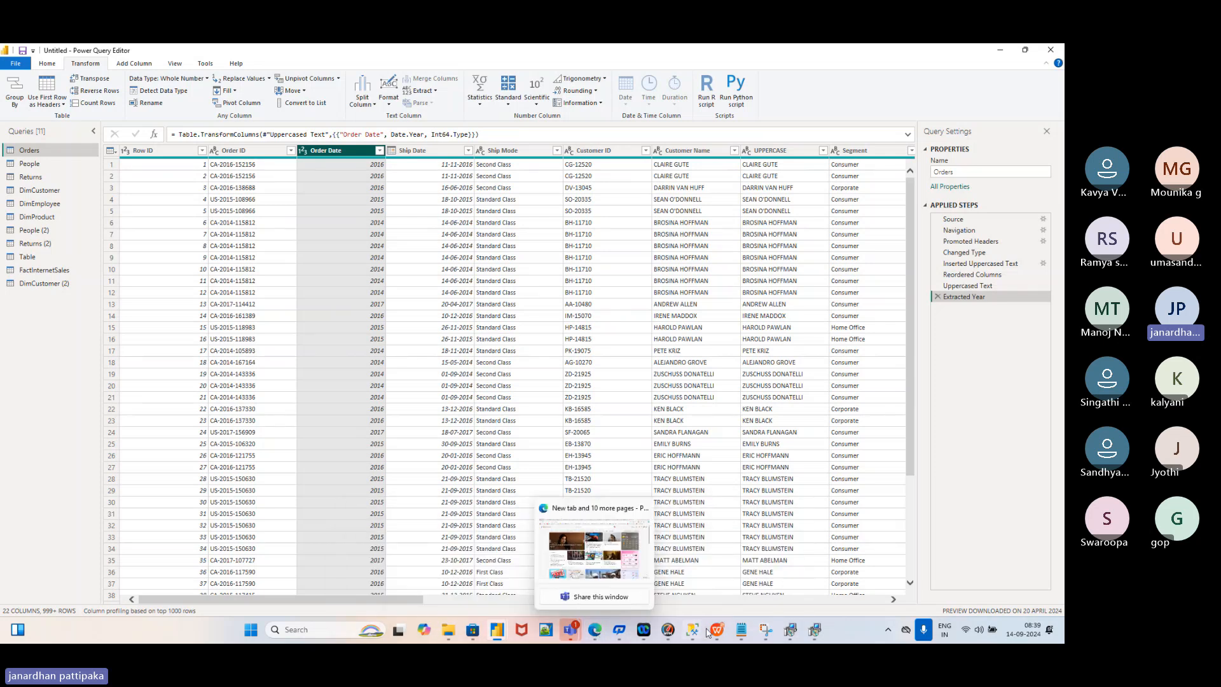
Show the power Bi_PPT deck at slide 43, "Data processing using Power BI"
mouse_move(718, 632)
click(723, 568)
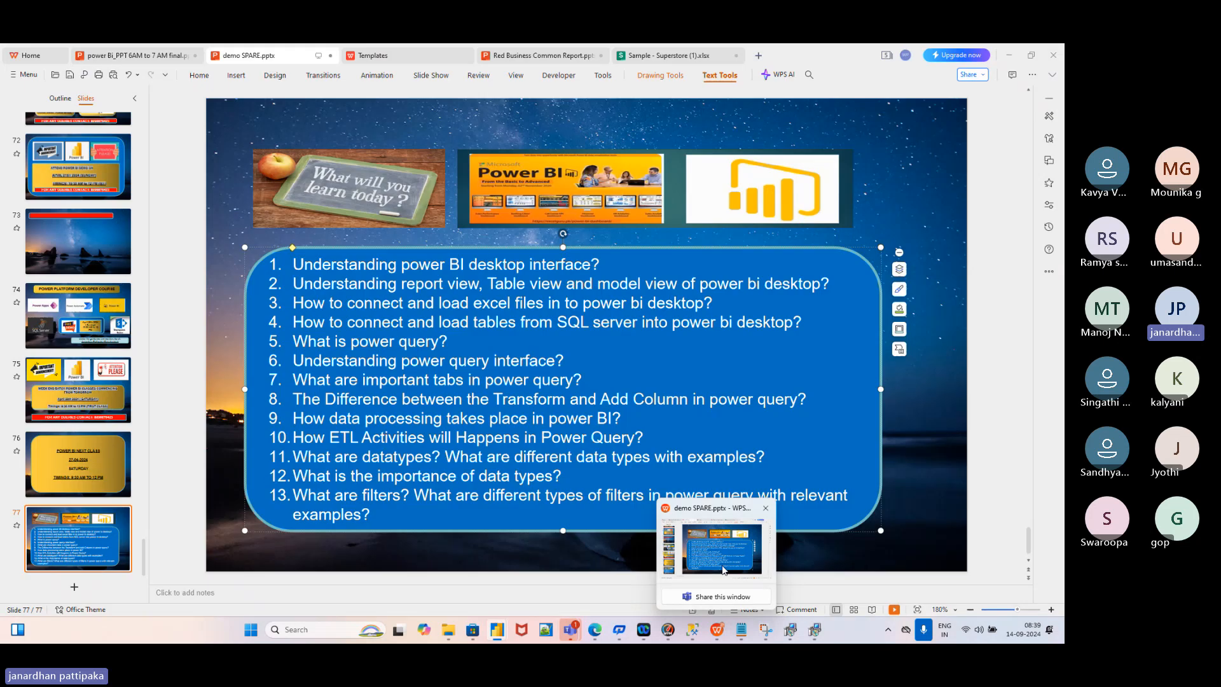
click(125, 57)
scroll(82, 306, up, 20)
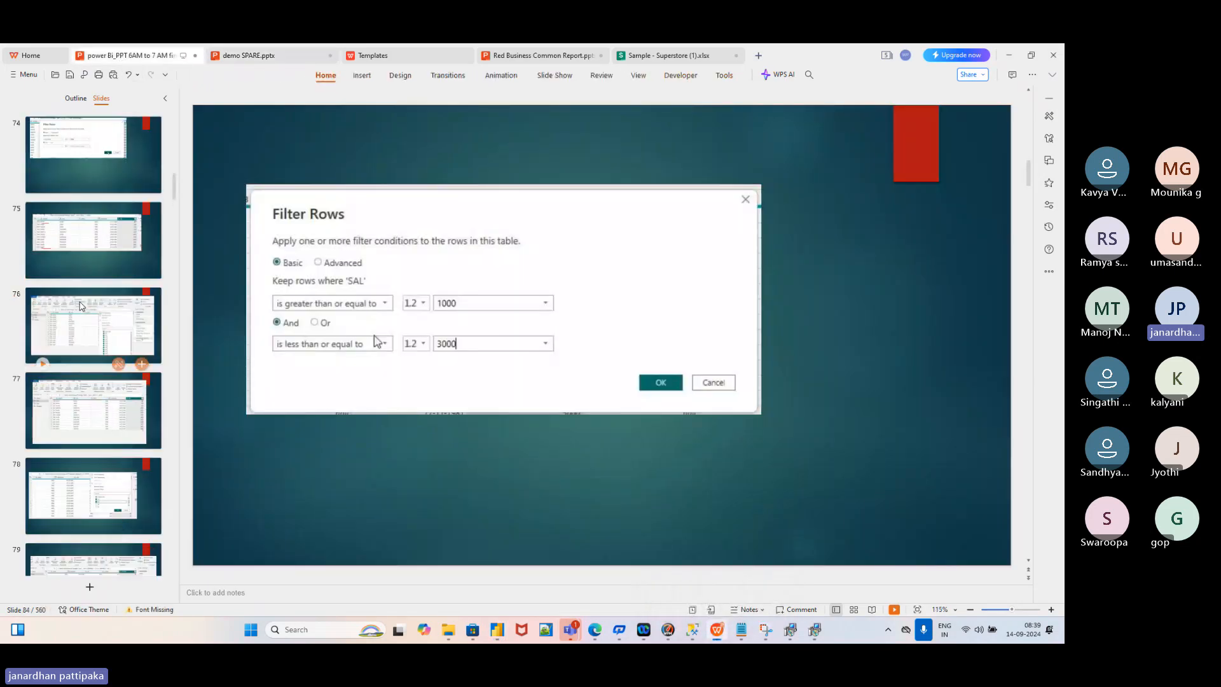
scroll(81, 306, up, 3)
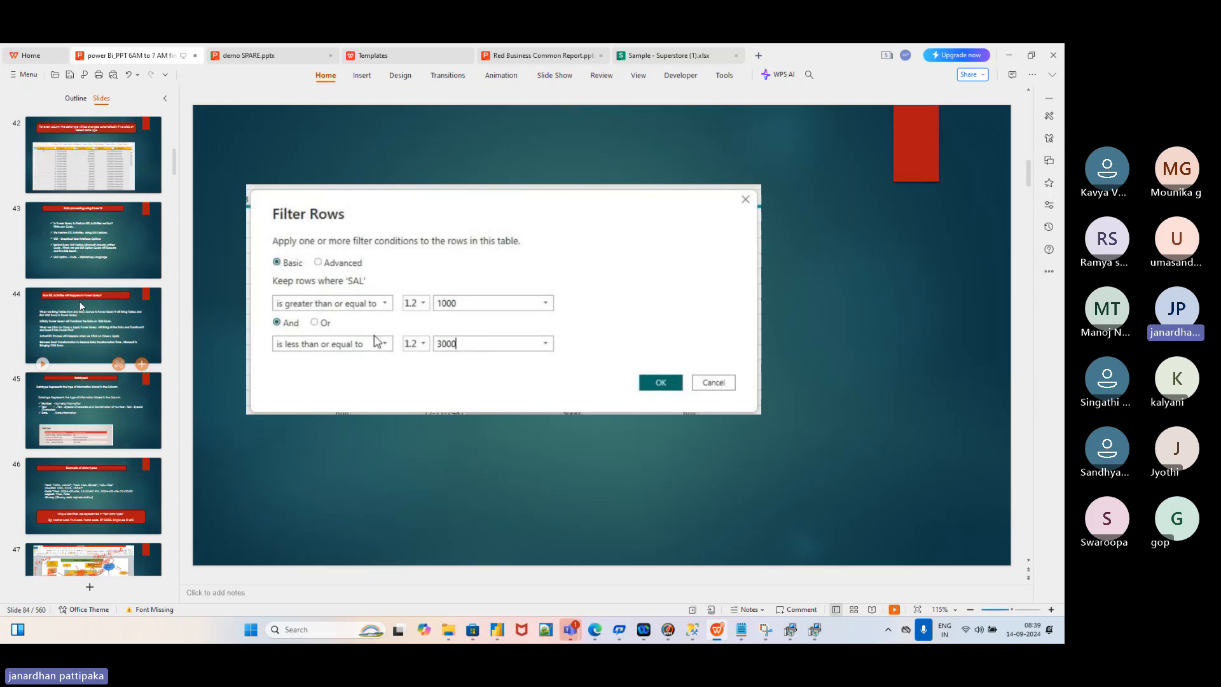
click(80, 306)
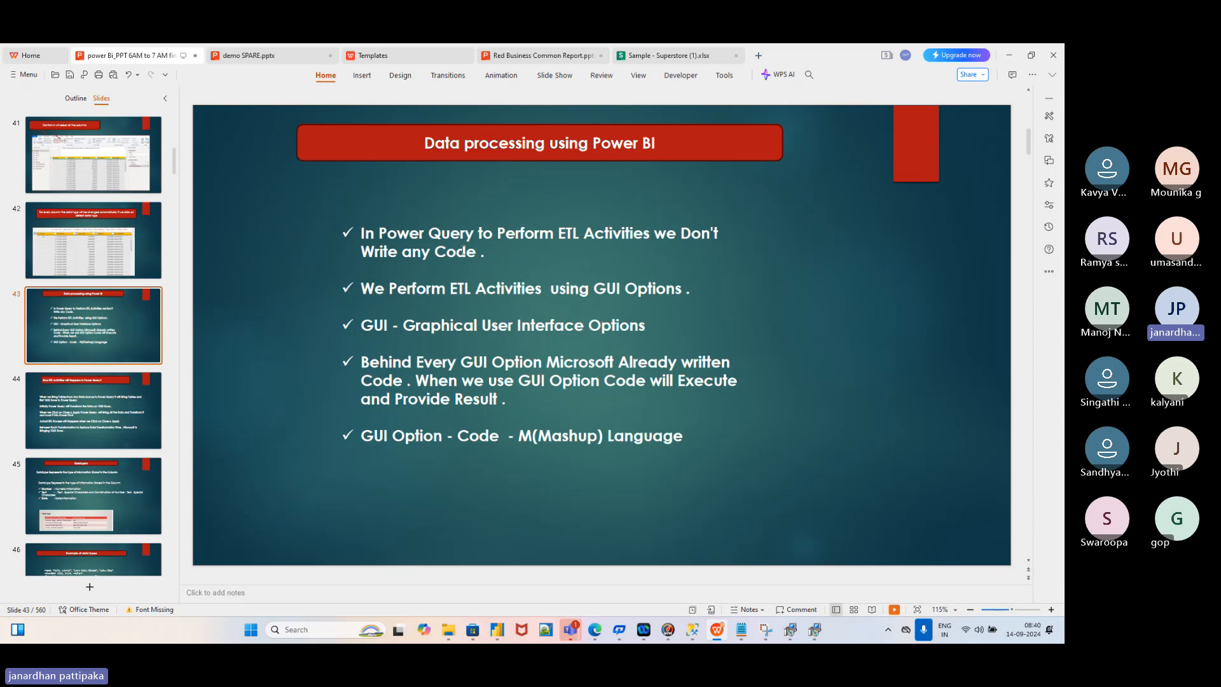
click(112, 407)
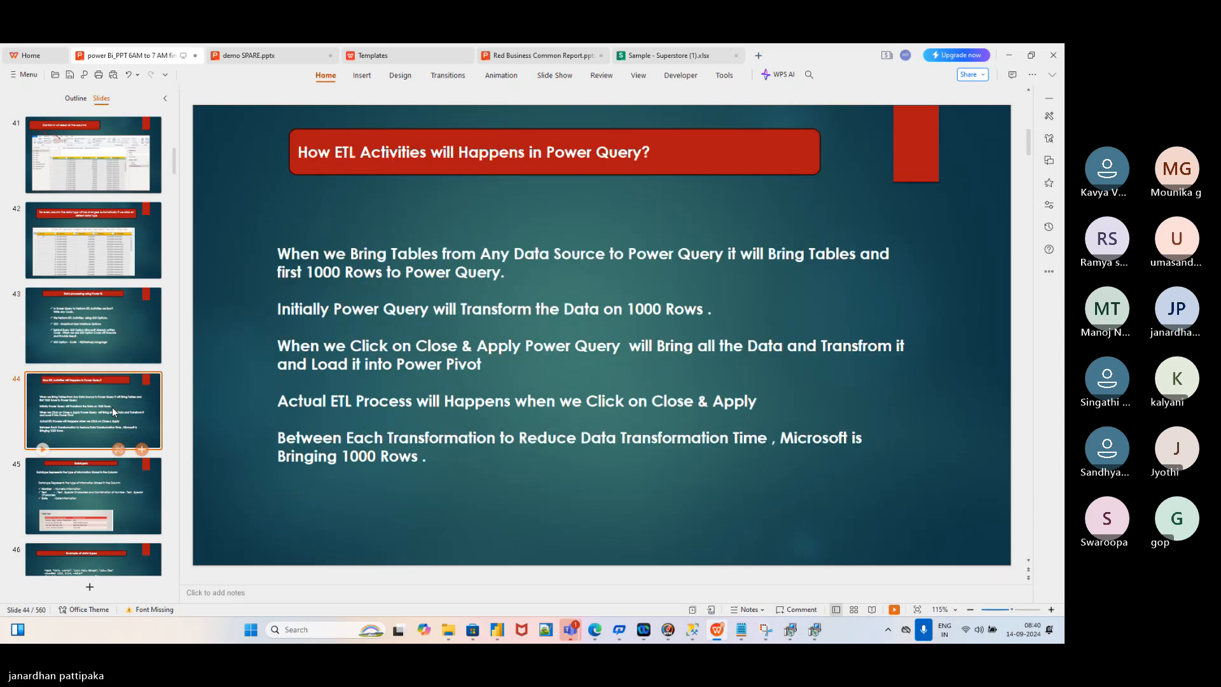
click(104, 334)
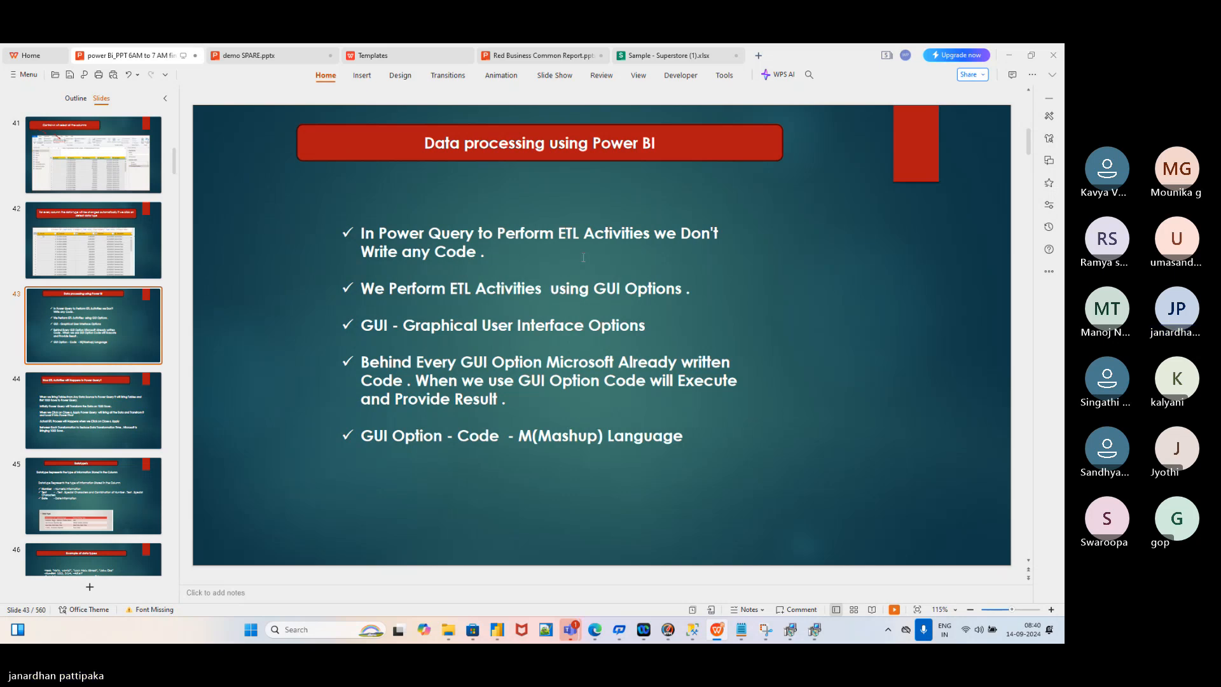
Back in Power Query, delete the Extracted Year step to restore the full Order Dates
key(alt+Tab)
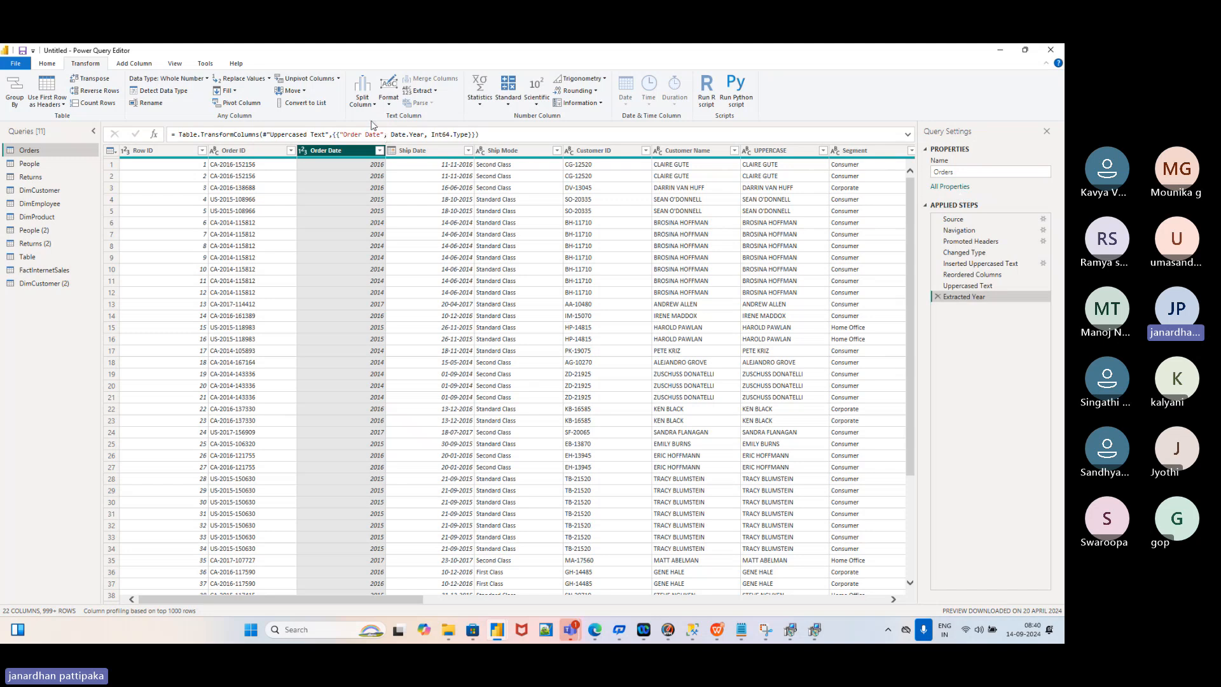
click(390, 105)
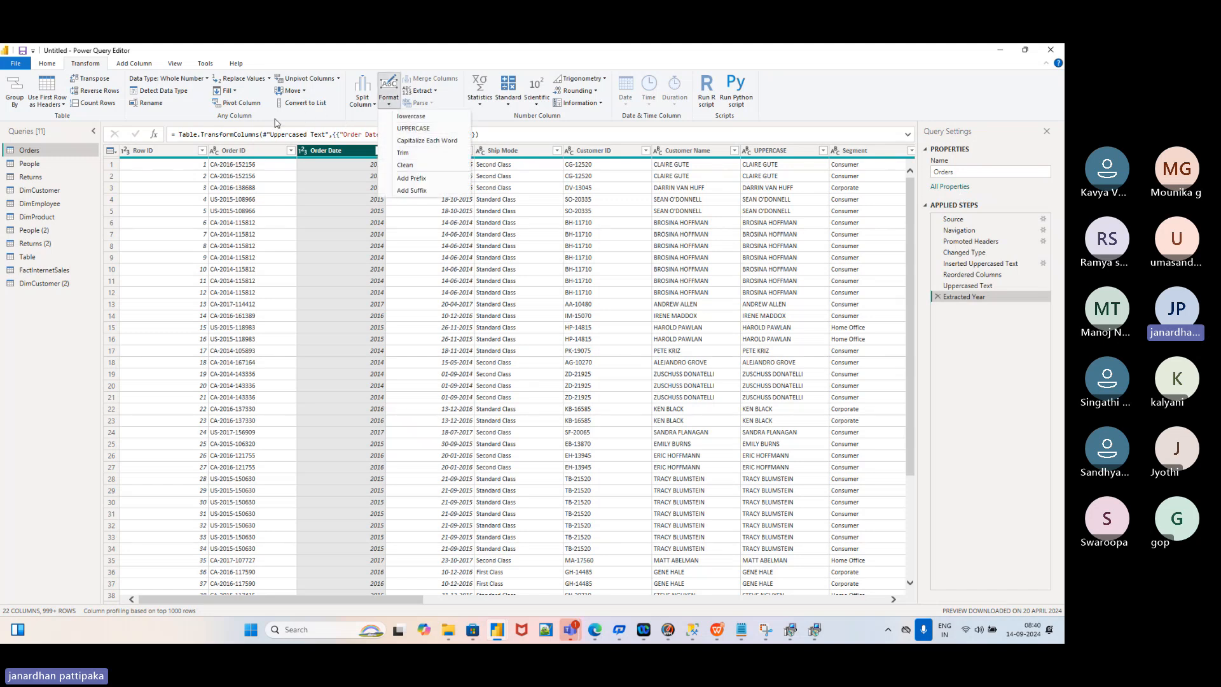
click(490, 117)
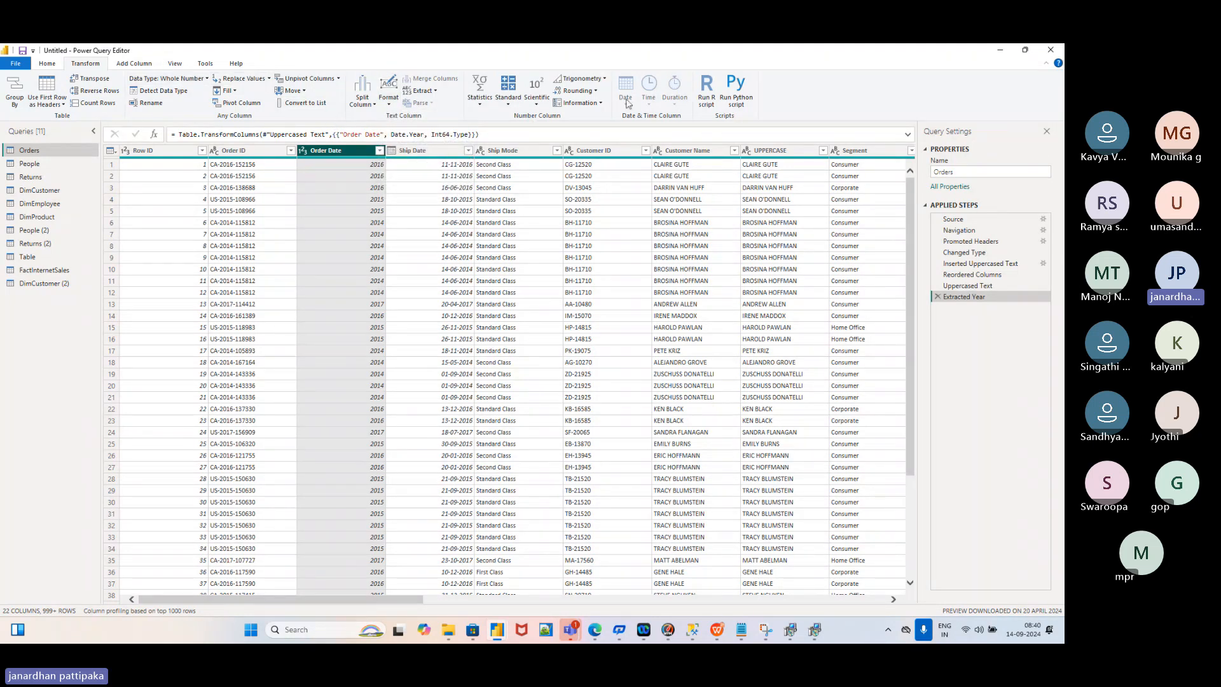
click(939, 297)
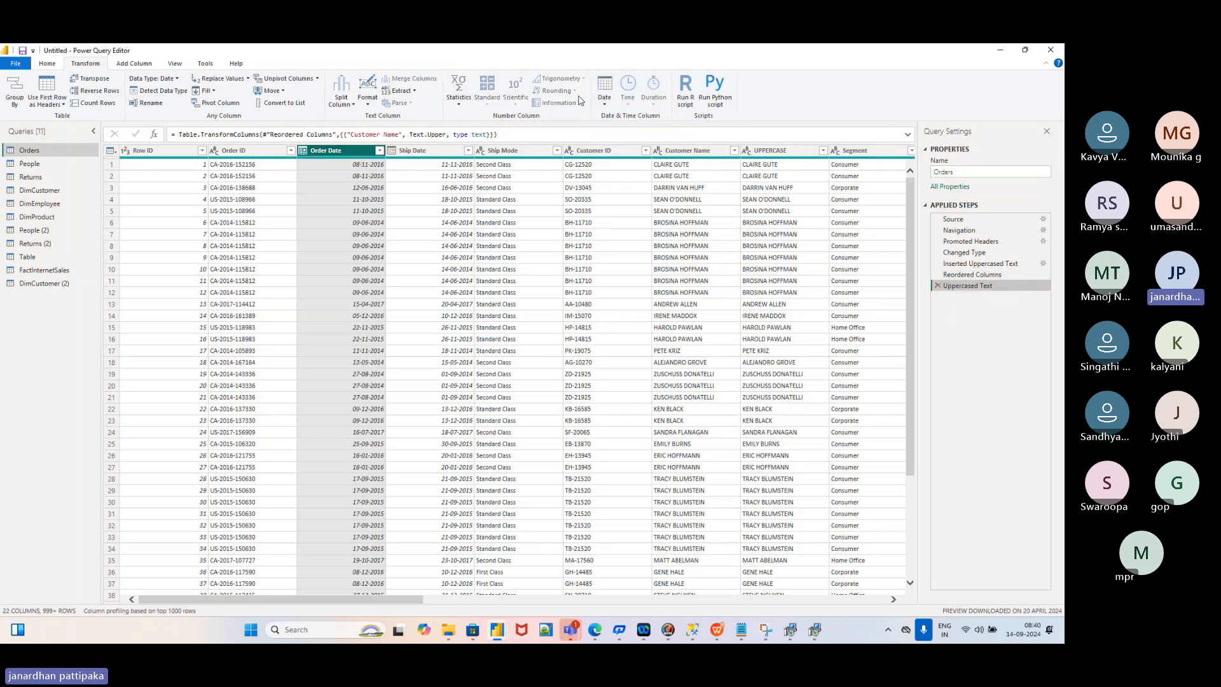
Extract the month number from Order Date, then return to slide 43 in WPS
click(605, 102)
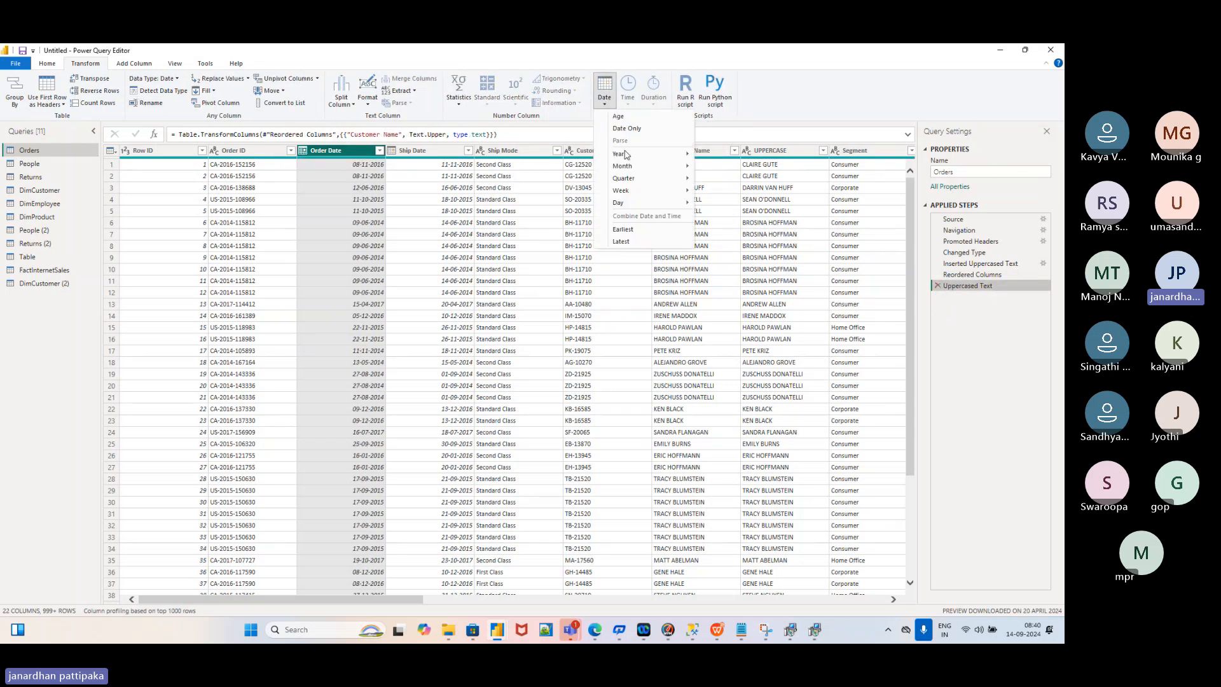
mouse_move(626, 169)
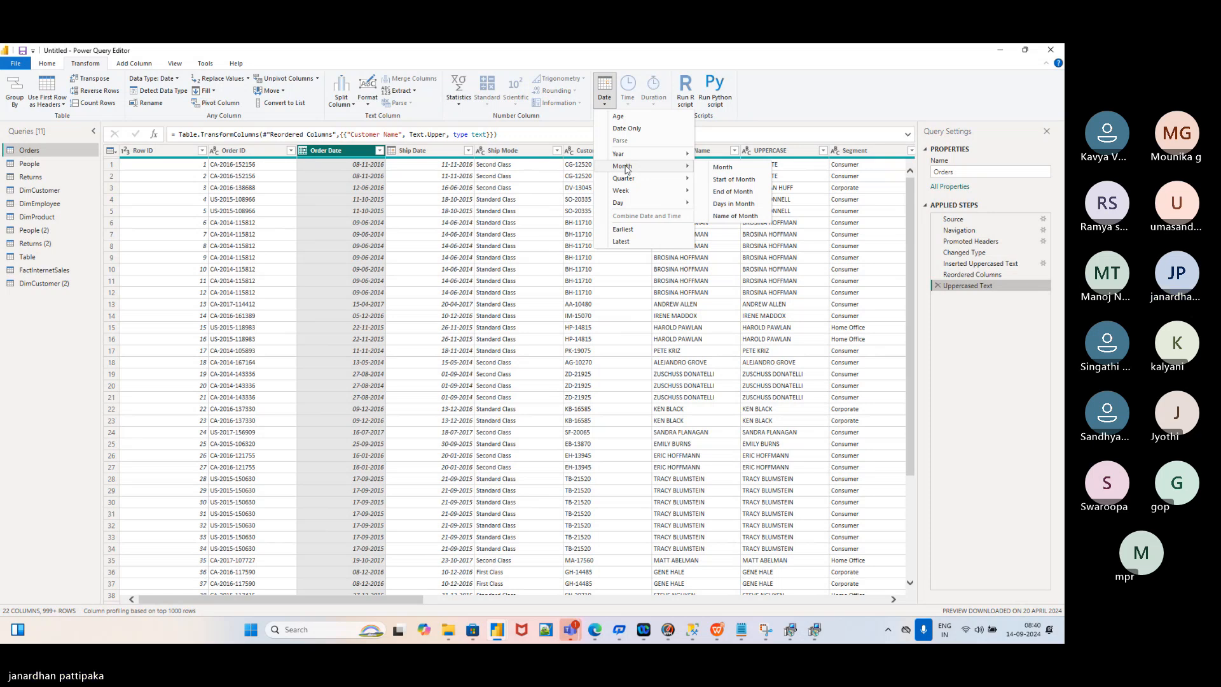
click(723, 168)
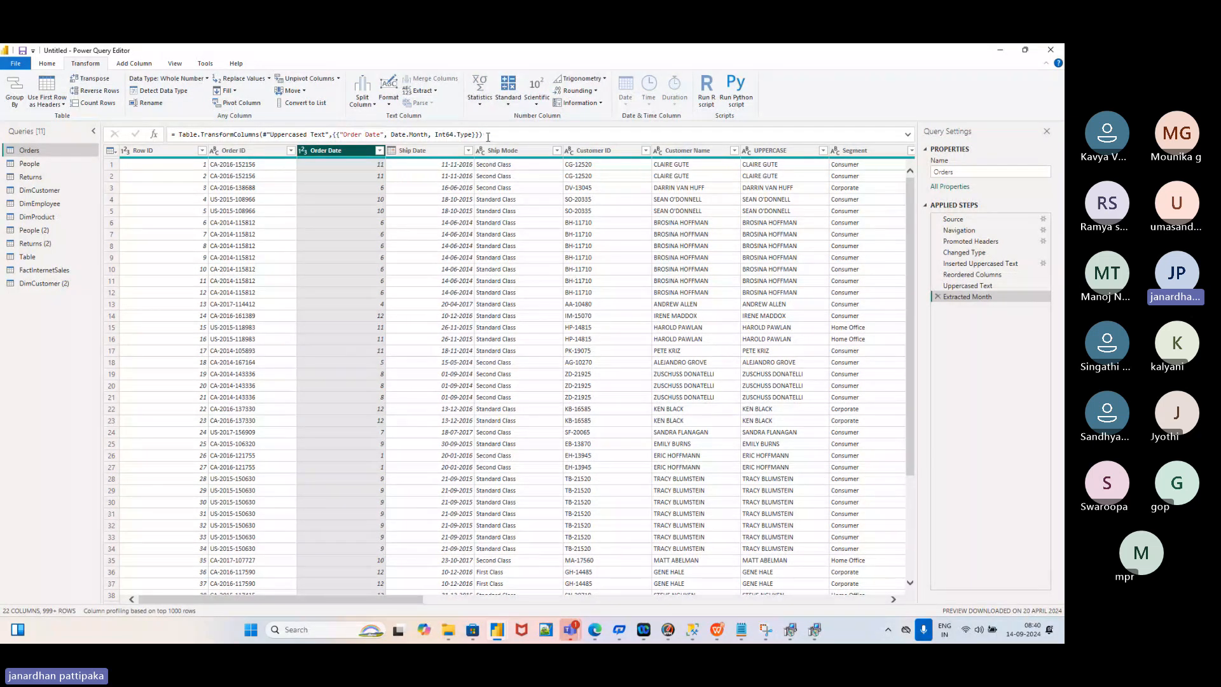
key(alt+Tab)
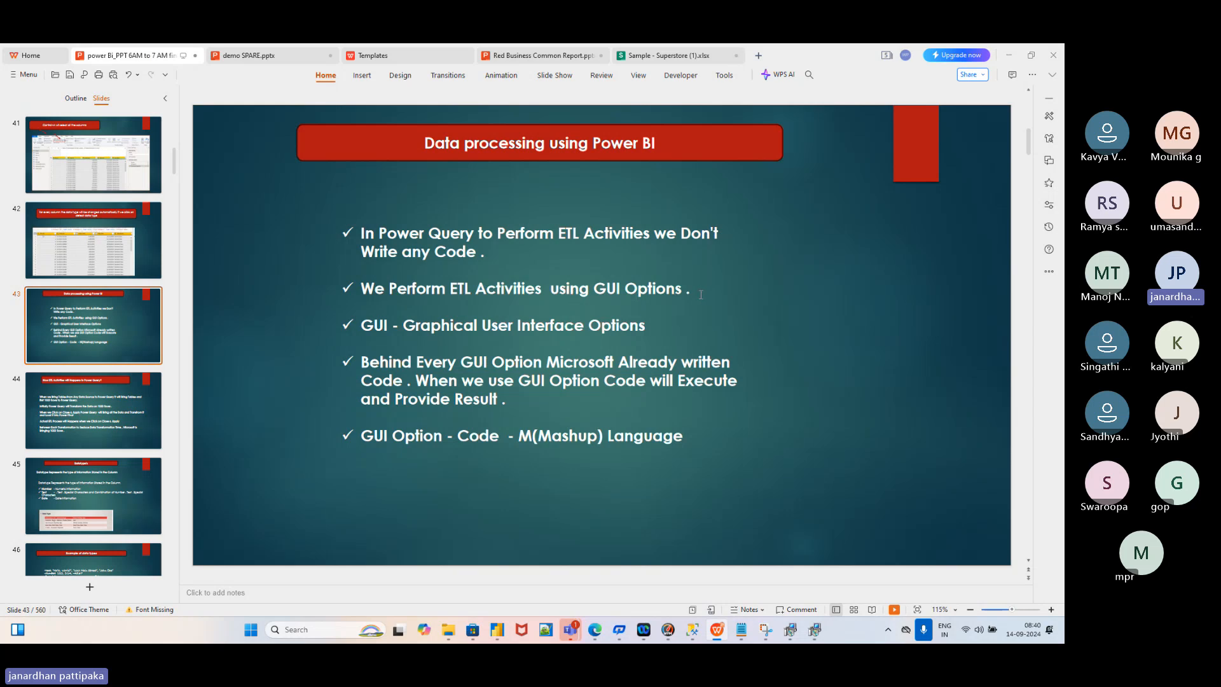
Compare the Orders query with the slides, then go to slide 44 on ETL in Power Query
key(alt+Tab)
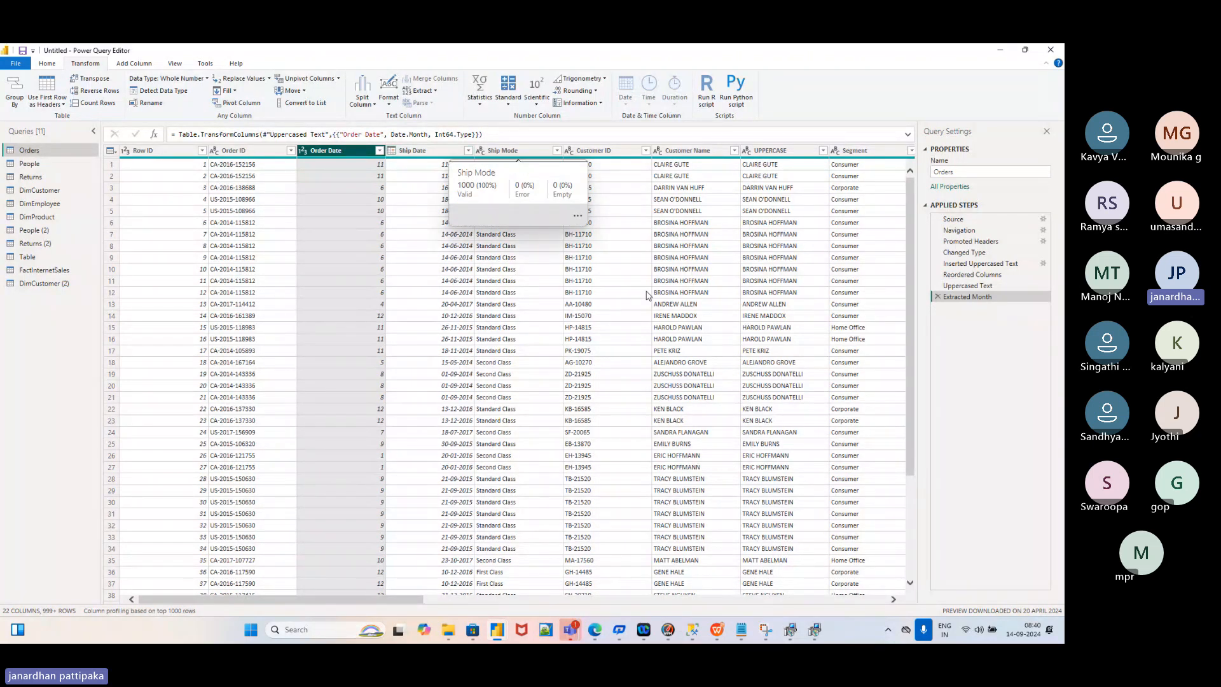
key(alt+Tab)
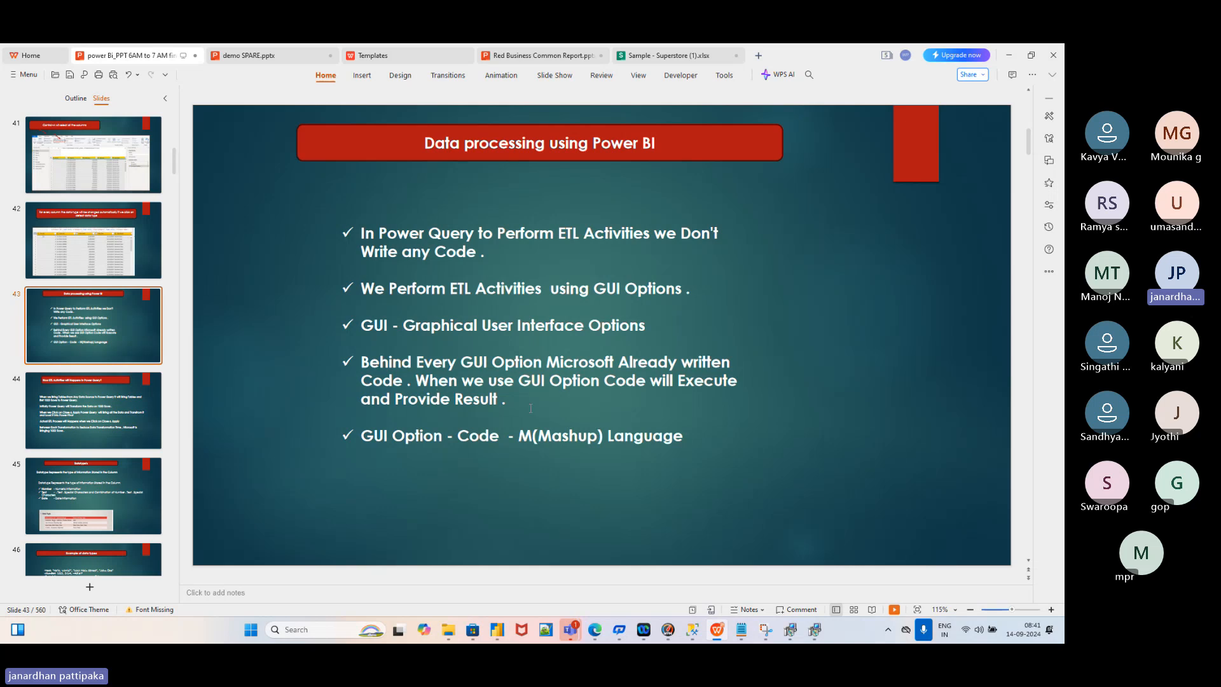
key(alt+Tab)
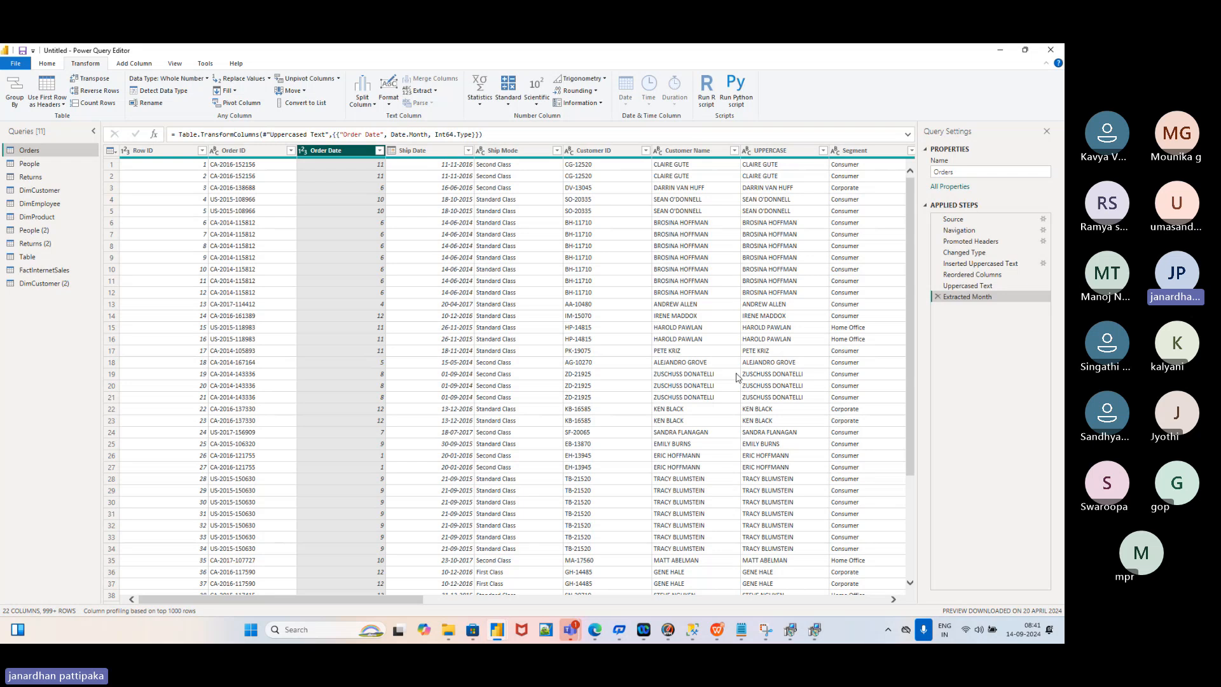
click(717, 630)
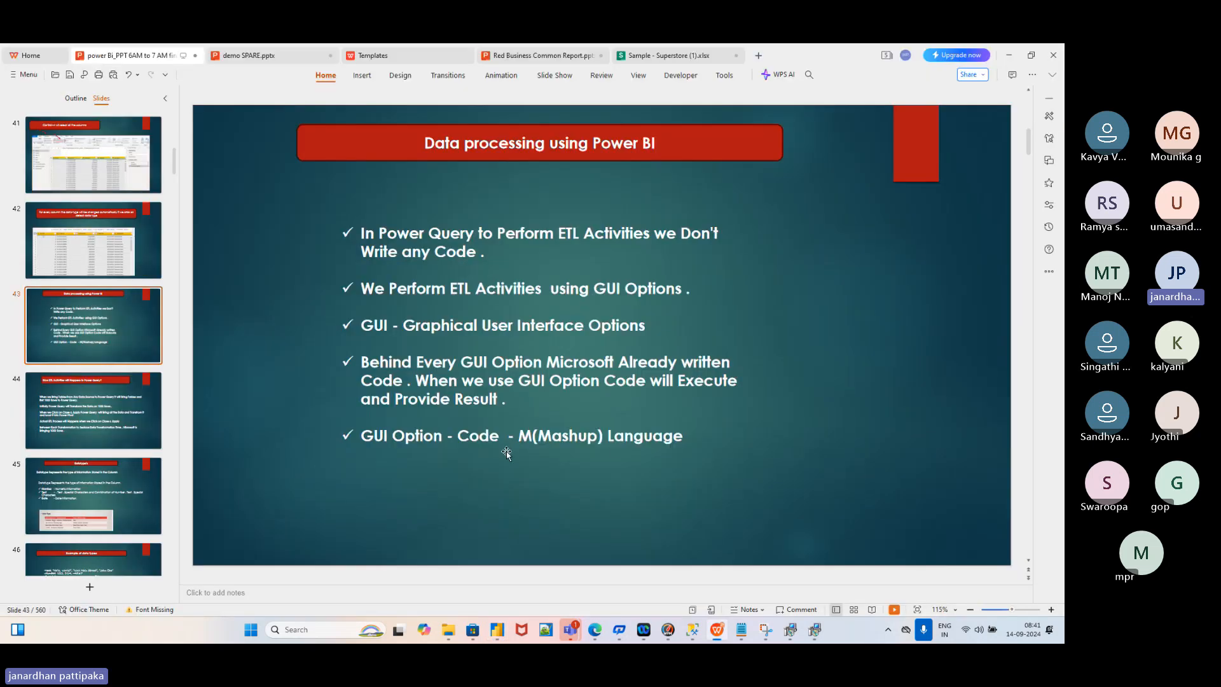
click(124, 411)
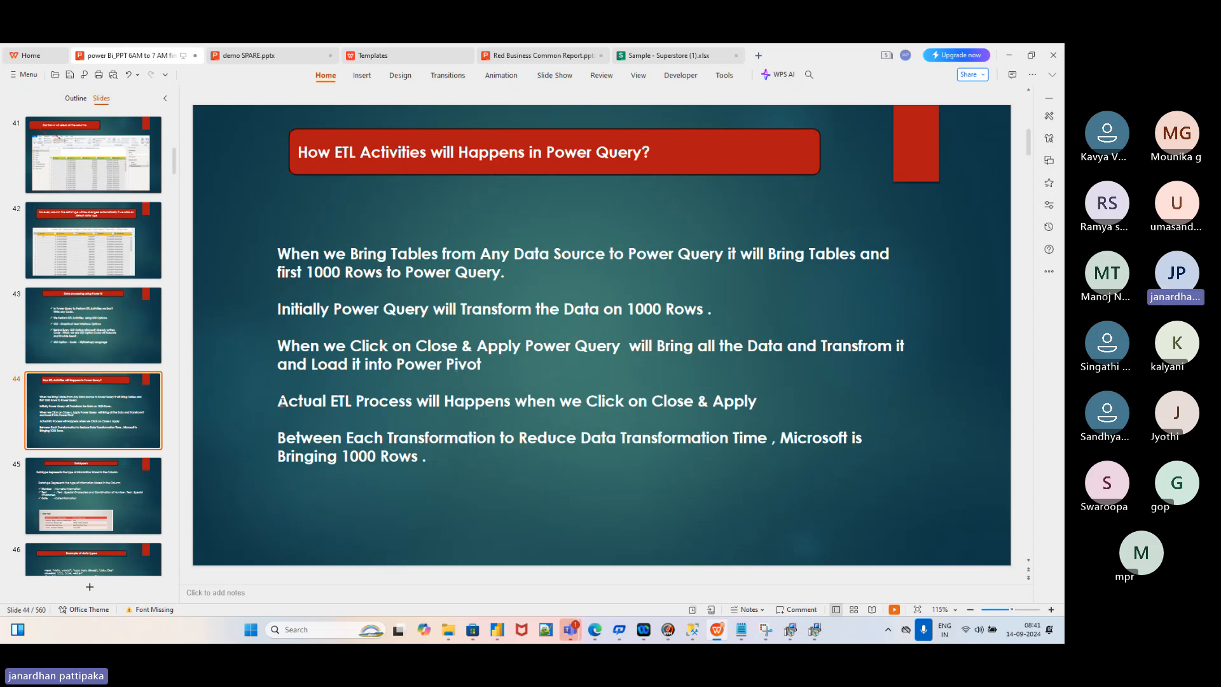
Highlight slide 44's points on the ETL process, reduced transformation time and 1000 rows, then return to Power Query
drag(281, 401, 761, 399)
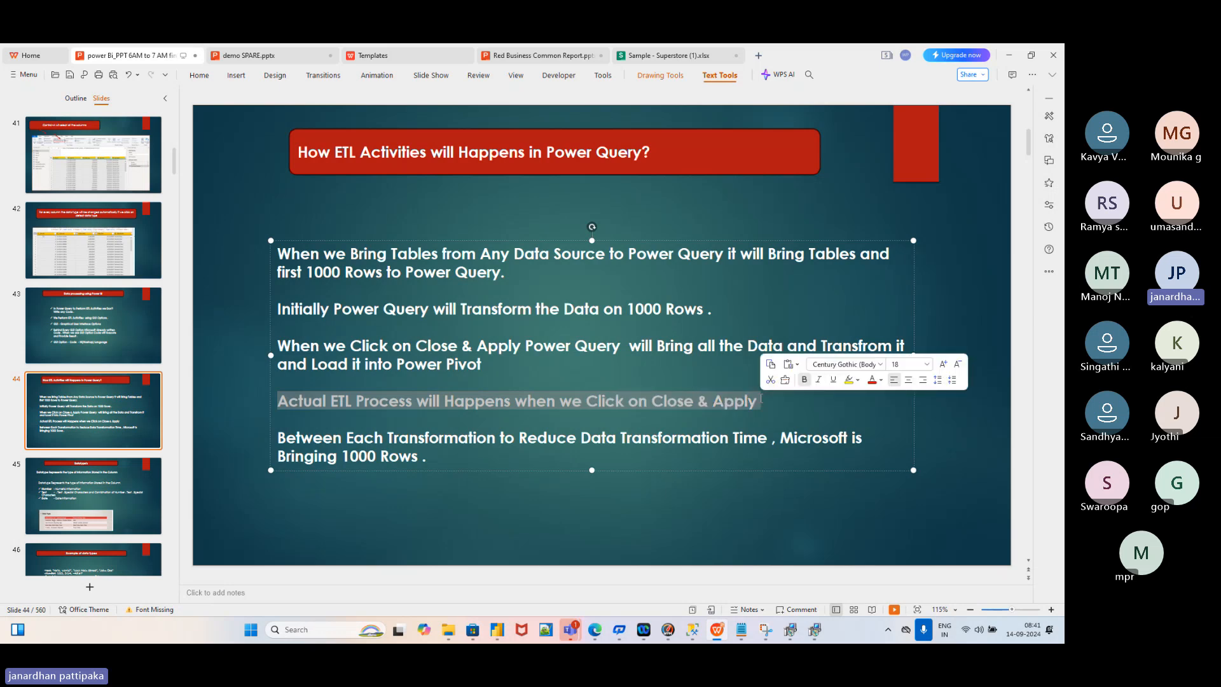
click(678, 508)
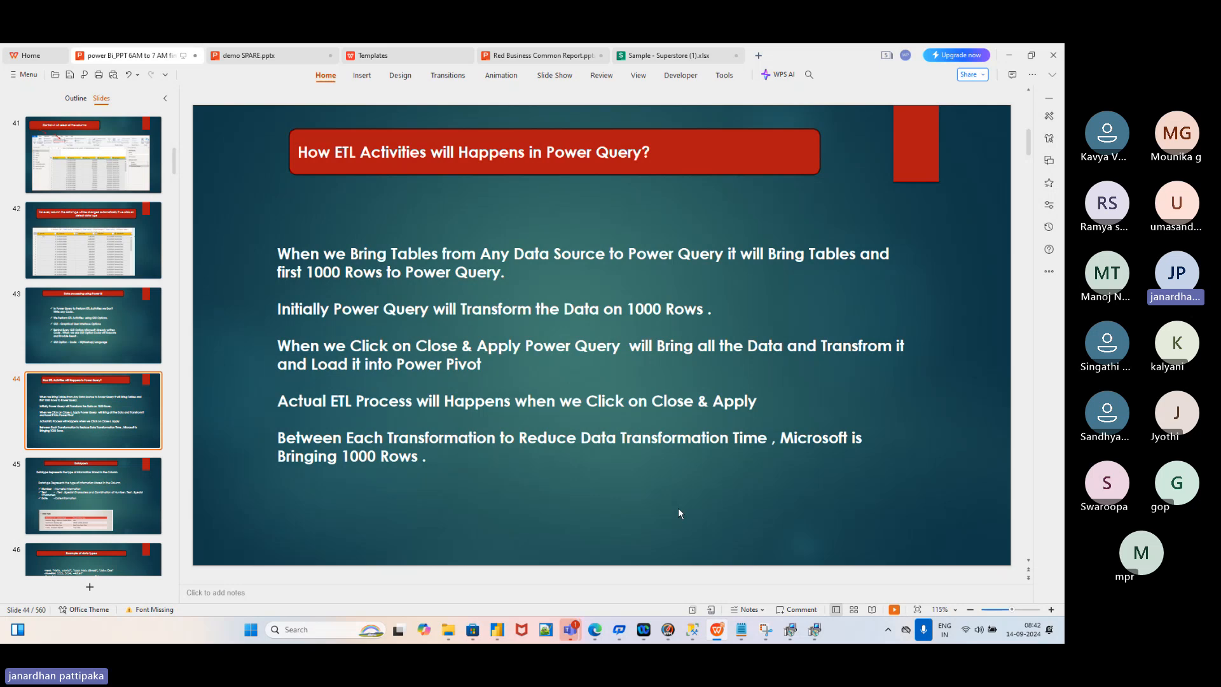
drag(390, 444, 758, 438)
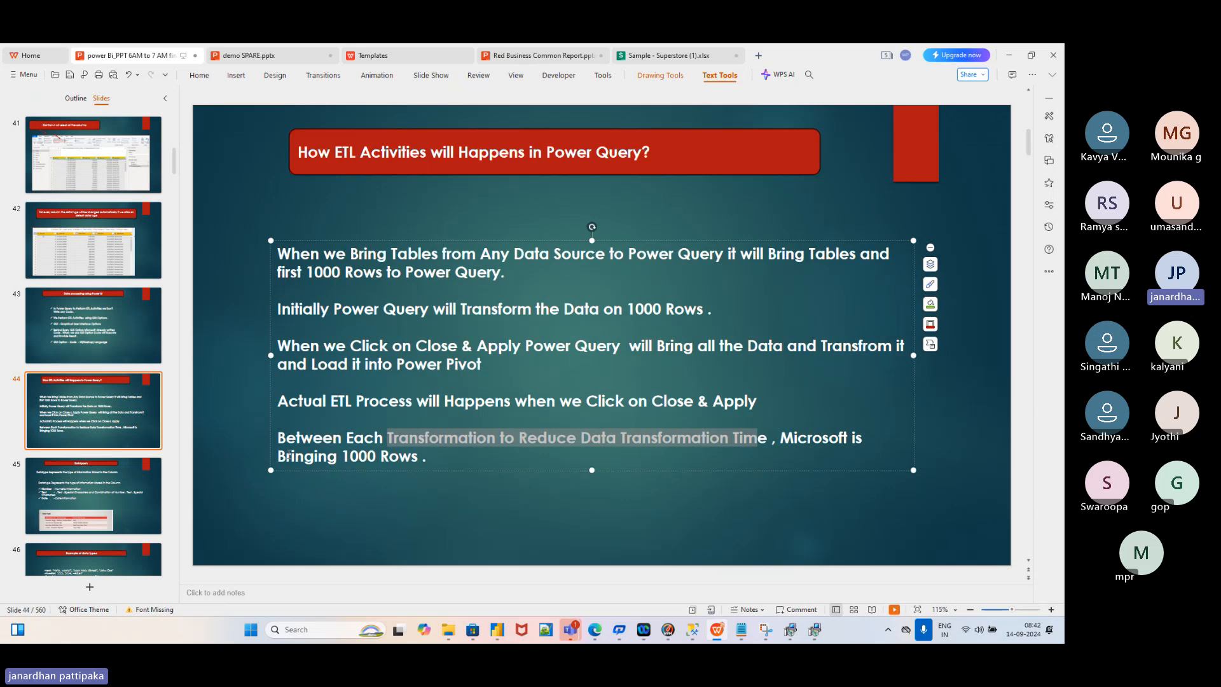
drag(287, 456, 418, 456)
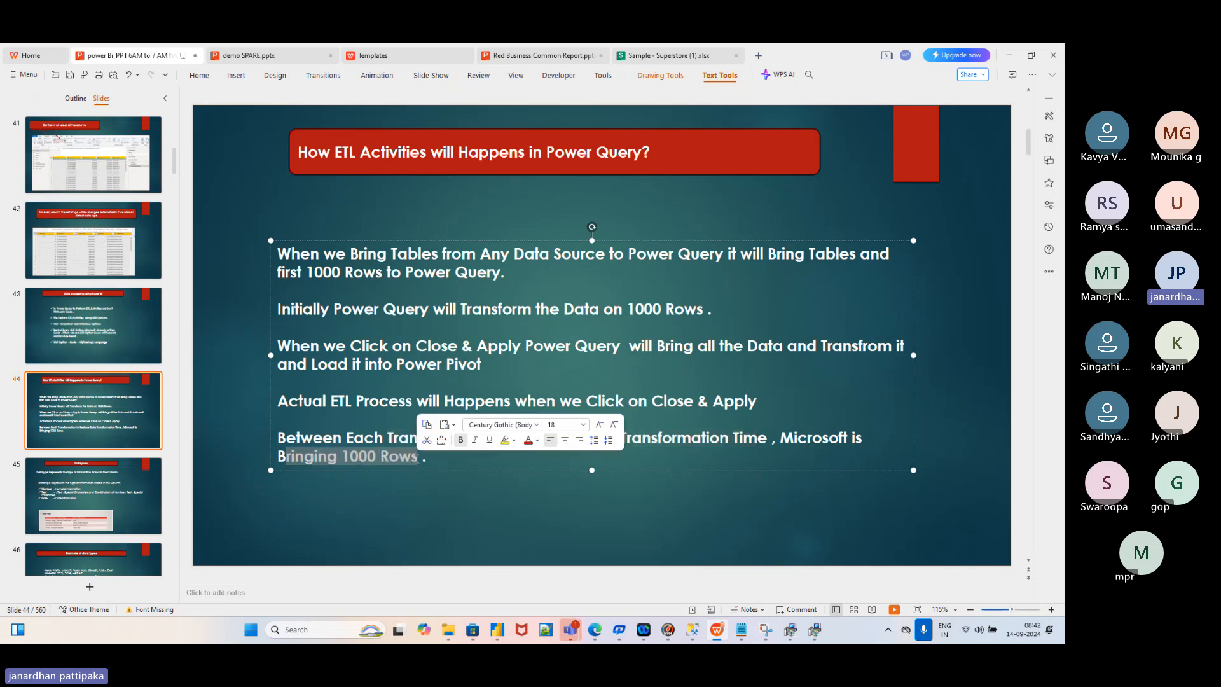
key(alt+Tab)
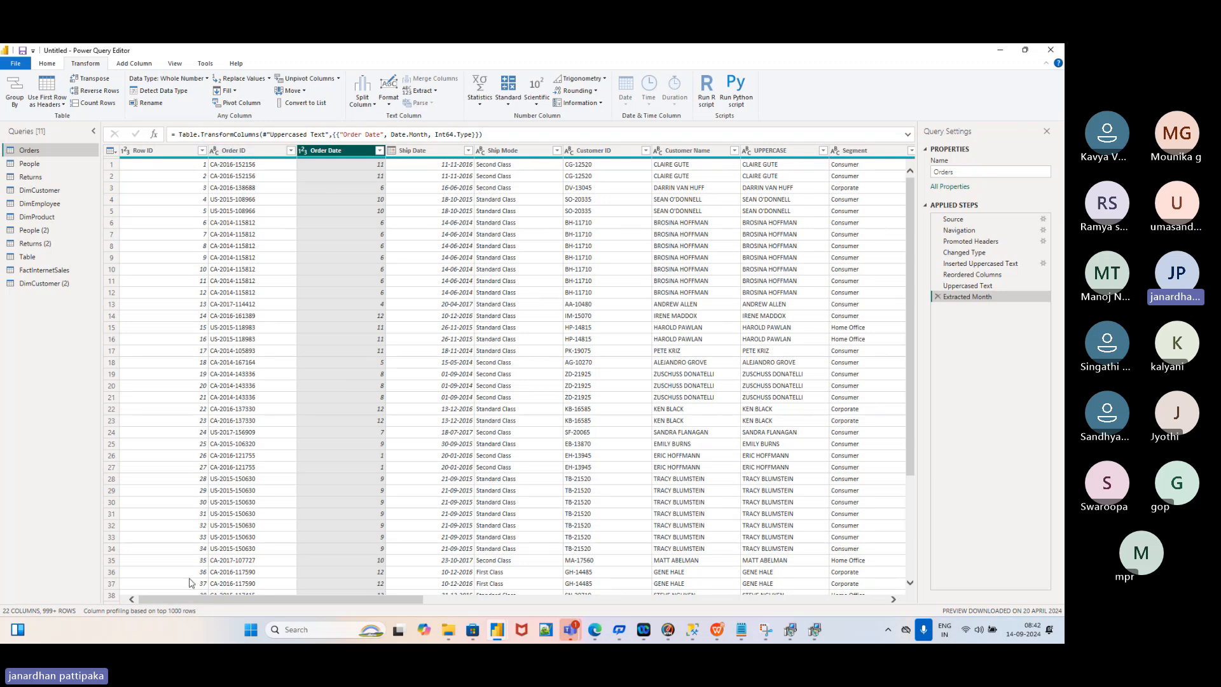
Show the Orders query's Home tab close-and-load commands, then glance at the data types slide and back
click(48, 63)
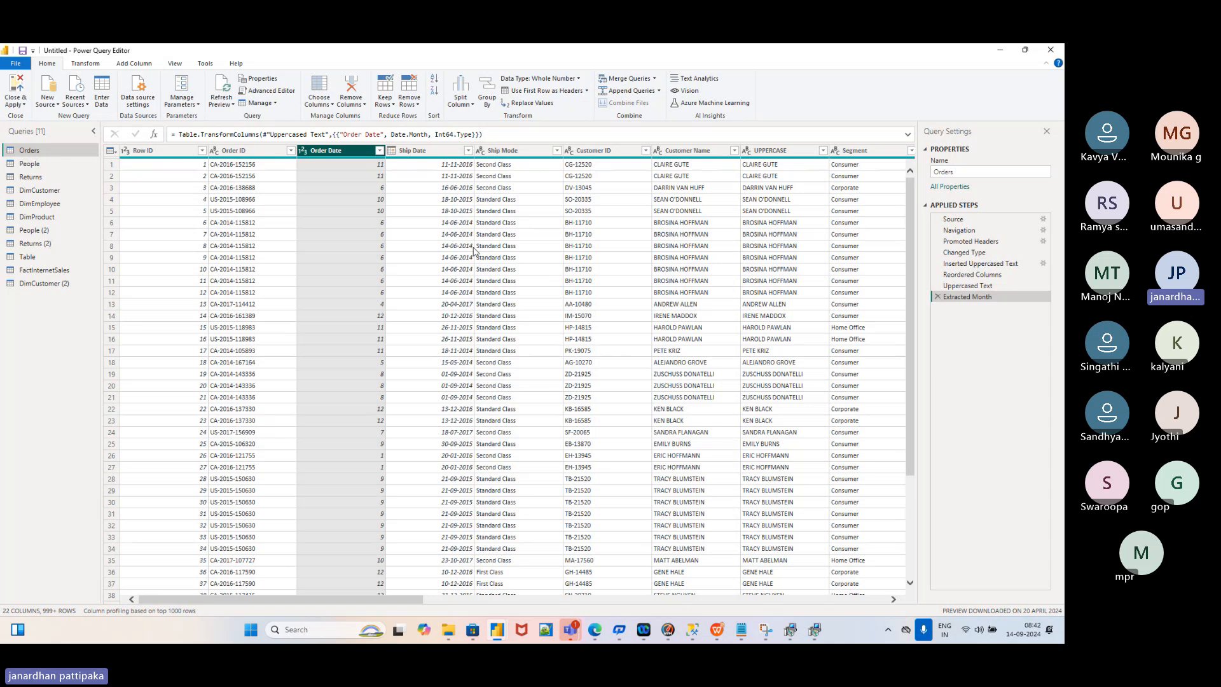
key(alt+Tab)
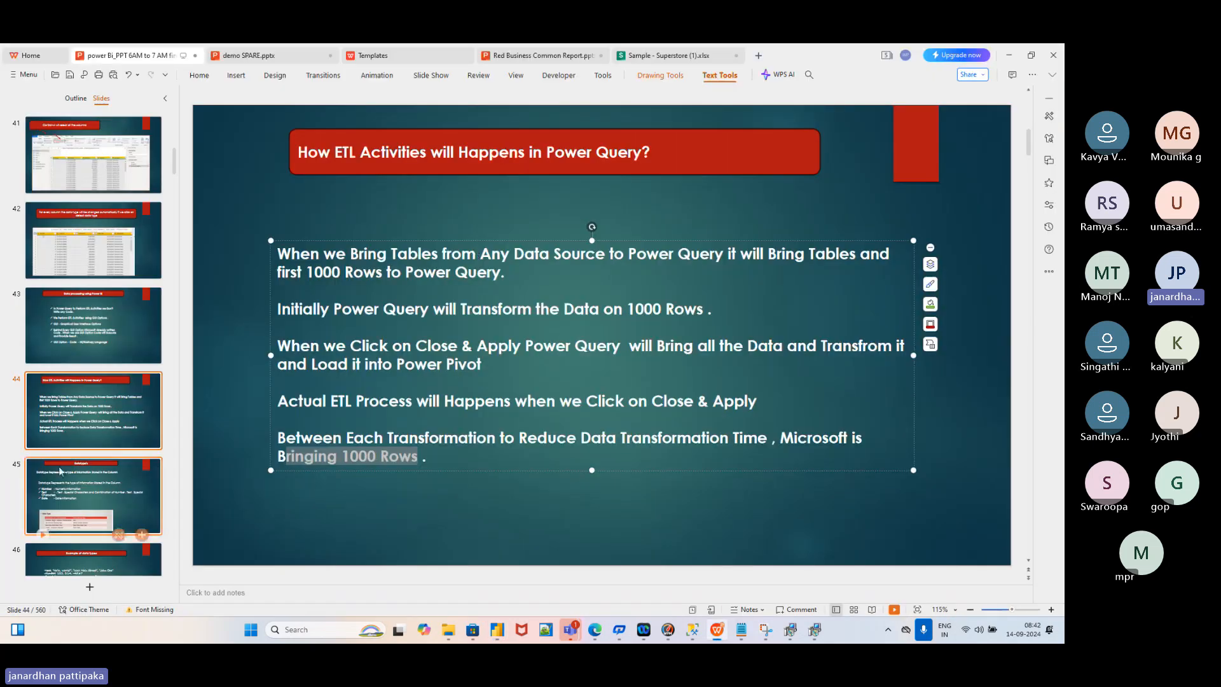
click(61, 471)
click(106, 408)
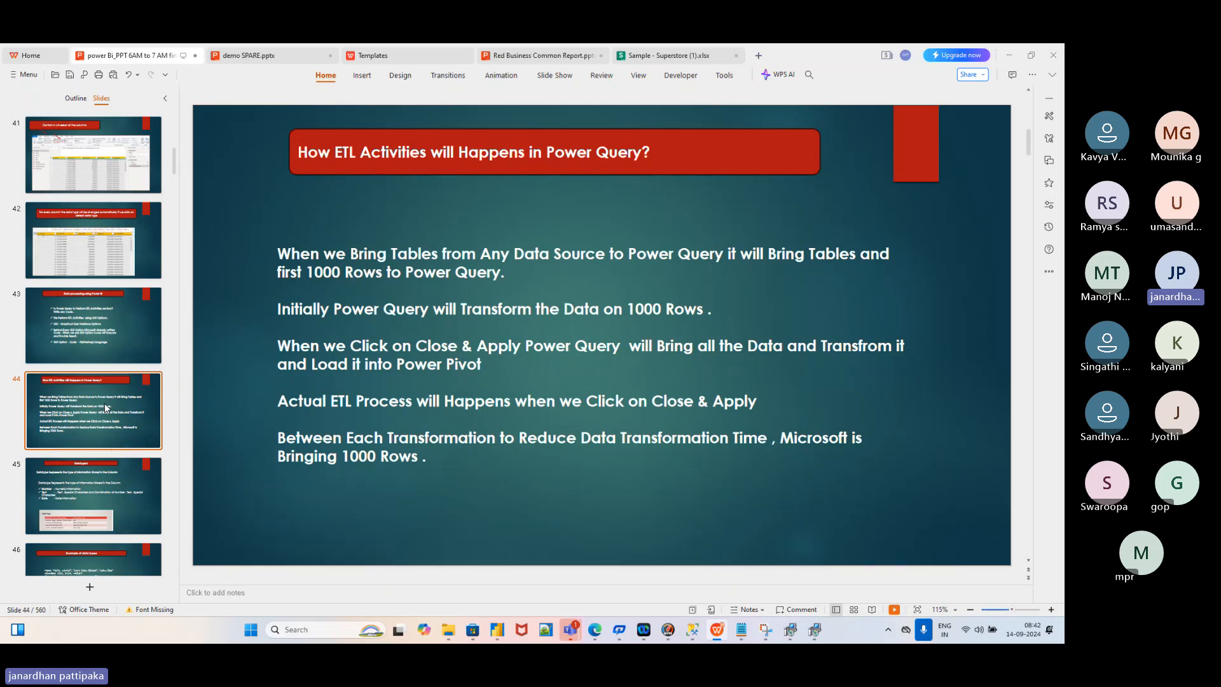
Check the Orders table once more, then bring WPS back to slide 44 from the taskbar
key(alt+Tab)
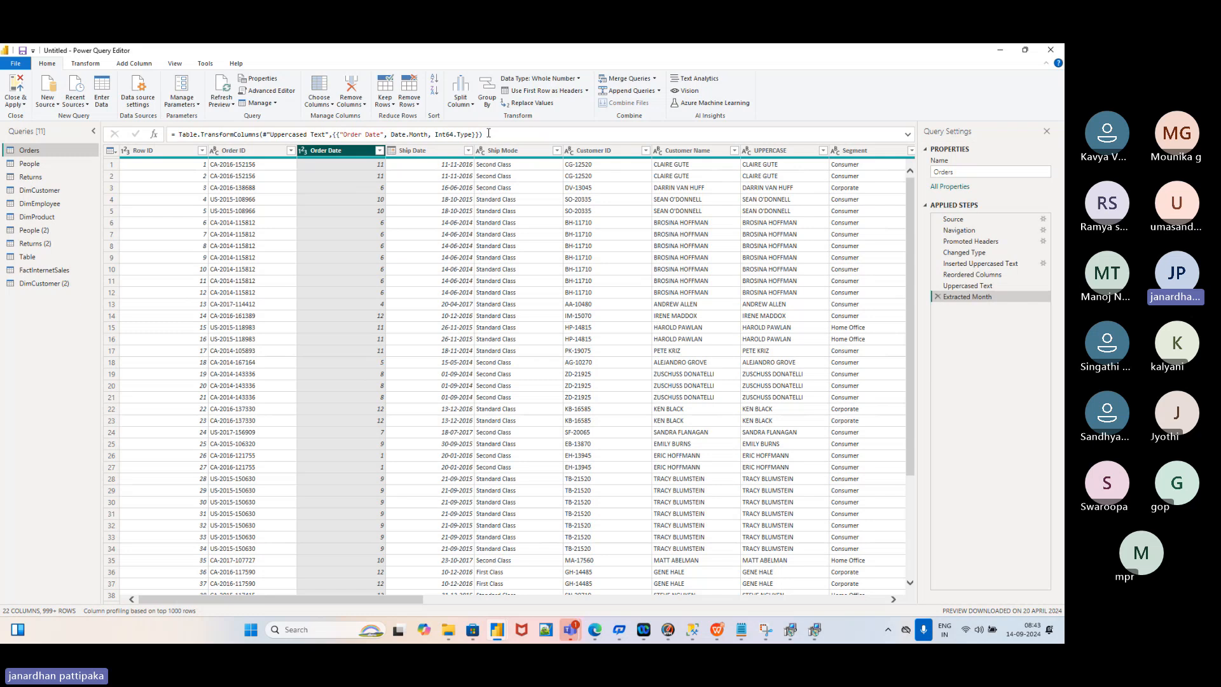
key(alt+Tab)
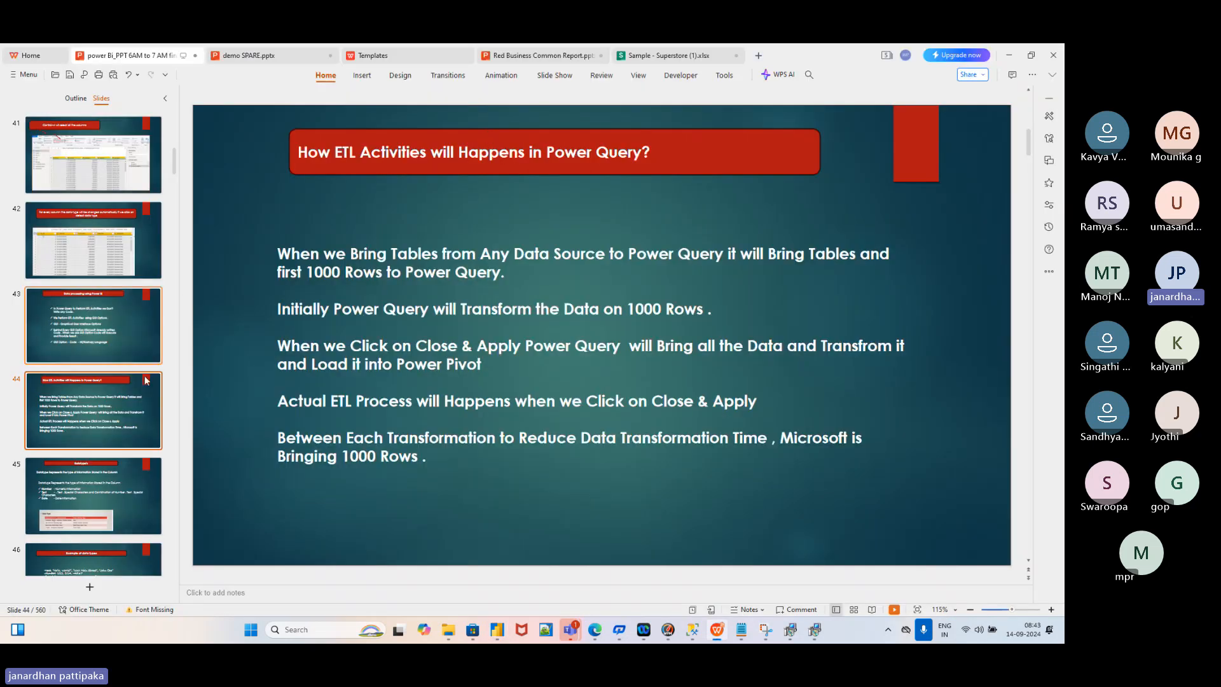
mouse_move(720, 630)
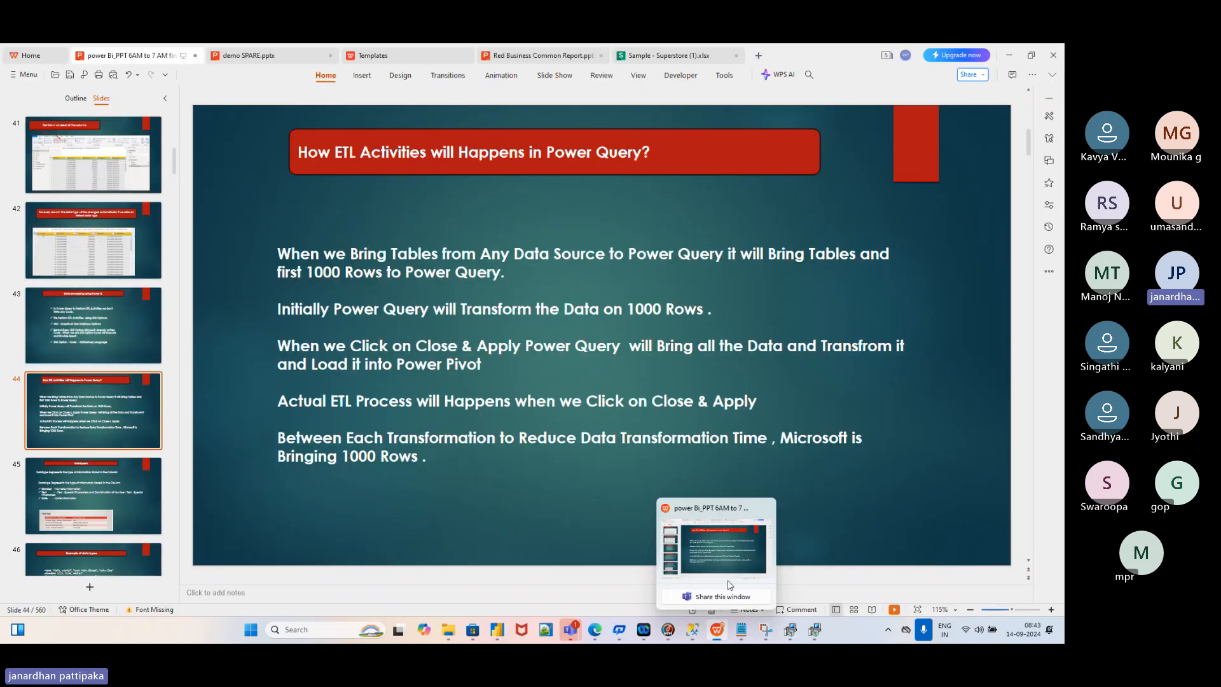
click(731, 555)
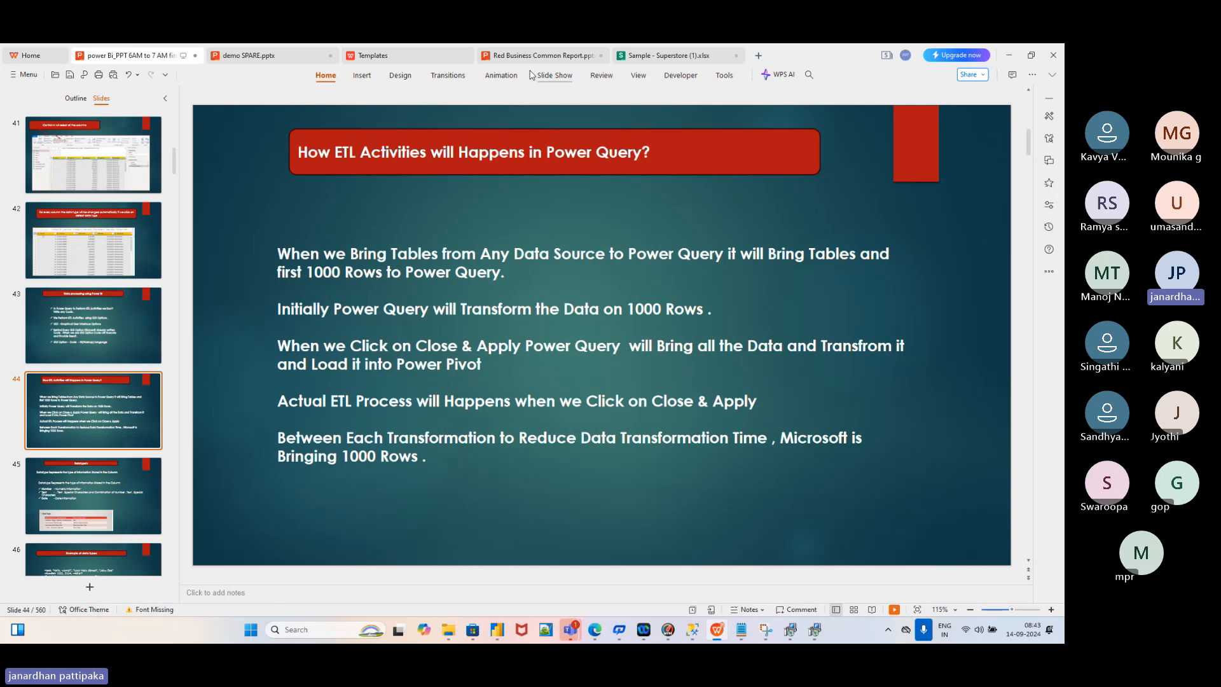
On demo SPARE.pptx slide 77, highlight topics 9-11: data processing, ETL in Power Query, data types
click(268, 62)
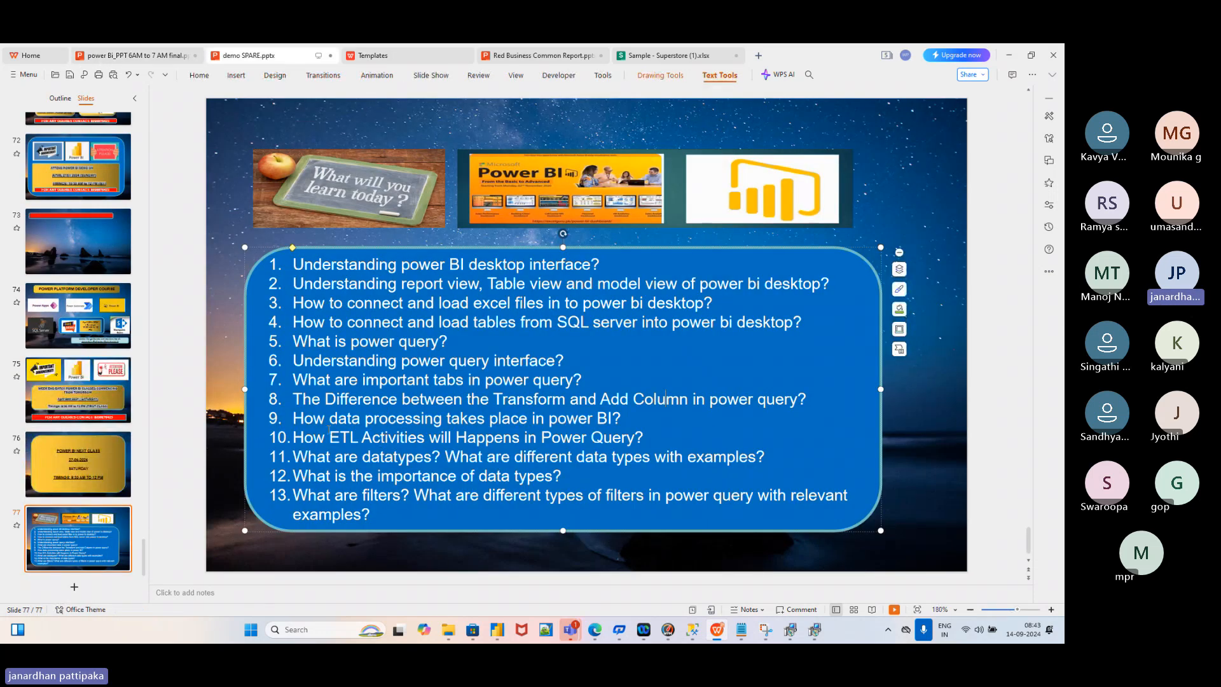
drag(326, 424, 545, 418)
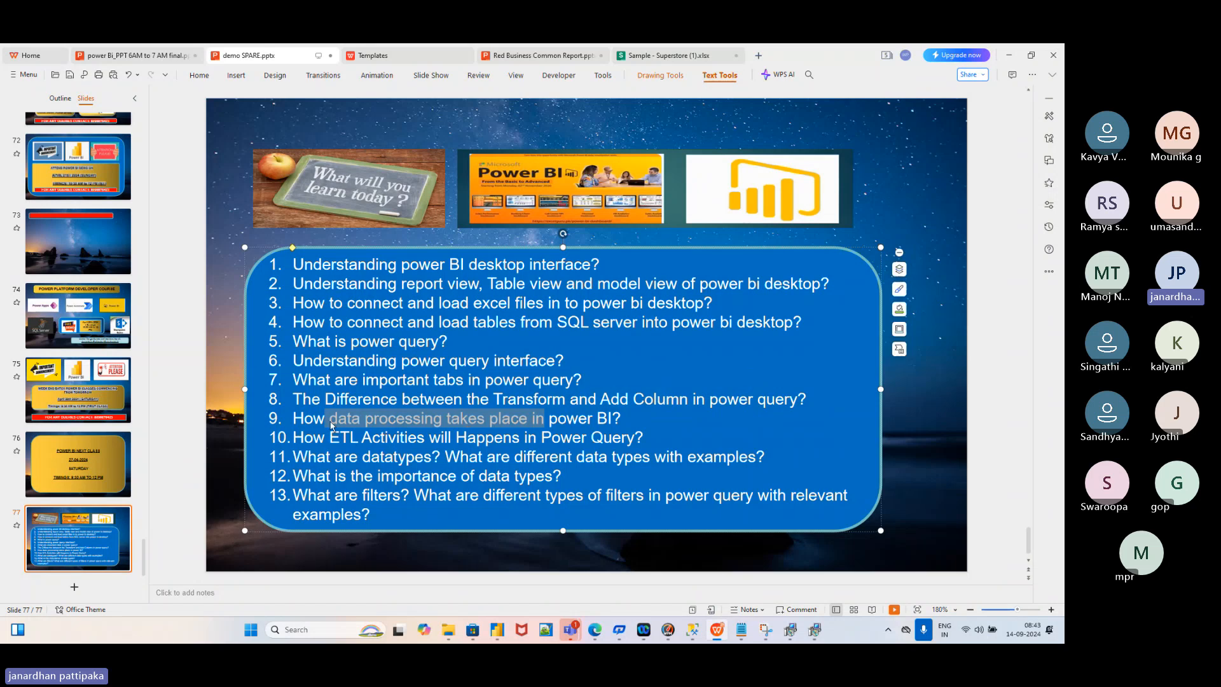
drag(298, 437, 634, 437)
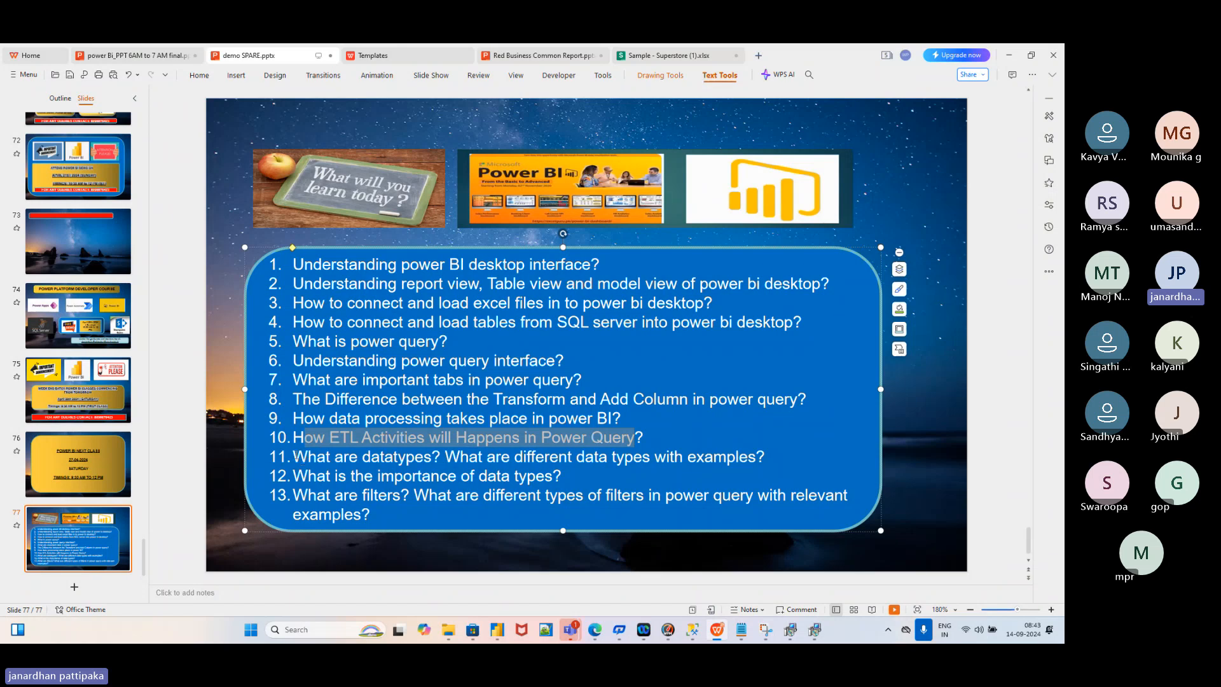
drag(295, 457, 726, 457)
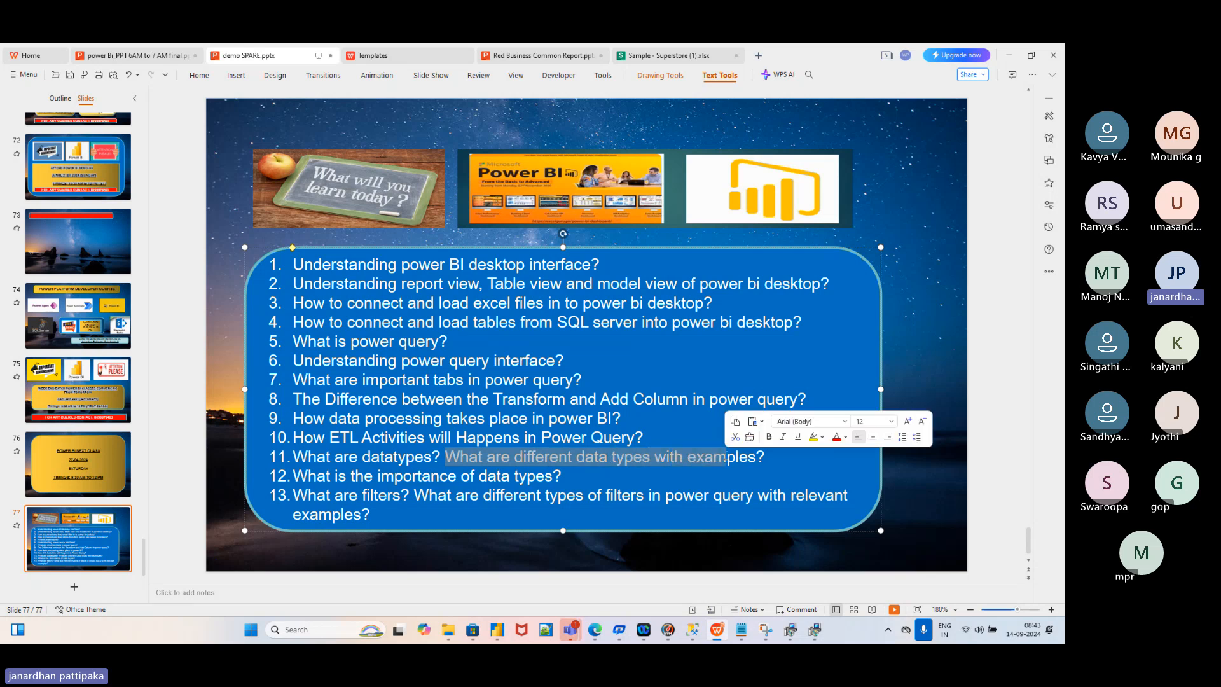
click(697, 438)
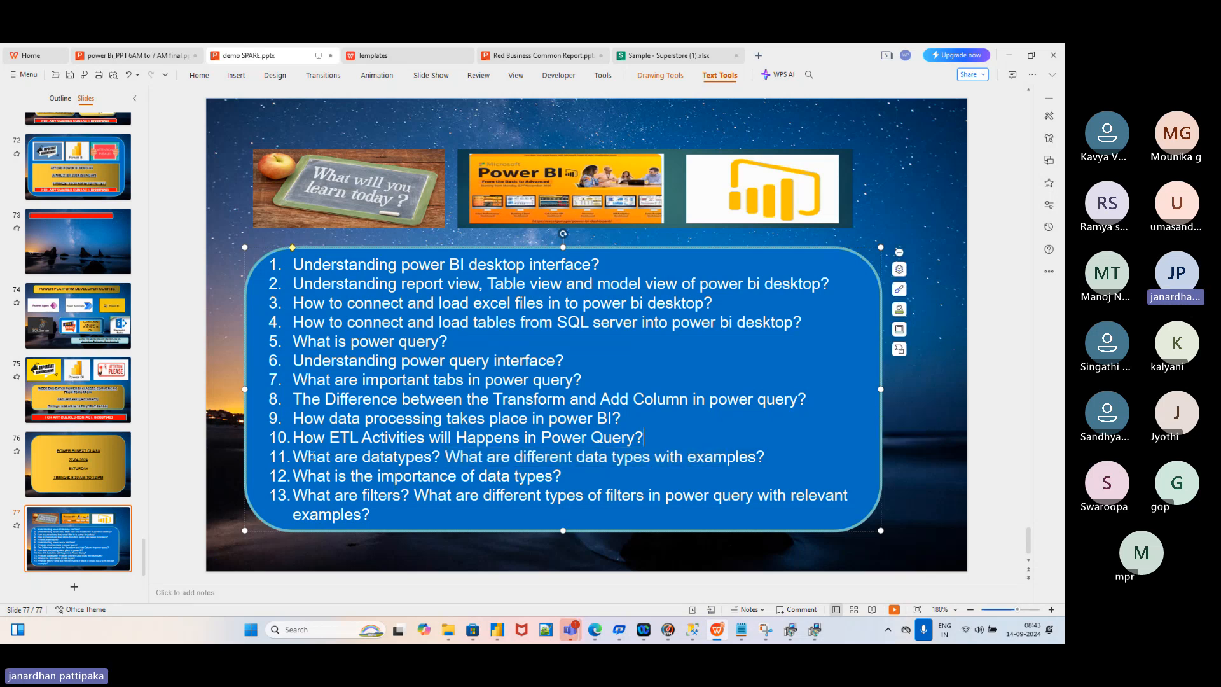
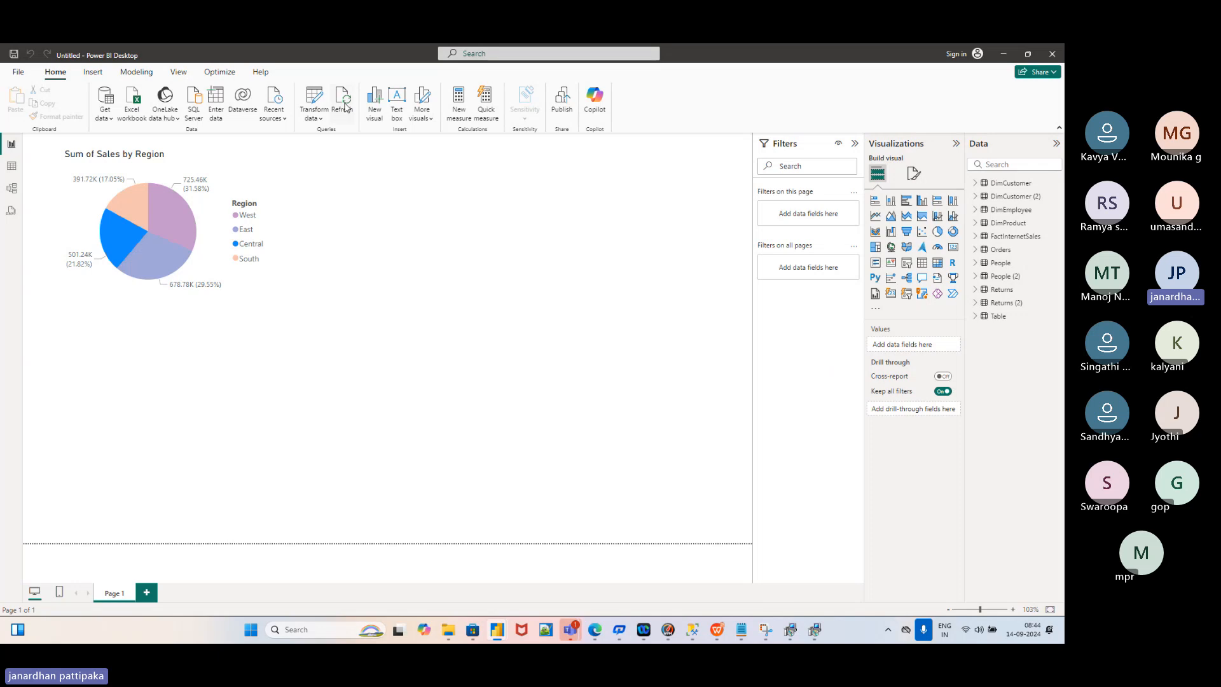
Open the Power Query Editor from the Transform data dropdown to edit the Orders query
click(321, 121)
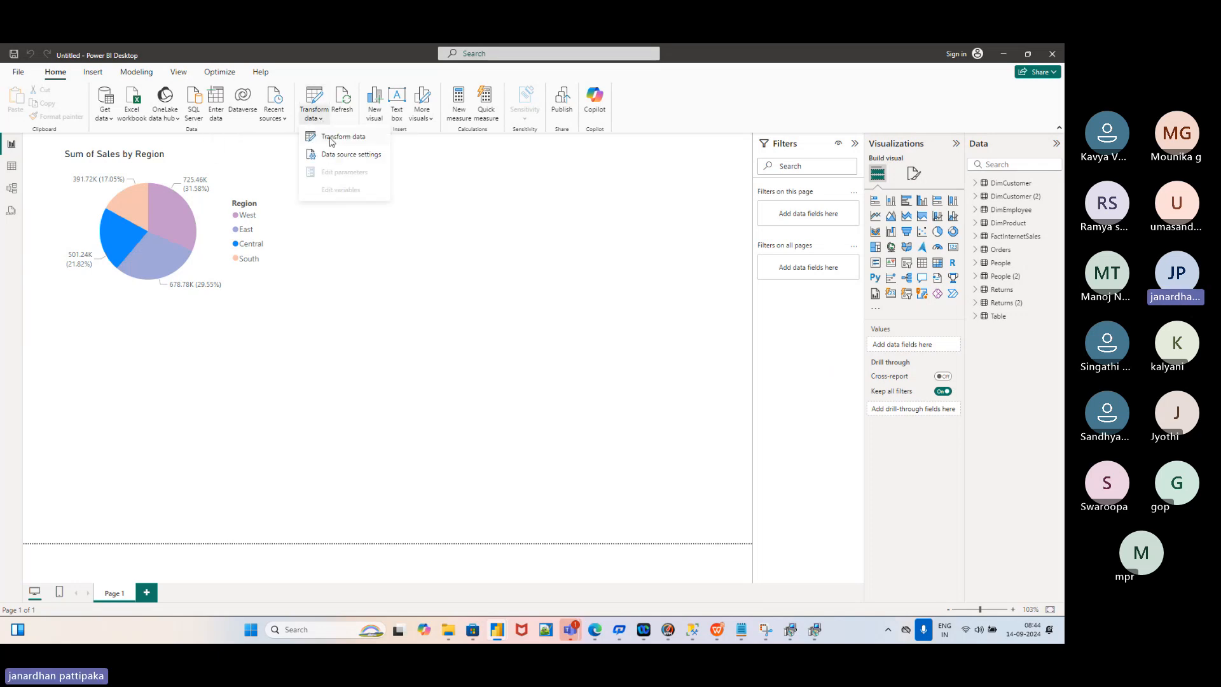
click(330, 140)
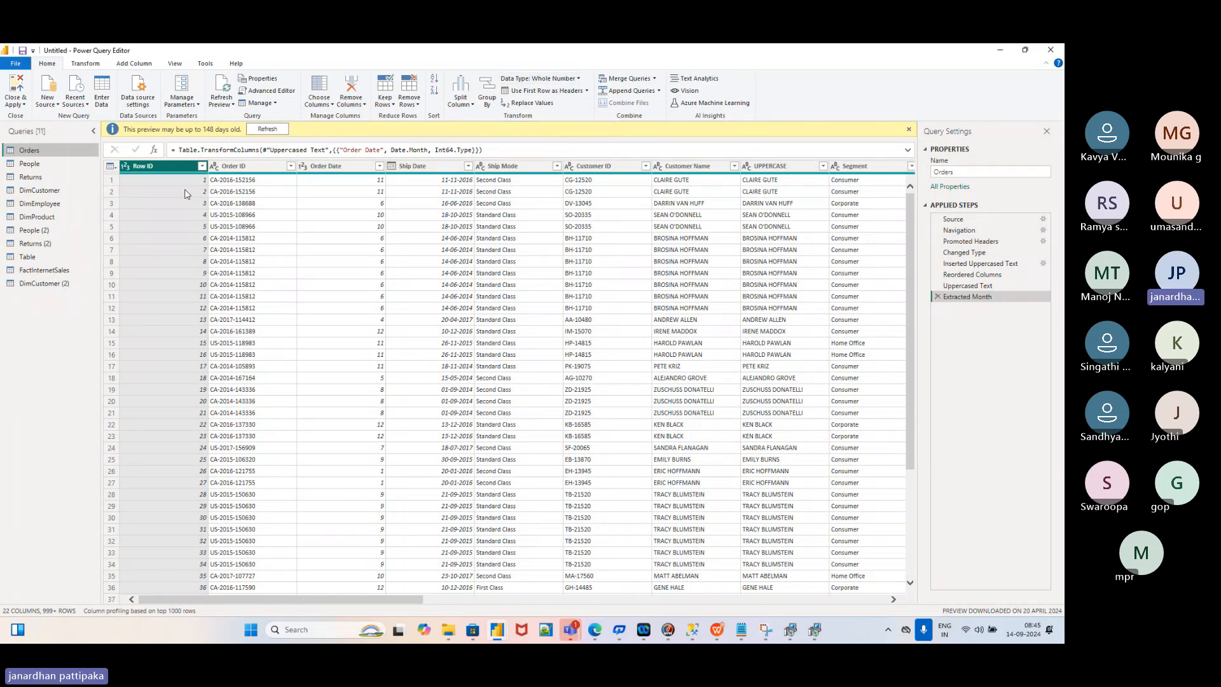
Confirm Ship Mode is Text, browse its filter values, then confirm Sales is Decimal Number
click(510, 166)
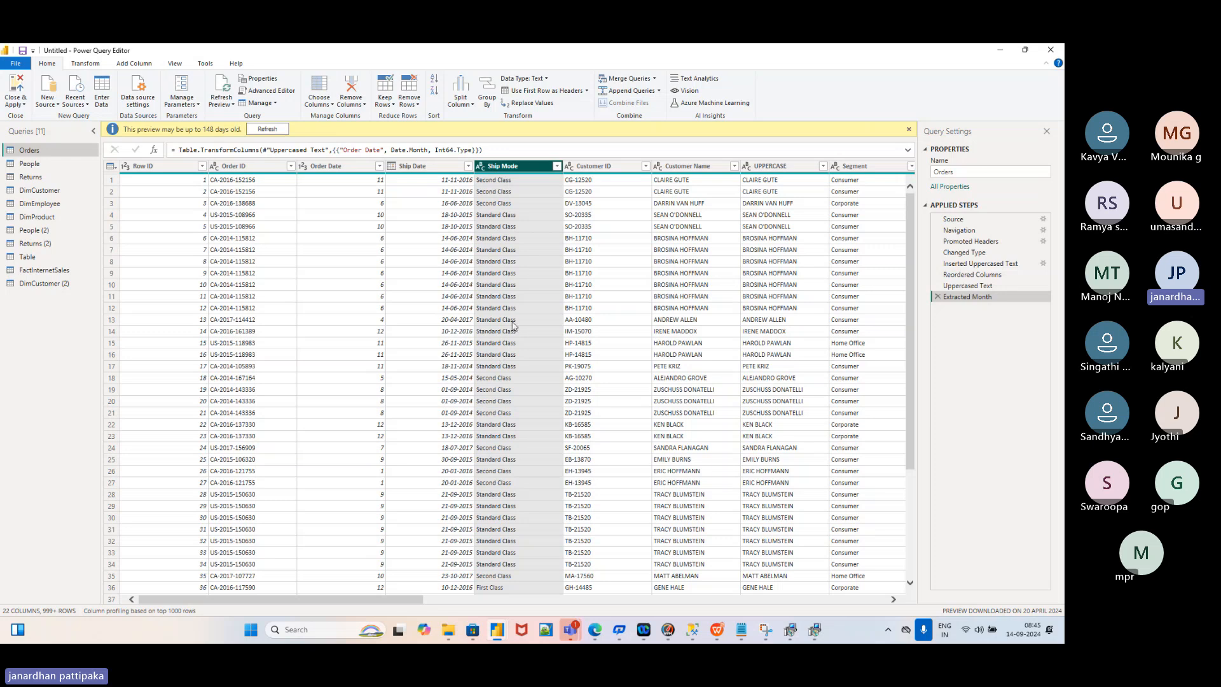
click(557, 168)
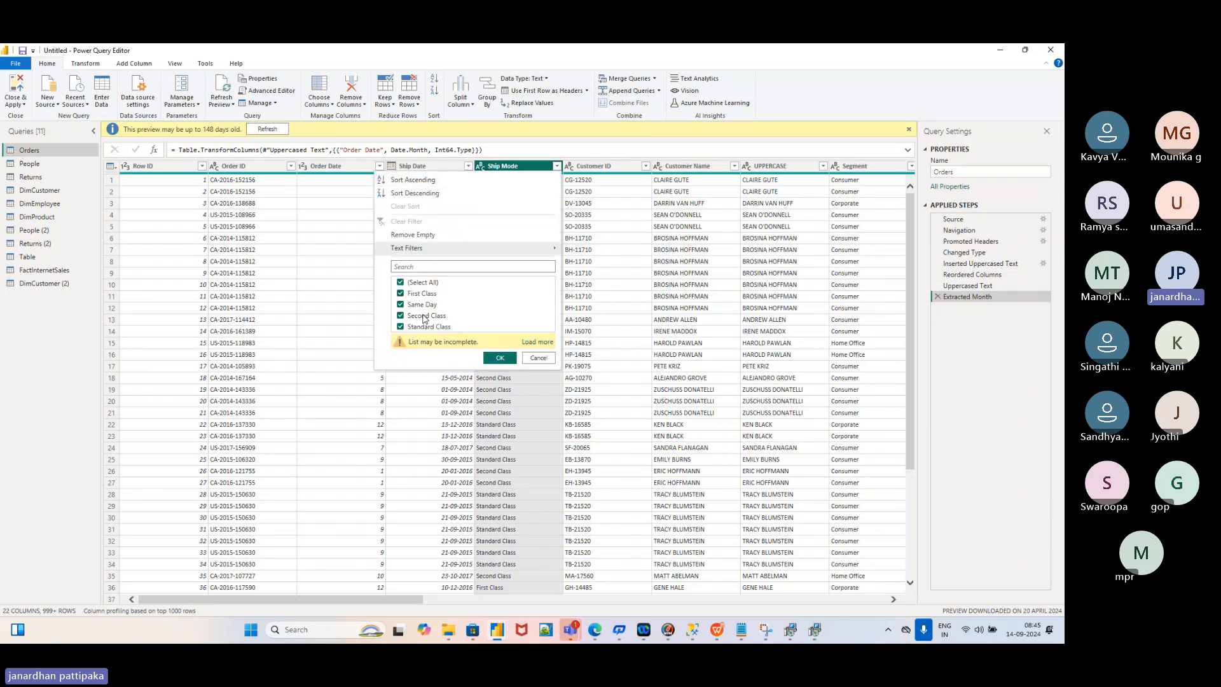
click(503, 414)
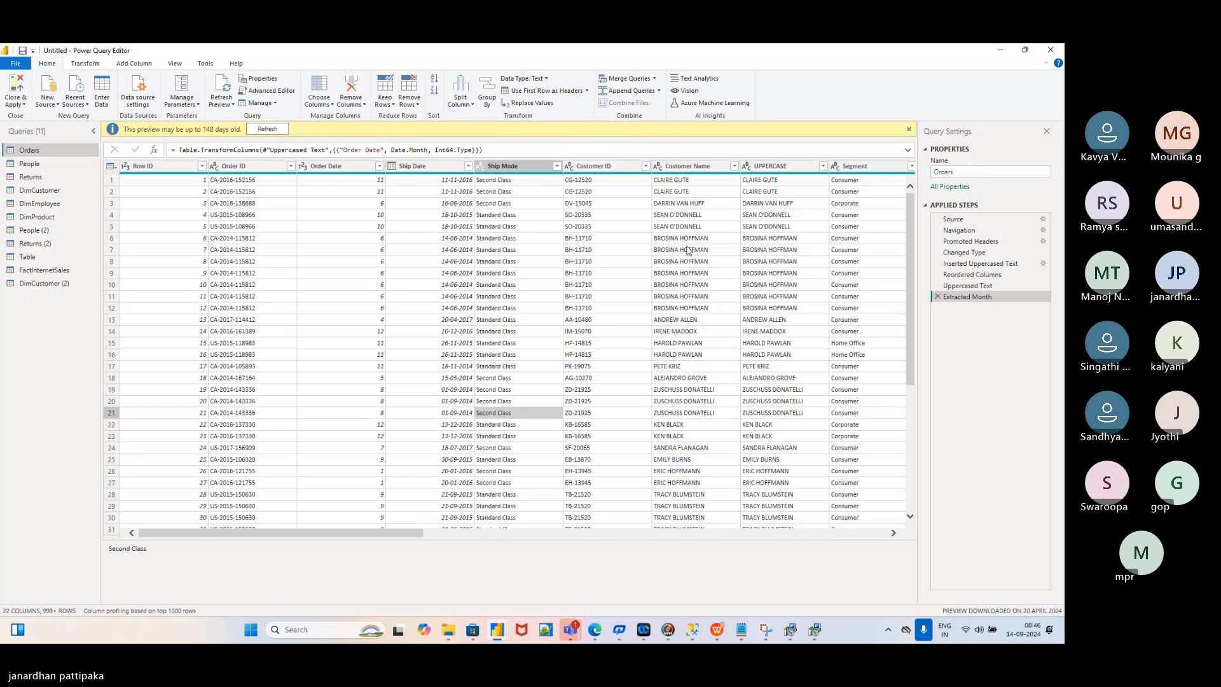
scroll(689, 250, right, 10)
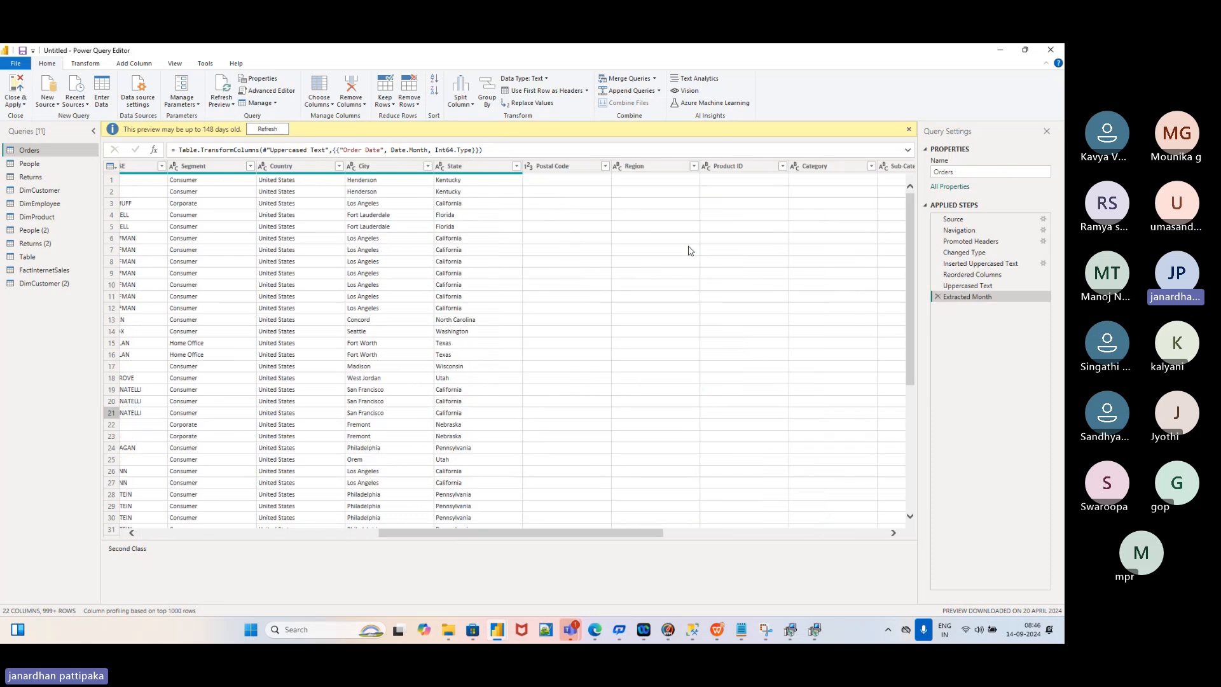
scroll(689, 250, right, 5)
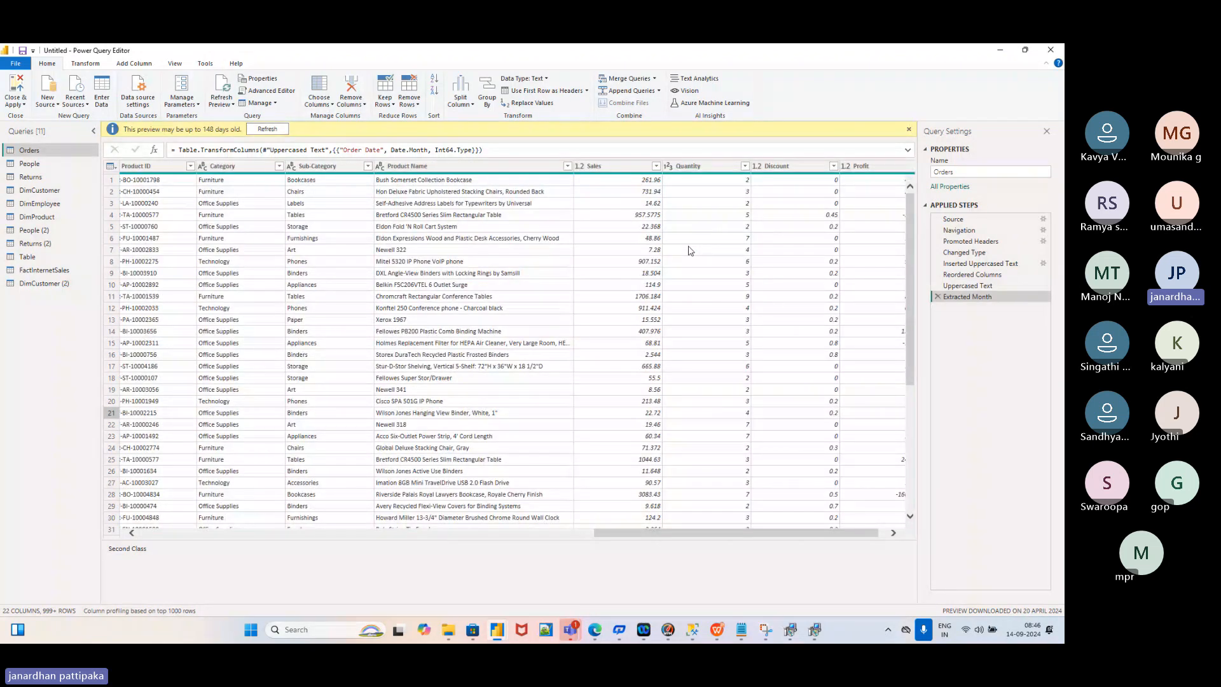
scroll(689, 250, right, 1)
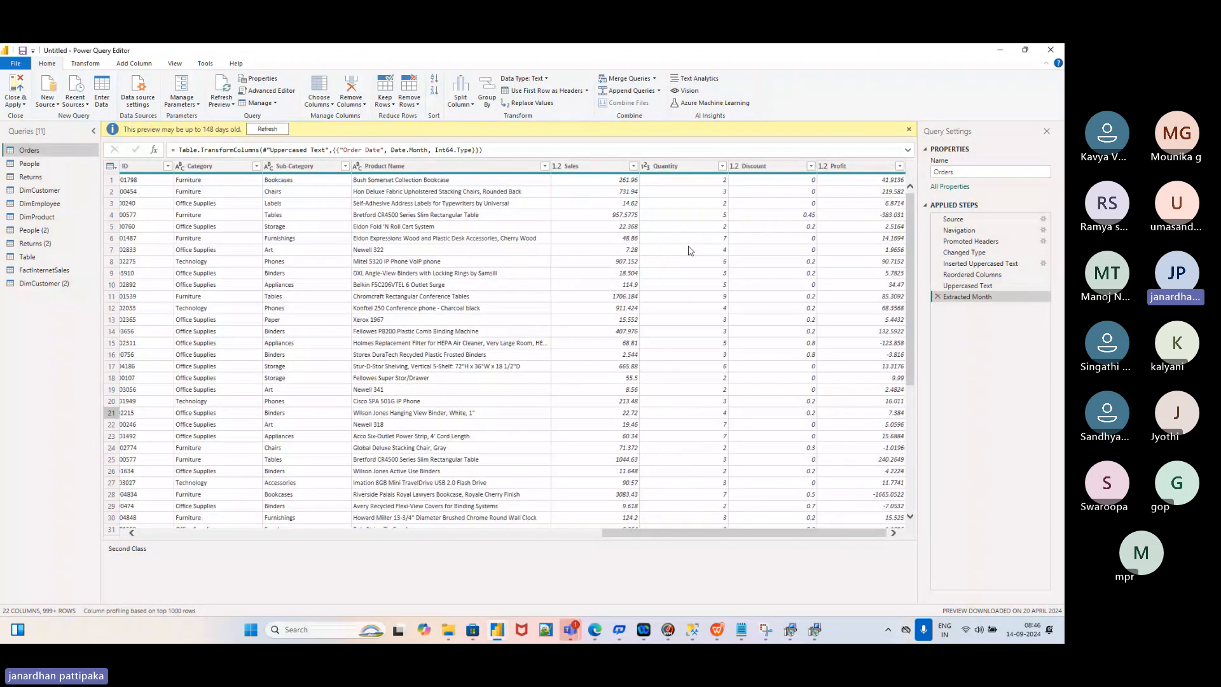
click(593, 168)
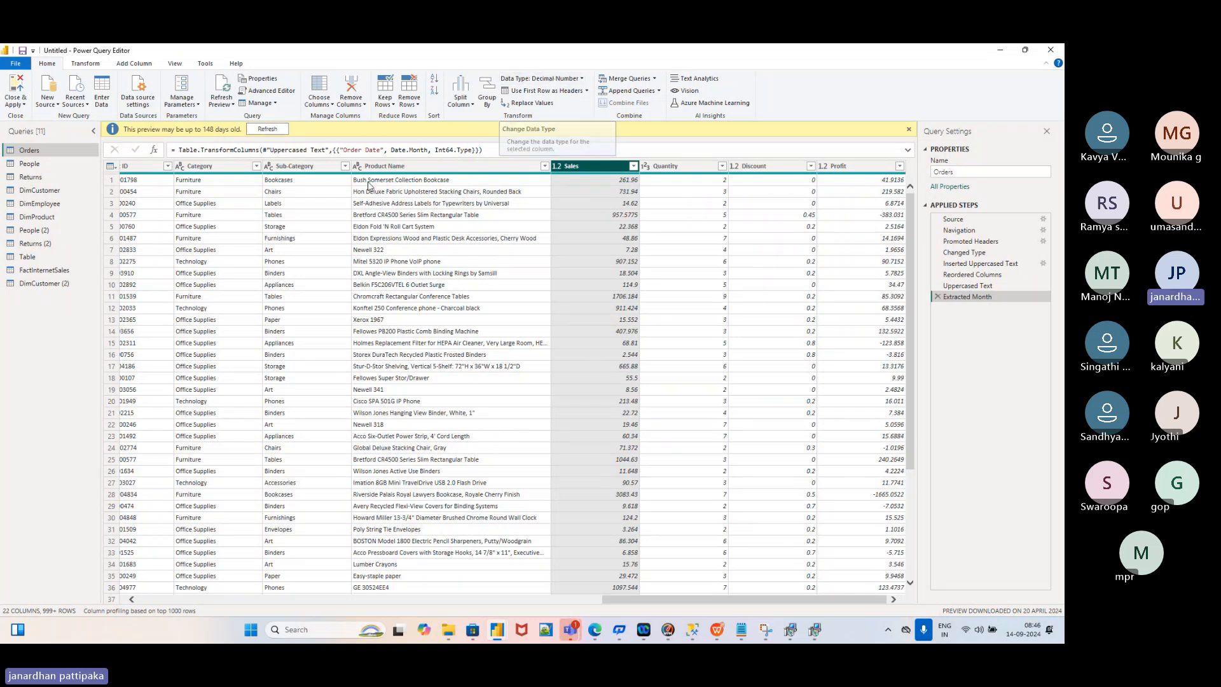
Confirm Product ID is Text, view the Data Type list without changing it, and return to the report
scroll(328, 217, left, 5)
scroll(328, 216, left, 1)
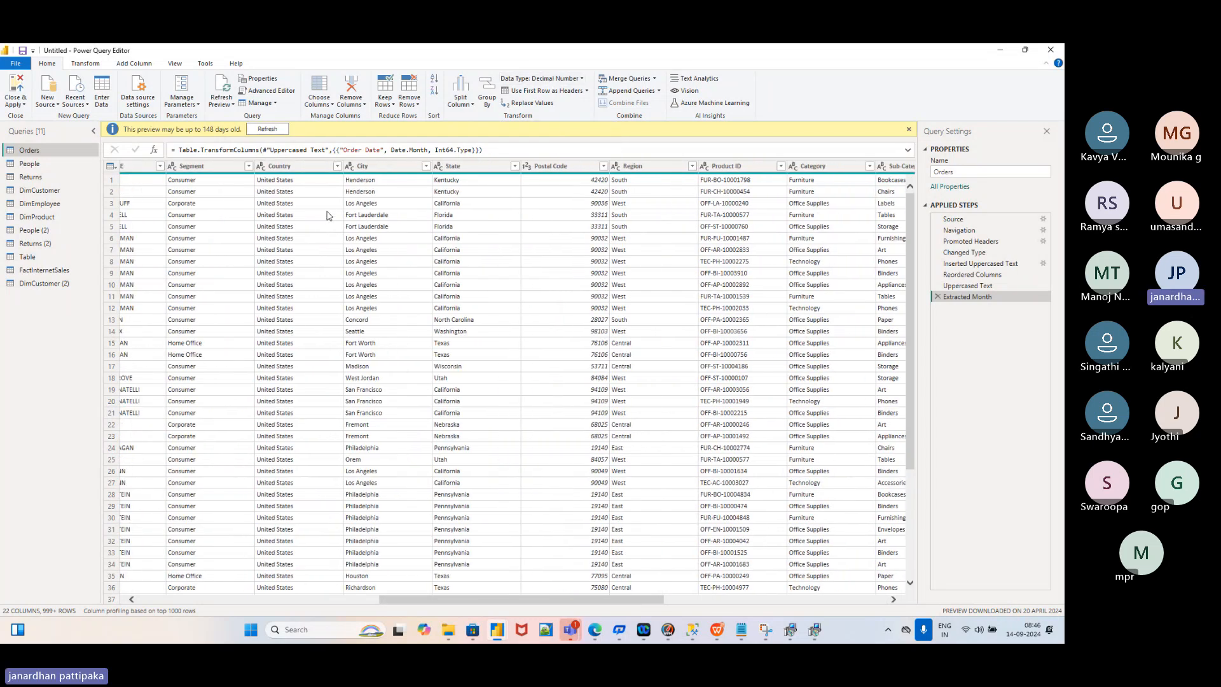
click(730, 167)
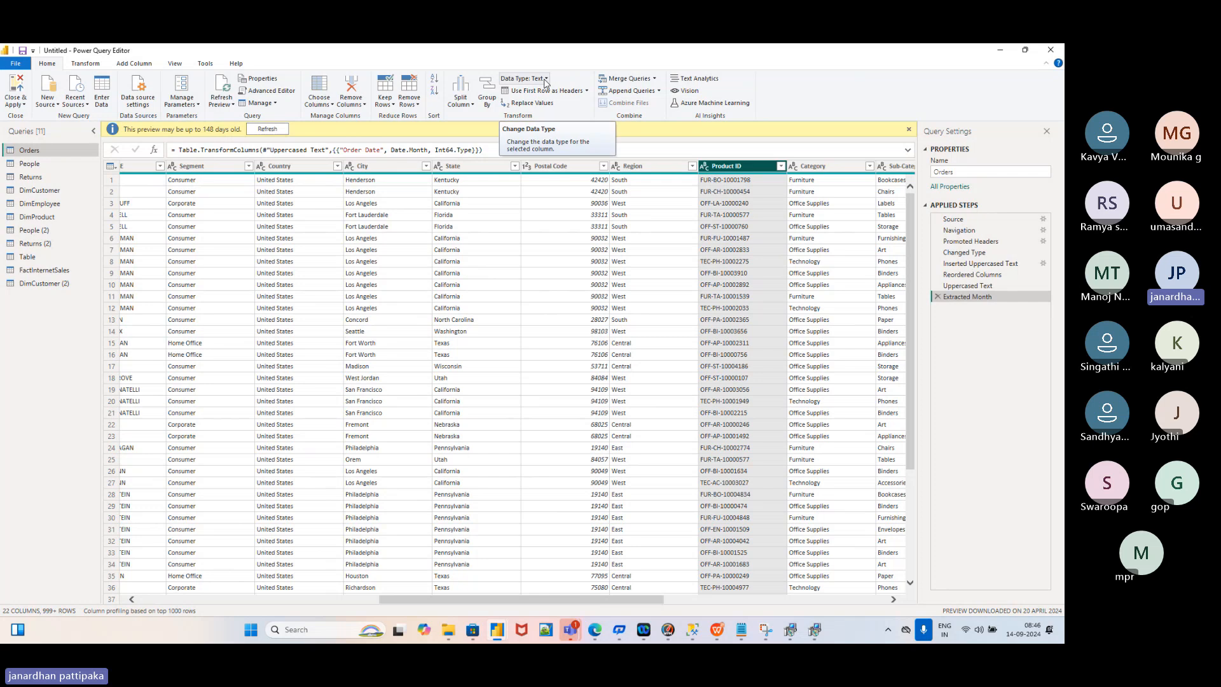
click(545, 79)
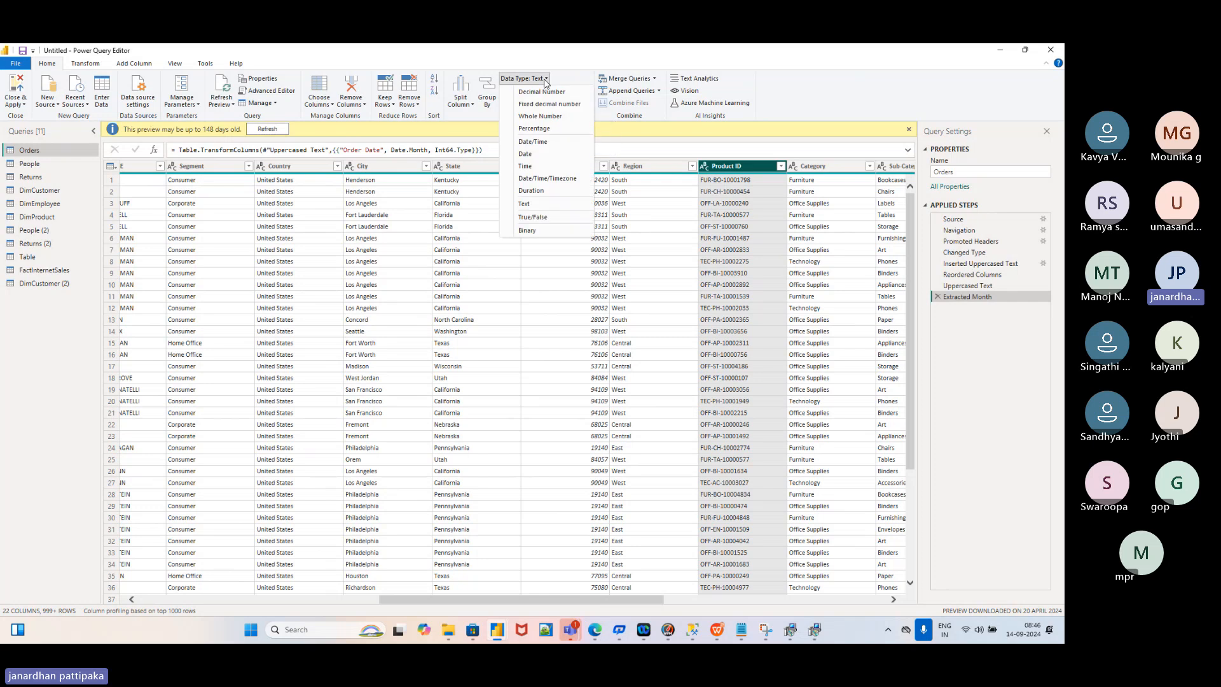
click(774, 260)
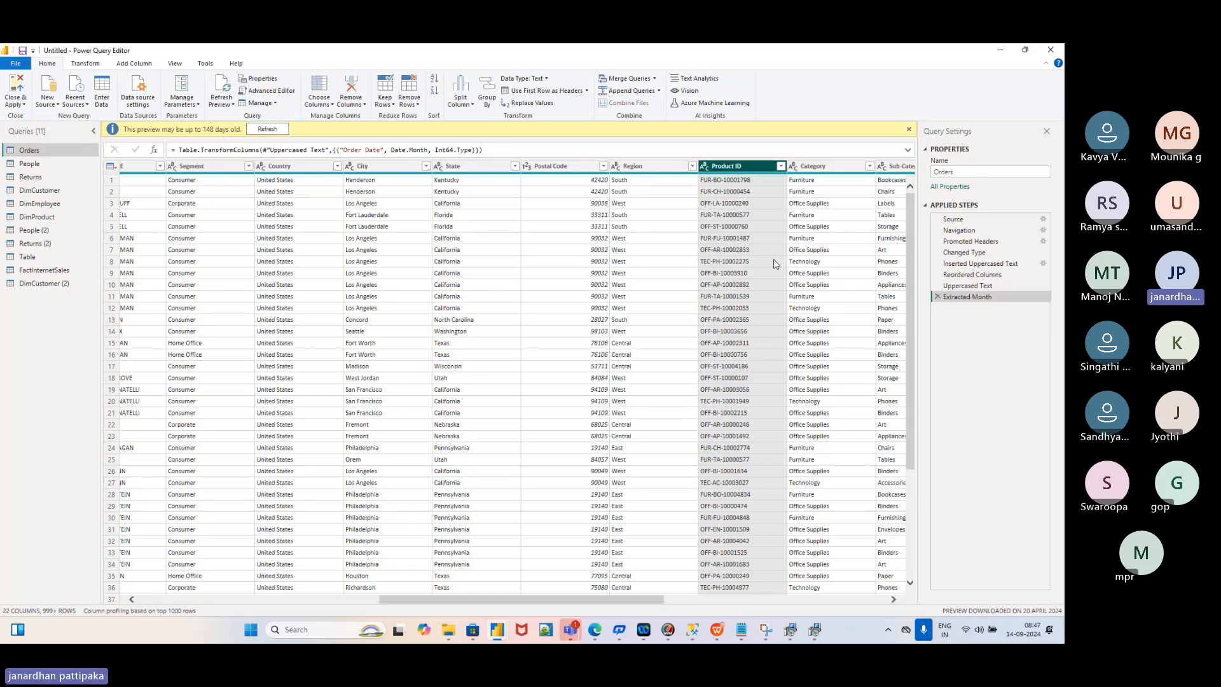
key(alt+Tab)
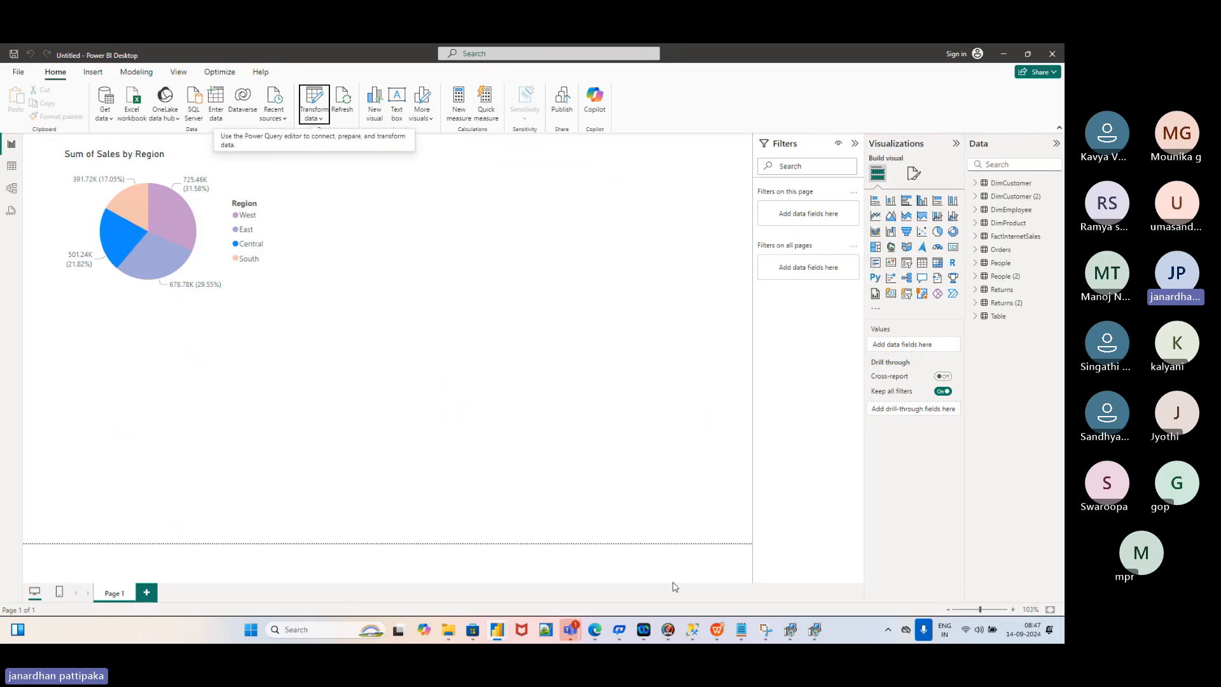
Check the Teams meeting window, then bring the Power Query Editor with Orders back in front
click(571, 629)
click(523, 552)
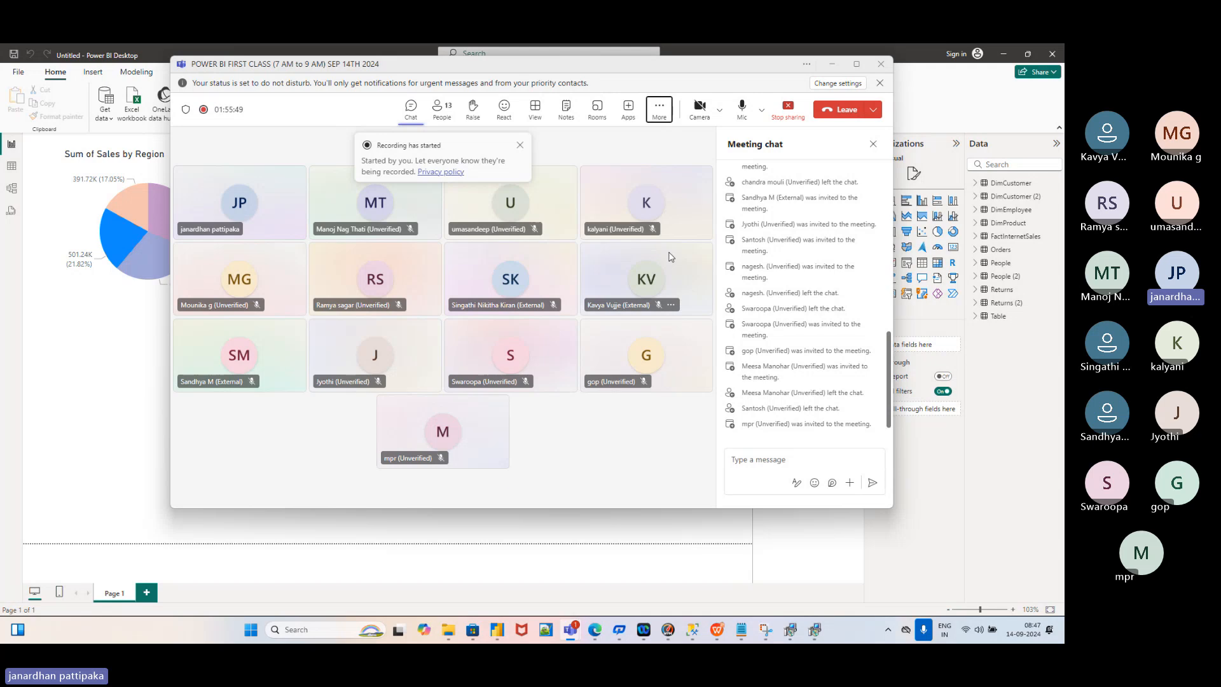
key(alt+Tab)
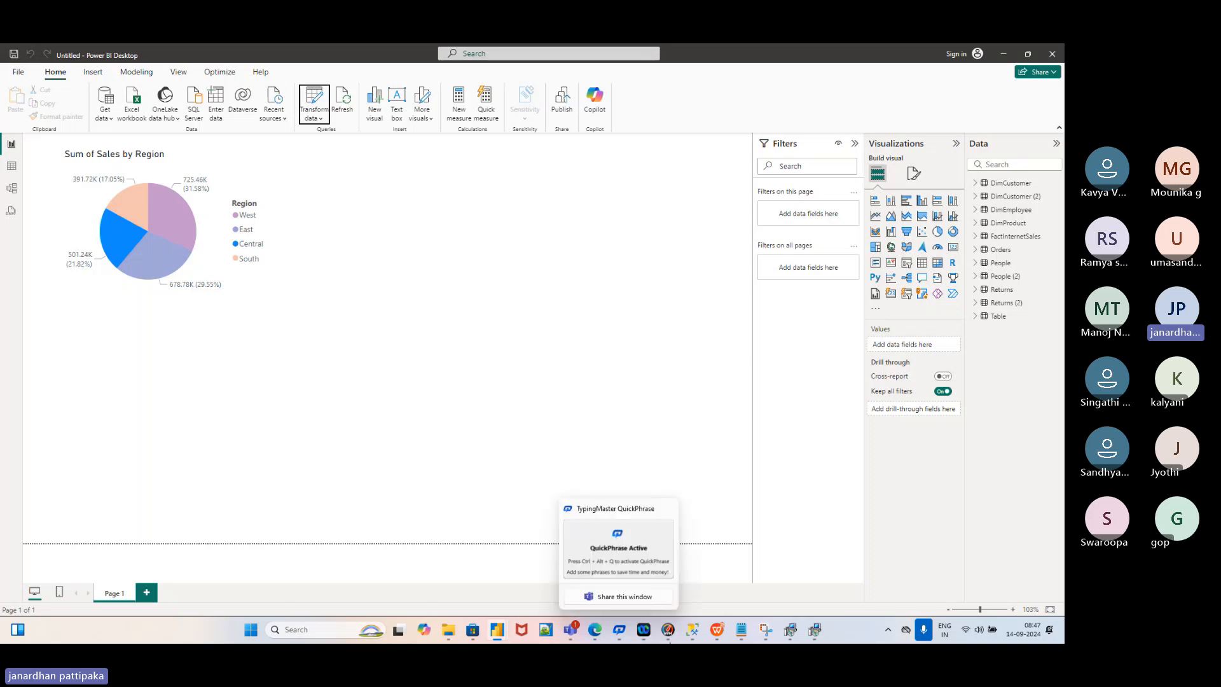
mouse_move(515, 631)
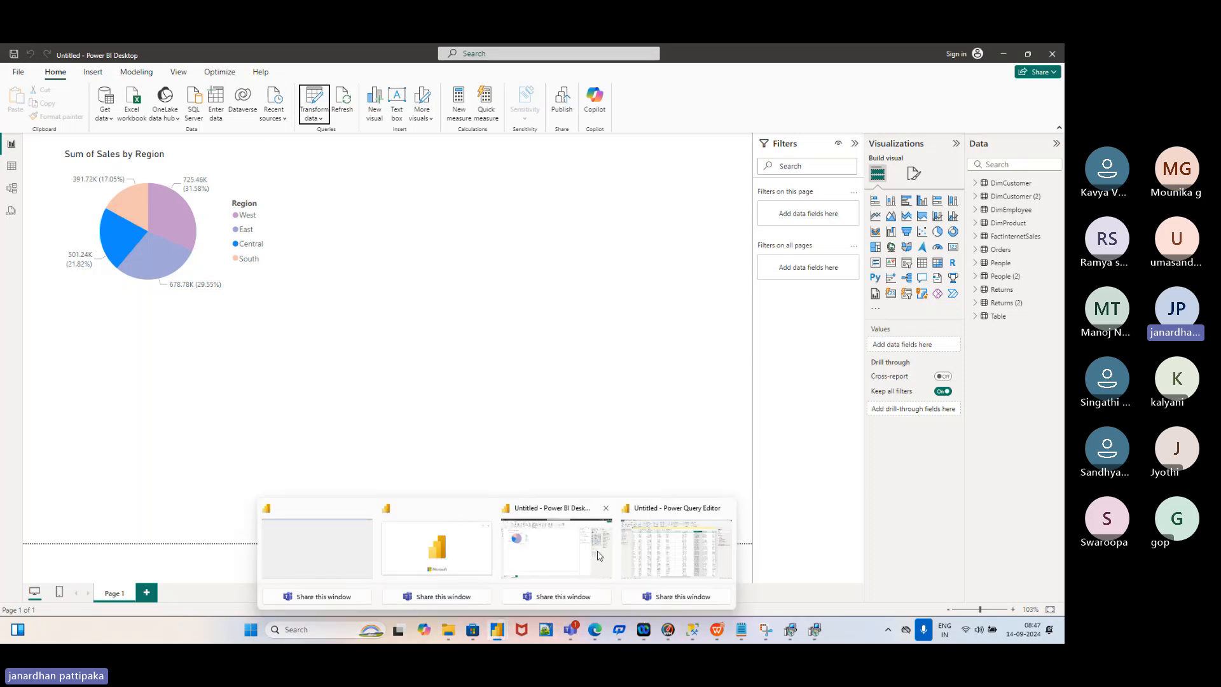
click(636, 558)
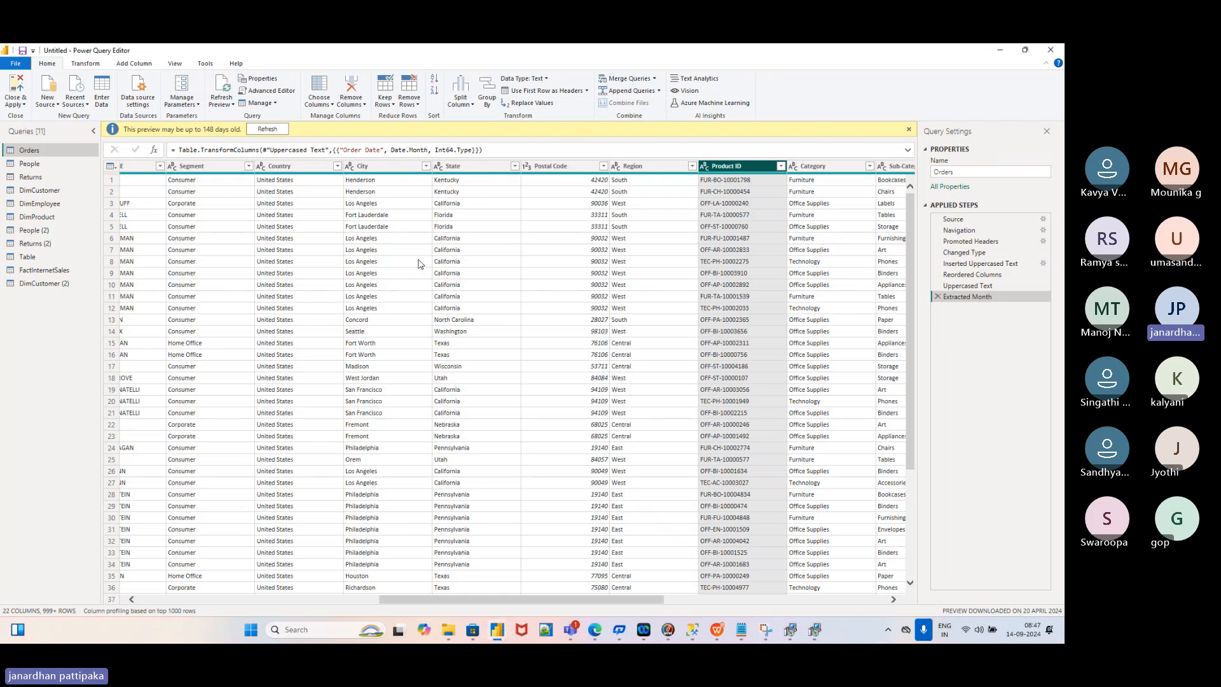
scroll(420, 264, left, 5)
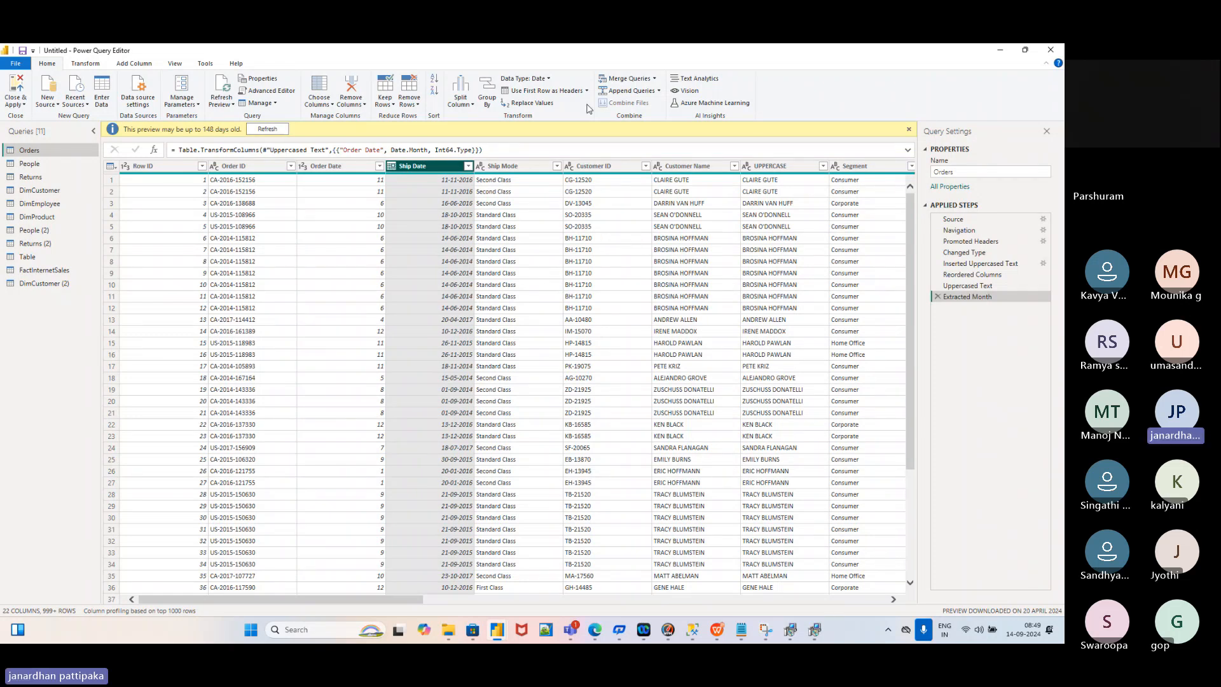
click(549, 80)
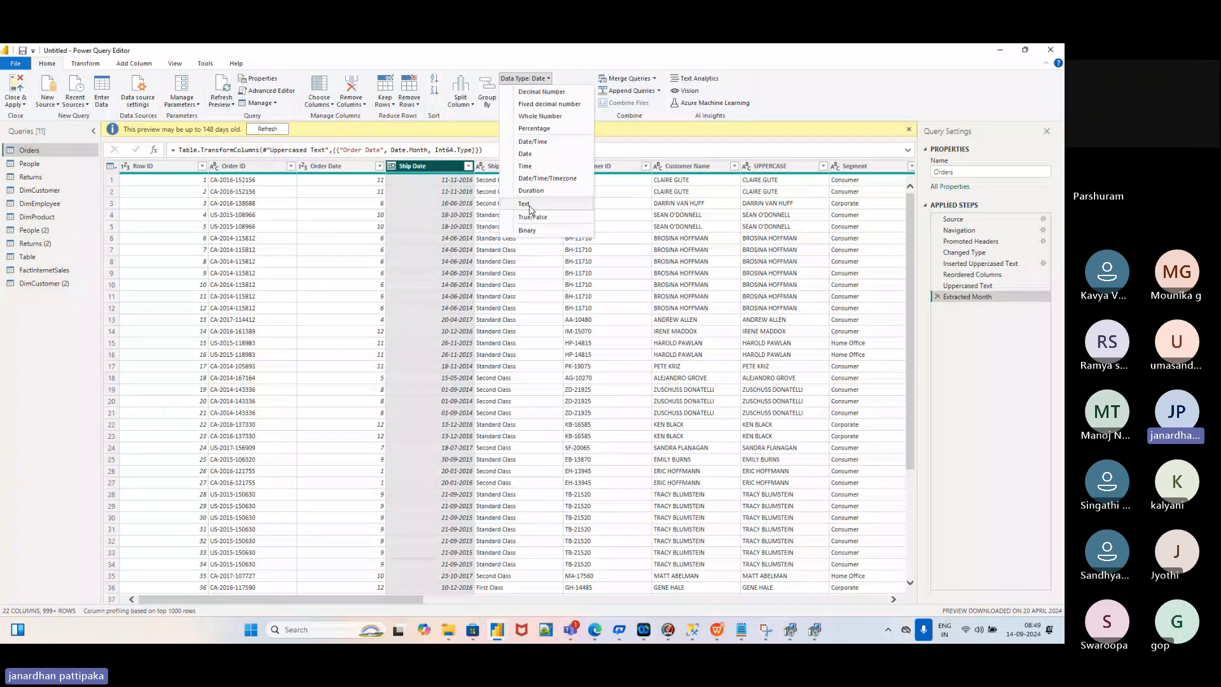
click(614, 226)
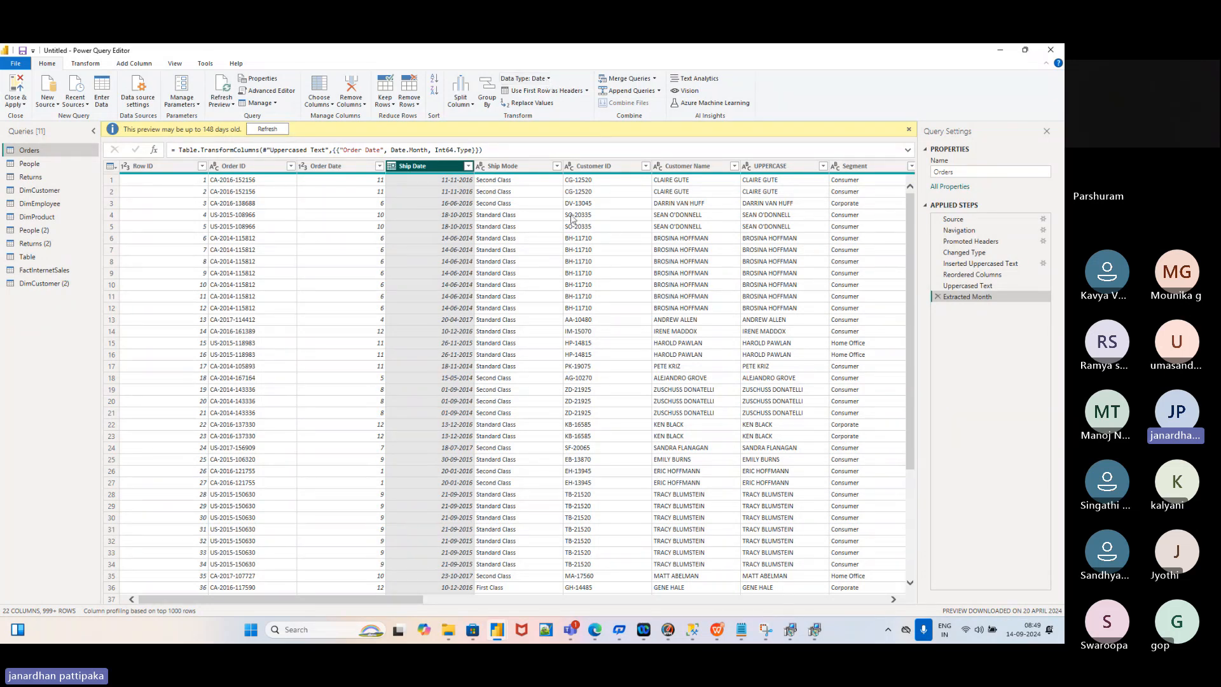
In WPS, switch to the Power BI PPT deck and show slide 45, Datatype's
mouse_move(715, 629)
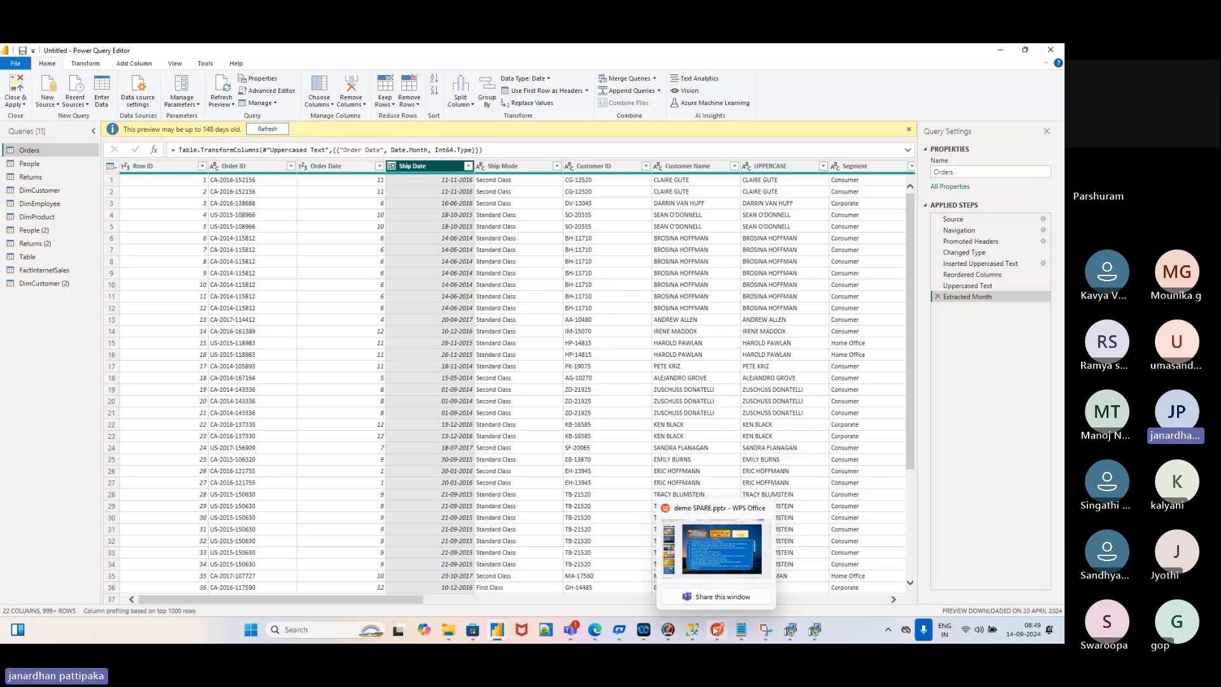
click(716, 630)
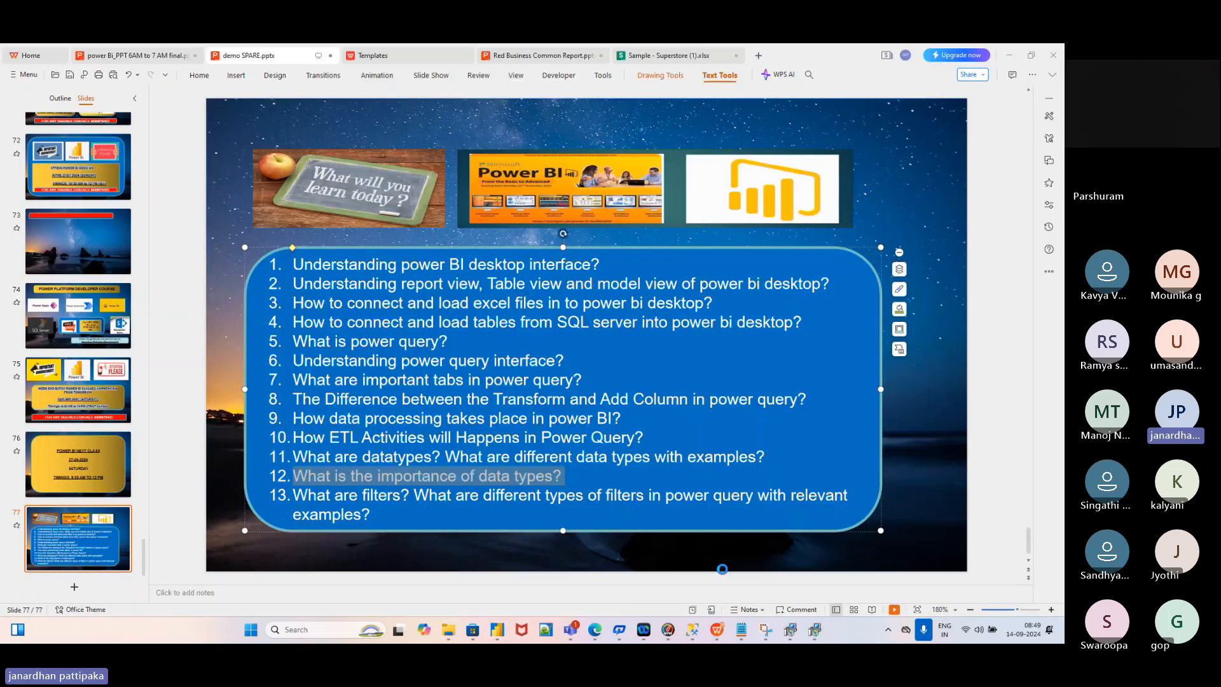
click(150, 56)
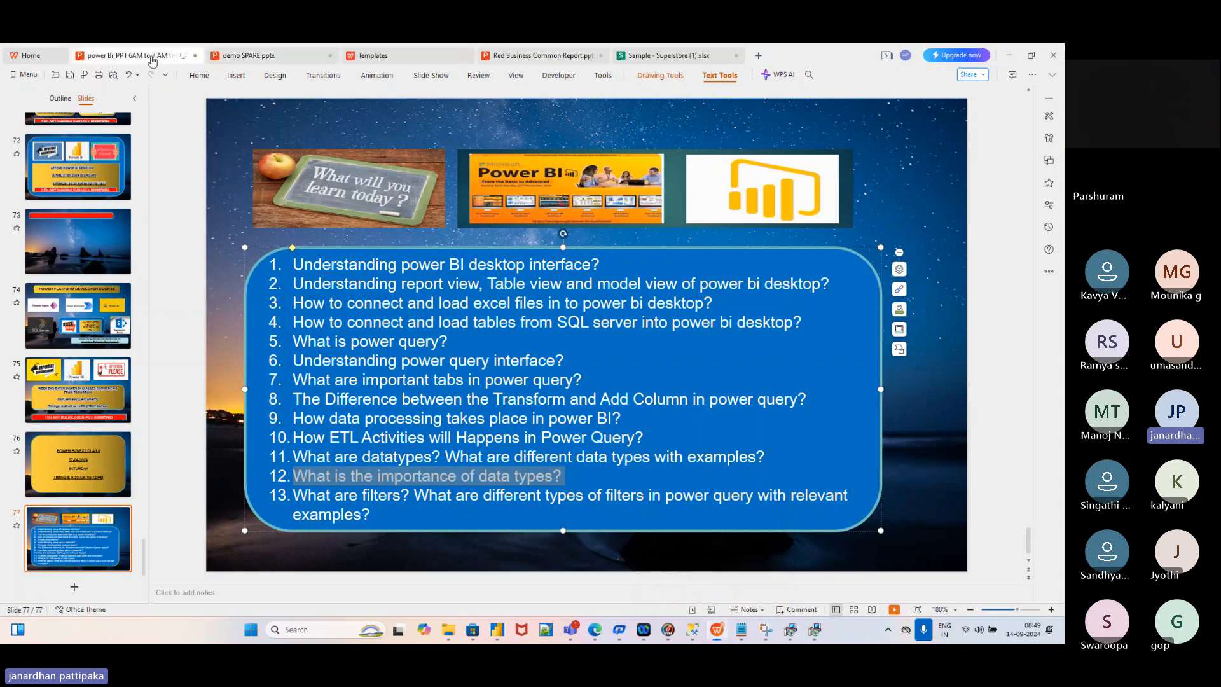
click(118, 396)
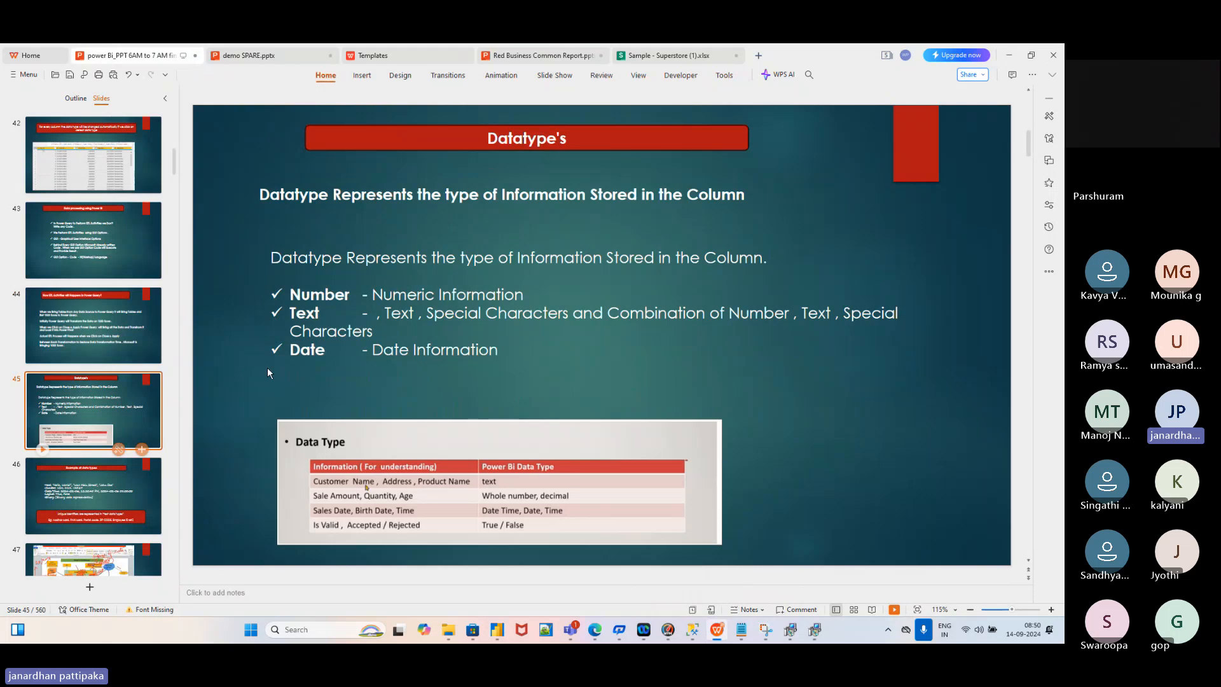
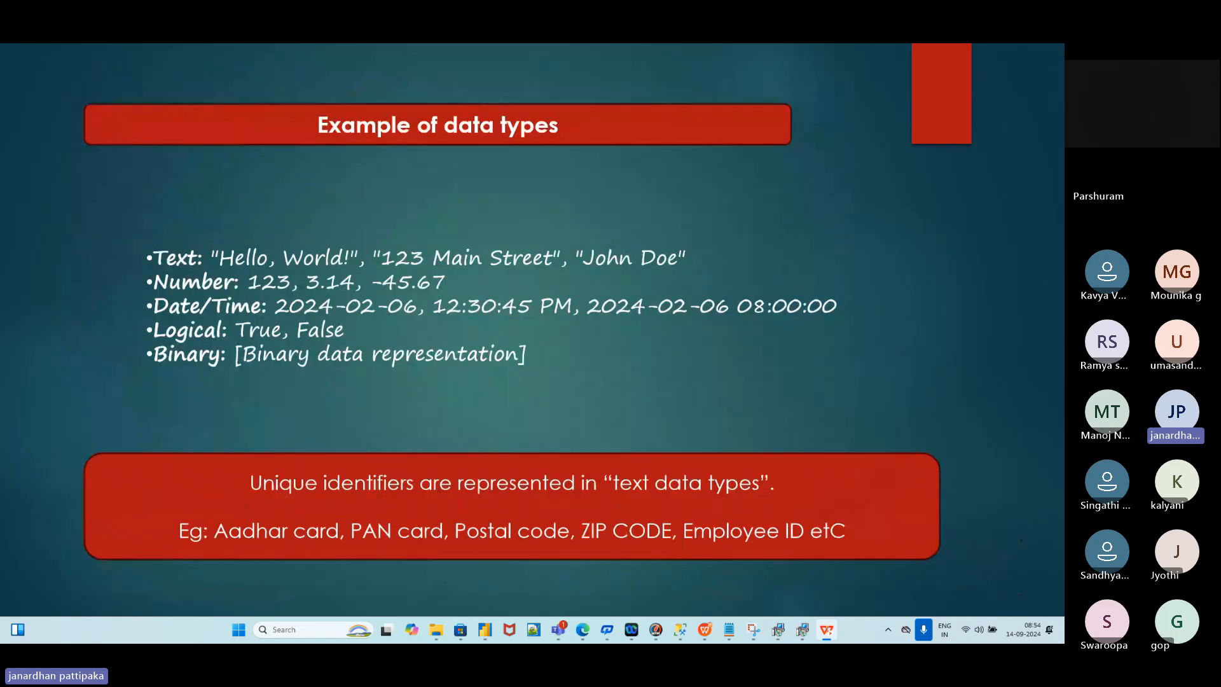
Bring the online meeting window to the front with Alt+Tab
key(alt+Tab)
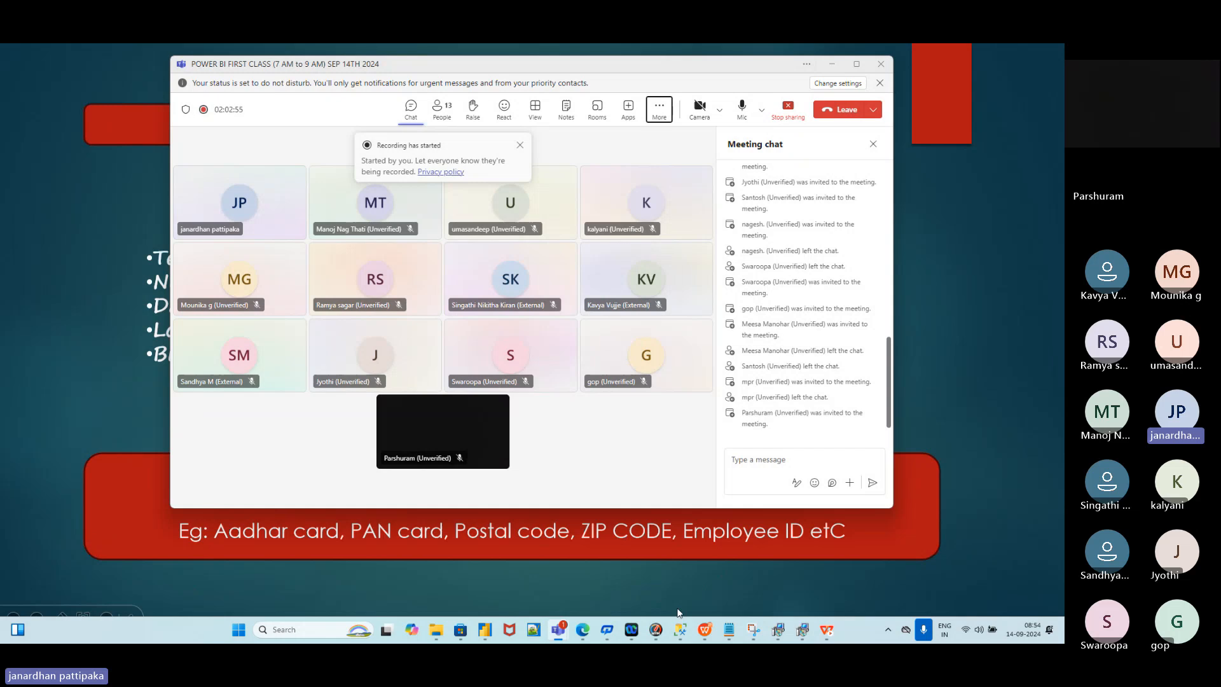
Open the demo SPARE.pptx presentation and run its slideshow, switching between editor and full screen
mouse_move(706, 630)
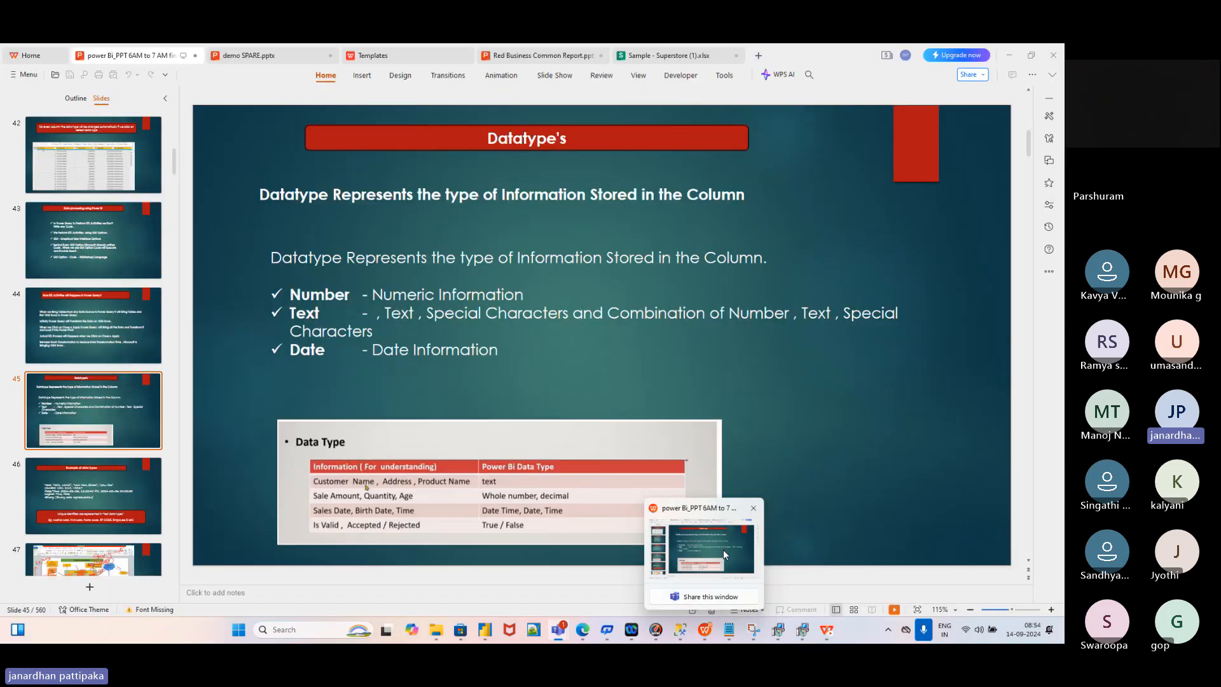
click(723, 550)
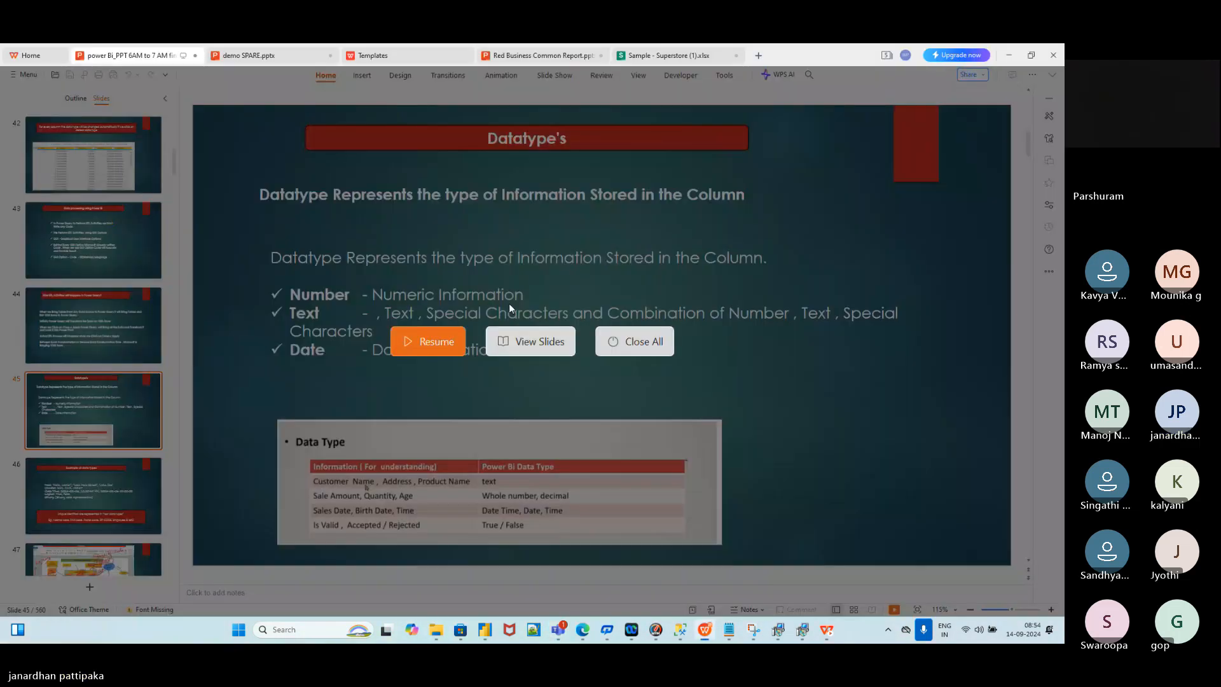
click(266, 58)
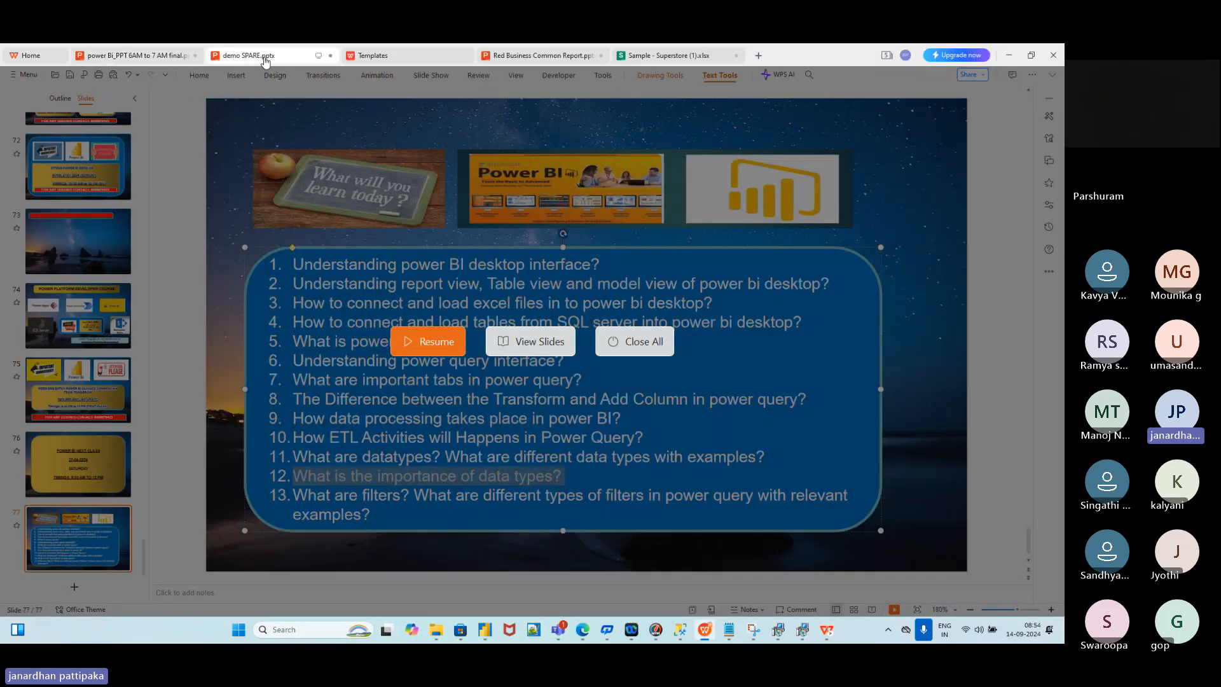
click(437, 342)
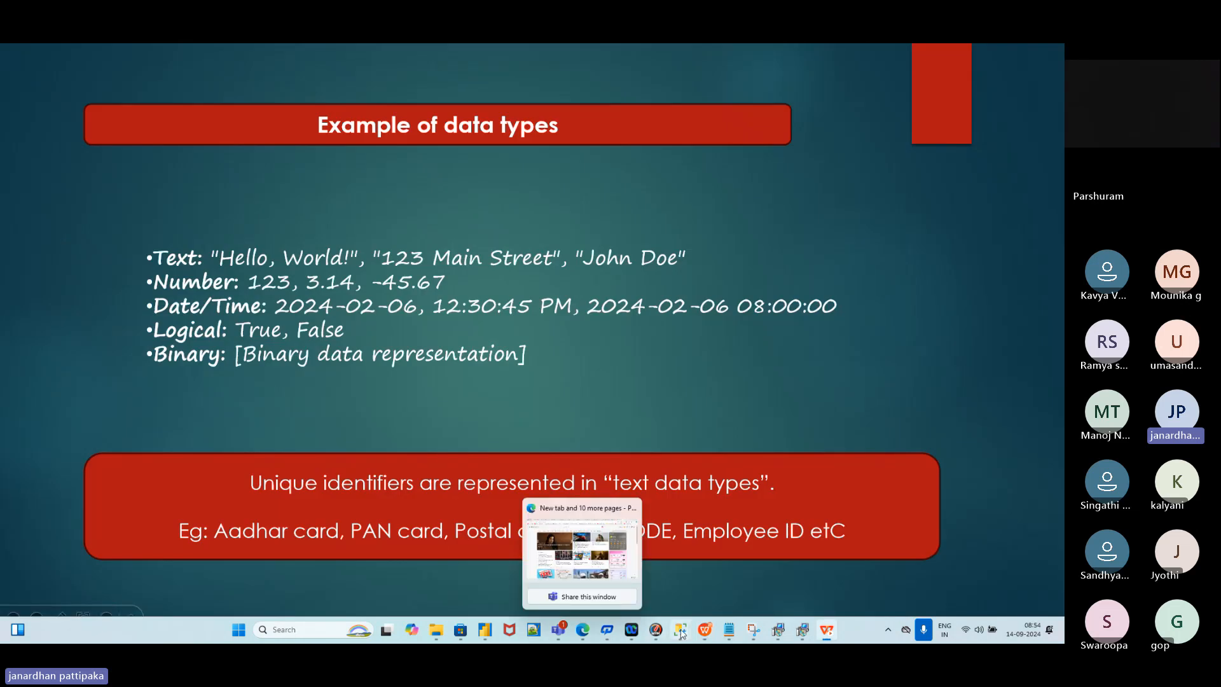
mouse_move(704, 631)
click(706, 568)
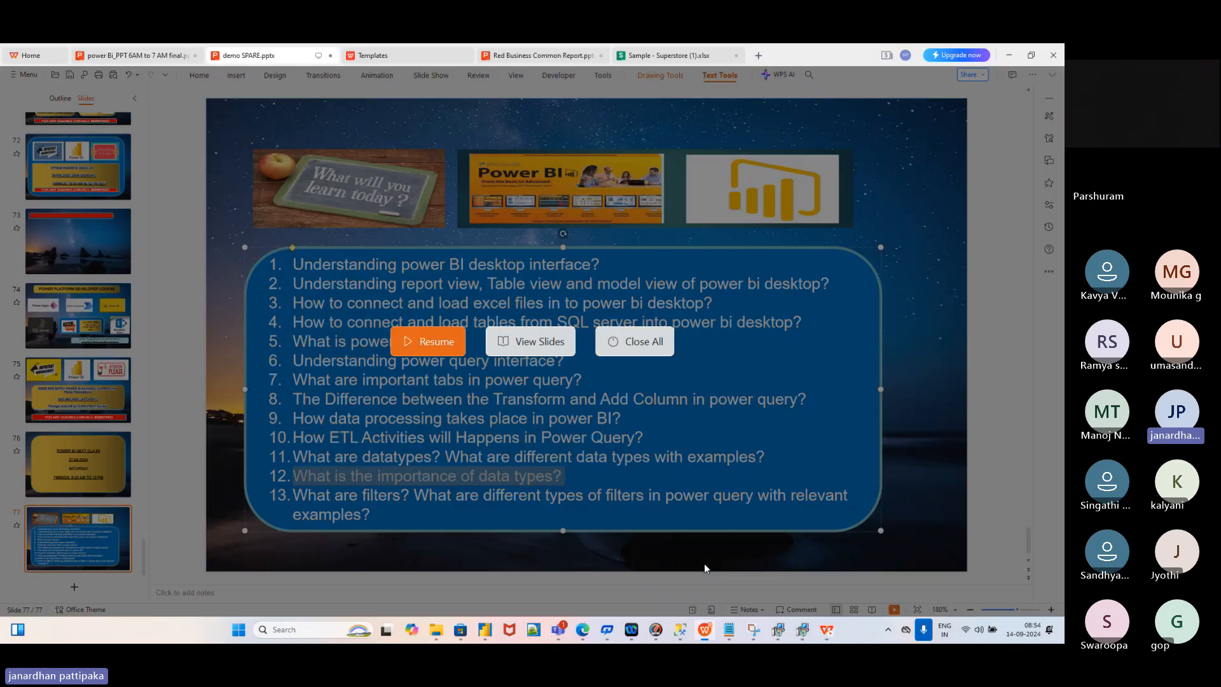
click(457, 342)
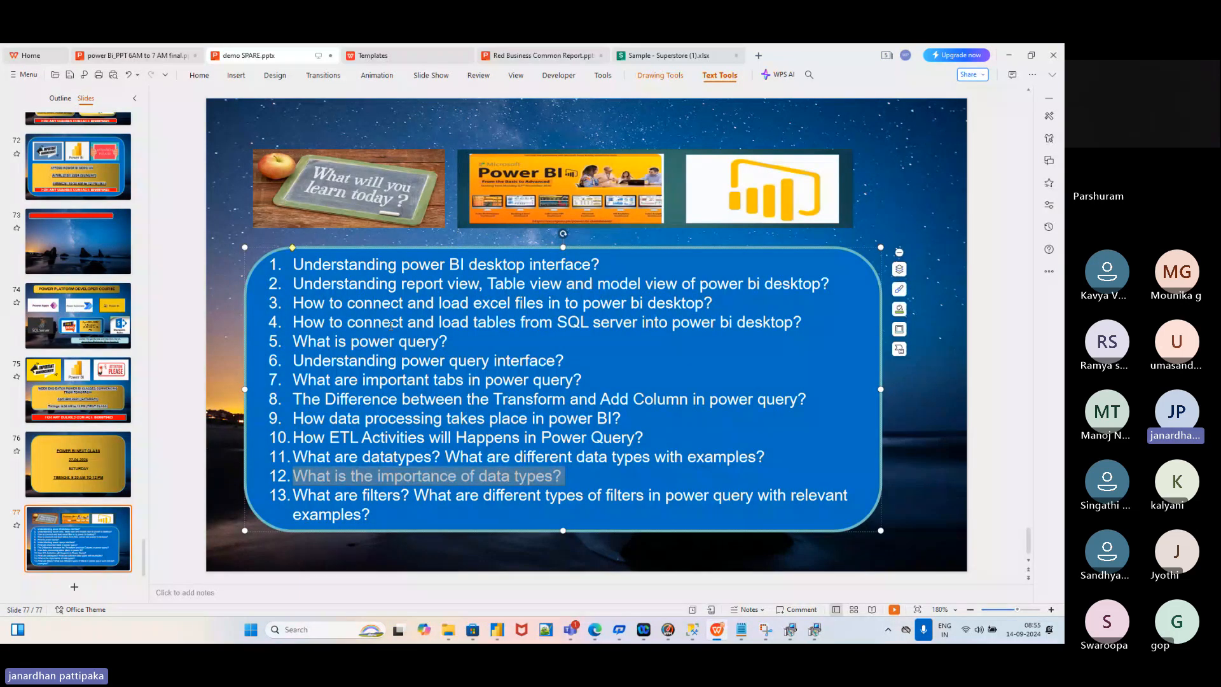
Return to the agenda on slide 77, clear the text selection, then switch to the Power BI report
mouse_move(571, 630)
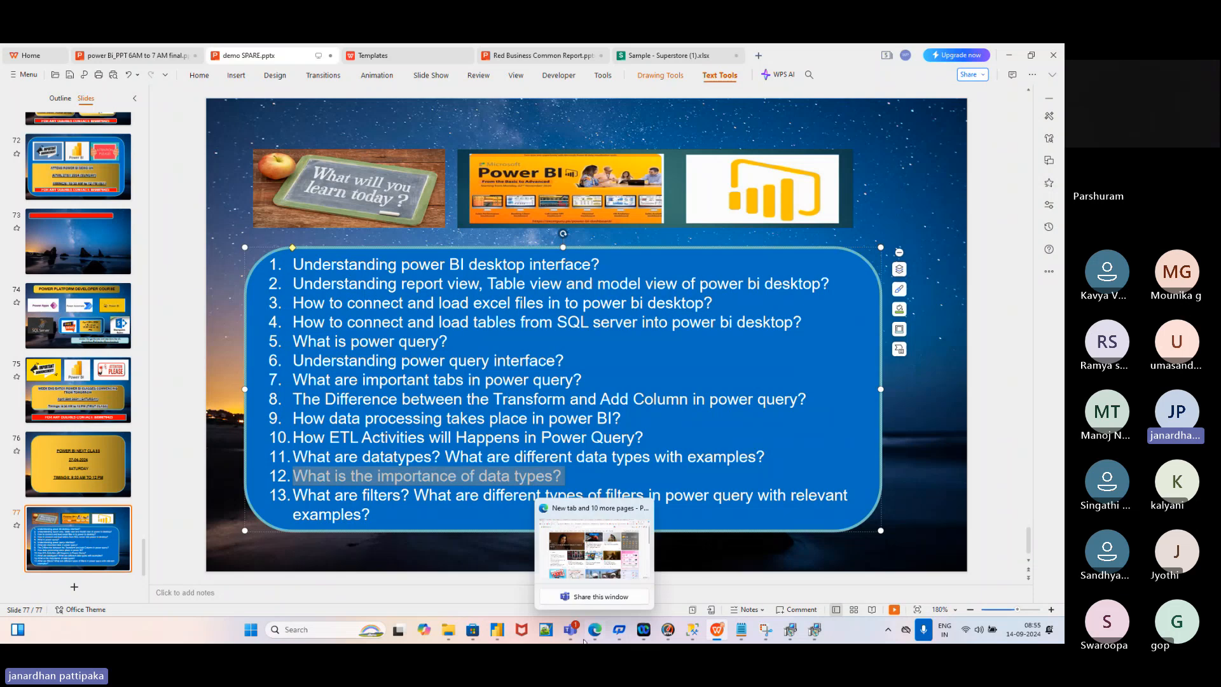
click(579, 566)
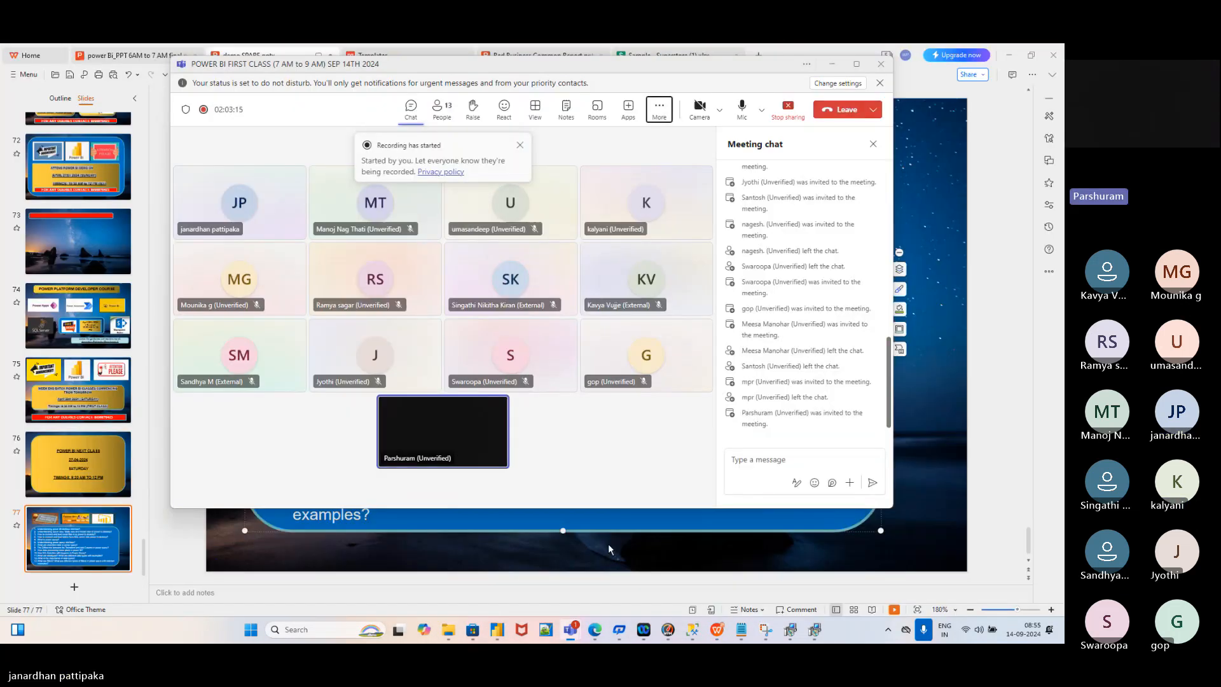
click(608, 543)
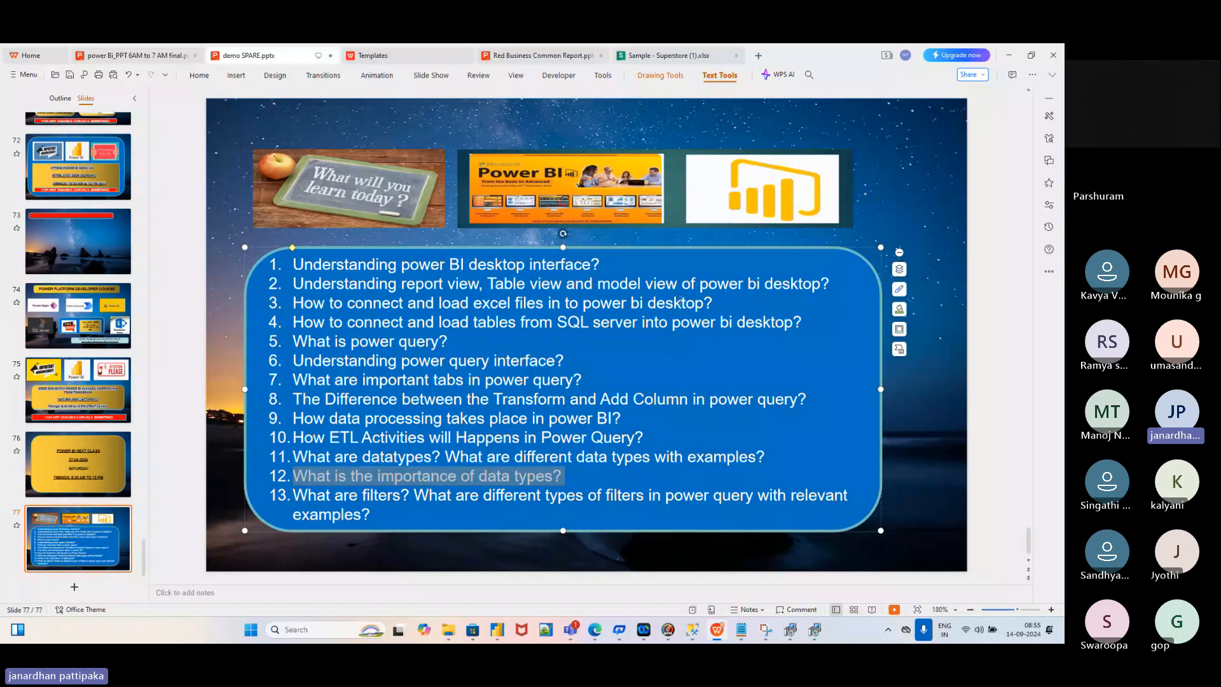
click(649, 393)
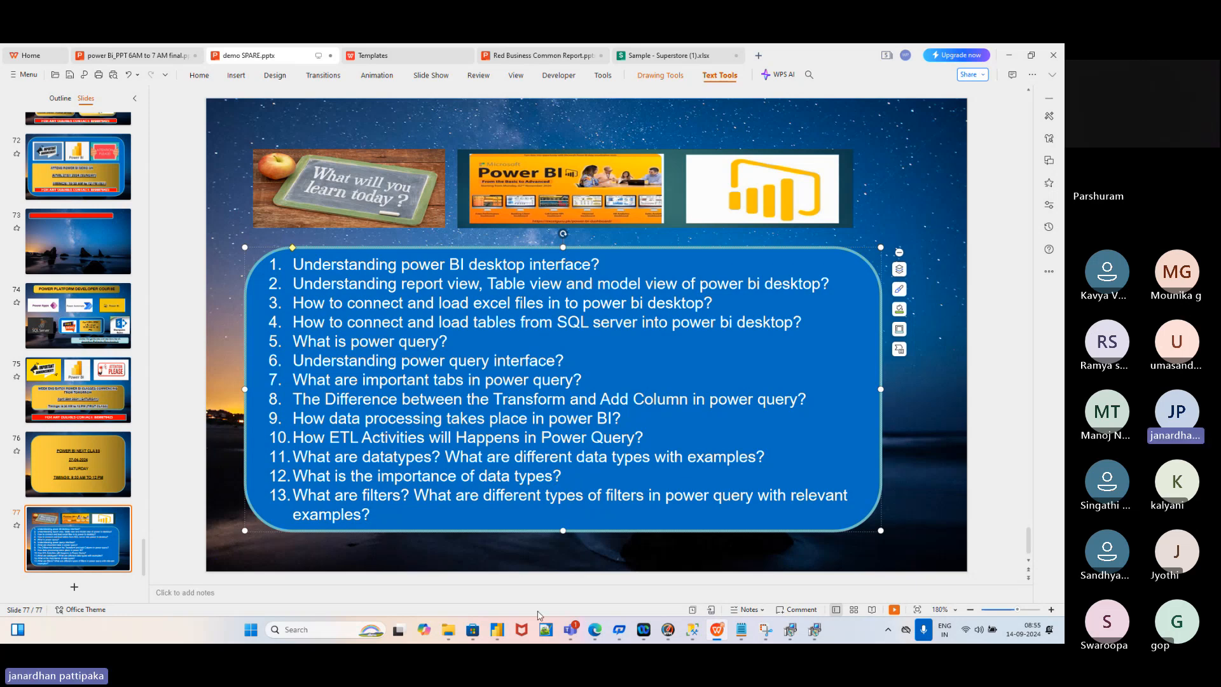
mouse_move(497, 630)
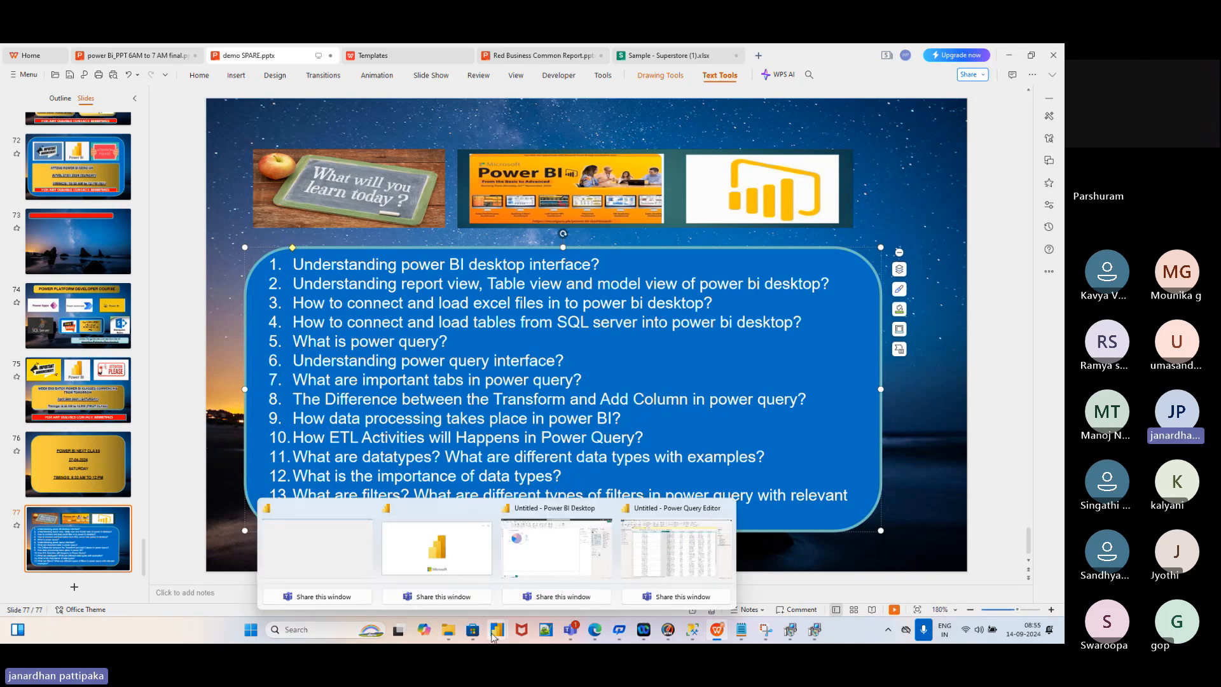
click(584, 558)
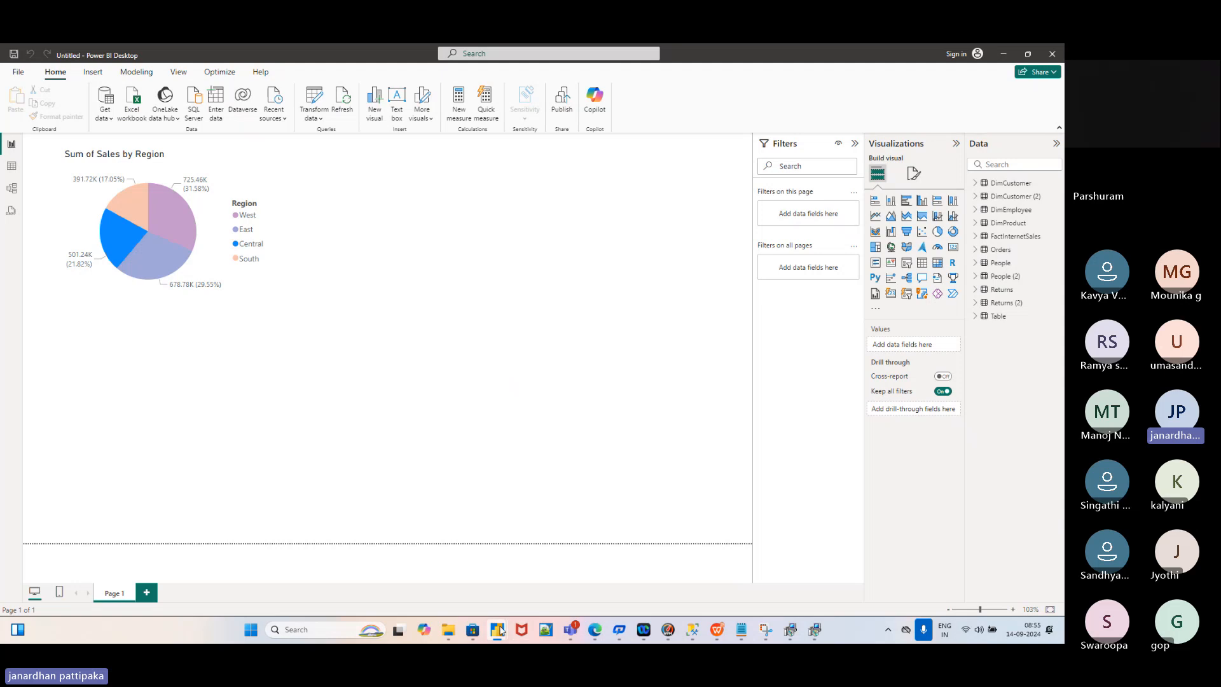
In the Power Query Editor, change the Orders table's Sales column data type to Text
mouse_move(497, 630)
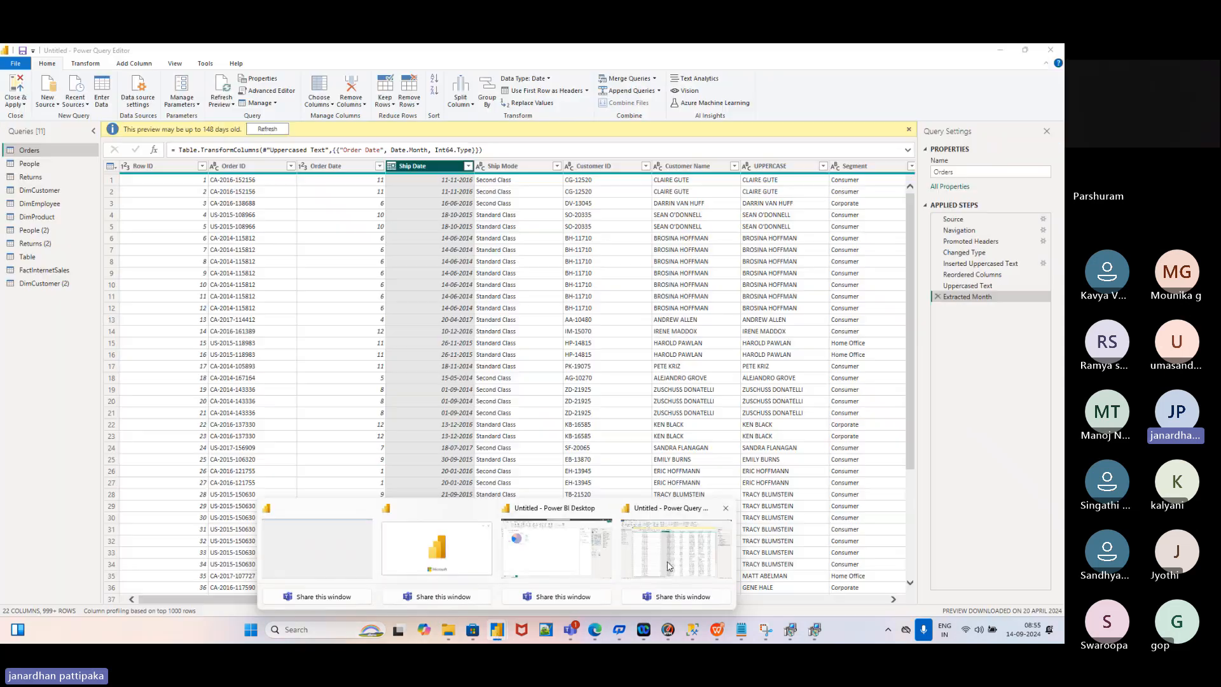
click(668, 567)
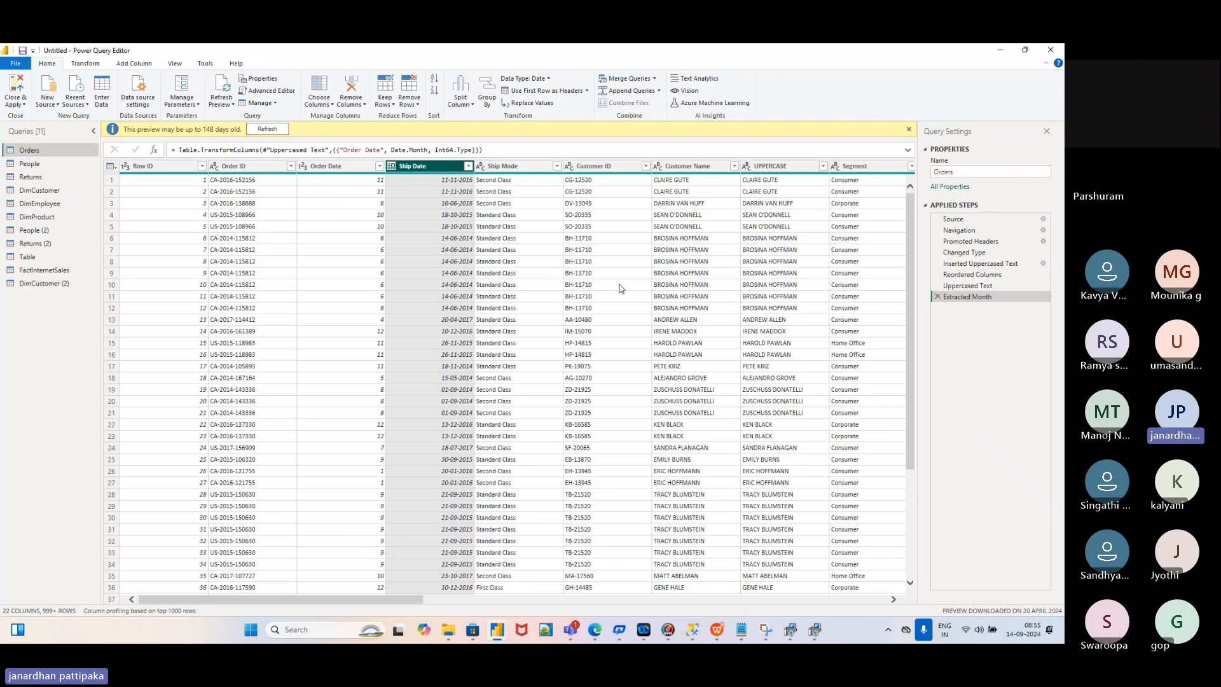
scroll(621, 288, right, 5)
scroll(620, 288, right, 5)
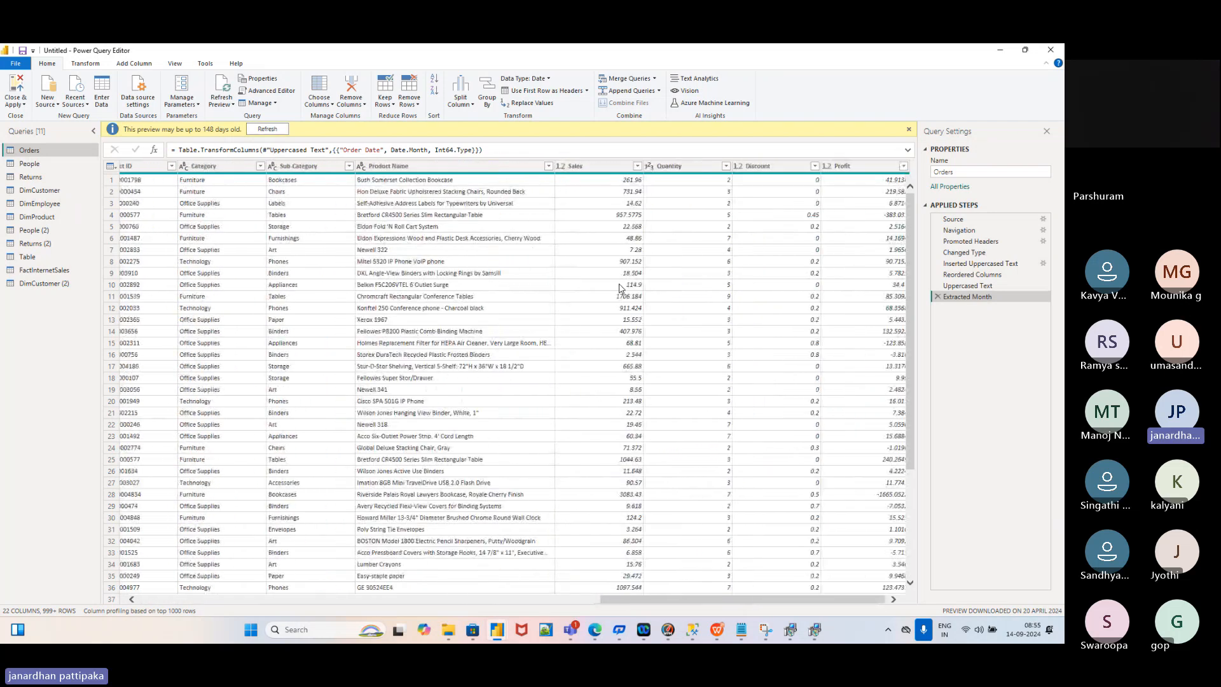
click(596, 169)
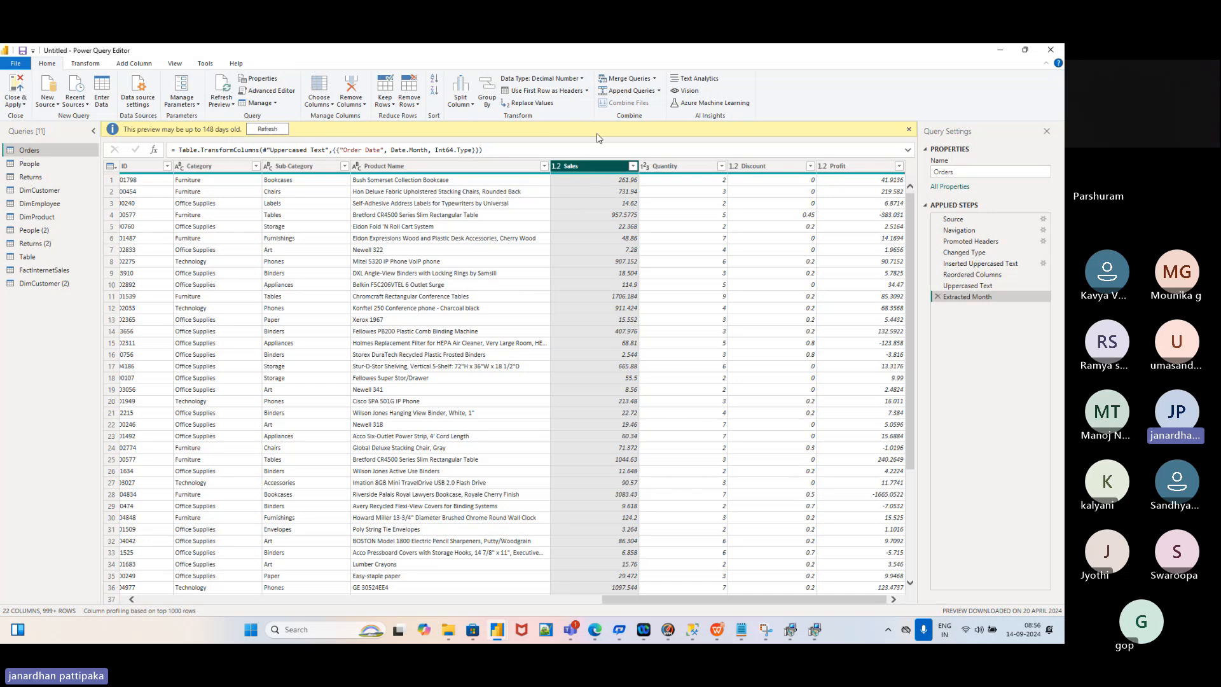
click(581, 79)
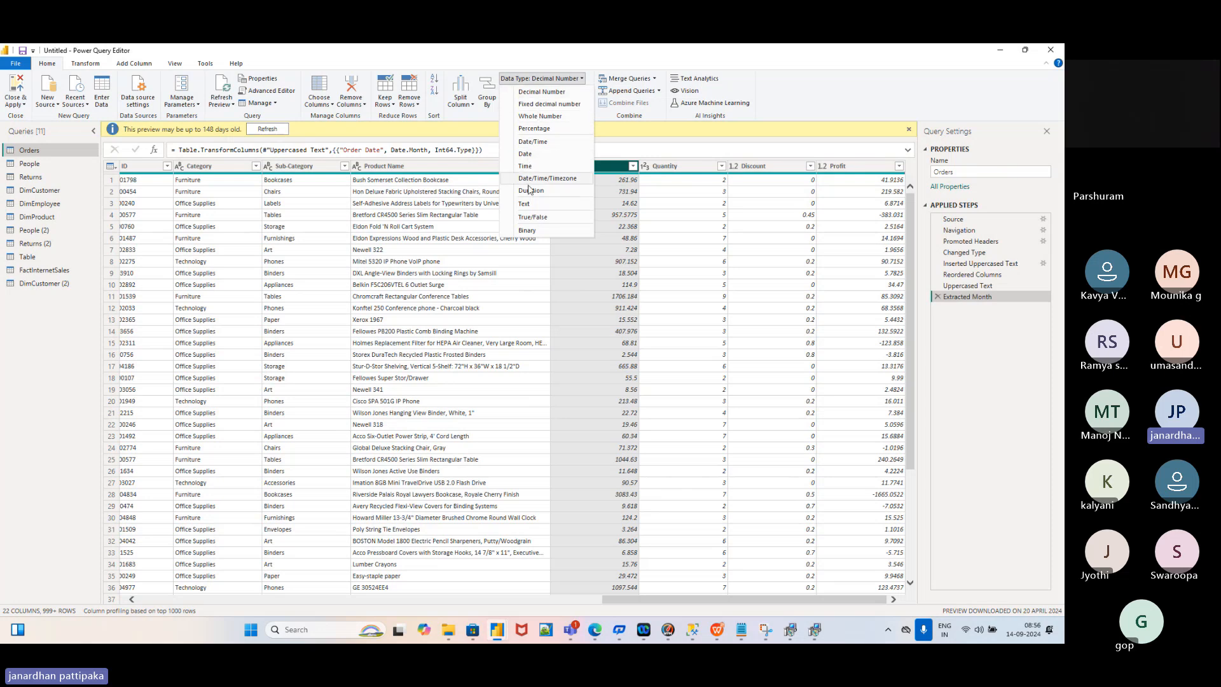
click(525, 205)
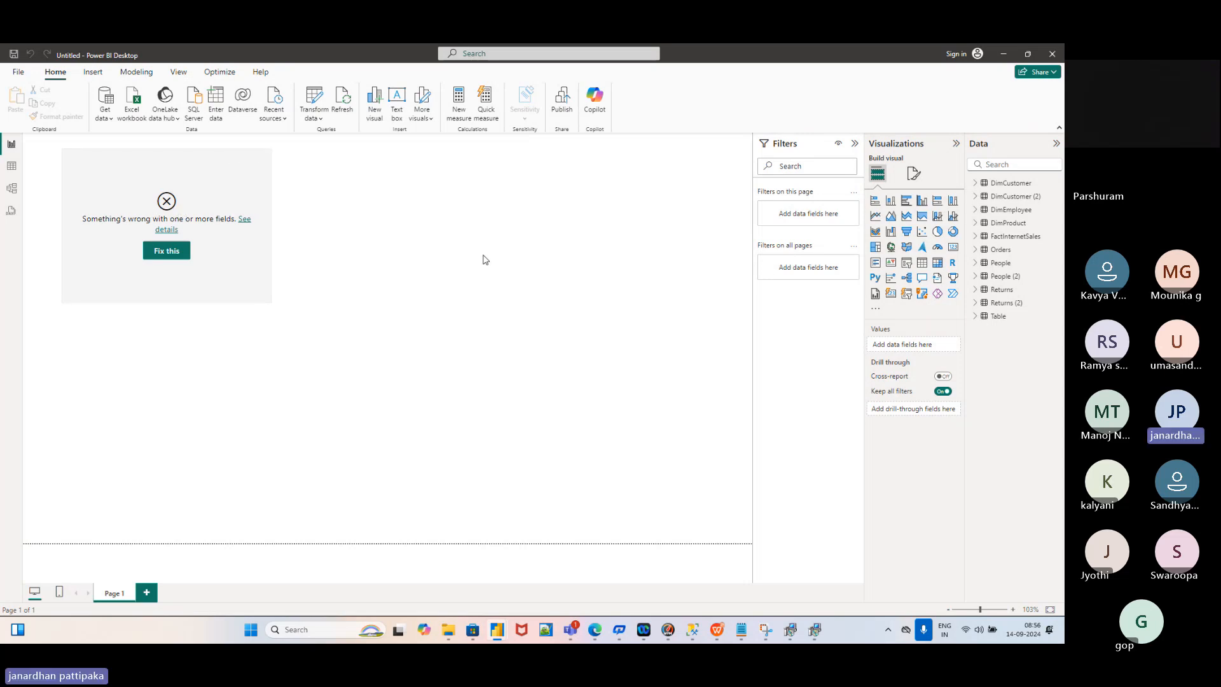
Add a new pie chart in the page centre using the Orders Region and Sales fields
click(939, 232)
drag(223, 409, 546, 310)
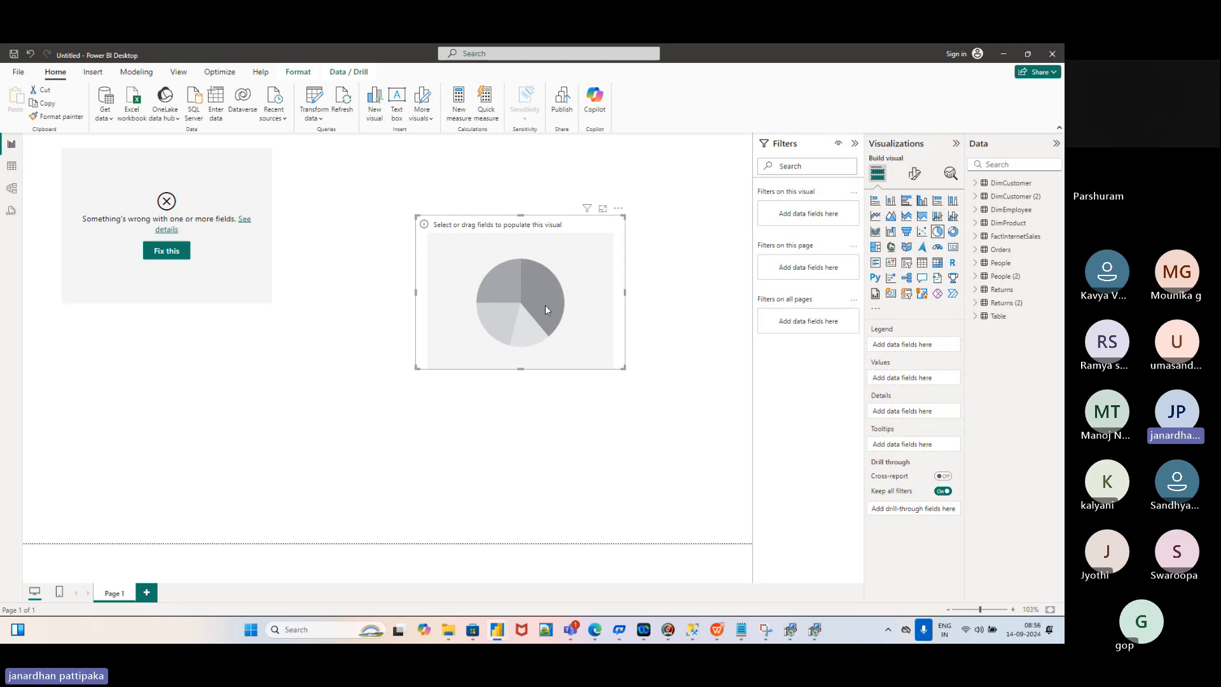
click(976, 250)
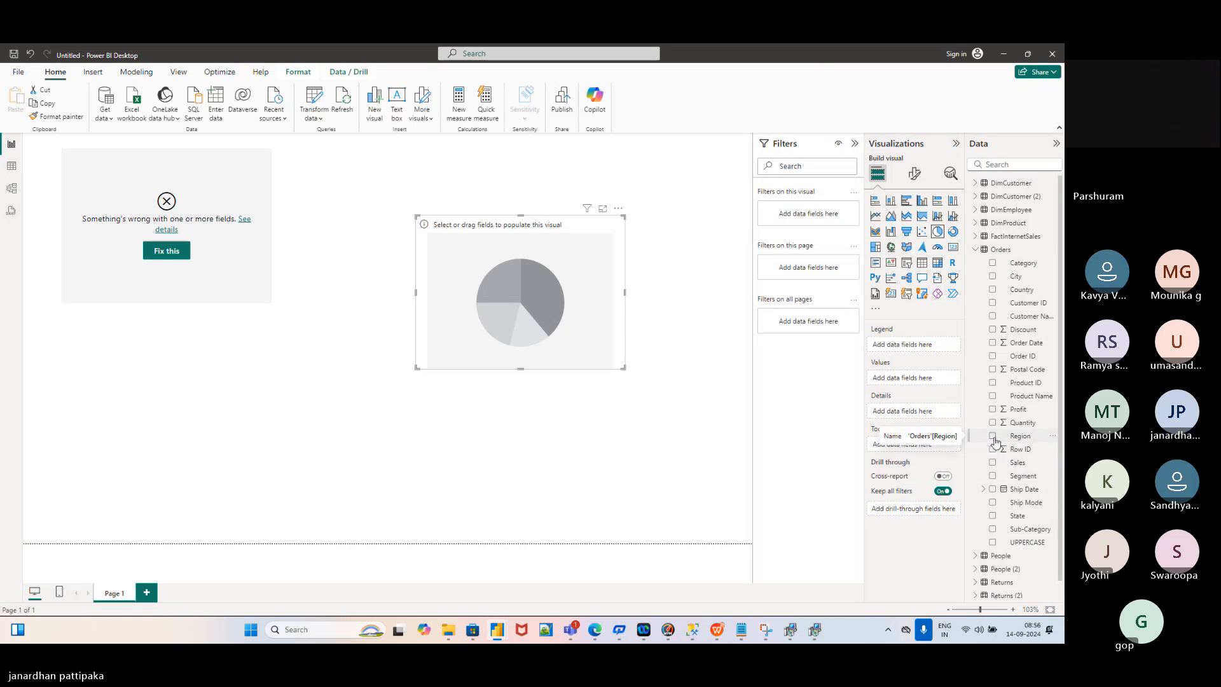
click(993, 437)
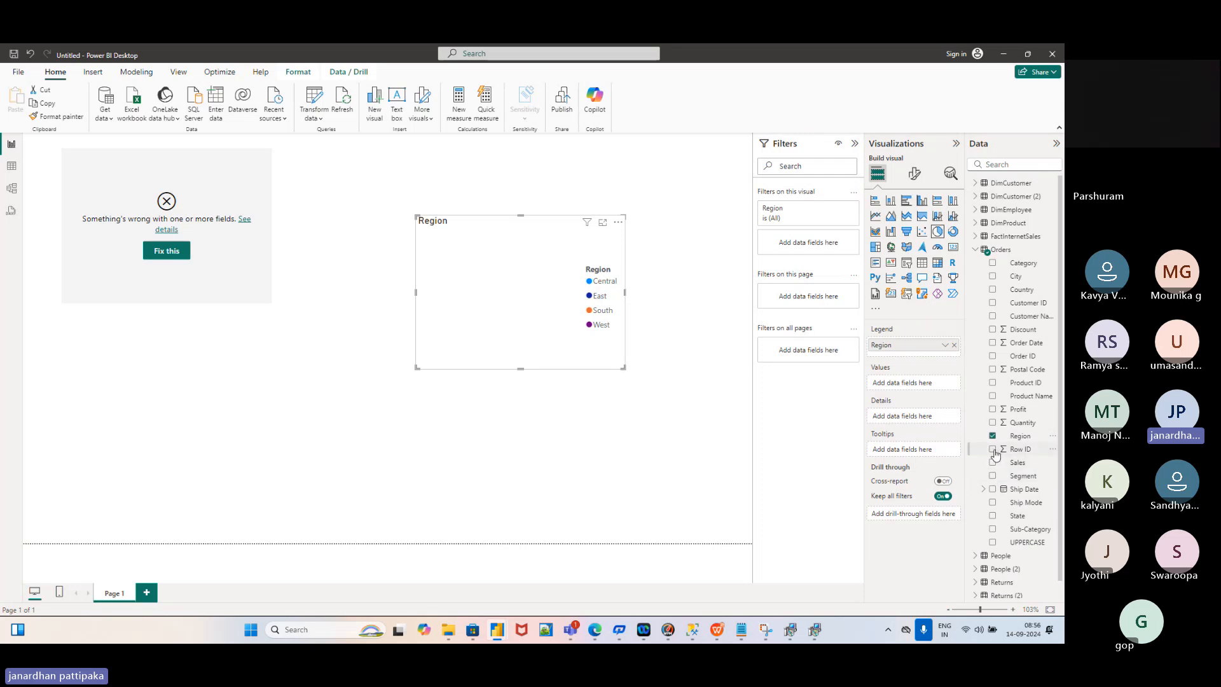
click(993, 463)
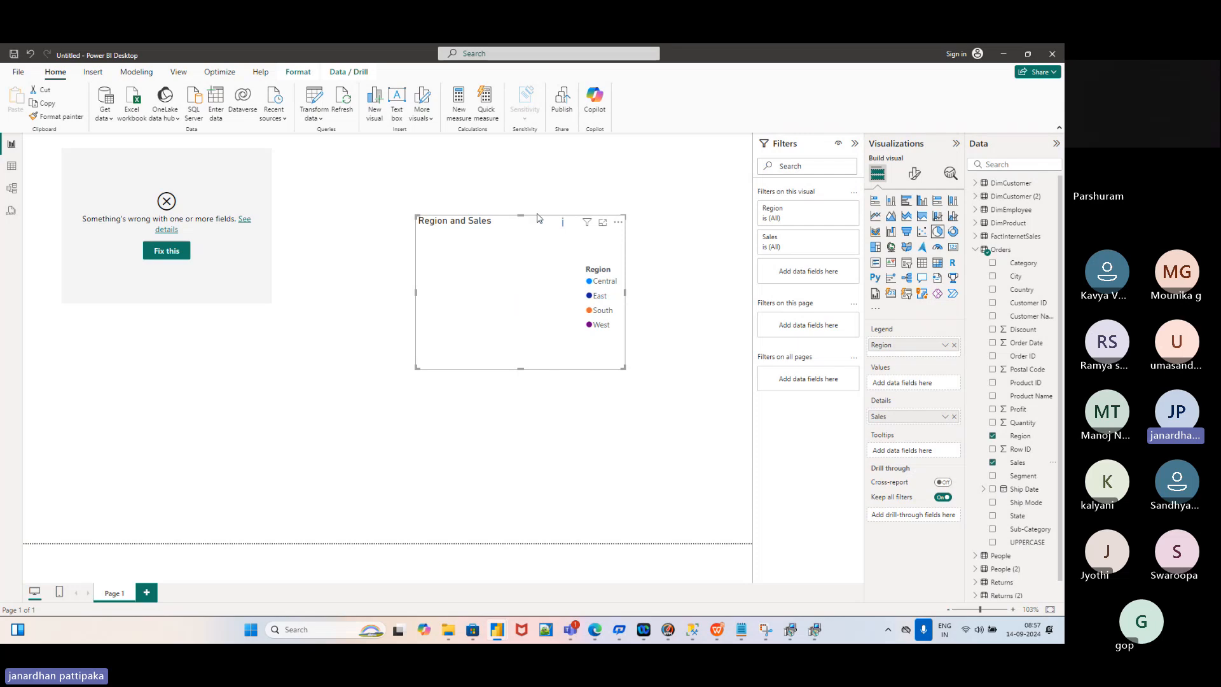
Move Sales from Details into the pie's Values and confirm it summarises as Count
click(955, 417)
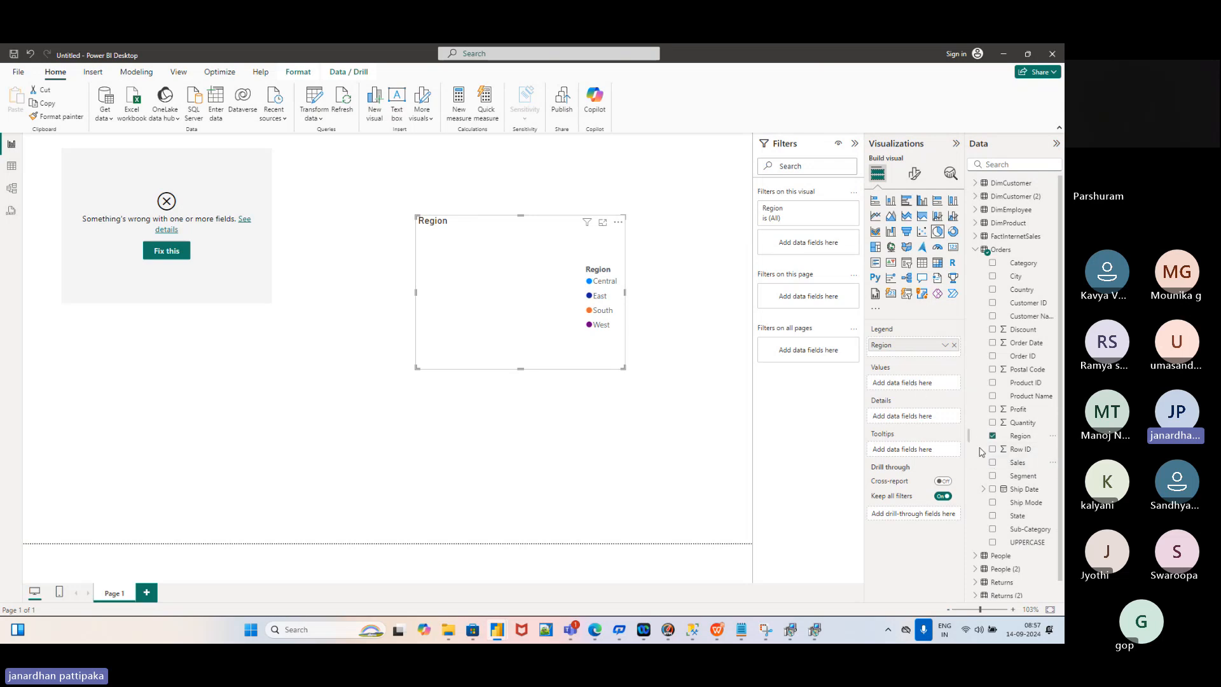
drag(1017, 463, 904, 385)
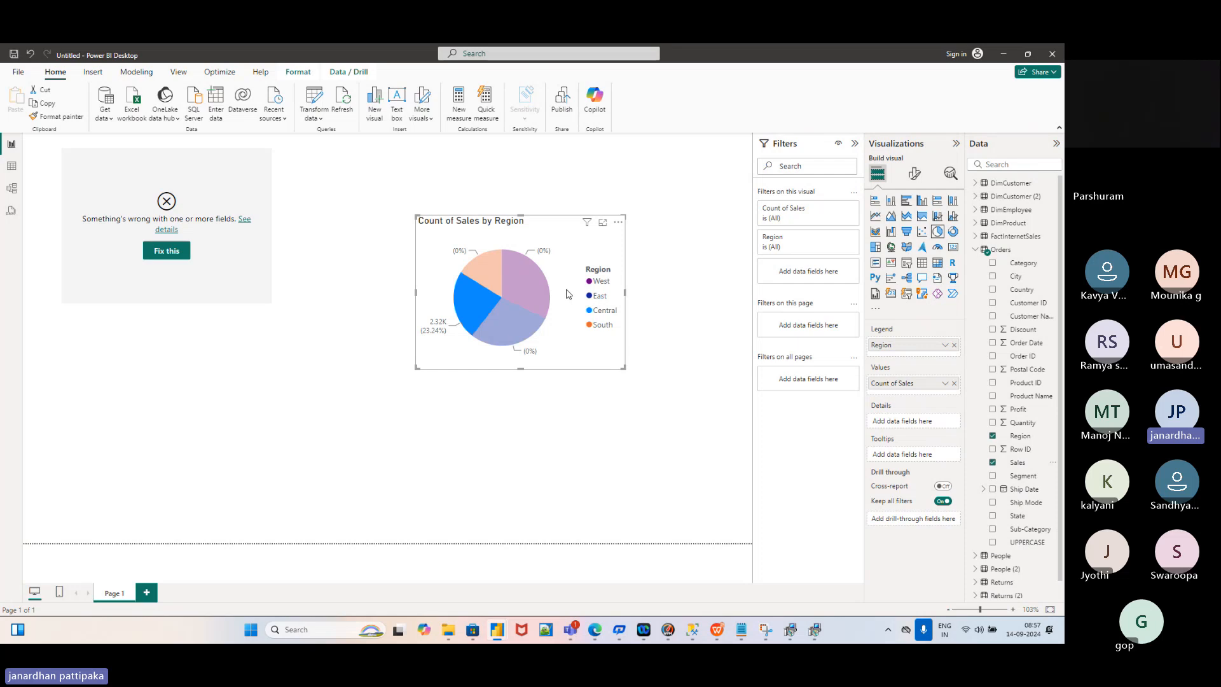
click(944, 385)
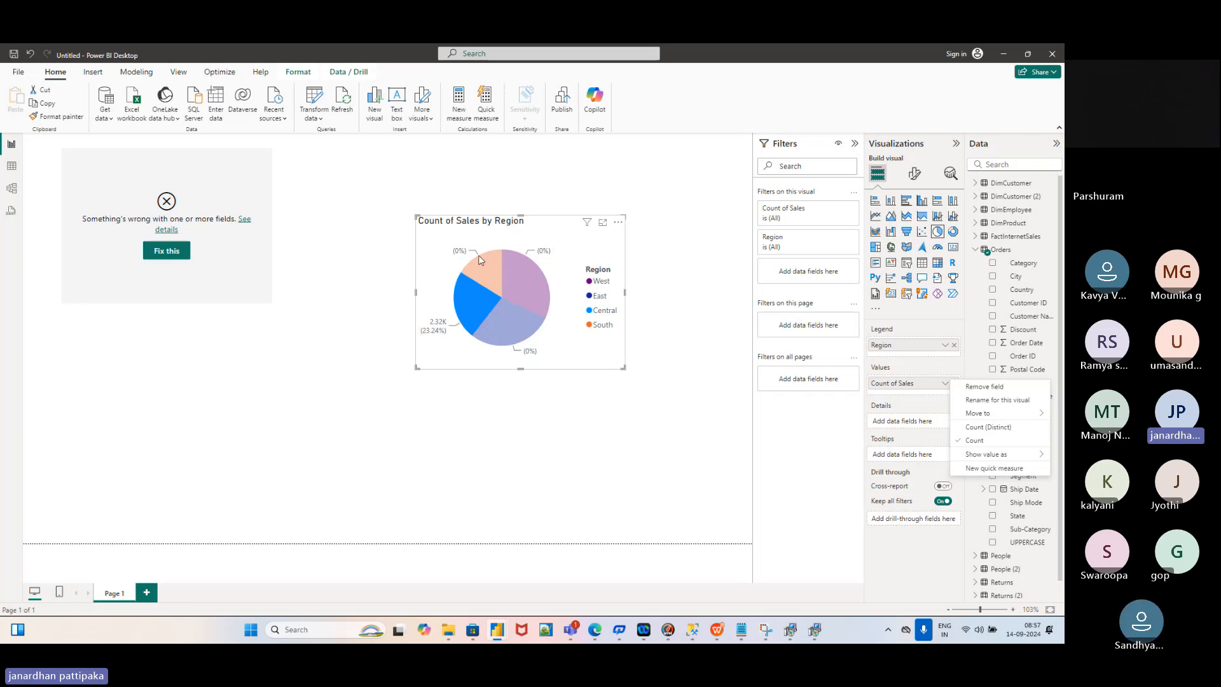
click(691, 294)
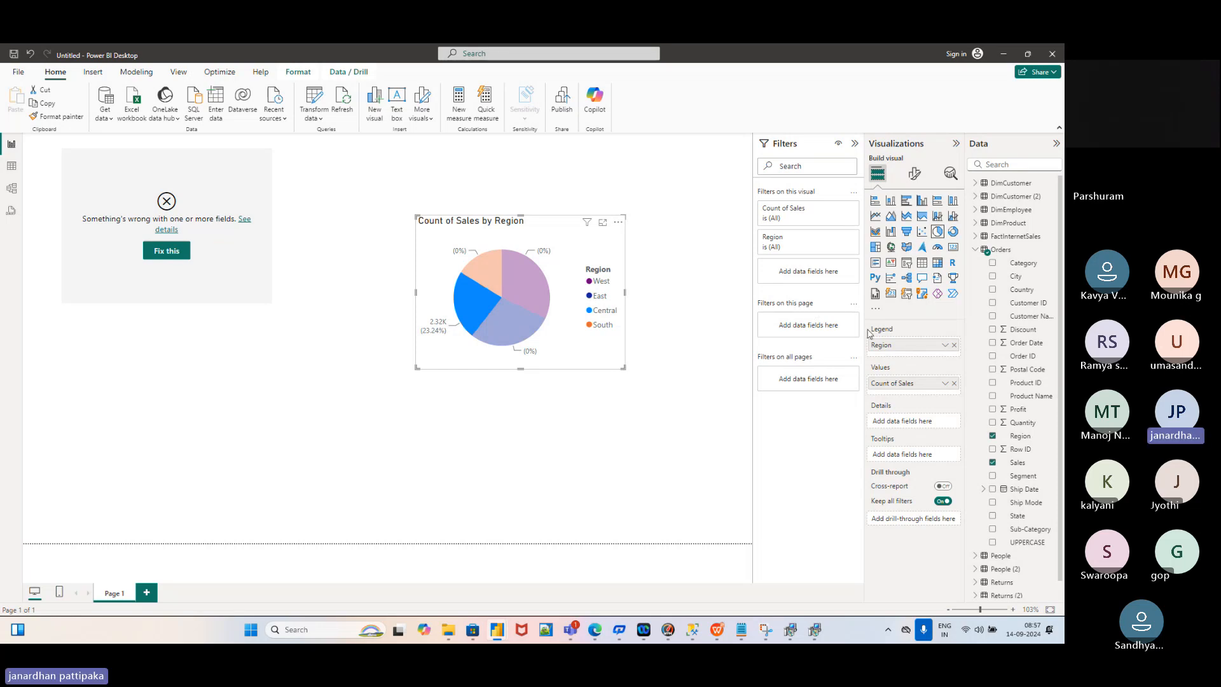
key(alt+Tab)
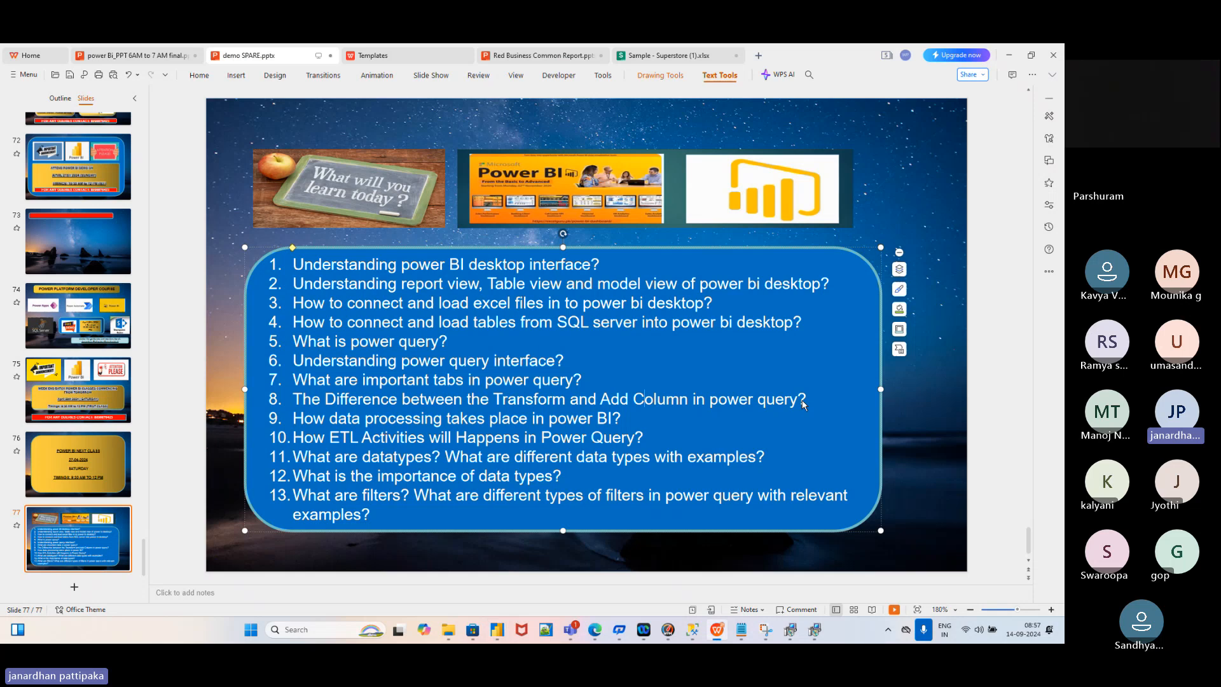
key(alt+Tab)
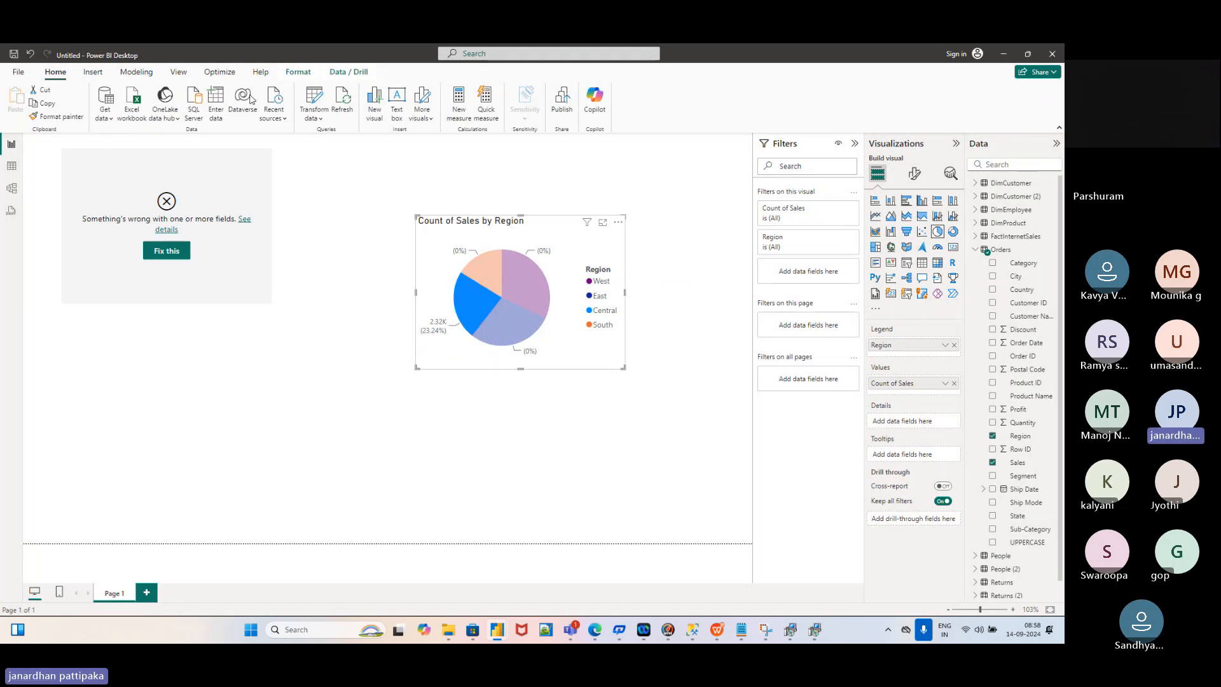
Set Sales to Decimal Number in Power Query, replacing the existing type step, then Close & Apply
click(320, 120)
click(325, 136)
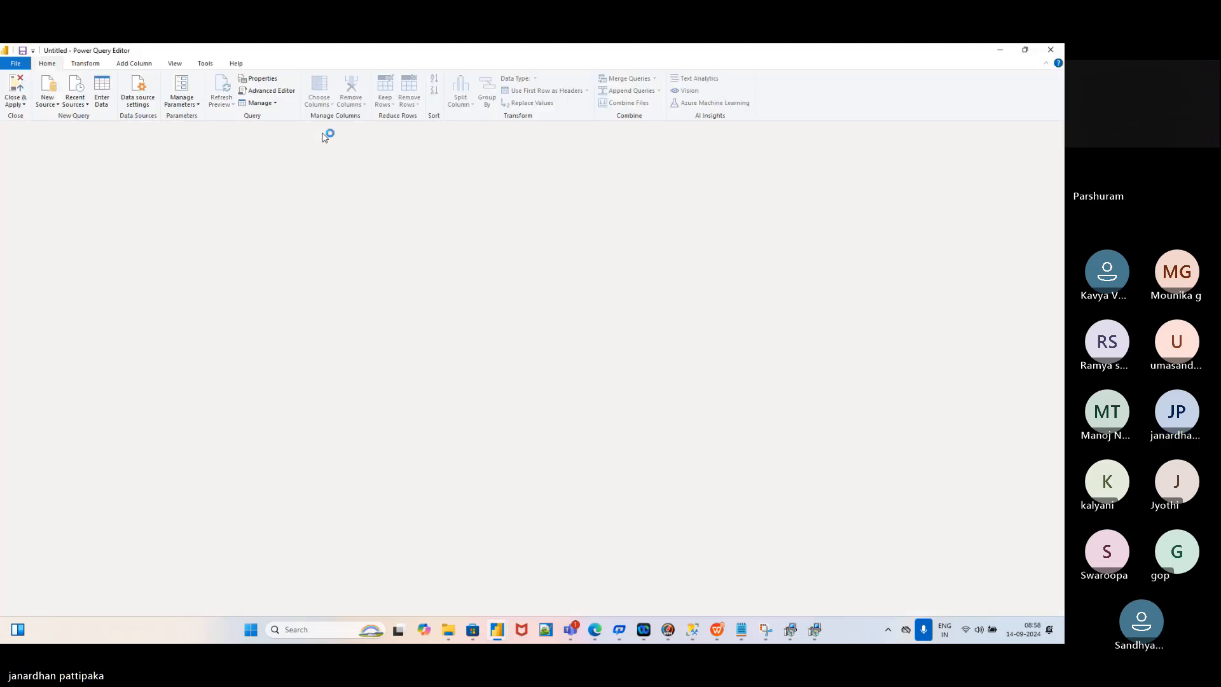
scroll(639, 272, right, 10)
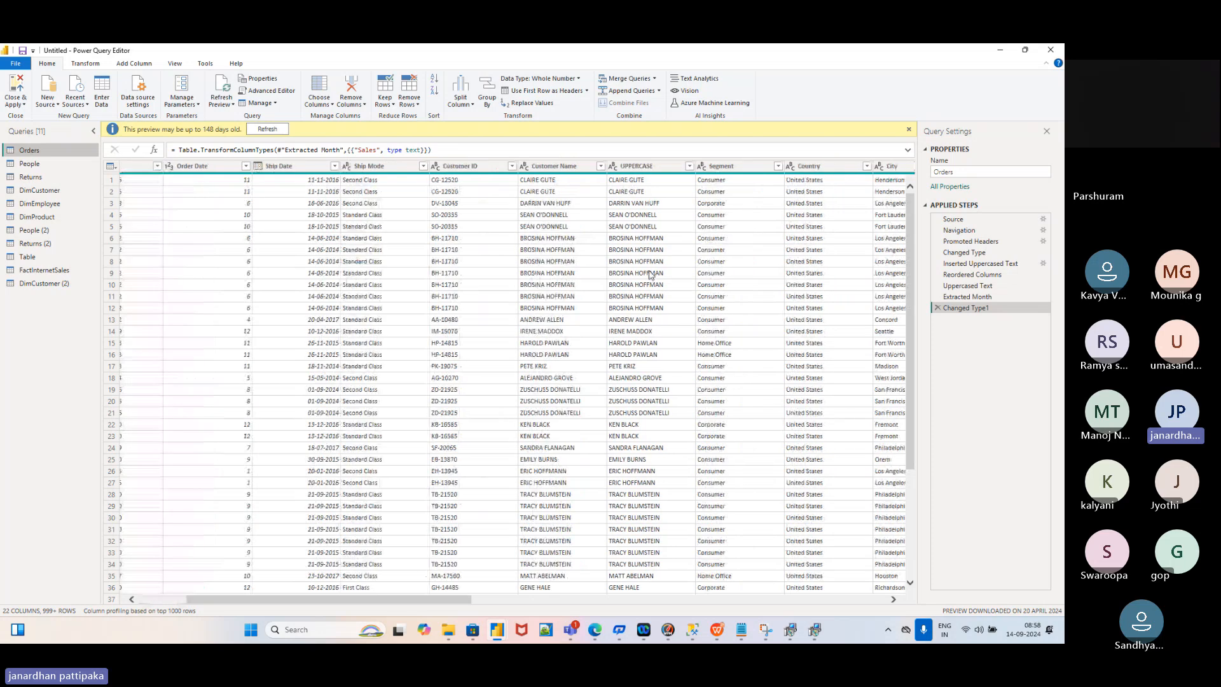
scroll(650, 275, right, 5)
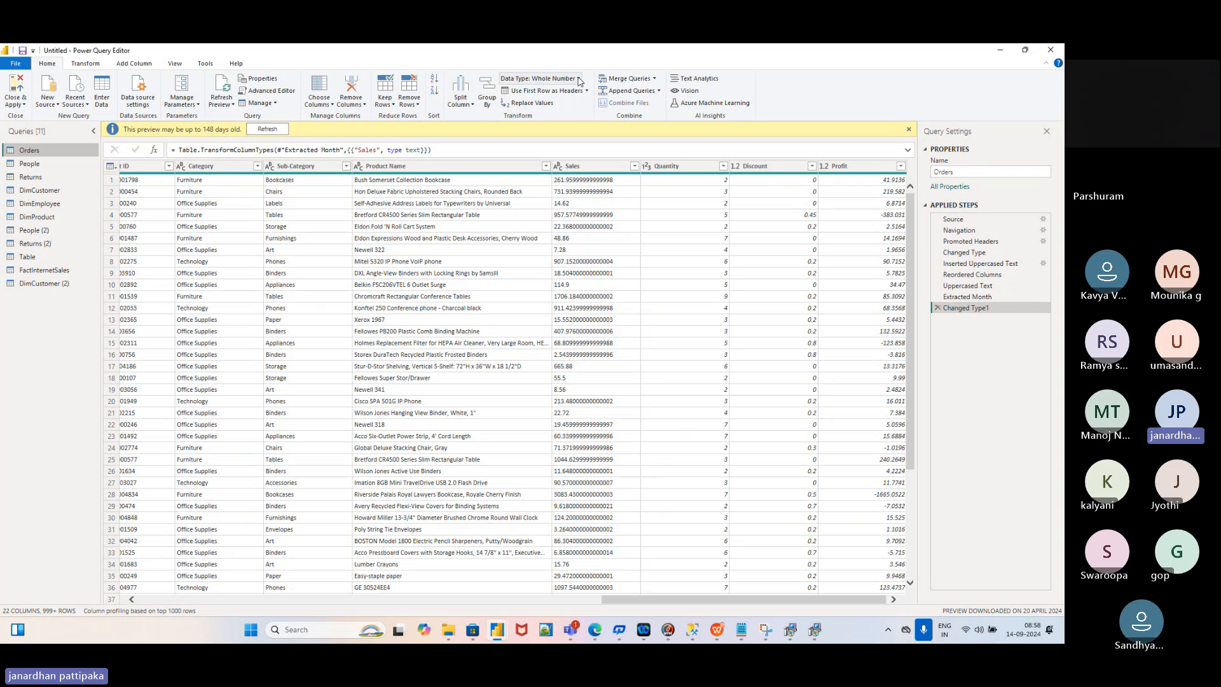
click(580, 166)
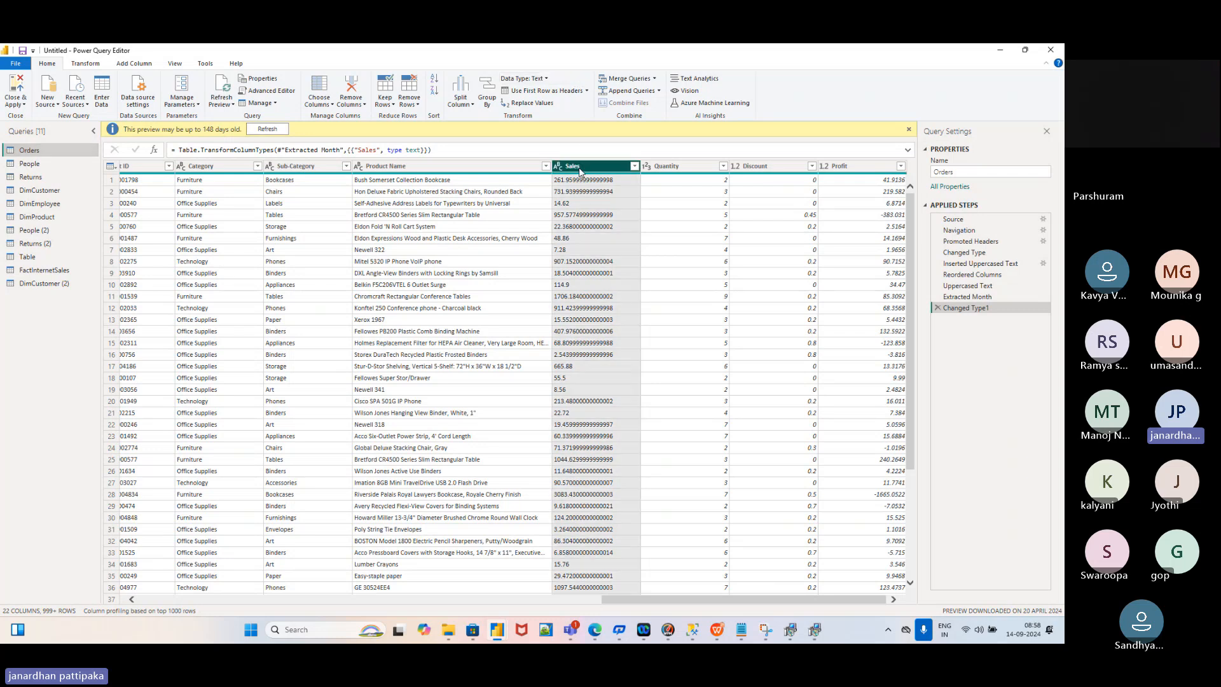
click(547, 80)
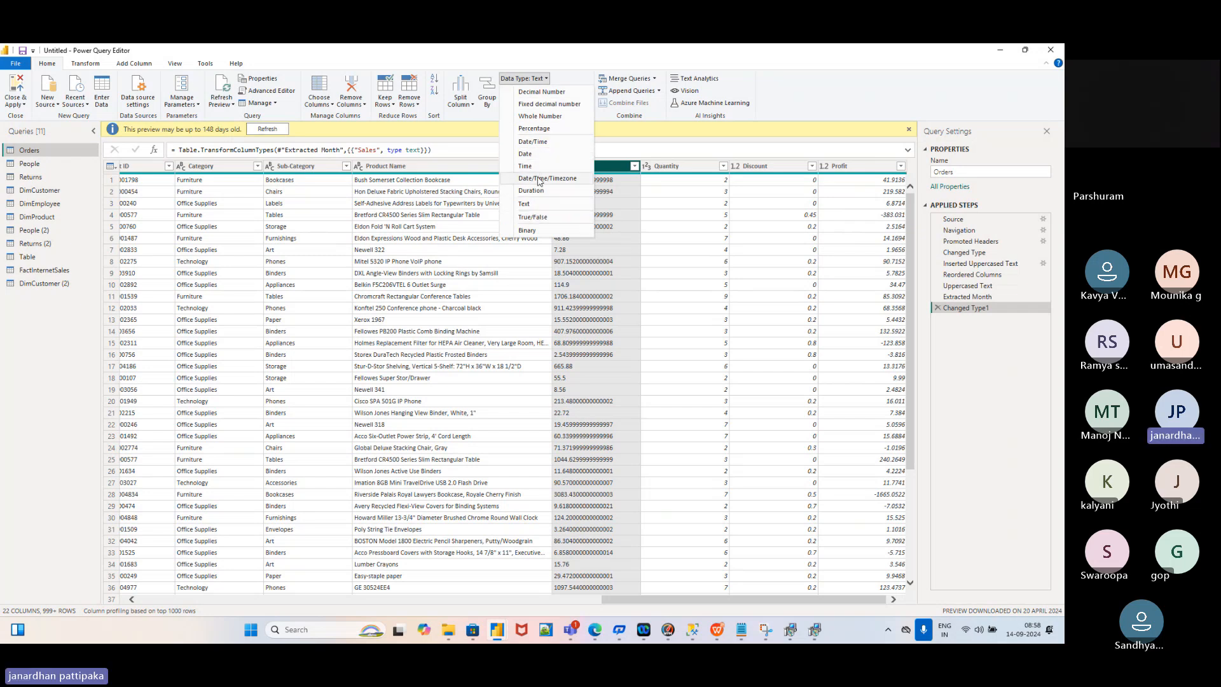
click(538, 93)
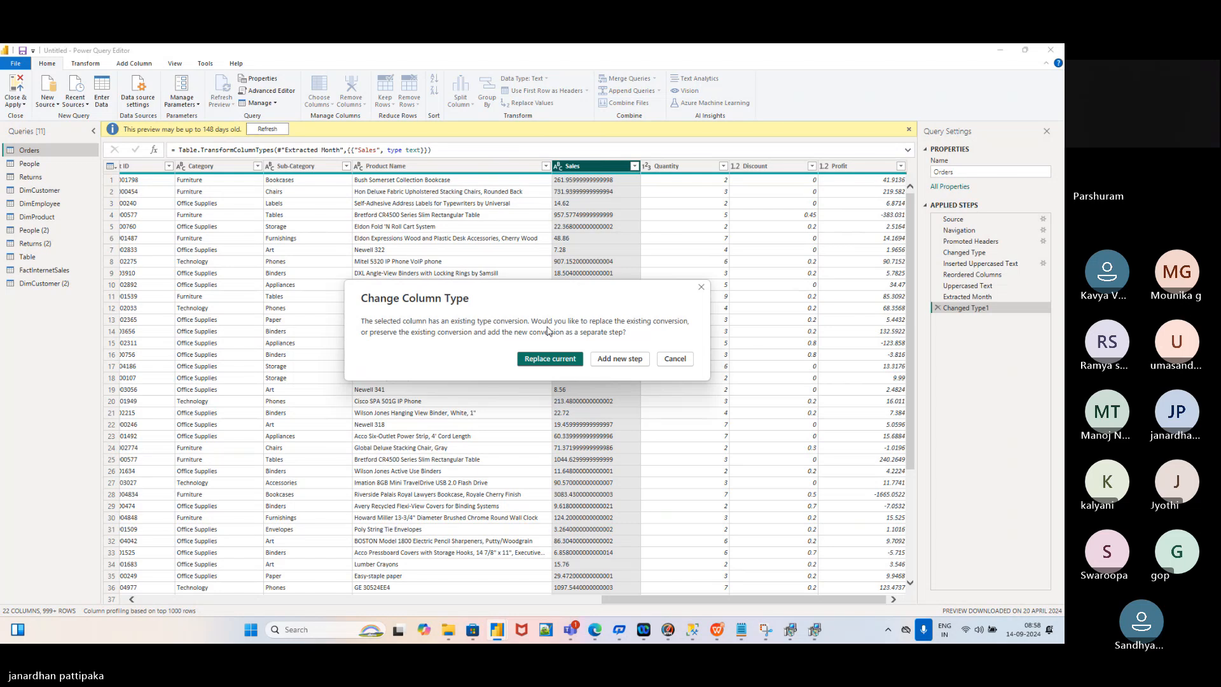
click(544, 360)
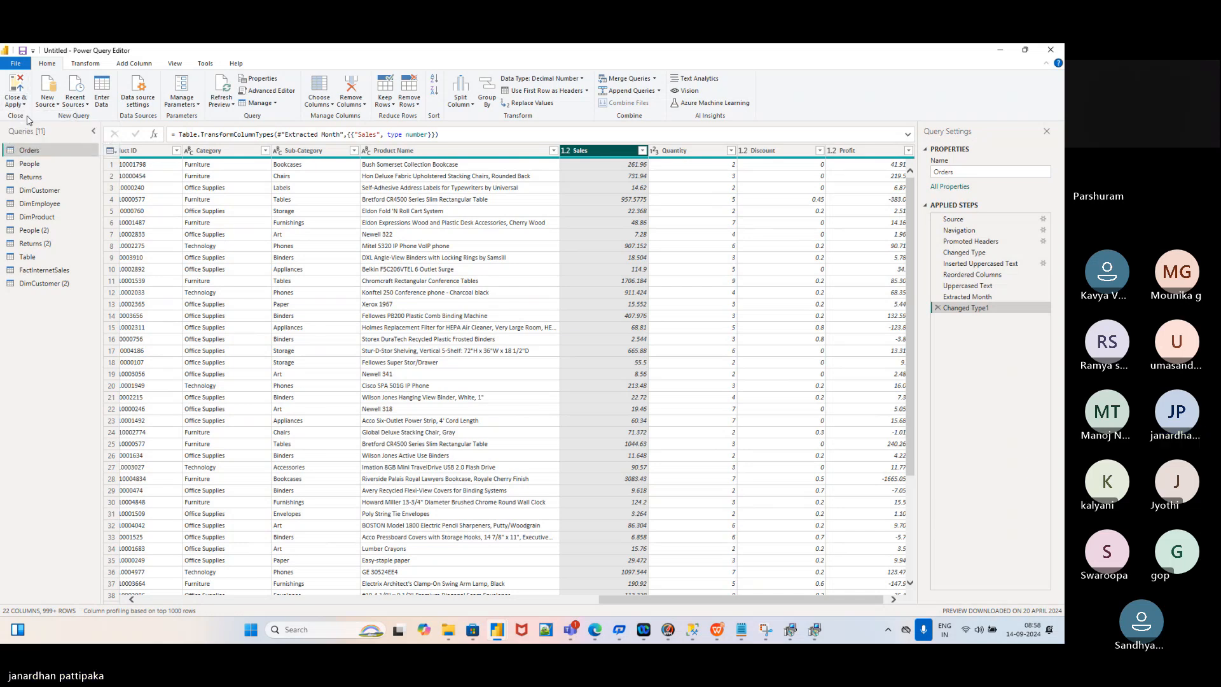
click(18, 96)
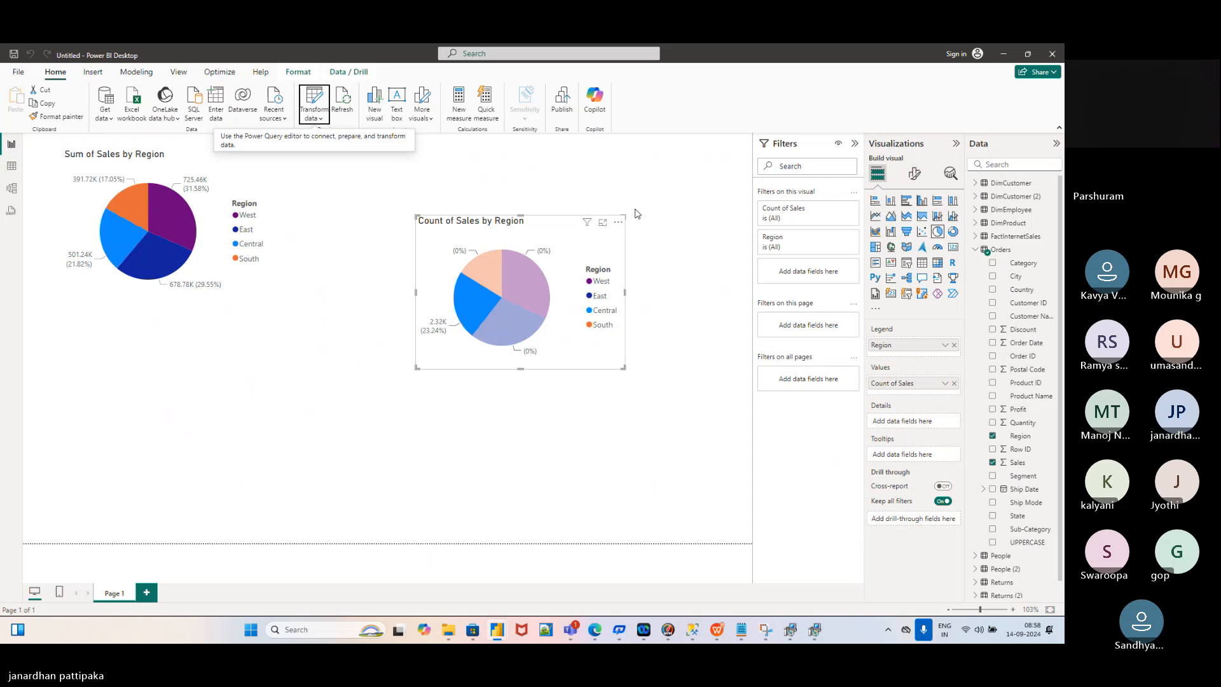
Remove the Count of Sales by Region pie chart from the report page
click(618, 223)
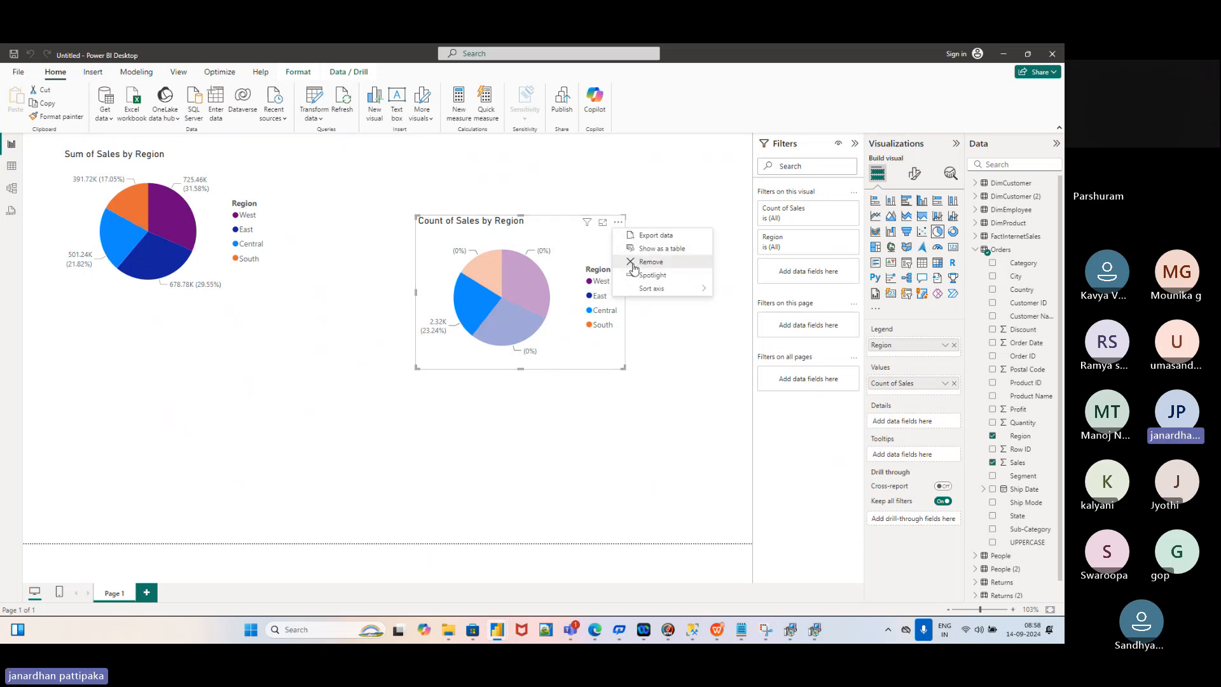
click(635, 266)
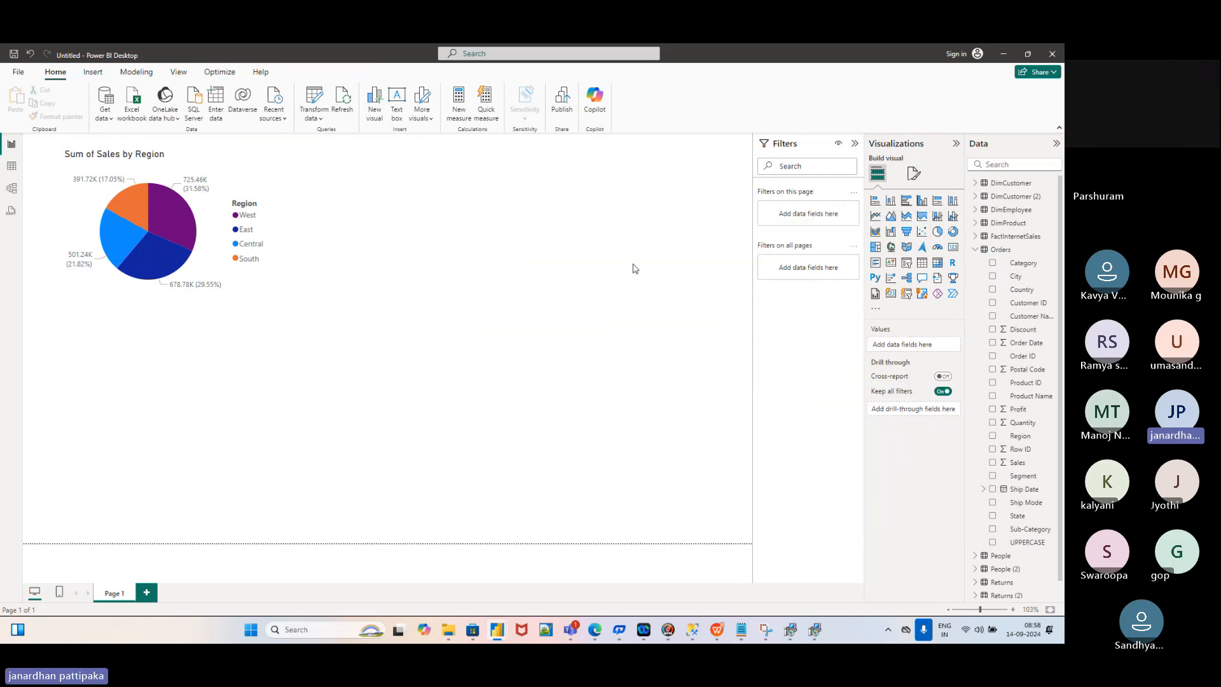
click(210, 178)
click(555, 266)
Add a new pie chart in the page centre with Region as legend and Sales as values
click(940, 236)
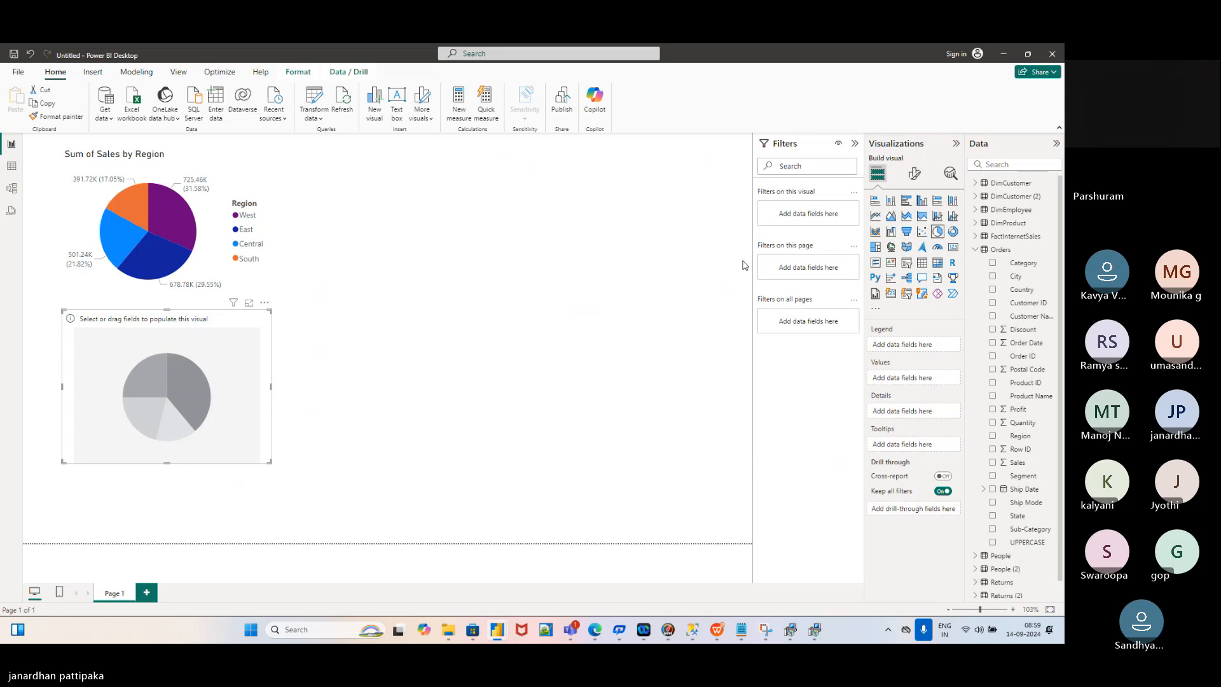
drag(218, 398, 526, 275)
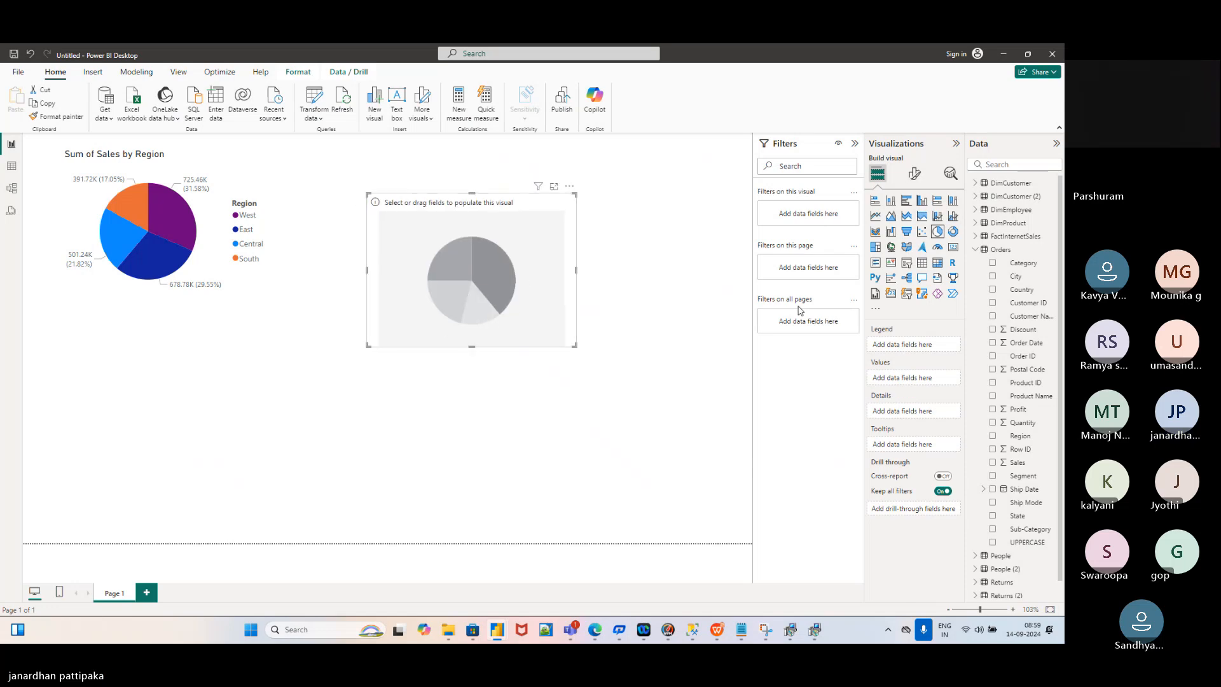
click(994, 437)
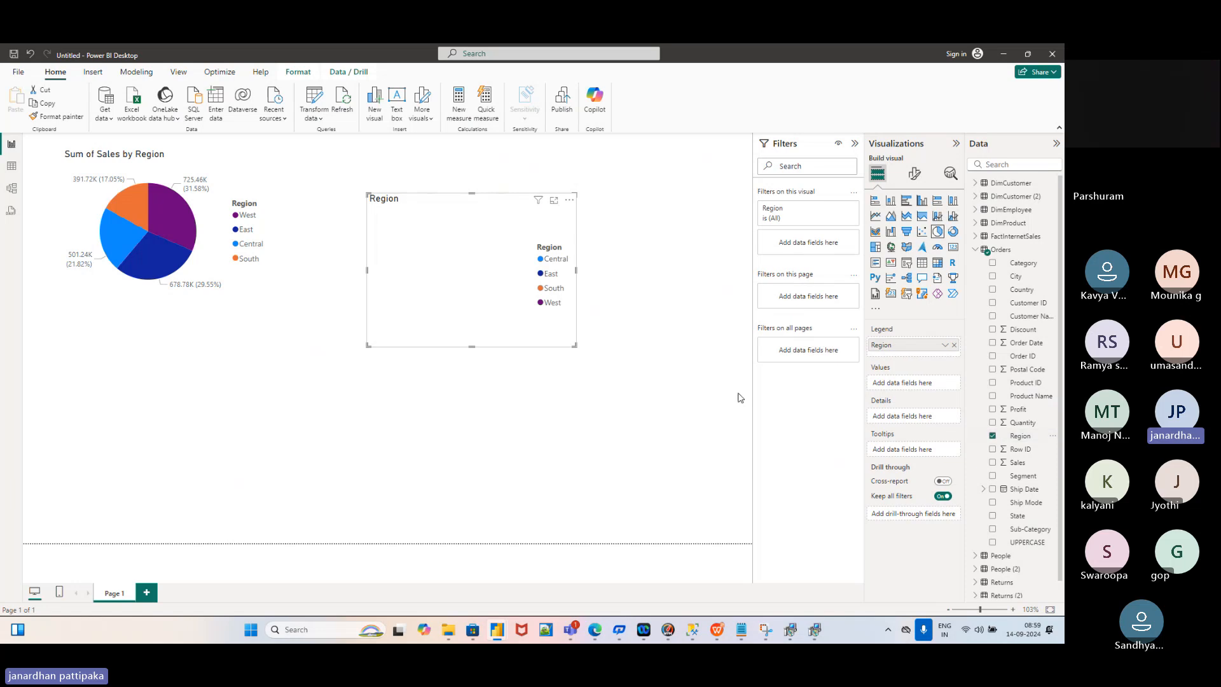
click(993, 463)
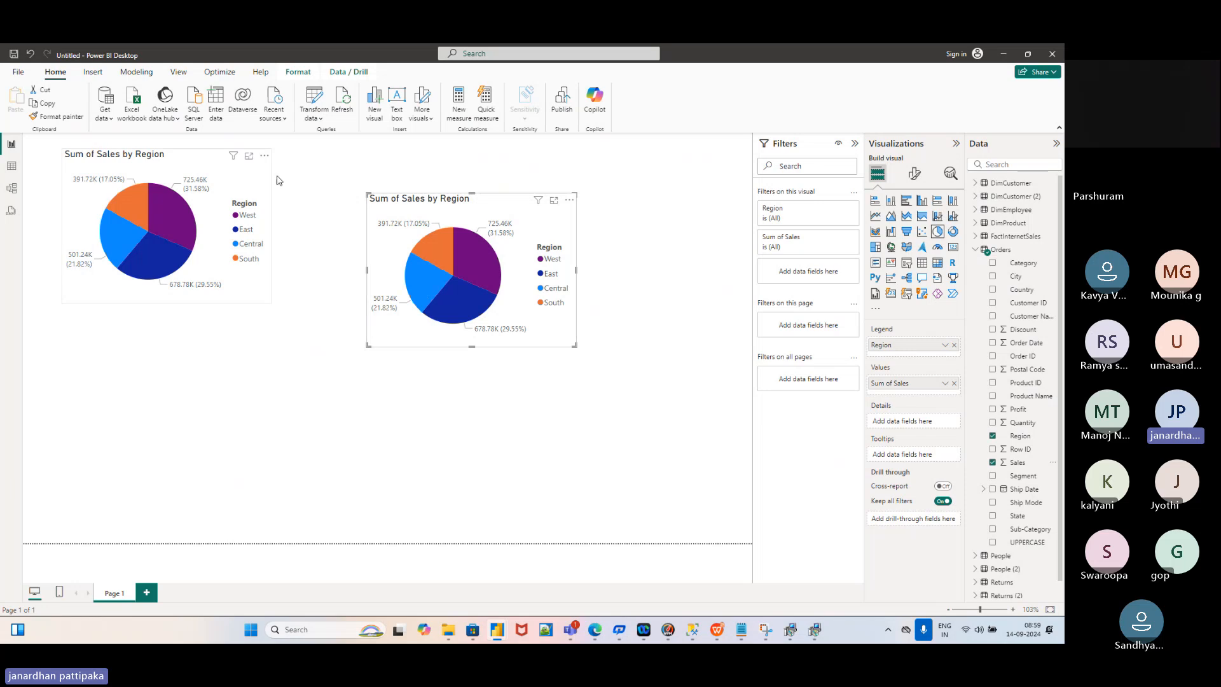
Move the second pie chart up level with the first and check each chart
drag(506, 219, 500, 192)
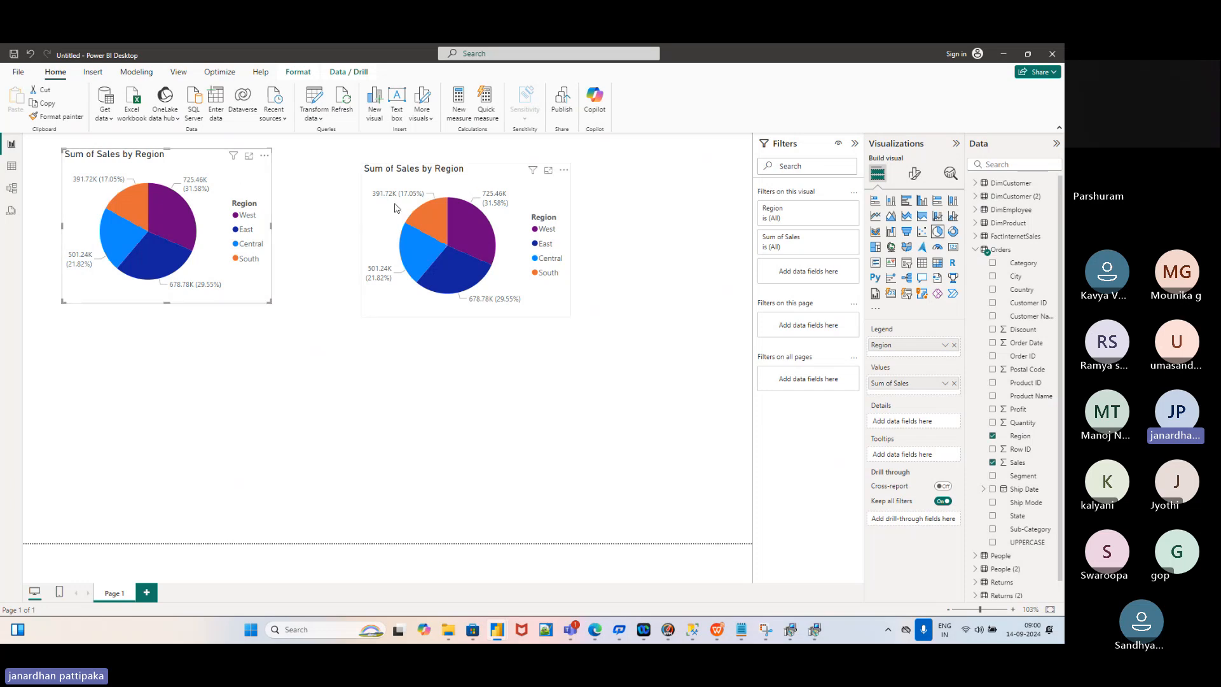
click(176, 183)
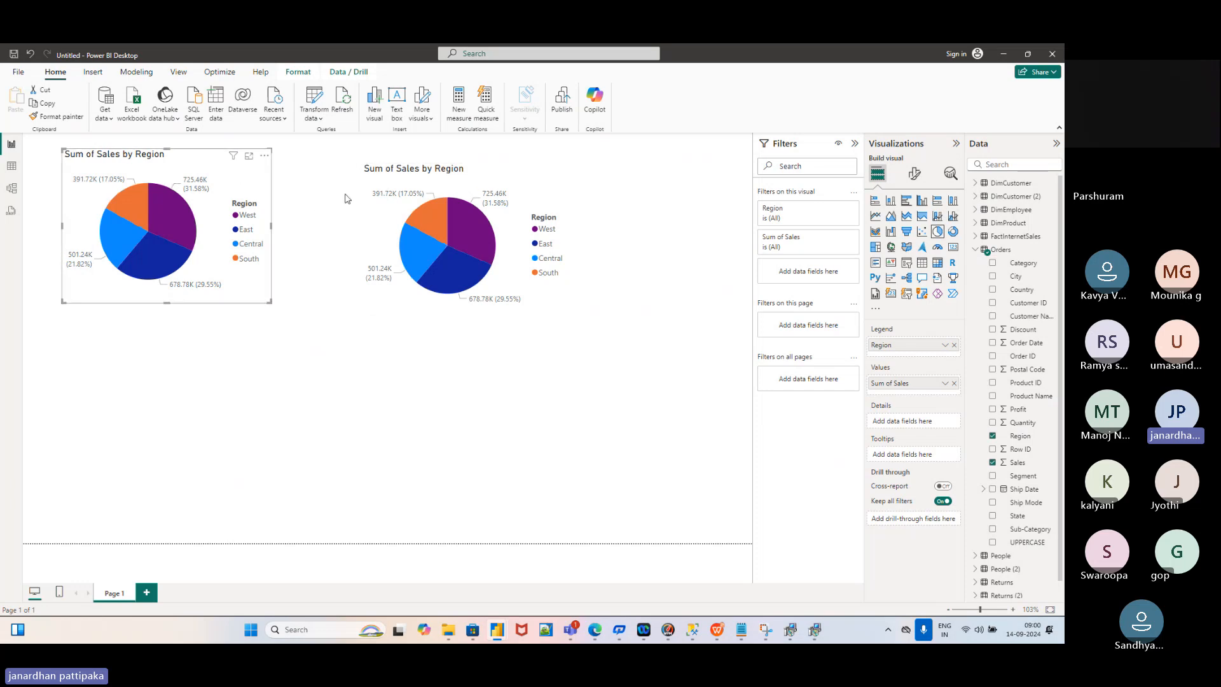
click(471, 189)
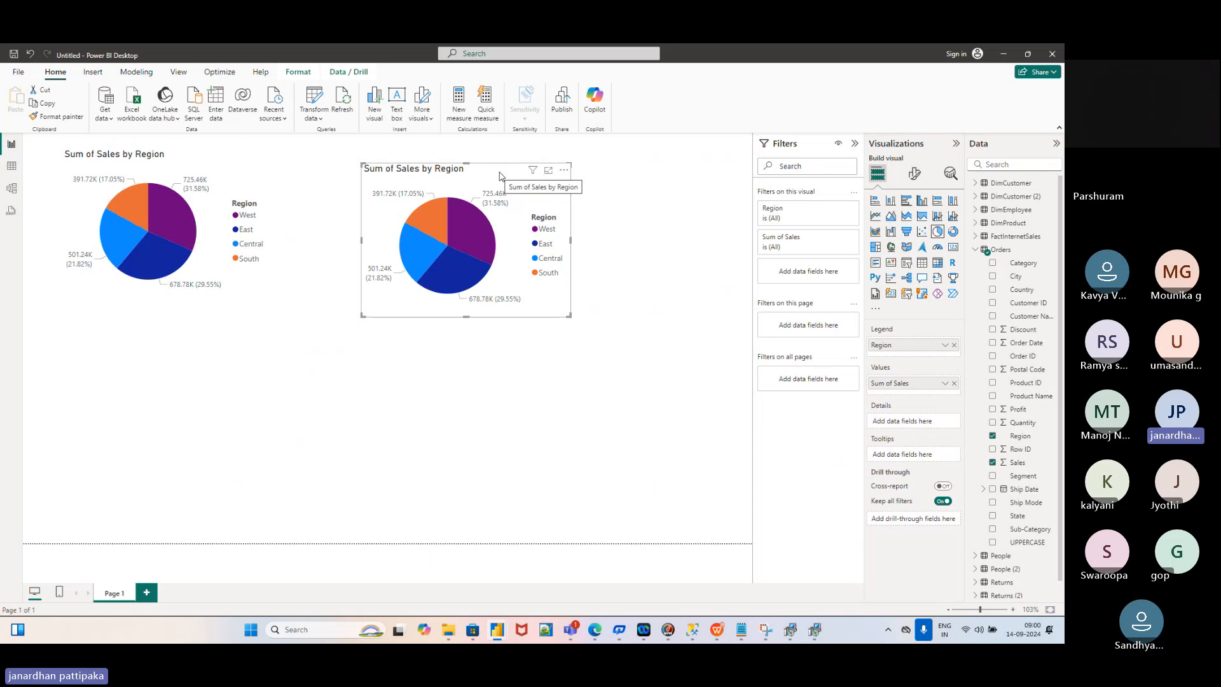
Bring the WPS presentation with the agenda slide back to the front
mouse_move(691, 636)
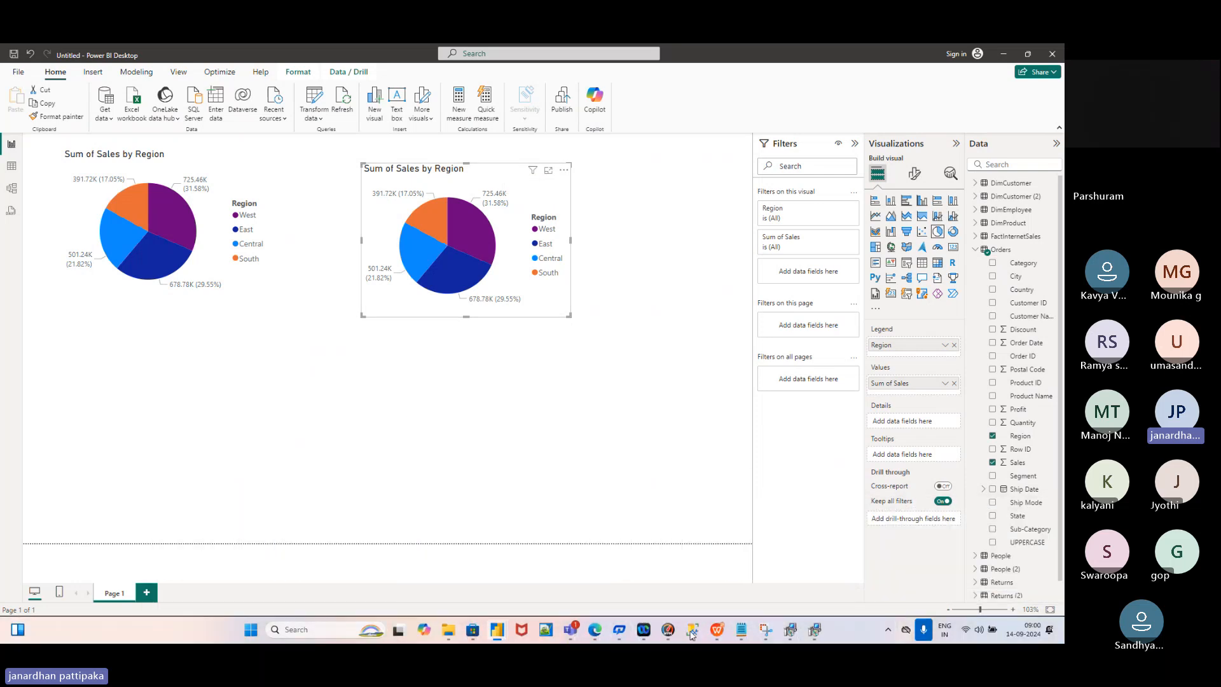
click(719, 572)
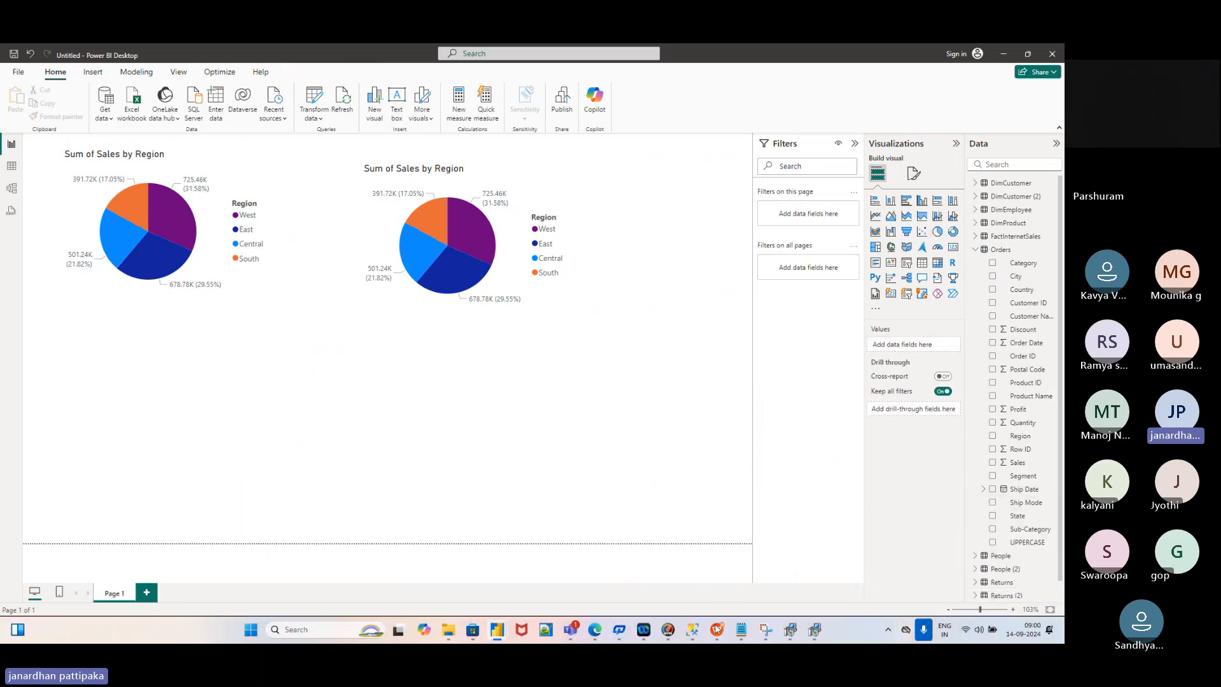
mouse_move(717, 629)
click(720, 561)
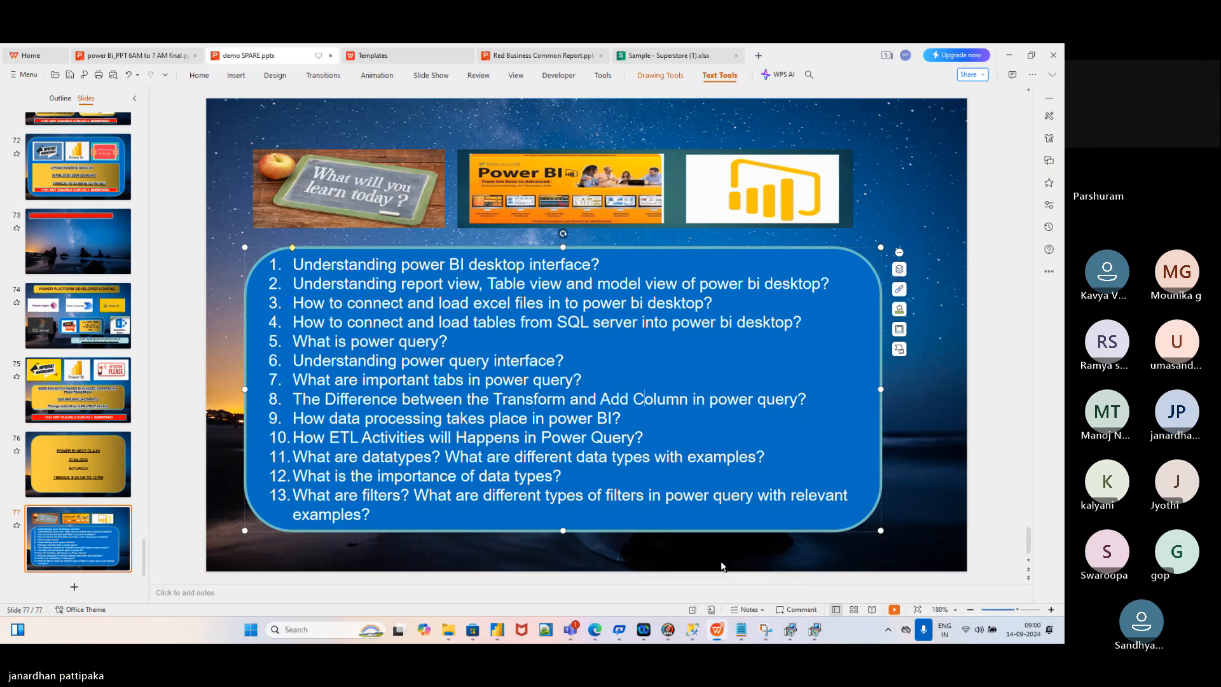